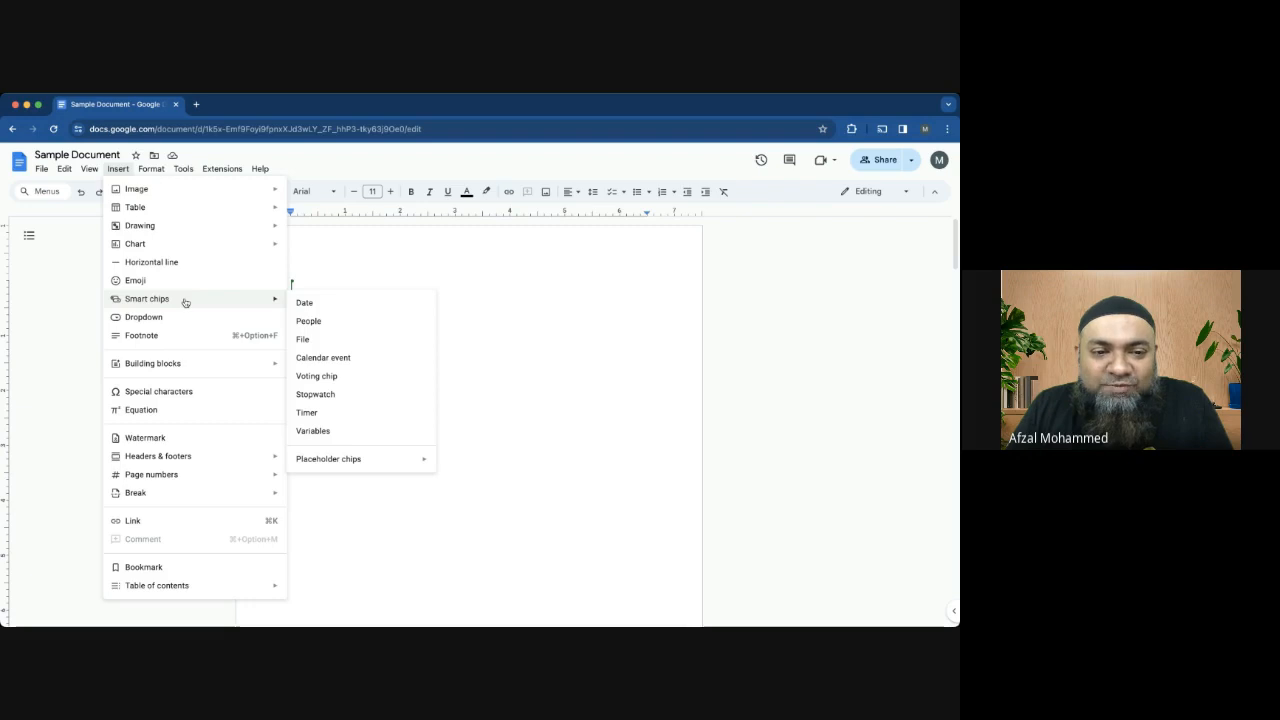
pyautogui.click(392, 268)
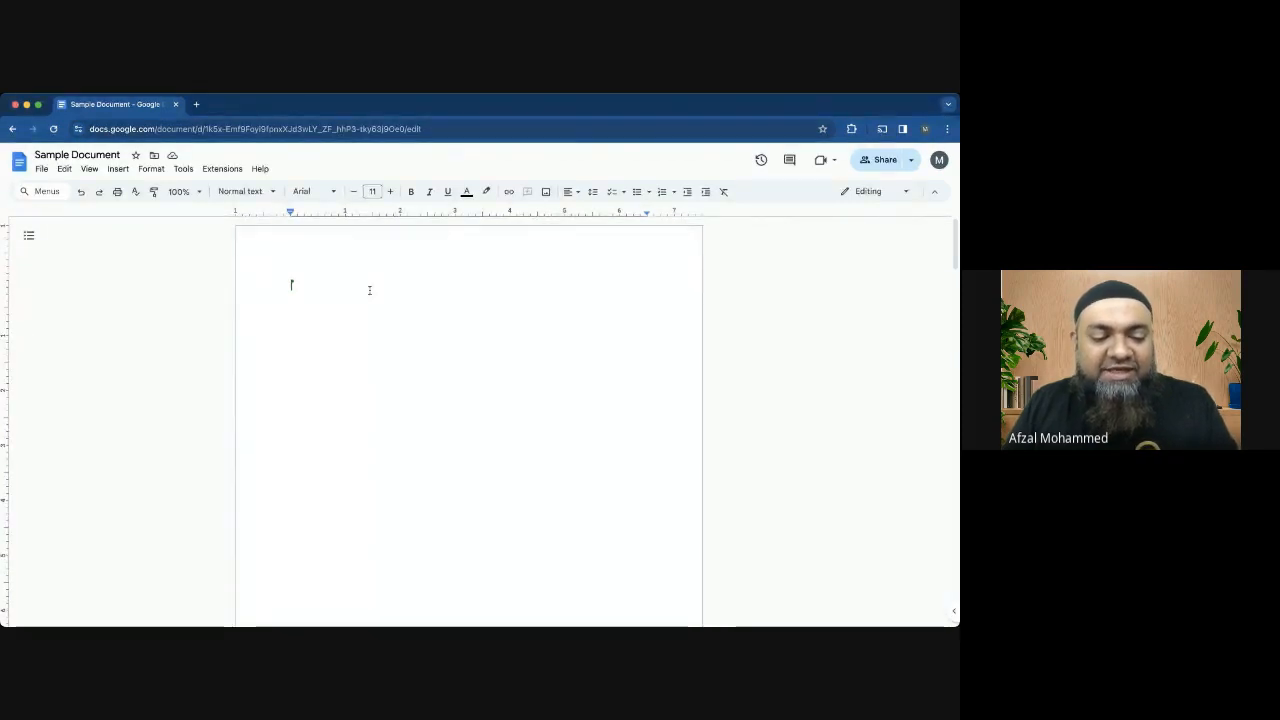
pyautogui.doubleClick(356, 290)
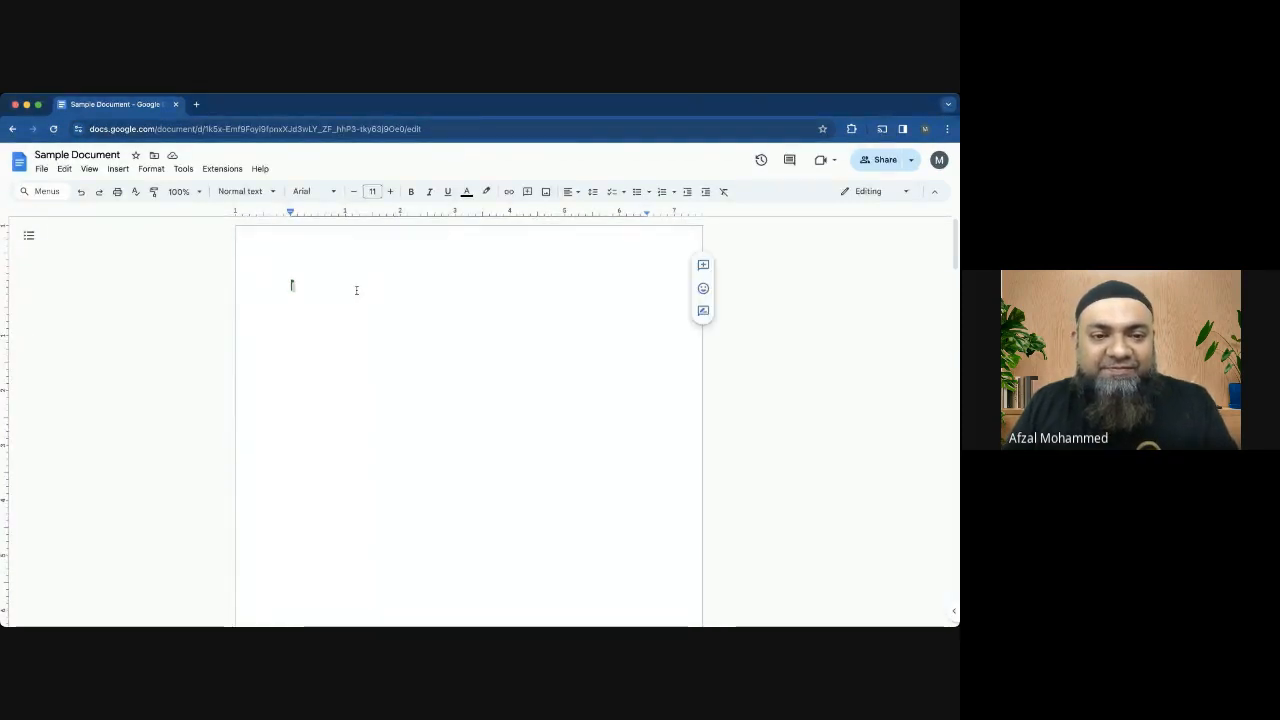
pyautogui.click(355, 373)
pyautogui.write('dfvsd')
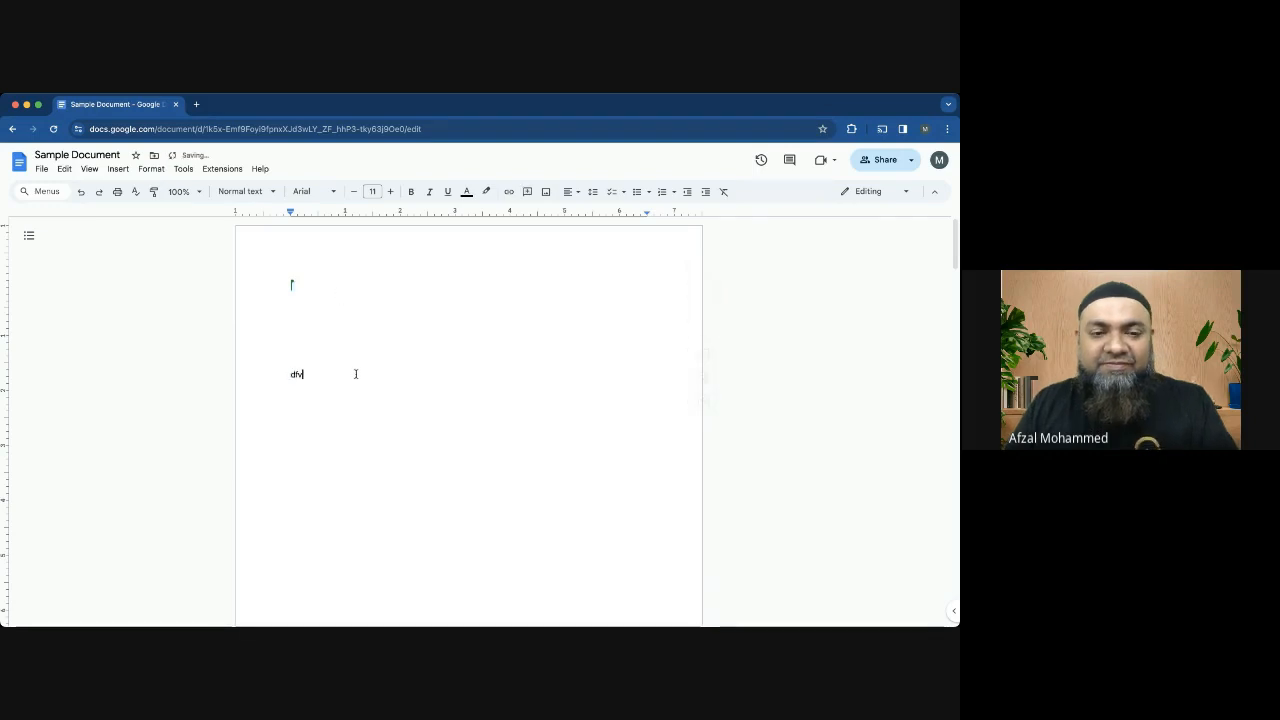
pyautogui.press('BackSpace')
pyautogui.press('BackSpace')
pyautogui.press('BackSpace')
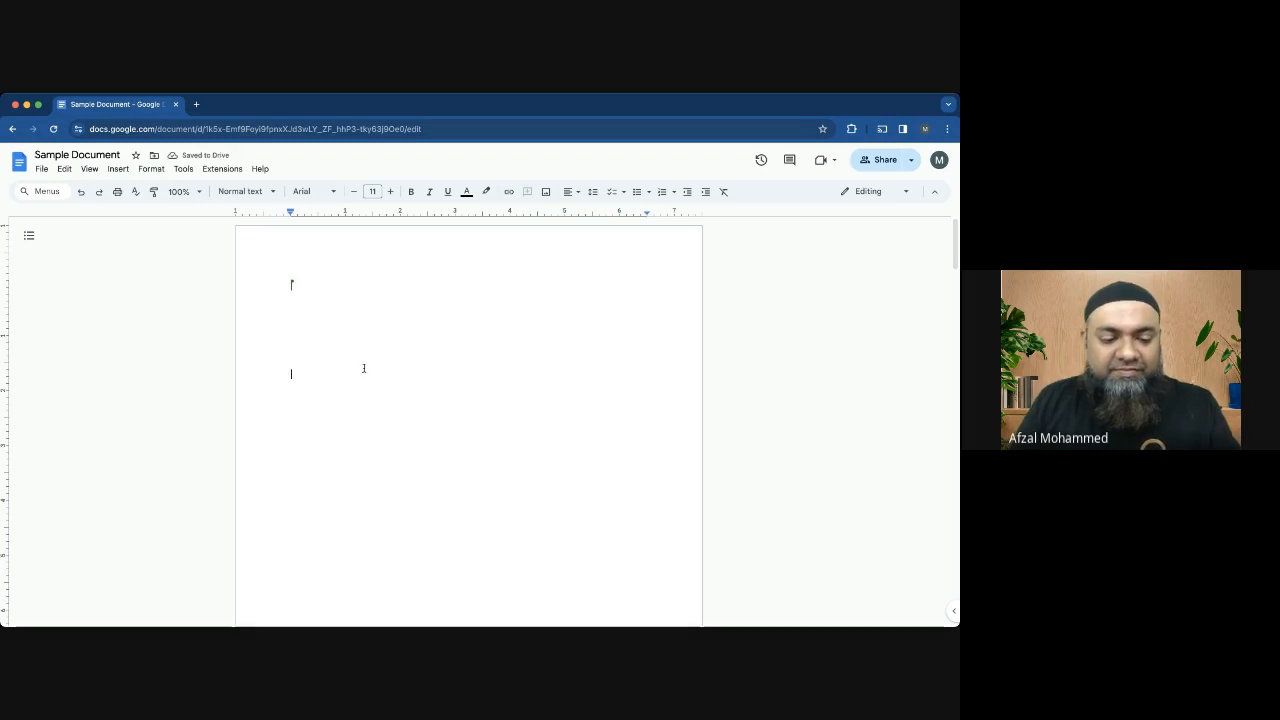
# Look through the smart chips and building blocks offered by the @ insert list on the blank line, and remove the @ character
pyautogui.write('@')
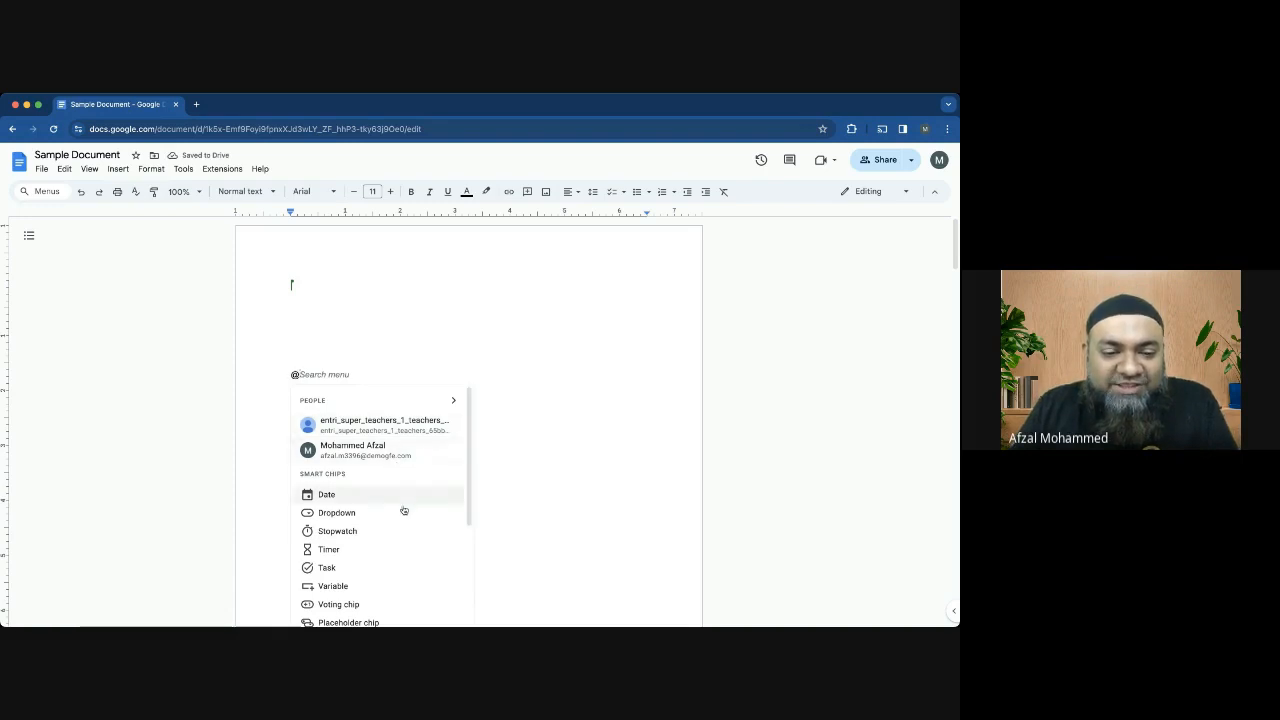
pyautogui.moveTo(471, 471); pyautogui.dragTo(466, 519)
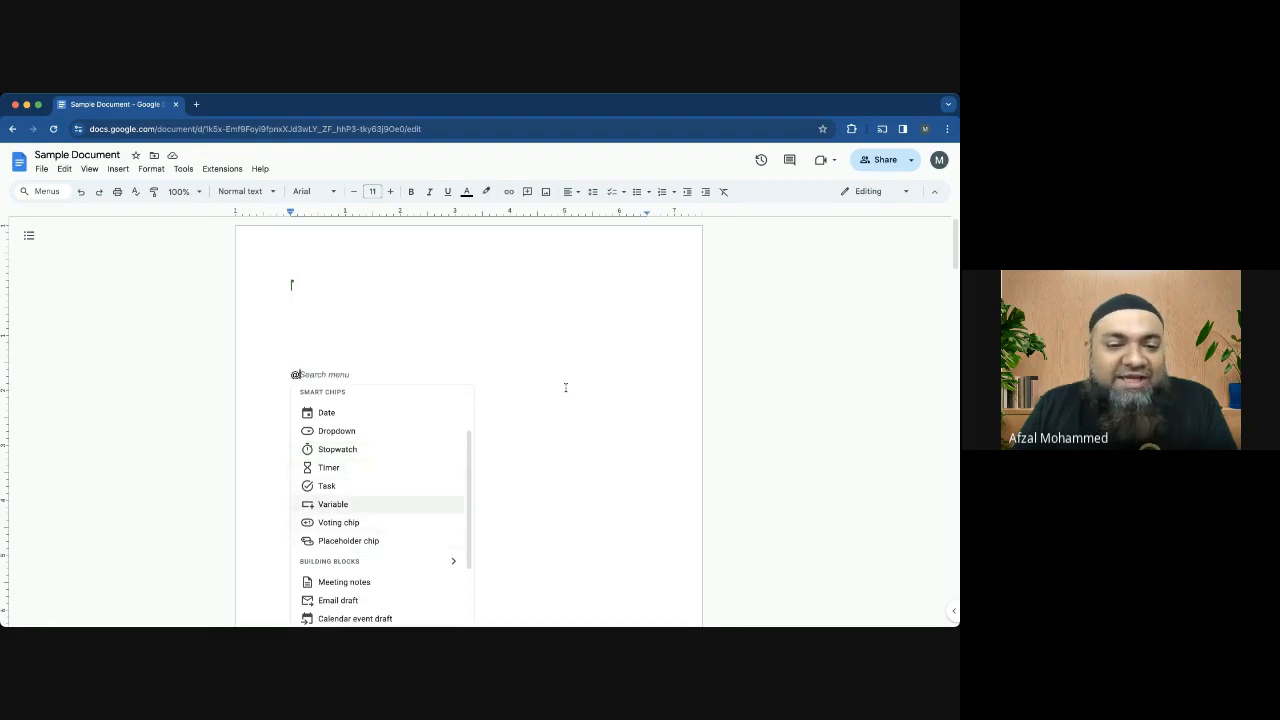
pyautogui.click(510, 330)
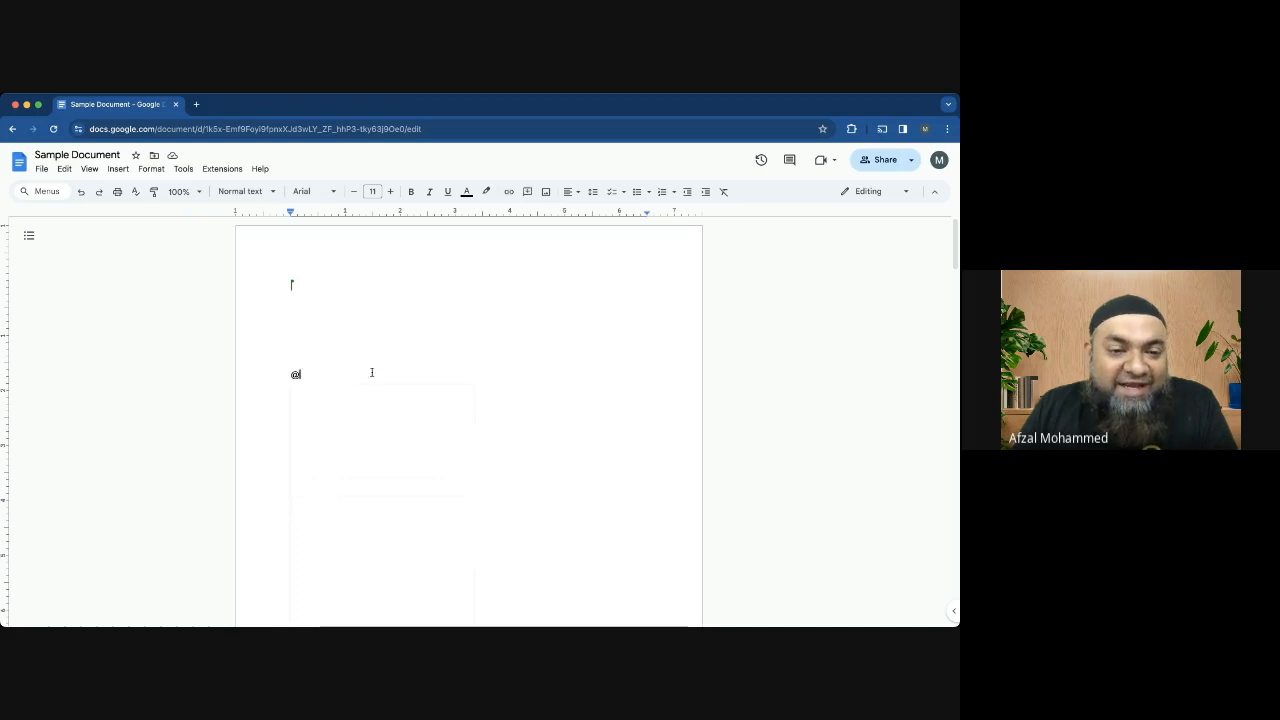
pyautogui.moveTo(371, 371); pyautogui.dragTo(286, 280)
pyautogui.press('BackSpace')
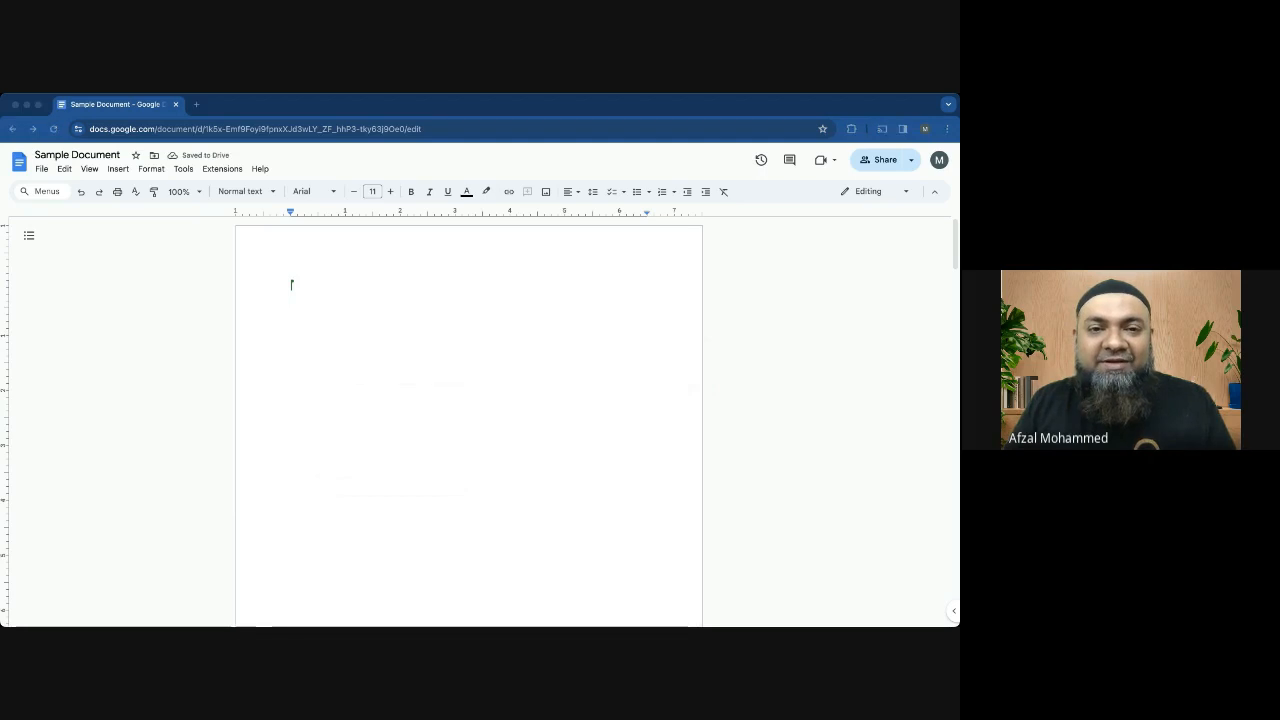
# Try to insert a date chip on the first line using the @ list, choosing March 15, 2024 and the time 10:45 AM
pyautogui.click(450, 313)
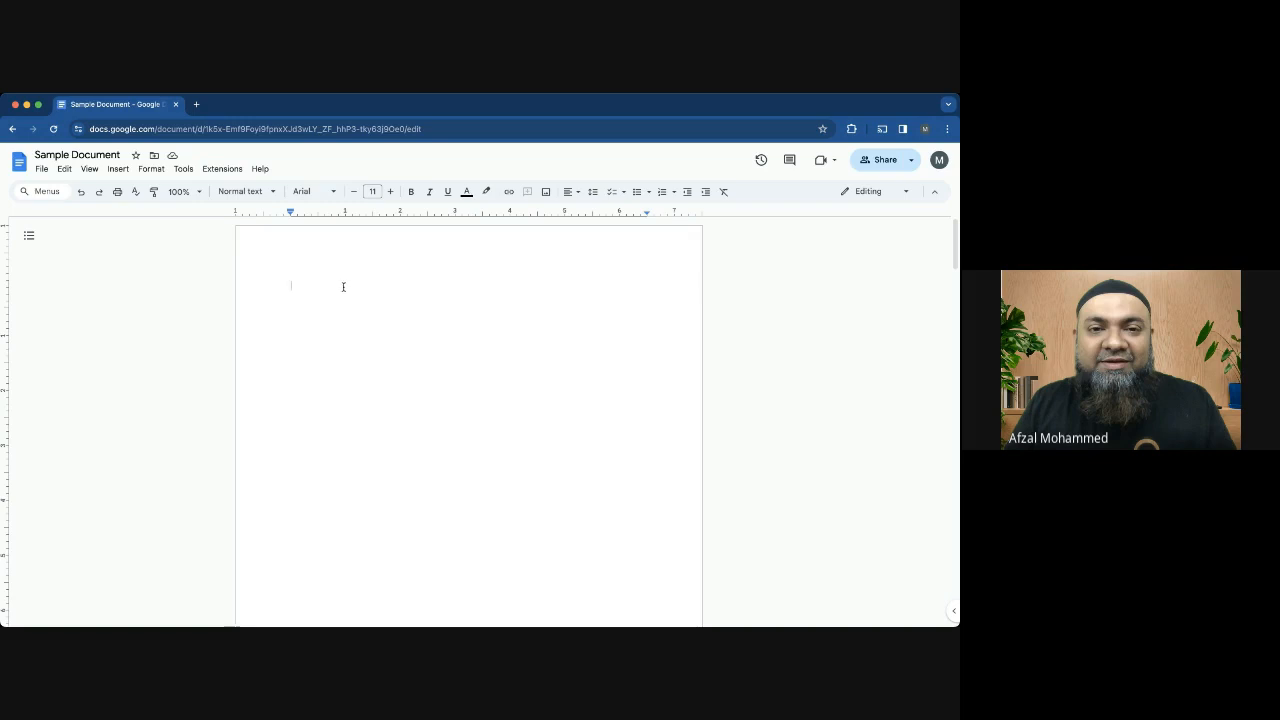
pyautogui.write('@')
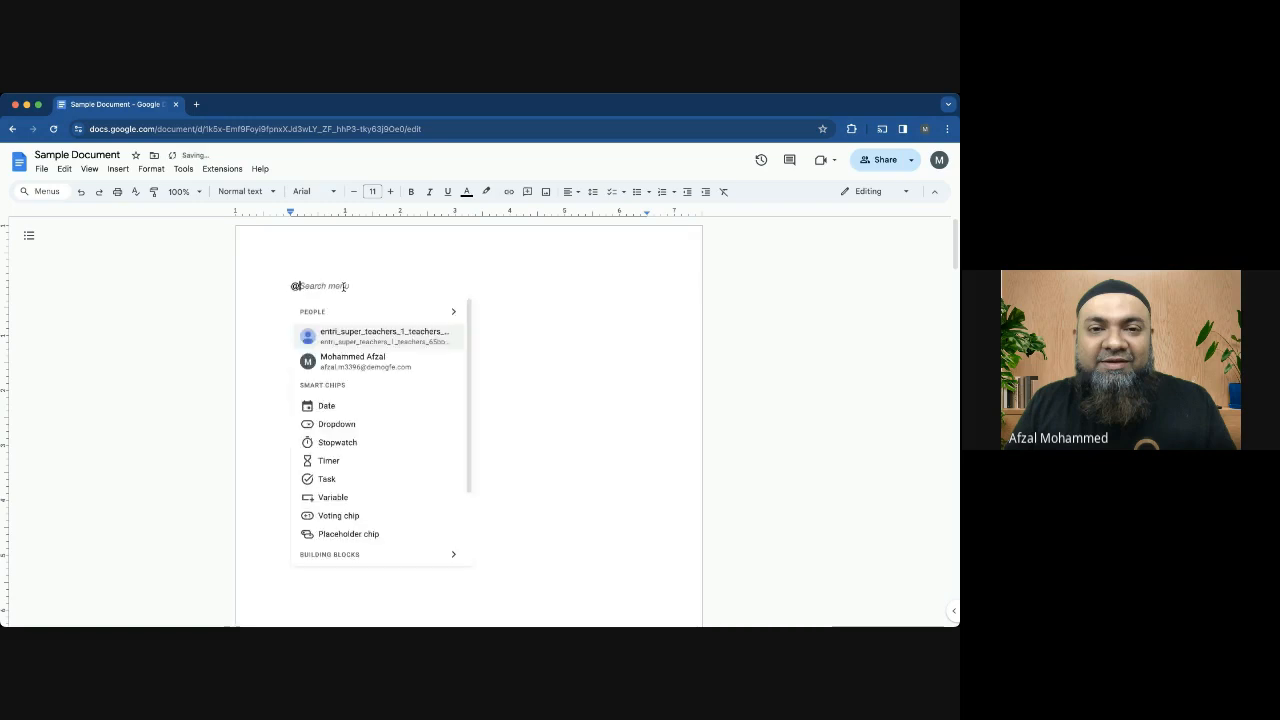
pyautogui.click(359, 409)
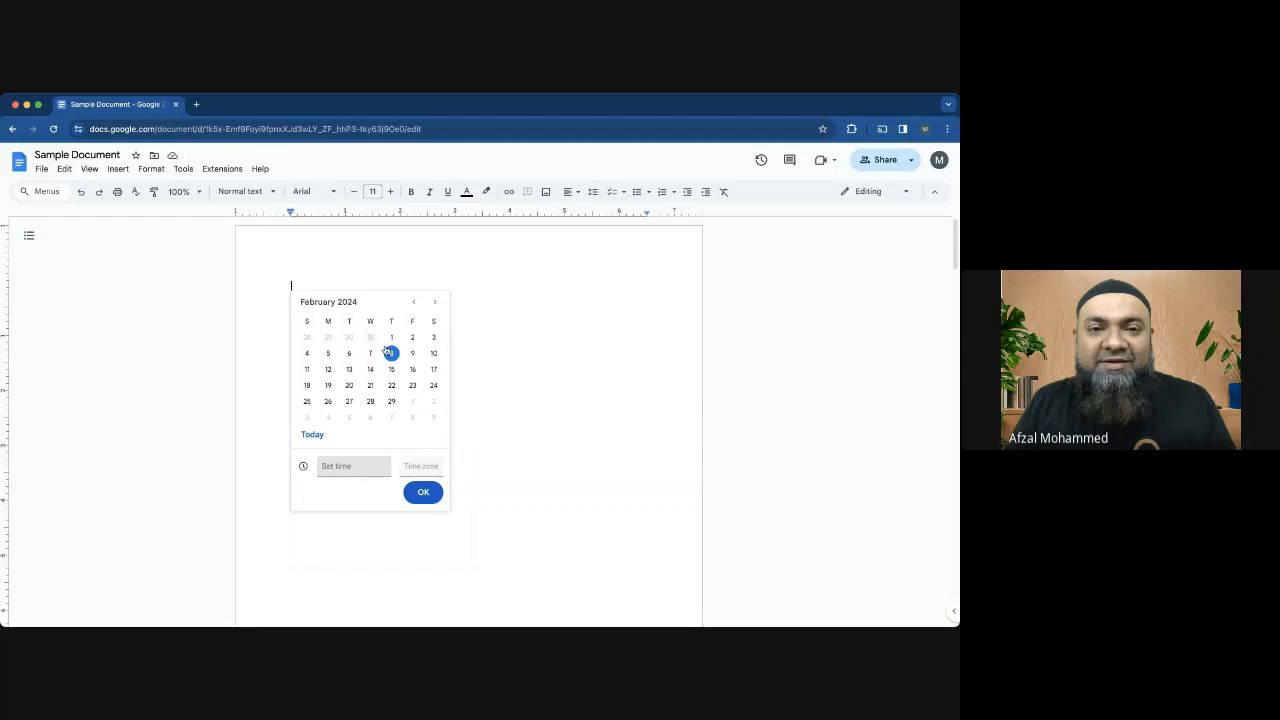
pyautogui.click(416, 303)
pyautogui.click(435, 303)
pyautogui.click(436, 304)
pyautogui.click(411, 370)
pyautogui.click(348, 464)
pyautogui.scroll(-10, 355, 528)
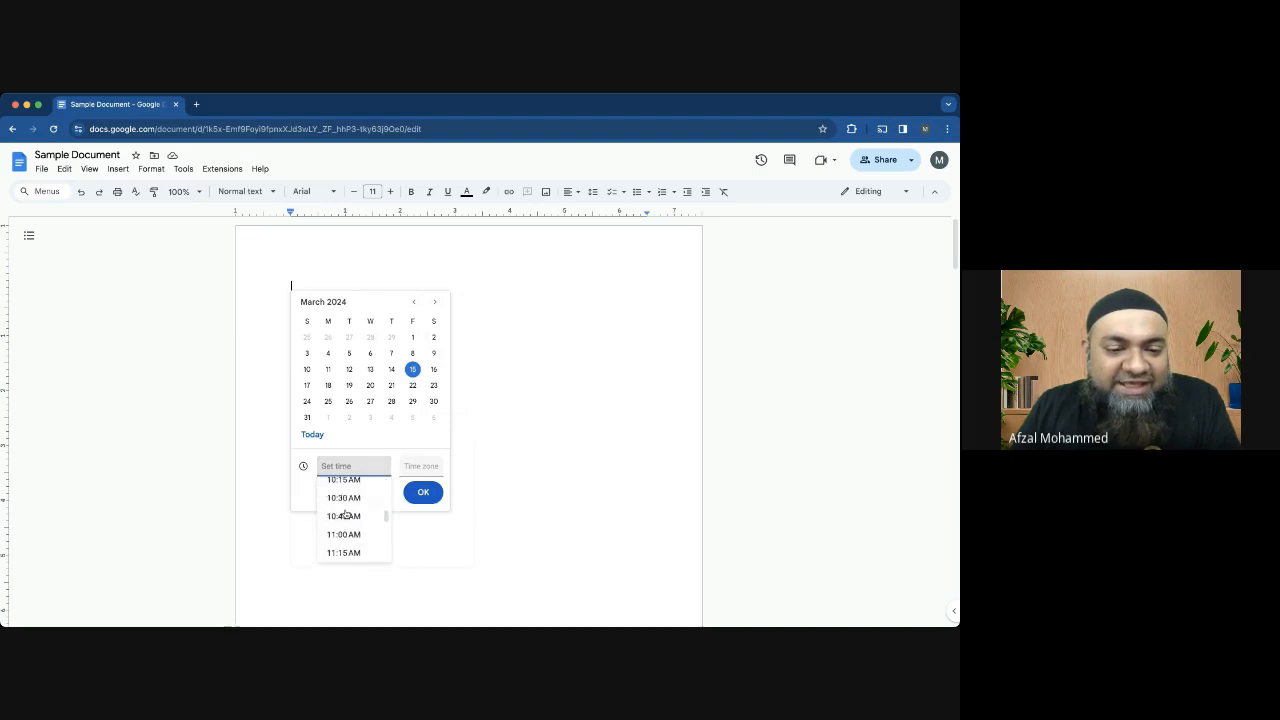
pyautogui.click(354, 514)
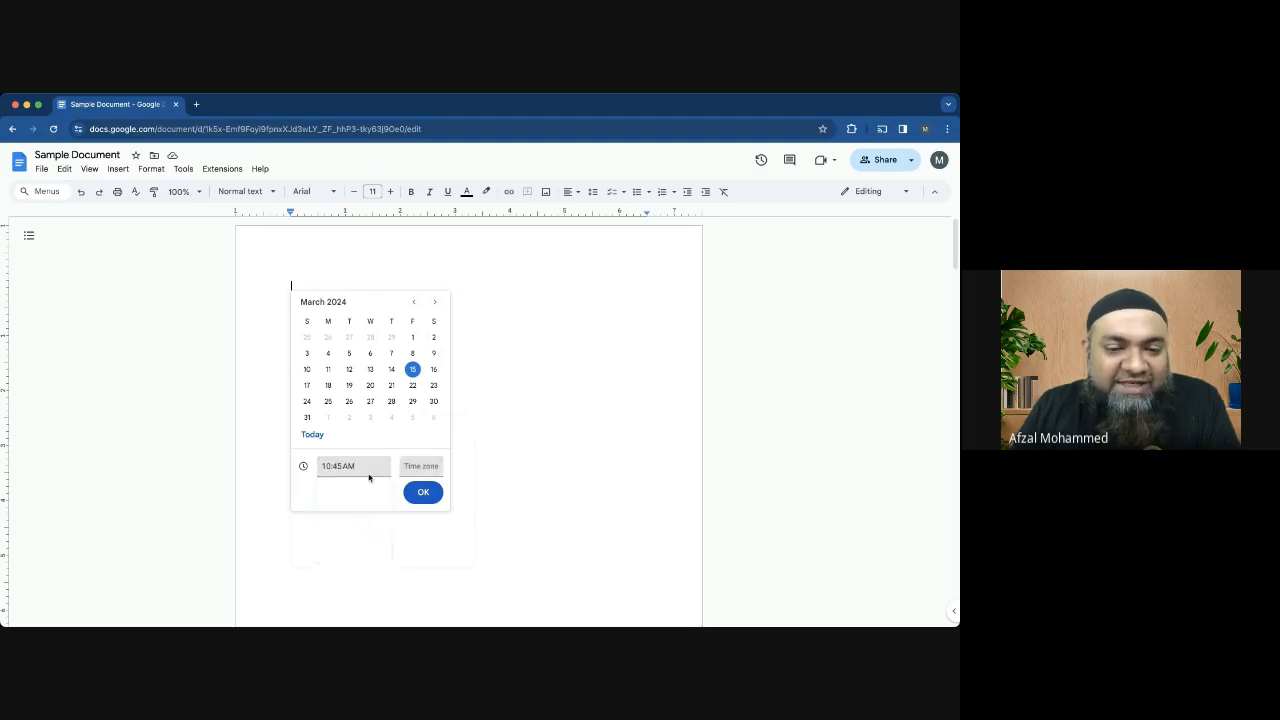
# Try to add a GMT-03:00 Atlantic Daylight Time zone to the date chip
pyautogui.click(421, 466)
pyautogui.click(428, 400)
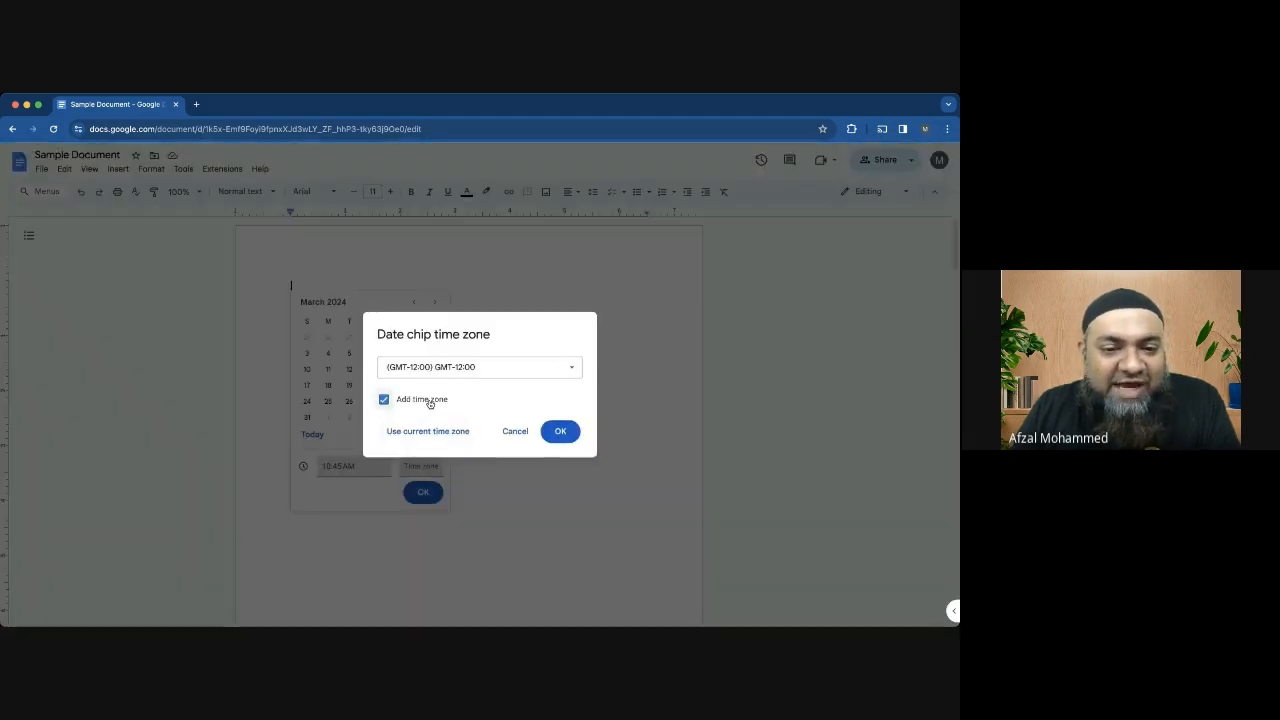
pyautogui.click(468, 367)
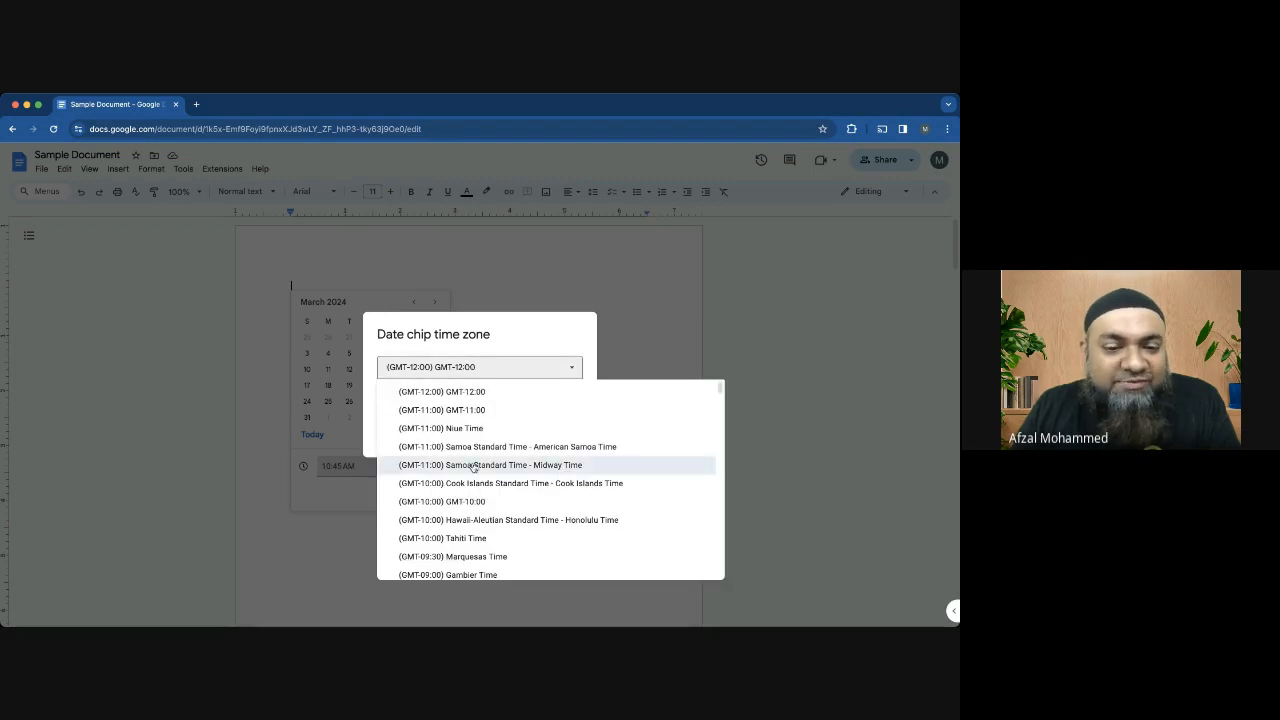
pyautogui.scroll(-2, 467, 540)
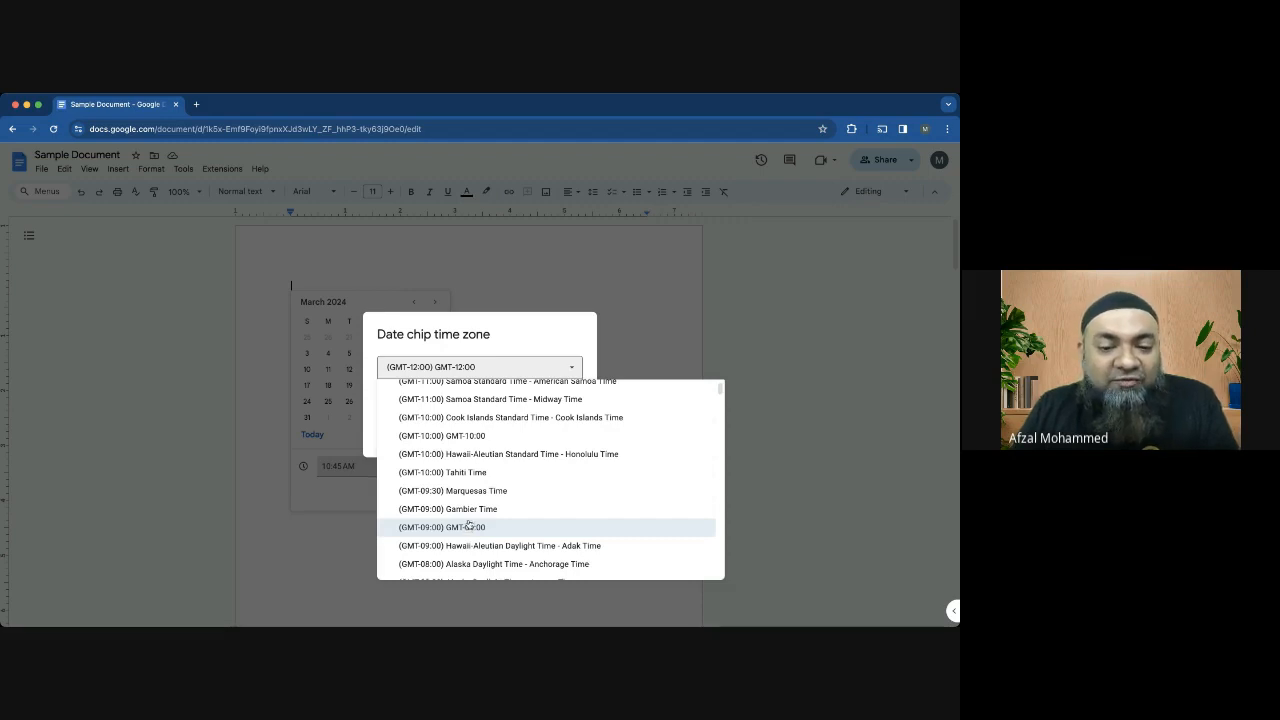
pyautogui.scroll(-1, 492, 490)
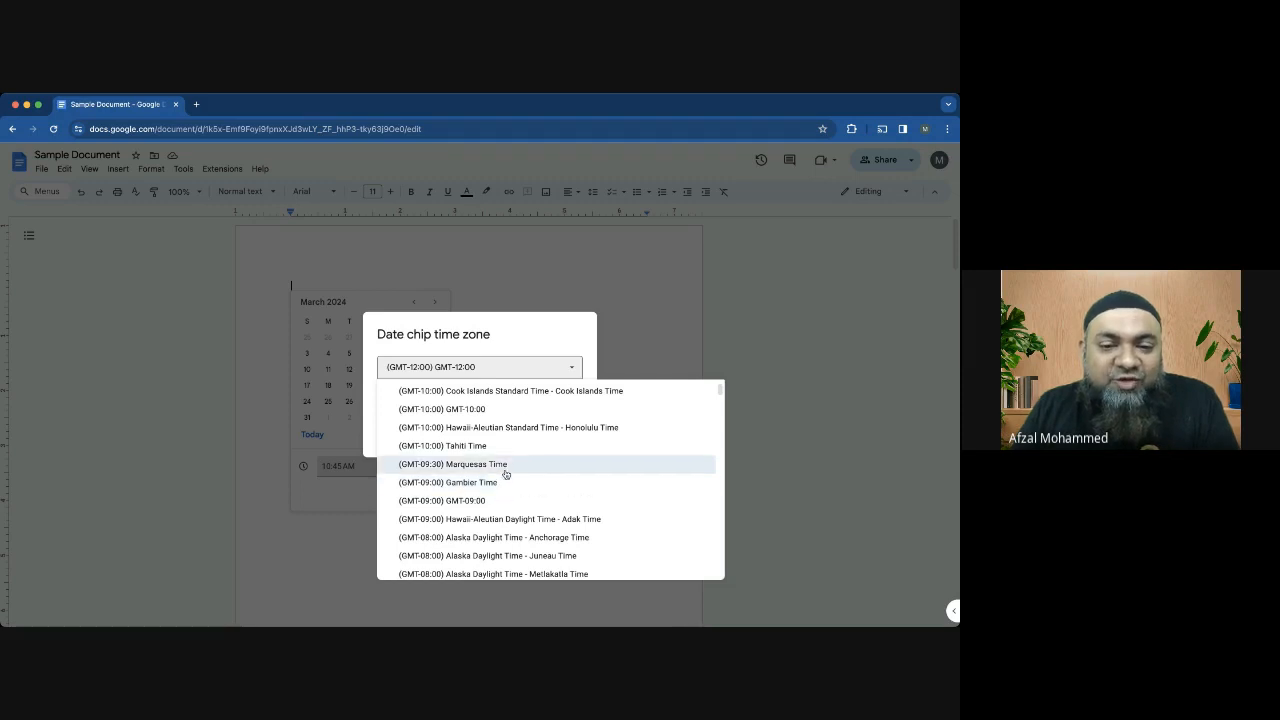
pyautogui.scroll(2, 505, 474)
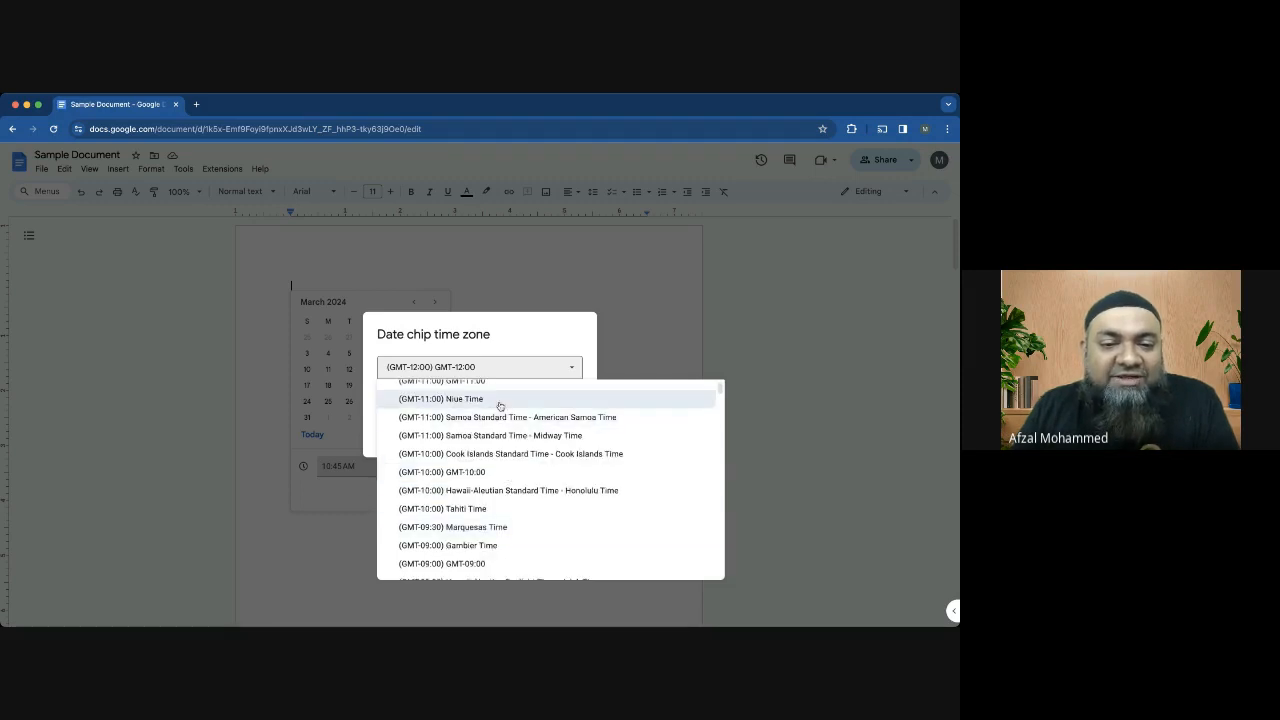
pyautogui.scroll(1, 501, 419)
pyautogui.scroll(-20, 501, 419)
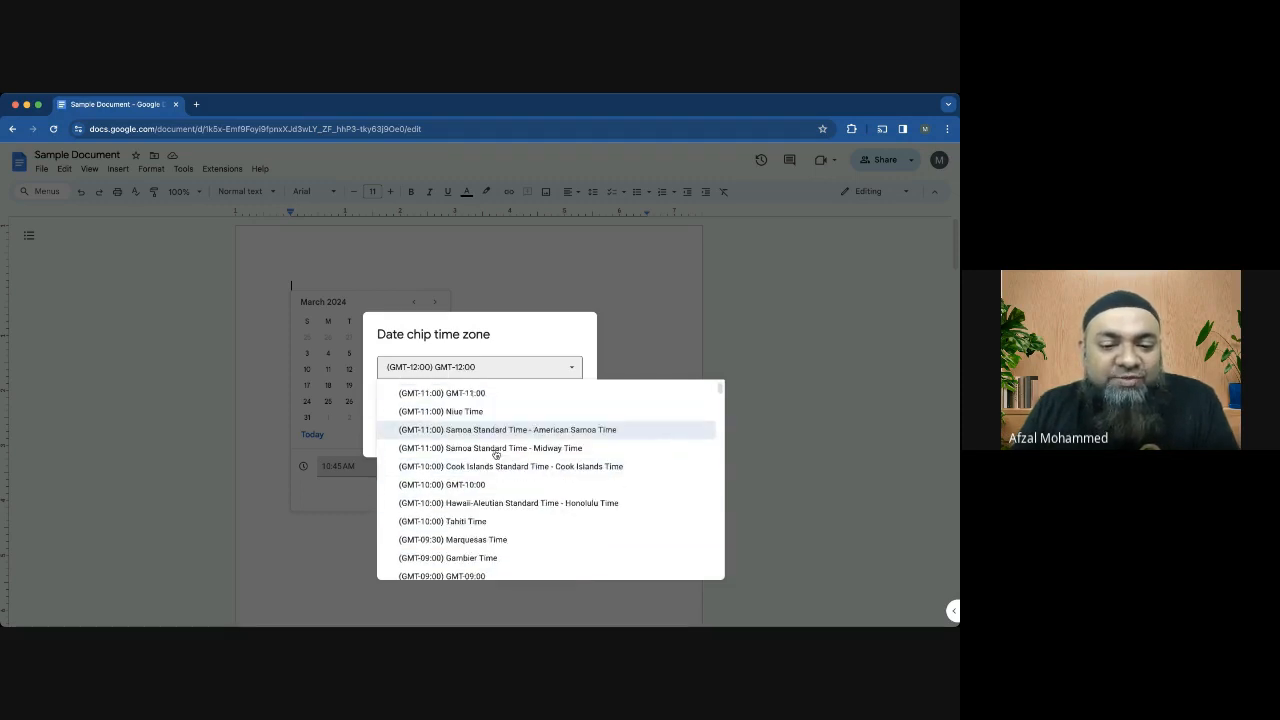
pyautogui.scroll(-5, 500, 470)
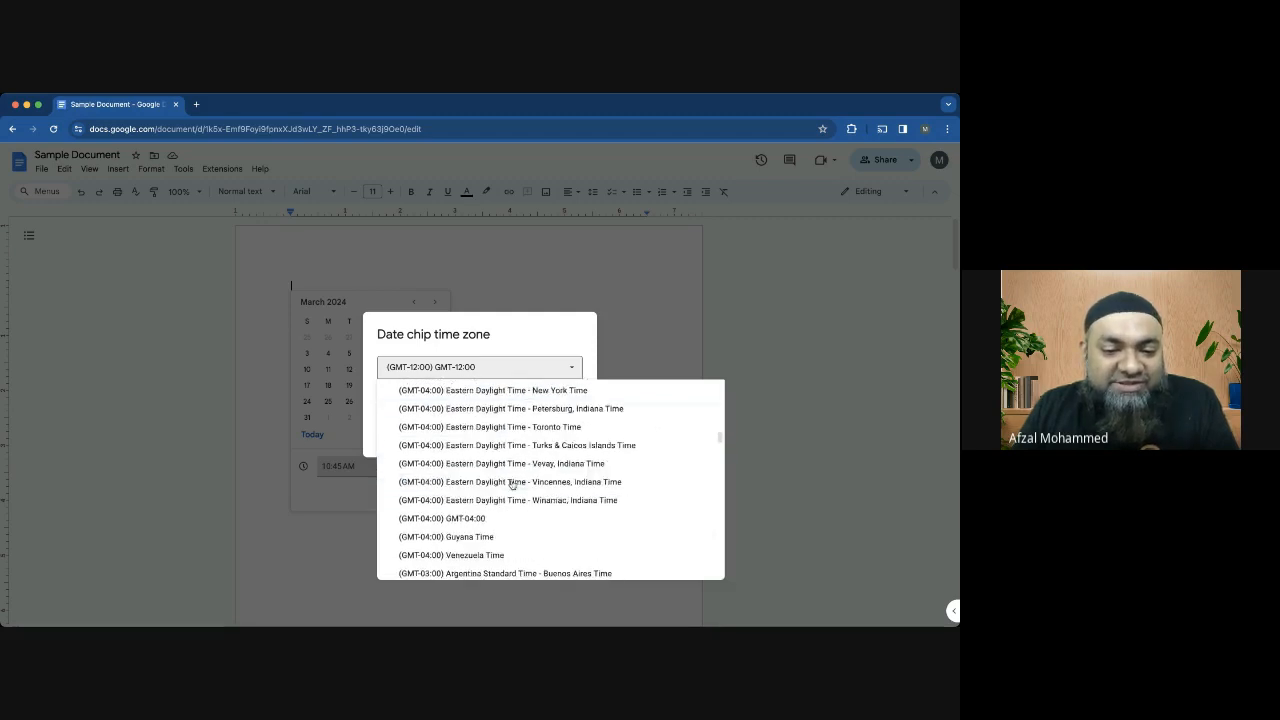
pyautogui.click(512, 484)
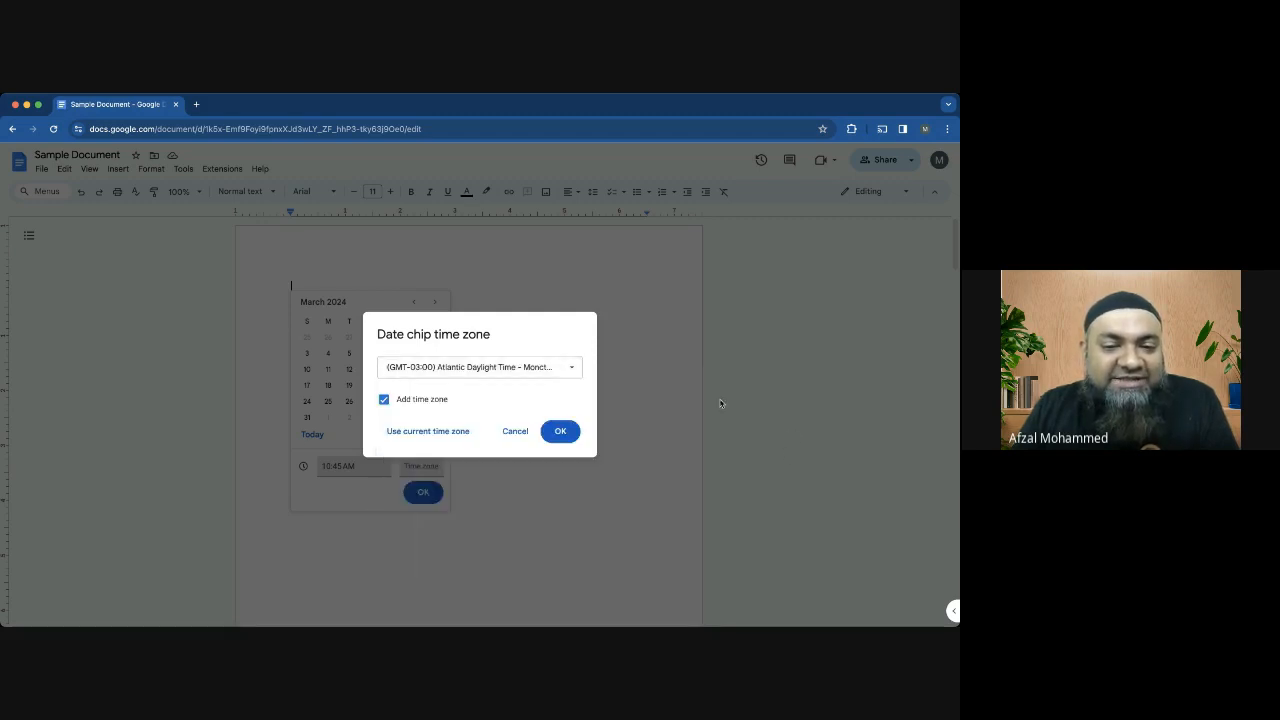
pyautogui.click(560, 431)
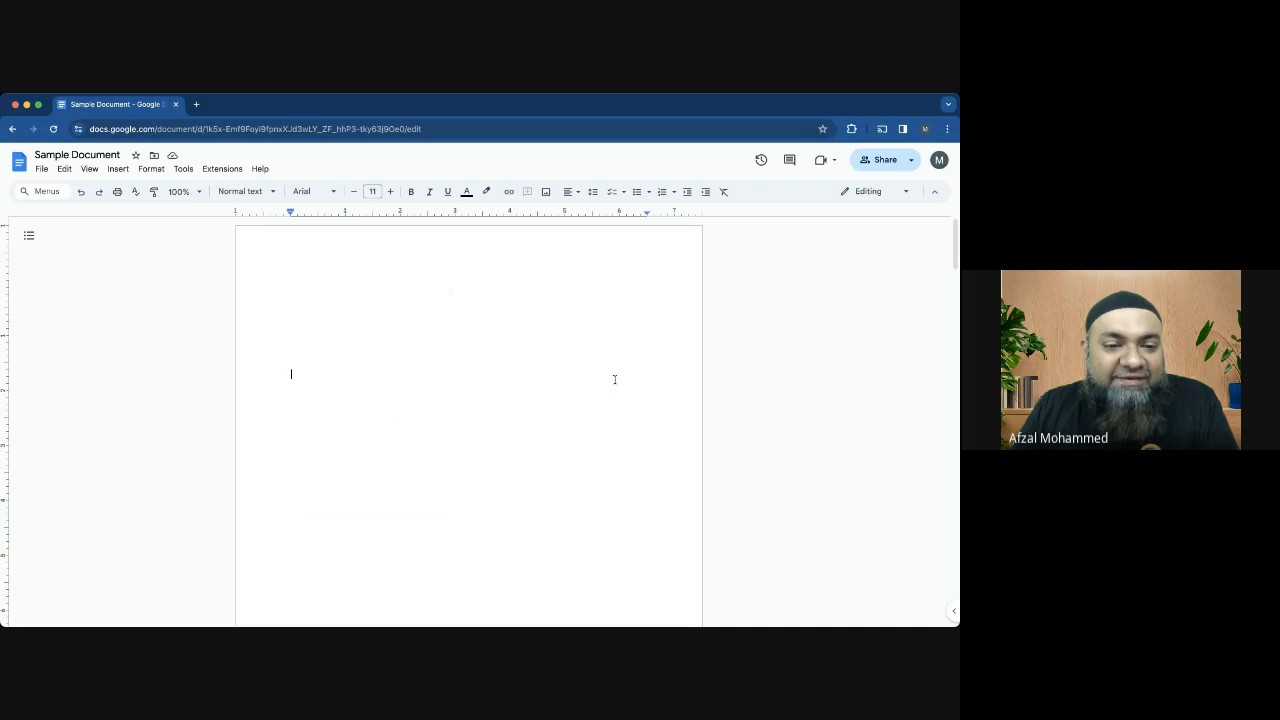
# Insert a date smart chip for February 8, 2024 and start a new line below it
pyautogui.click(118, 168)
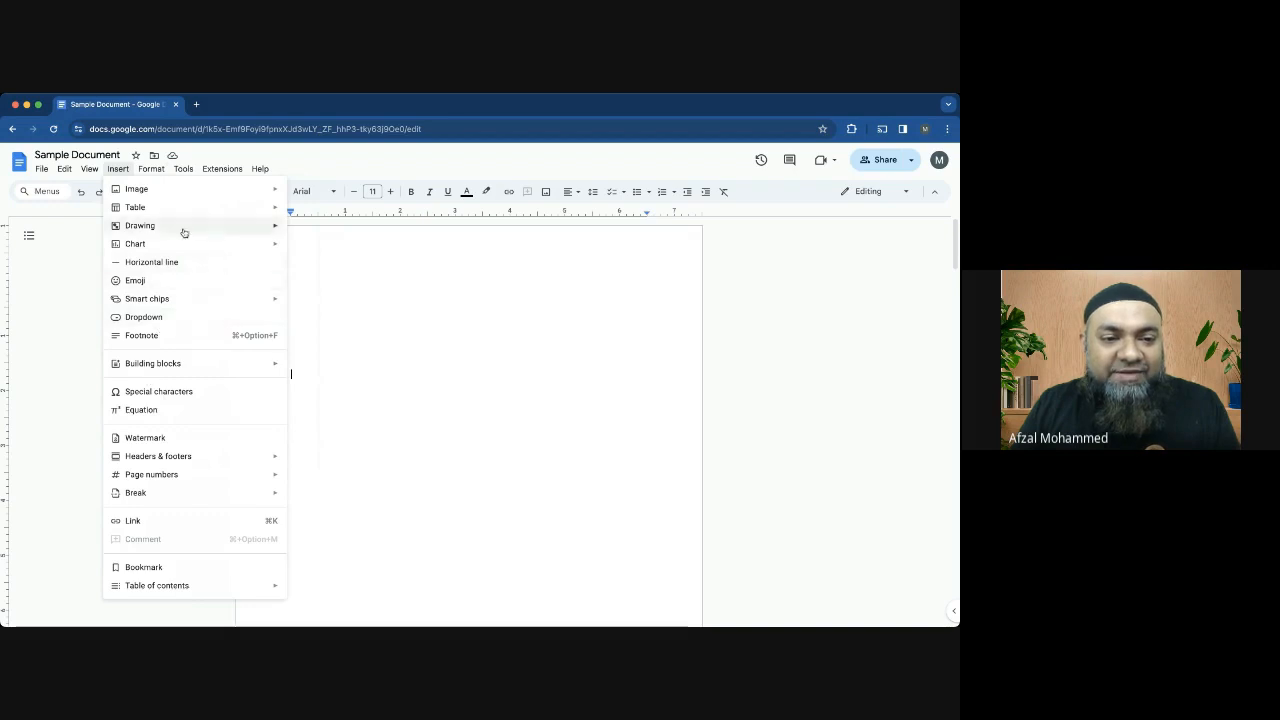
pyautogui.moveTo(177, 300)
pyautogui.click(318, 302)
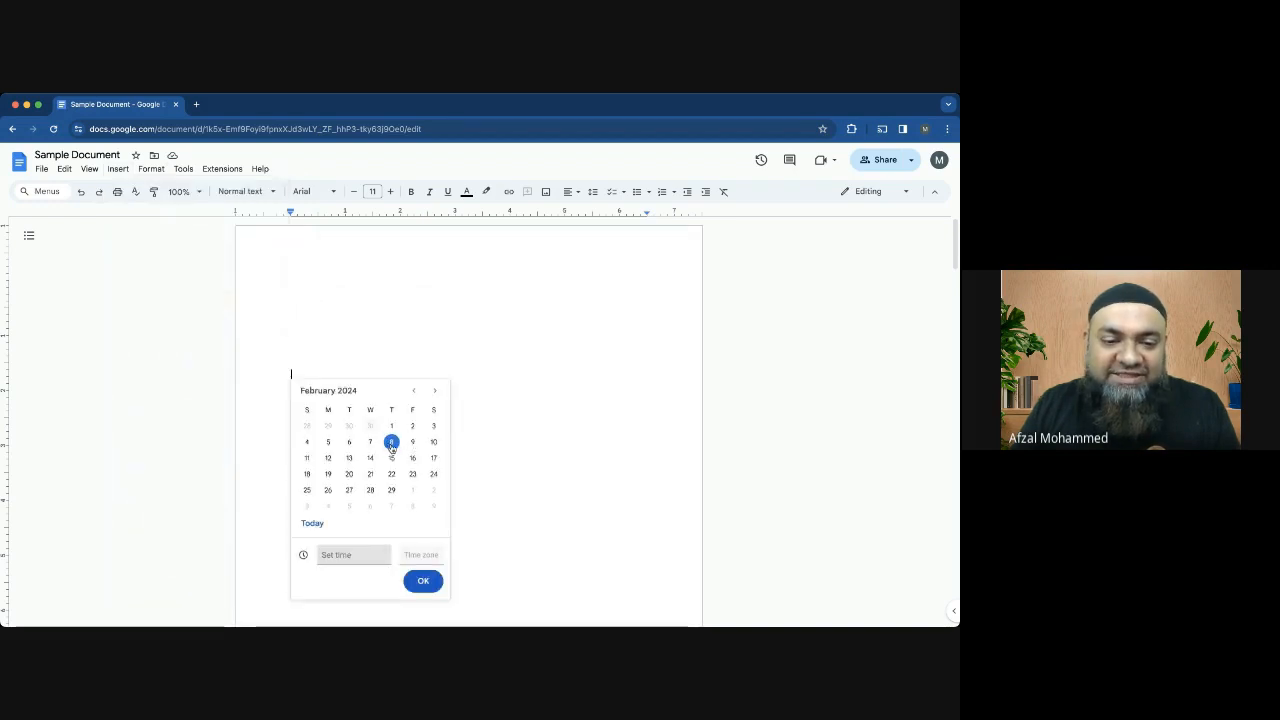
pyautogui.click(424, 582)
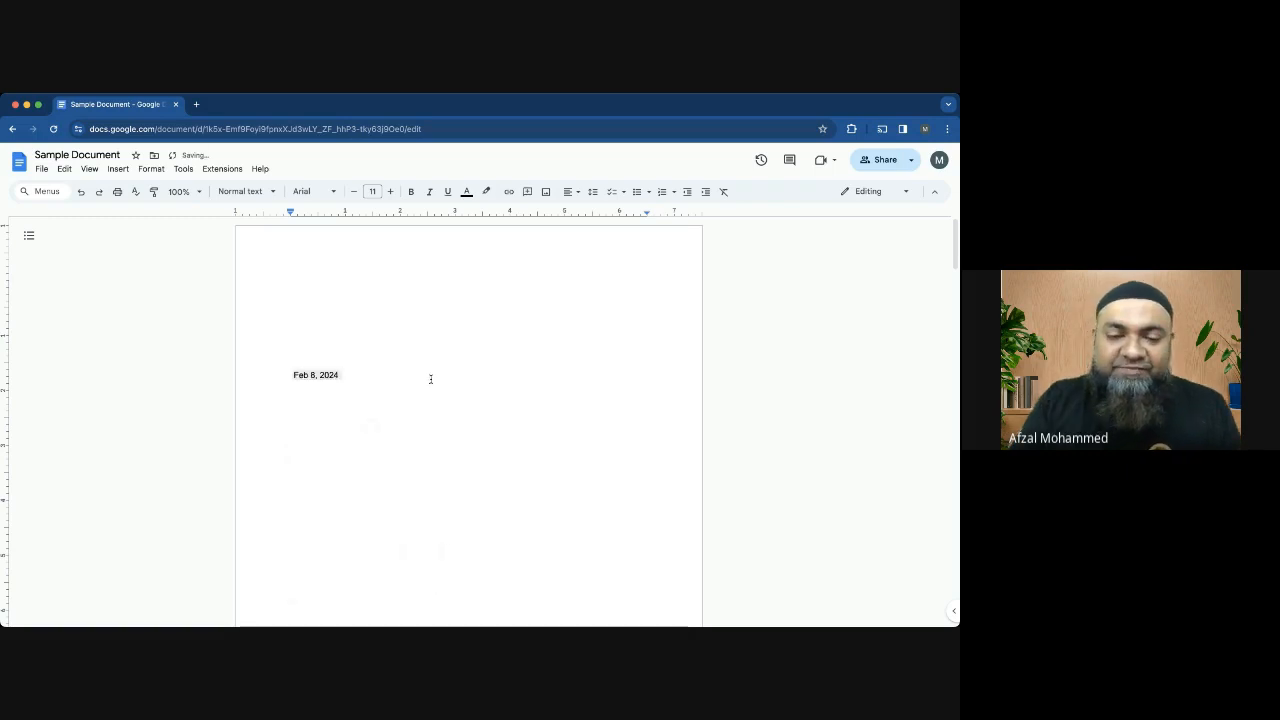
pyautogui.press('Return')
pyautogui.press('Return')
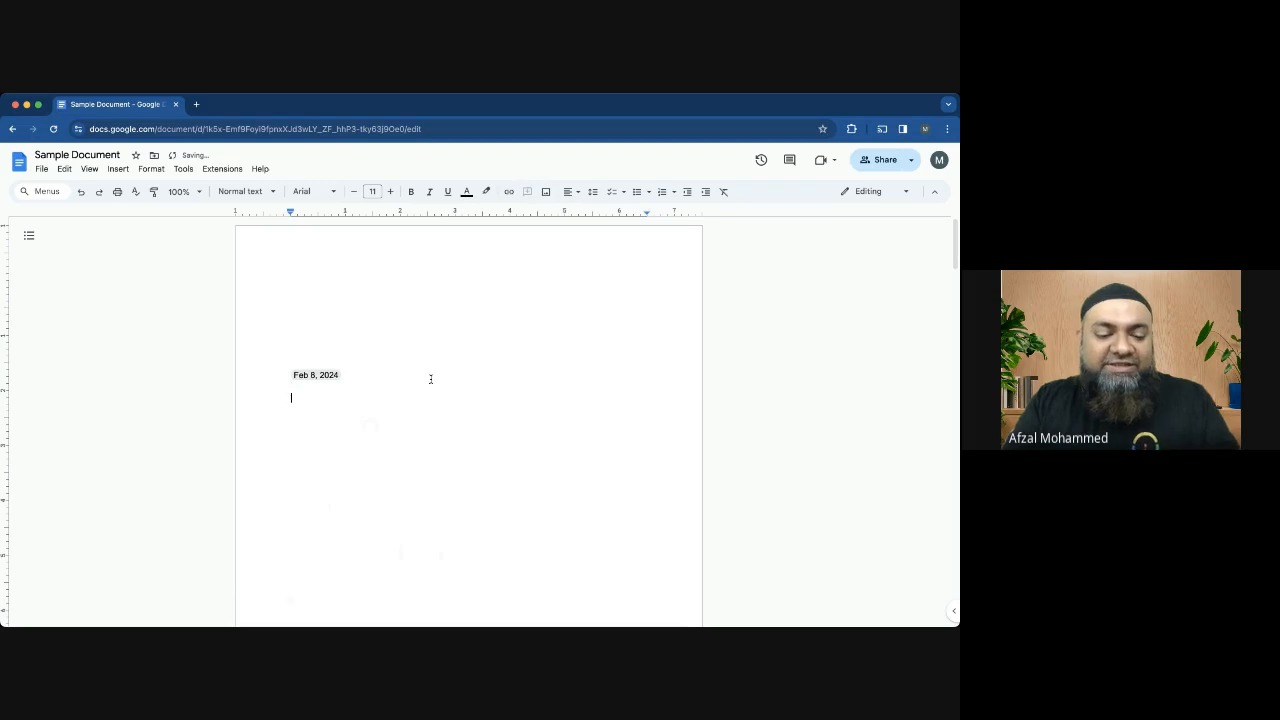
# Insert tomorrow's date as a chip on the line below the first date, using the @ list, and add a new line
pyautogui.write('@')
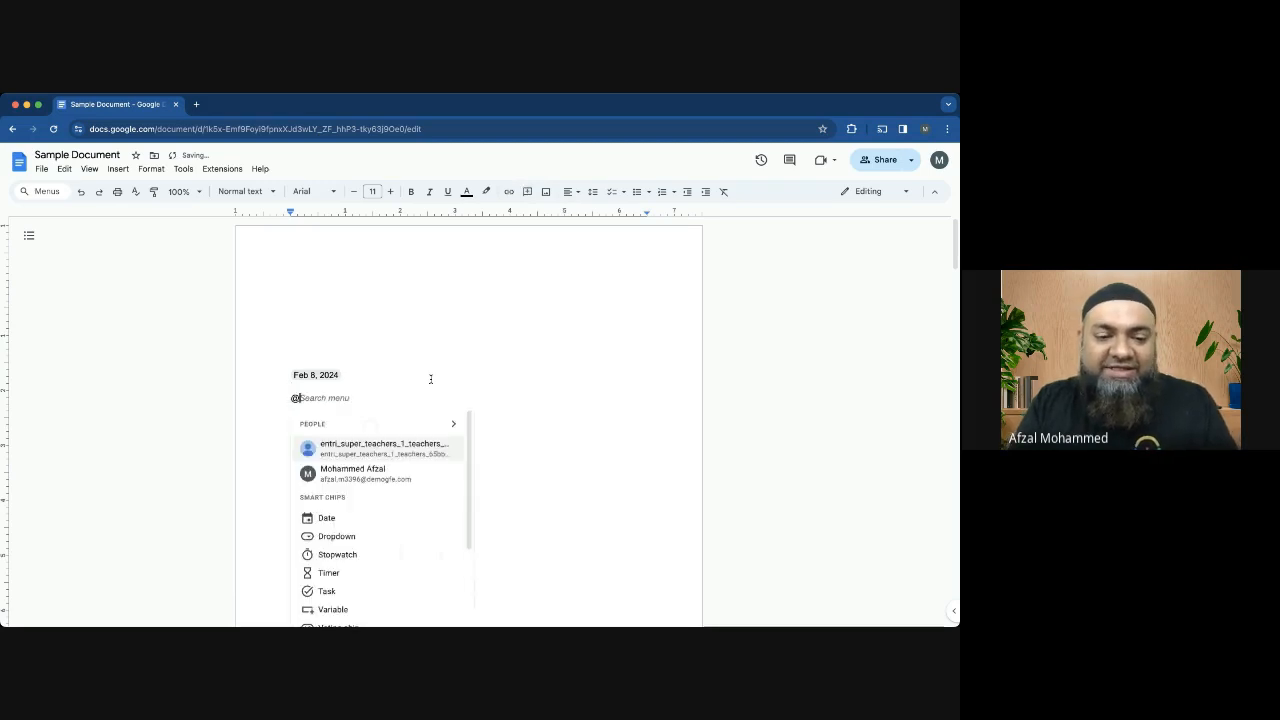
pyautogui.write('timo')
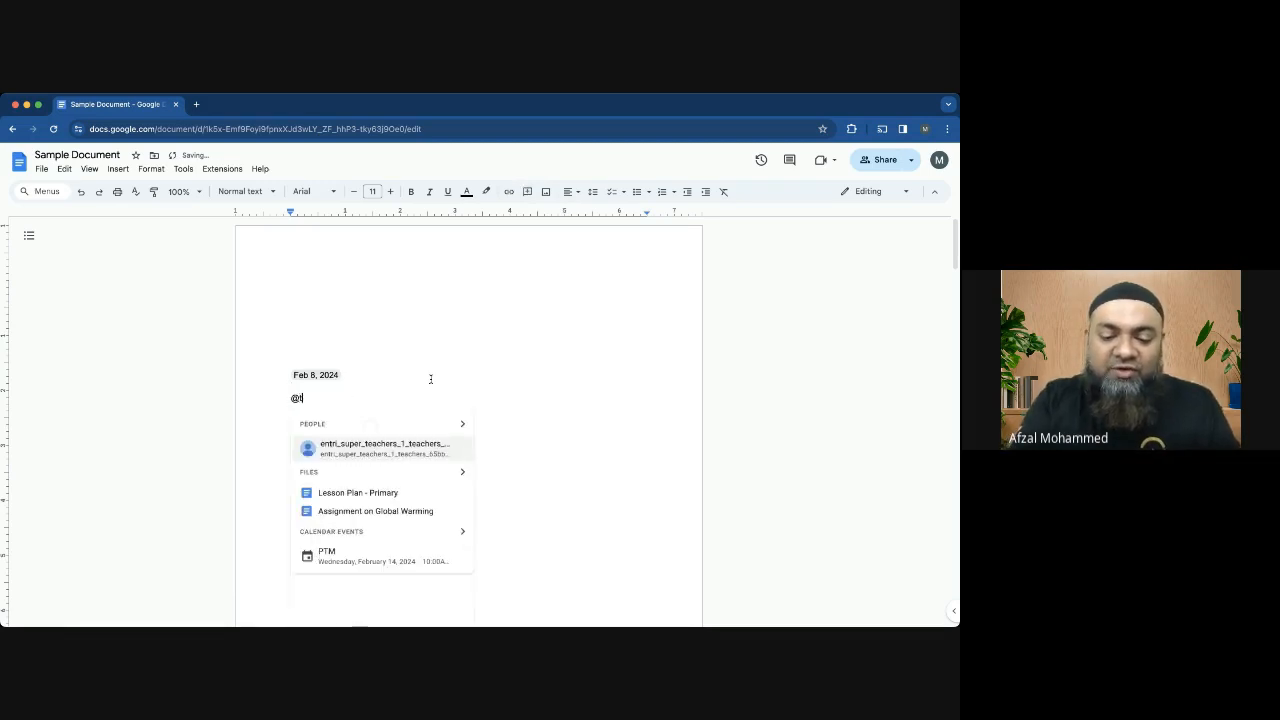
pyautogui.press('BackSpace')
pyautogui.press('BackSpace')
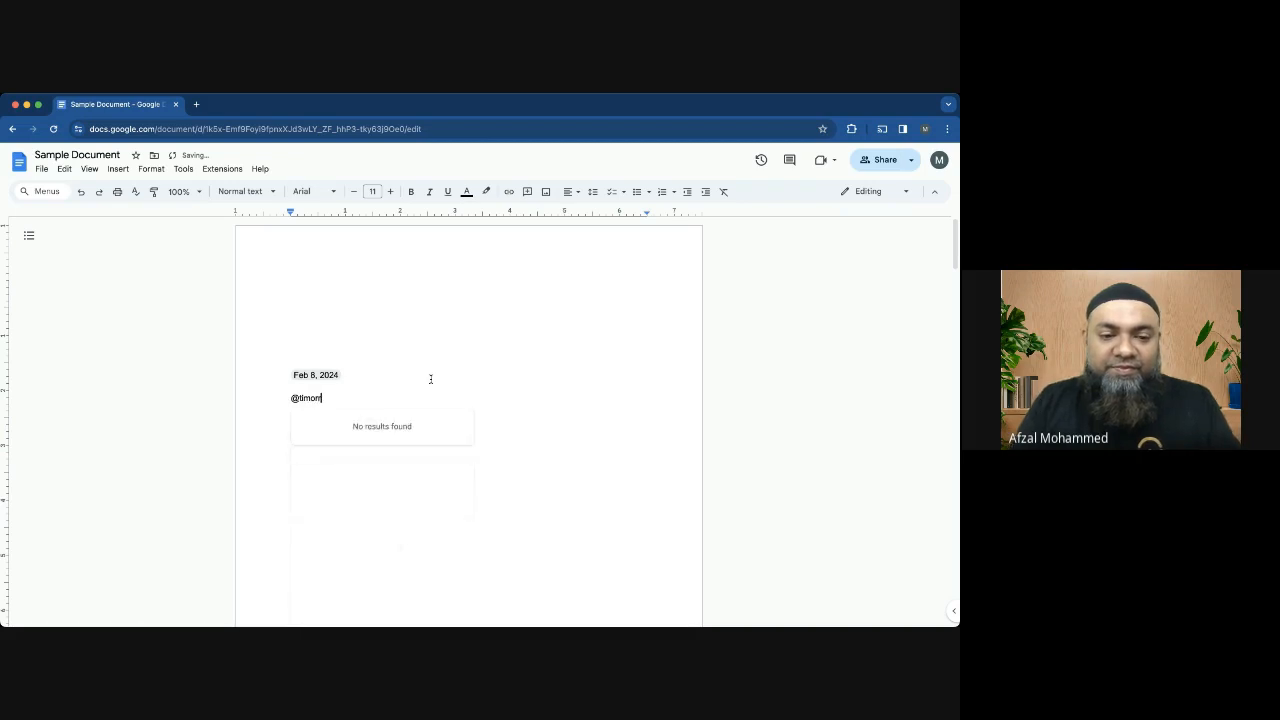
pyautogui.press('BackSpace')
pyautogui.write('omo')
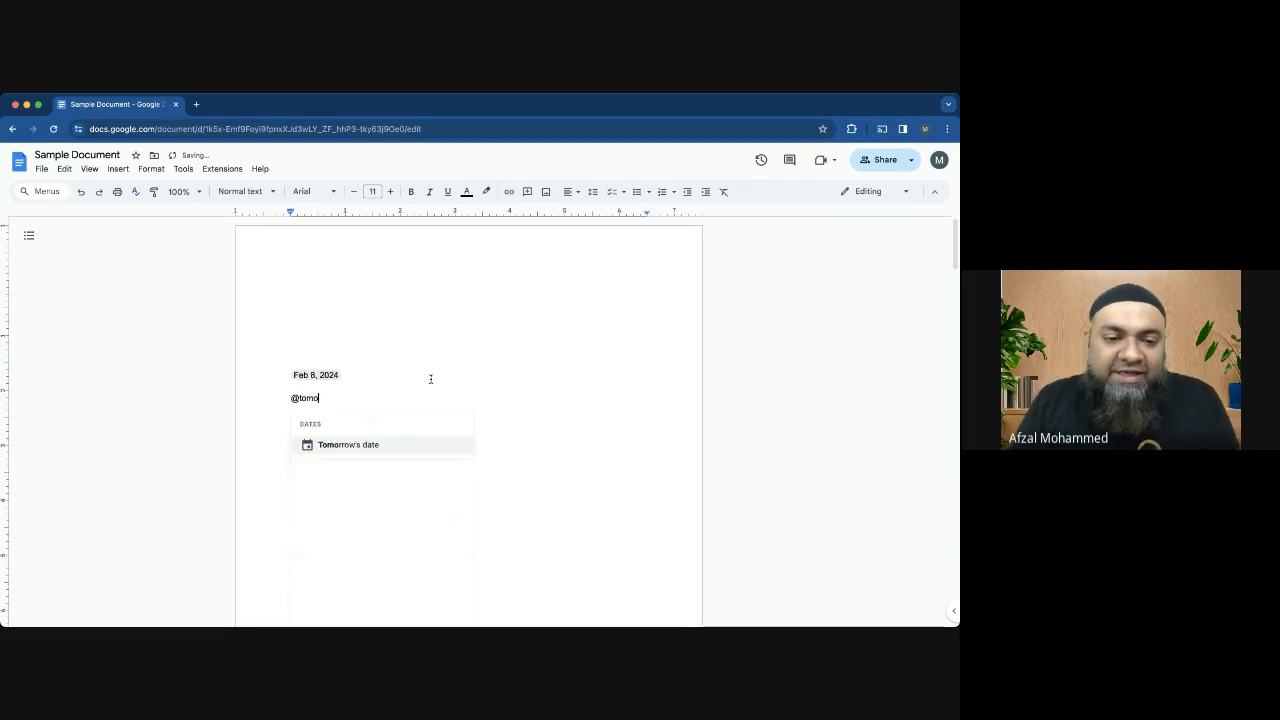
pyautogui.click(404, 447)
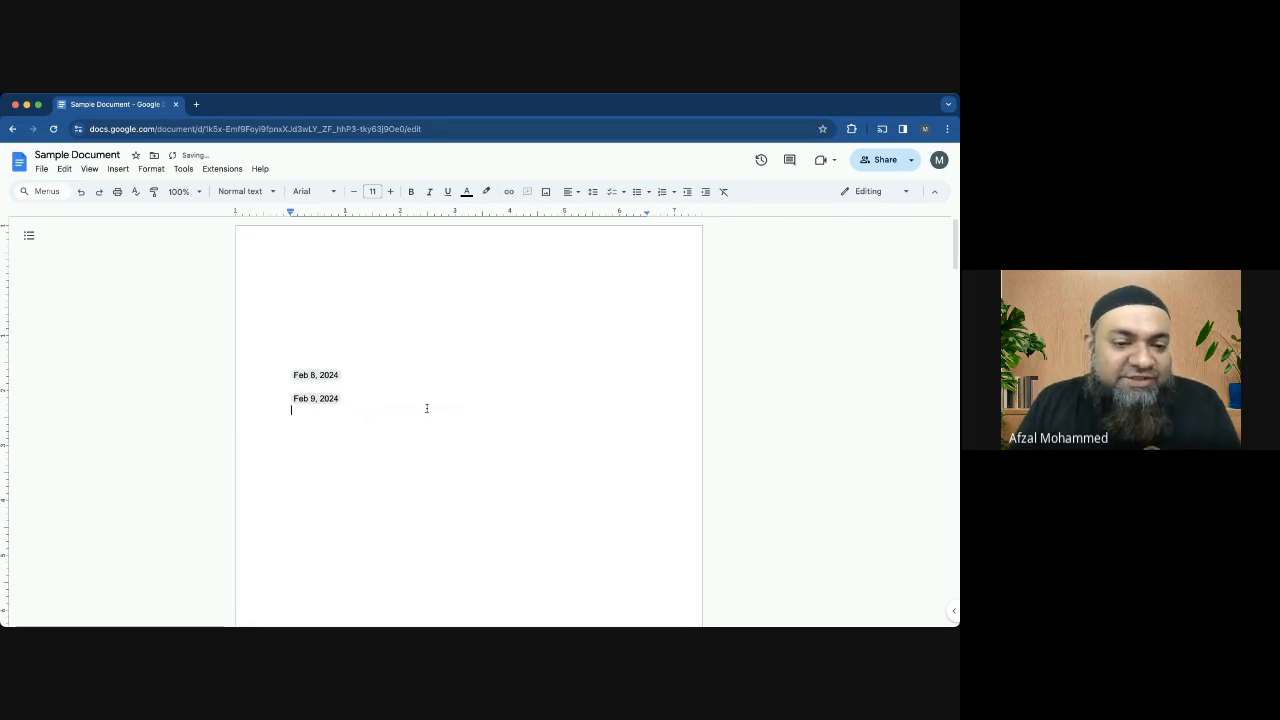
pyautogui.press('Return')
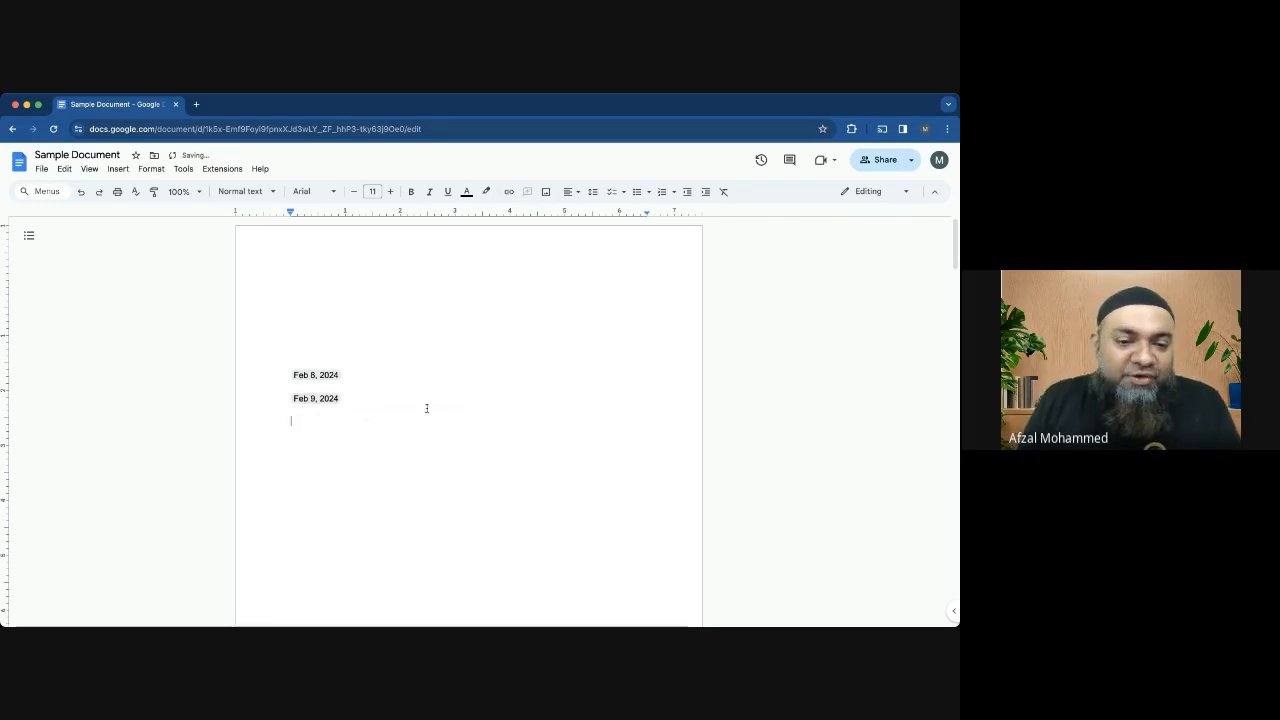
# View the February 8 date chip's options, open its meeting booking page, and return to the document
pyautogui.click(318, 376)
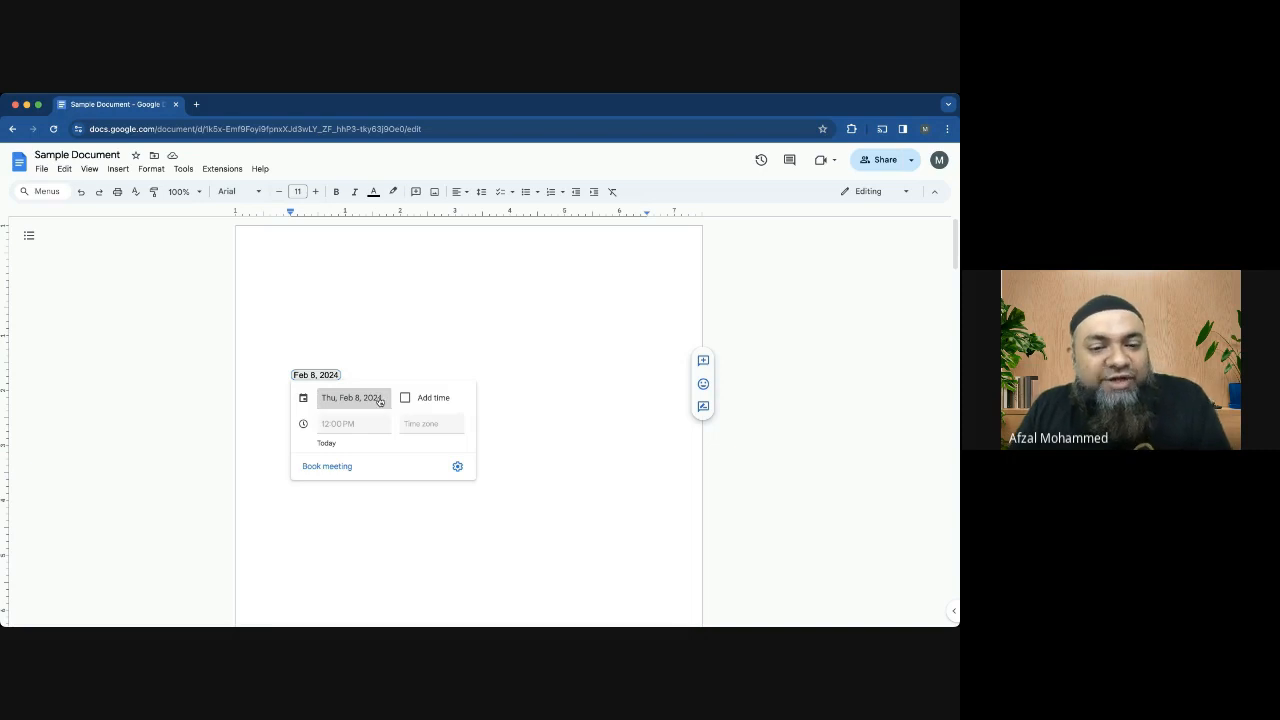
pyautogui.click(394, 351)
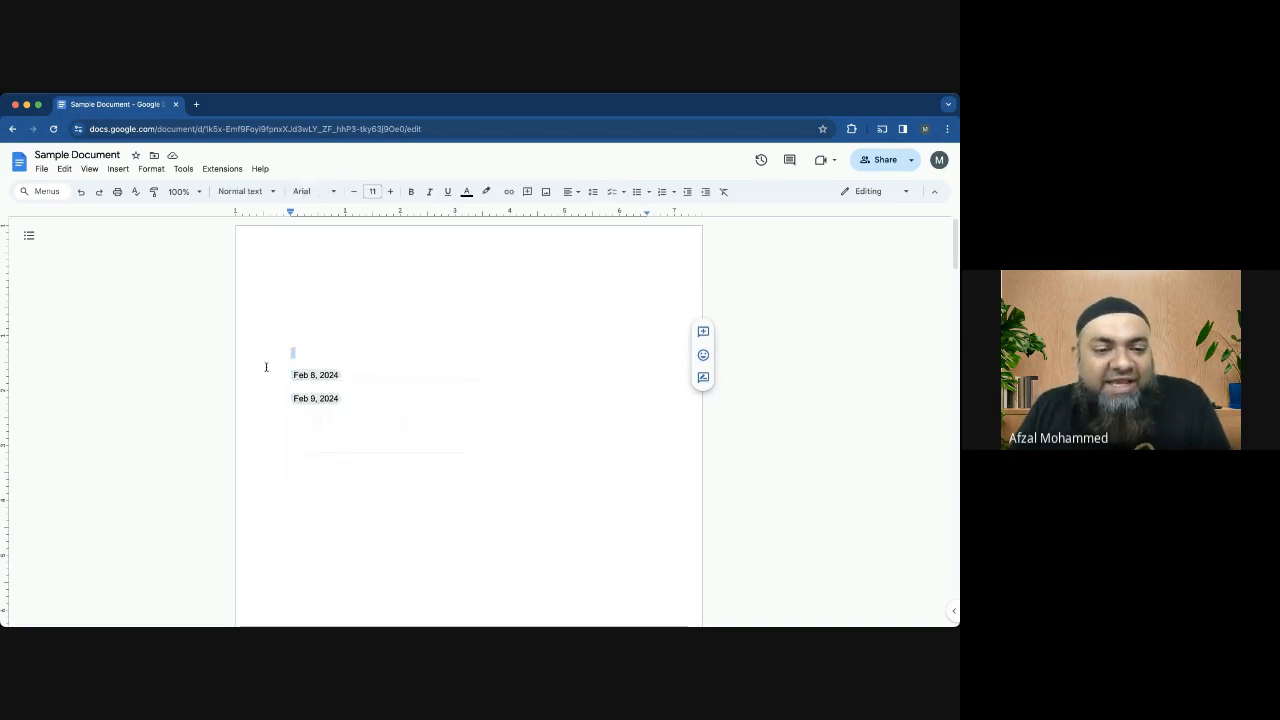
pyautogui.click(295, 375)
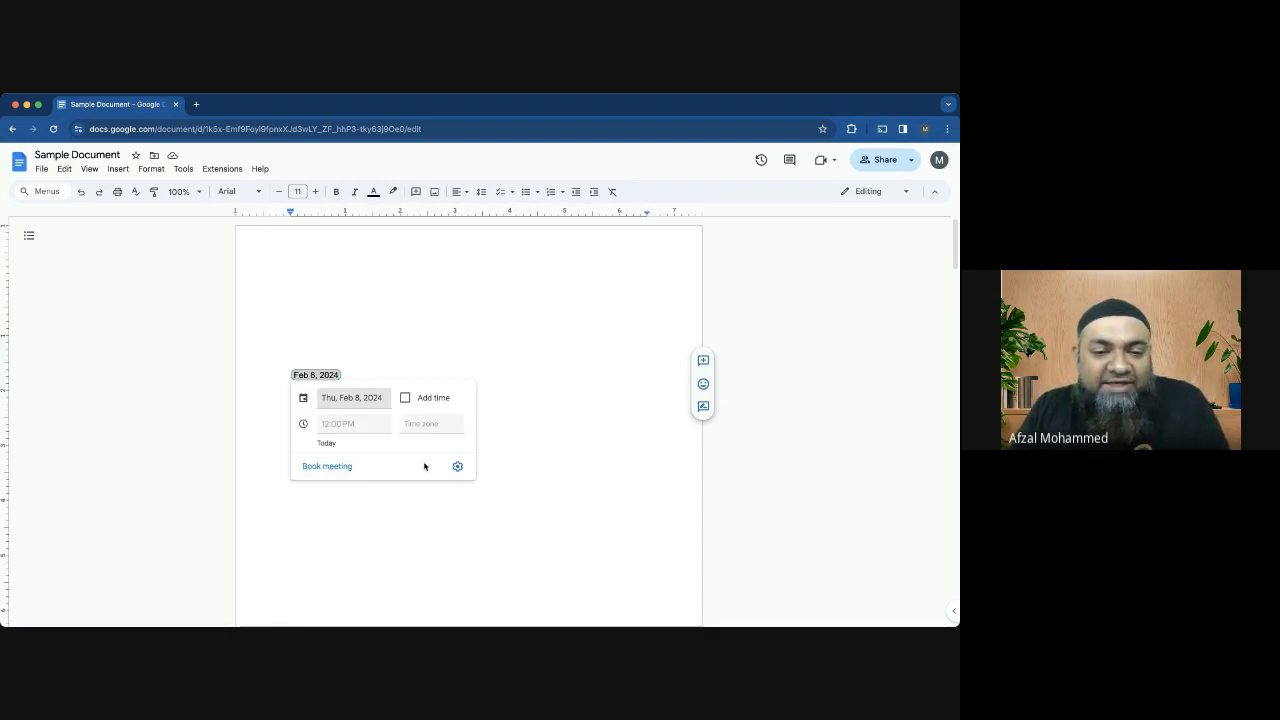
pyautogui.click(340, 472)
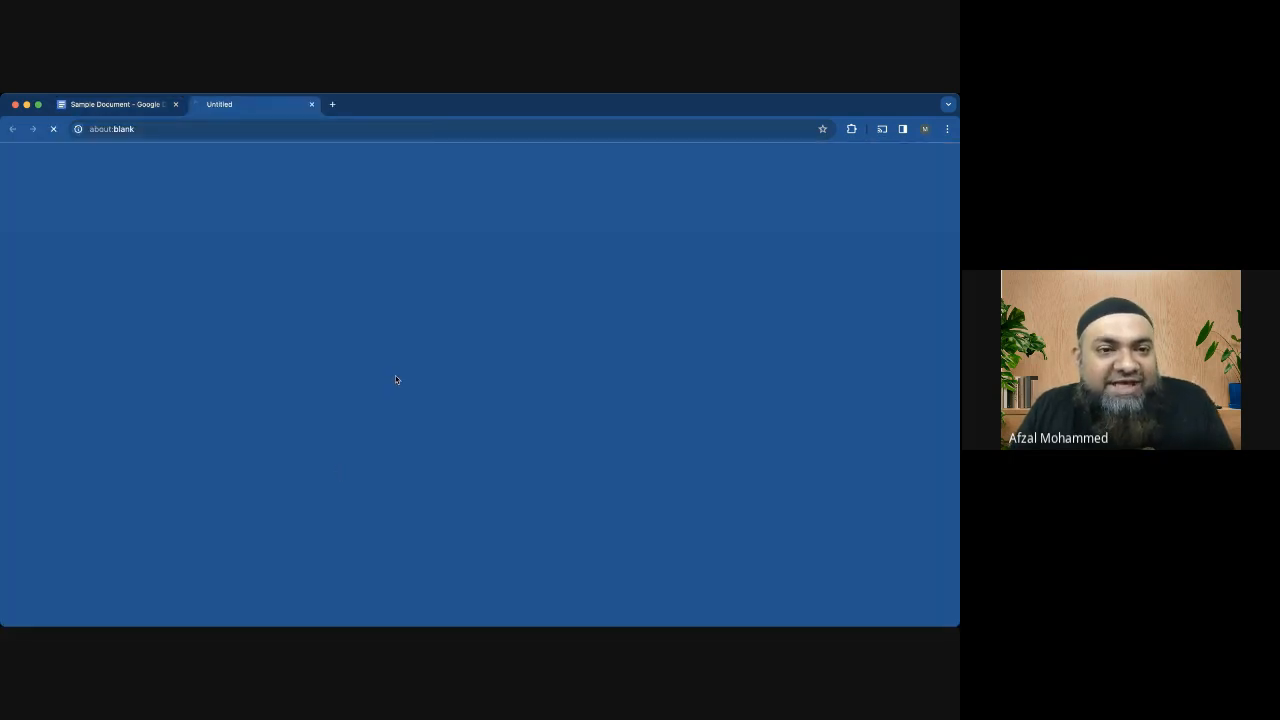
pyautogui.click(311, 105)
pyautogui.click(550, 327)
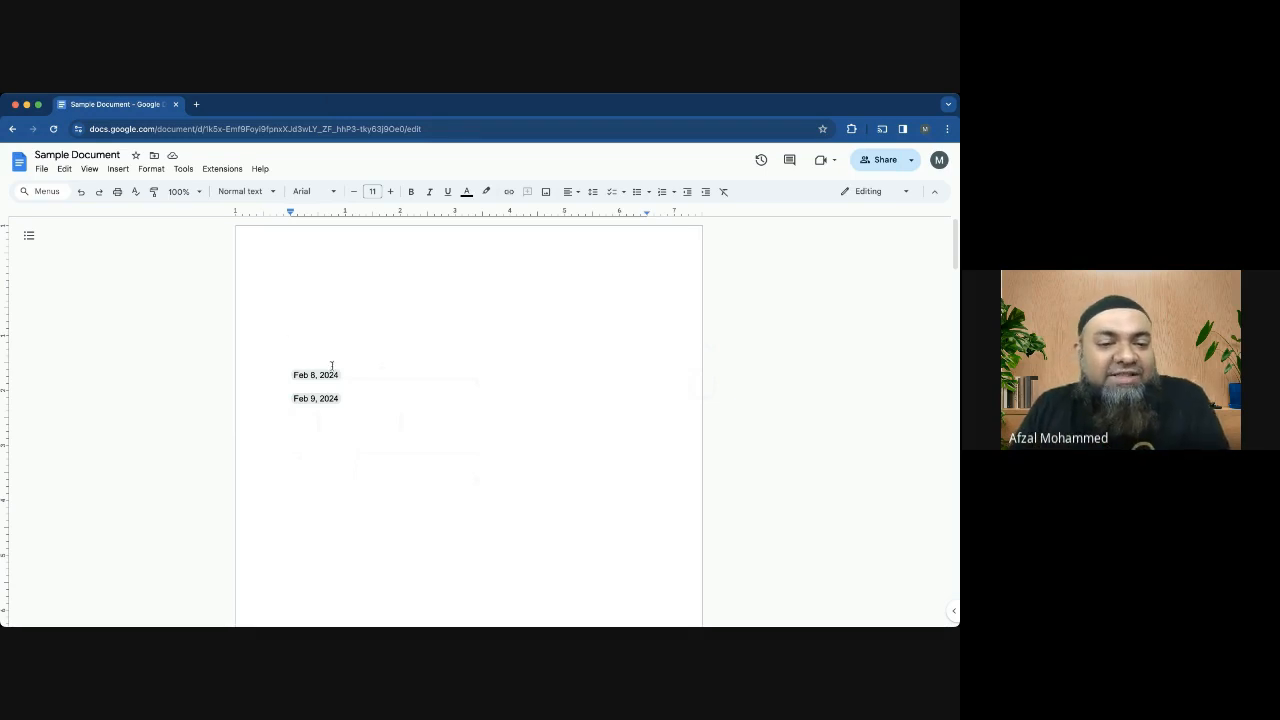
# Add a blank line after each of the two date chips
pyautogui.moveTo(327, 378)
pyautogui.click(381, 371)
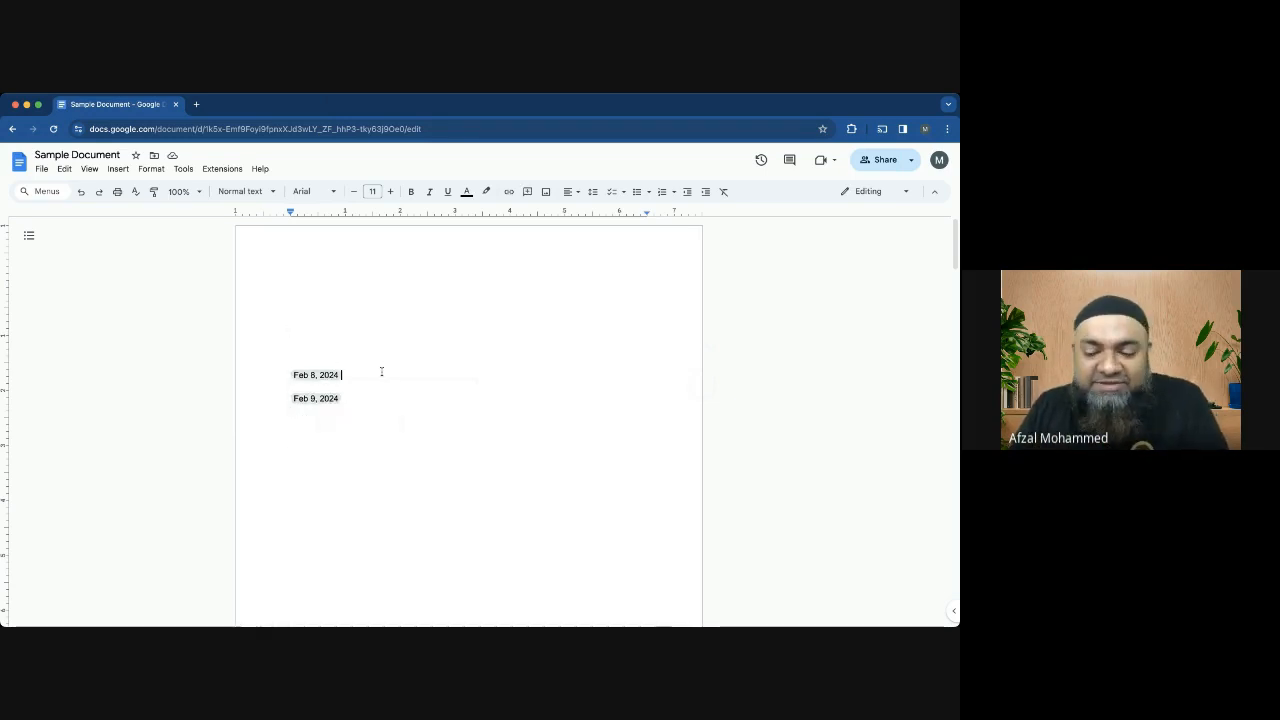
pyautogui.press('Return')
pyautogui.click(383, 412)
pyautogui.press('Return')
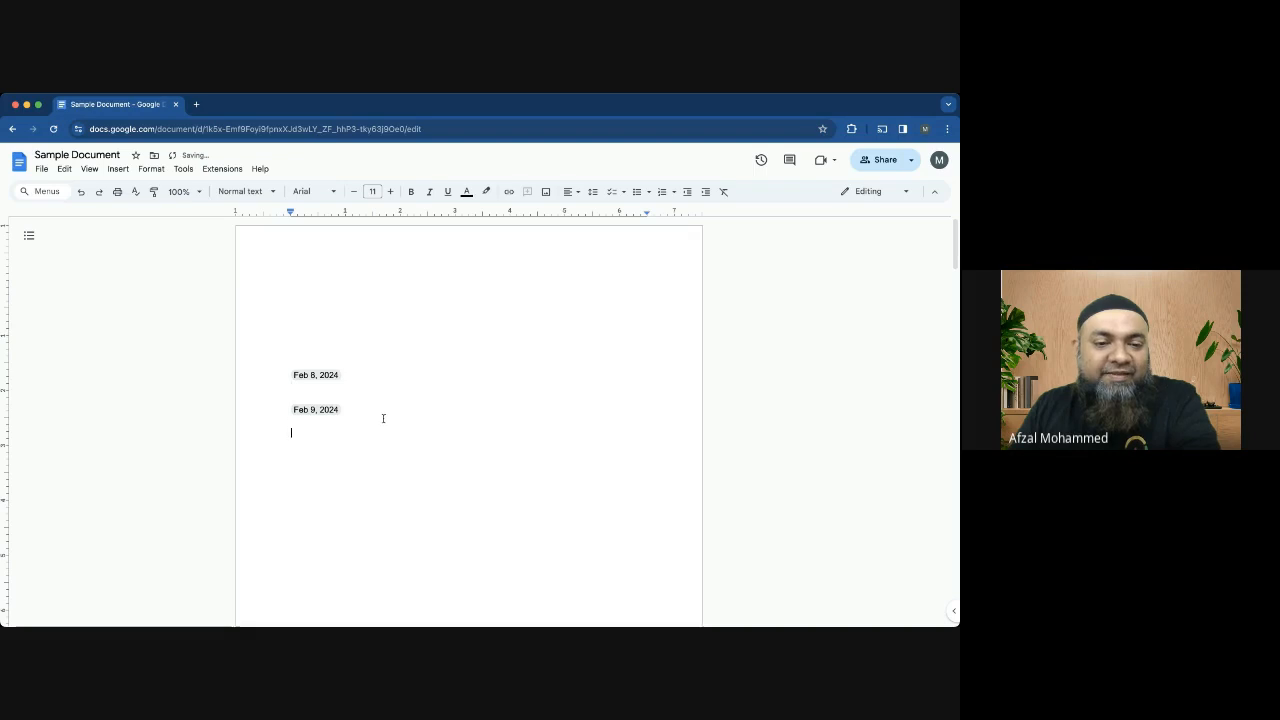
# Insert a people smart chip for the last suggested contact on the blank line above the first date chip
pyautogui.click(119, 169)
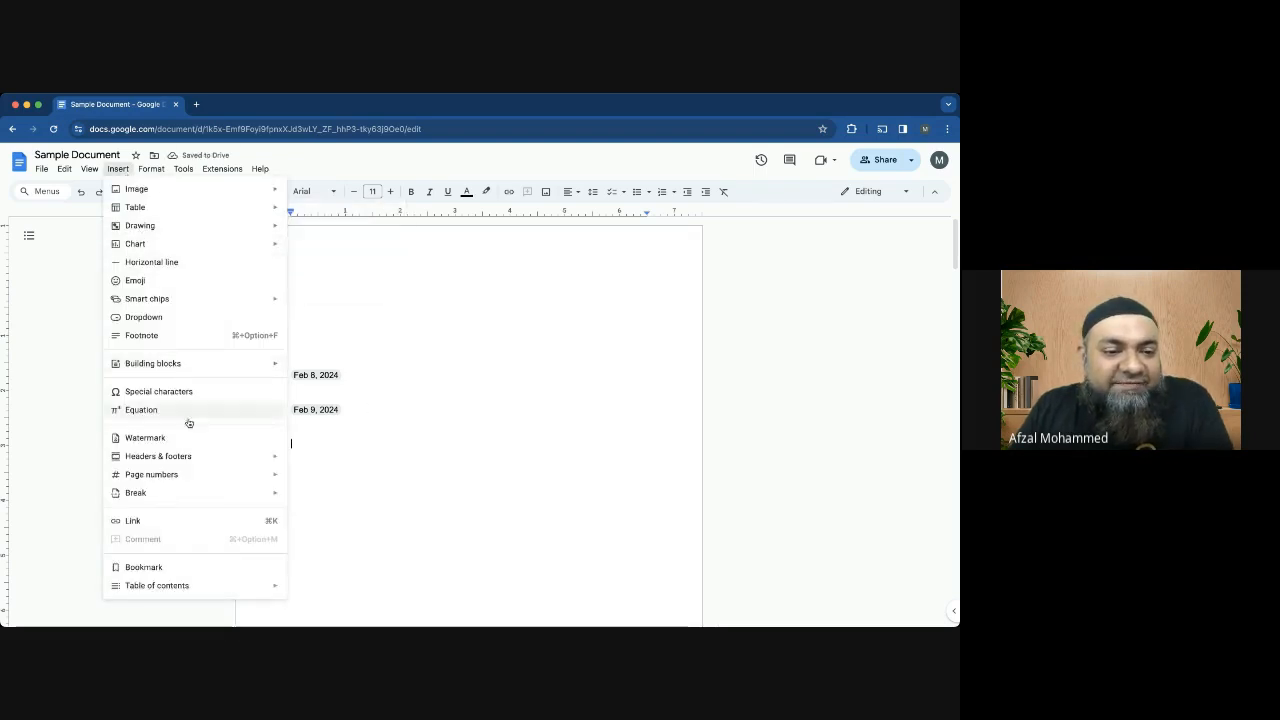
pyautogui.moveTo(155, 170)
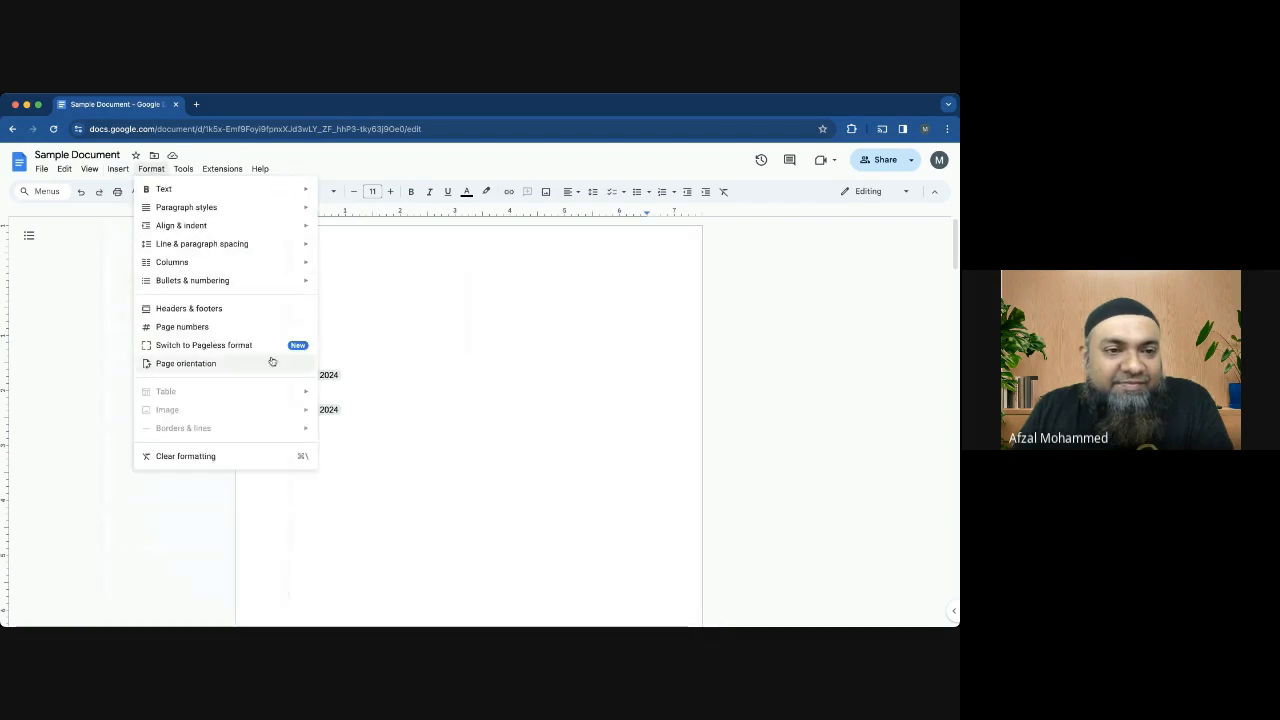
pyautogui.click(491, 337)
pyautogui.click(117, 171)
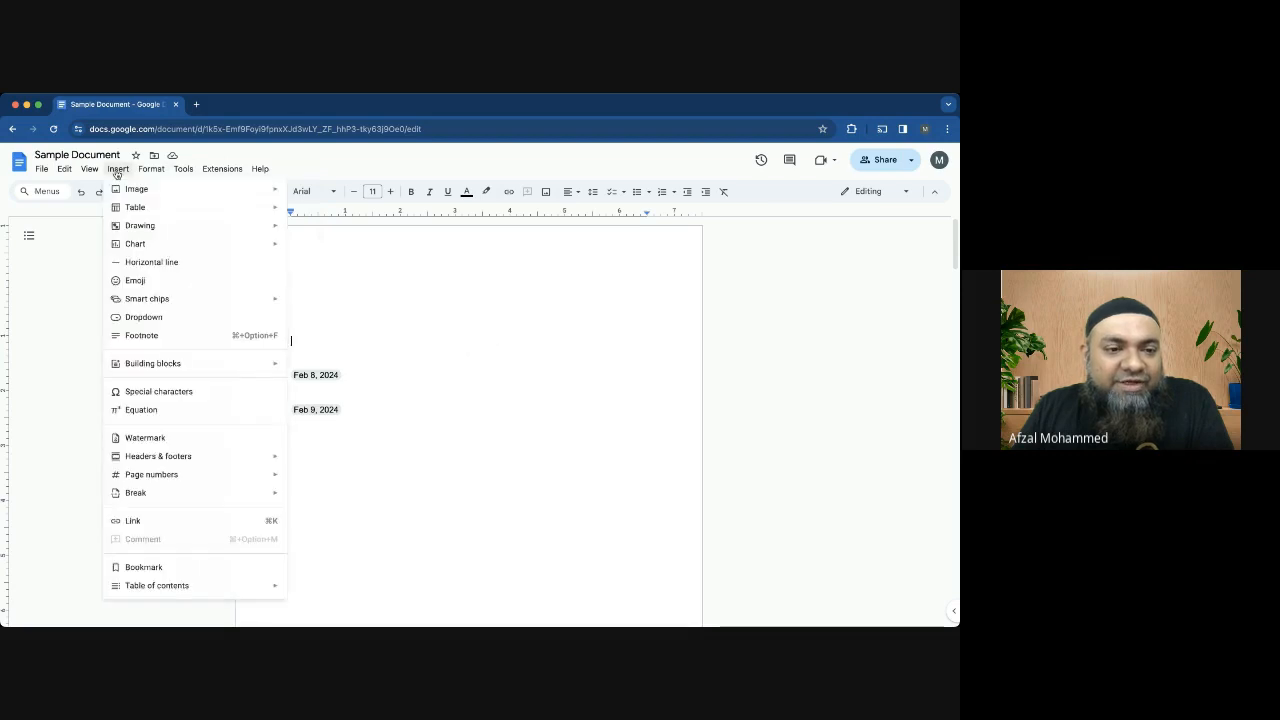
pyautogui.moveTo(177, 304)
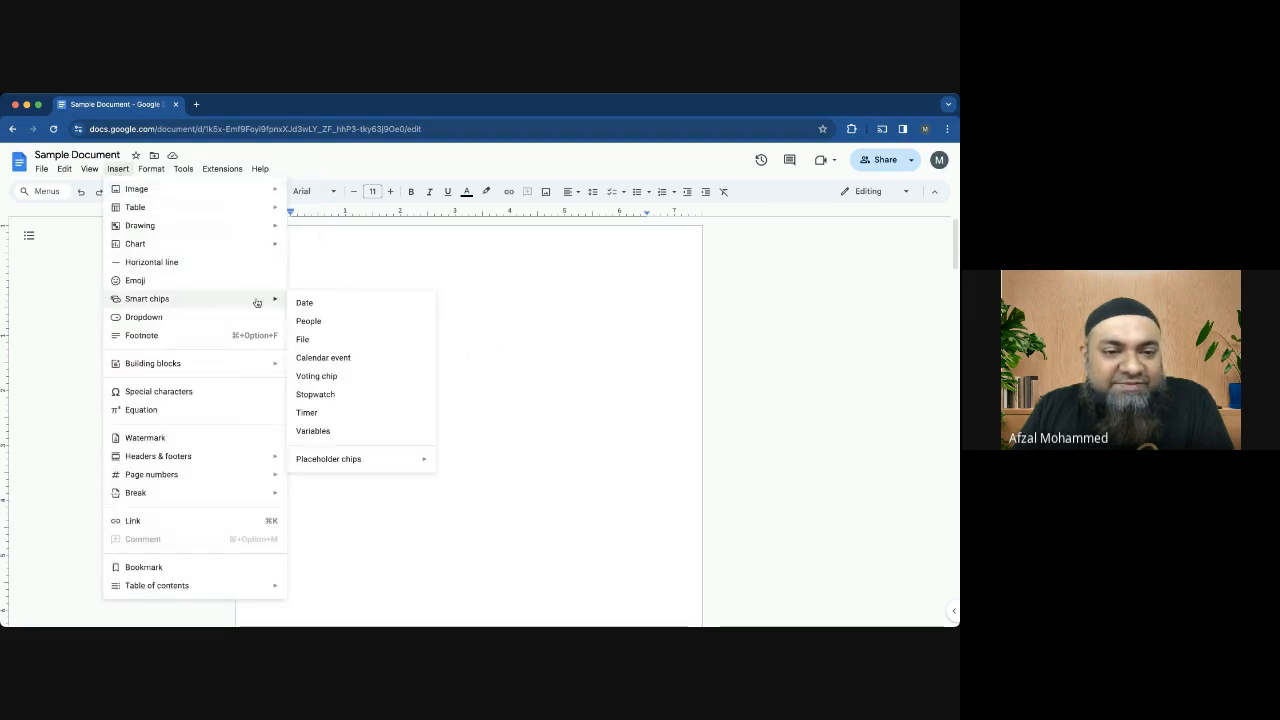
pyautogui.click(334, 325)
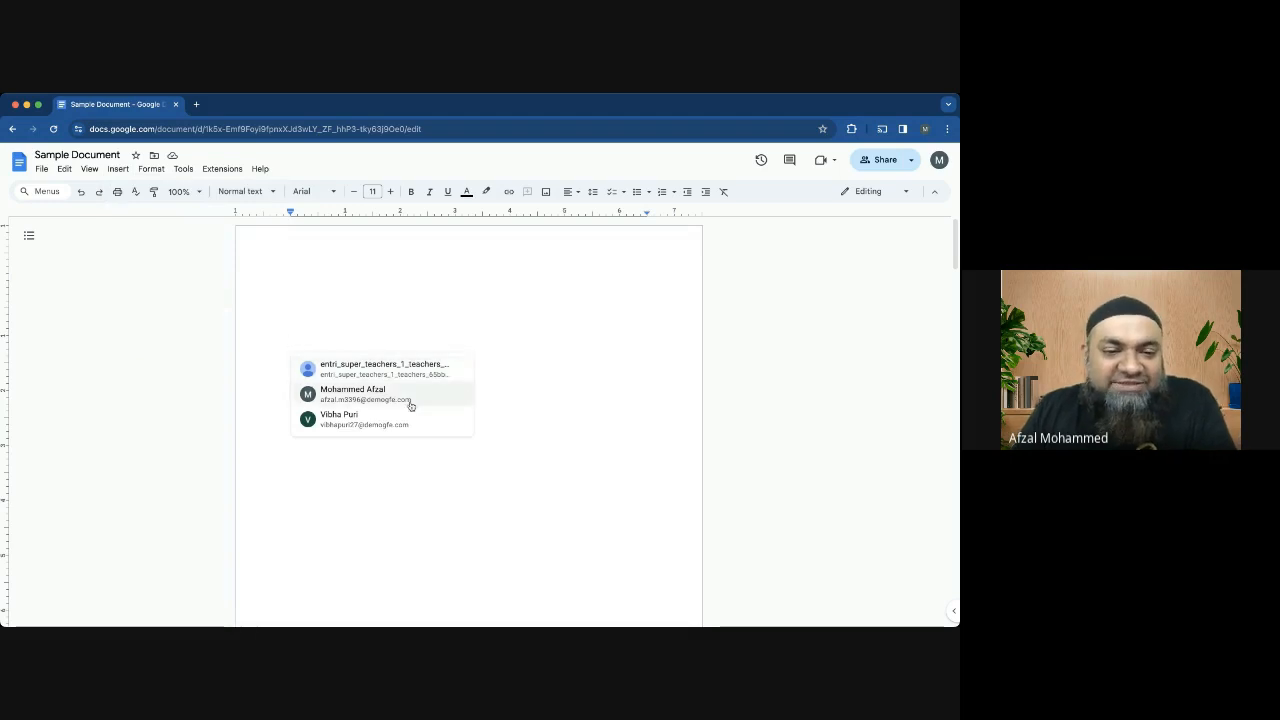
pyautogui.click(371, 423)
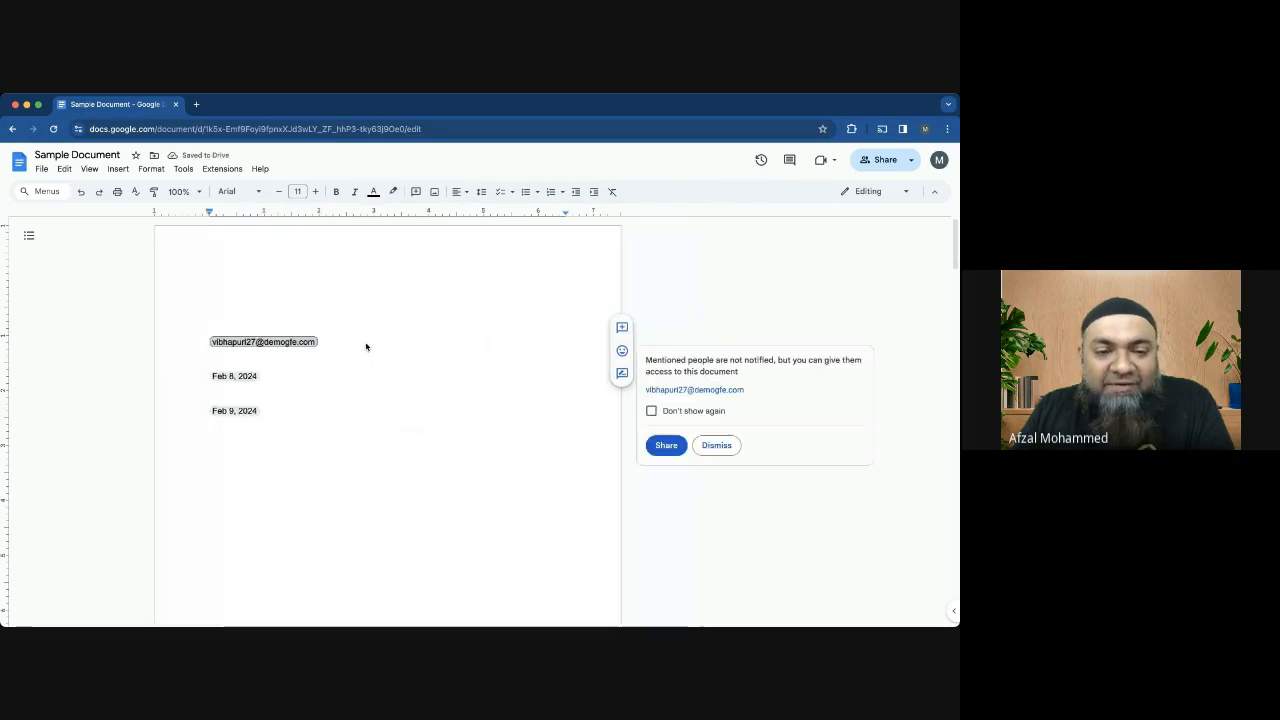
pyautogui.click(351, 341)
# Examine the people chip's contact card and its detailed view, then close the contact details
pyautogui.moveTo(258, 347)
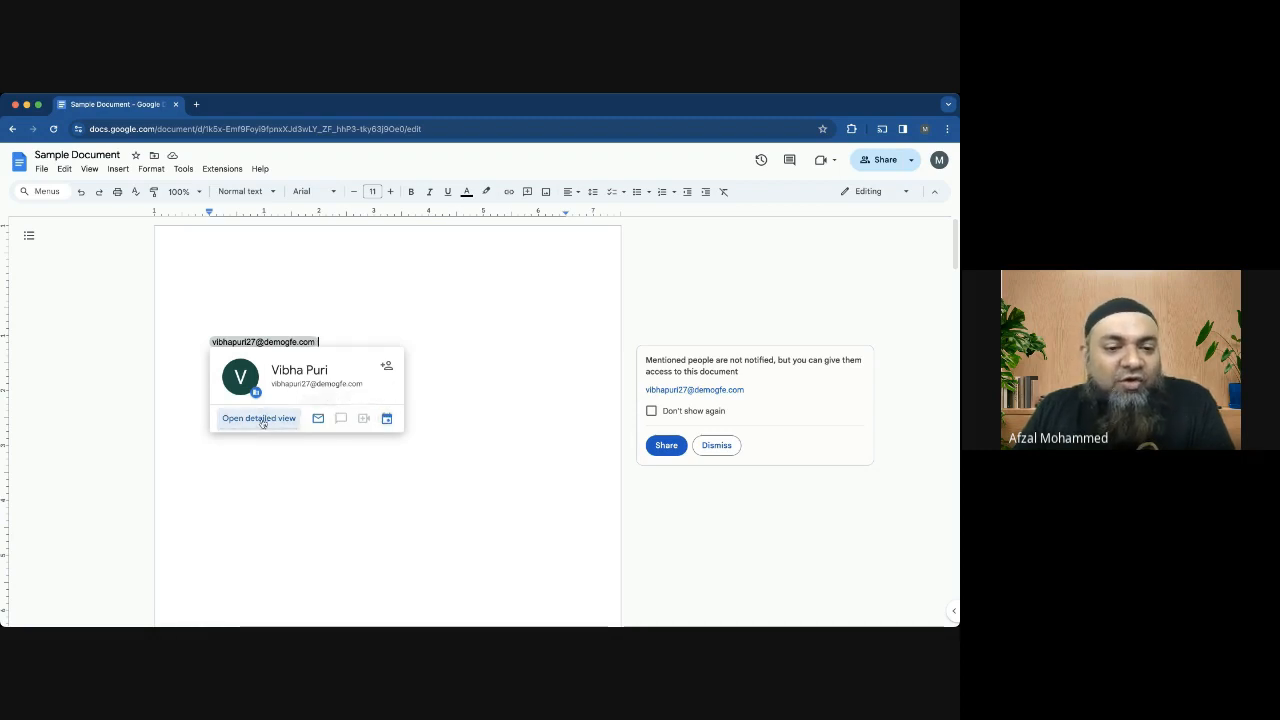
pyautogui.click(297, 342)
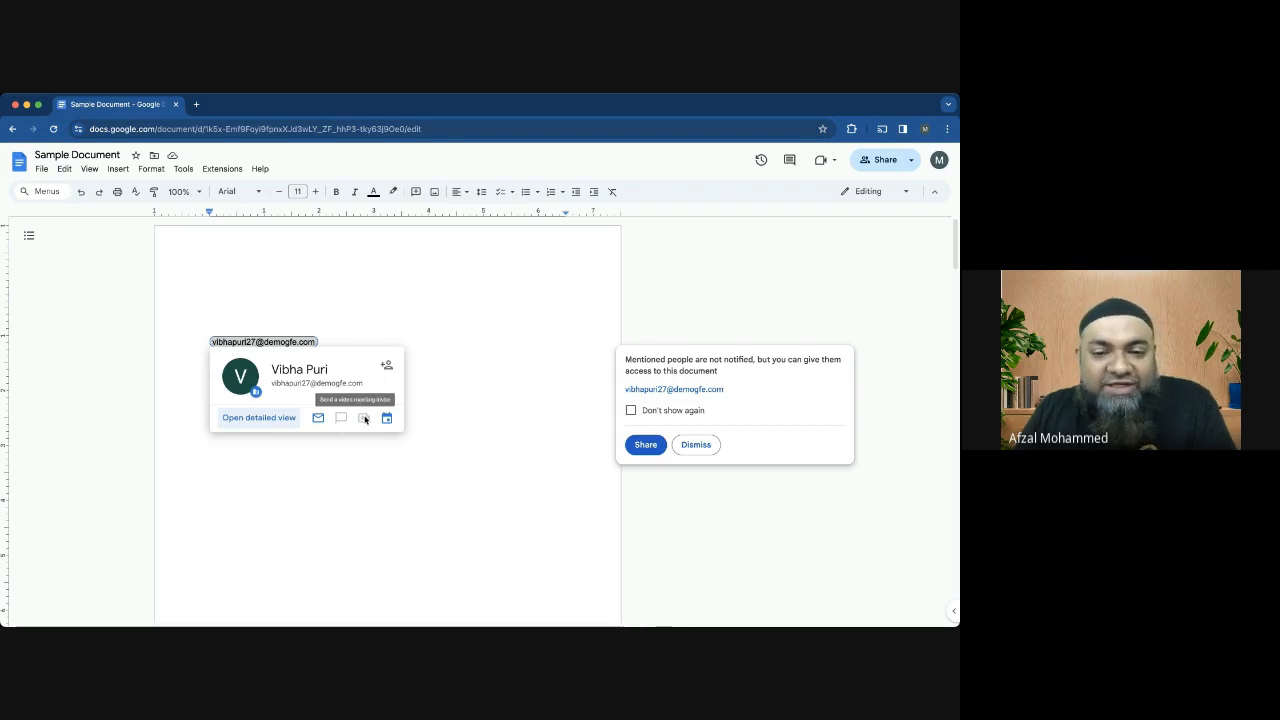
pyautogui.click(255, 418)
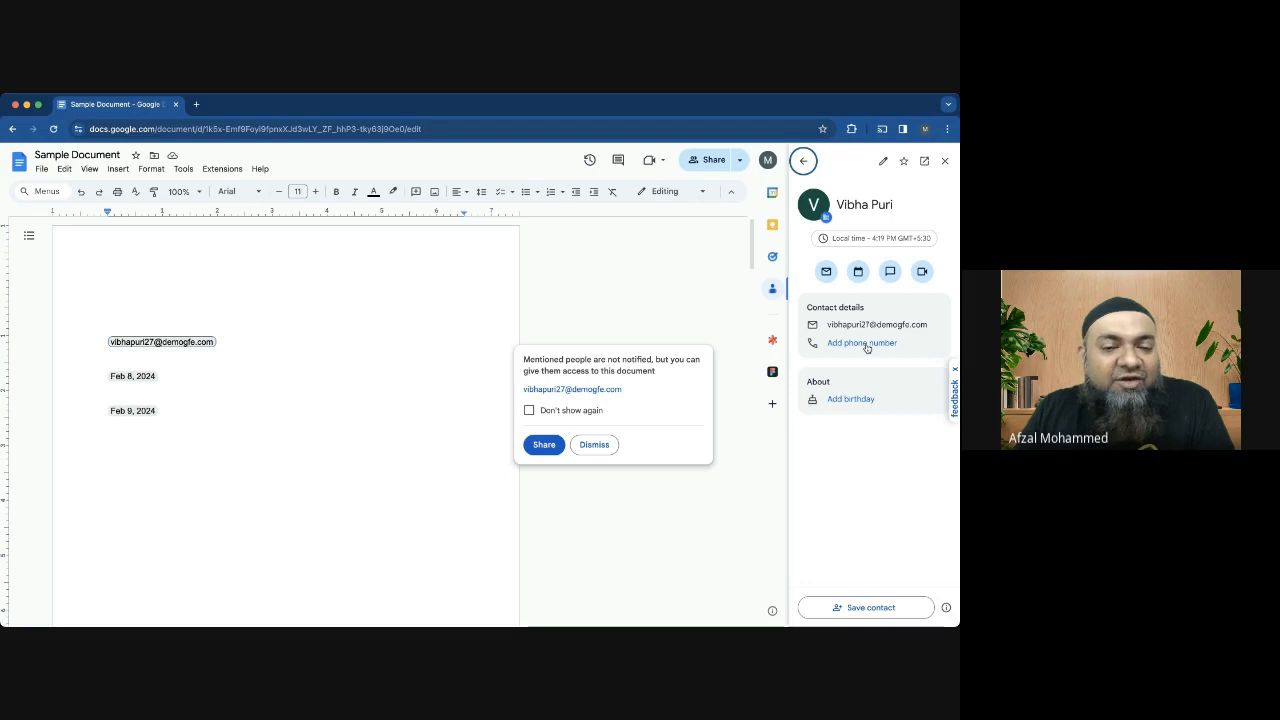
pyautogui.click(948, 160)
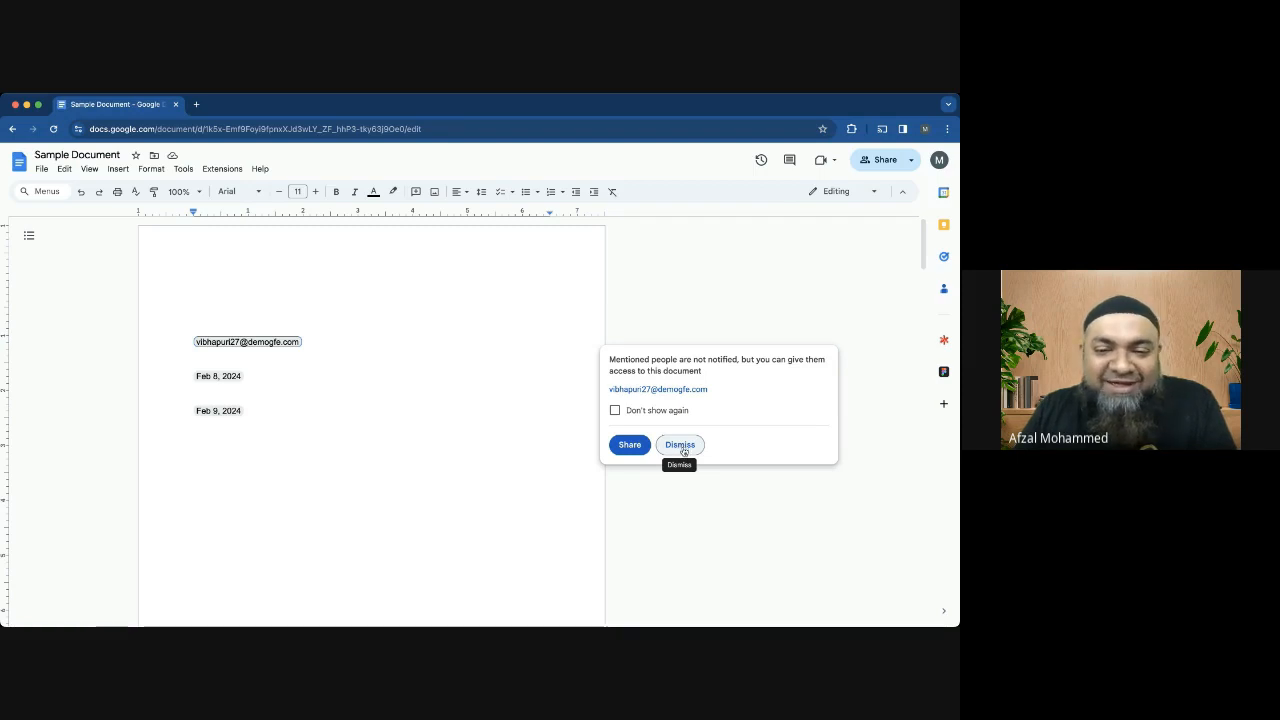
# Dismiss the sharing suggestion for the mentioned person and add a blank line below the people chip
pyautogui.click(681, 444)
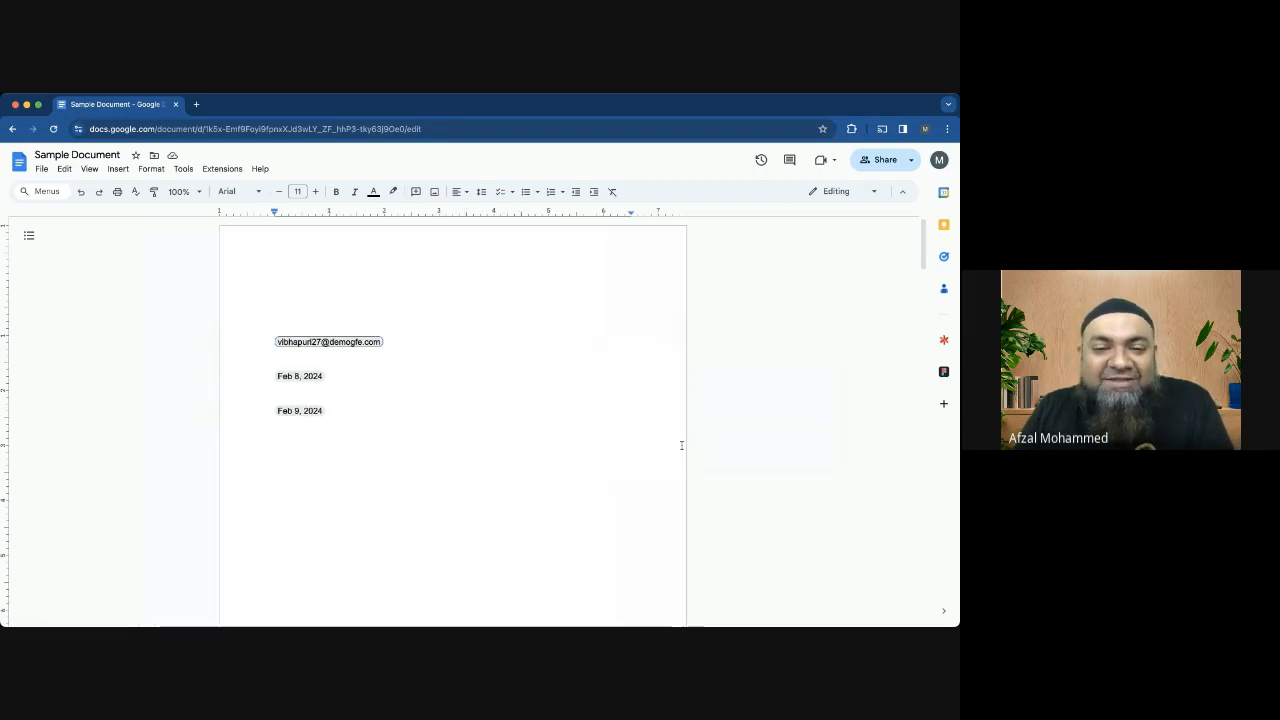
pyautogui.click(413, 343)
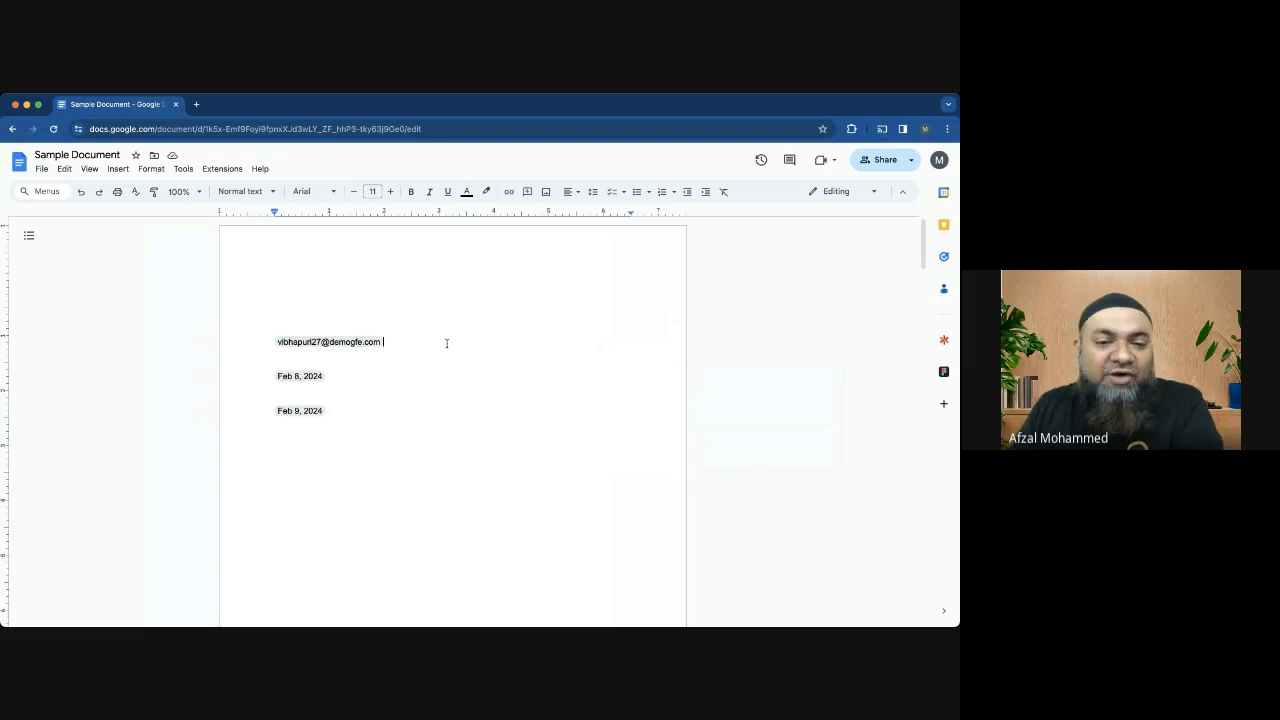
pyautogui.press('Return')
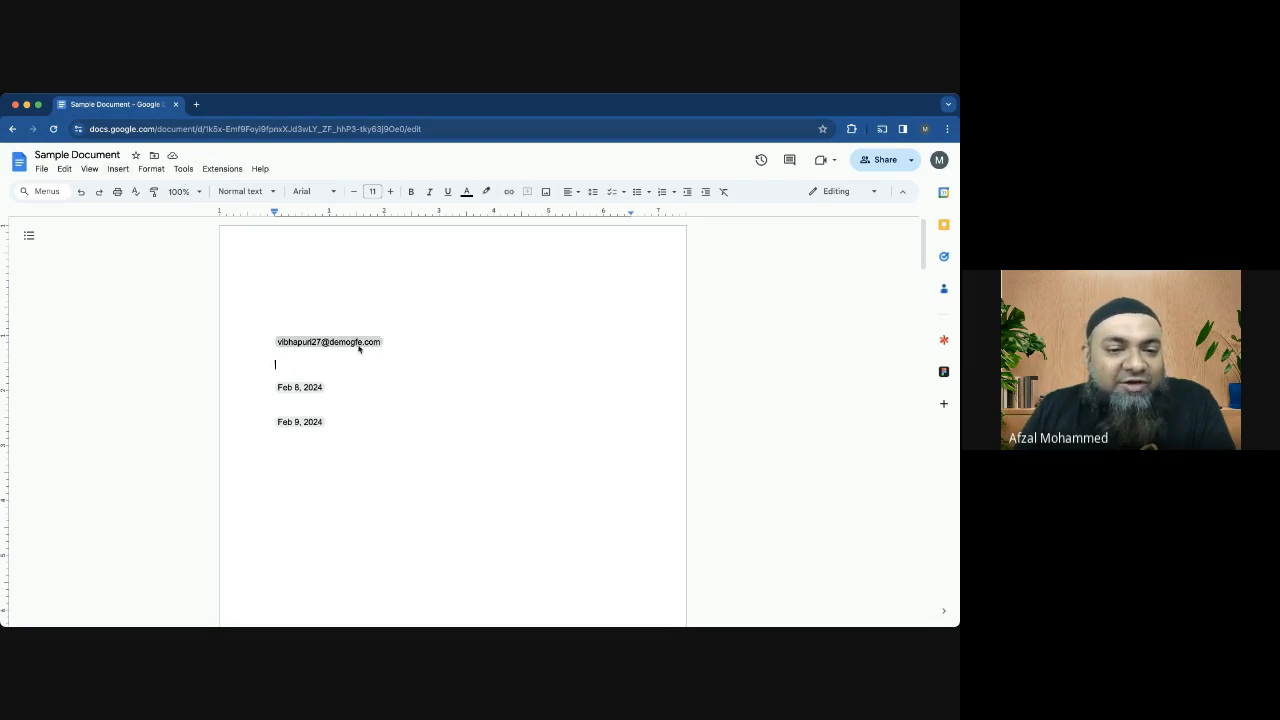
pyautogui.click(611, 341)
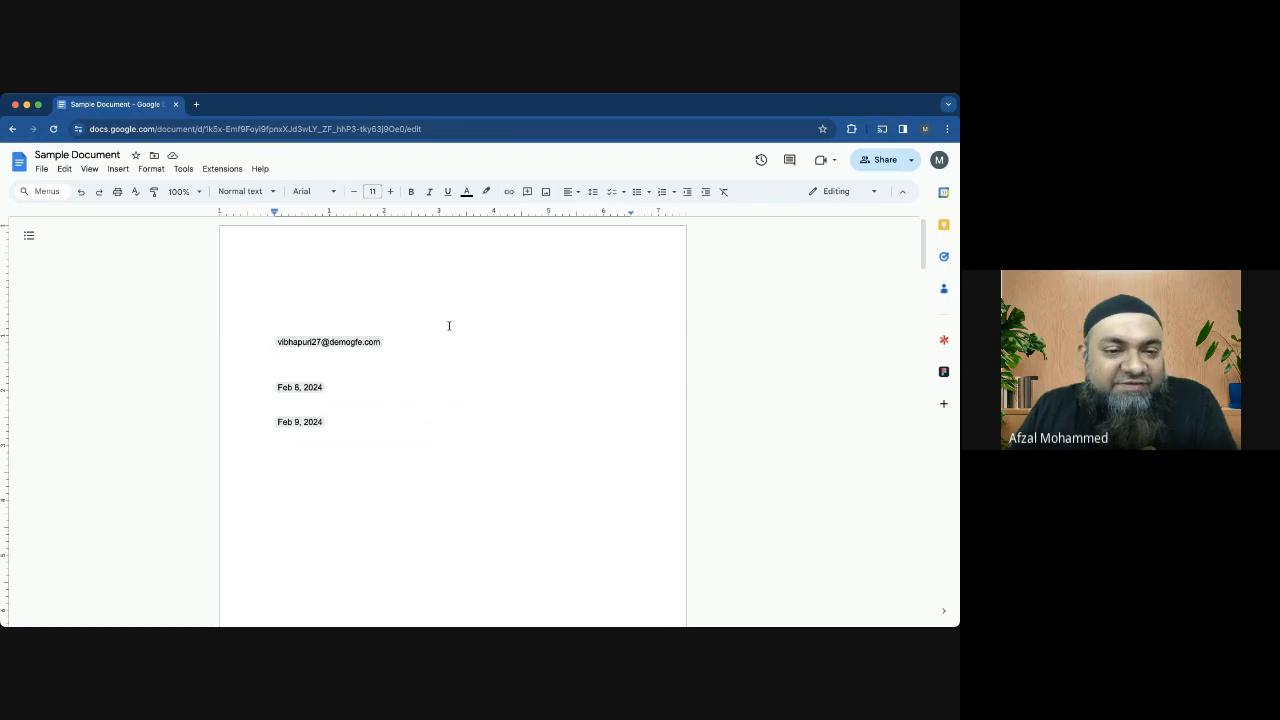
# Insert a file smart chip for Lesson Plan - Primary on the line below the people chip and add a new line
pyautogui.click(403, 362)
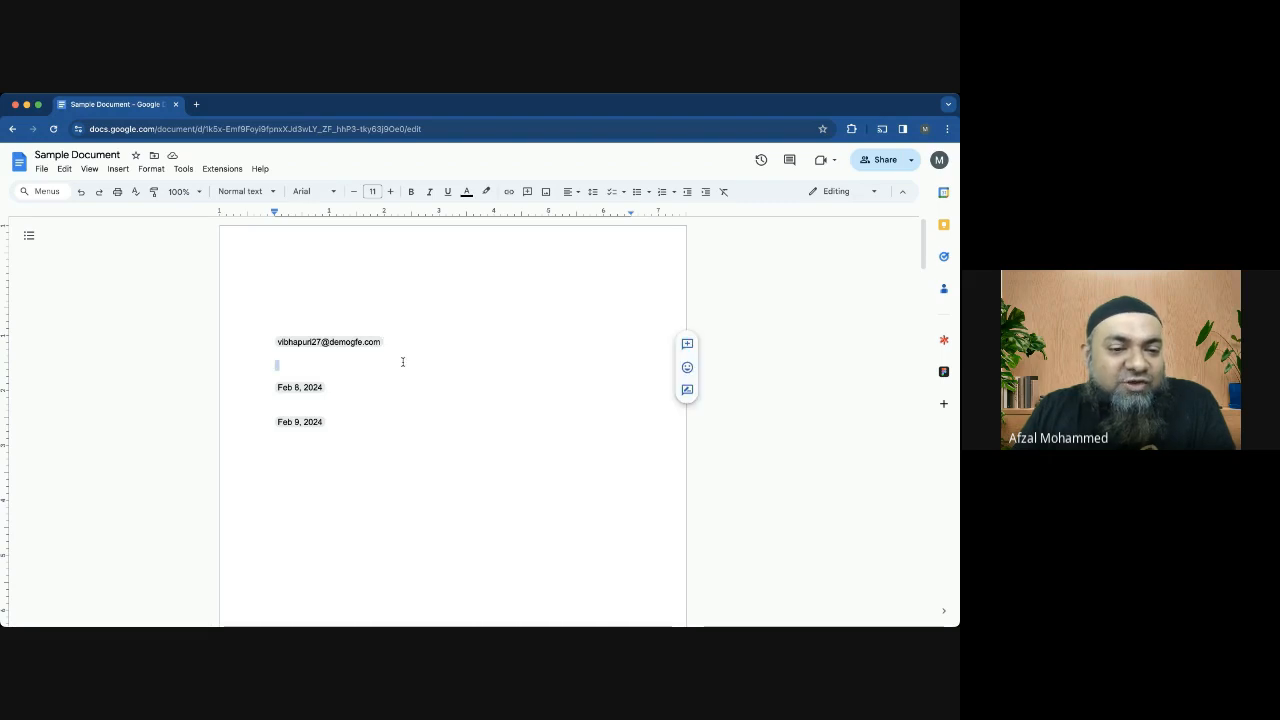
pyautogui.click(117, 168)
pyautogui.moveTo(238, 300)
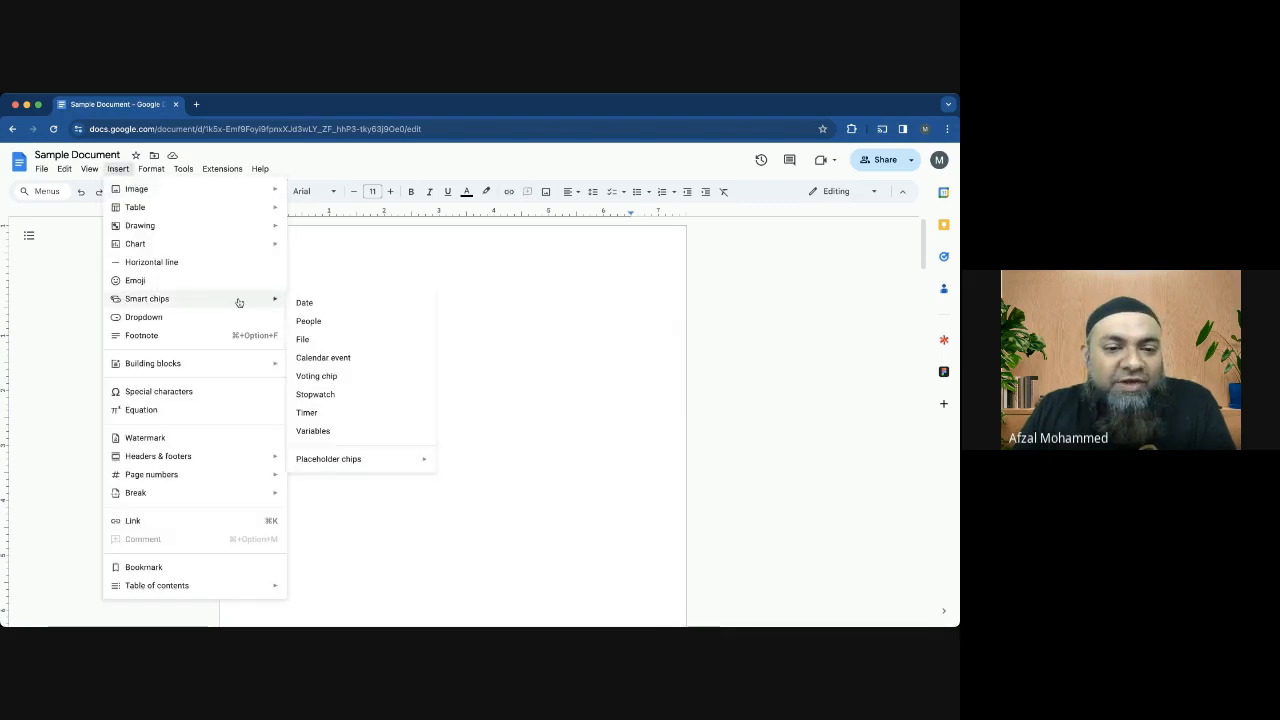
pyautogui.click(340, 343)
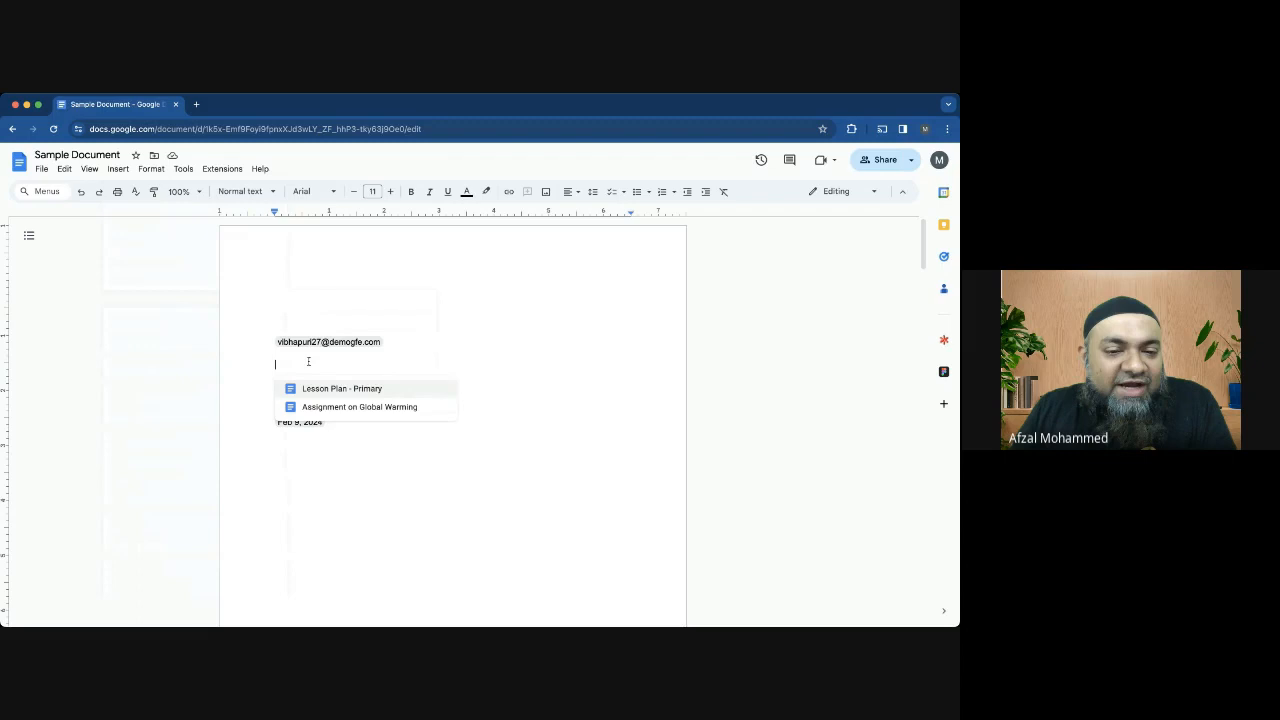
pyautogui.click(397, 388)
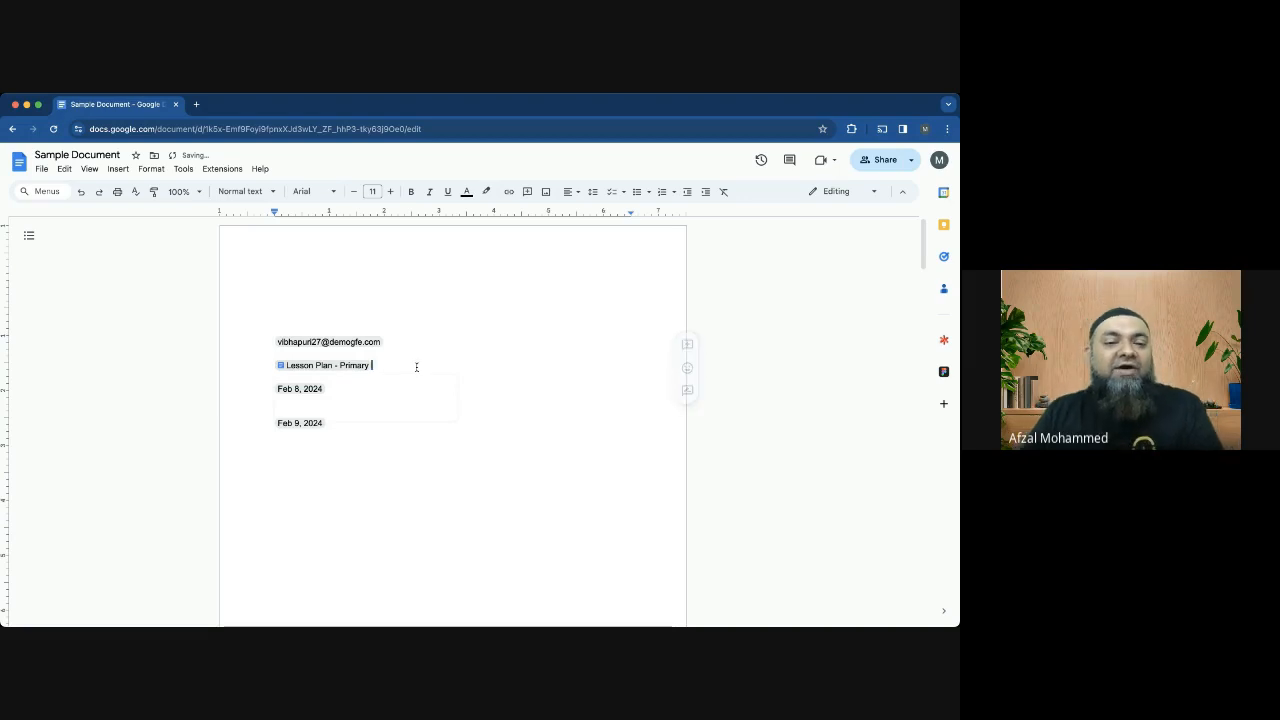
pyautogui.press('Return')
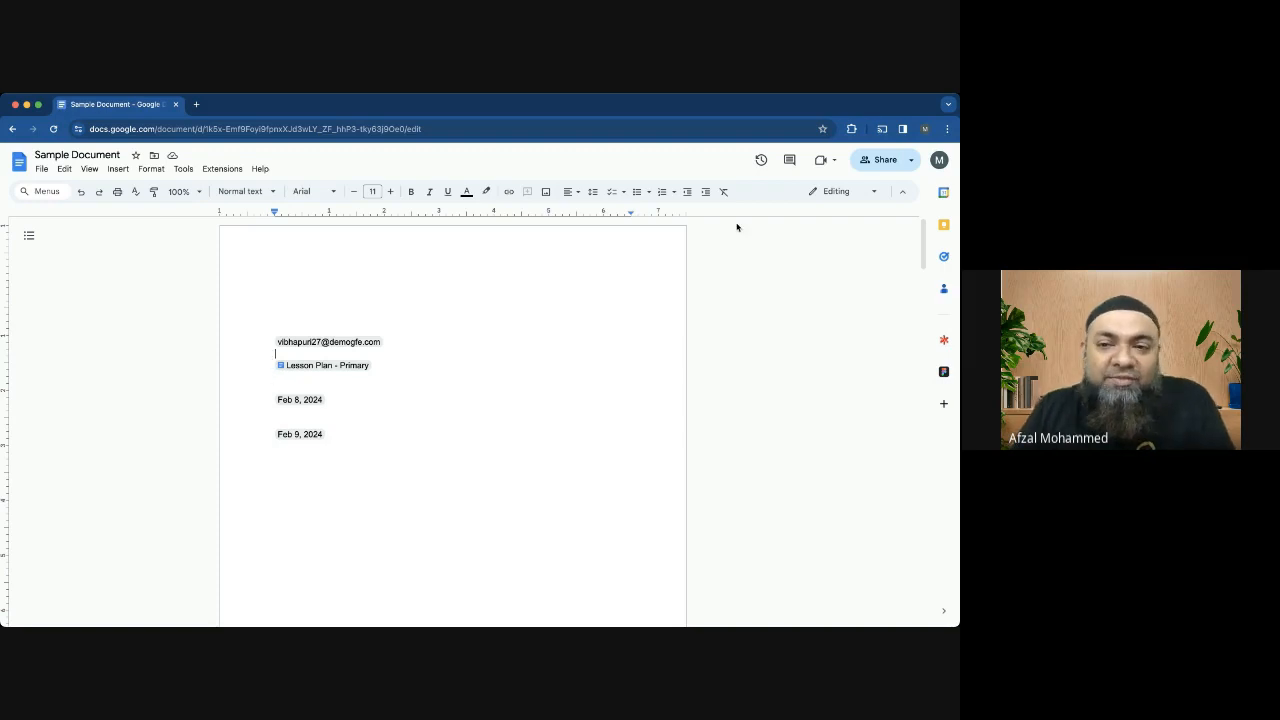
# Preview the Lesson Plan - Primary file chip, open the linked document, and return to Sample Document
pyautogui.click(446, 308)
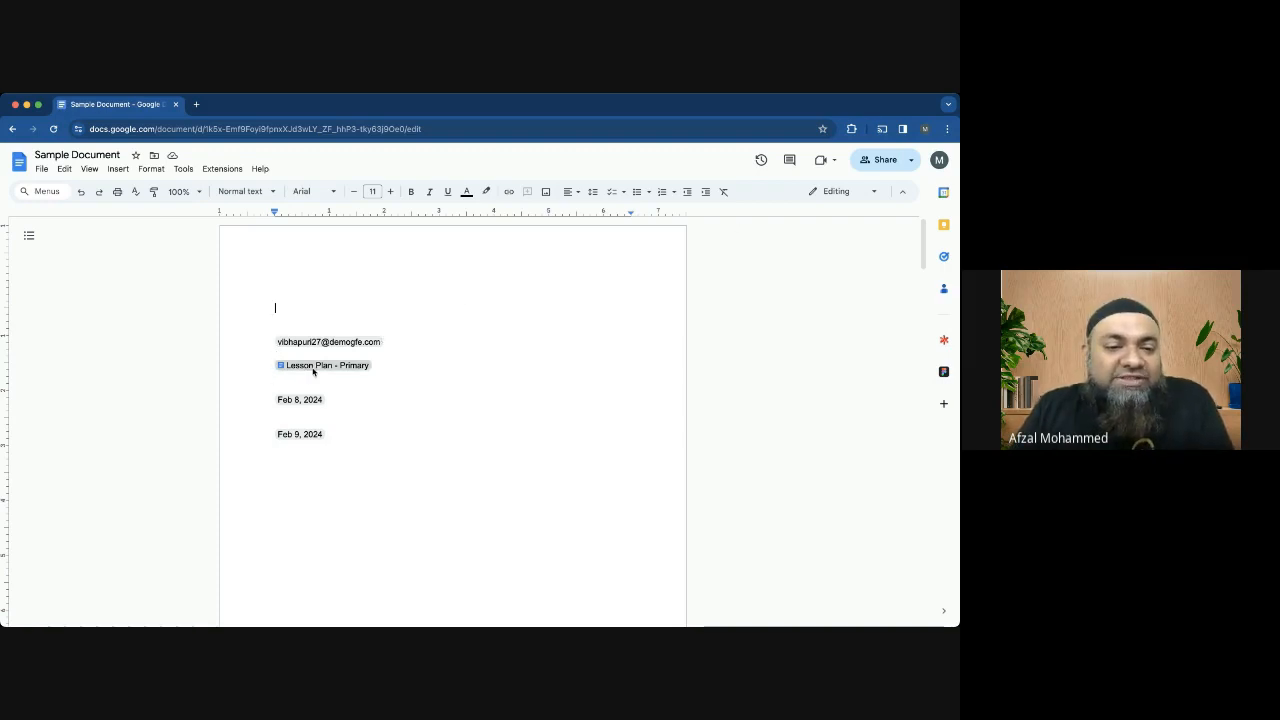
pyautogui.moveTo(338, 368)
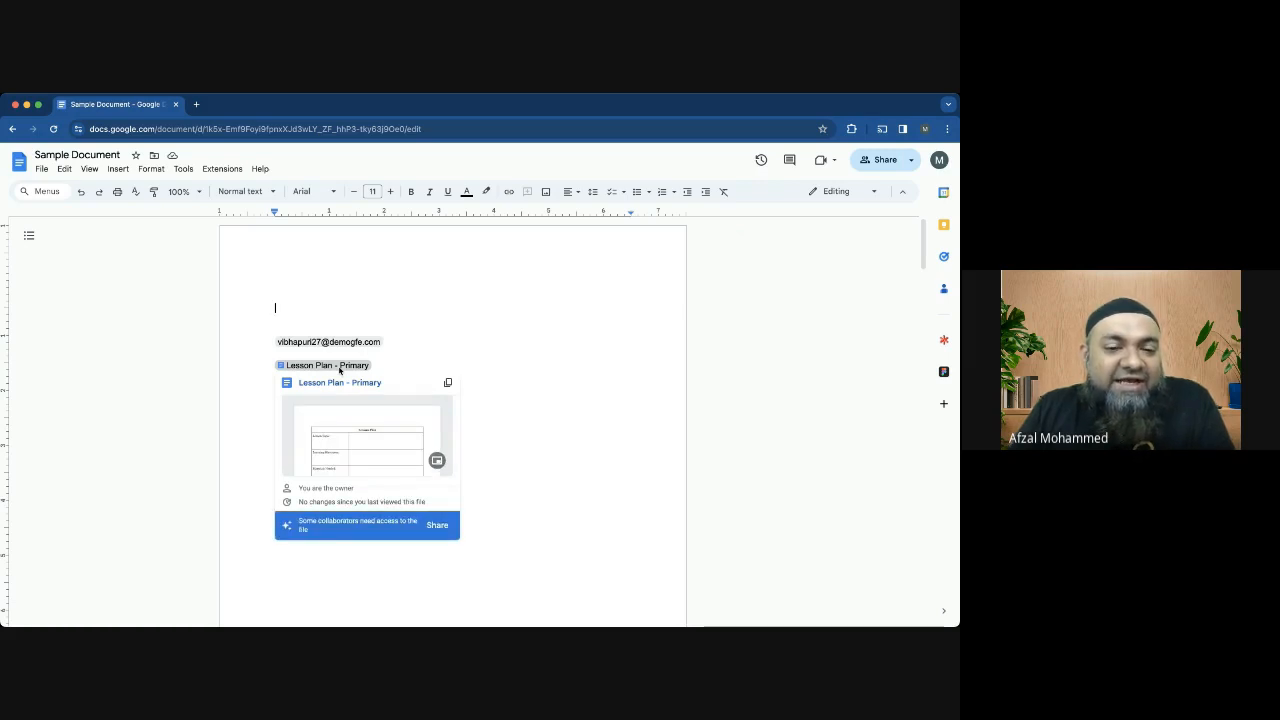
pyautogui.click(480, 343)
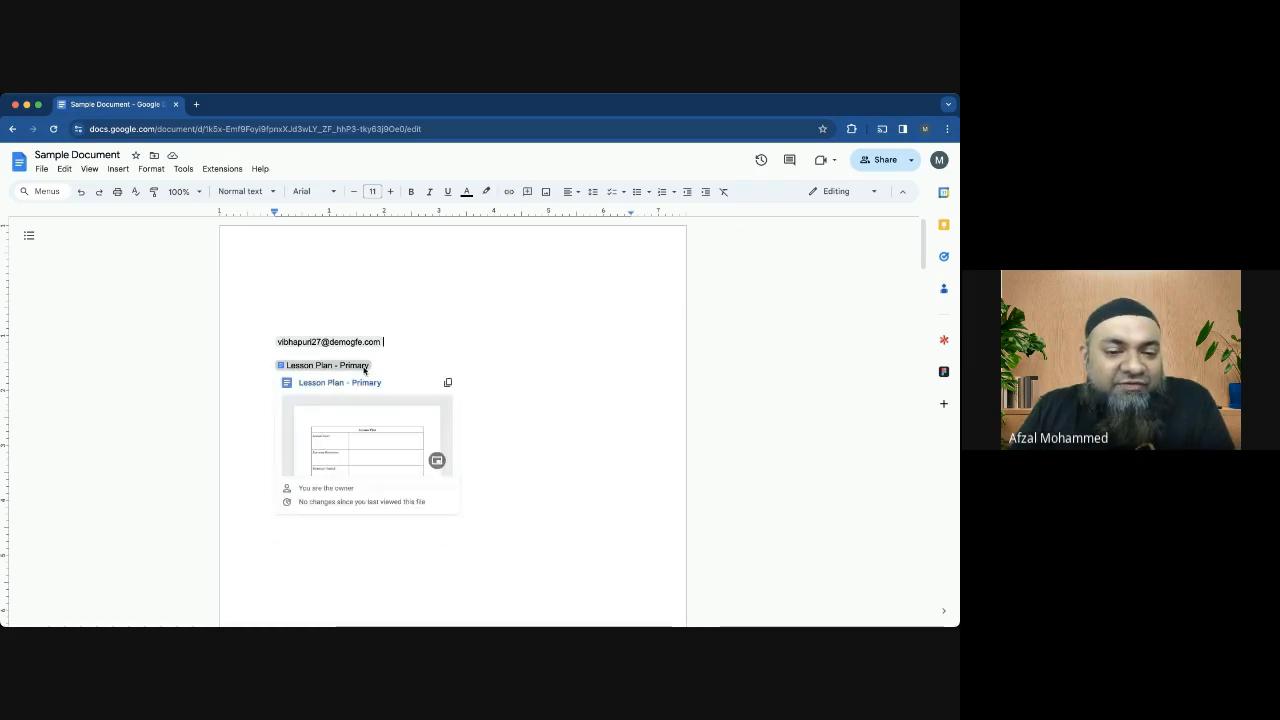
pyautogui.click(357, 385)
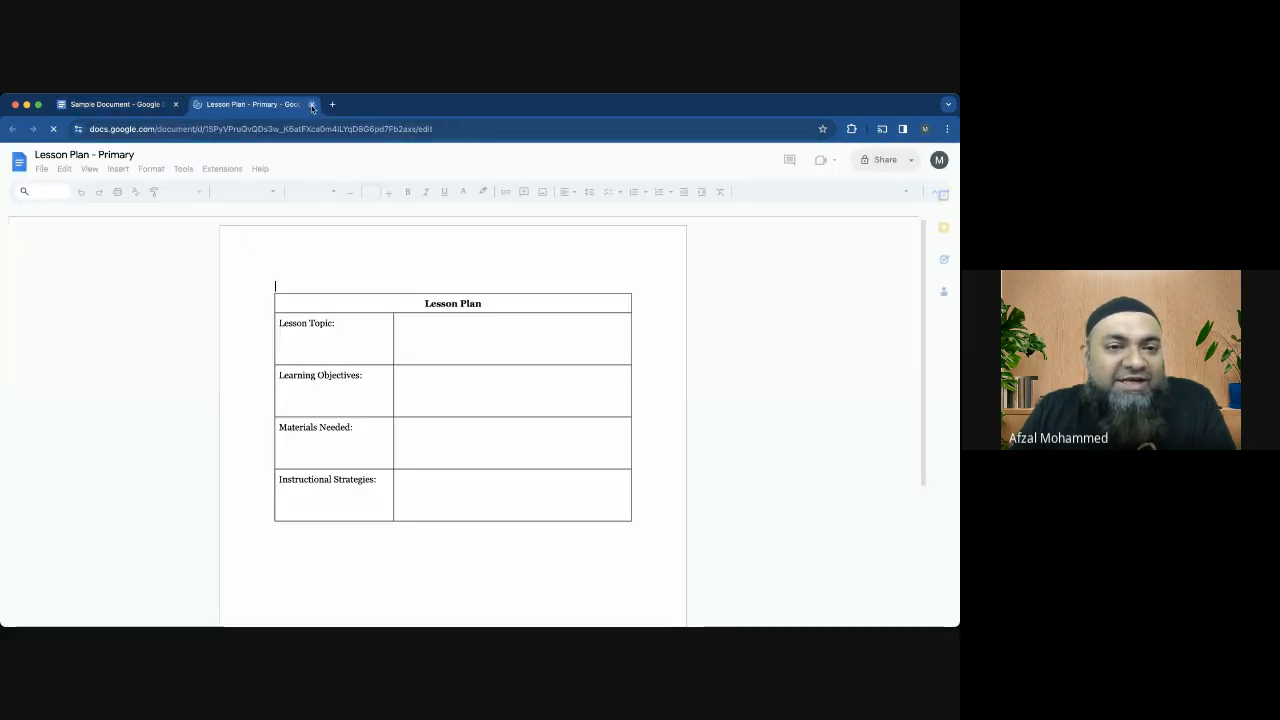
pyautogui.click(312, 105)
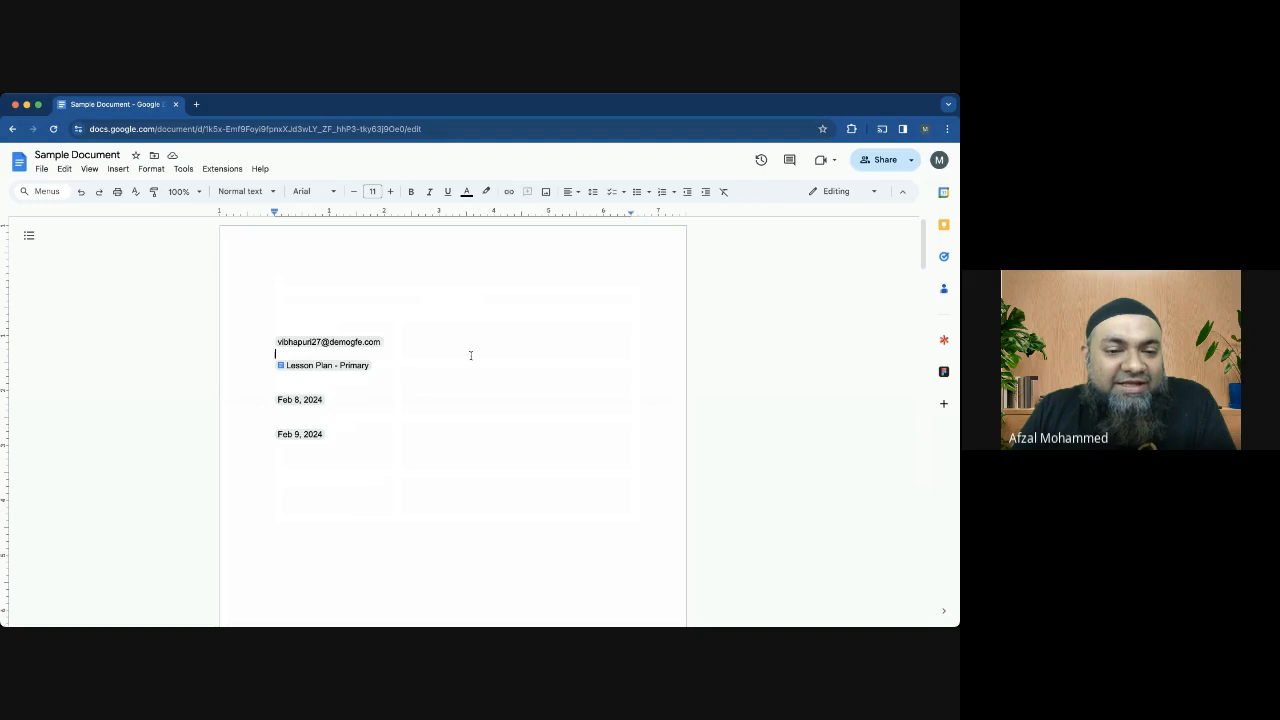
pyautogui.click(423, 386)
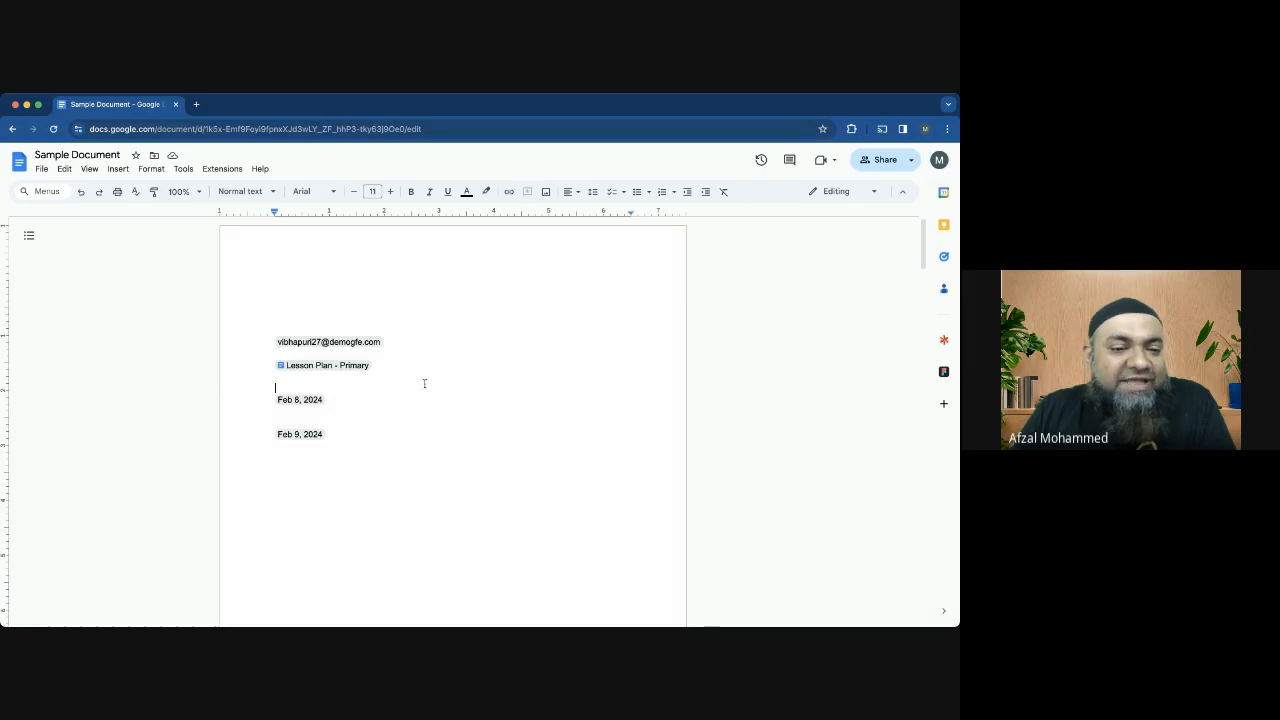
pyautogui.click(119, 169)
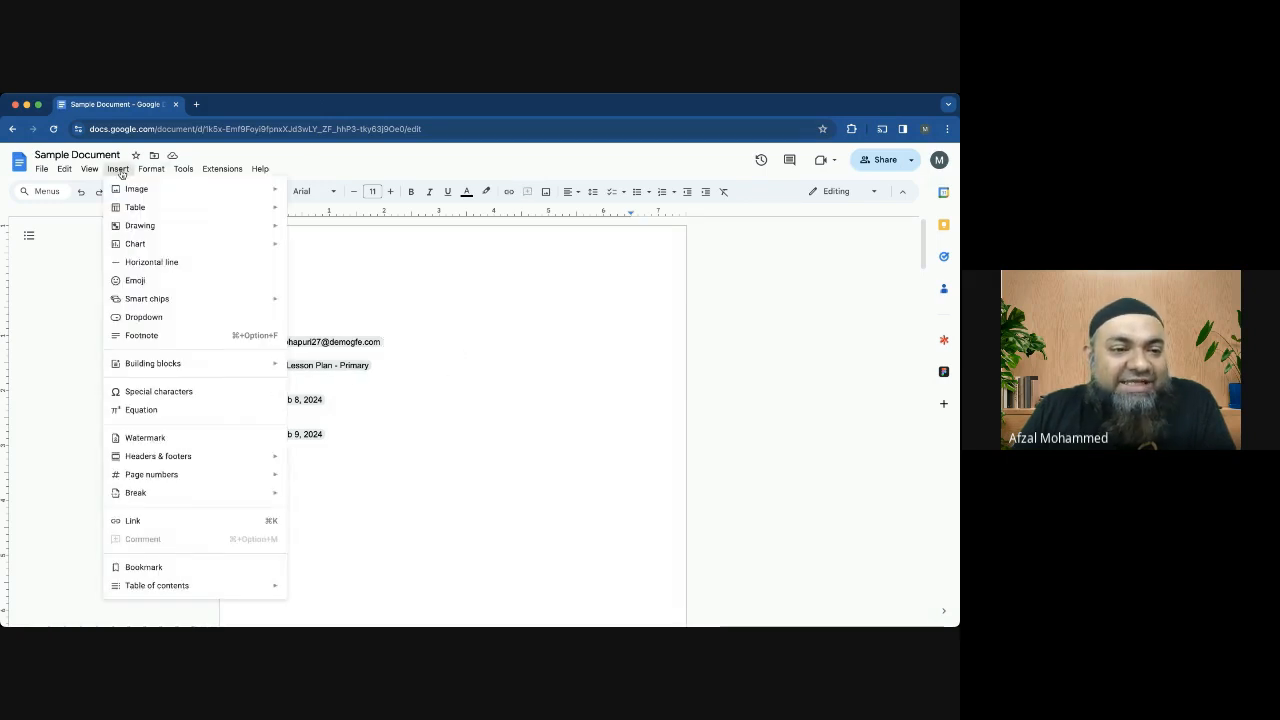
pyautogui.moveTo(183, 303)
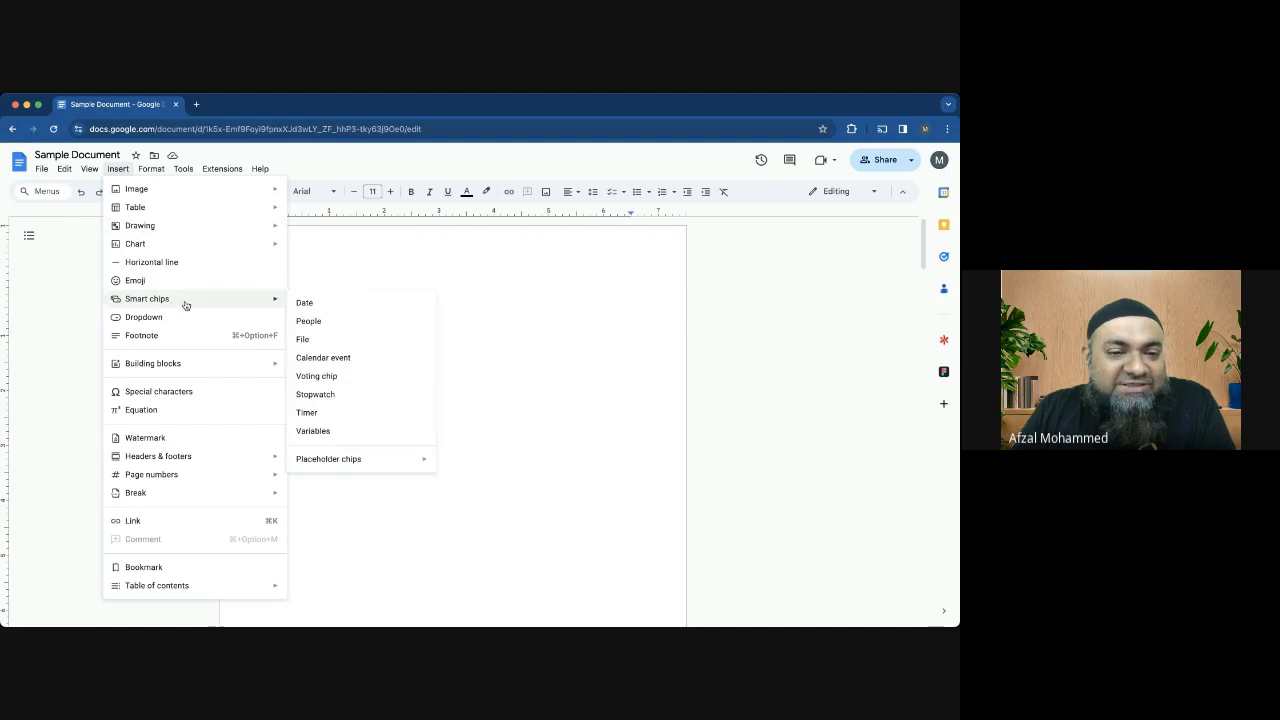
pyautogui.click(370, 361)
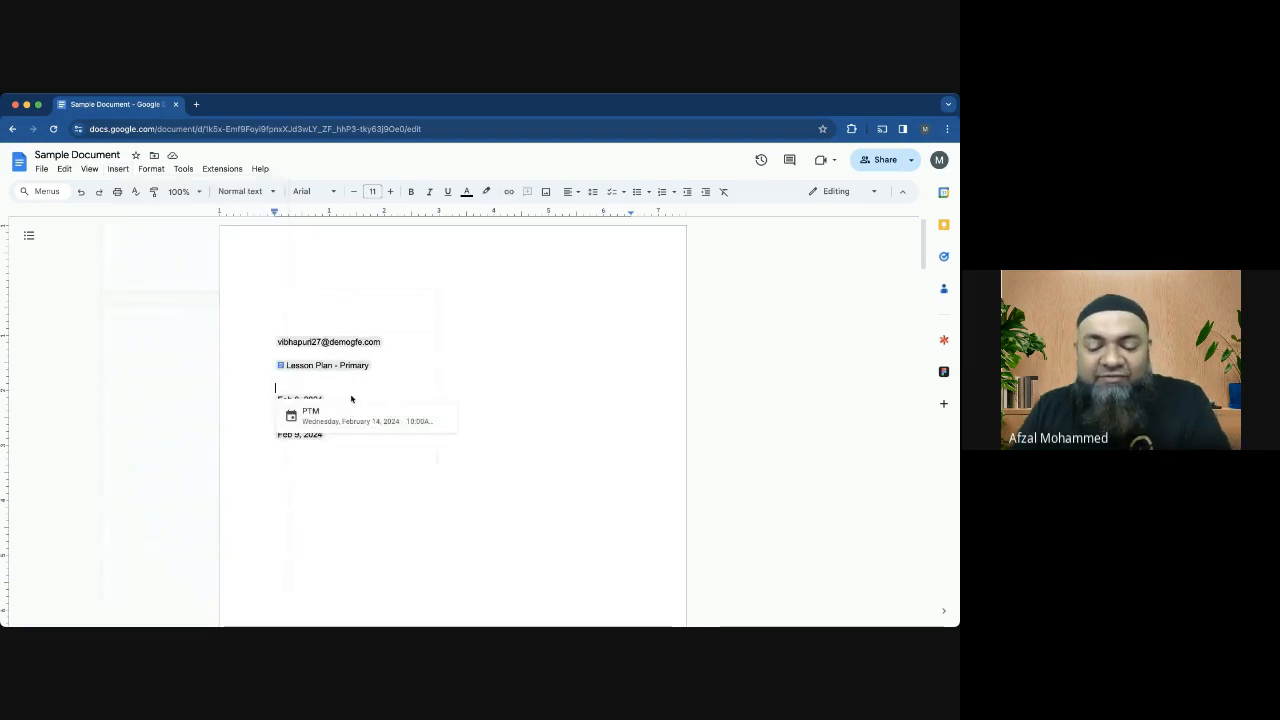
pyautogui.click(508, 366)
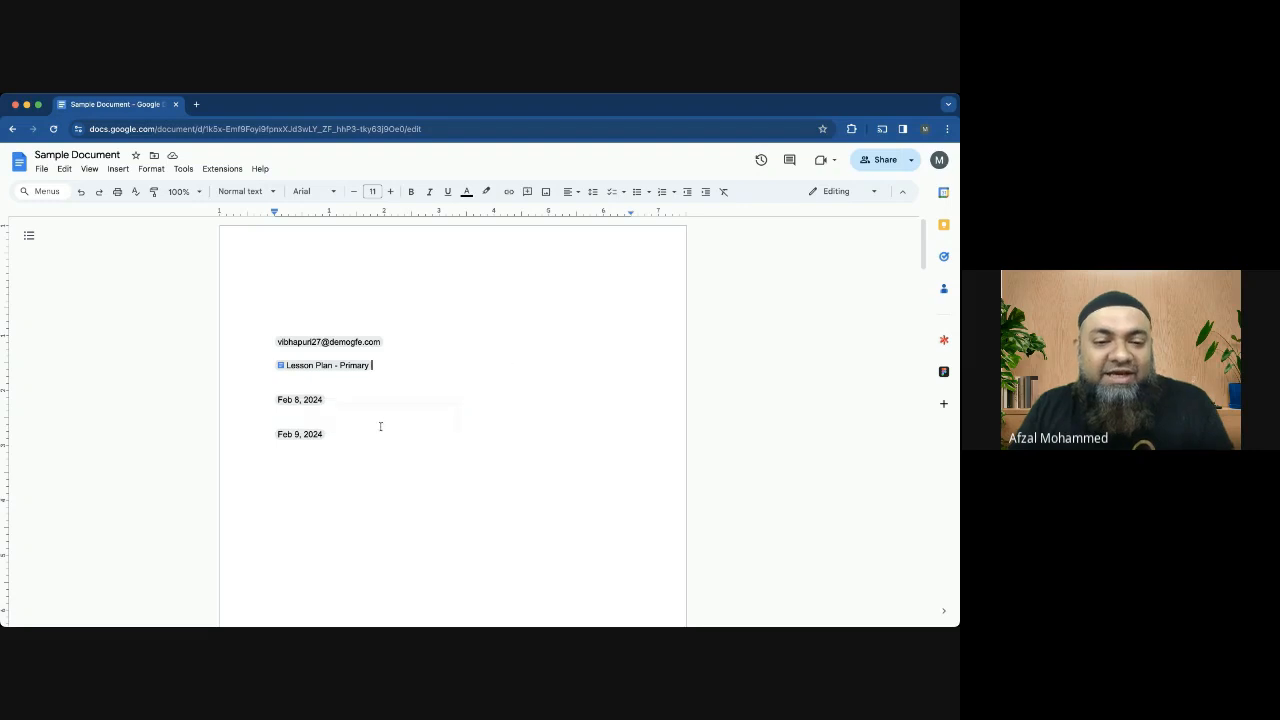
# Add a blank line below the Feb 9, 2024 chip and check the calendar day by day up to February 14
pyautogui.doubleClick(370, 454)
pyautogui.press('Return')
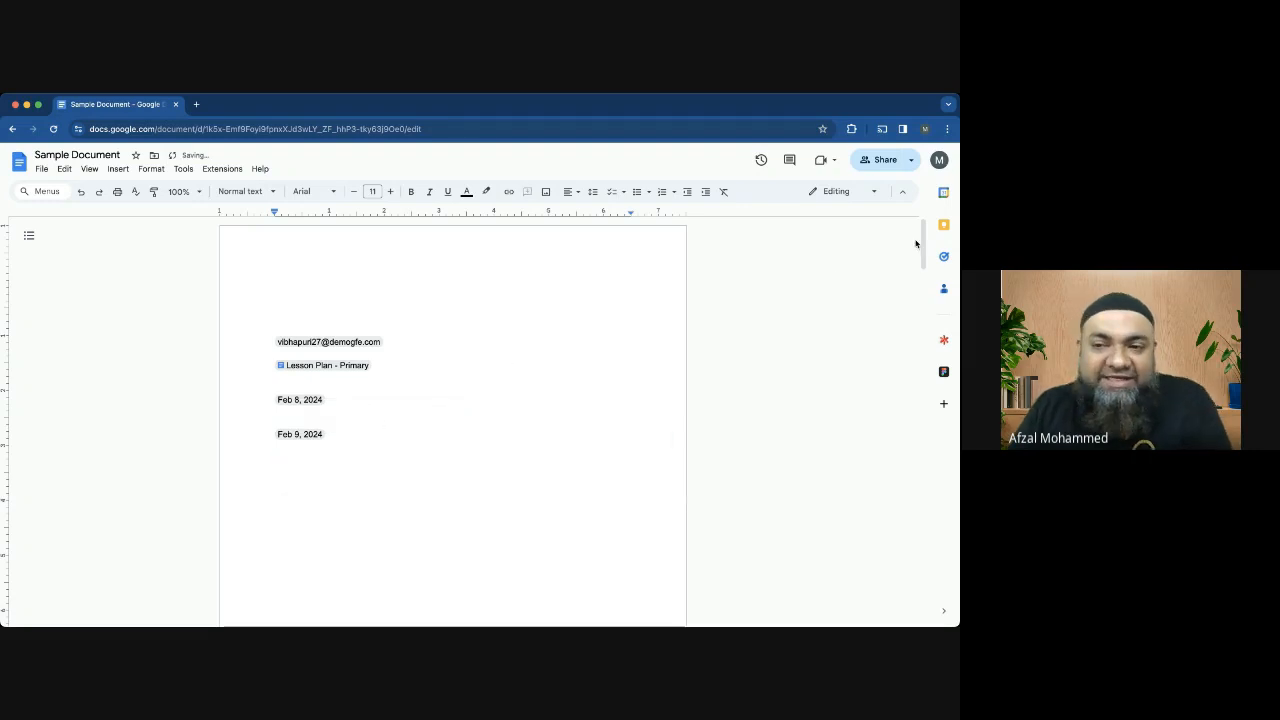
pyautogui.click(943, 192)
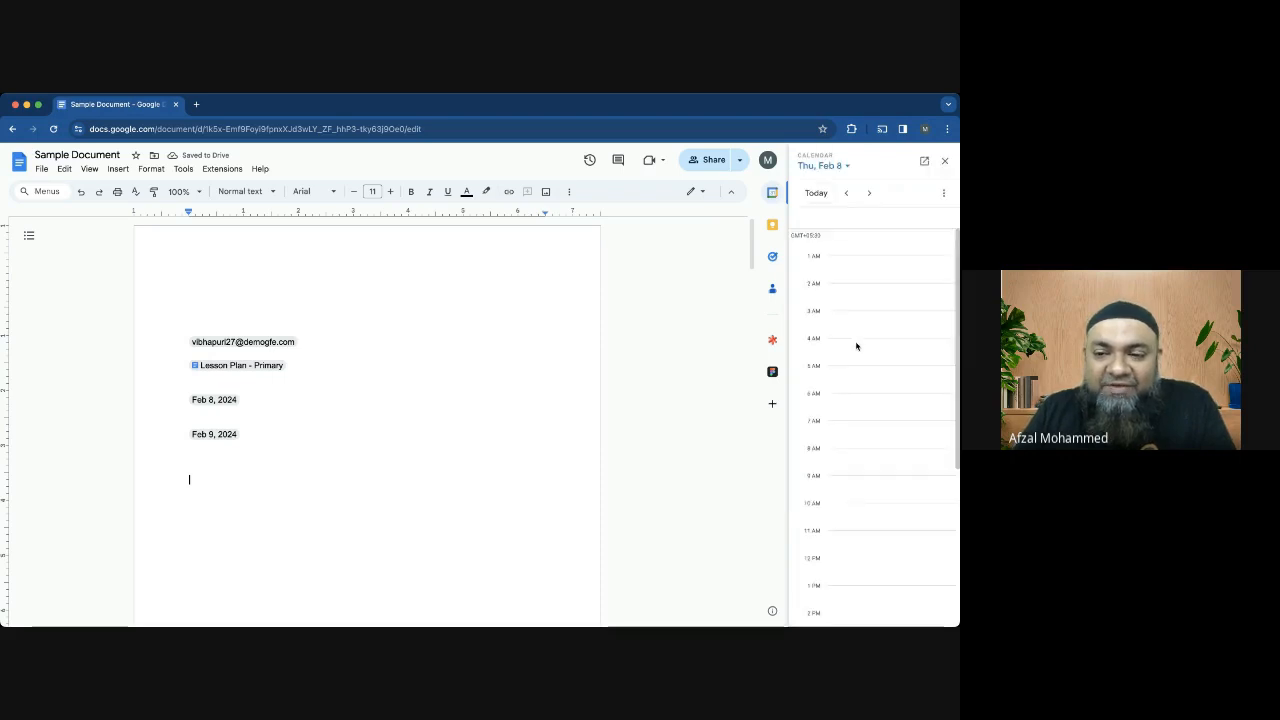
pyautogui.click(869, 193)
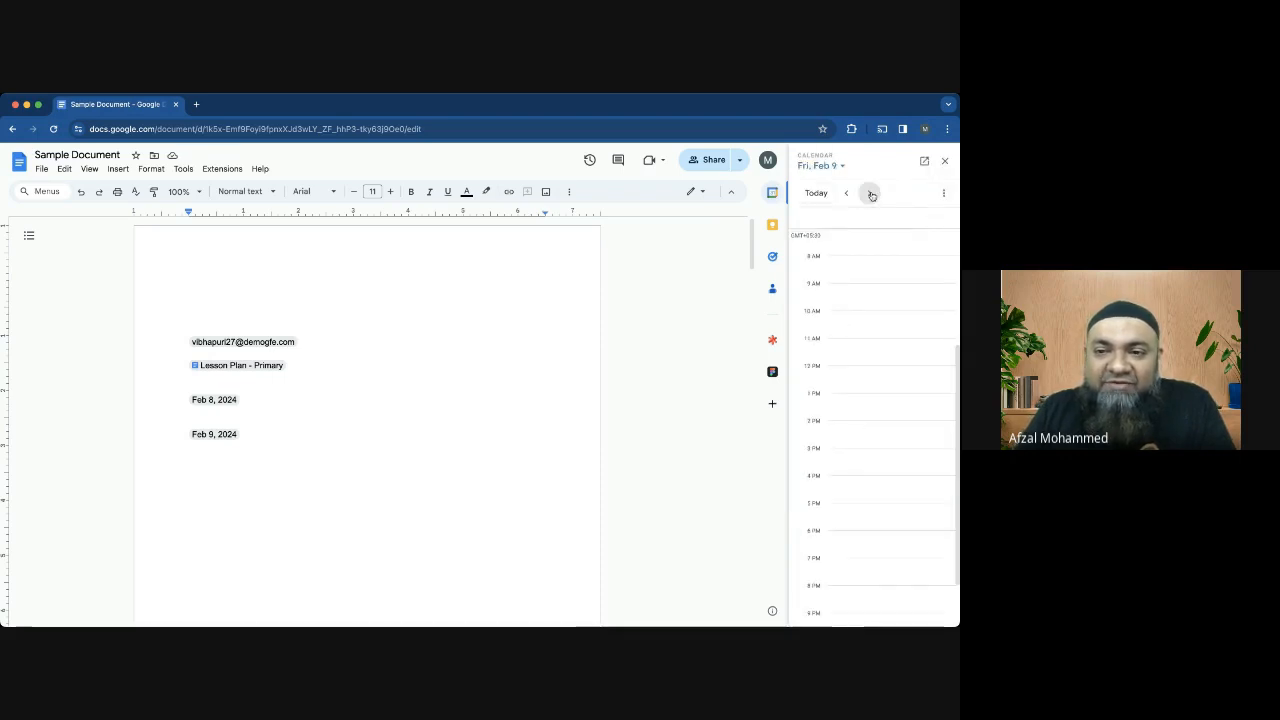
pyautogui.click(870, 194)
pyautogui.click(871, 195)
pyautogui.click(870, 194)
pyautogui.click(870, 194)
pyautogui.click(870, 194)
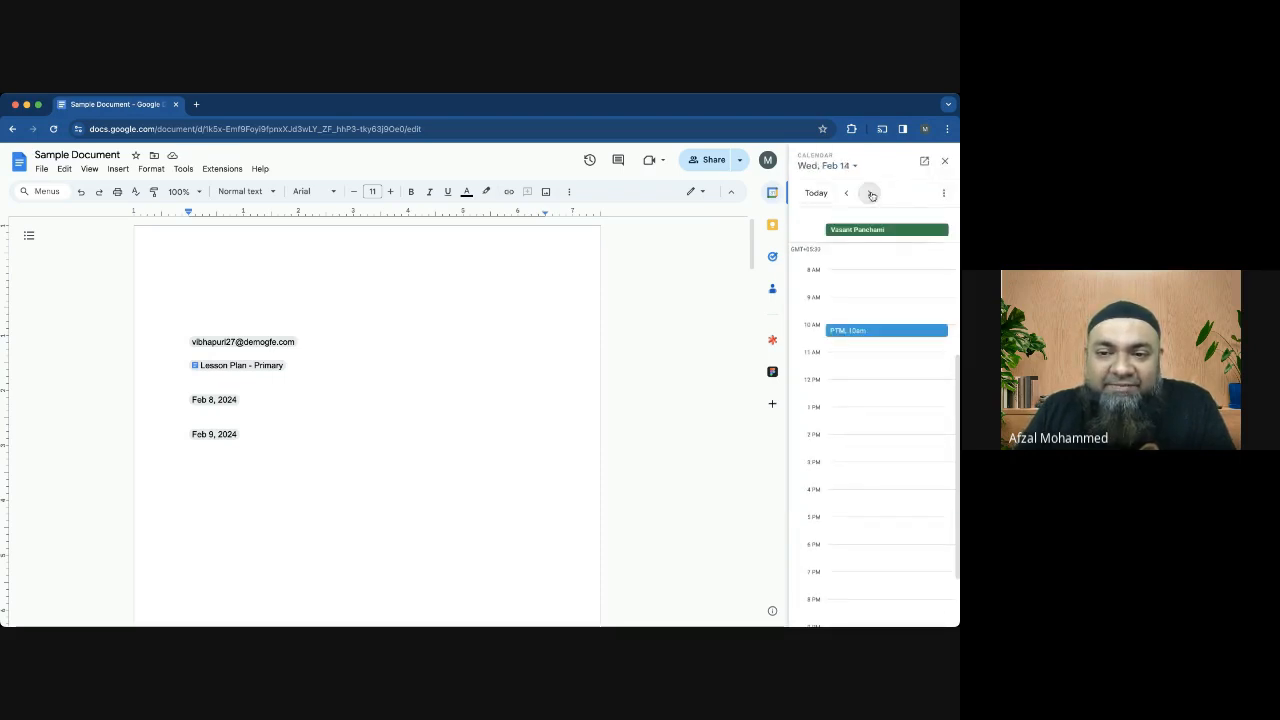
pyautogui.click(945, 161)
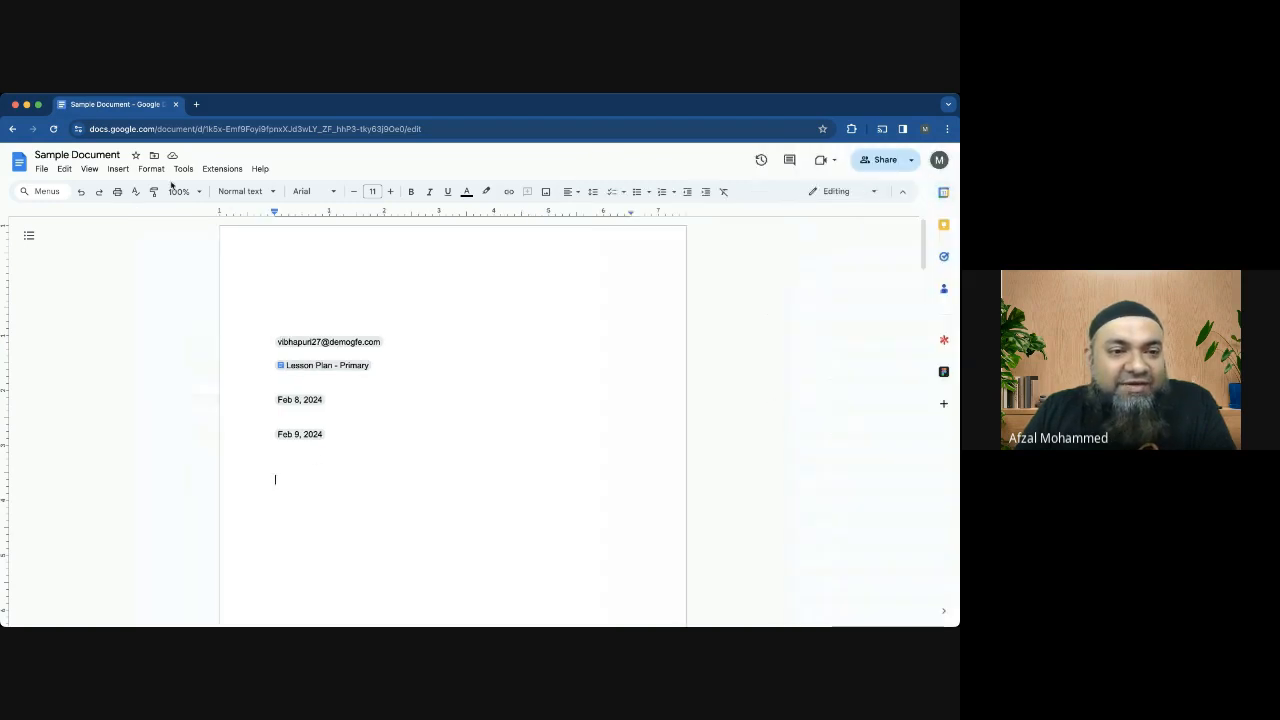
# Insert a calendar event smart chip for PTM on the blank line below the Feb 9, 2024 chip
pyautogui.click(118, 169)
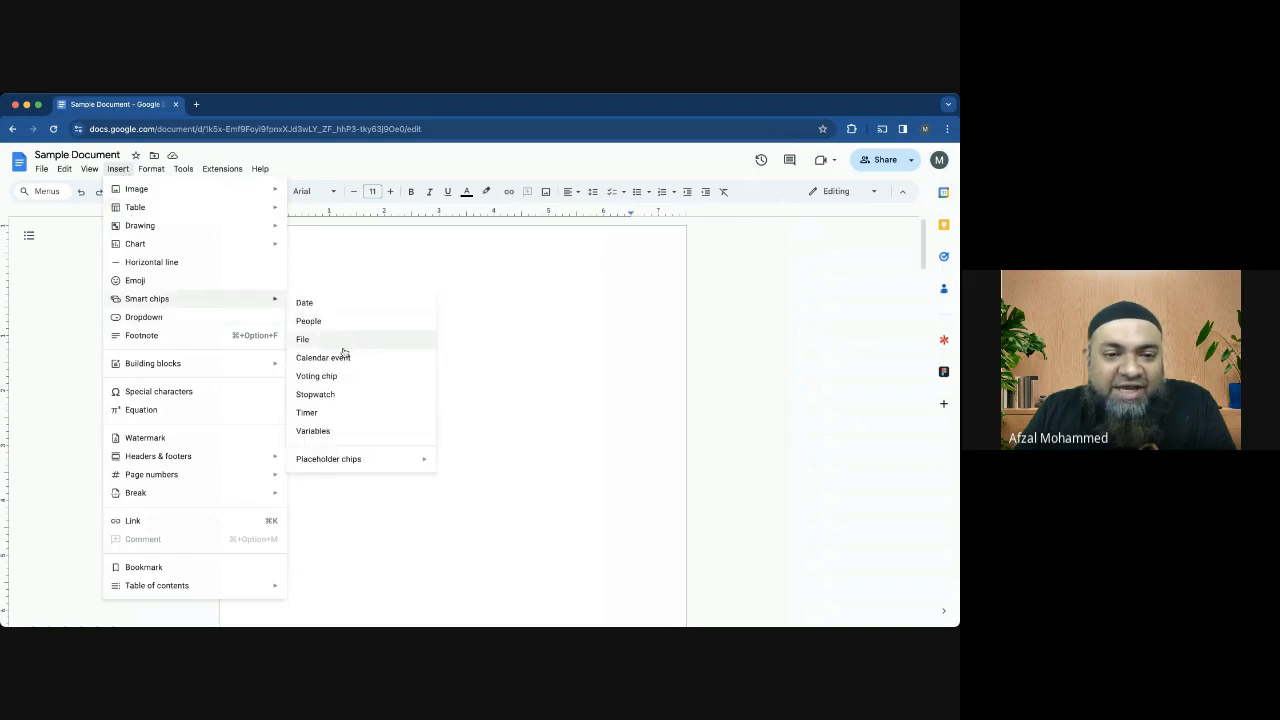
pyautogui.click(343, 361)
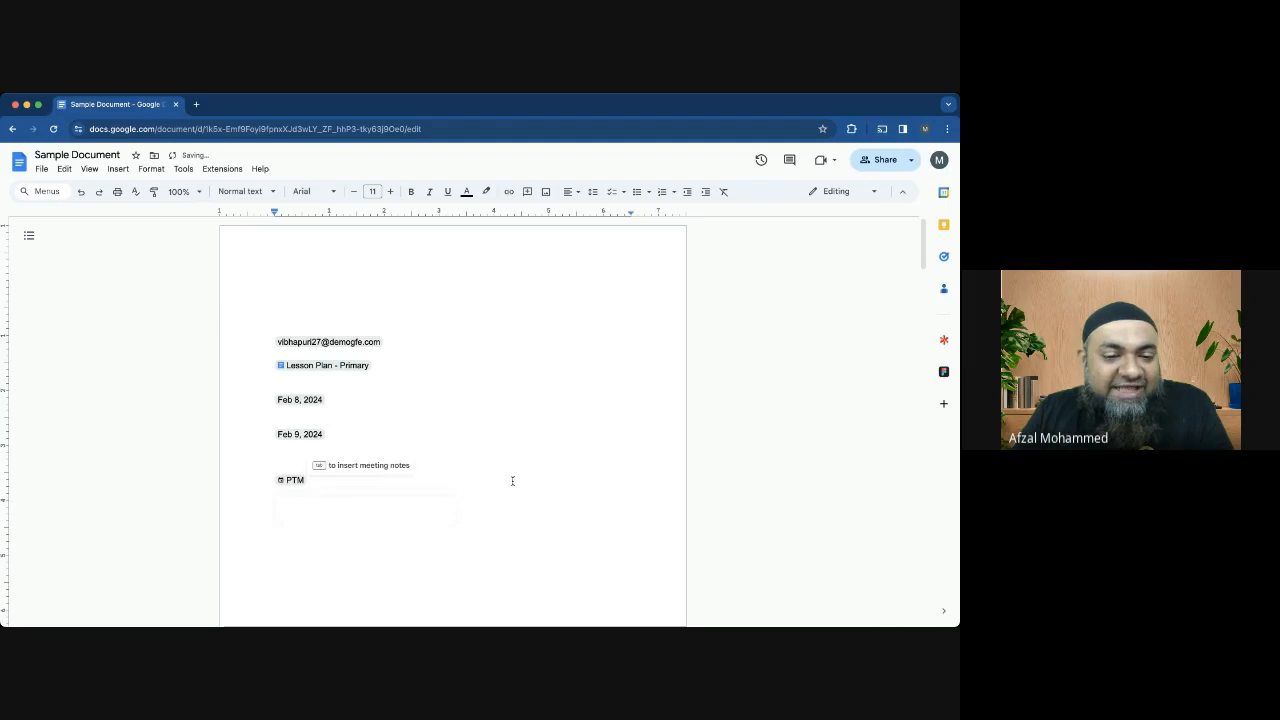
# Preview the PTM event chip's details, open the event in Google Calendar, and return to Sample Document
pyautogui.moveTo(291, 484)
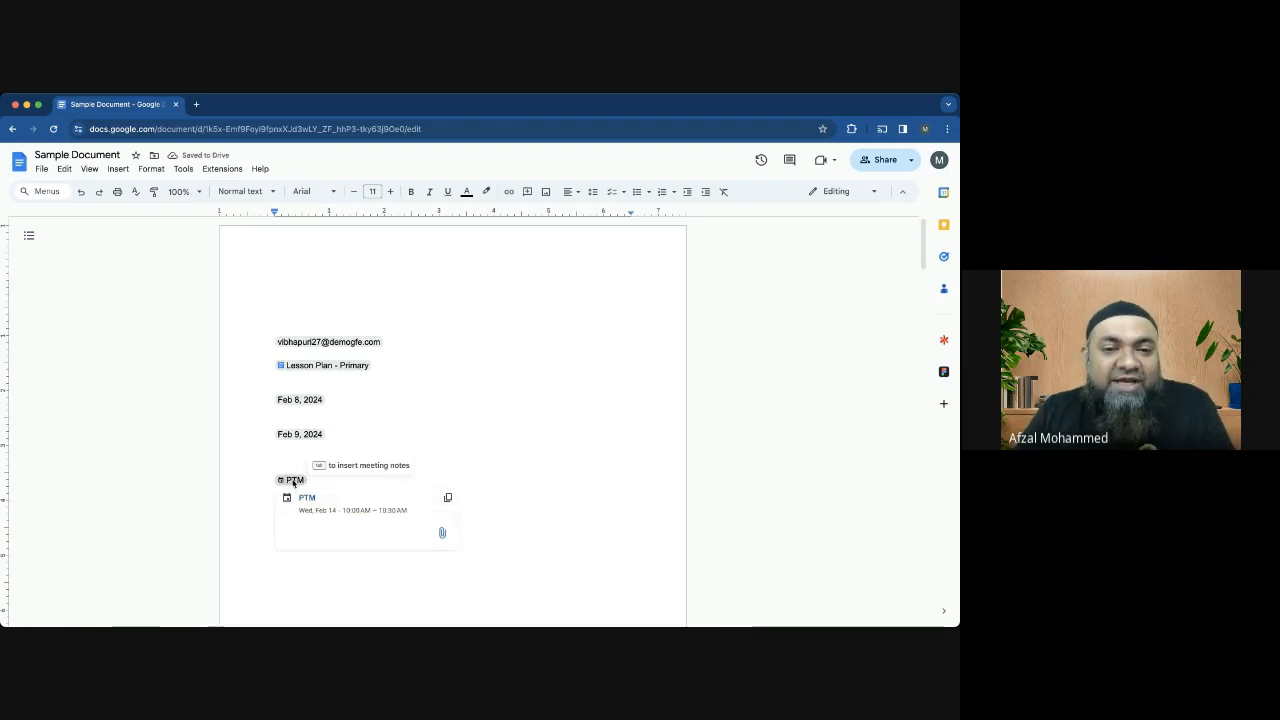
pyautogui.click(290, 481)
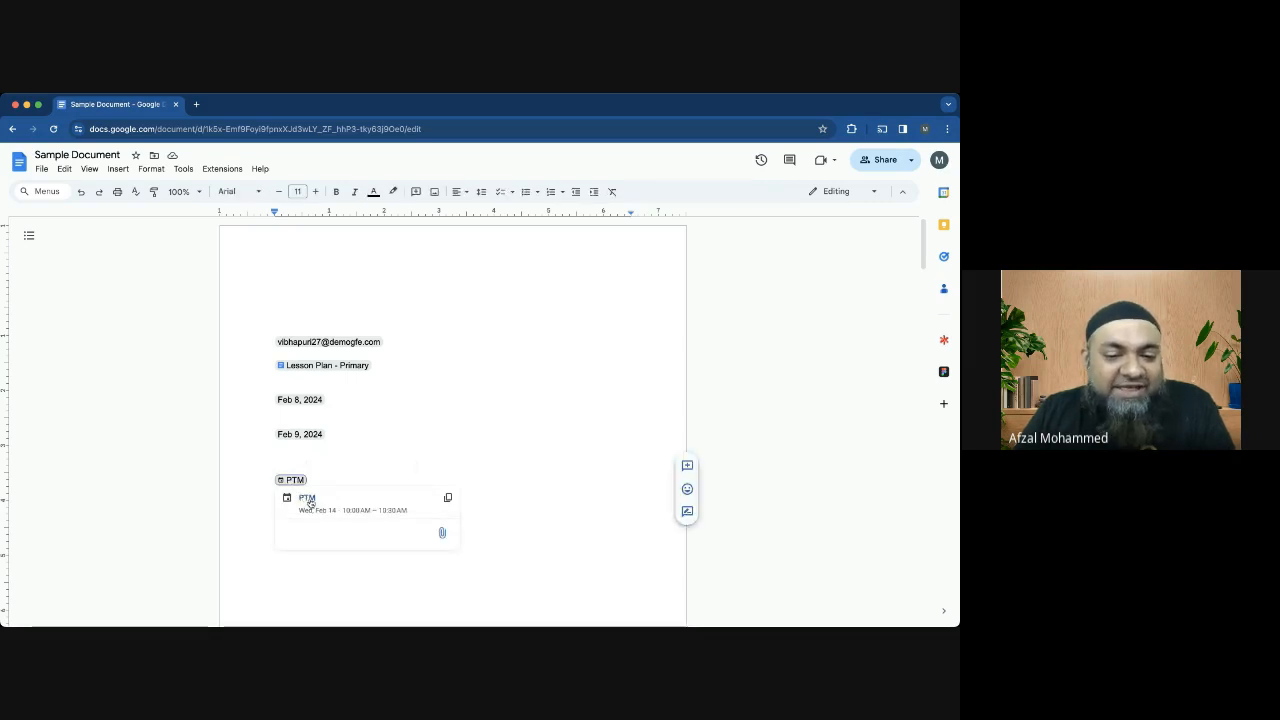
pyautogui.click(307, 498)
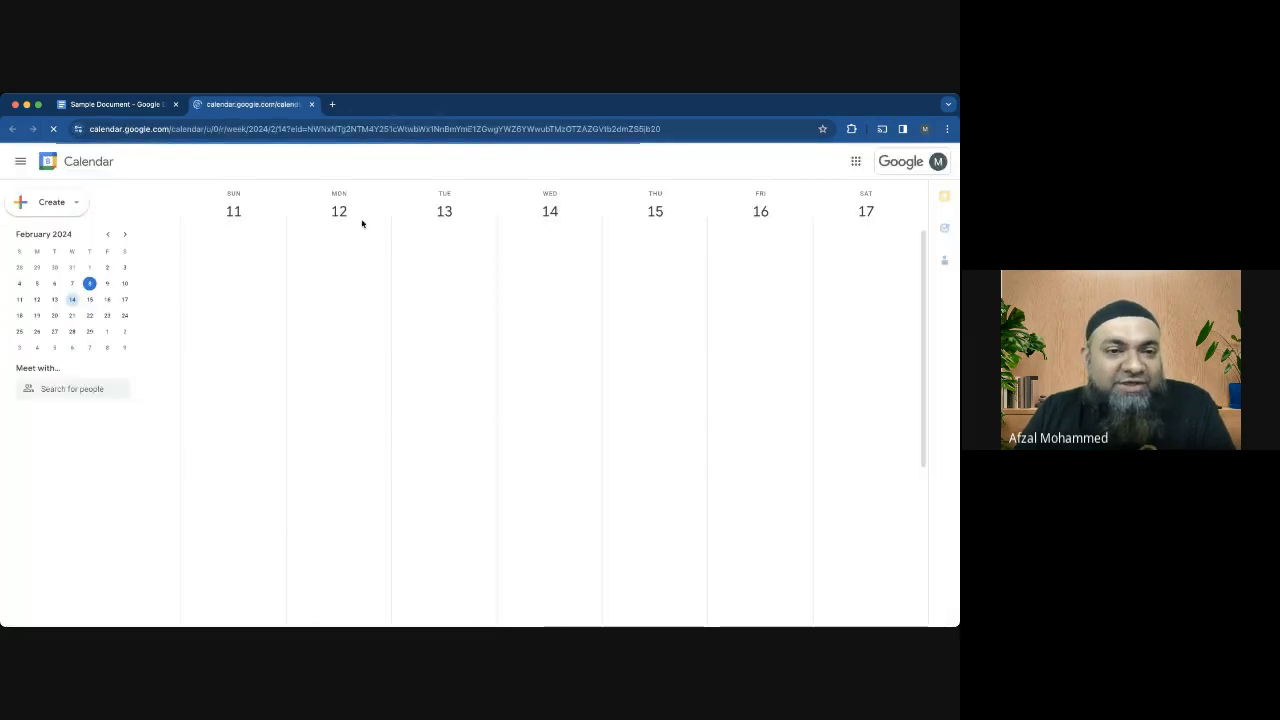
pyautogui.click(313, 106)
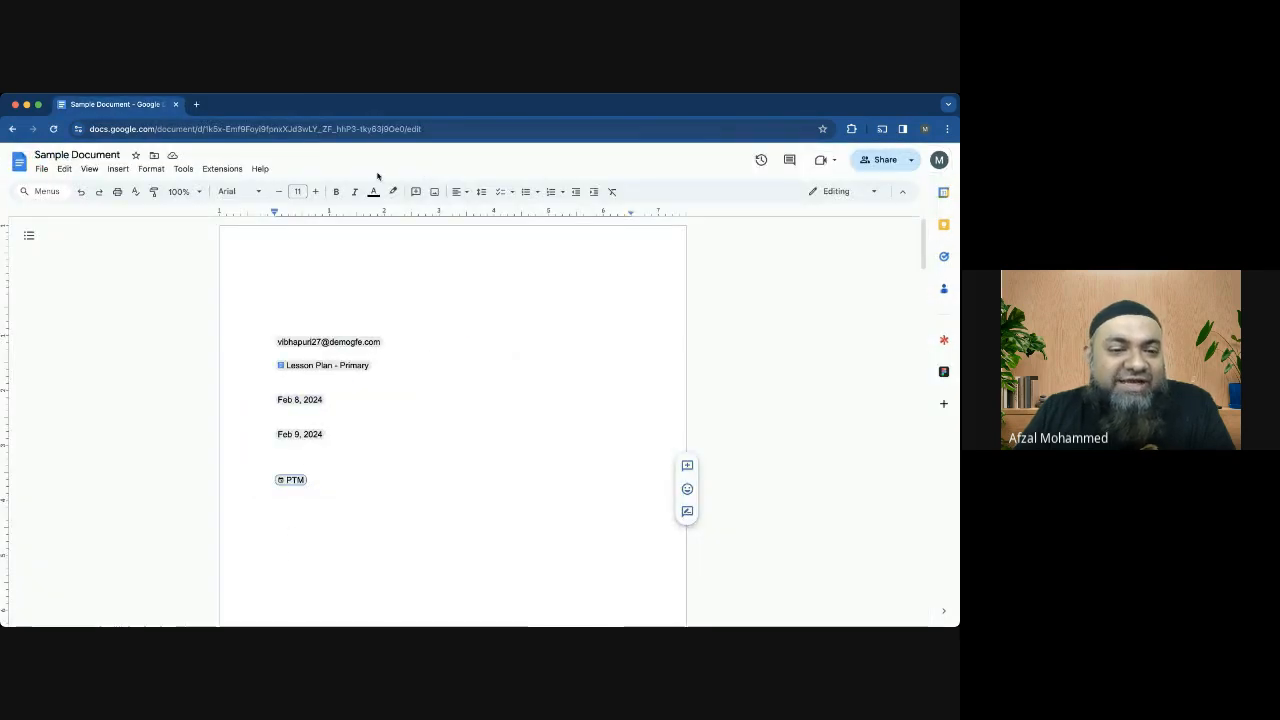
# Add a line below the PTM chip and insert a thumbs-up voting chip there
pyautogui.click(328, 491)
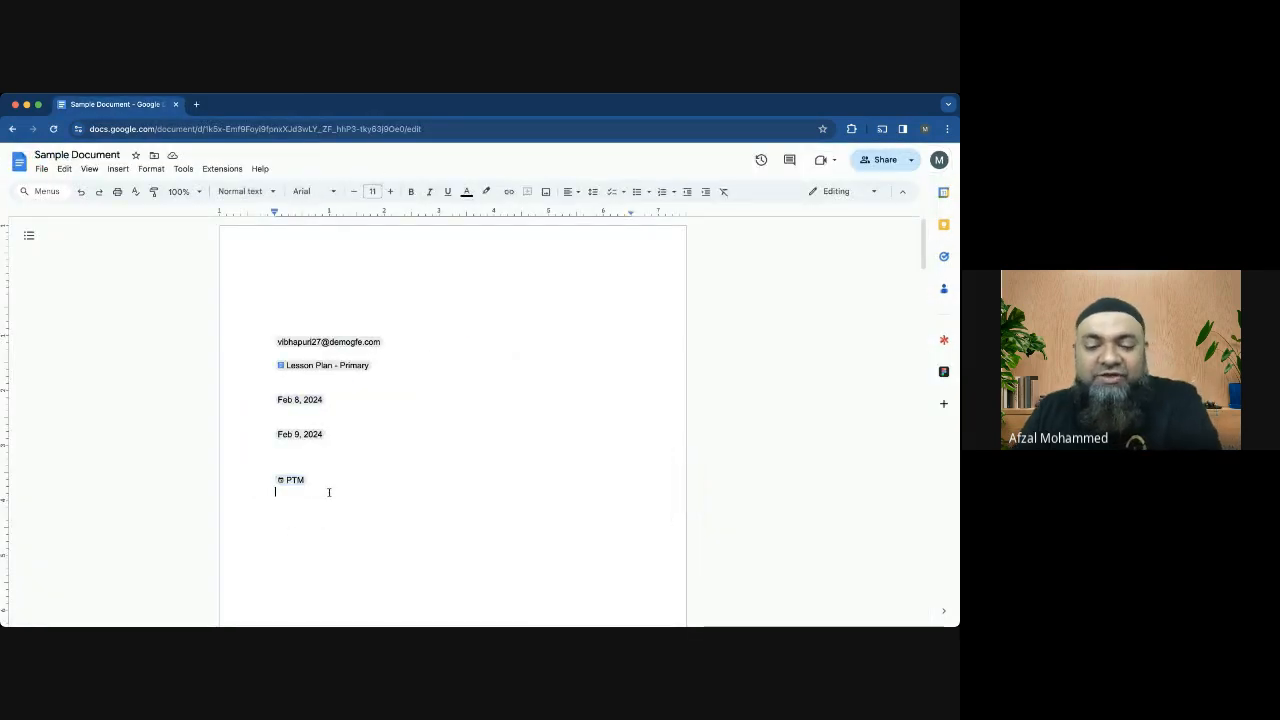
pyautogui.press('Return')
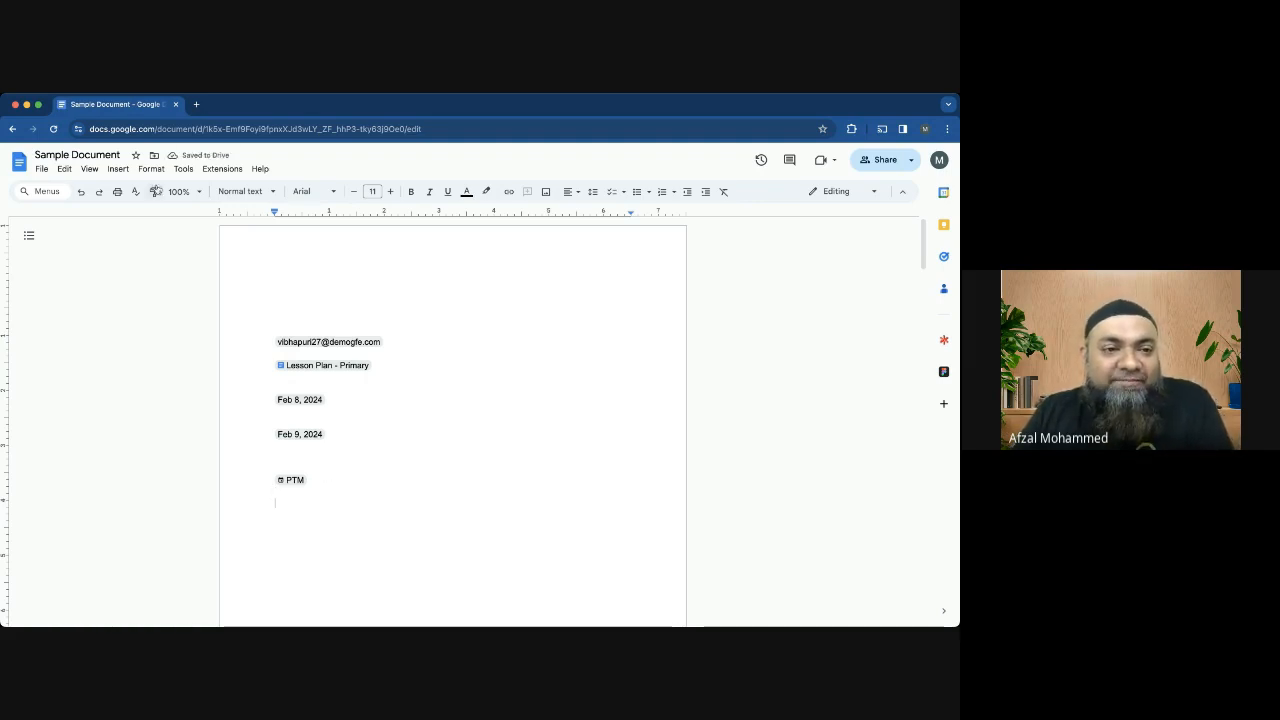
pyautogui.click(151, 168)
pyautogui.moveTo(121, 172)
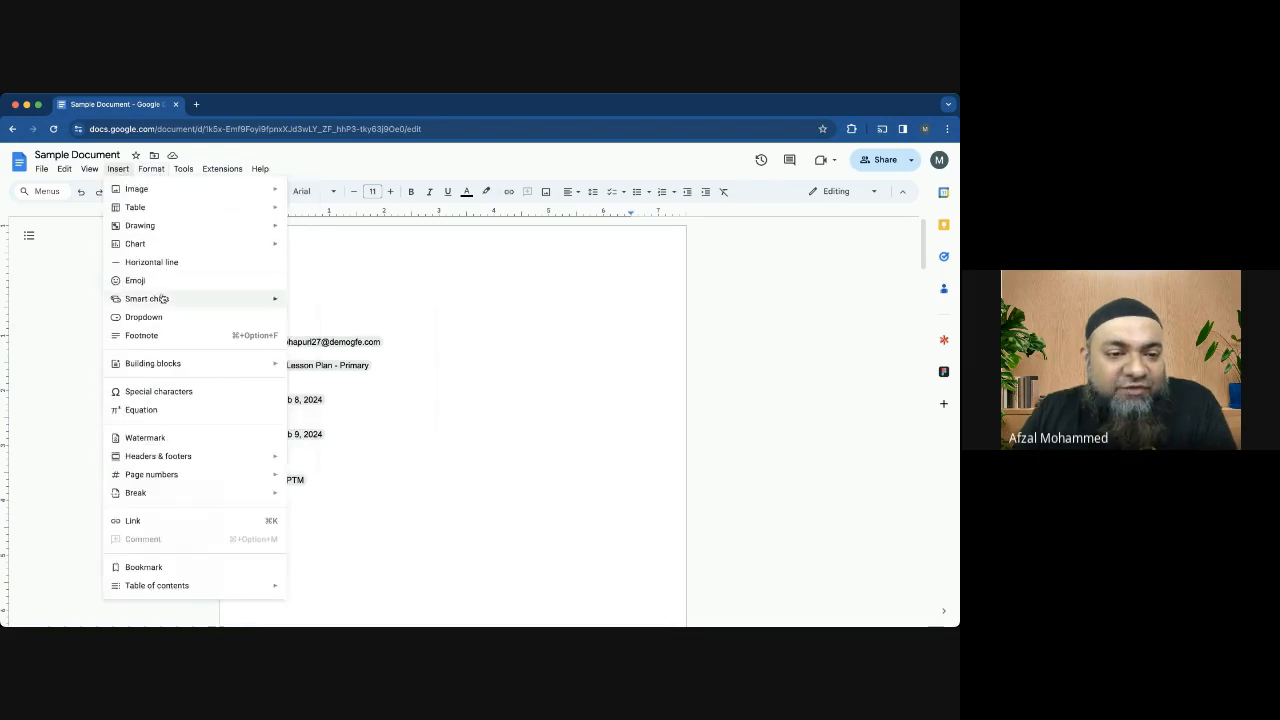
pyautogui.moveTo(162, 298)
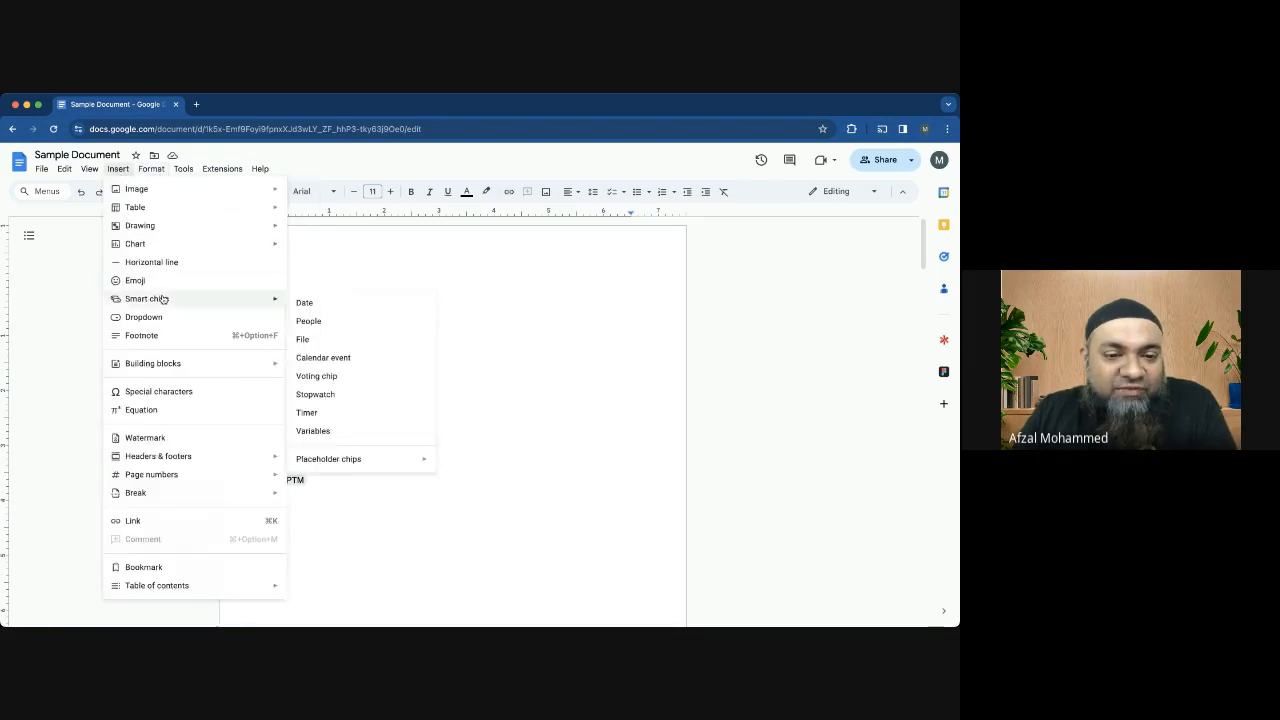
pyautogui.click(342, 380)
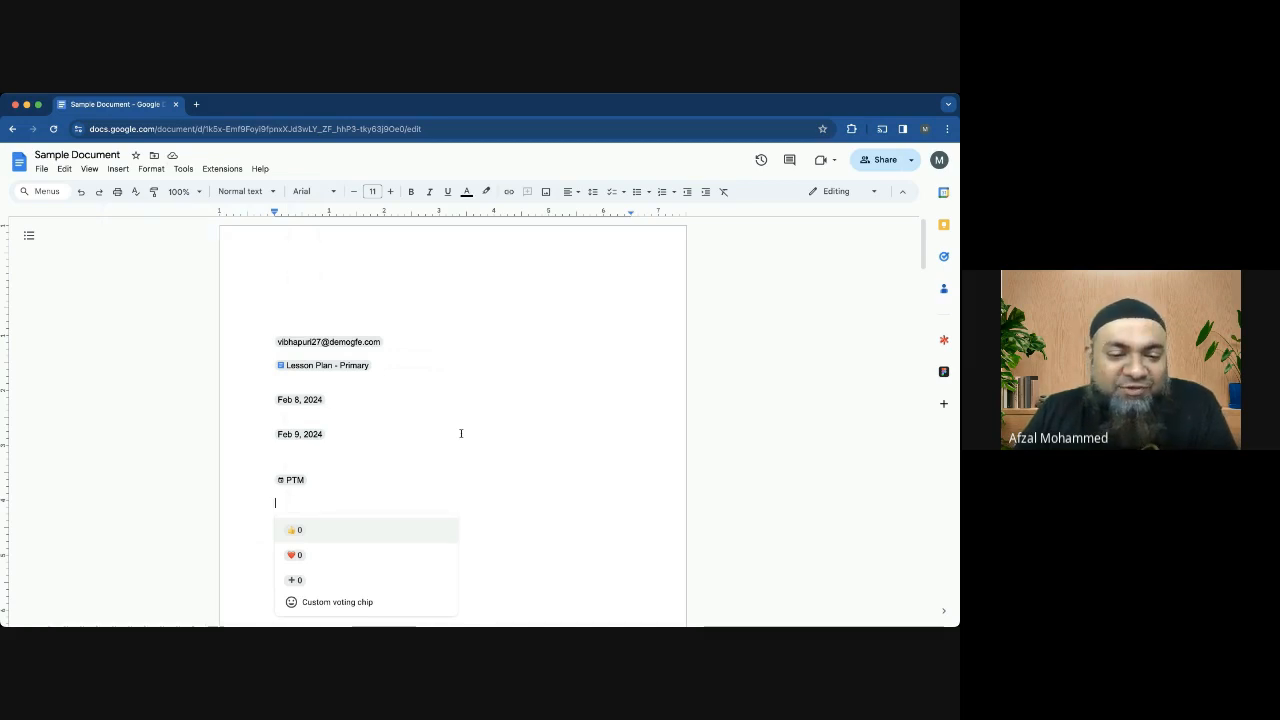
pyautogui.click(381, 531)
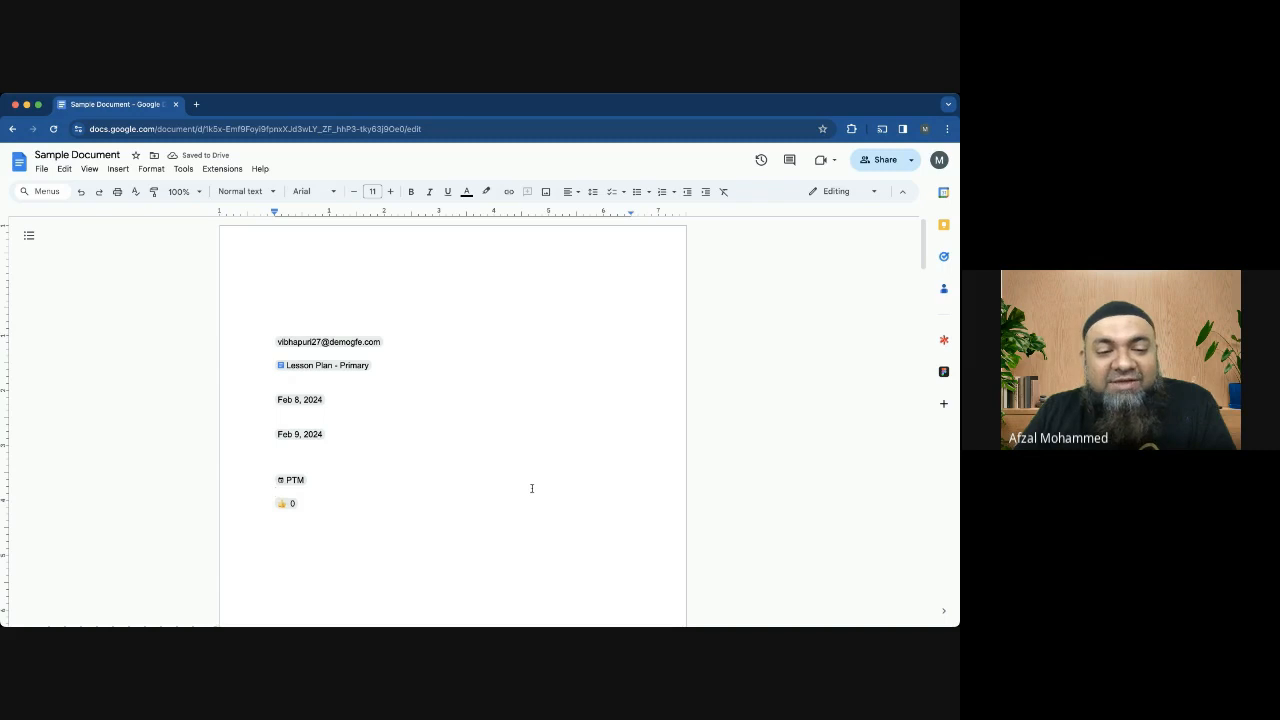
# Add blank space above the thumbs-up voting chip and enter the heading Holiday Ideas there
pyautogui.press('Return')
pyautogui.press('Return')
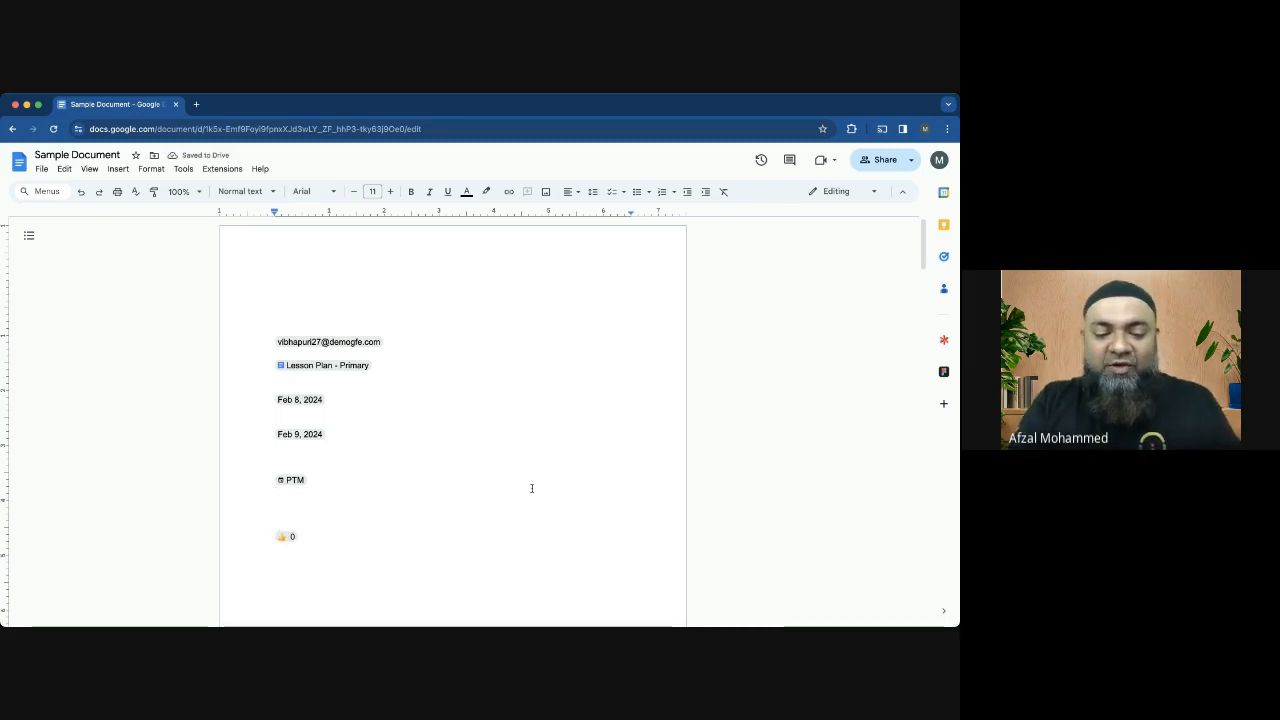
pyautogui.write('Holiday')
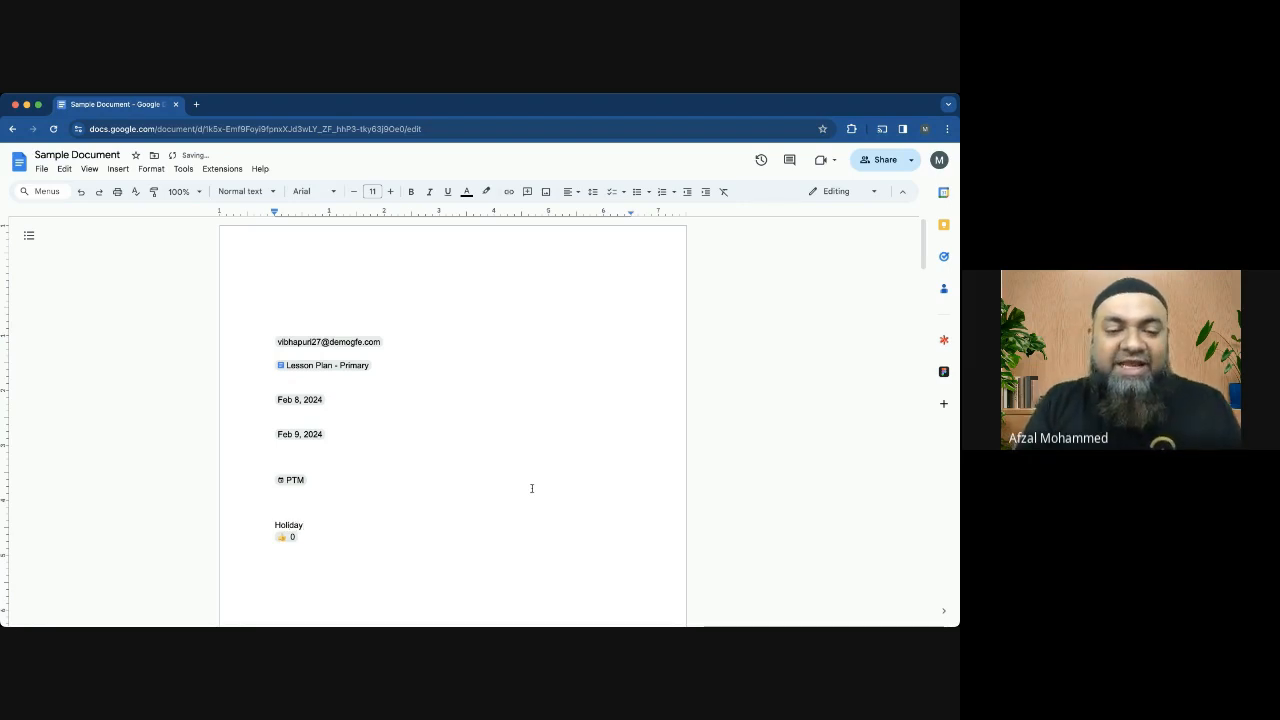
pyautogui.write(' Ide')
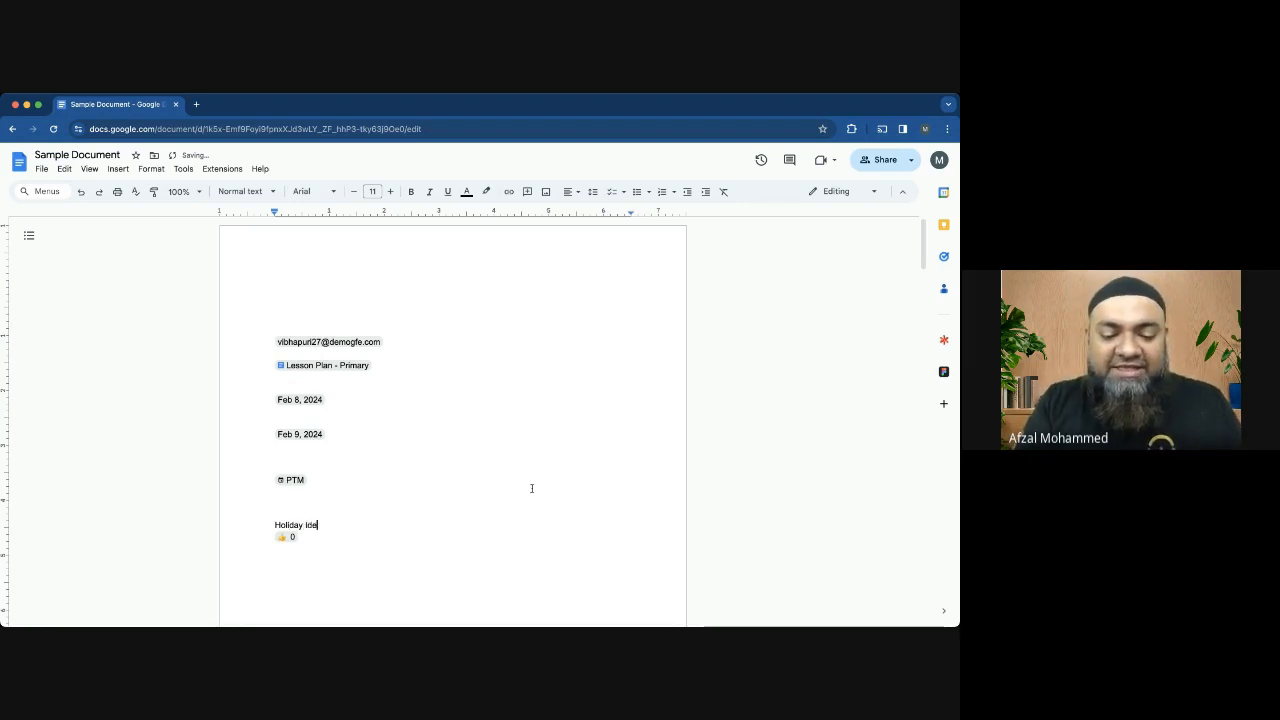
pyautogui.write('as')
pyautogui.press('Return')
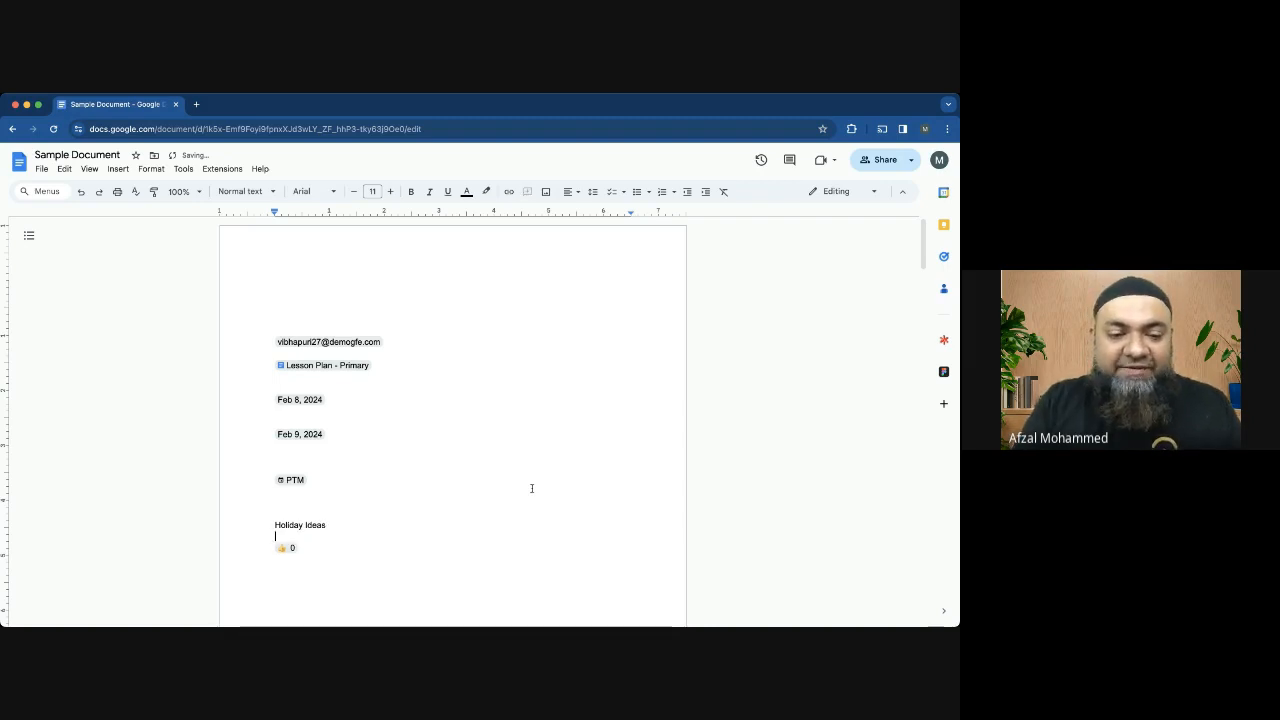
# List Manali, Ootty and Bali on separate lines under the Holiday Ideas heading
pyautogui.write('M')
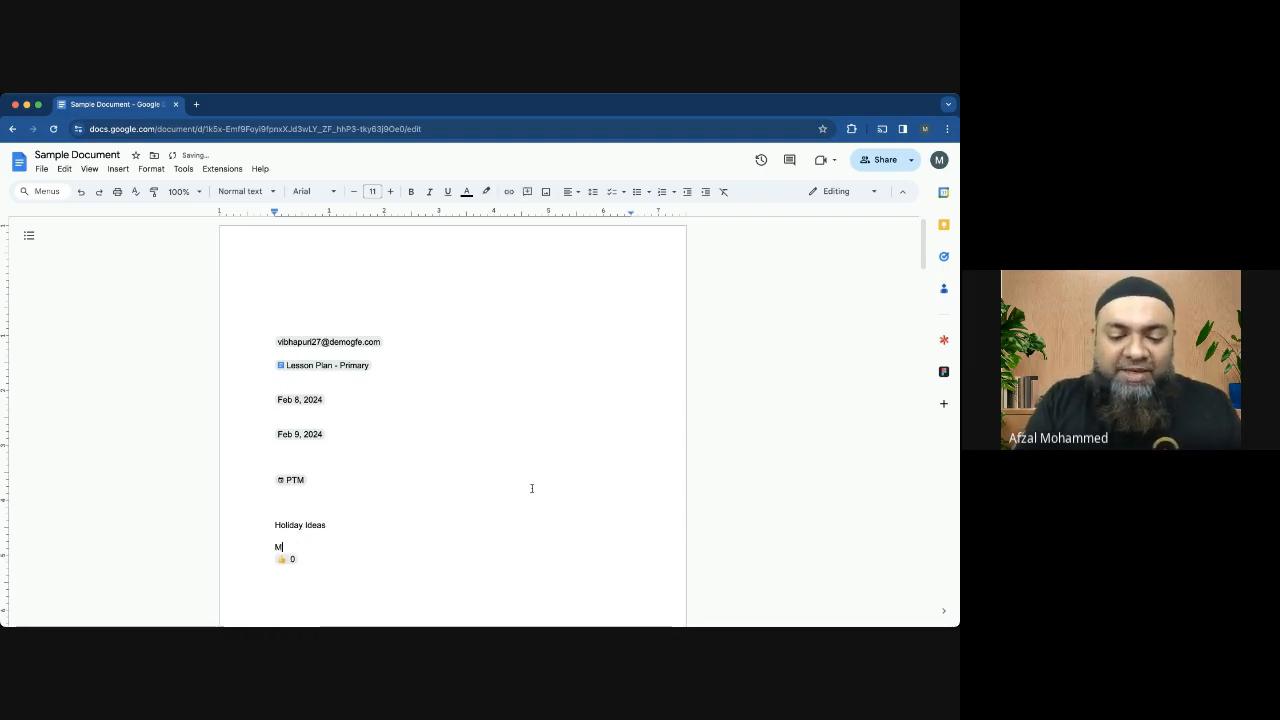
pyautogui.write('anali')
pyautogui.press('Return')
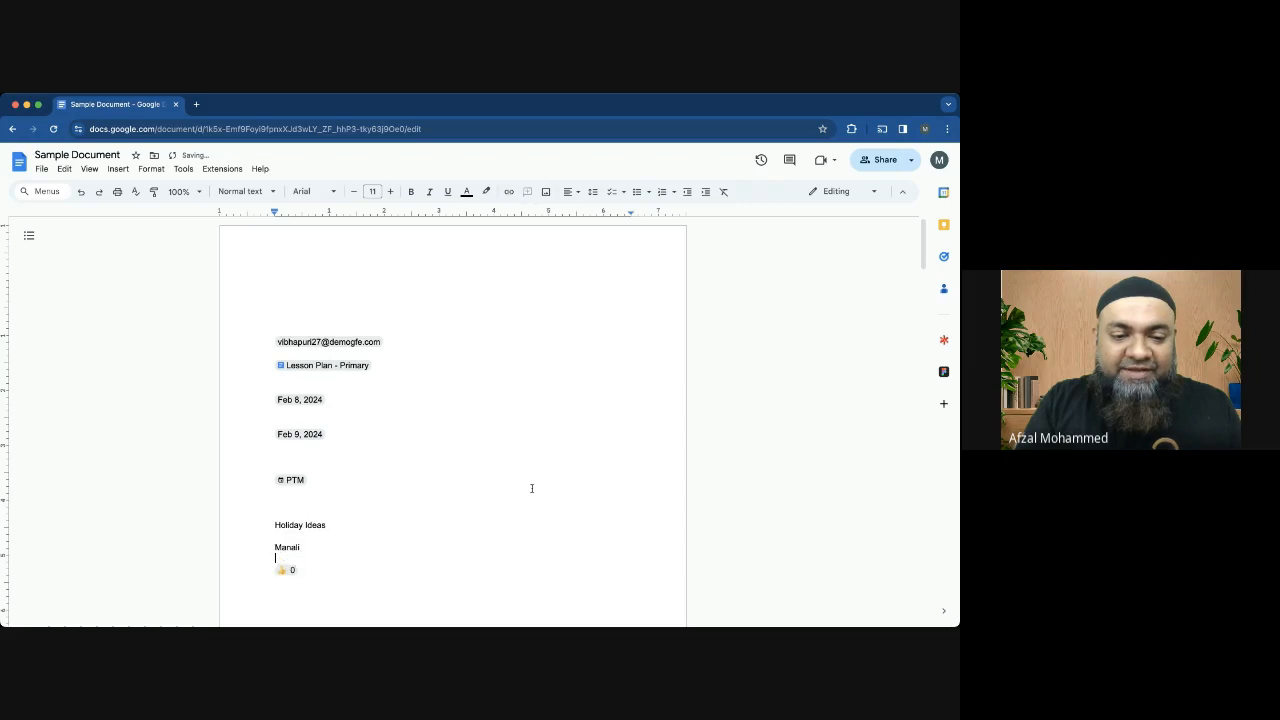
pyautogui.write('Oot')
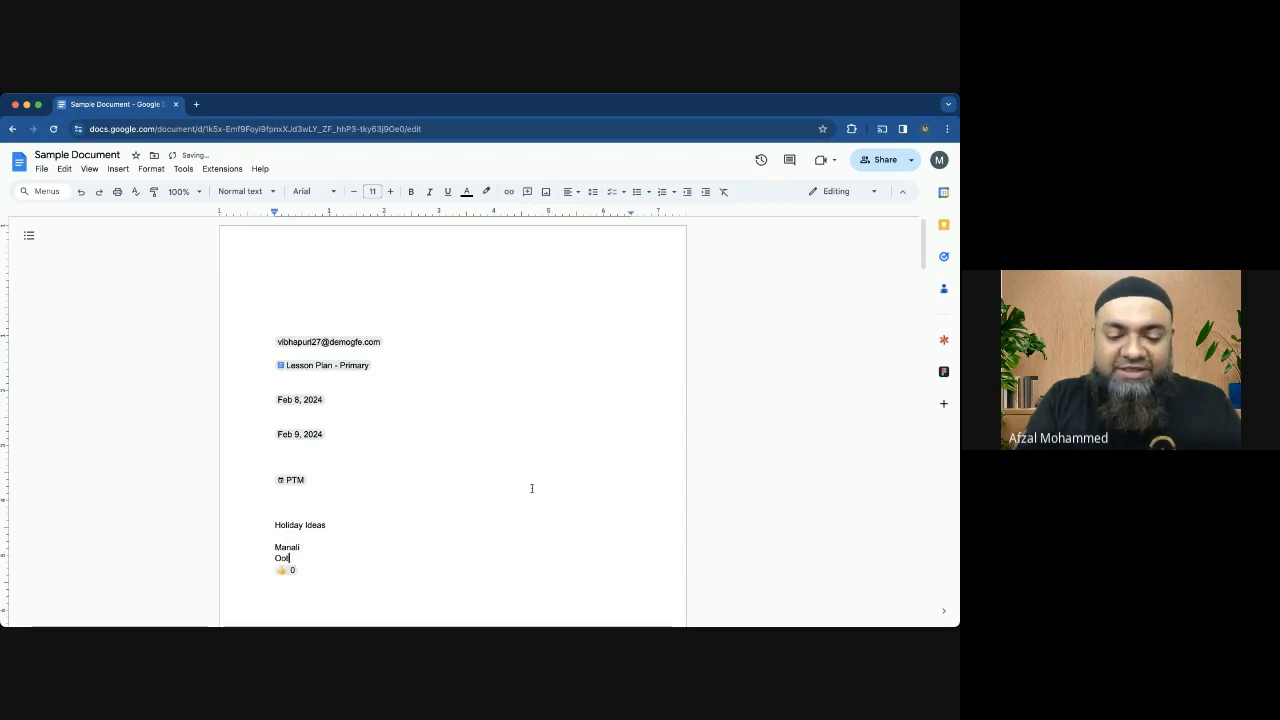
pyautogui.write('ty')
pyautogui.press('Return')
pyautogui.write('B')
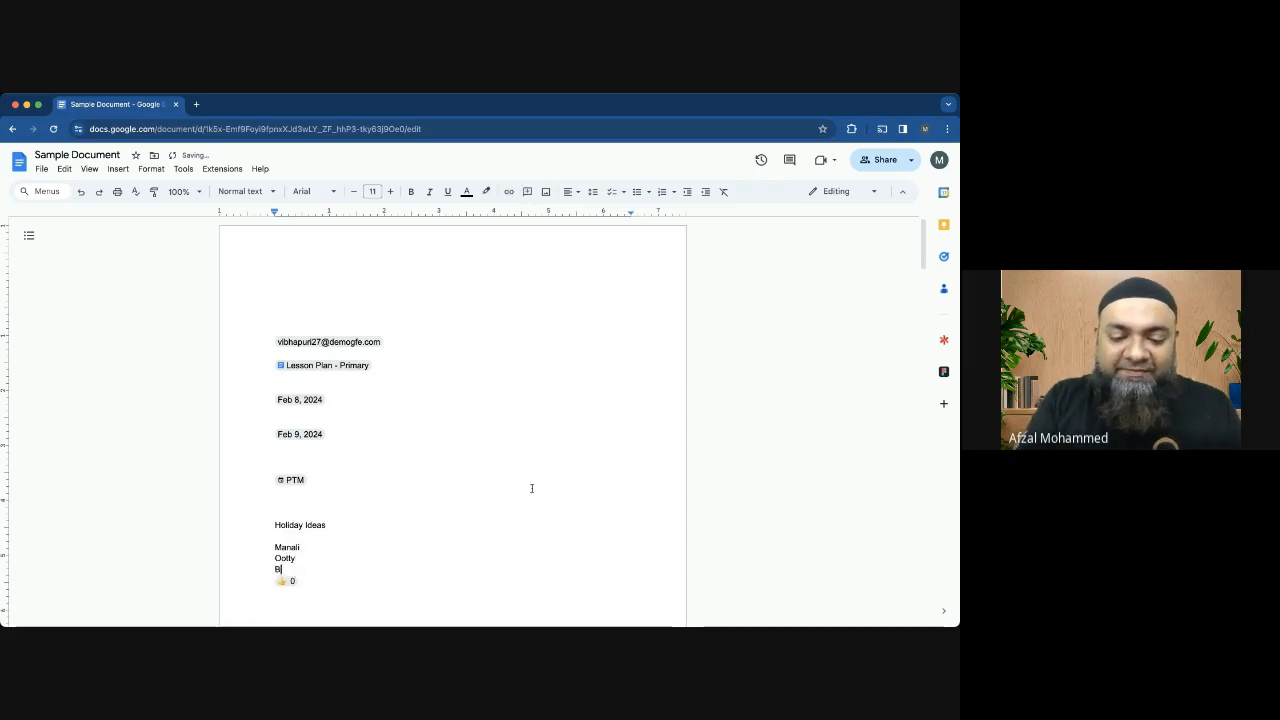
pyautogui.write('ali')
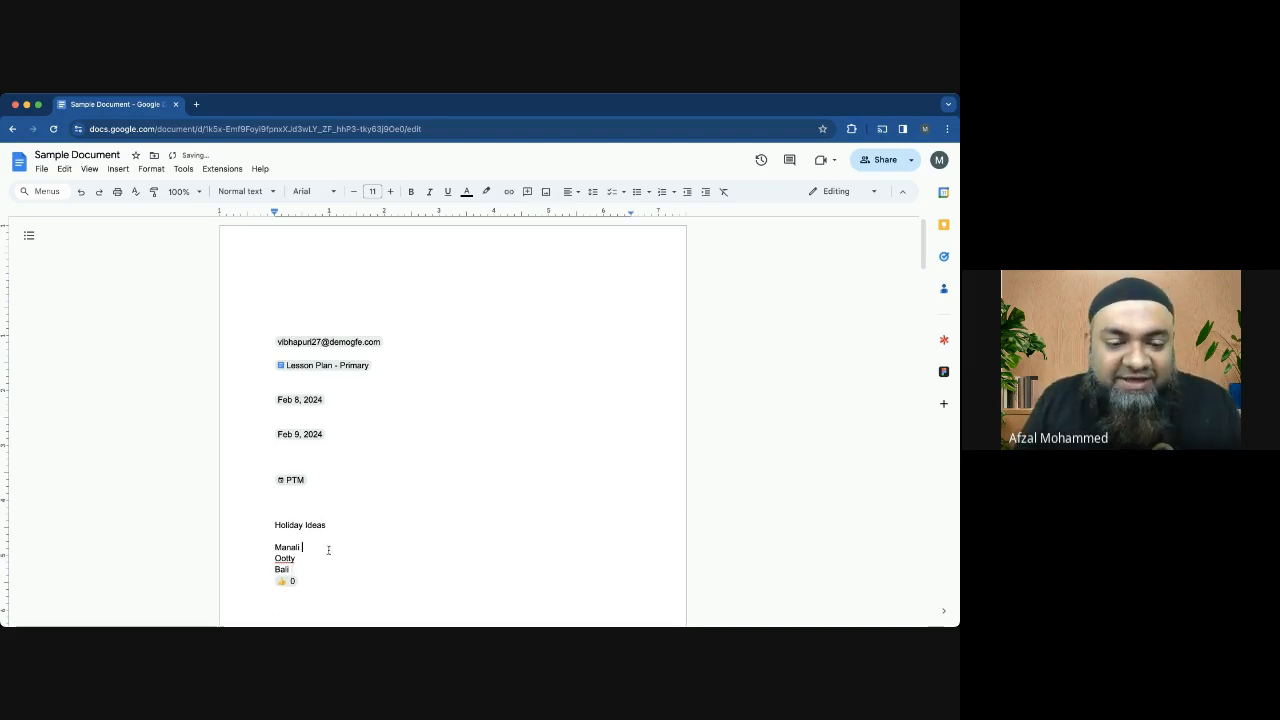
# Insert a heart voting chip after Manali
pyautogui.click(117, 169)
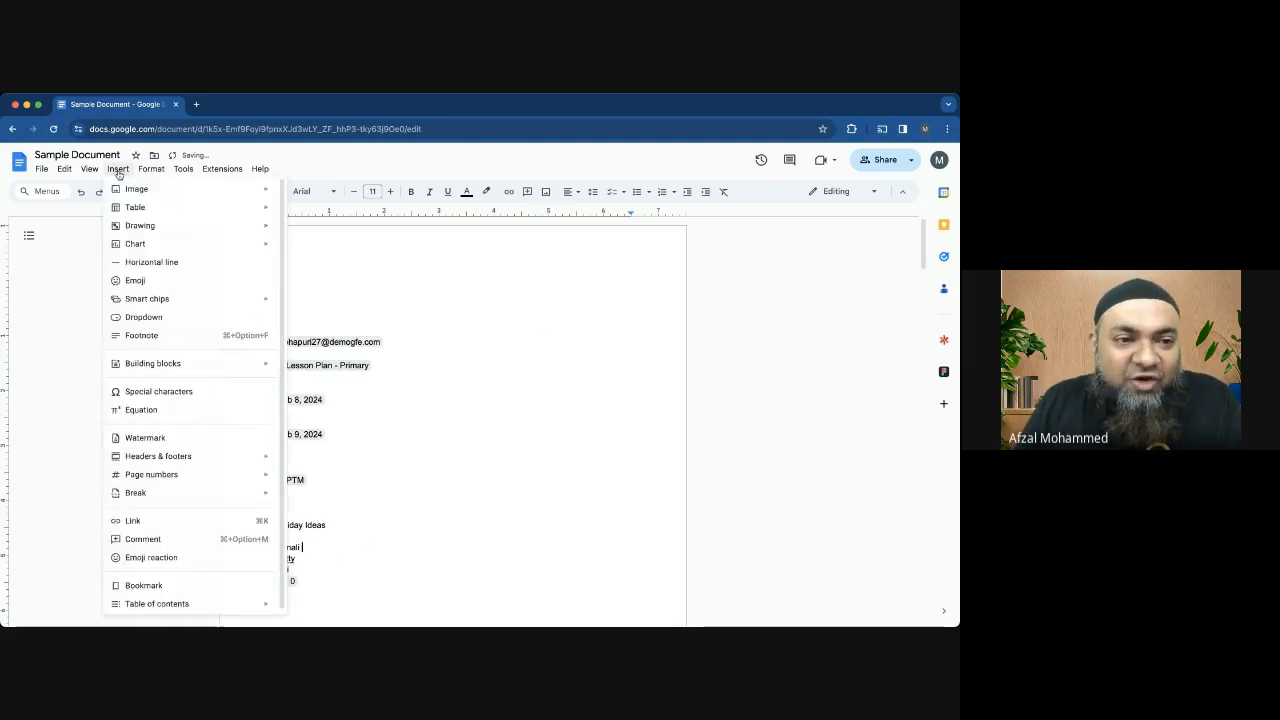
pyautogui.moveTo(205, 304)
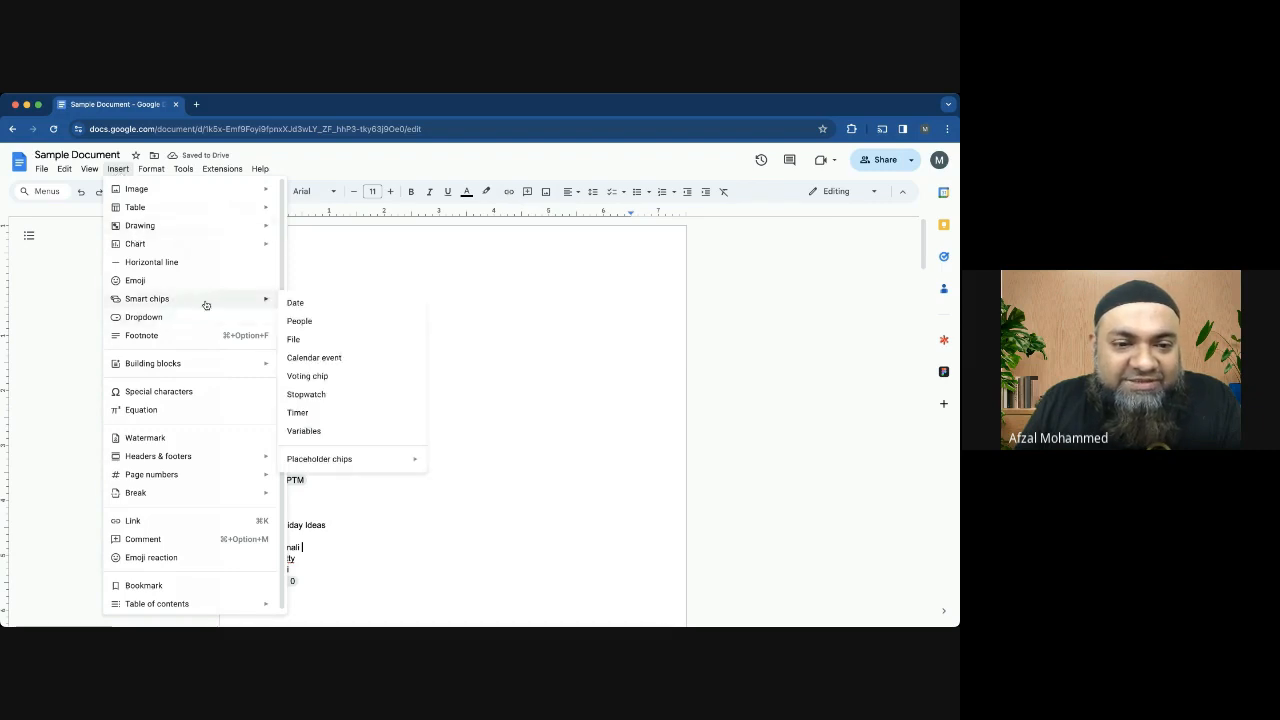
pyautogui.click(314, 379)
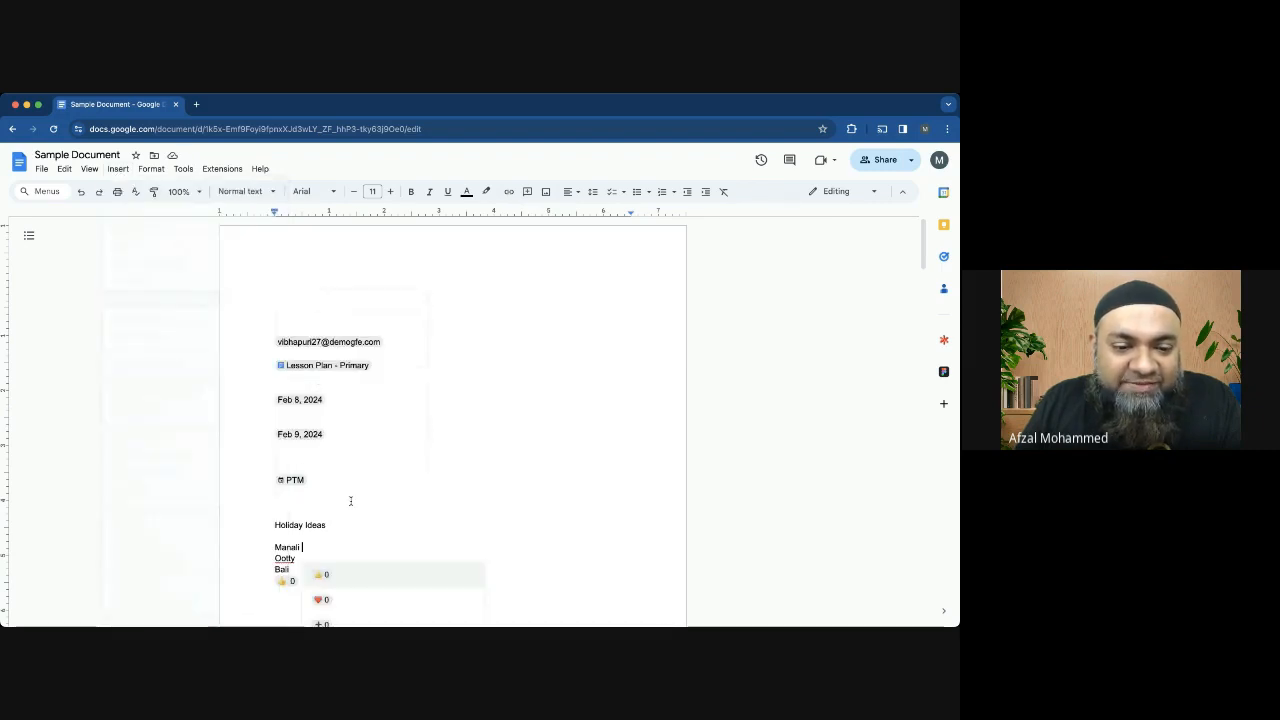
pyautogui.click(340, 604)
# Insert a thumbs-up voting chip after Ootty in the Holiday Ideas list
pyautogui.click(318, 569)
pyautogui.click(318, 559)
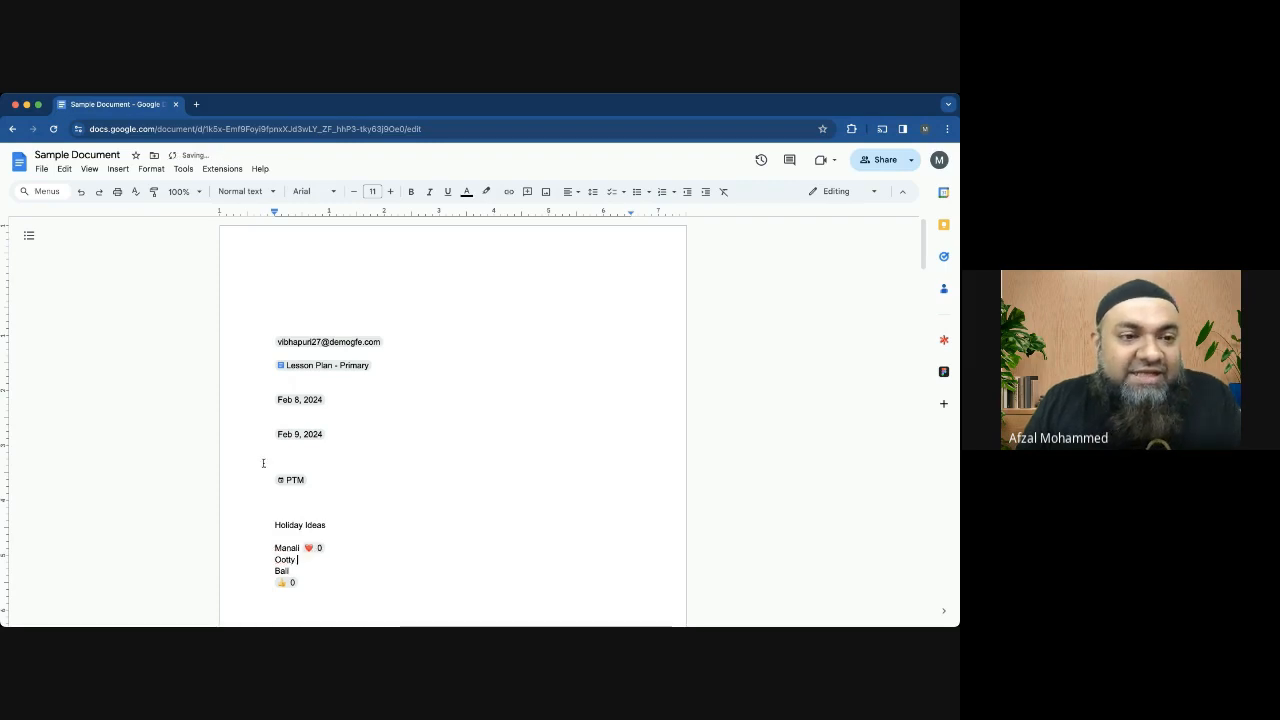
pyautogui.click(116, 169)
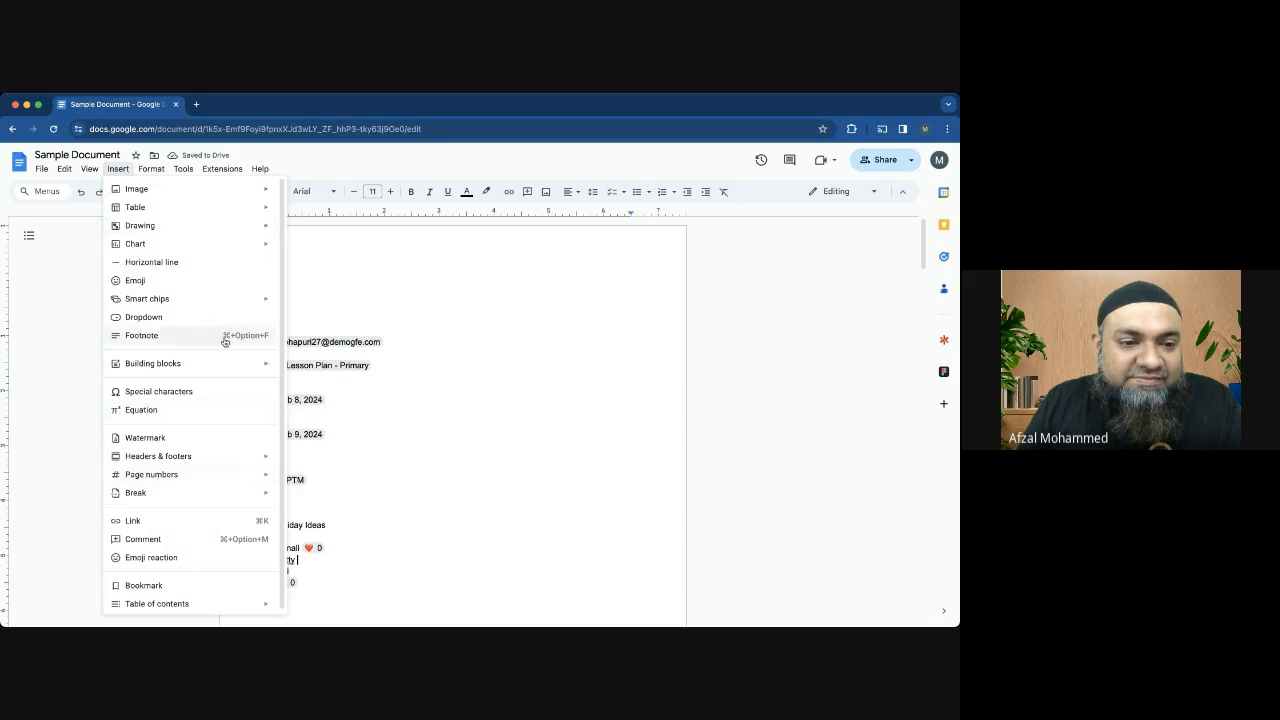
pyautogui.moveTo(231, 299)
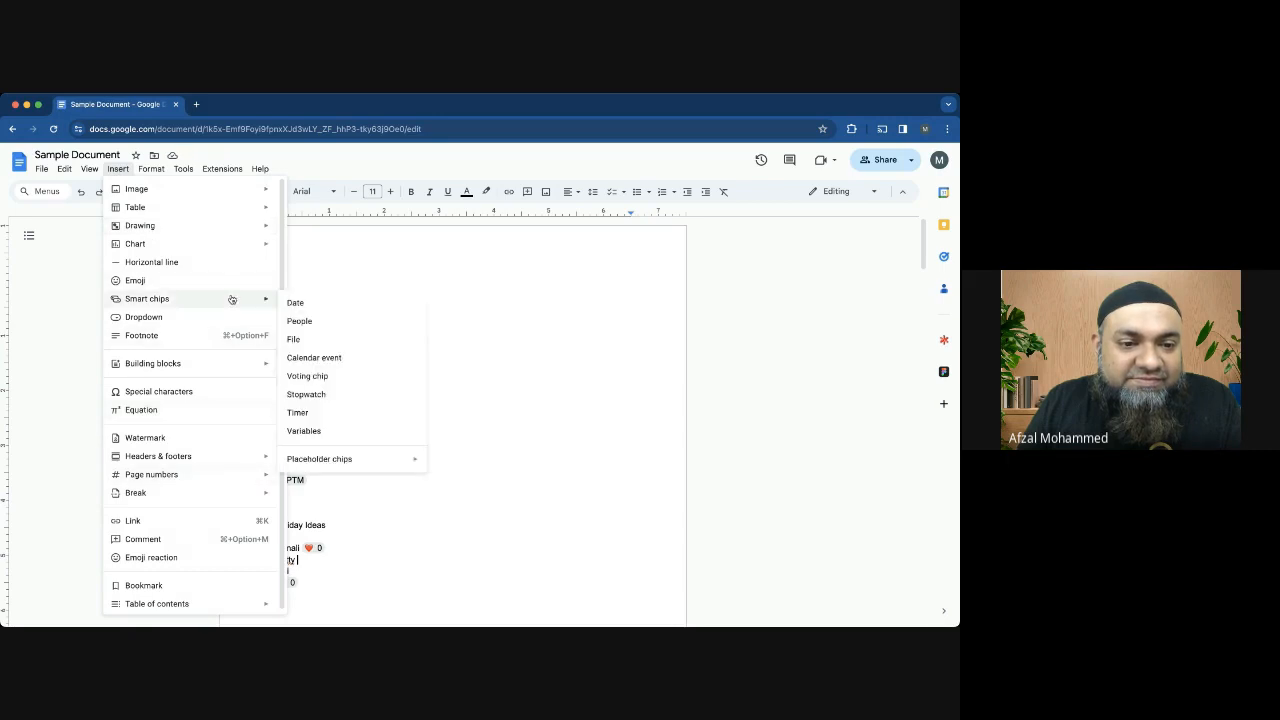
pyautogui.click(323, 377)
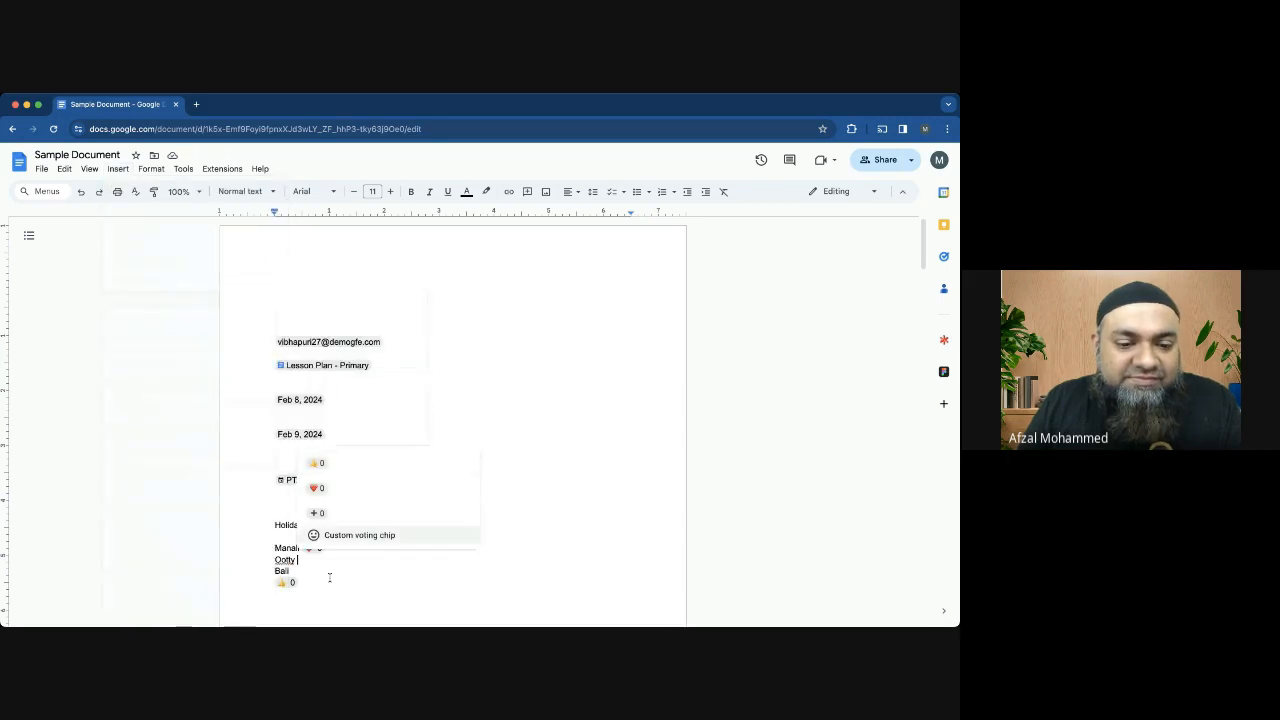
pyautogui.click(364, 465)
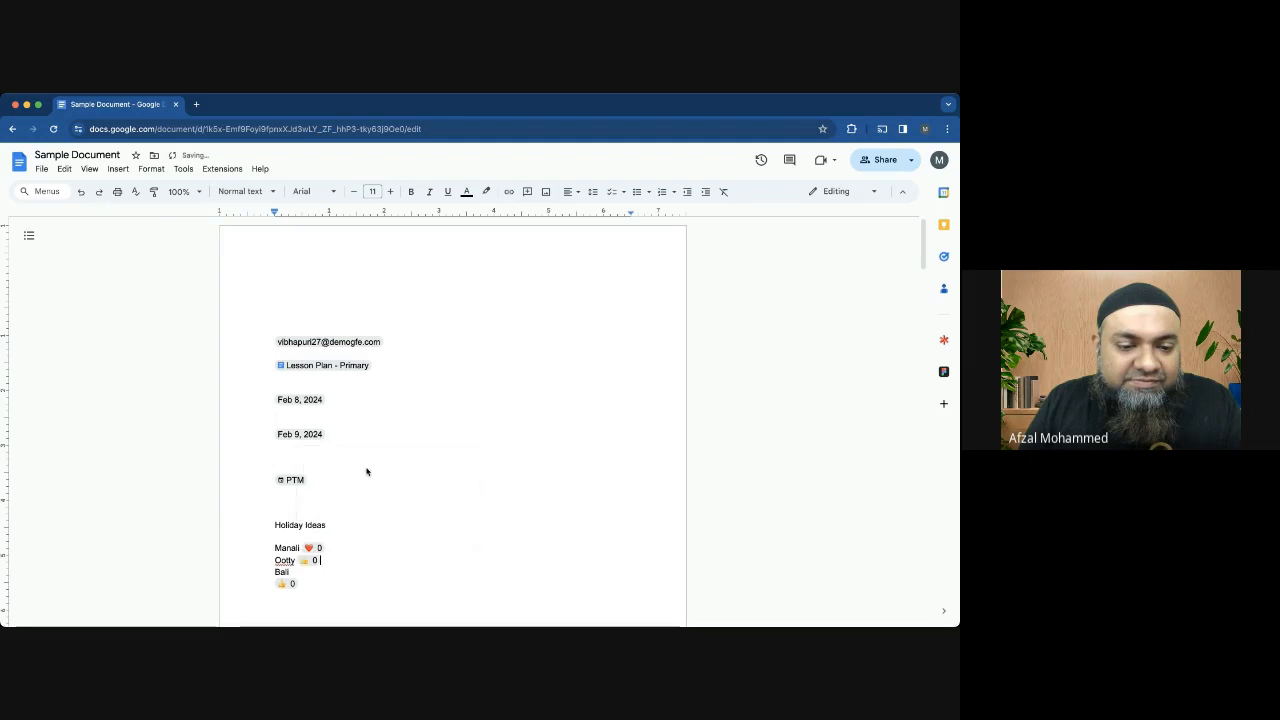
# Bring the thumbs-up voting chip from the line below the list up beside Bali
pyautogui.click(273, 584)
pyautogui.press('BackSpace')
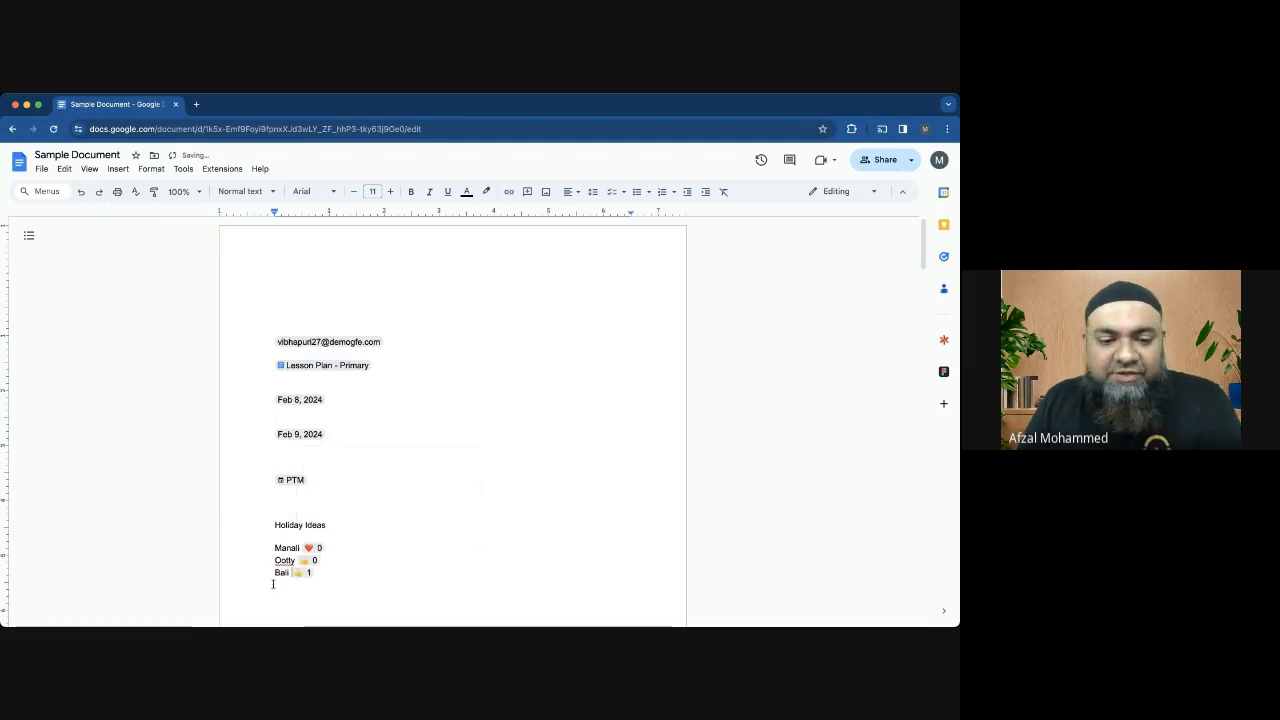
pyautogui.click(383, 558)
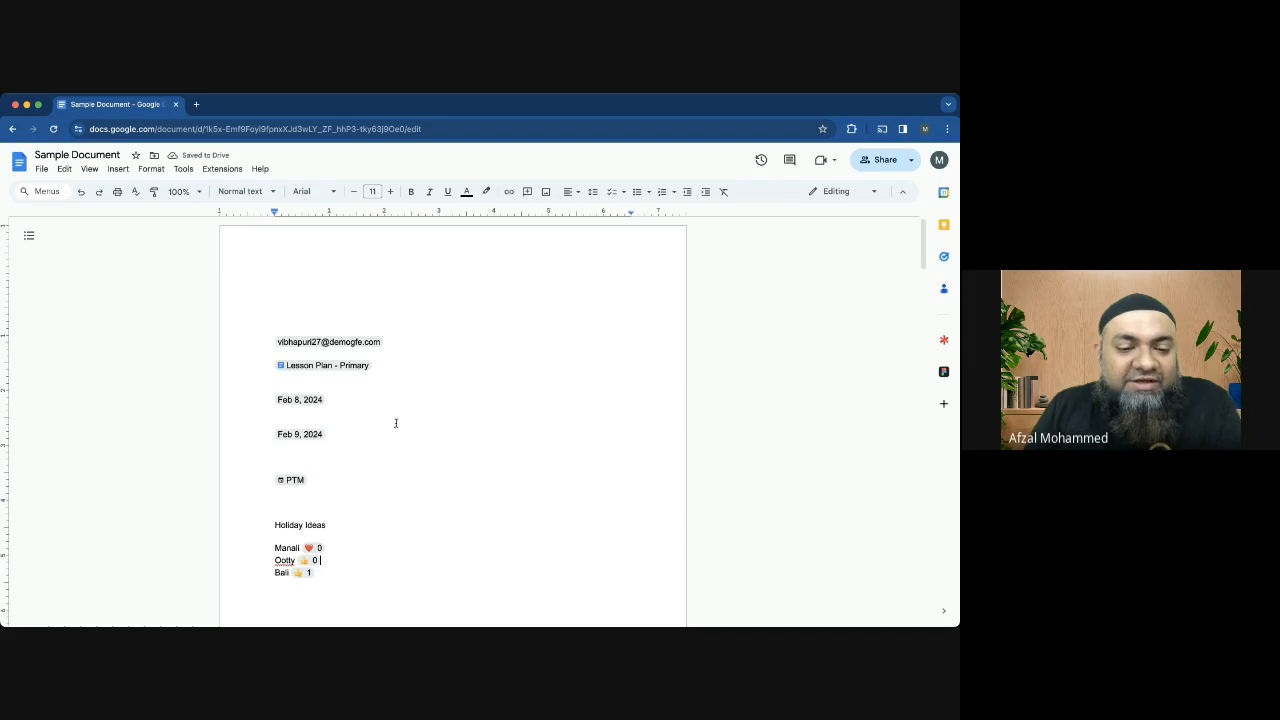
# Try out the voting chips, leaving votes on Manali and Ootty and withdrawing the vote from Bali
pyautogui.click(302, 575)
pyautogui.click(303, 574)
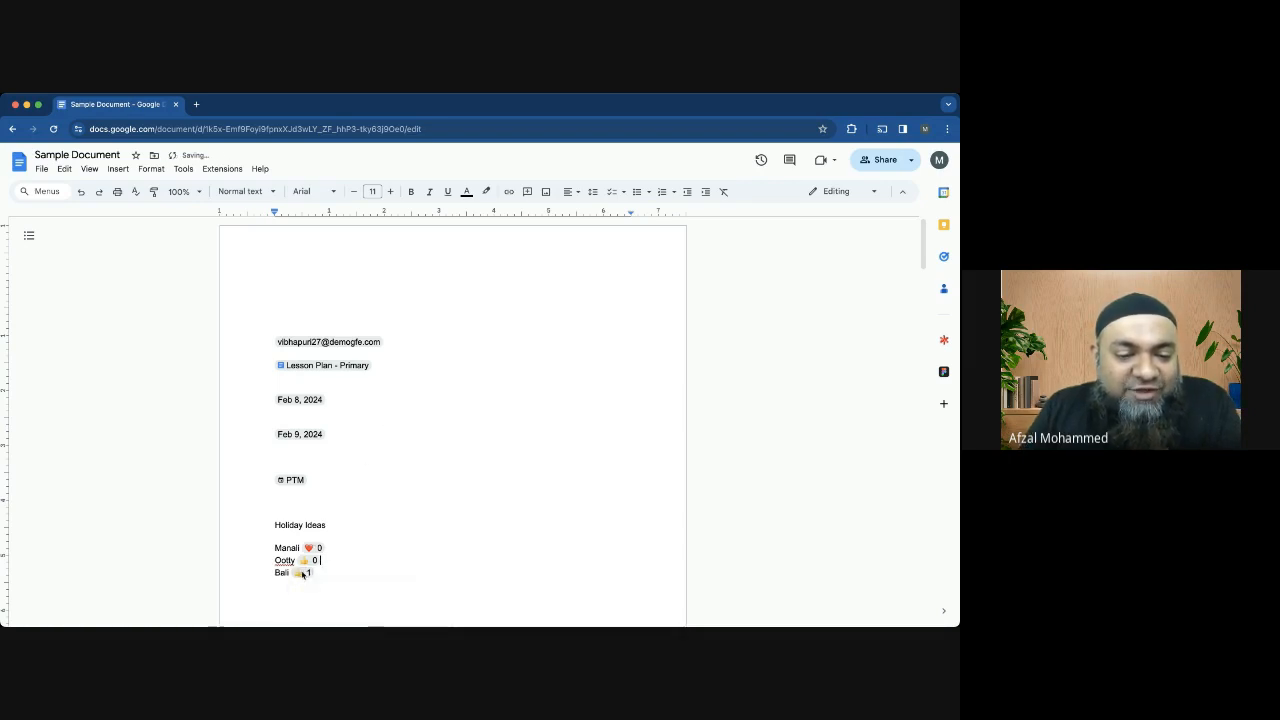
pyautogui.click(298, 574)
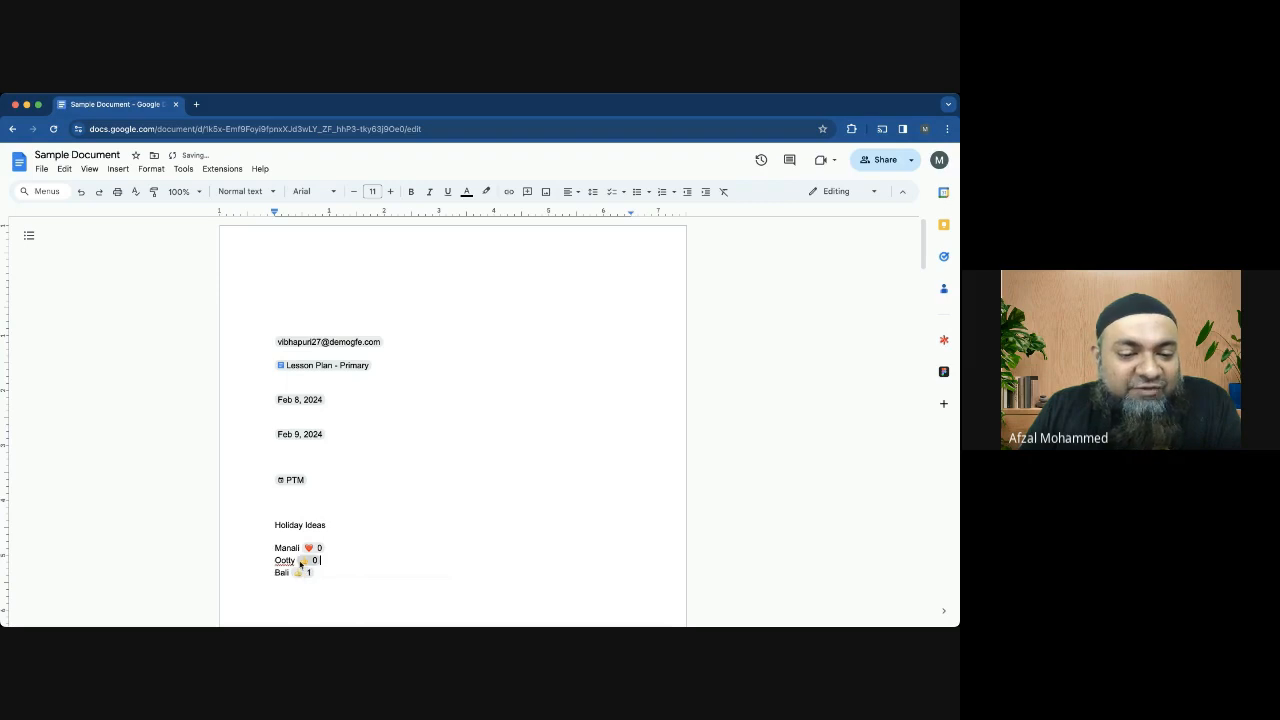
pyautogui.click(300, 565)
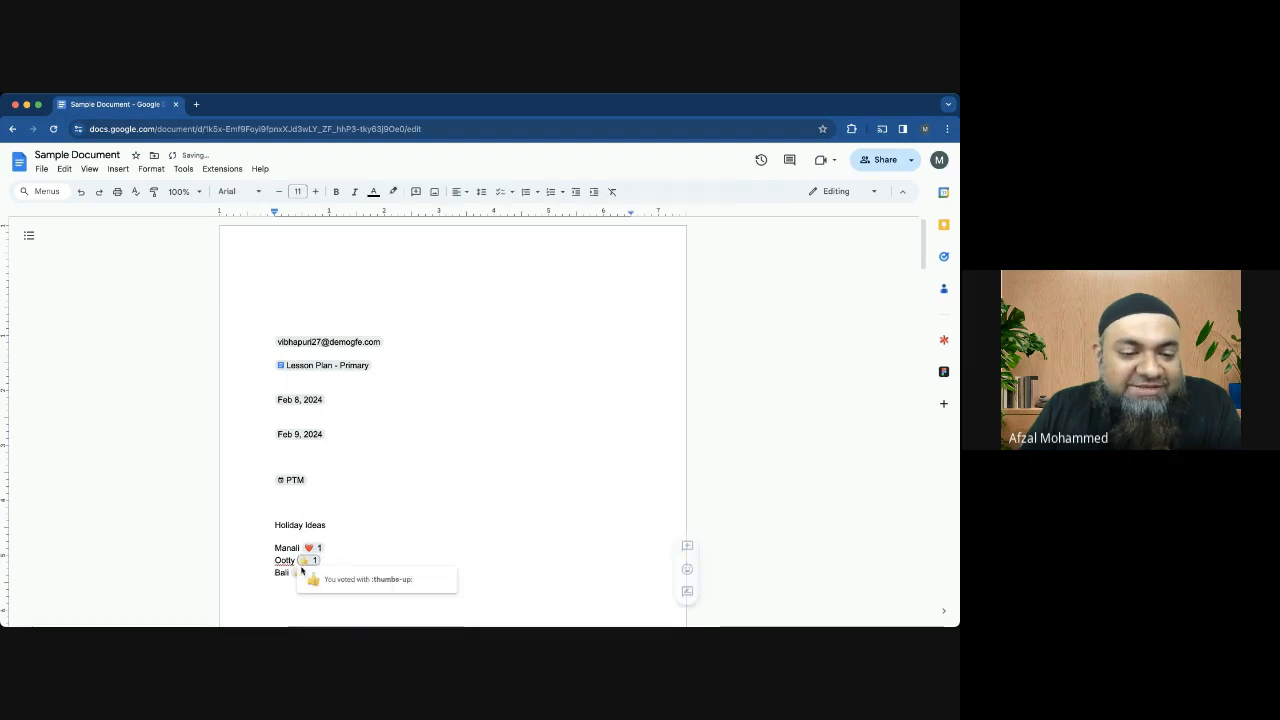
pyautogui.click(320, 549)
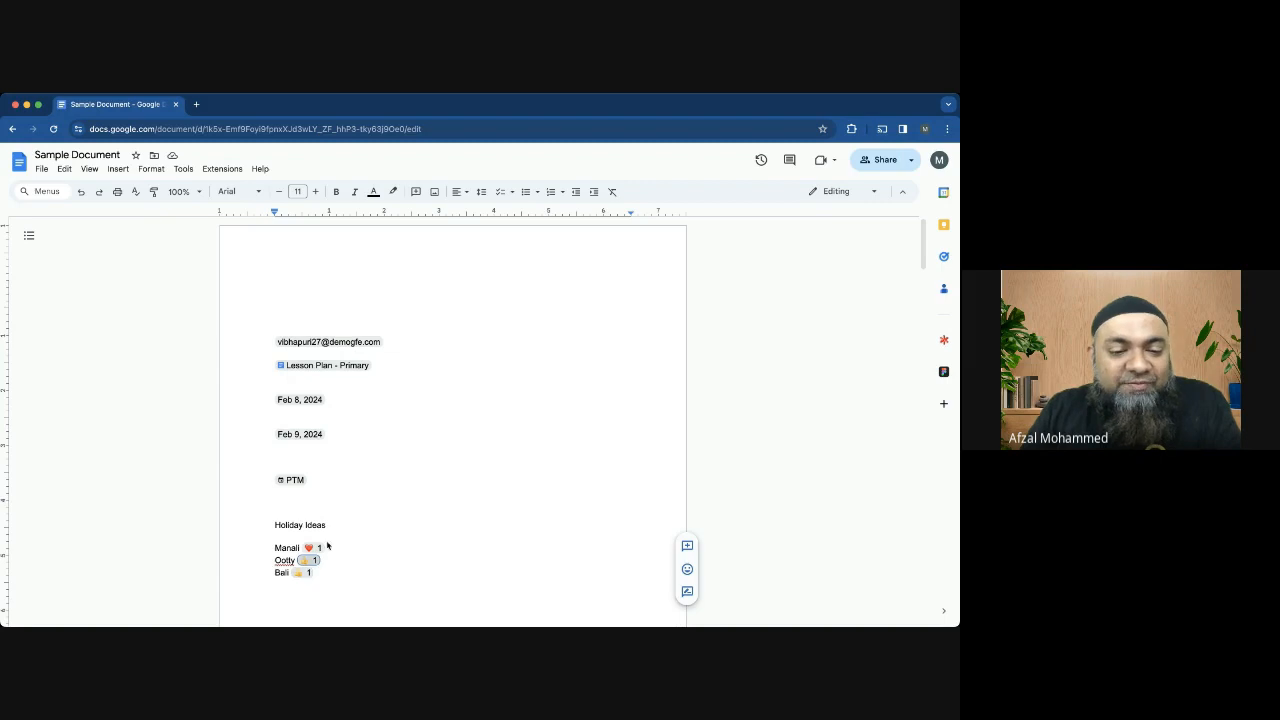
pyautogui.click(316, 549)
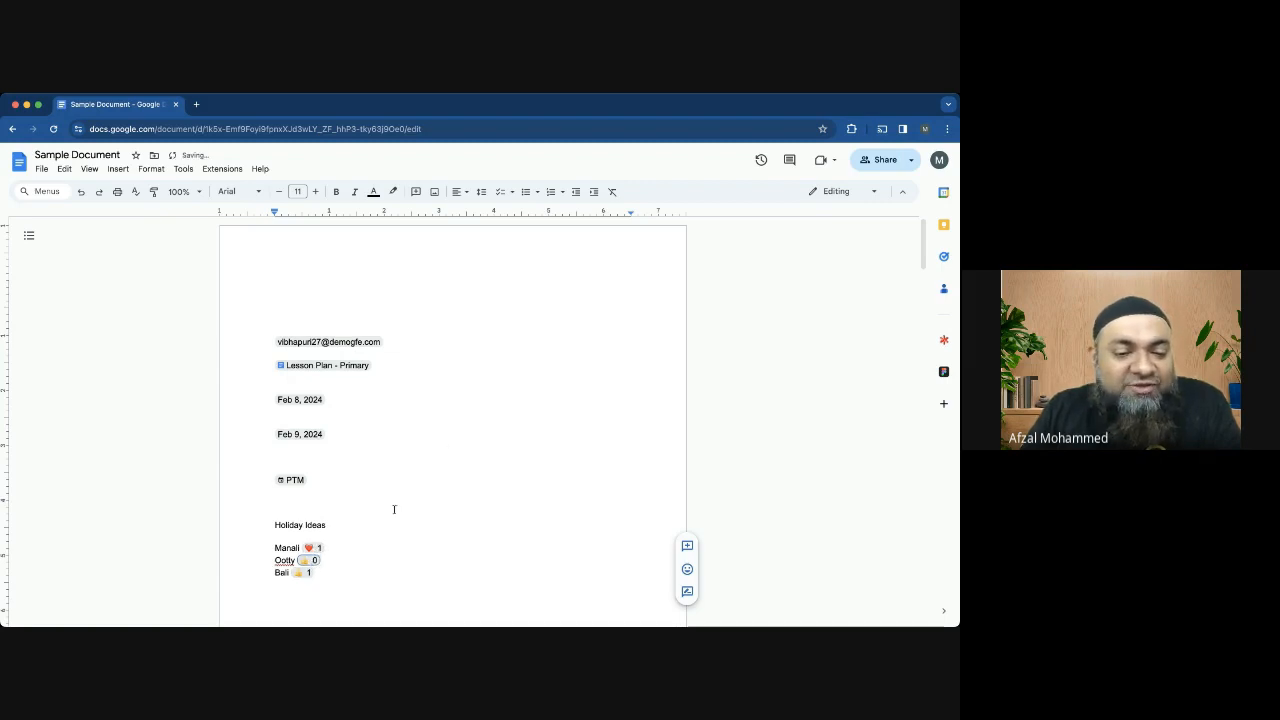
pyautogui.click(306, 560)
pyautogui.click(306, 573)
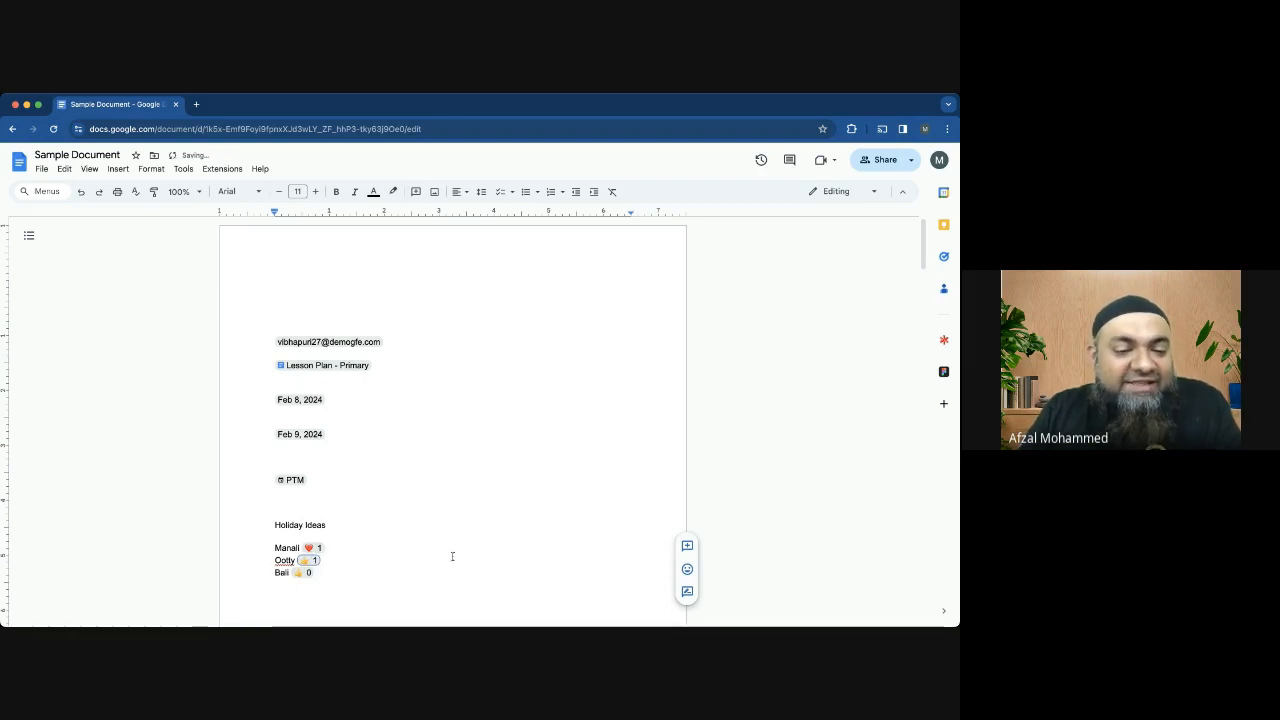
pyautogui.click(321, 571)
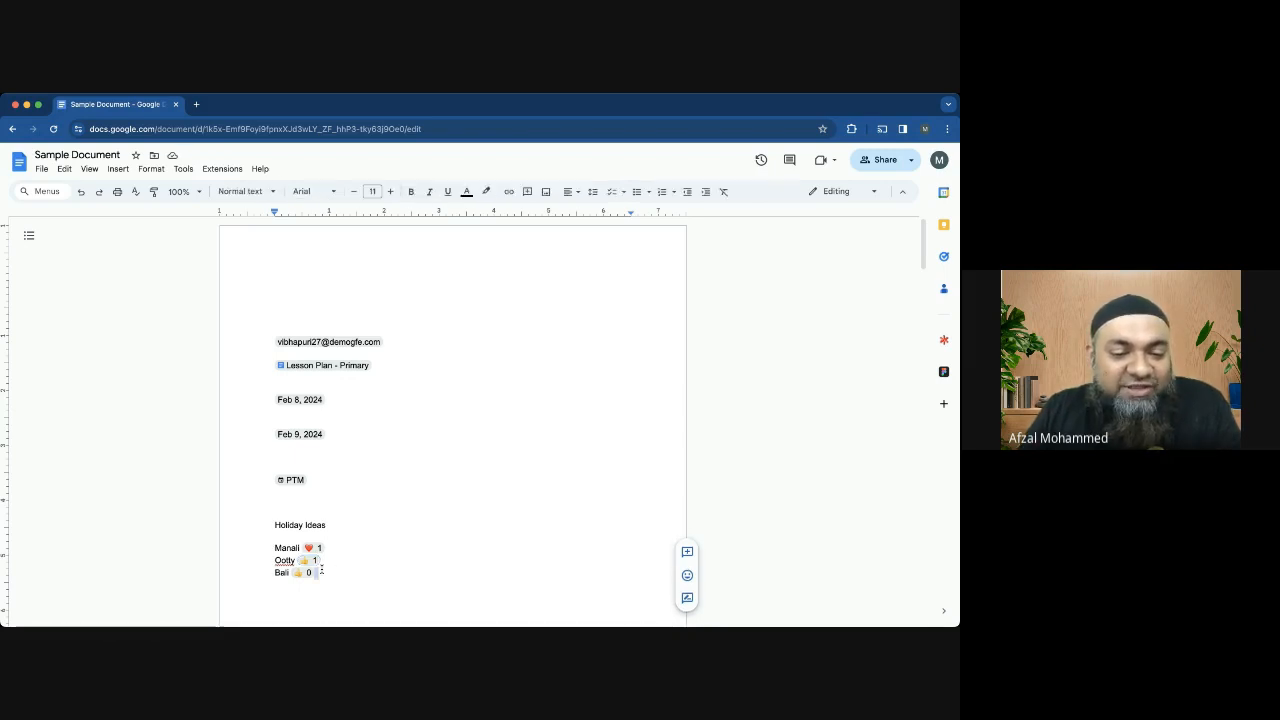
pyautogui.moveTo(321, 570); pyautogui.dragTo(267, 554)
pyautogui.click(400, 532)
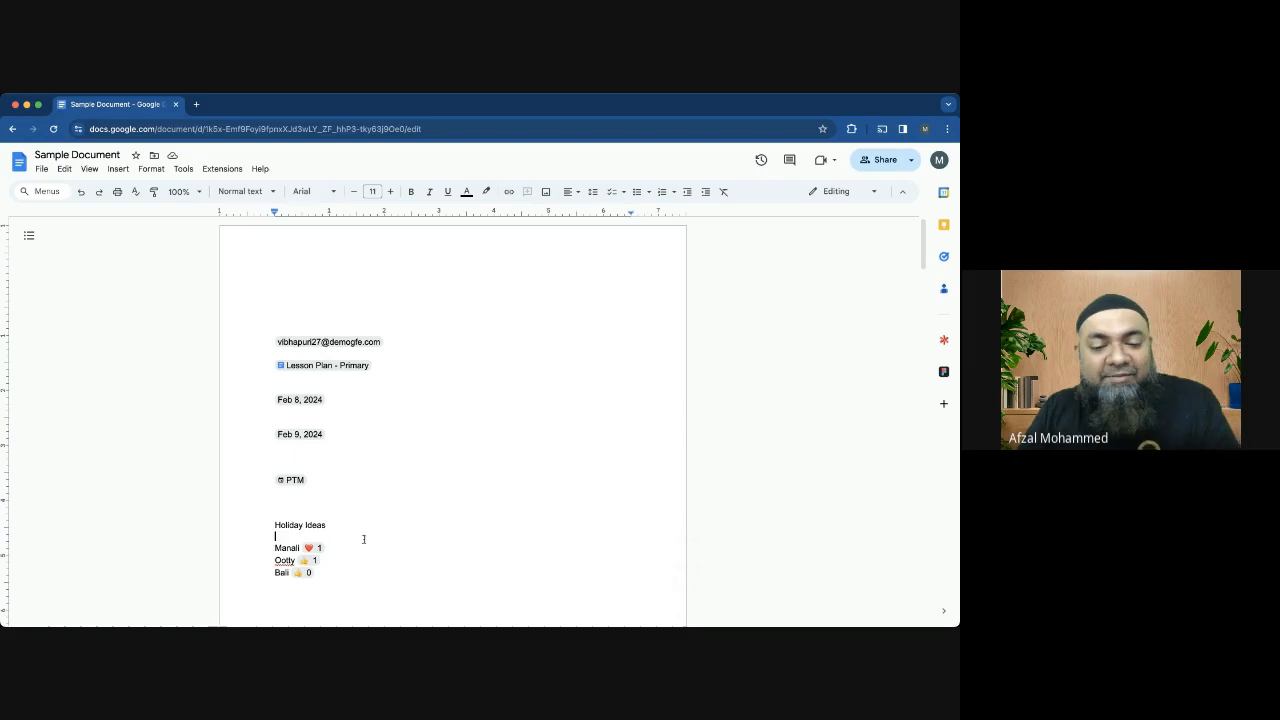
# Add blank space below Bali and insert a stopwatch chip there, followed by a new line
pyautogui.click(351, 571)
pyautogui.press('Return')
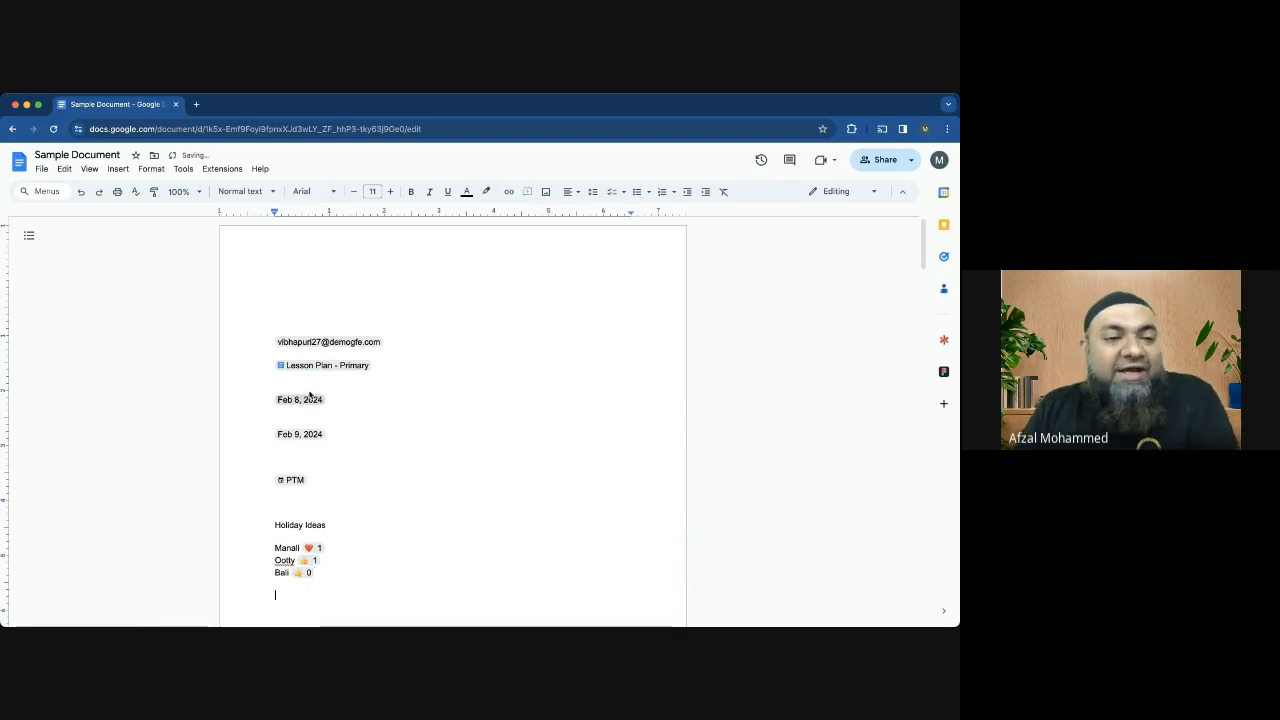
pyautogui.click(117, 169)
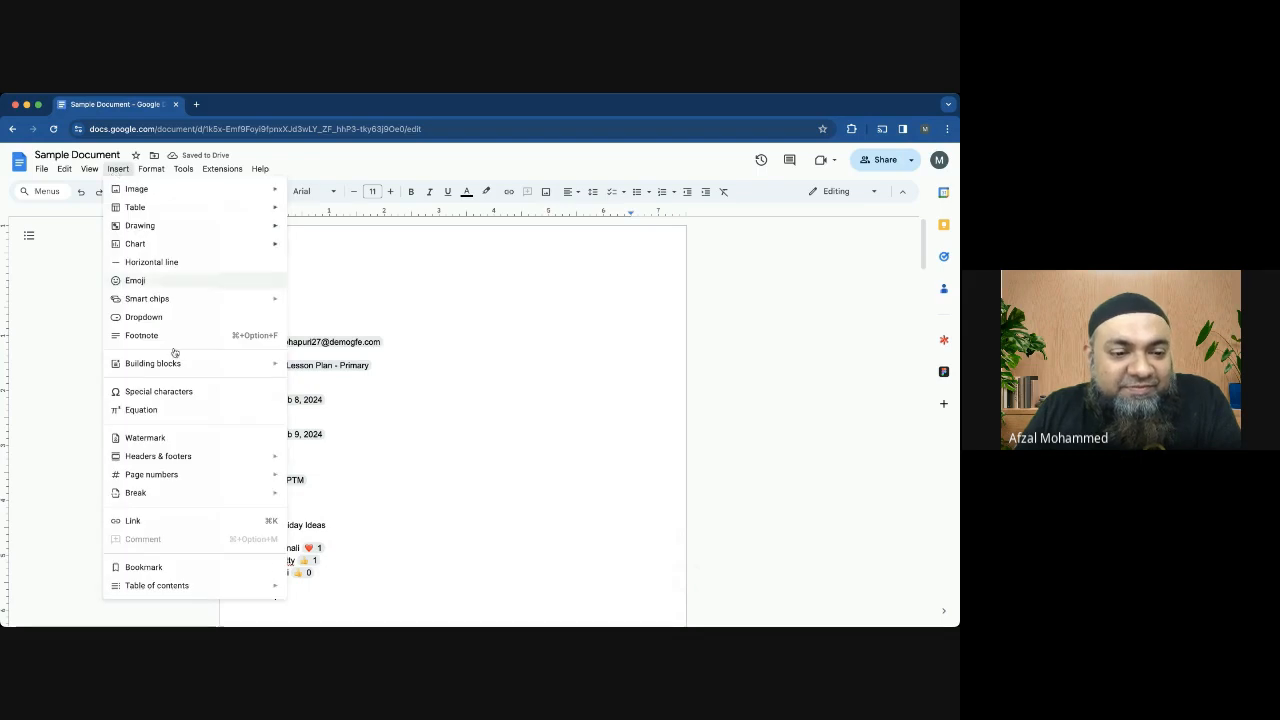
pyautogui.moveTo(172, 456)
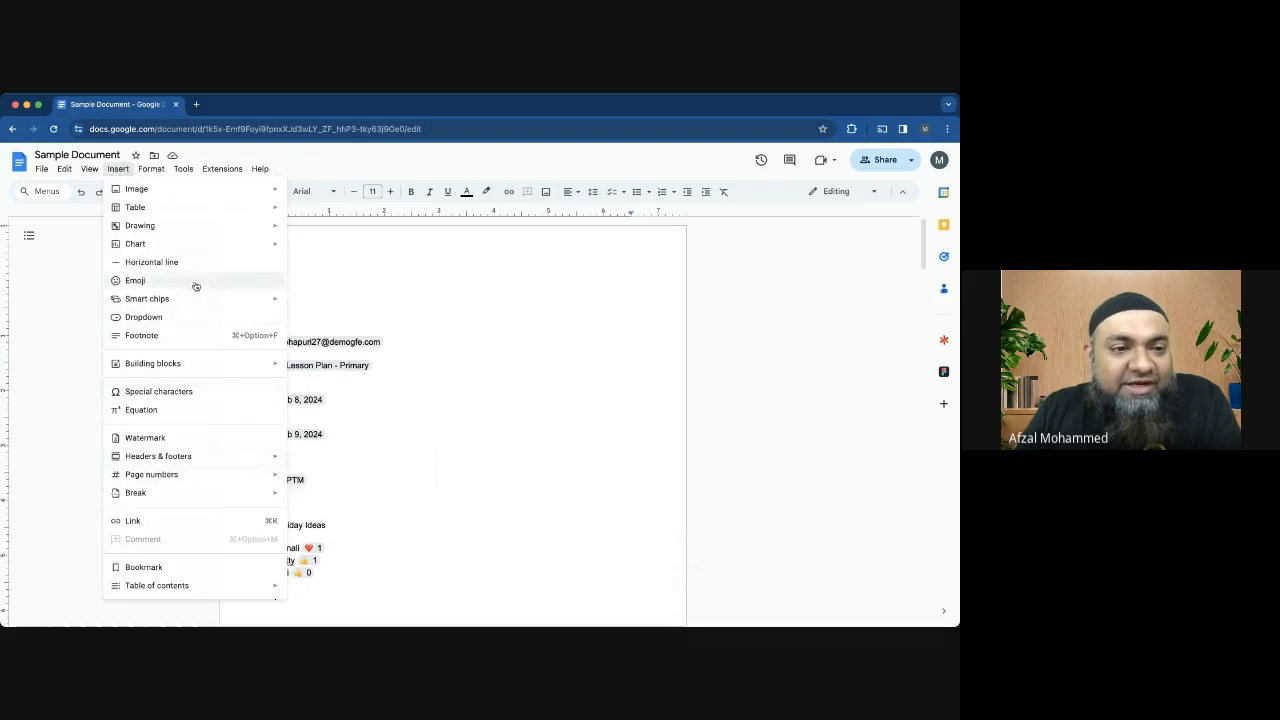
pyautogui.moveTo(138, 165)
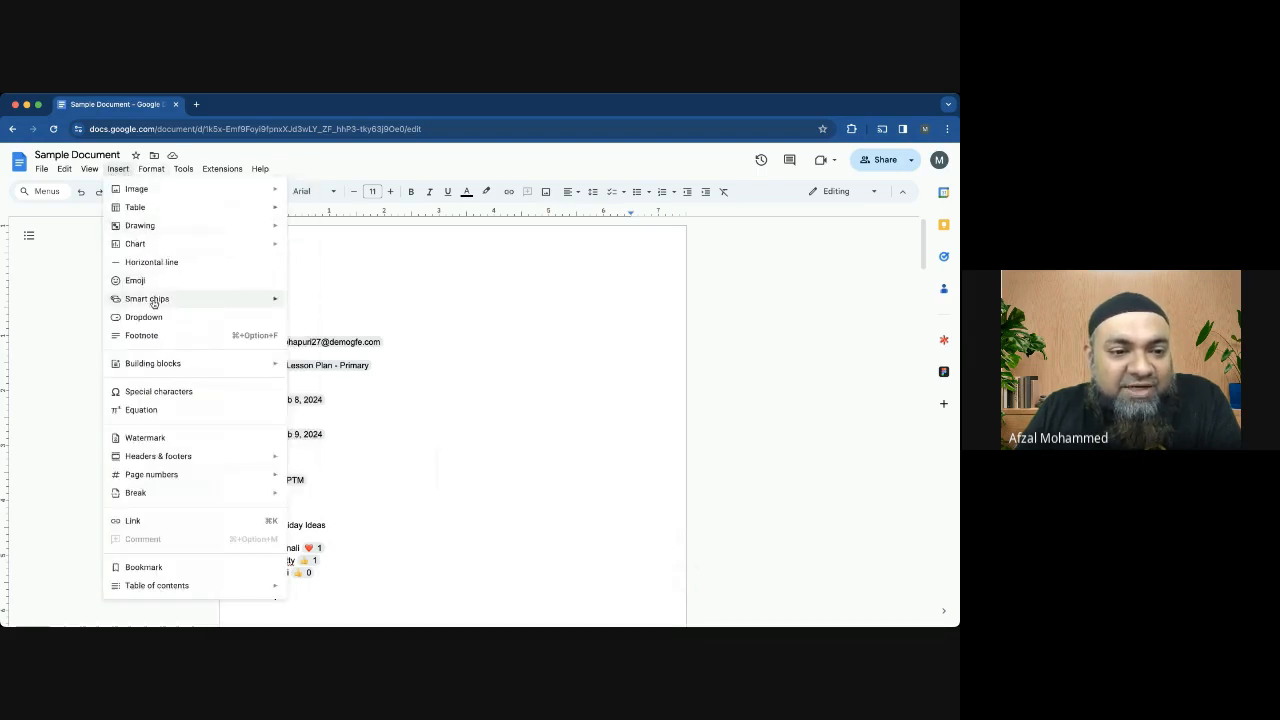
pyautogui.moveTo(181, 304)
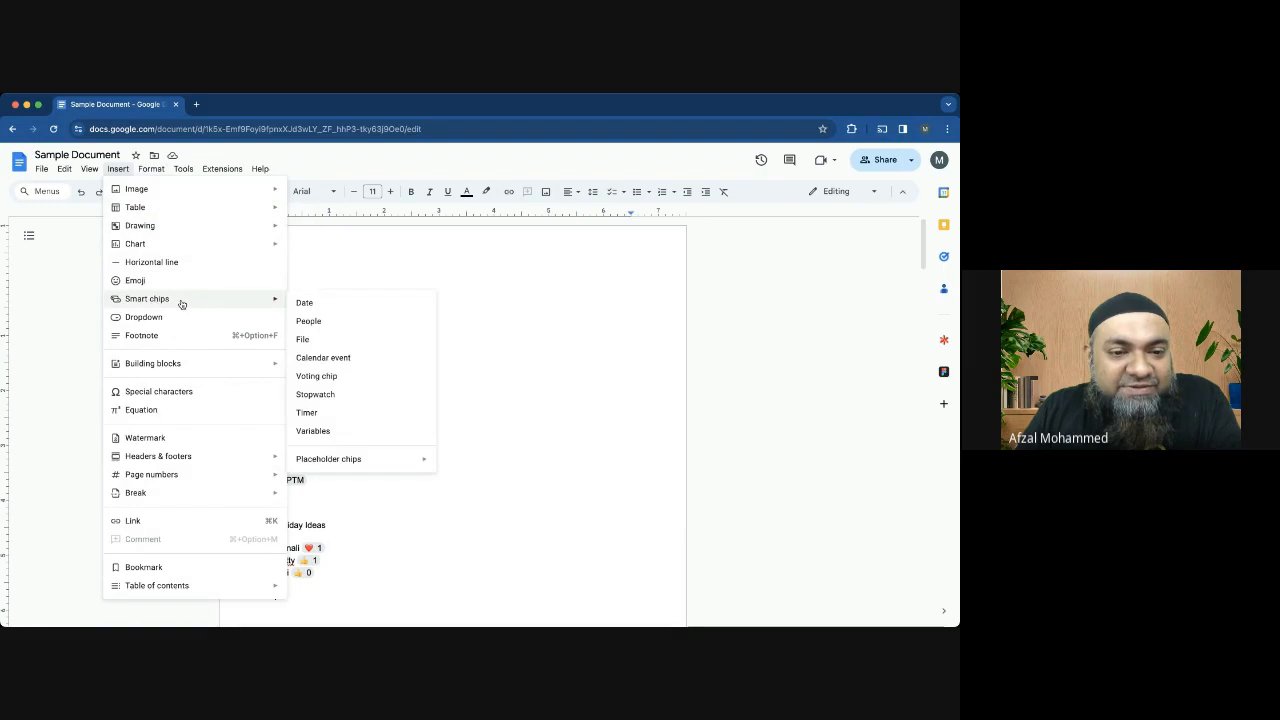
pyautogui.click(316, 394)
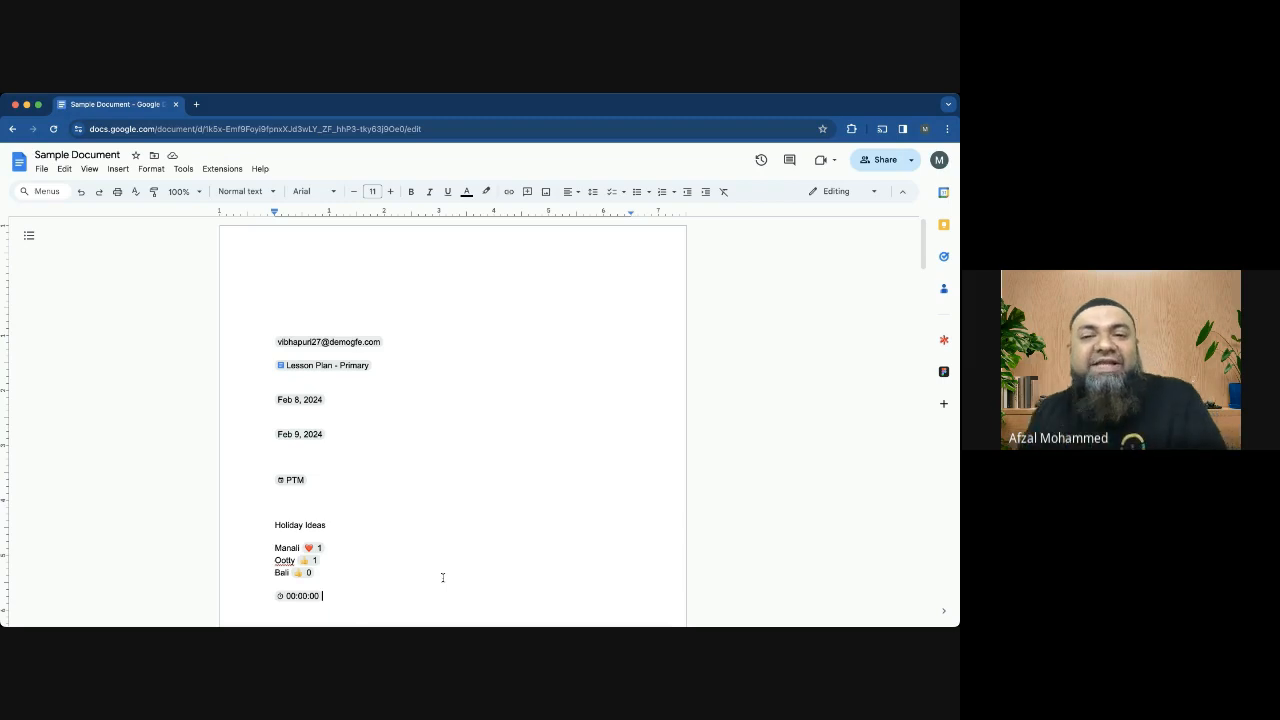
pyautogui.press('Return')
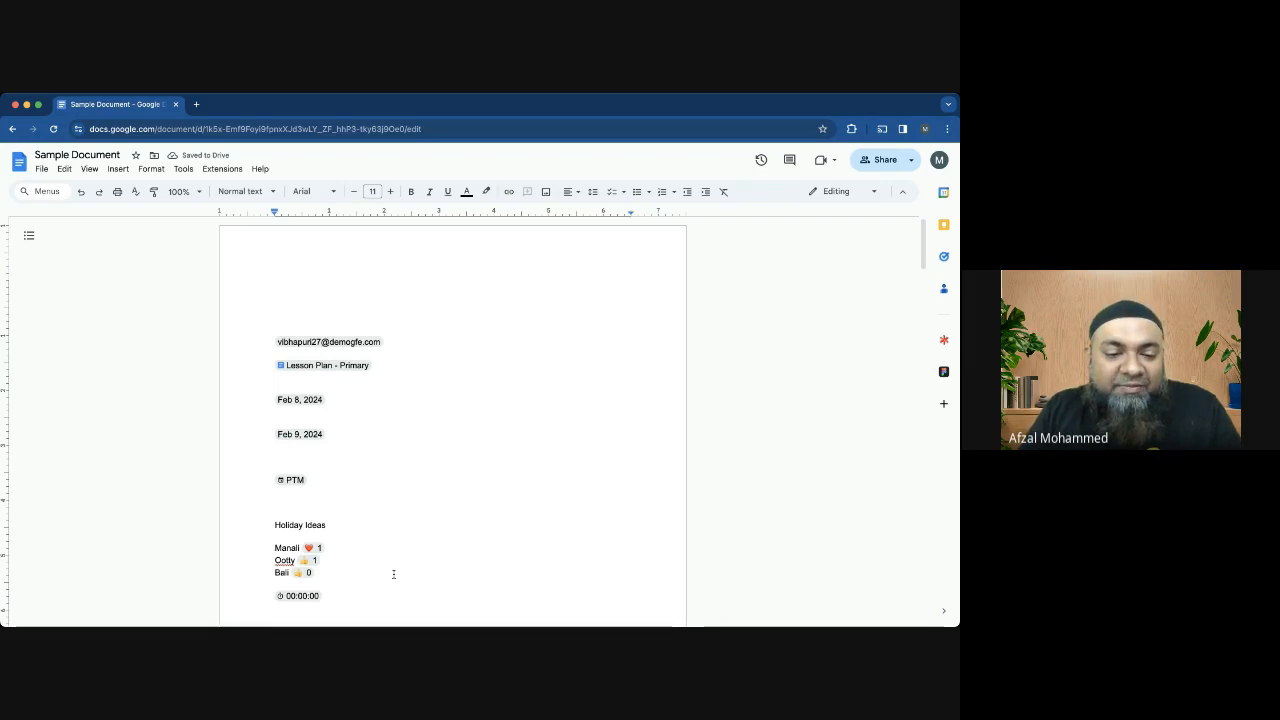
# Run the stopwatch chip, pausing it and resuming it once before stopping it
pyautogui.moveTo(303, 597)
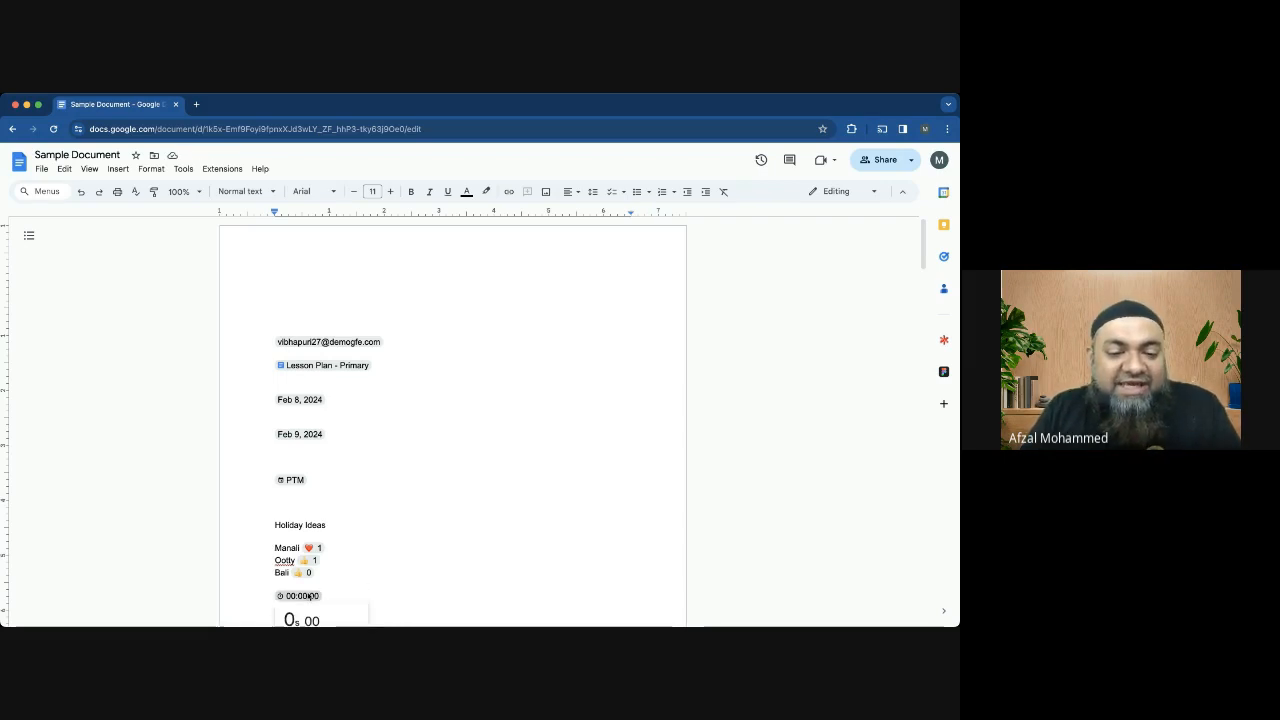
pyautogui.click(294, 620)
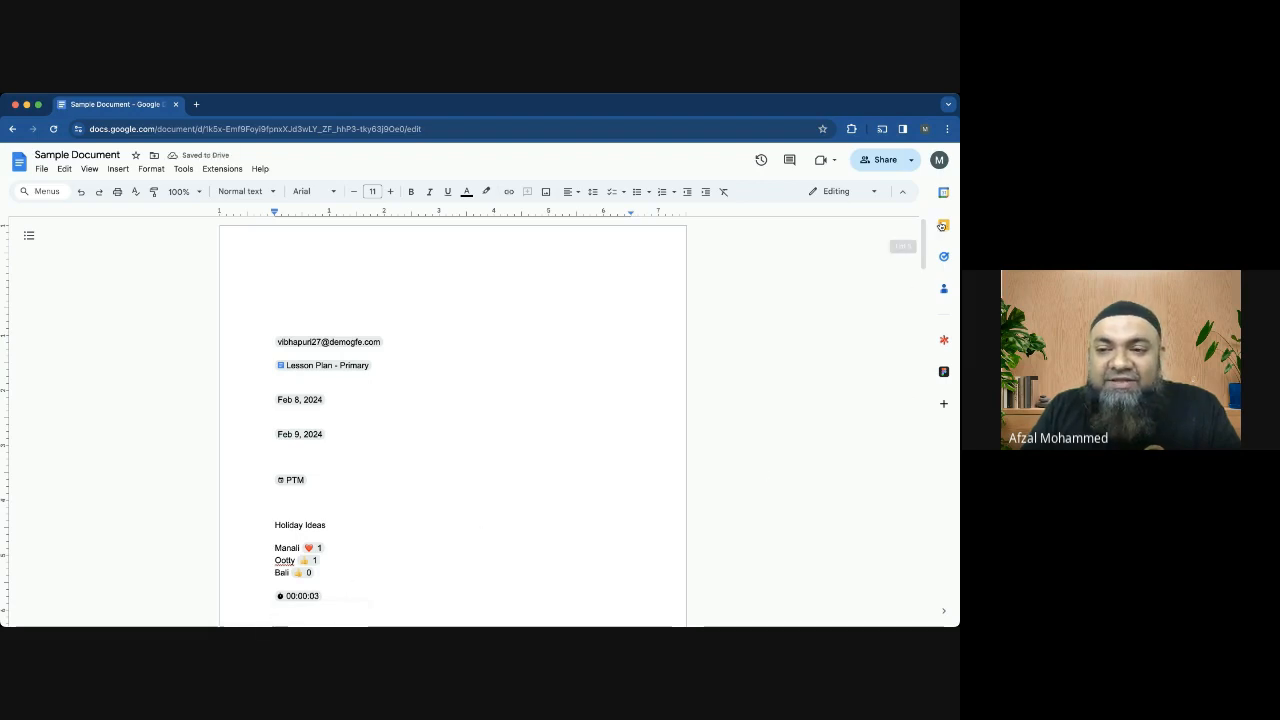
pyautogui.moveTo(922, 248); pyautogui.dragTo(922, 278)
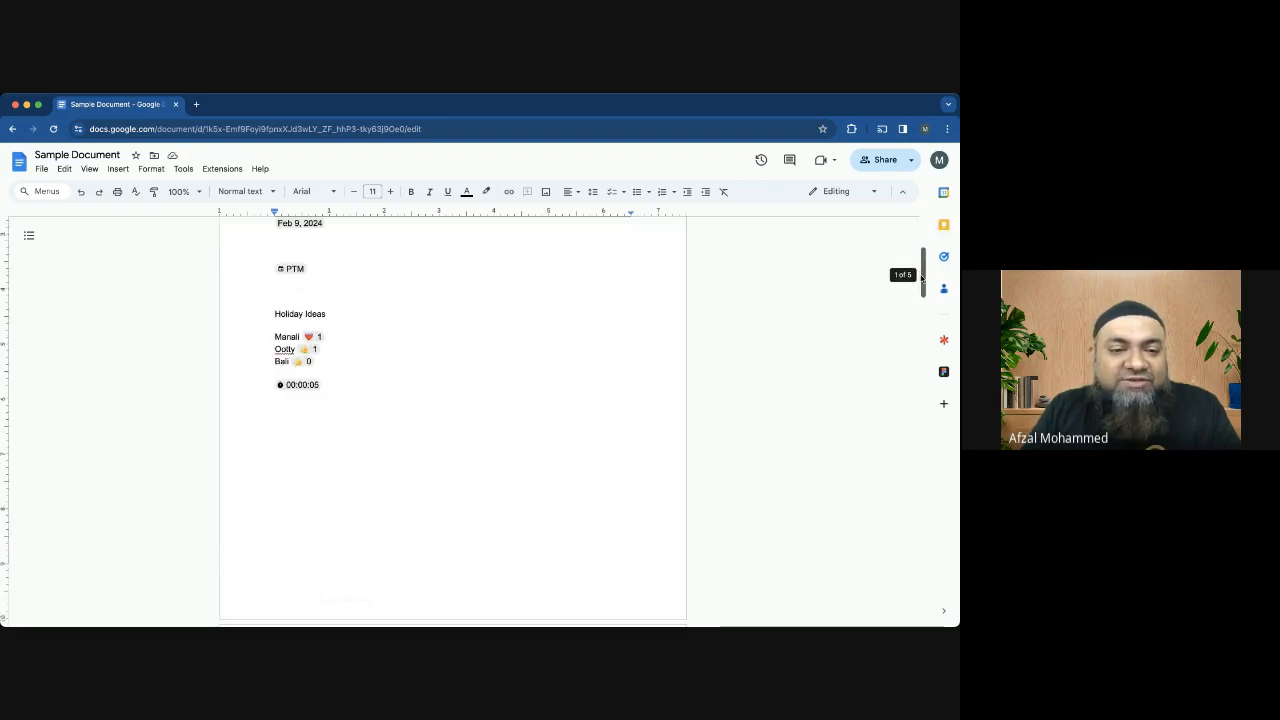
pyautogui.moveTo(302, 390)
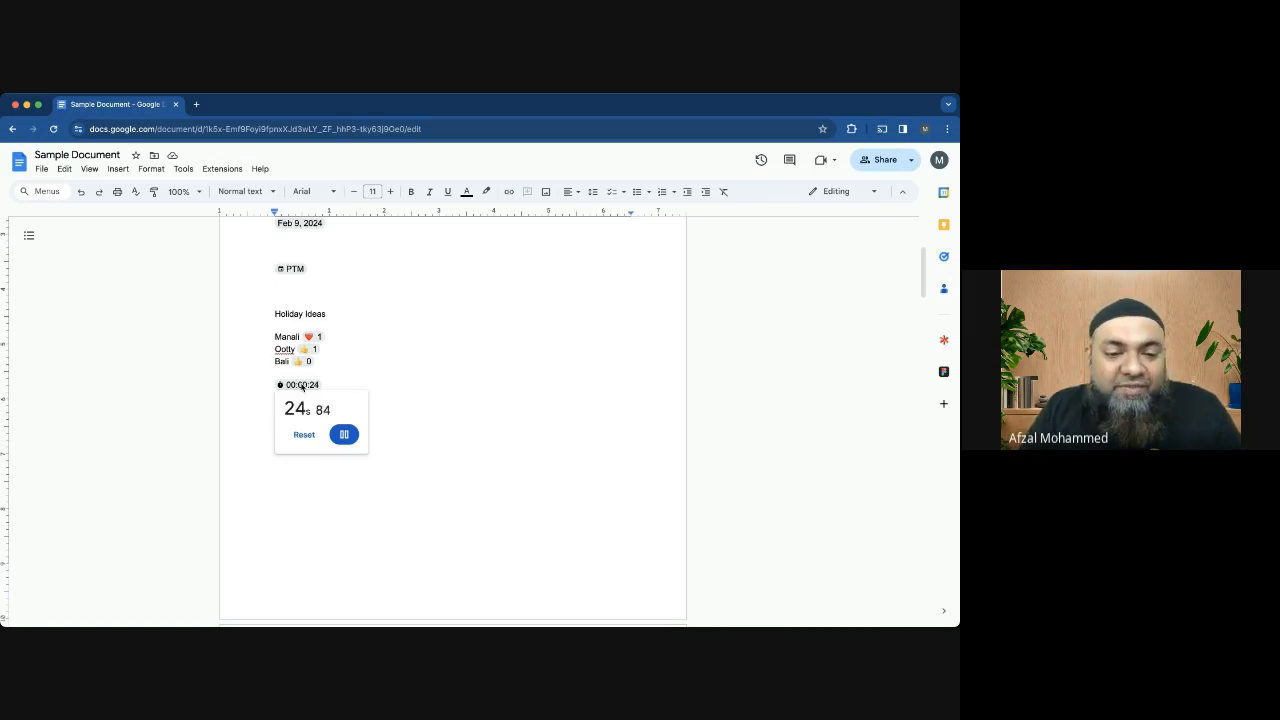
pyautogui.click(344, 434)
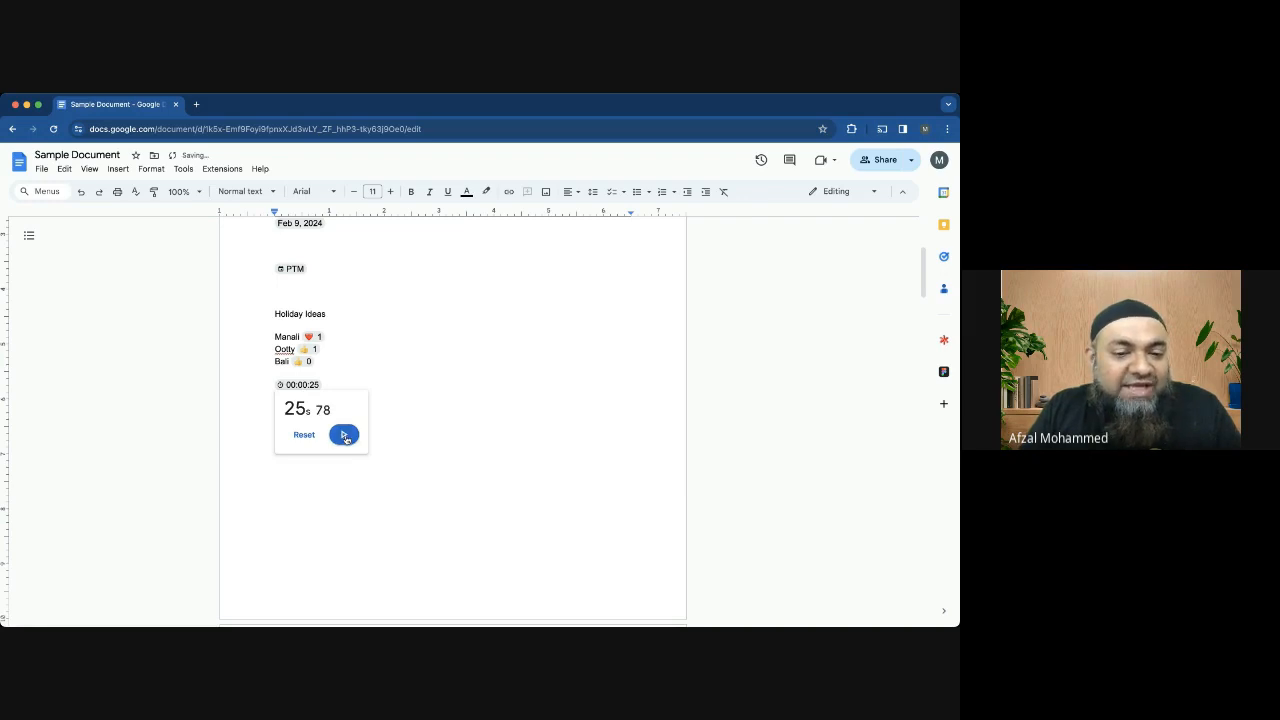
pyautogui.click(344, 434)
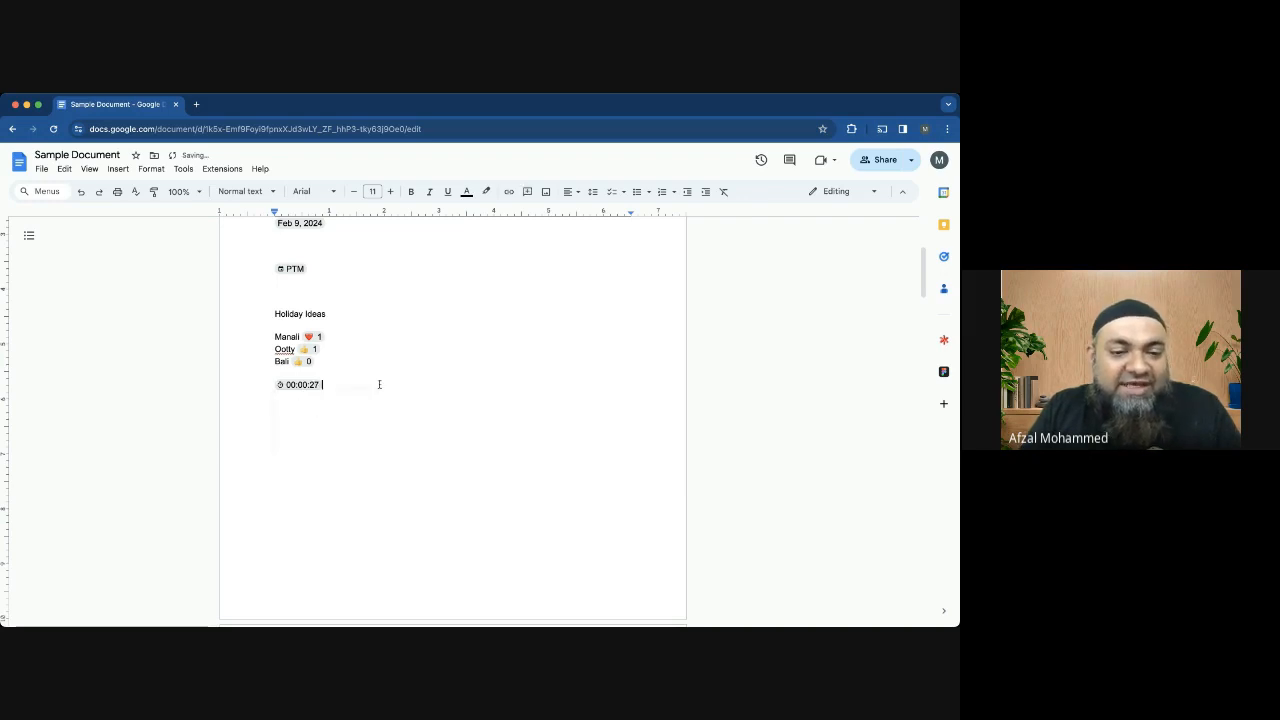
# Insert a timer chip below the stopwatch and start its 5-minute countdown
pyautogui.click(121, 170)
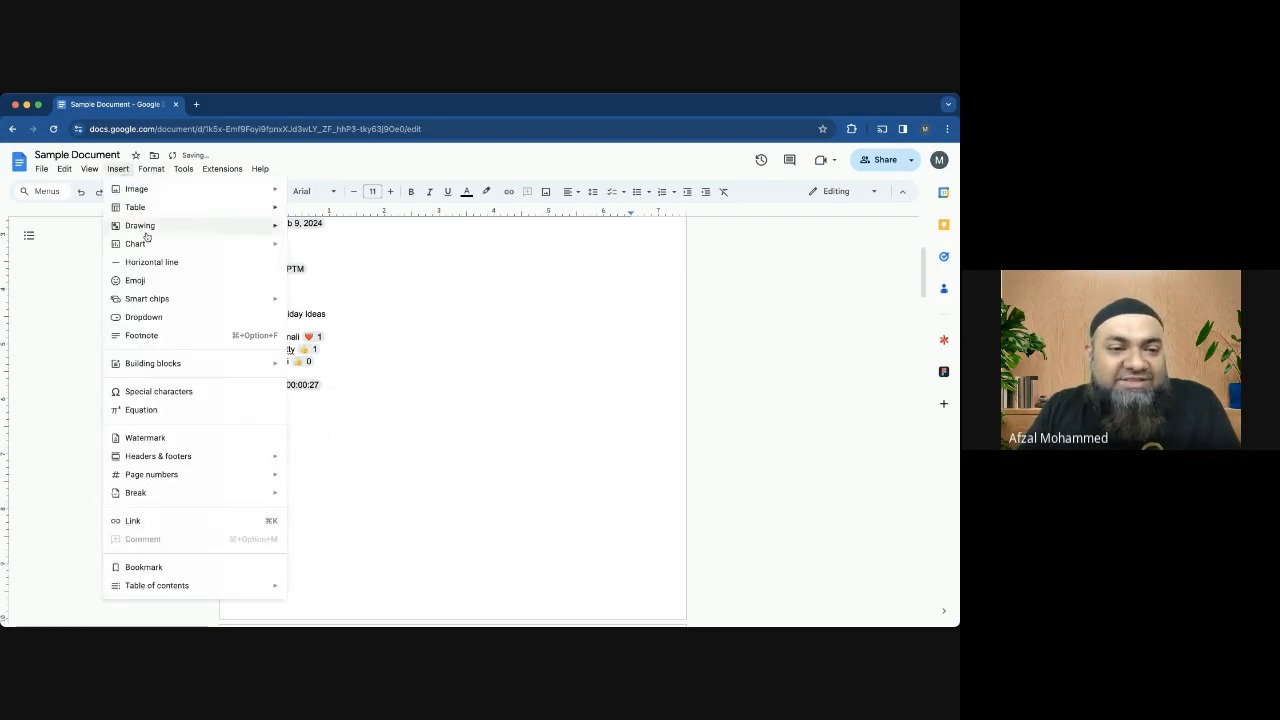
pyautogui.moveTo(167, 298)
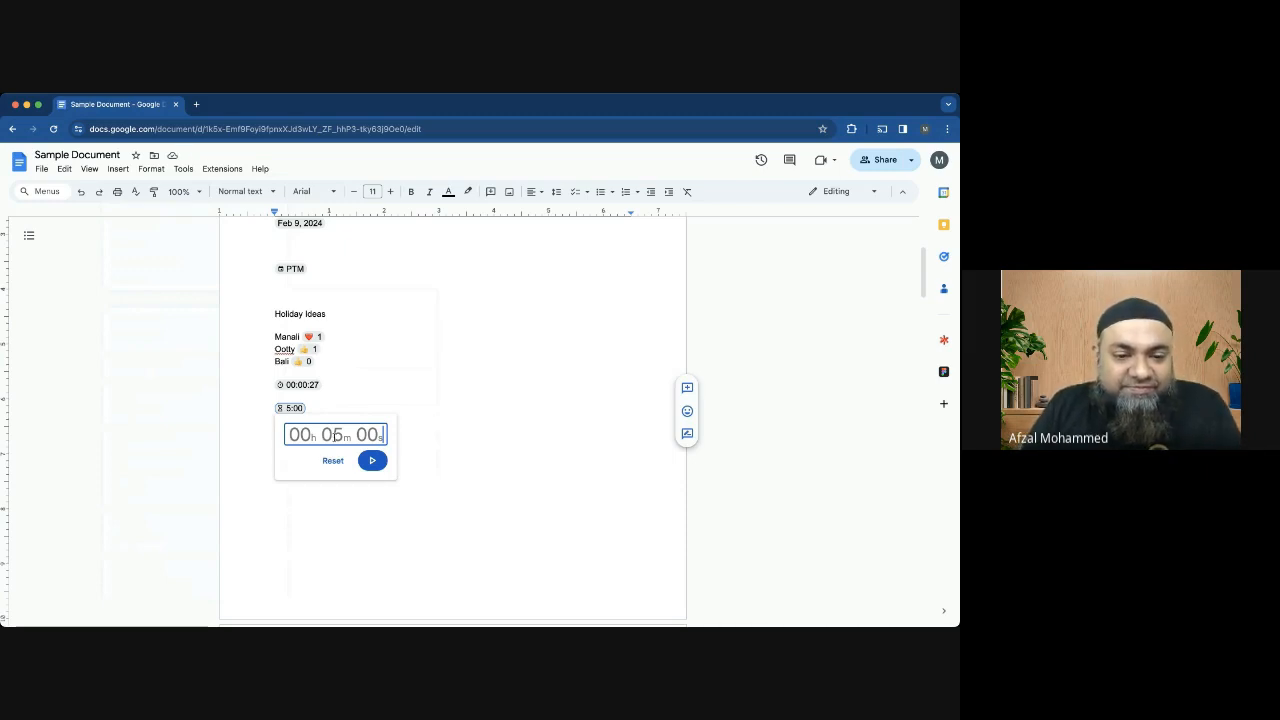
pyautogui.press('Return')
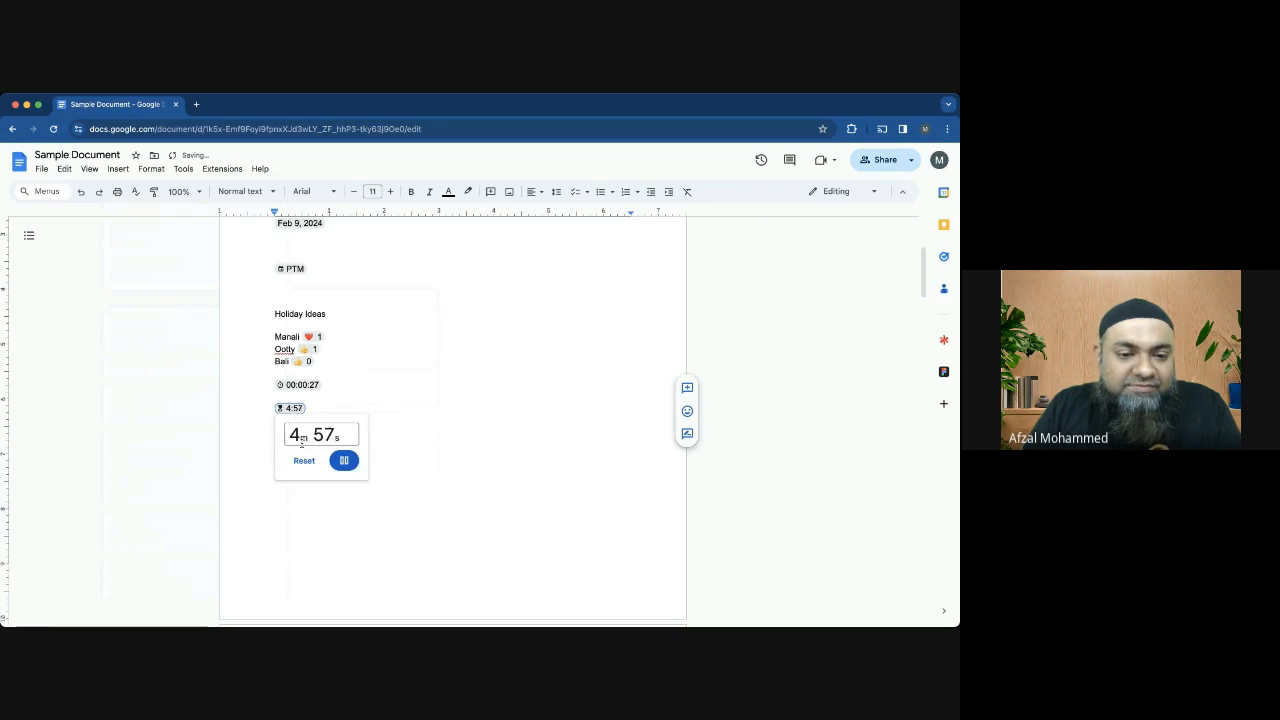
# Reset the timer chip and enter a duration of 3 minutes 00 seconds
pyautogui.click(305, 458)
pyautogui.click(306, 435)
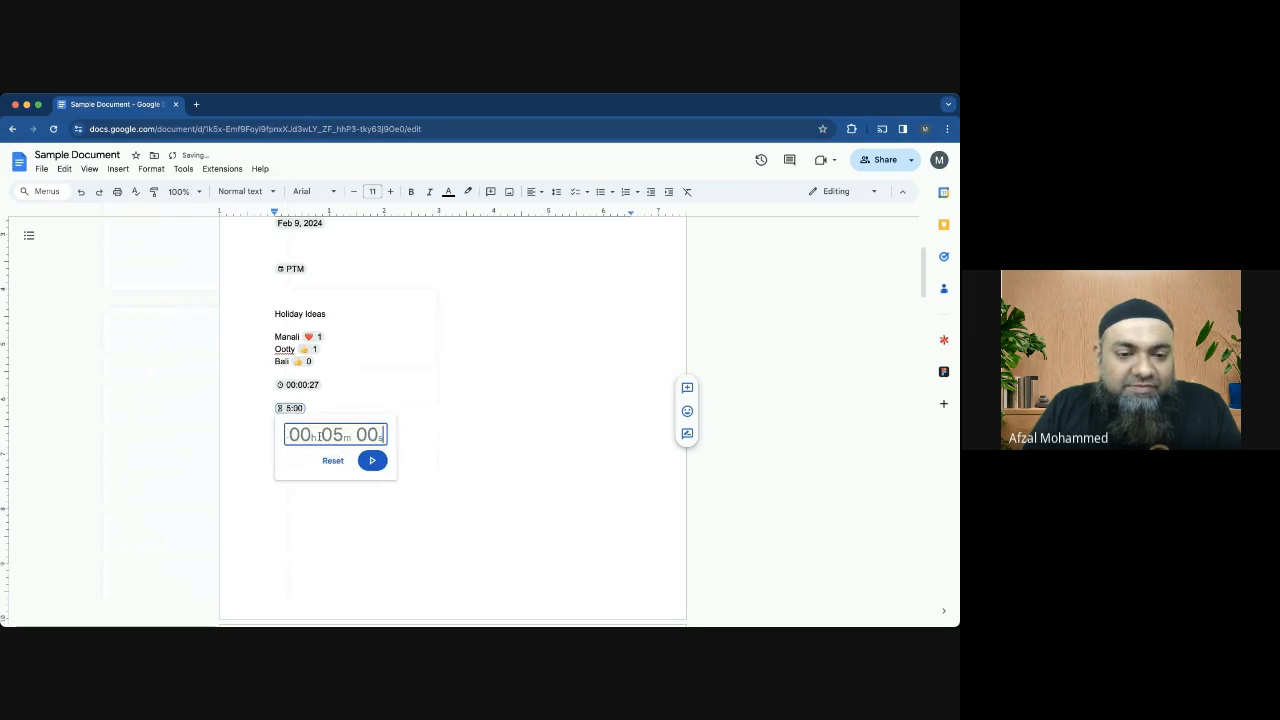
pyautogui.doubleClick(338, 435)
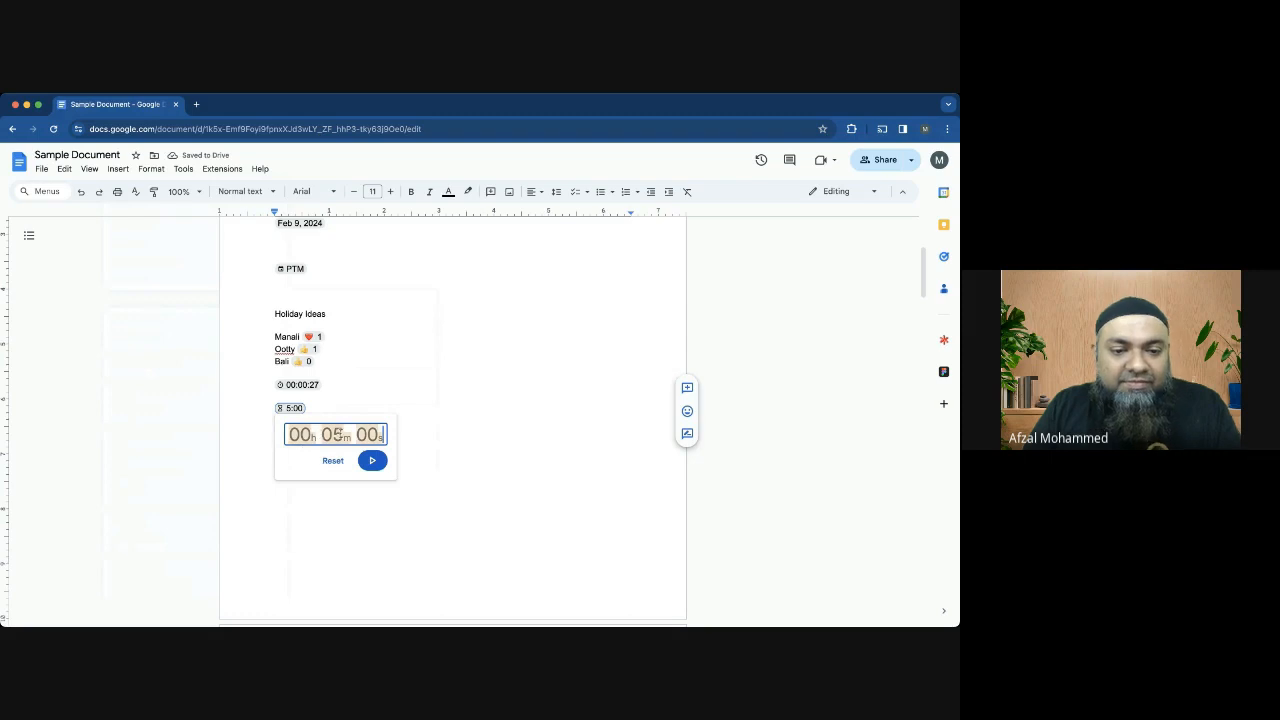
pyautogui.write('3m ')
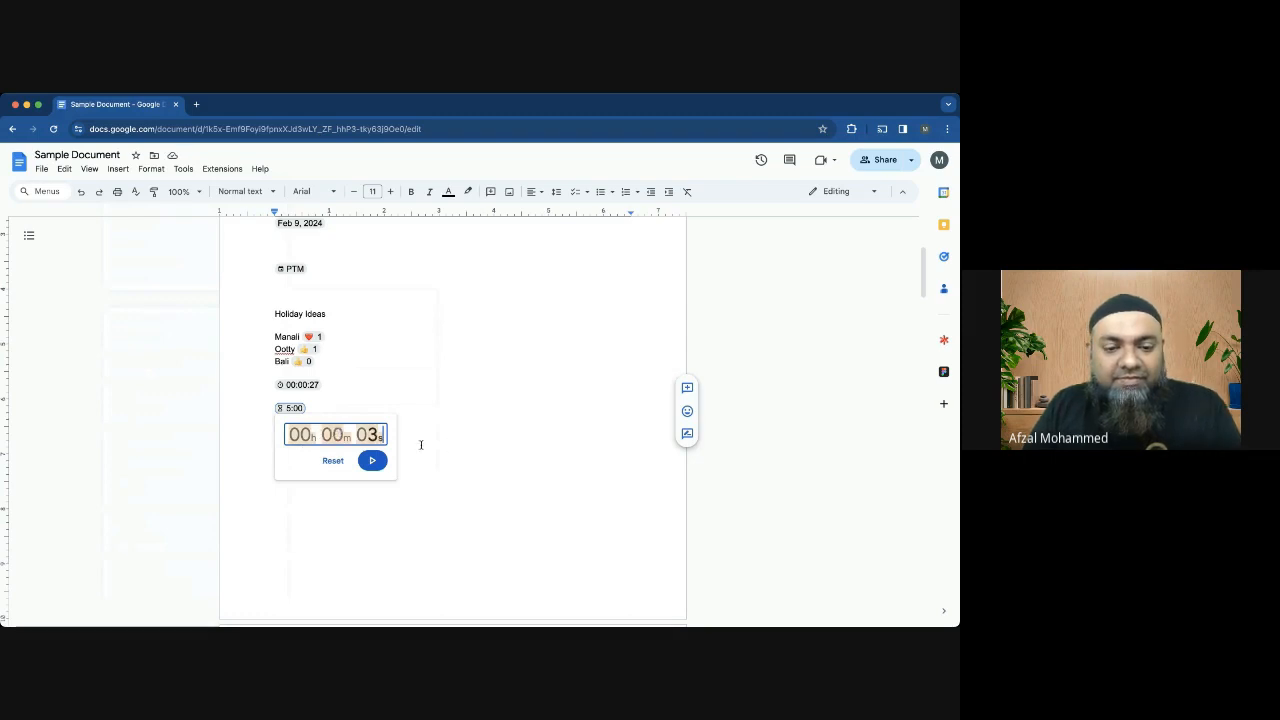
pyautogui.write('00')
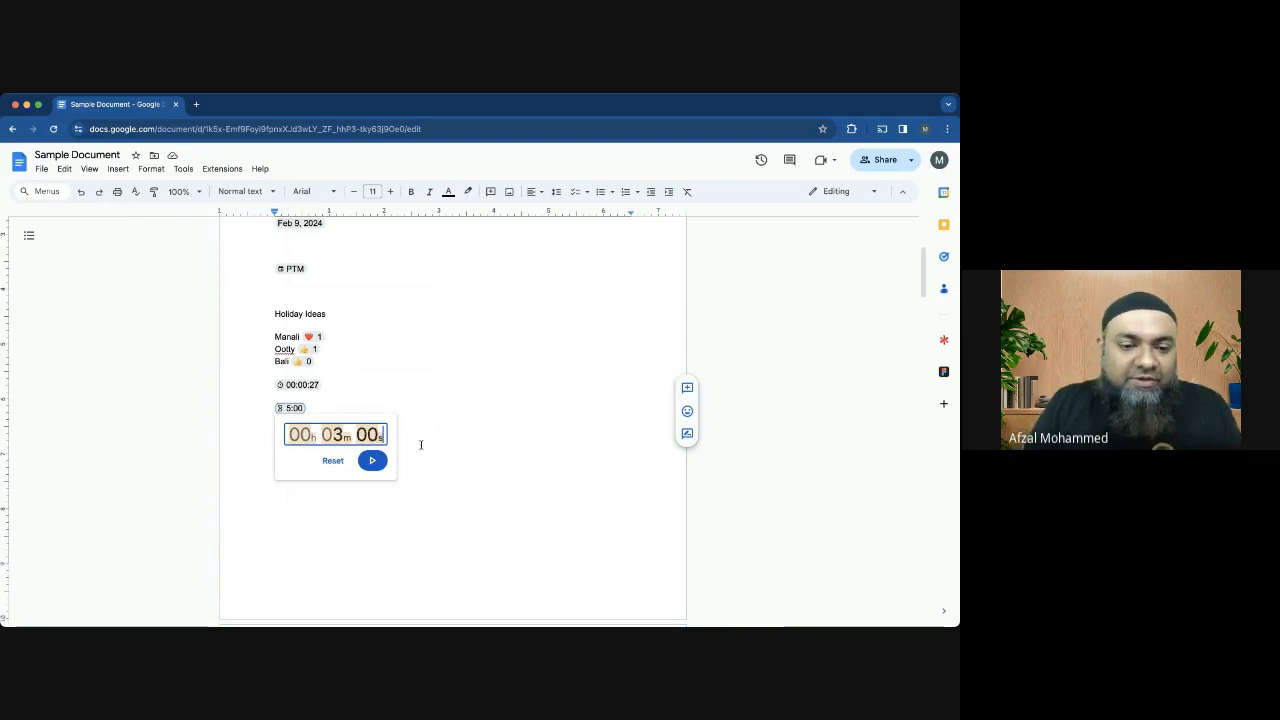
# Start the timer chip's 3-minute countdown and return to the document body
pyautogui.click(372, 461)
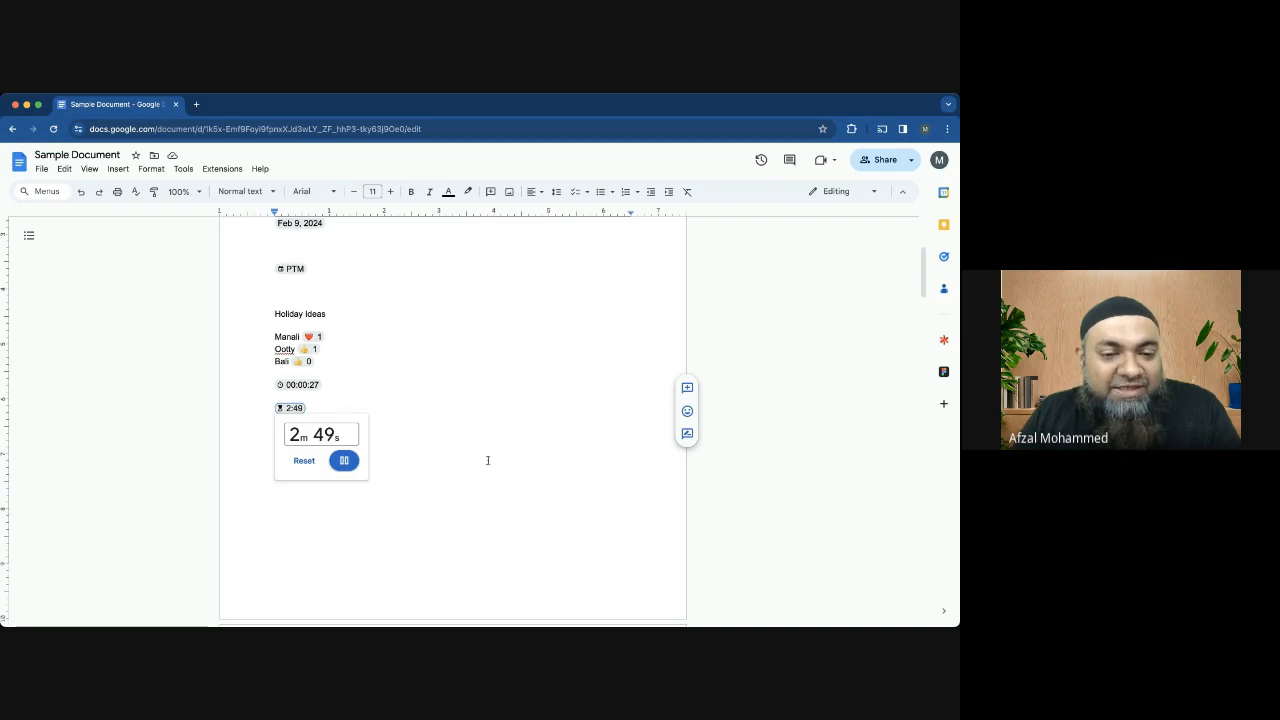
pyautogui.click(489, 460)
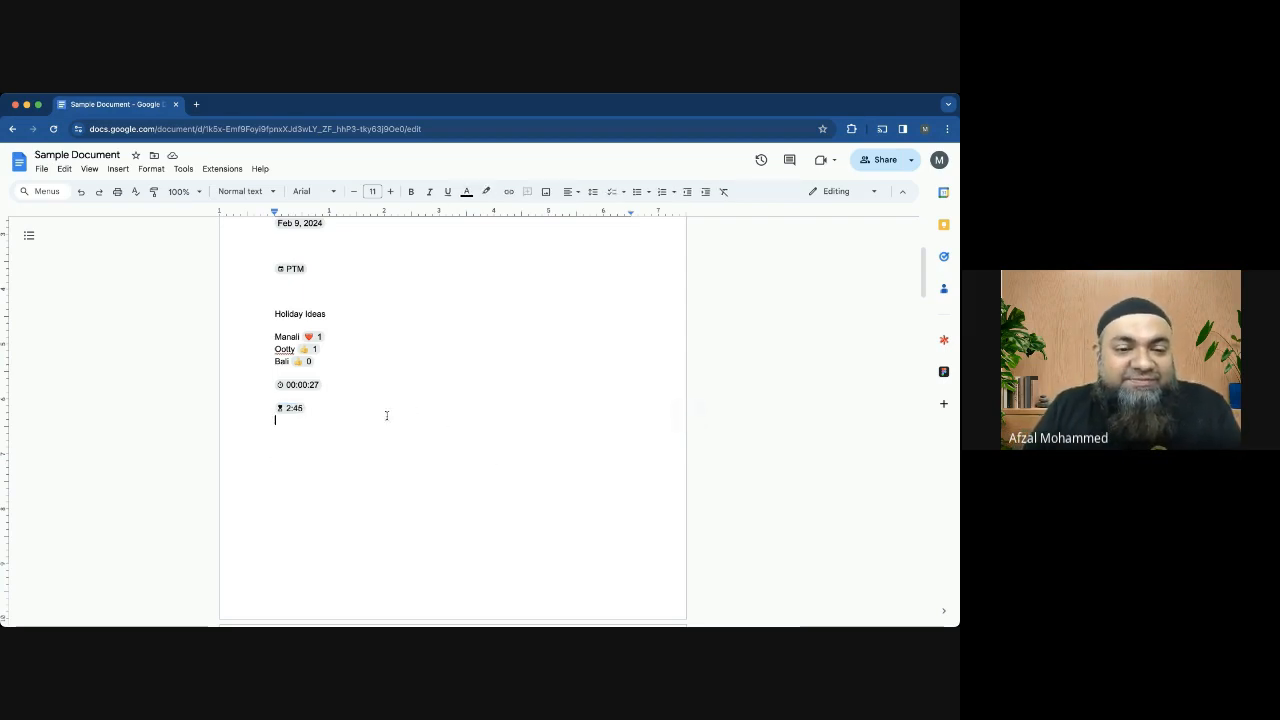
# Insert a new variable chip named Child Name on a line below the timer chip
pyautogui.click(376, 438)
pyautogui.click(118, 169)
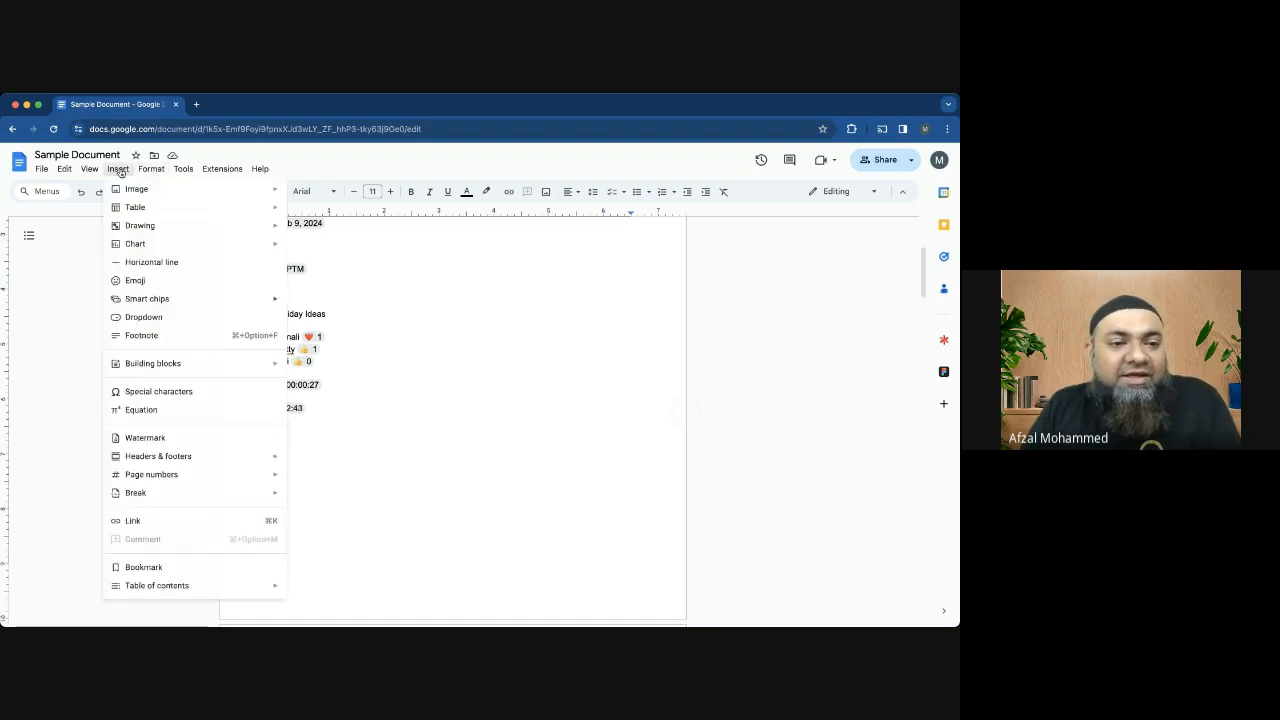
pyautogui.moveTo(183, 300)
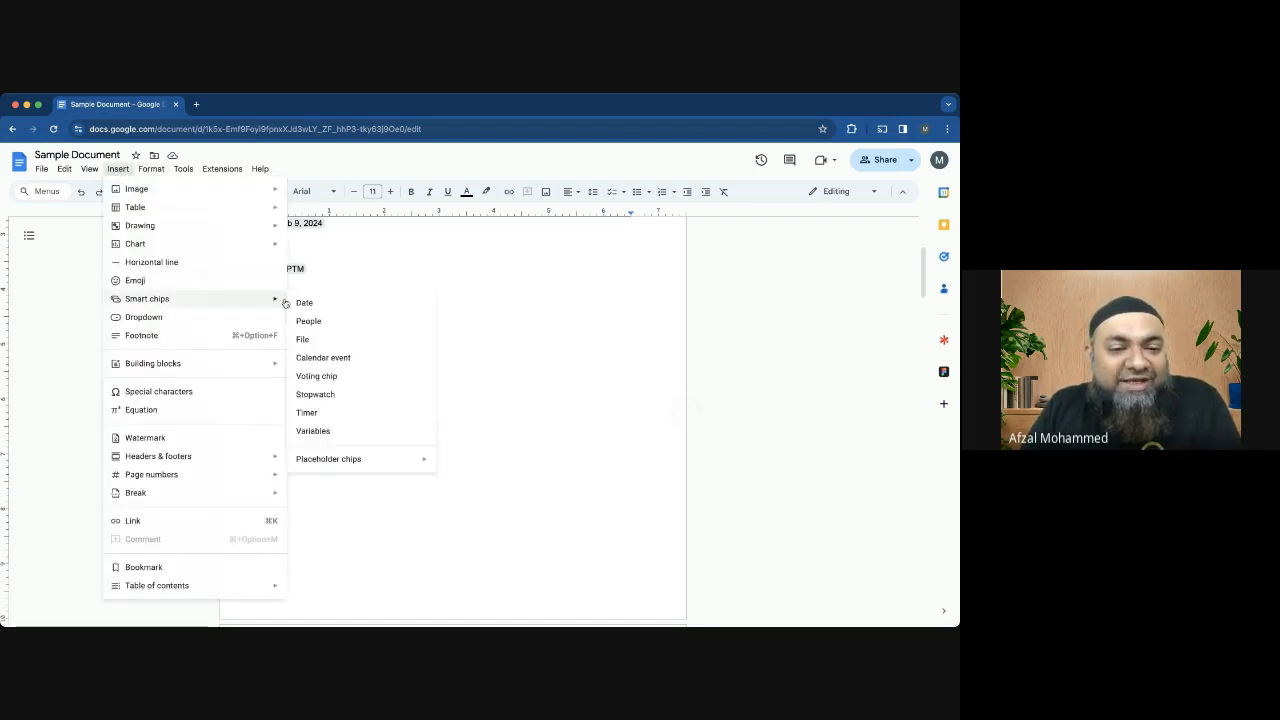
pyautogui.click(336, 433)
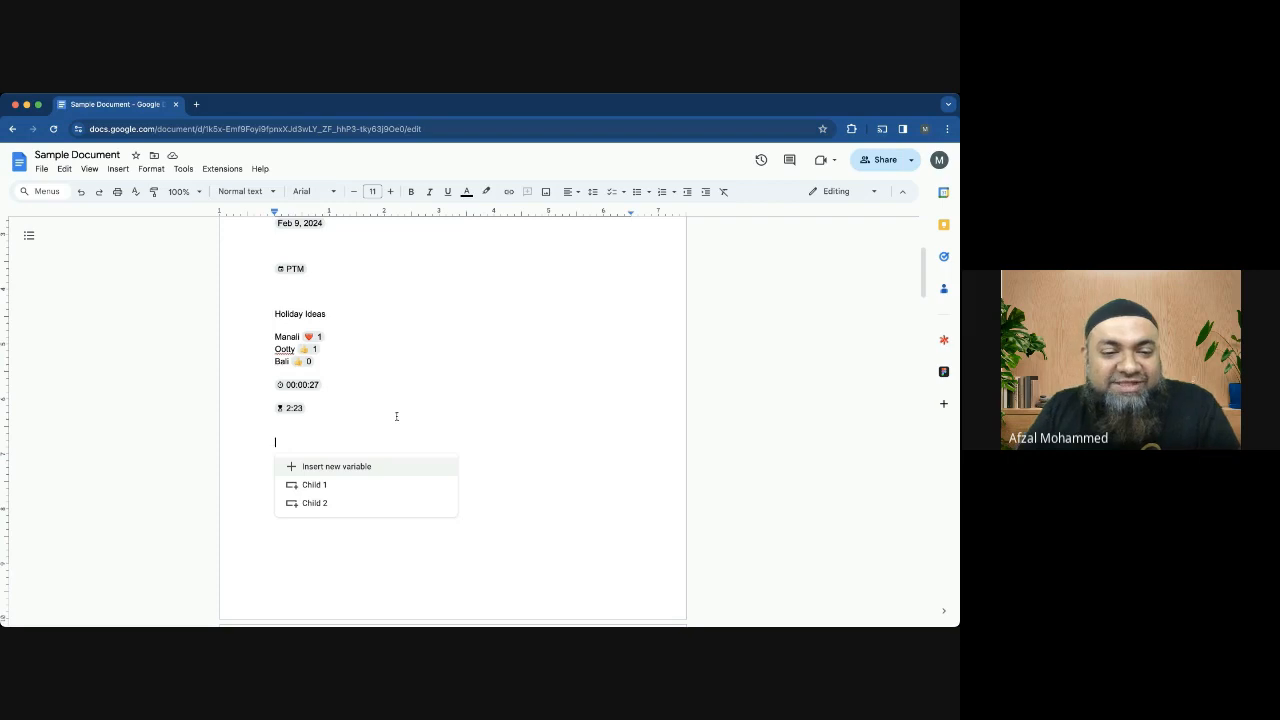
pyautogui.click(334, 468)
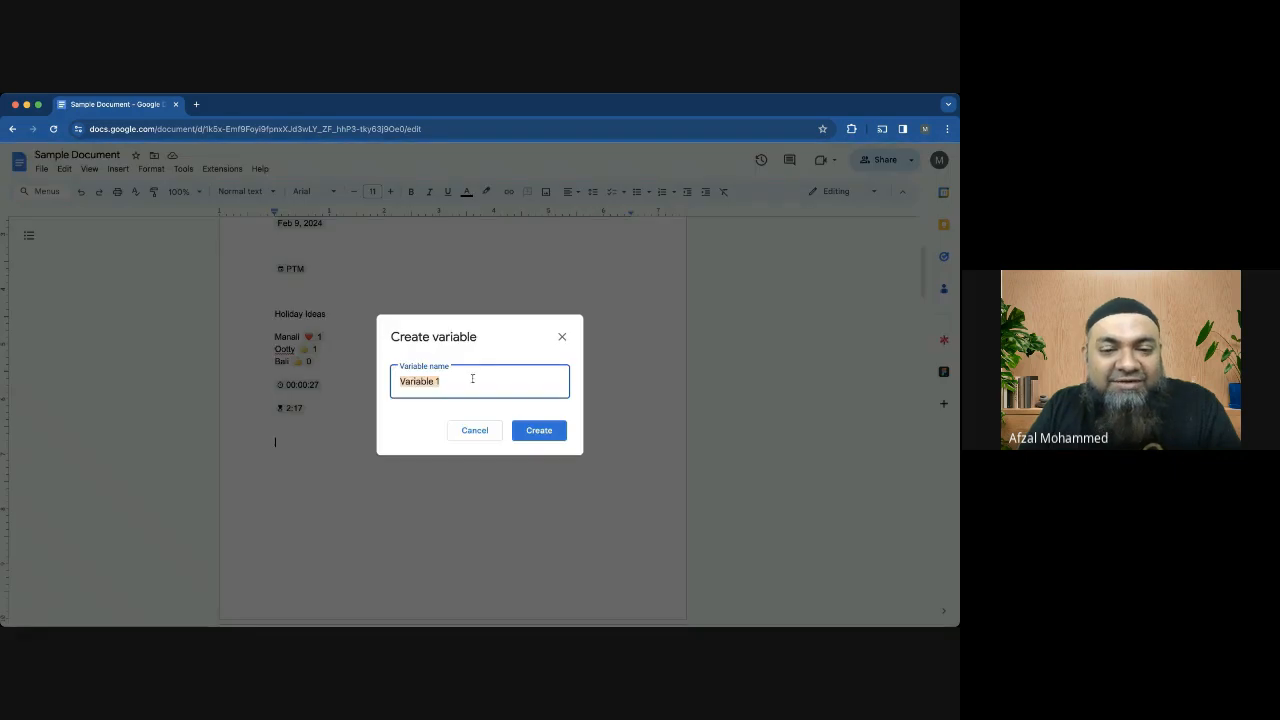
pyautogui.write('Ch')
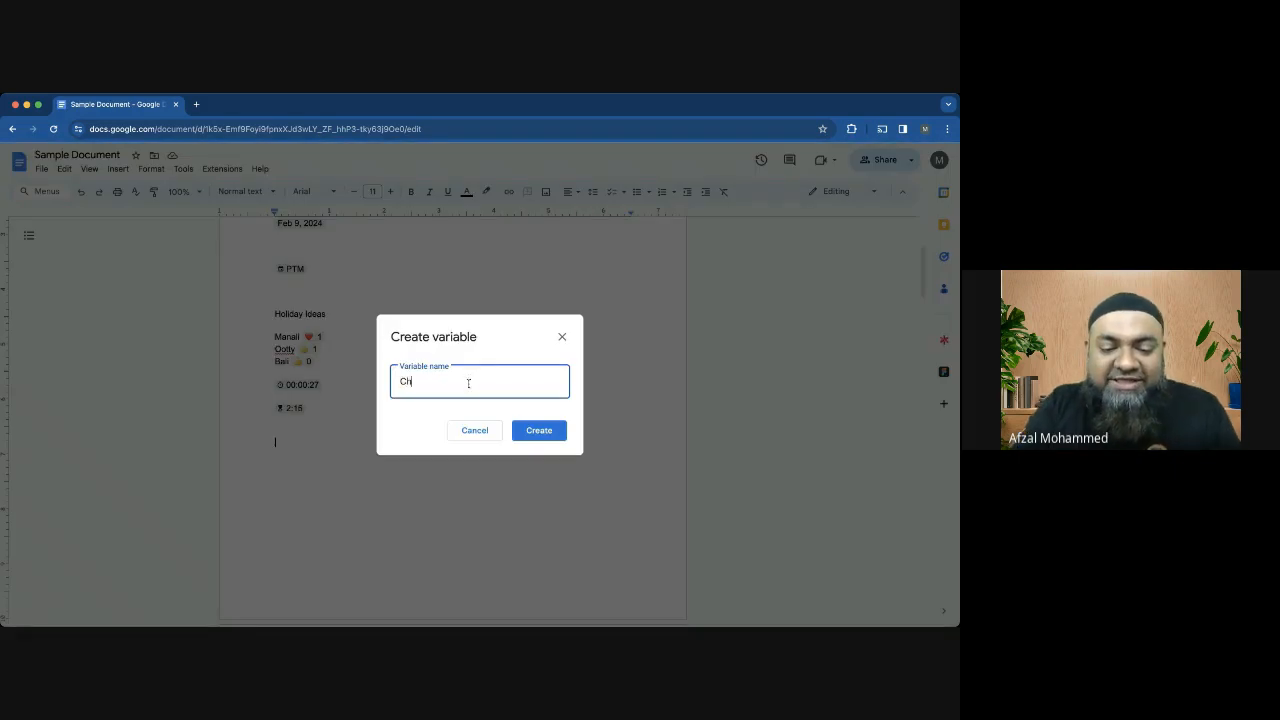
pyautogui.write('i')
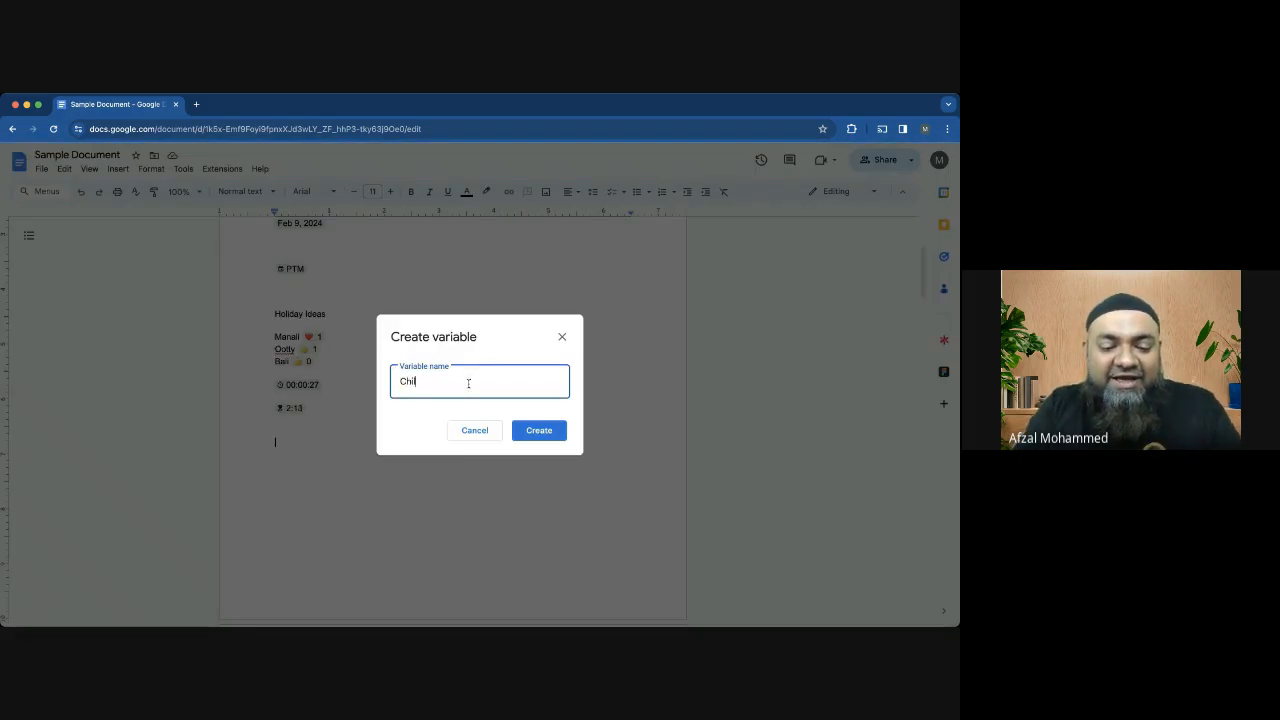
pyautogui.write('ld ')
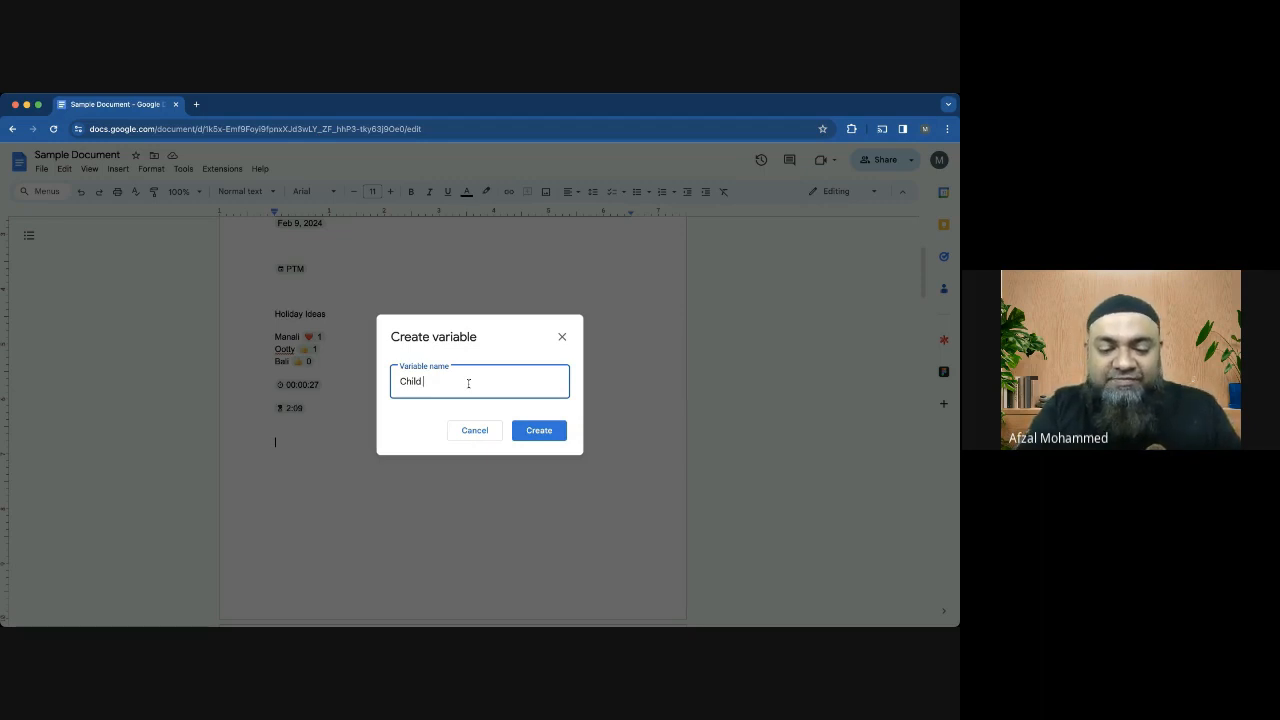
pyautogui.write('Name')
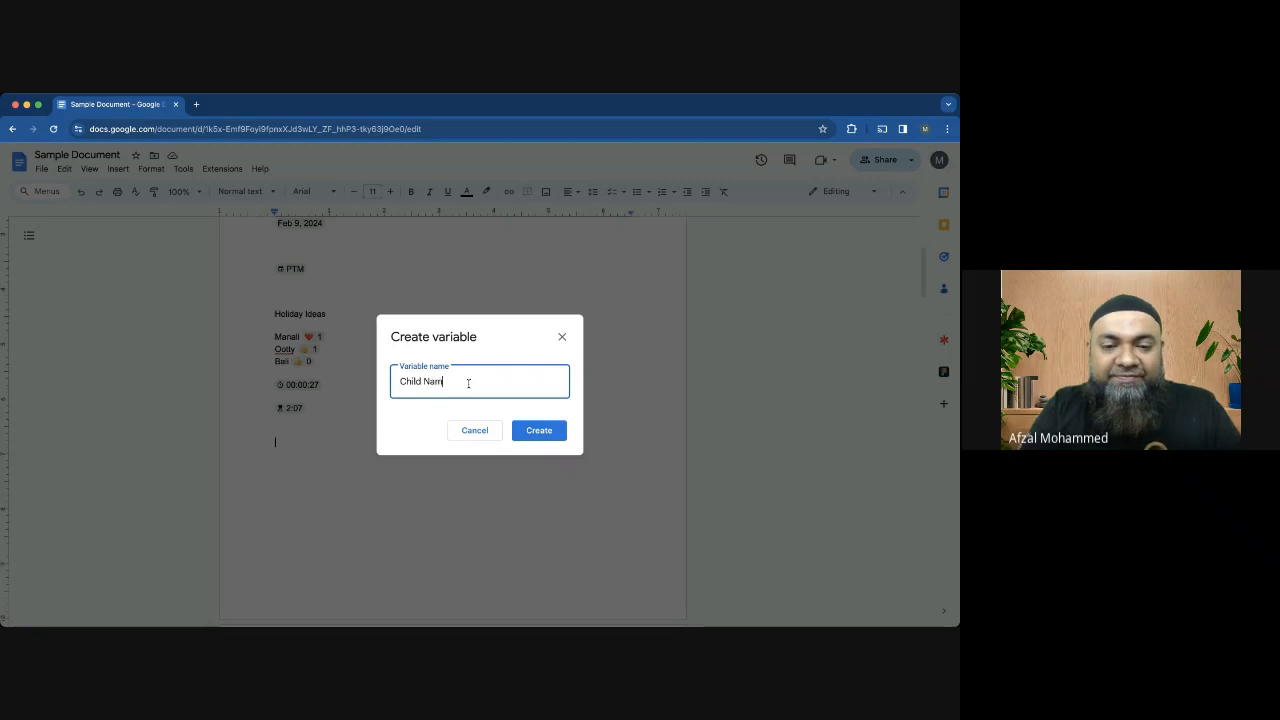
pyautogui.click(540, 431)
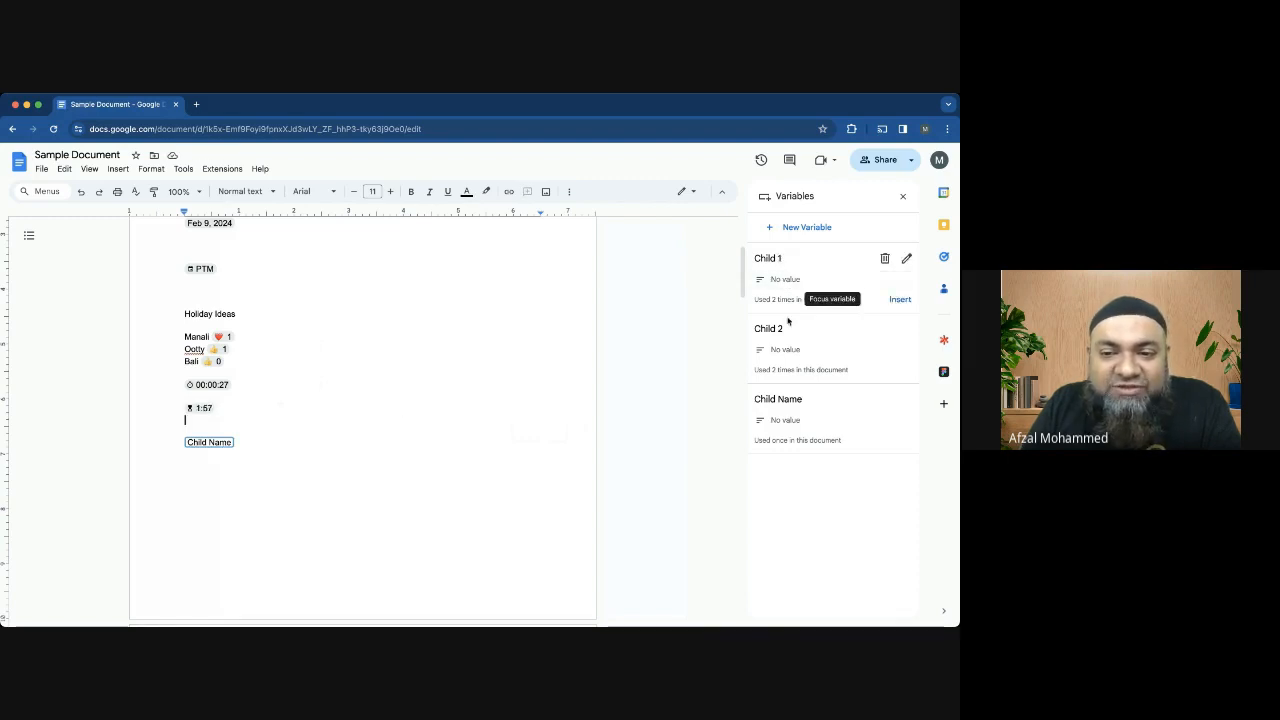
# In the paragraph about two best friends, set the Child 1 variable to the first child's name
pyautogui.scroll(-10, 600, 326)
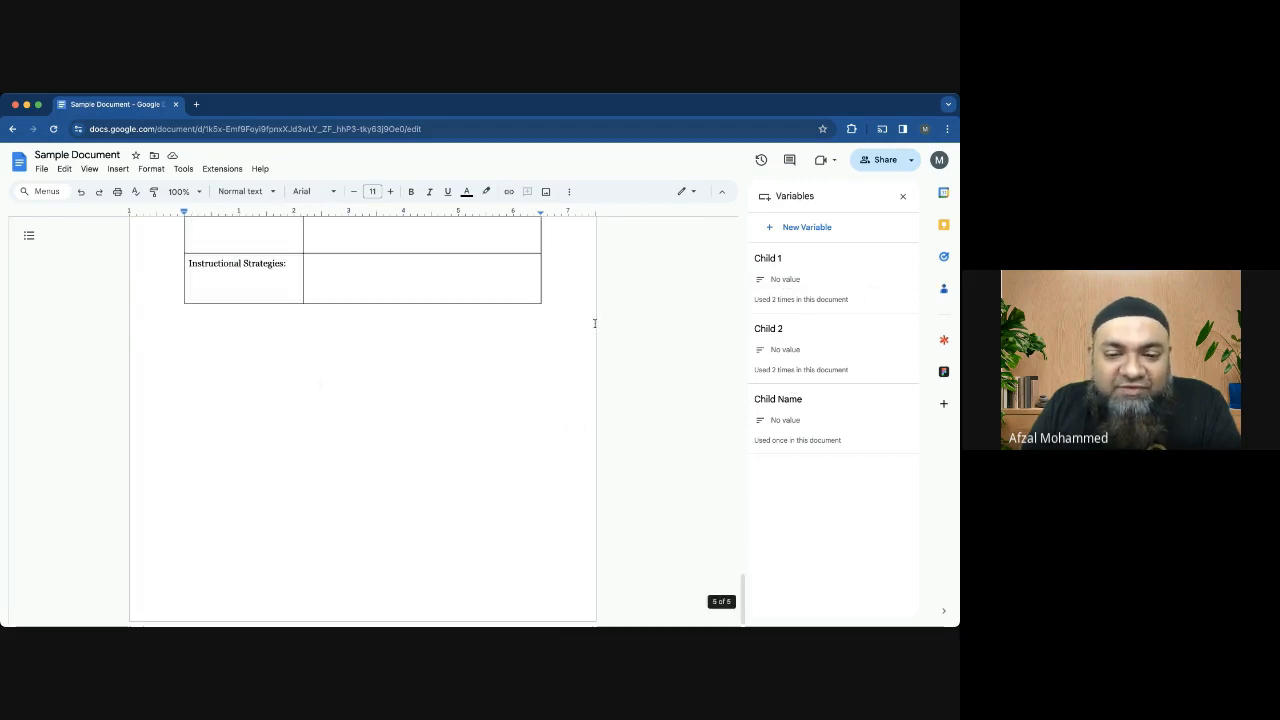
pyautogui.scroll(8, 594, 324)
pyautogui.scroll(3, 592, 327)
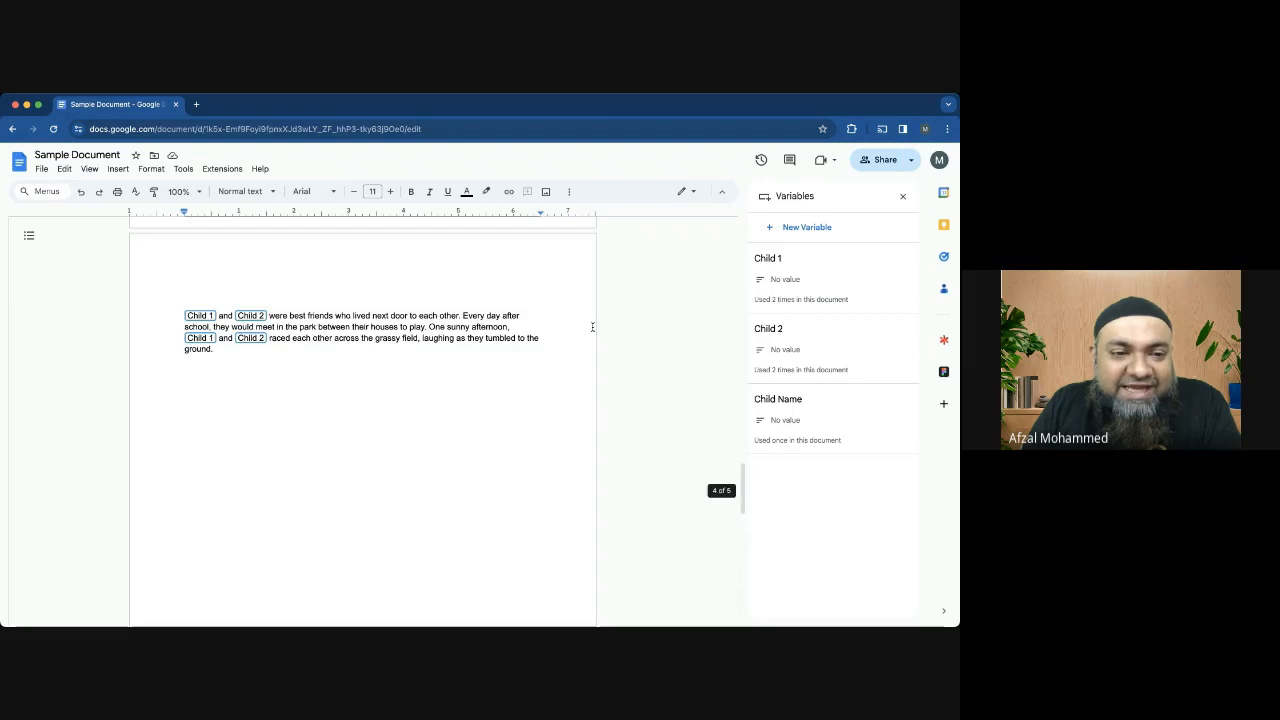
pyautogui.moveTo(170, 310); pyautogui.dragTo(240, 352)
pyautogui.click(349, 364)
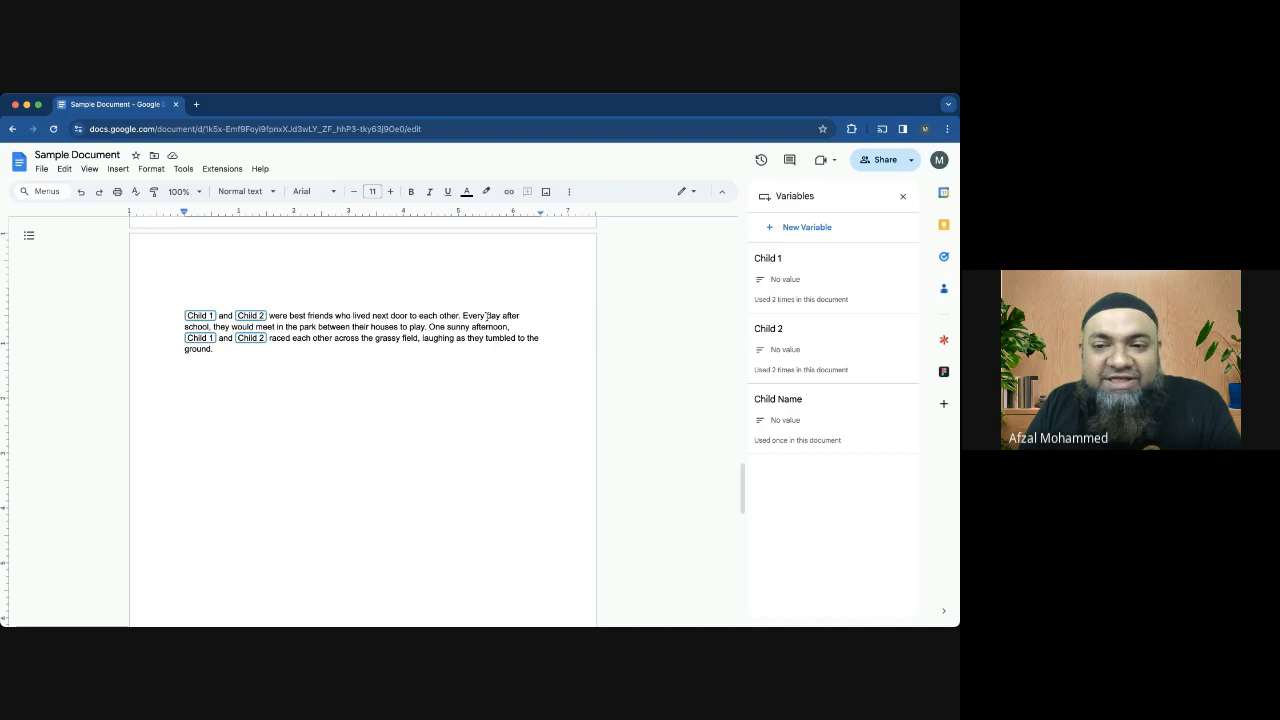
pyautogui.click(781, 282)
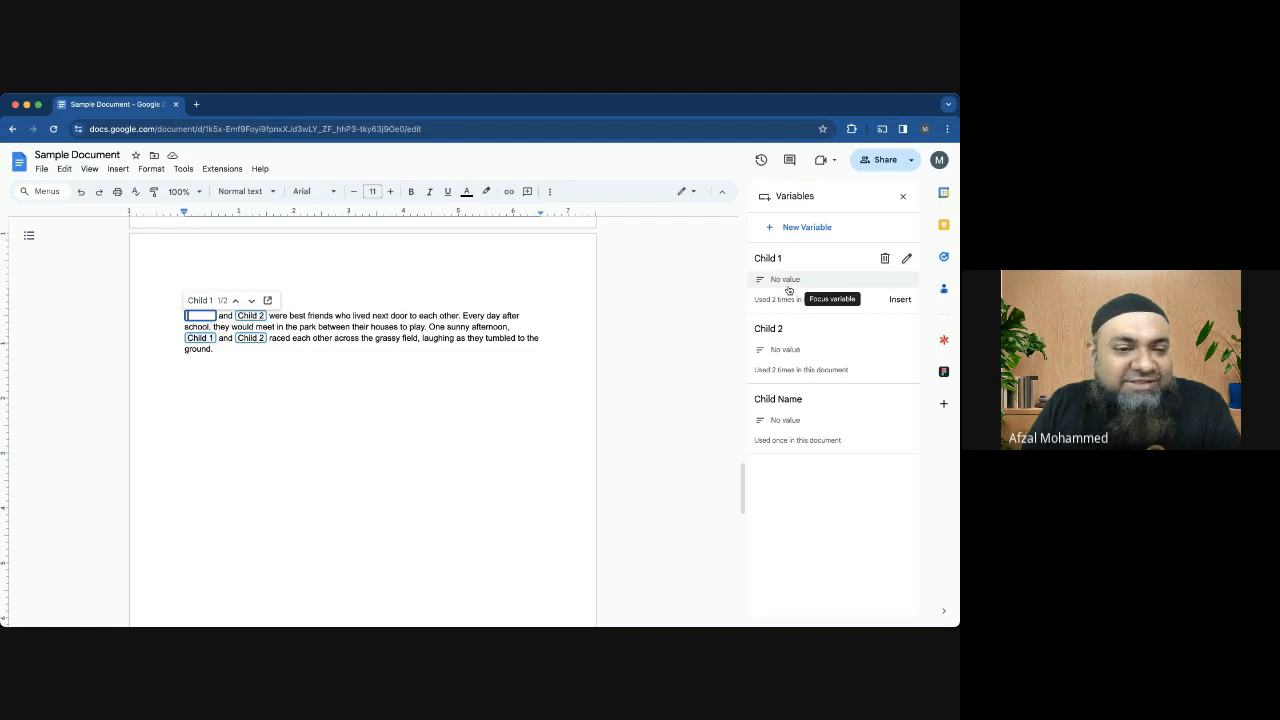
pyautogui.write('Manu')
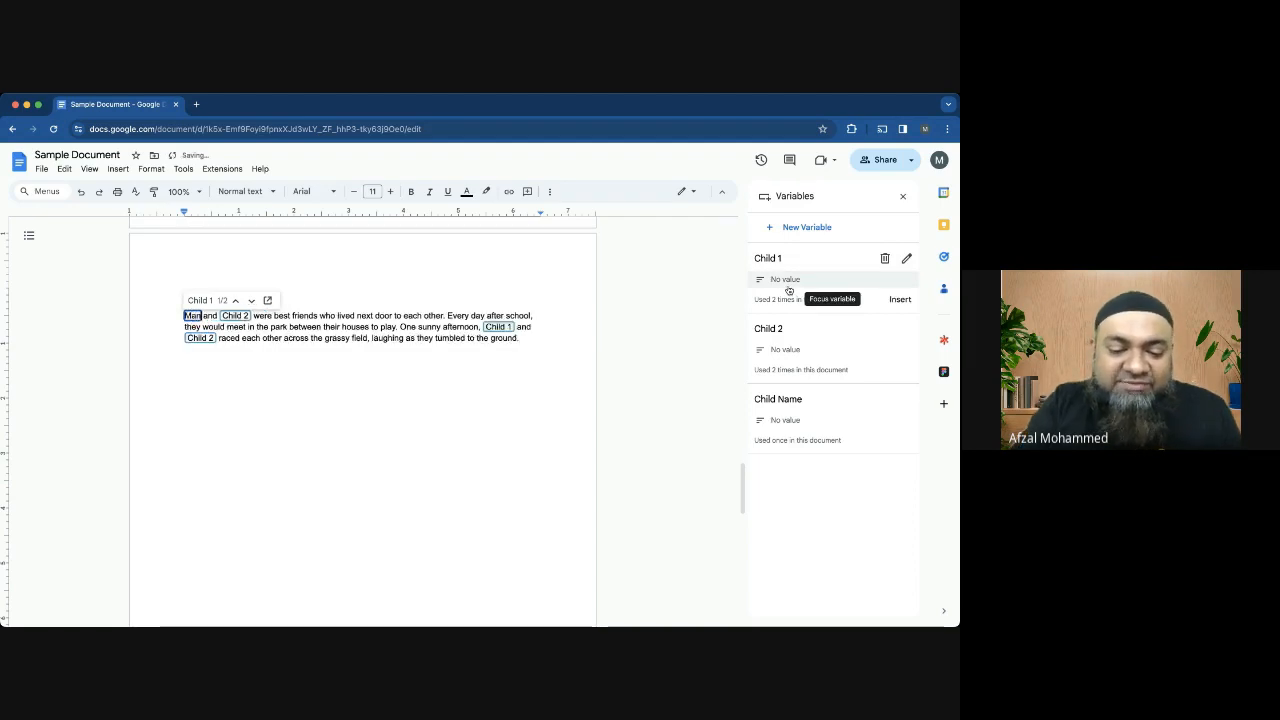
# Set the Child 2 variable in the best-friends paragraph to the second child's name
pyautogui.click(240, 317)
pyautogui.write('S')
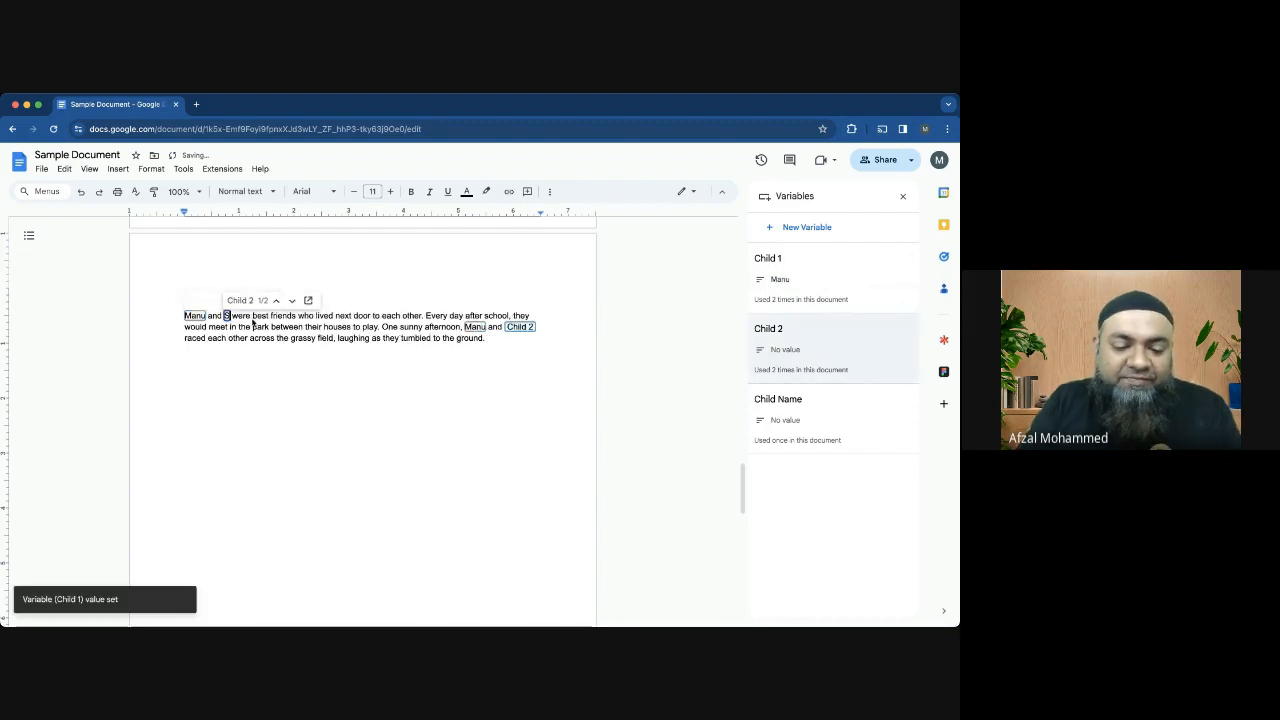
pyautogui.write('agar')
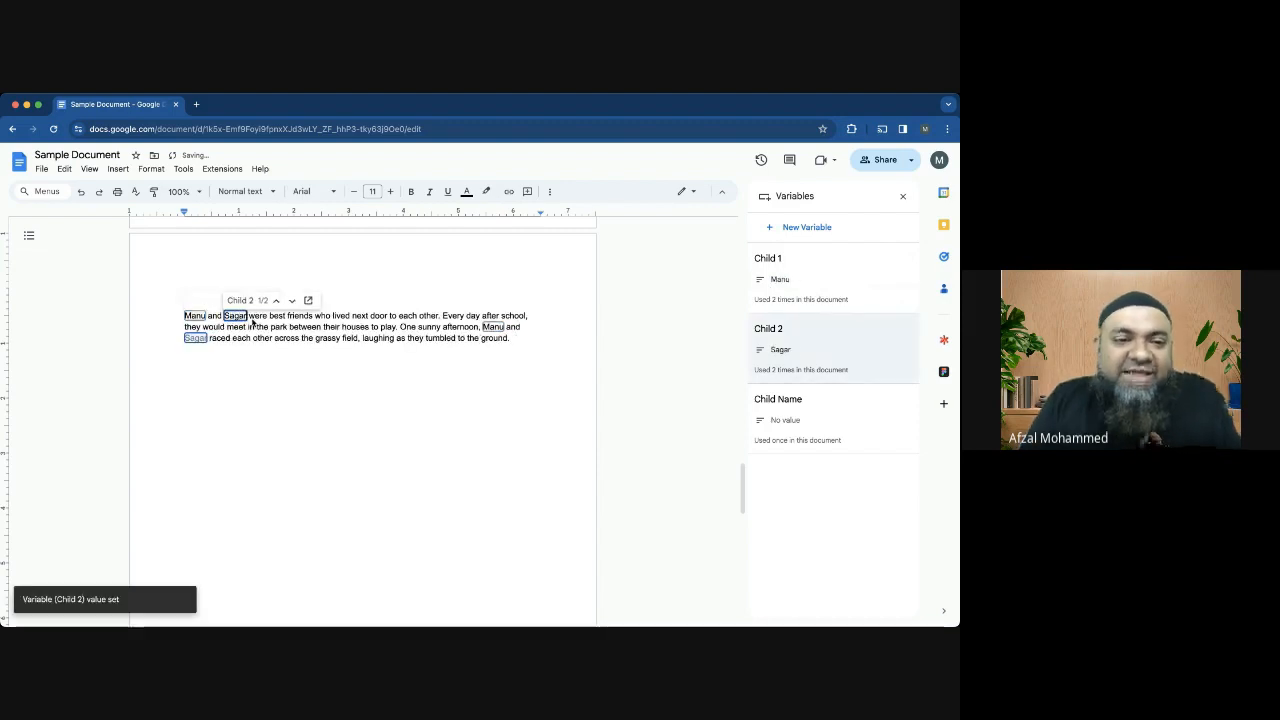
pyautogui.click(360, 407)
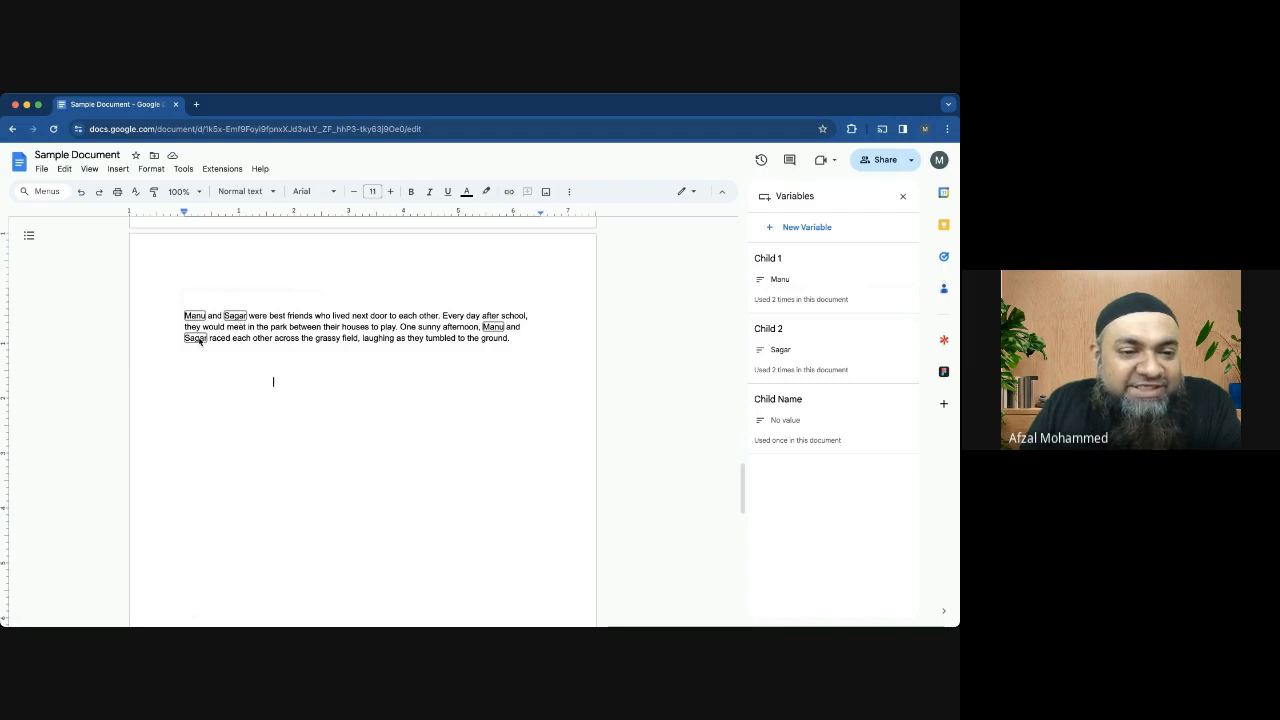
pyautogui.doubleClick(273, 351)
pyautogui.doubleClick(381, 416)
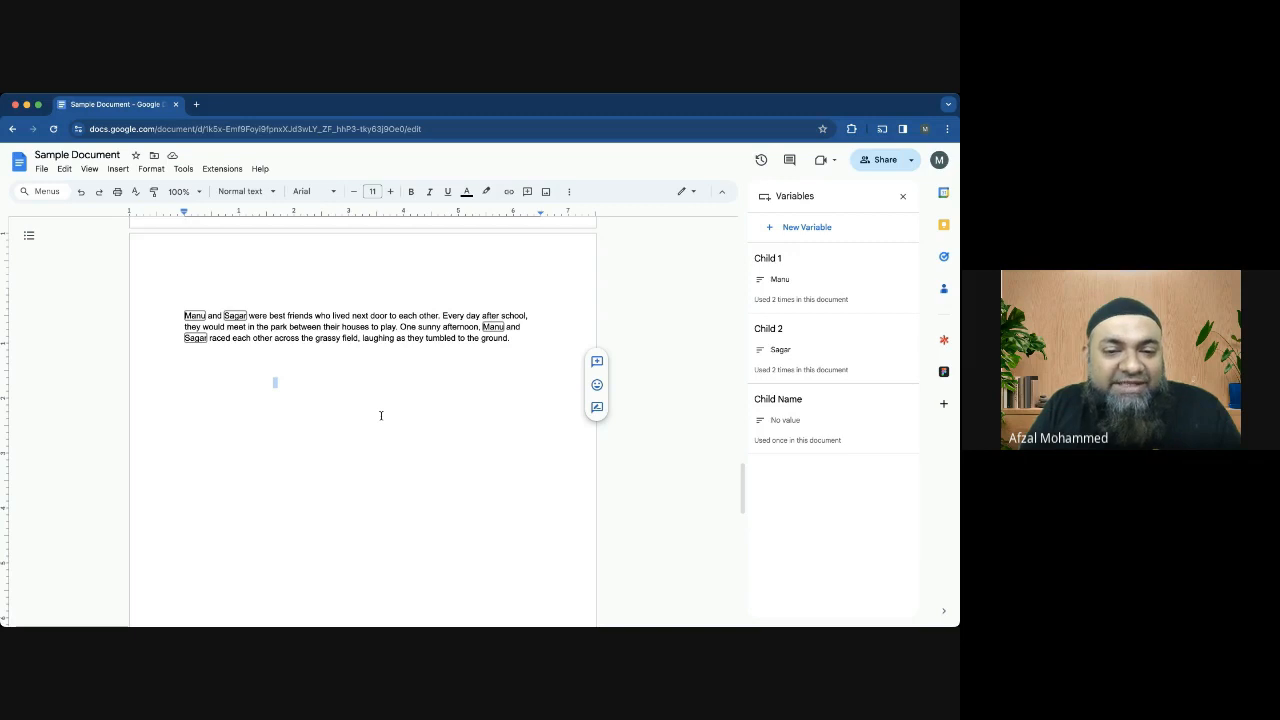
pyautogui.click(331, 411)
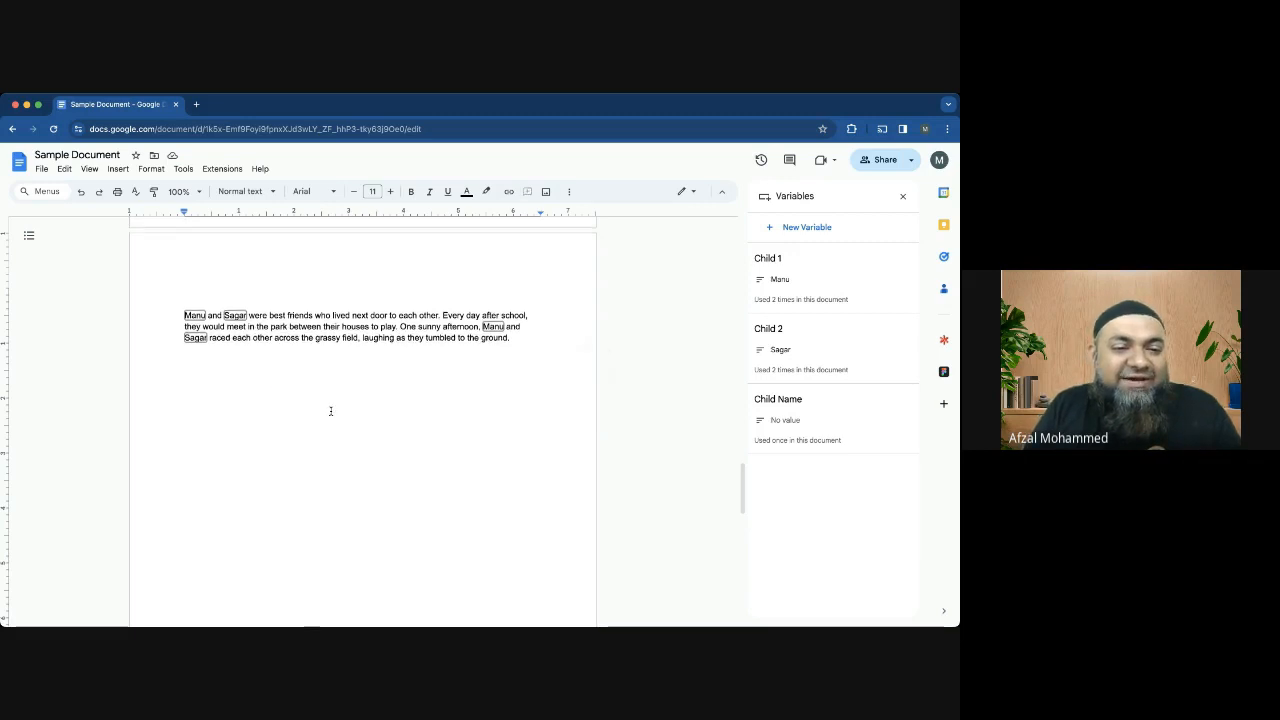
pyautogui.scroll(-4, 331, 411)
pyautogui.scroll(4, 274, 374)
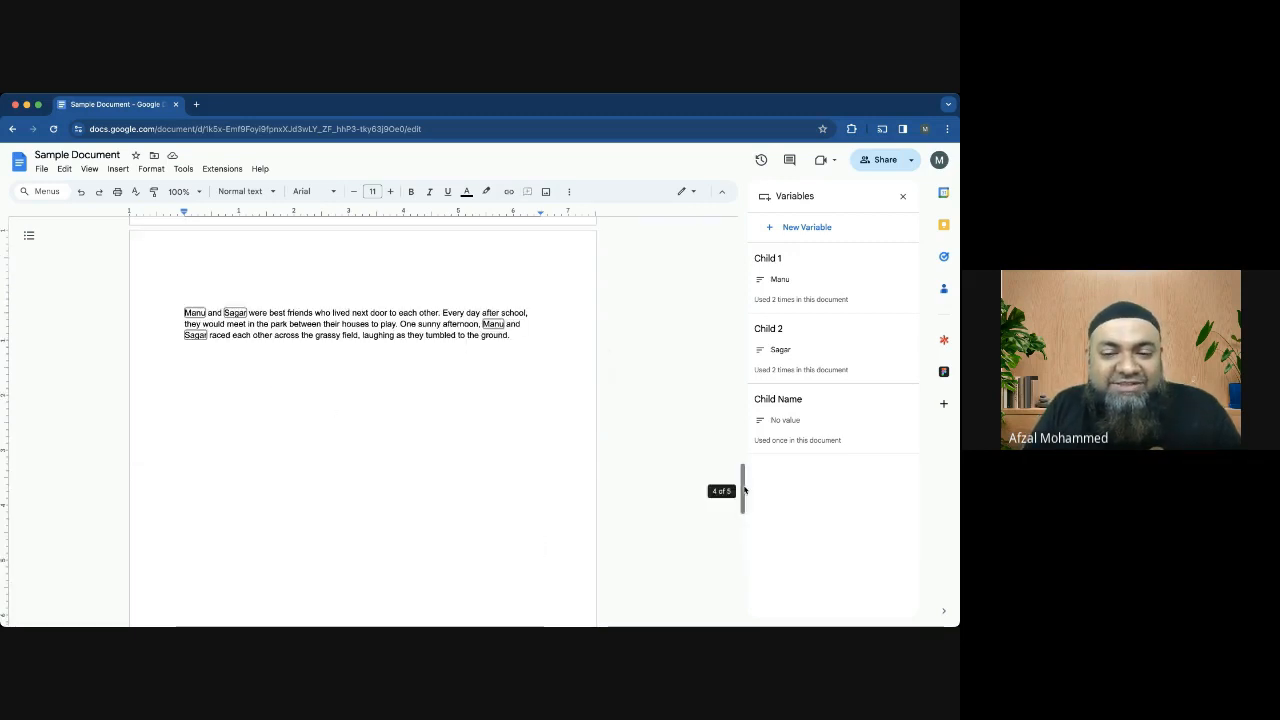
# Add blank space below the Child Name variable chip and insert a date chip for Feb 9, 2024 there
pyautogui.moveTo(745, 490); pyautogui.dragTo(745, 265)
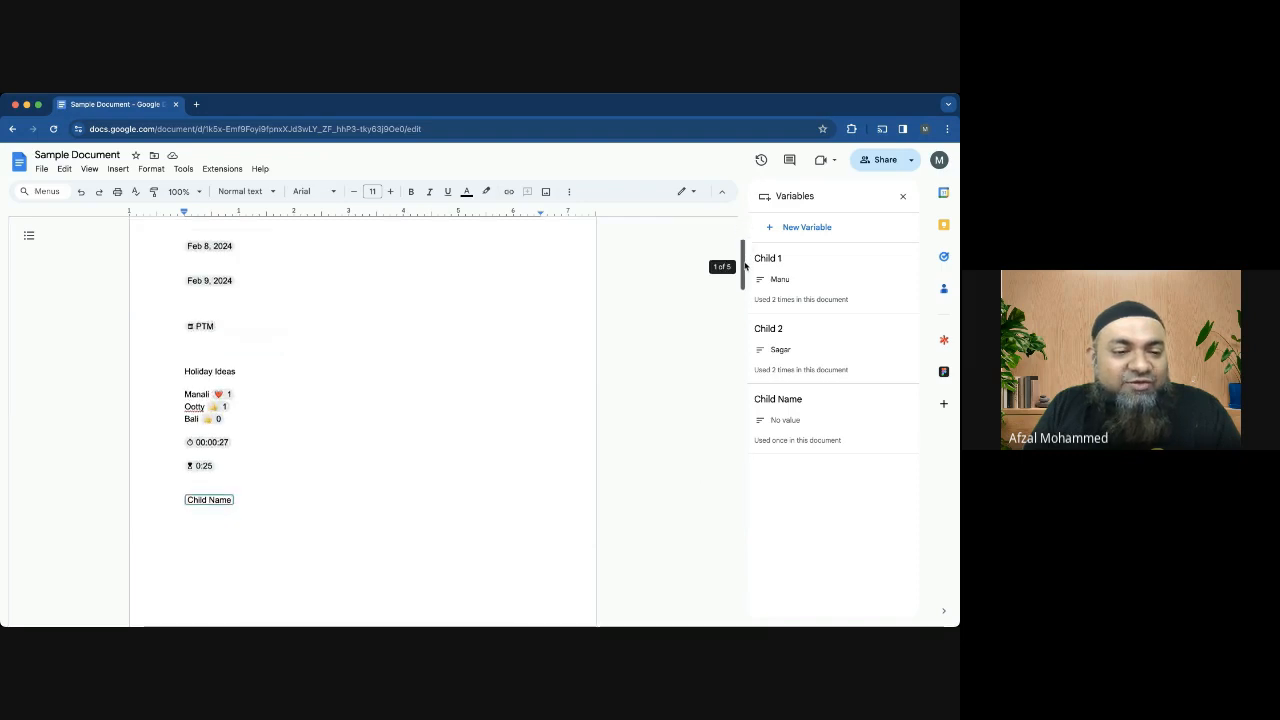
pyautogui.click(266, 513)
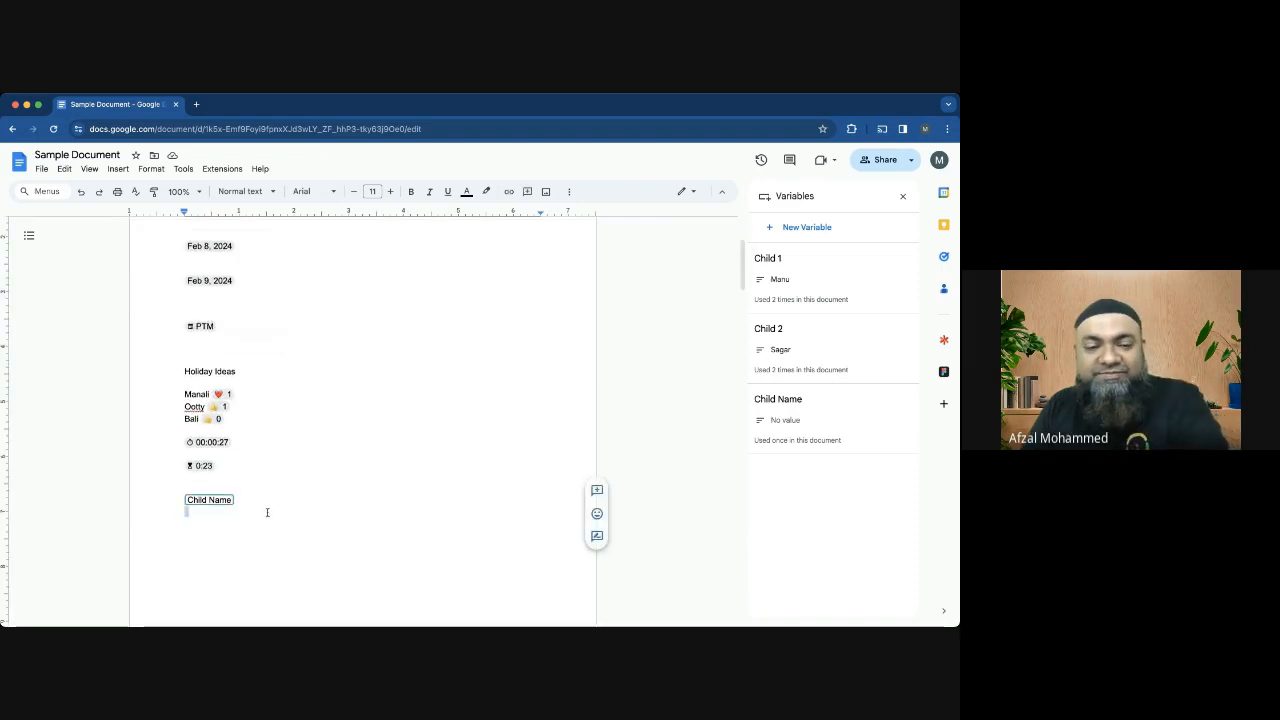
pyautogui.press('Return')
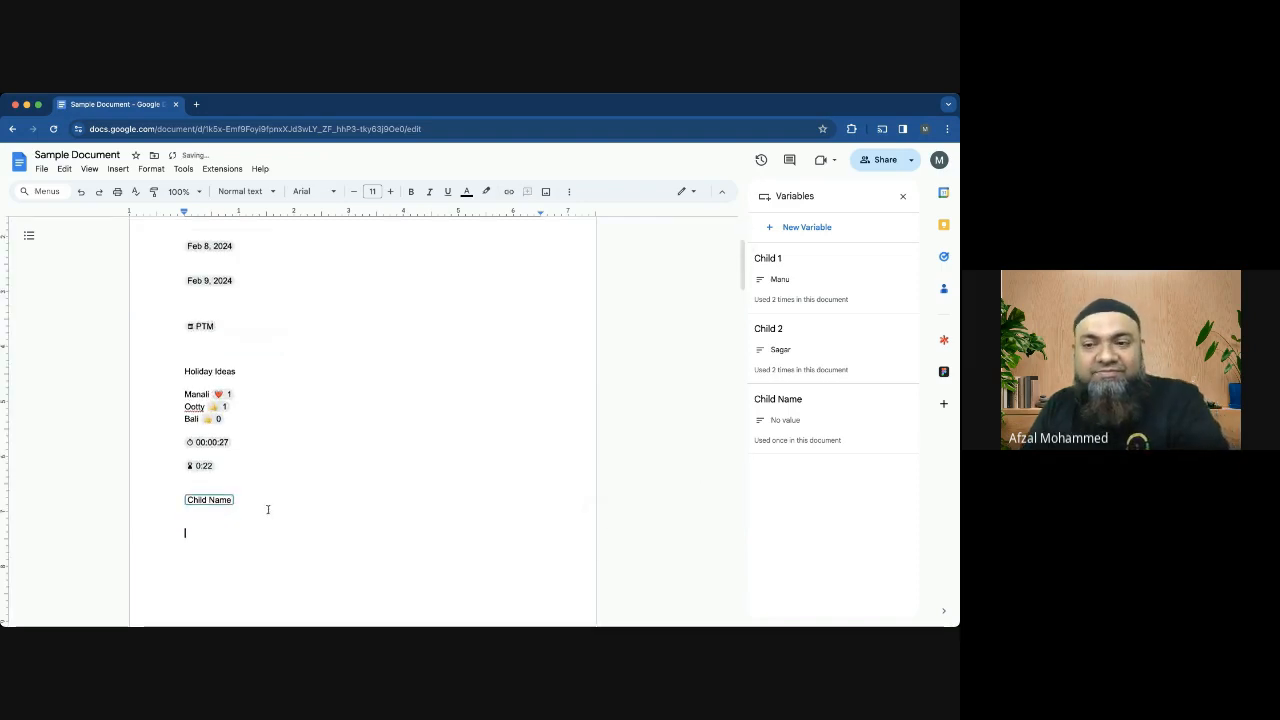
pyautogui.click(117, 172)
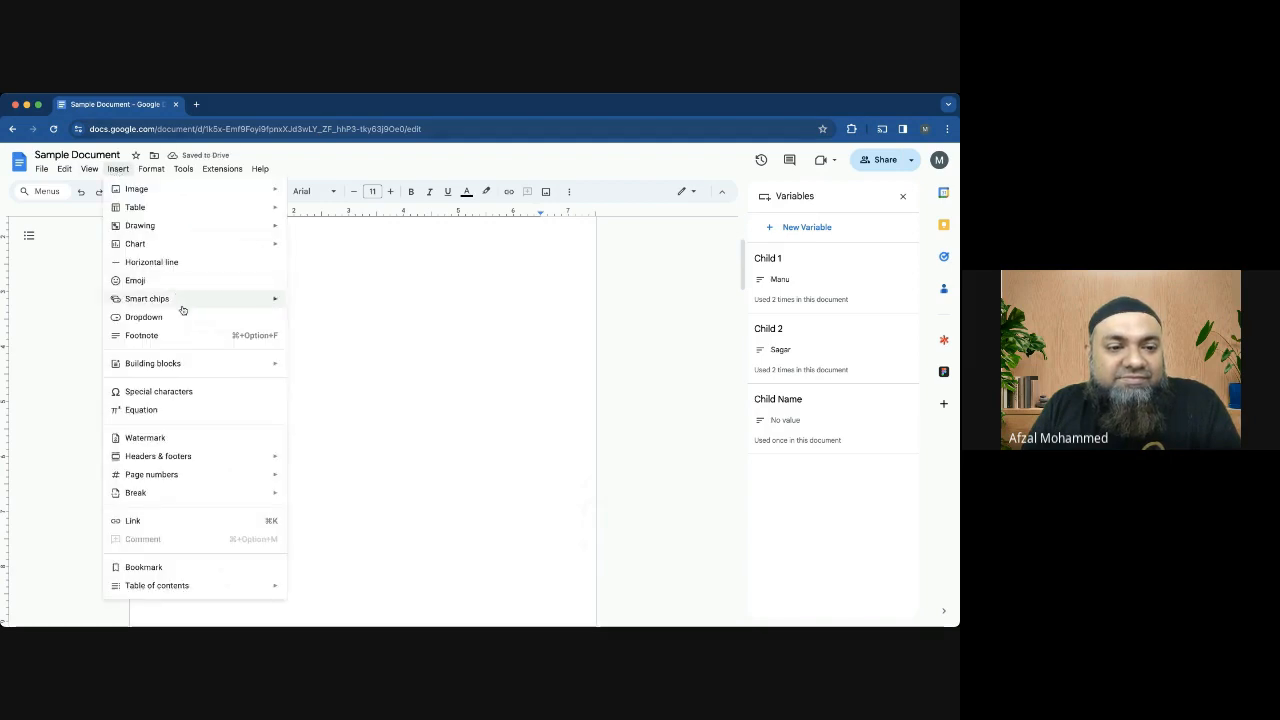
pyautogui.moveTo(189, 299)
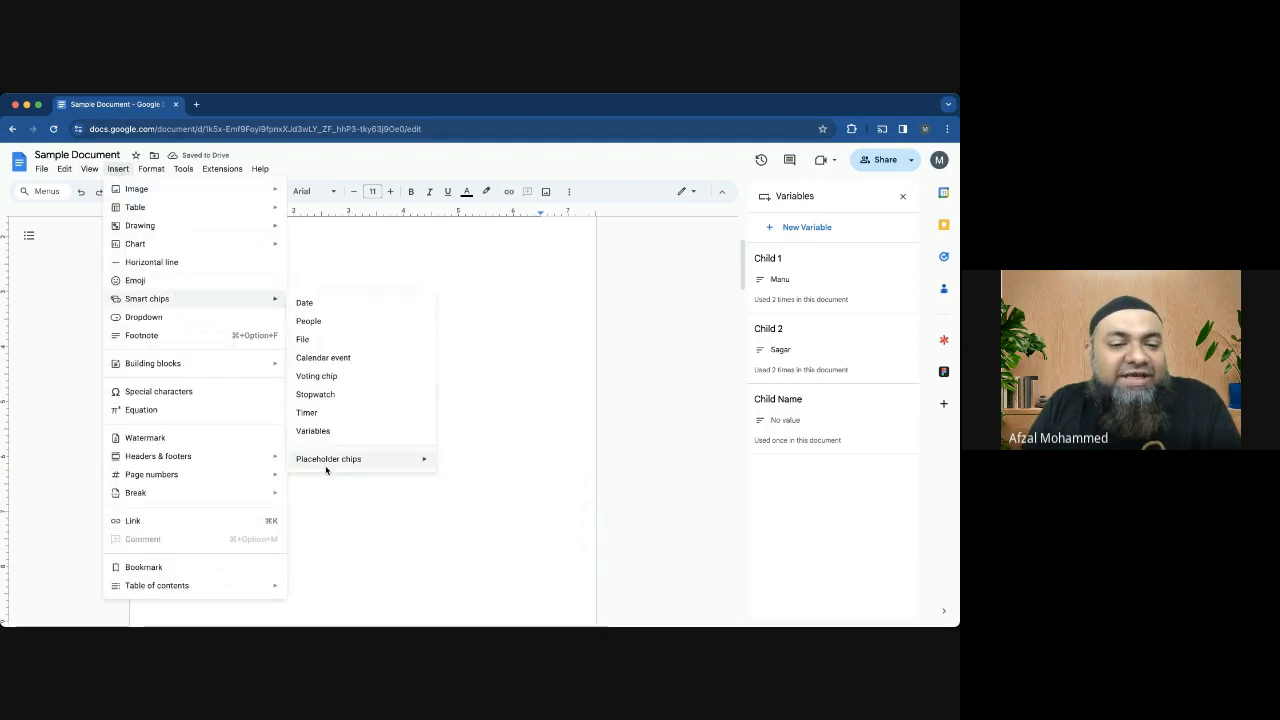
pyautogui.moveTo(317, 463)
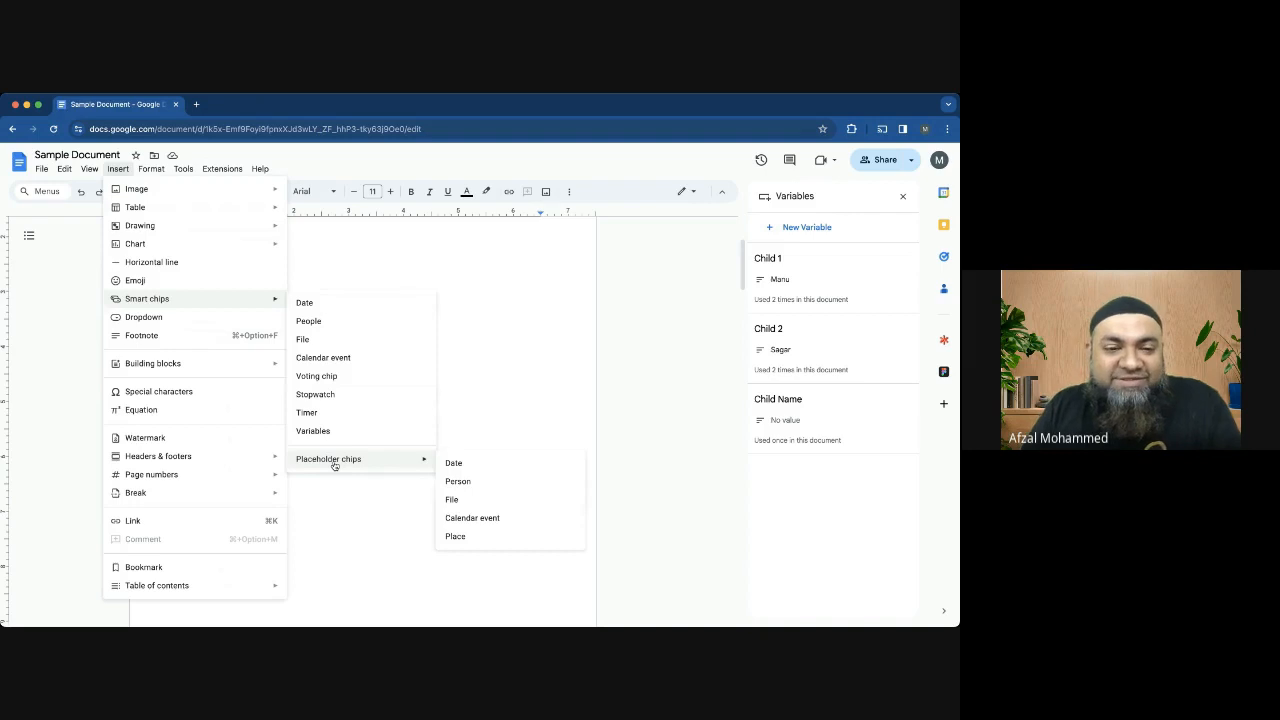
pyautogui.click(320, 304)
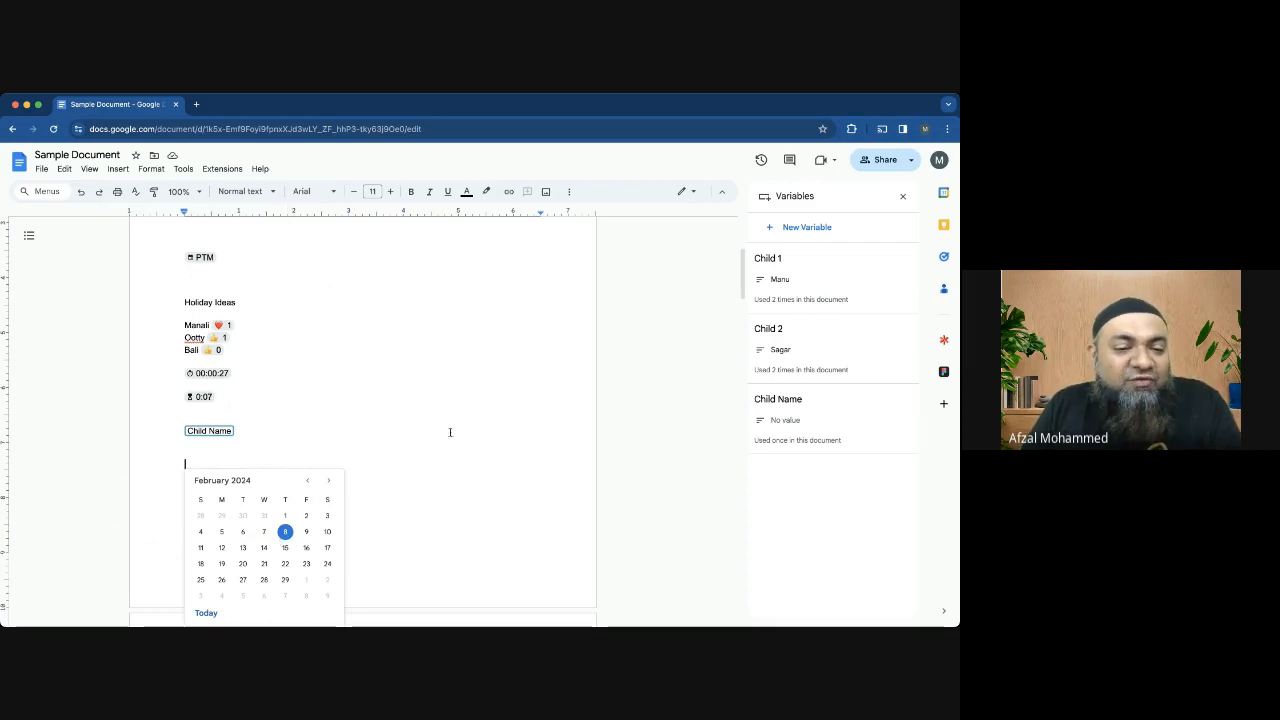
pyautogui.scroll(1, 450, 433)
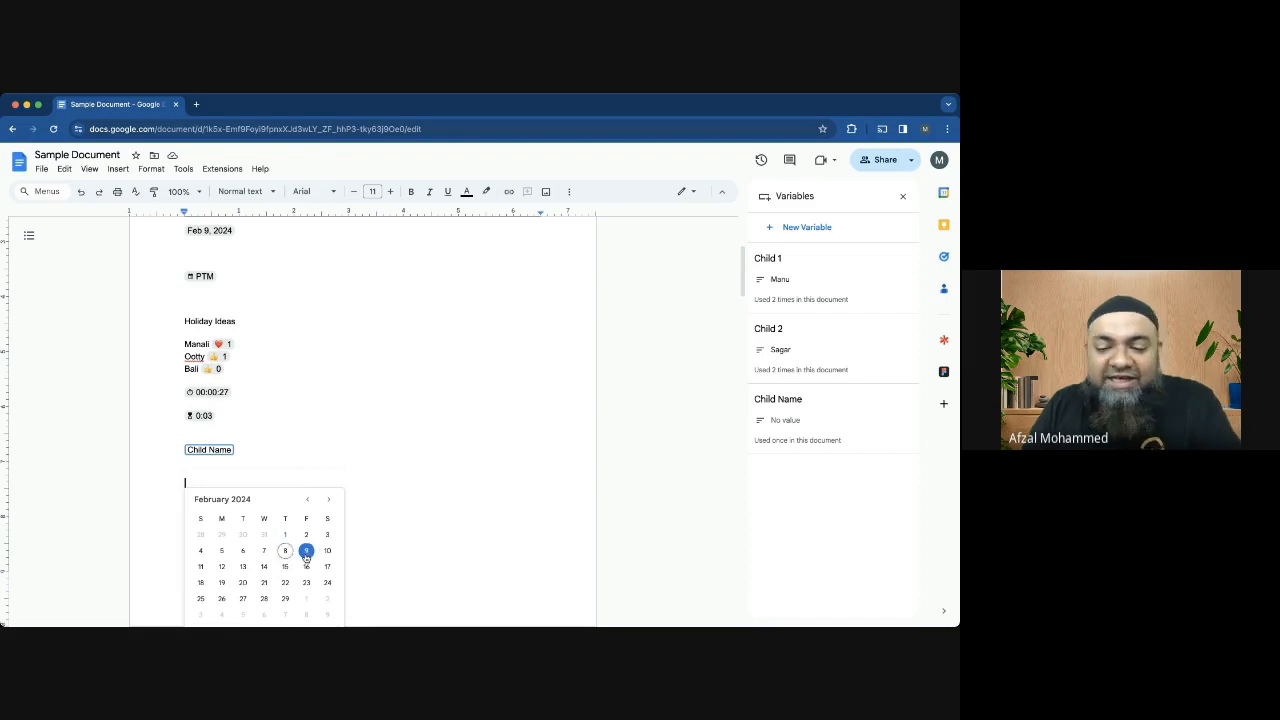
pyautogui.scroll(-5, 449, 506)
pyautogui.scroll(4, 451, 504)
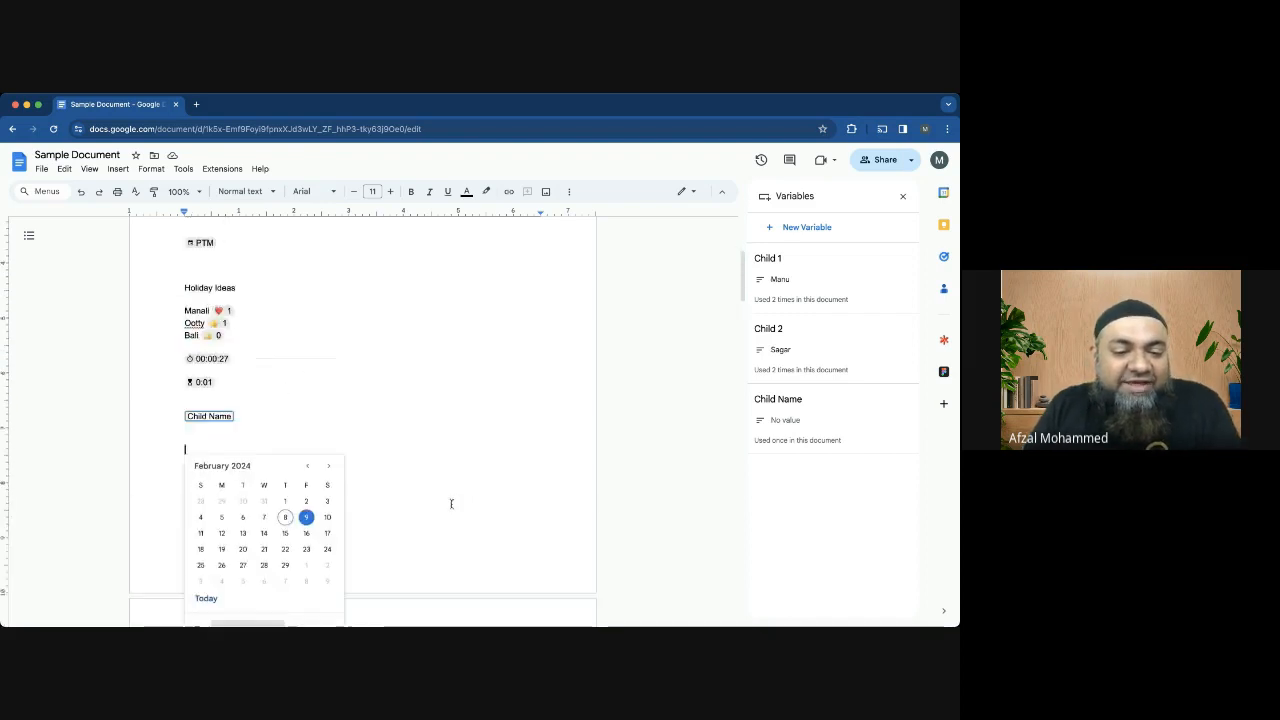
pyautogui.scroll(2, 451, 504)
pyautogui.scroll(-6, 451, 504)
pyautogui.click(316, 480)
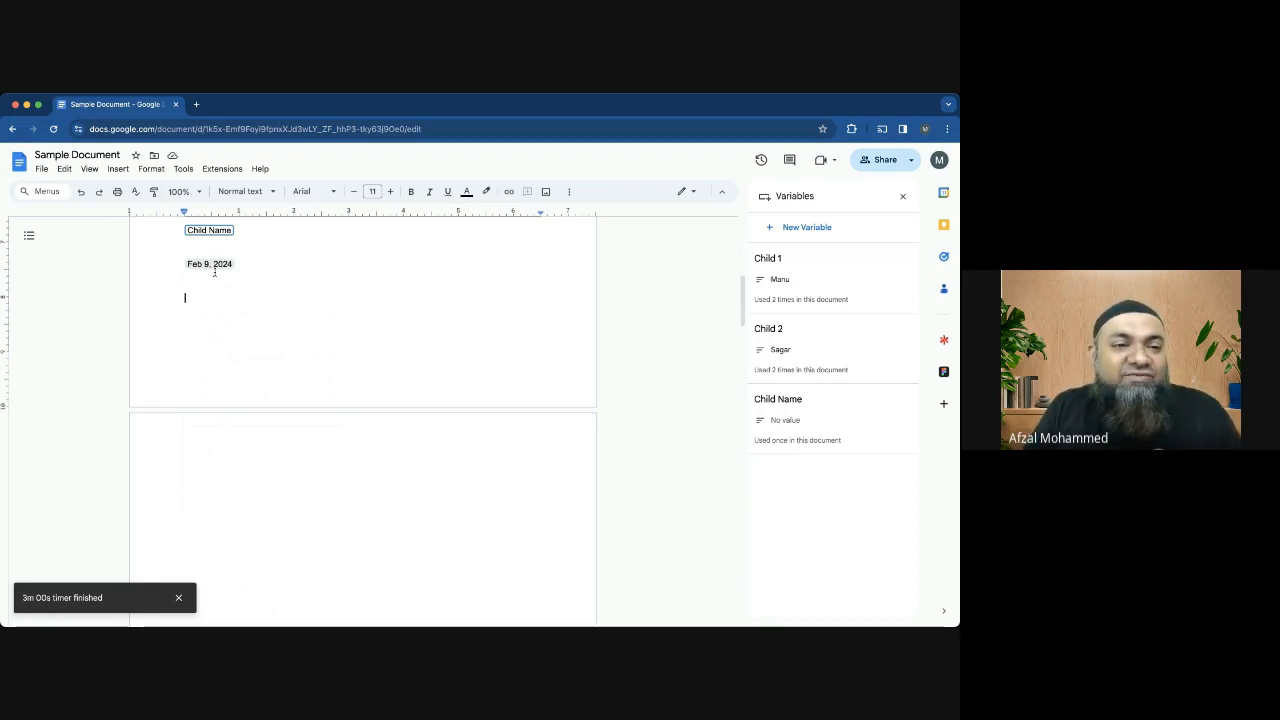
# Insert a Date placeholder chip below the Feb 9, 2024 date chip
pyautogui.click(119, 169)
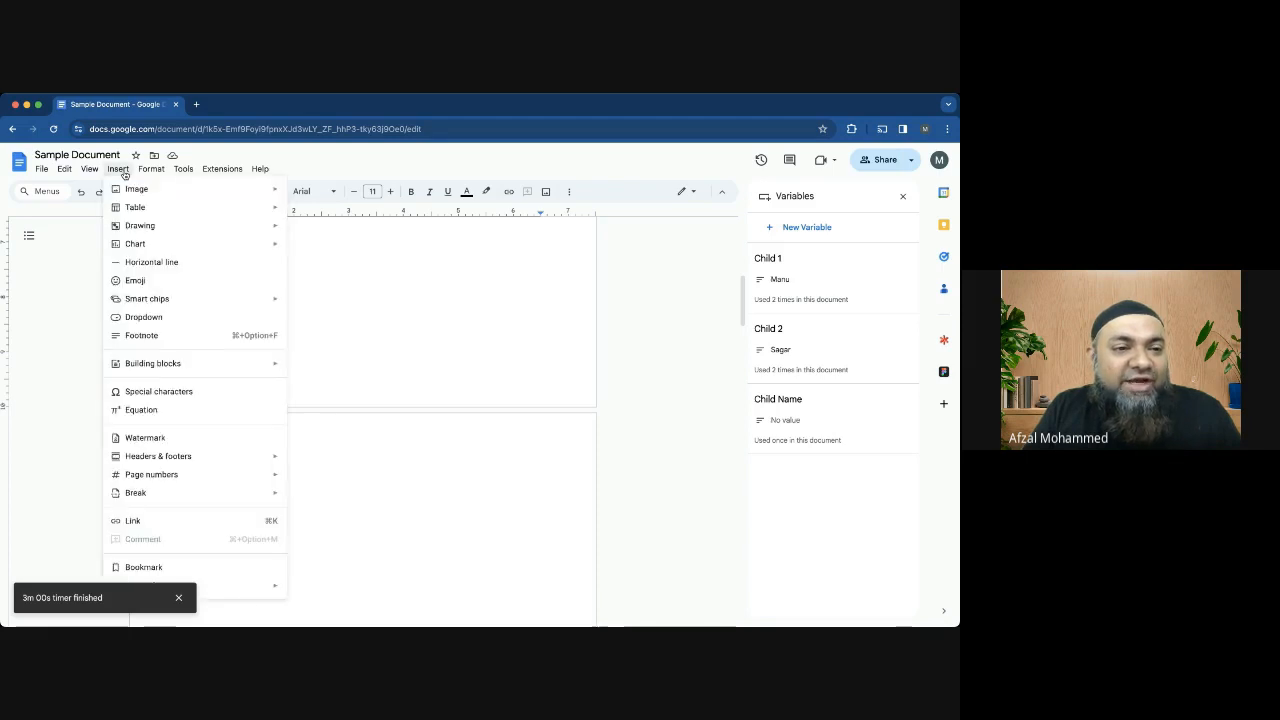
pyautogui.moveTo(180, 306)
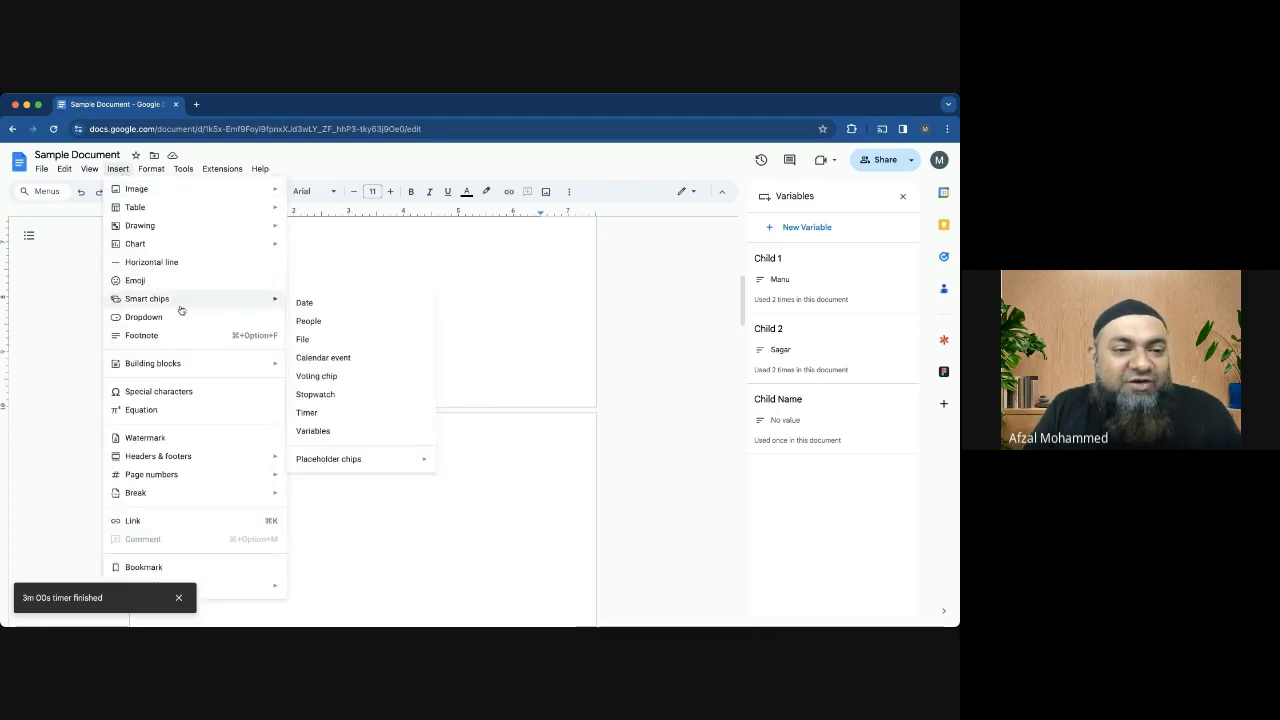
pyautogui.moveTo(346, 463)
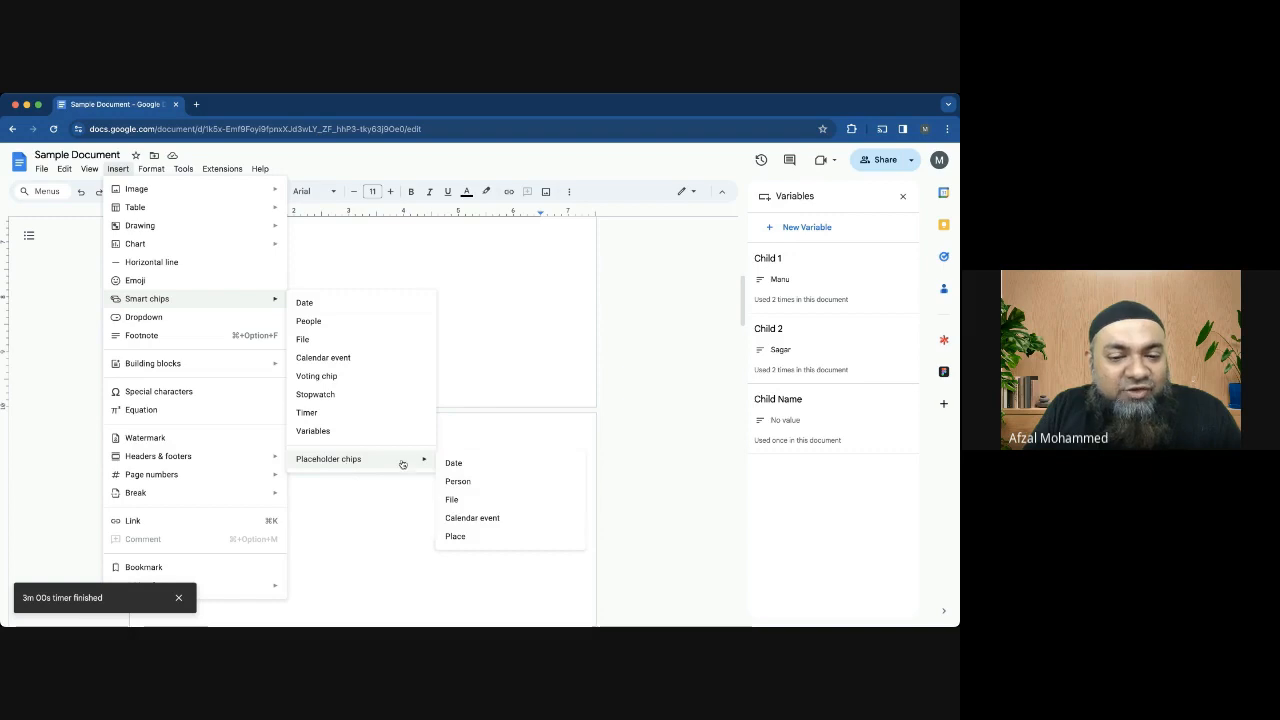
pyautogui.click(476, 465)
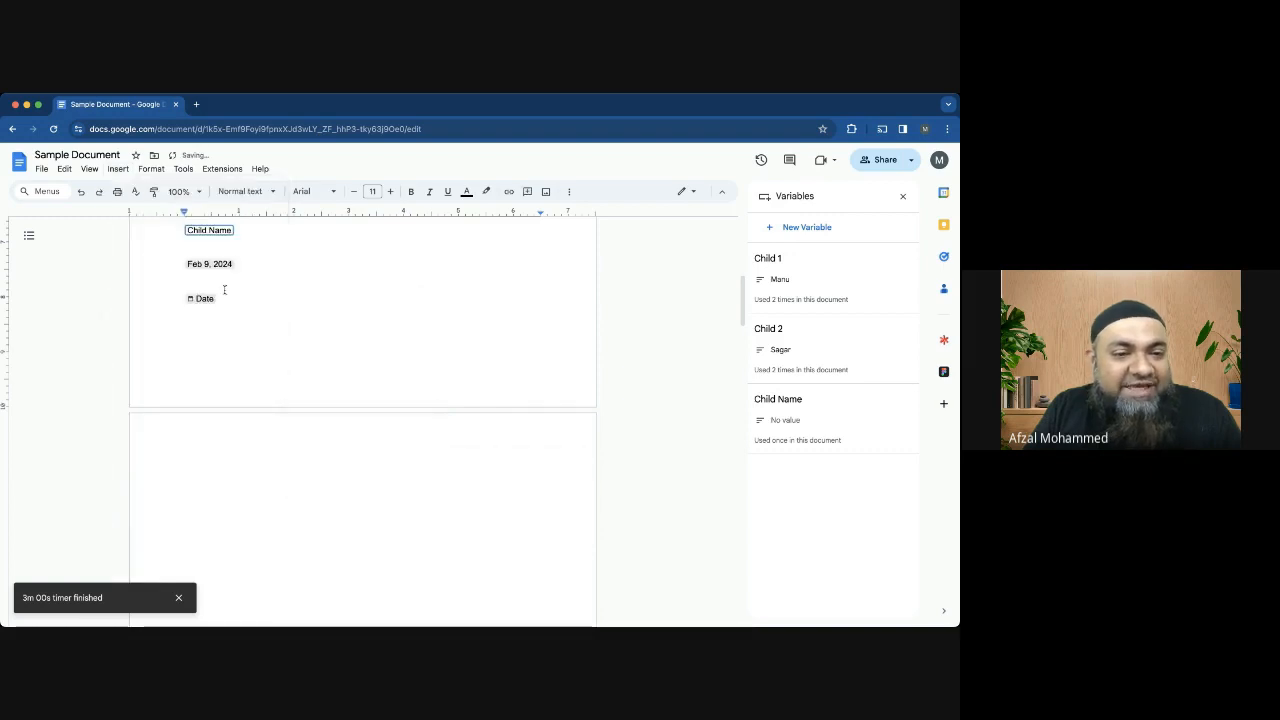
pyautogui.click(210, 264)
pyautogui.click(298, 265)
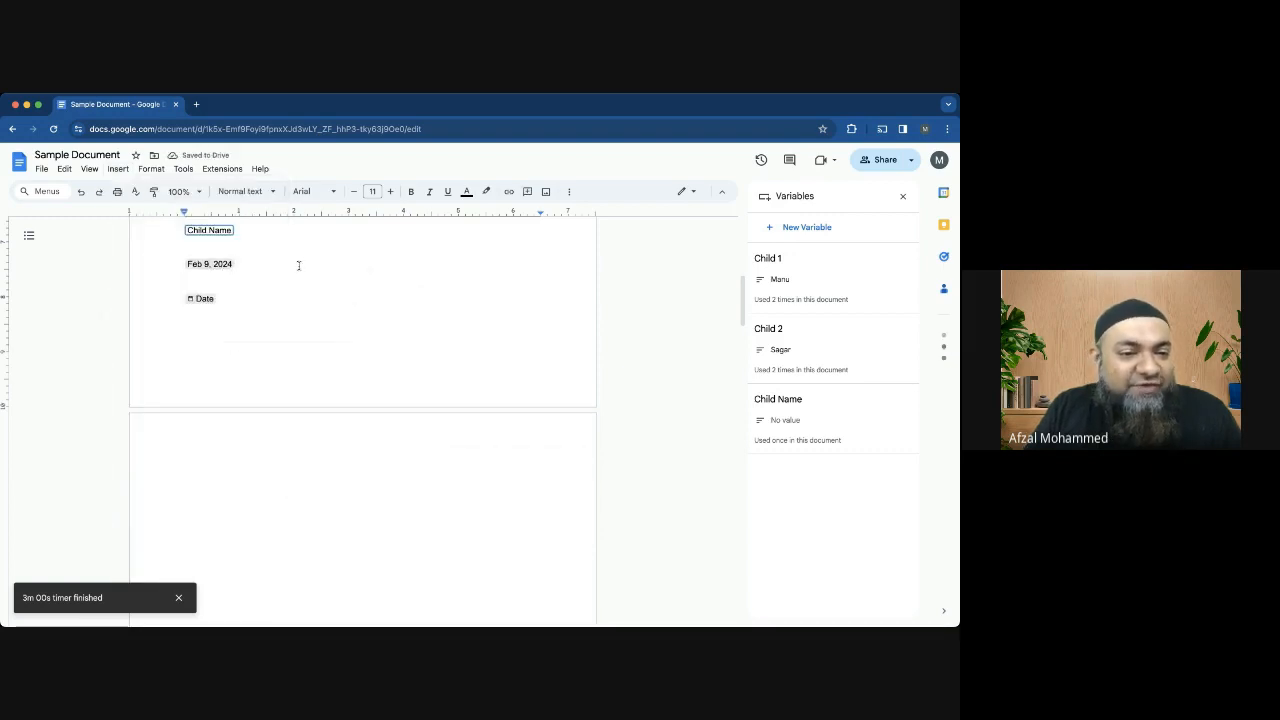
# Set the Date placeholder chip to Feb 23, 2024
pyautogui.click(200, 300)
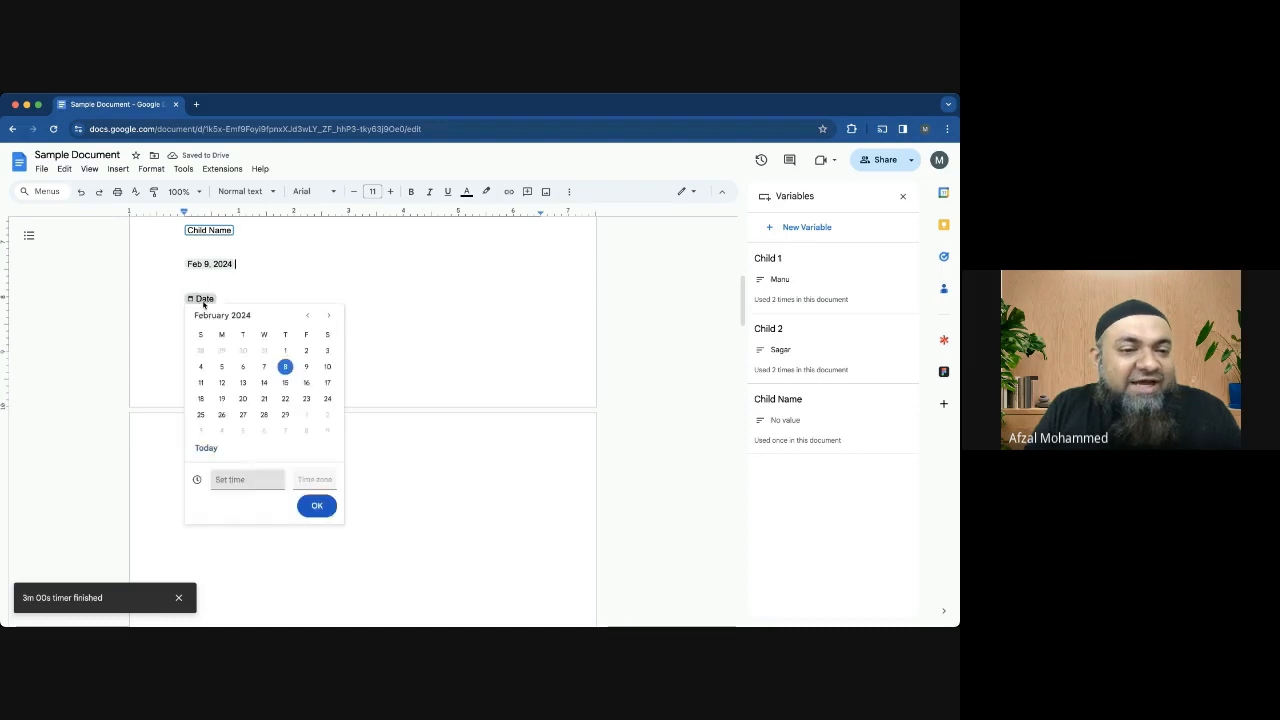
pyautogui.click(275, 292)
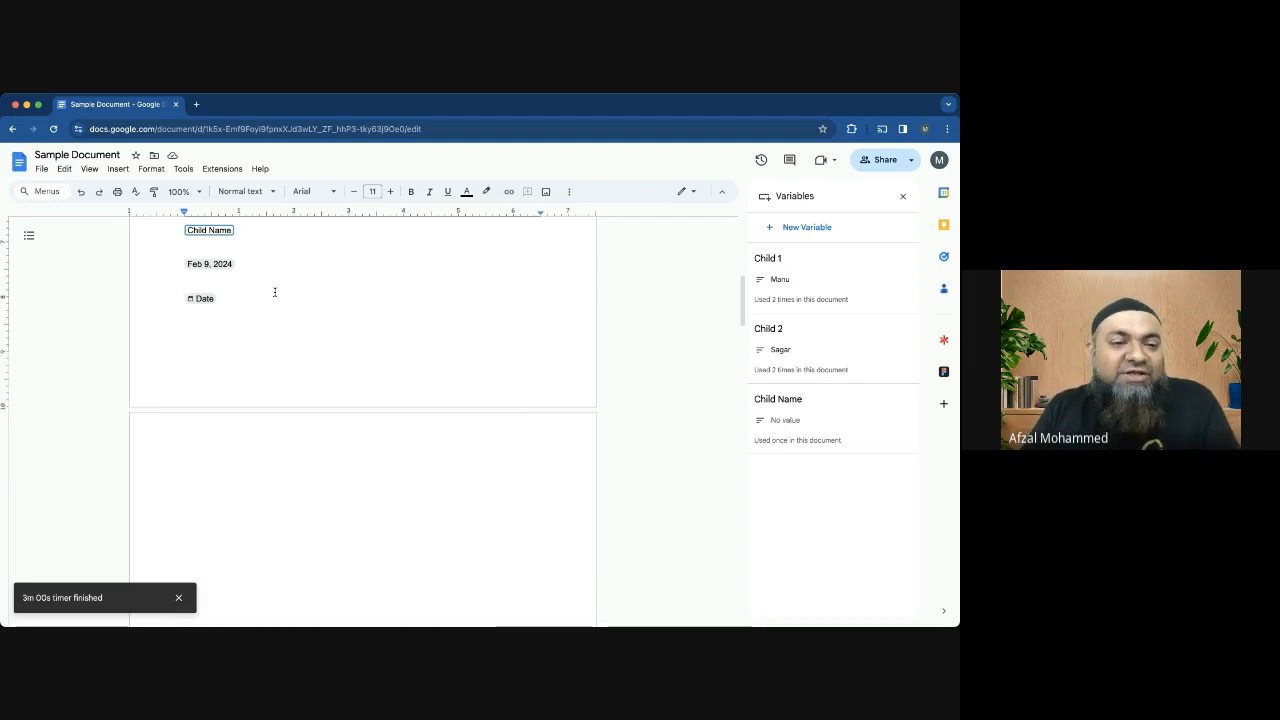
pyautogui.click(200, 299)
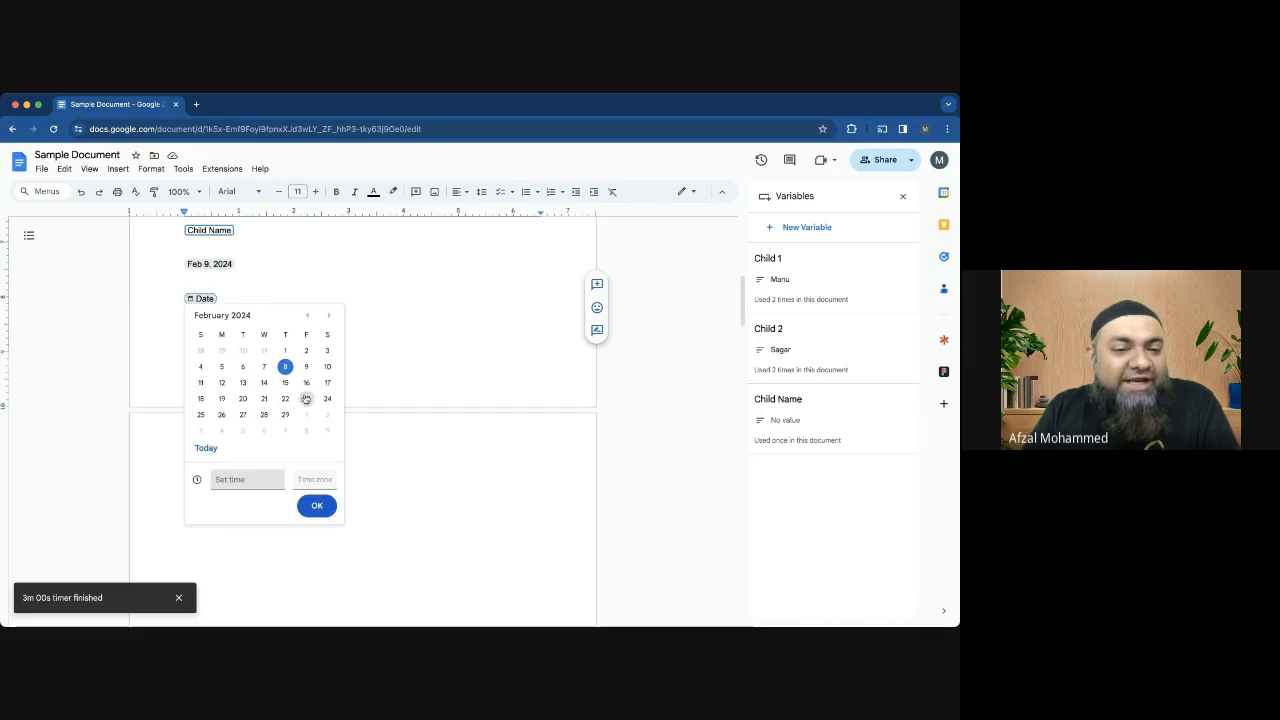
pyautogui.click(306, 398)
pyautogui.click(315, 508)
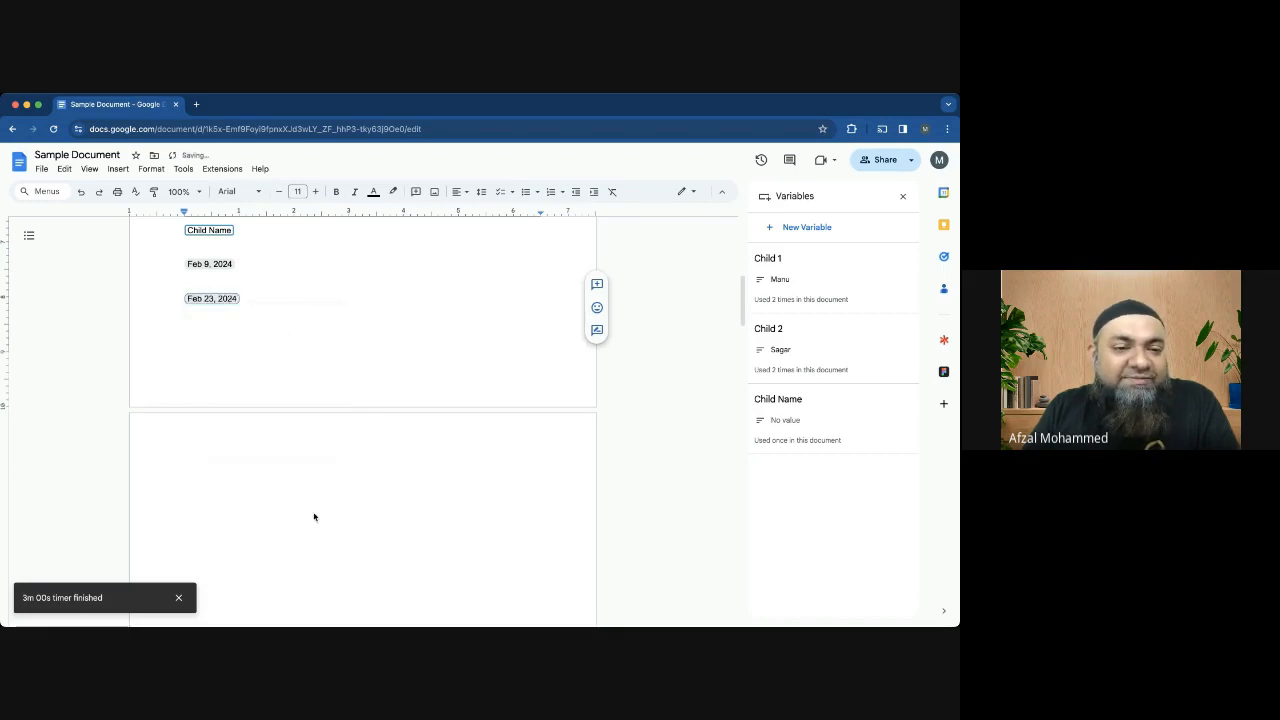
pyautogui.click(458, 329)
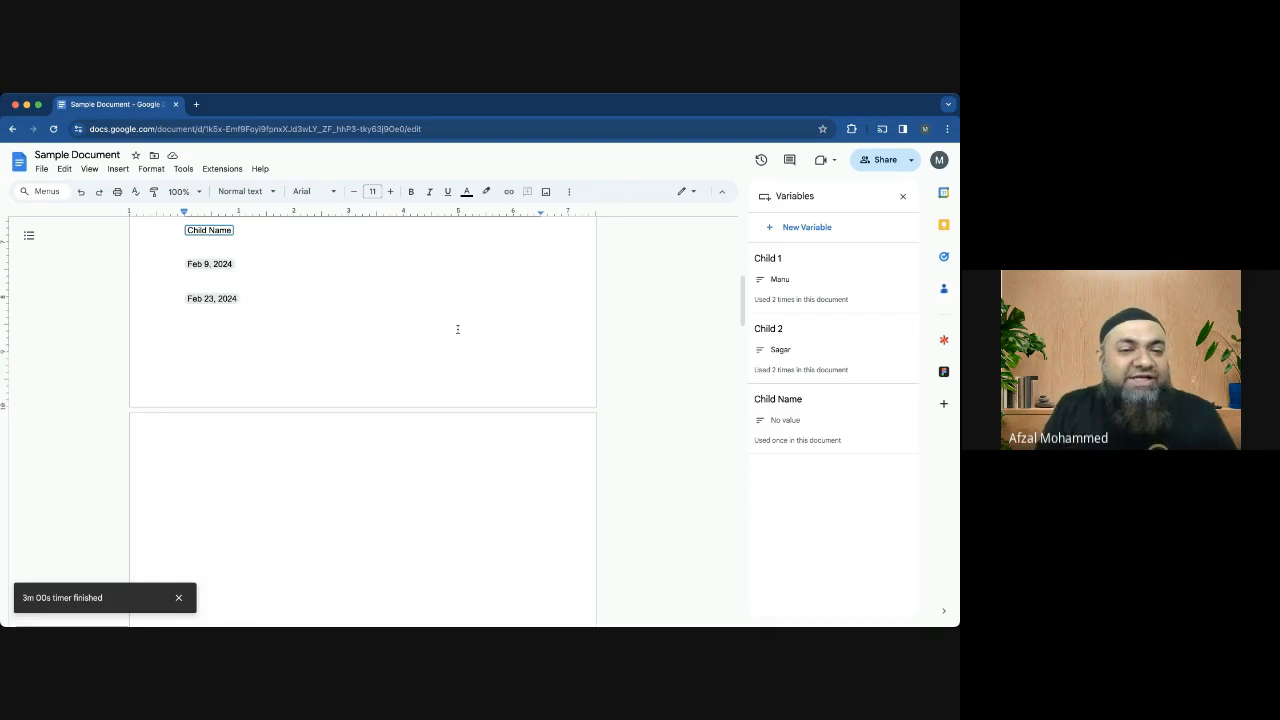
pyautogui.click(117, 170)
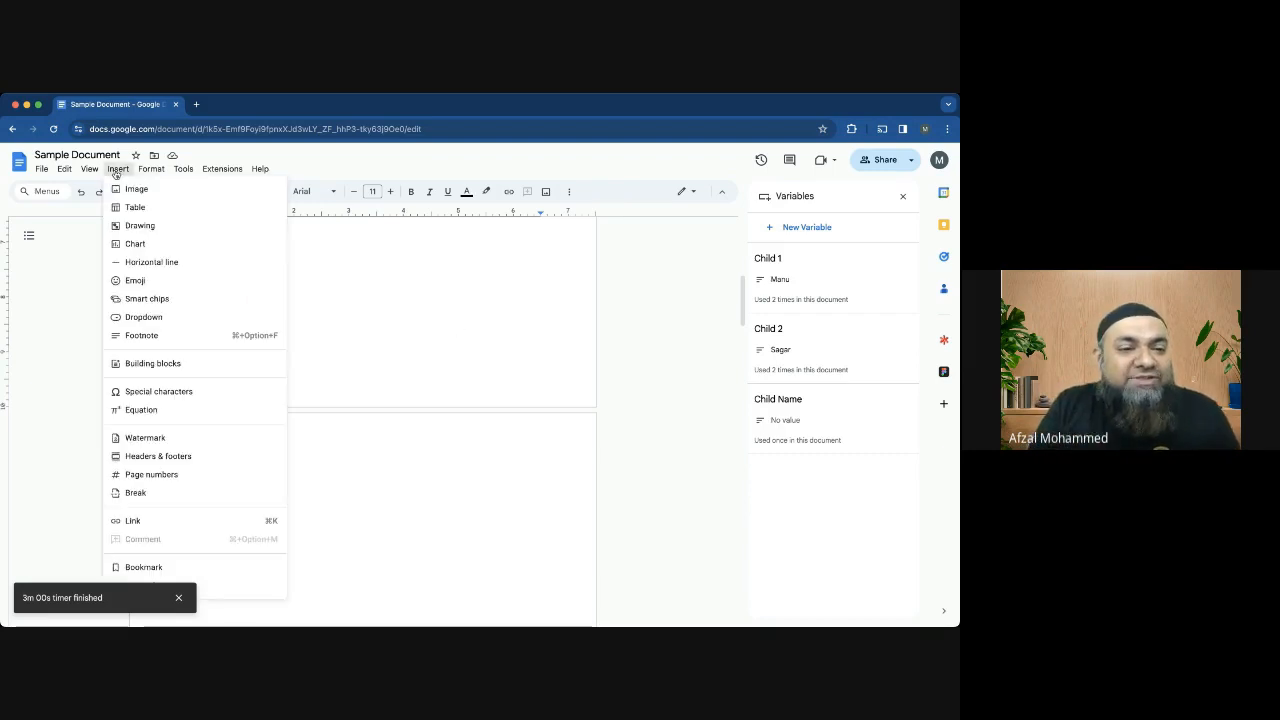
pyautogui.moveTo(169, 300)
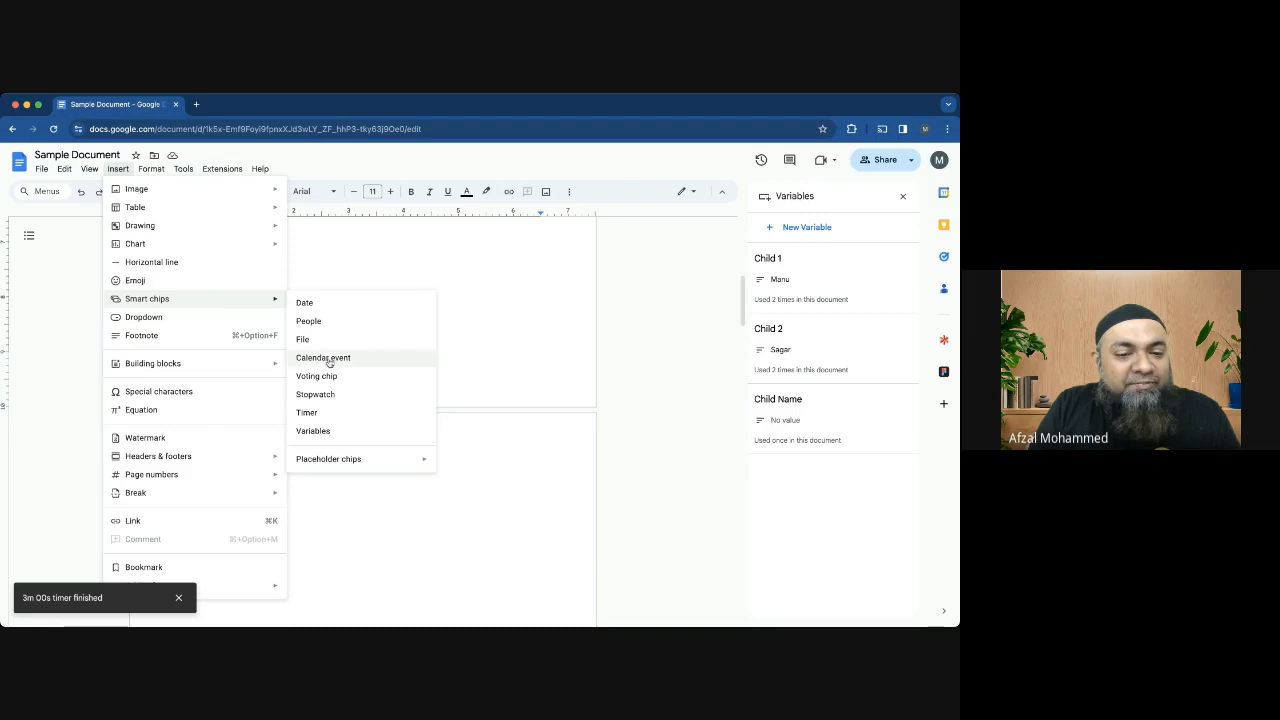
pyautogui.moveTo(354, 463)
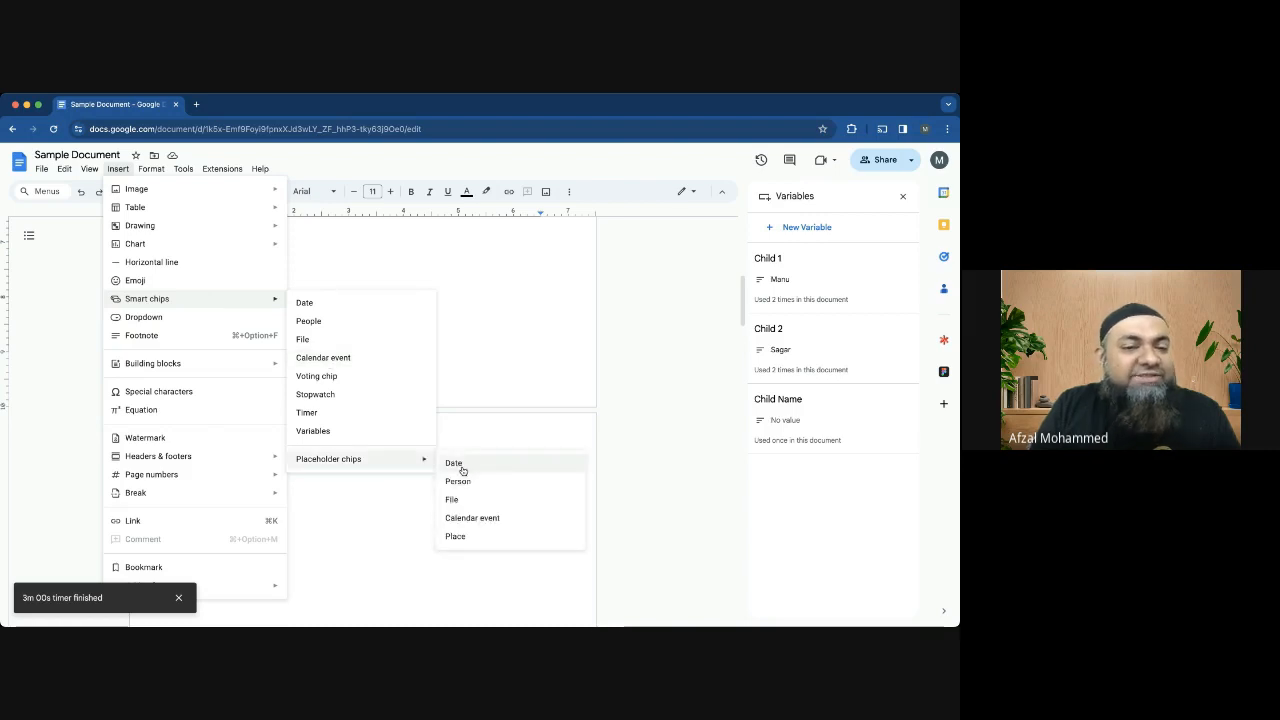
pyautogui.click(471, 371)
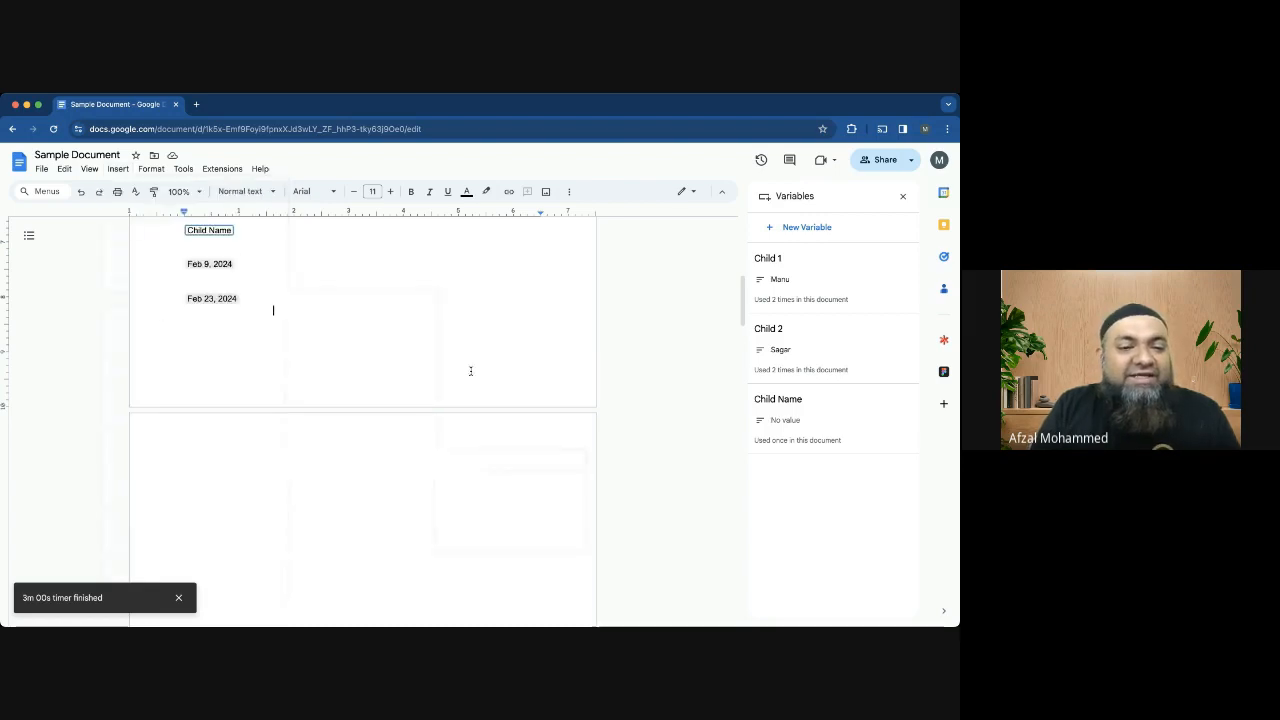
# Insert a Person placeholder chip on the page after the date chips, add a line below it, and view the chip's person choices
pyautogui.click(185, 482)
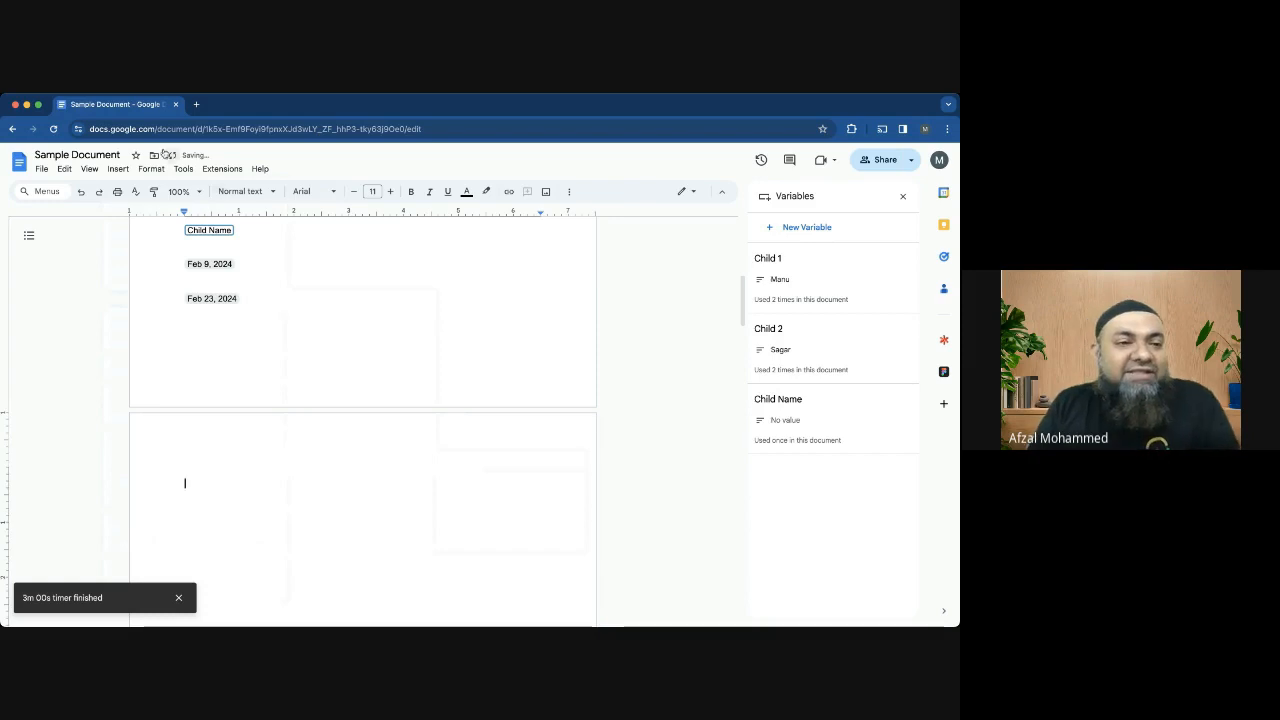
pyautogui.click(118, 168)
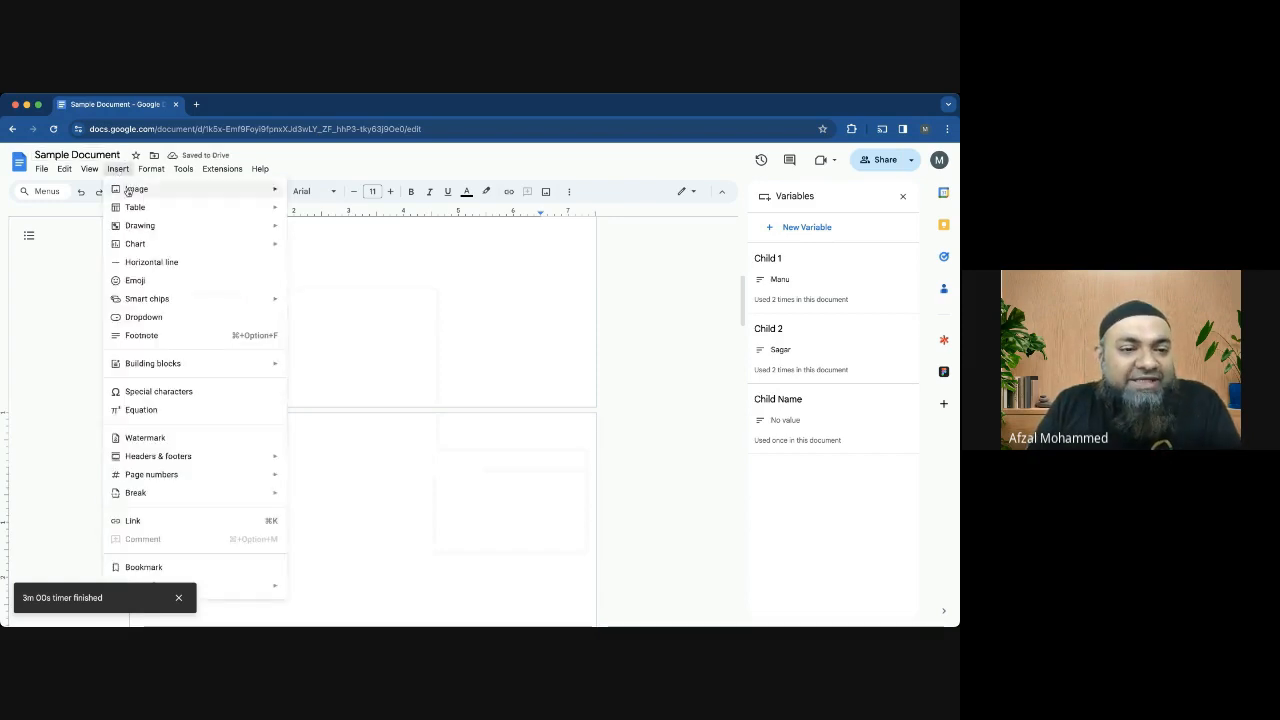
pyautogui.moveTo(160, 297)
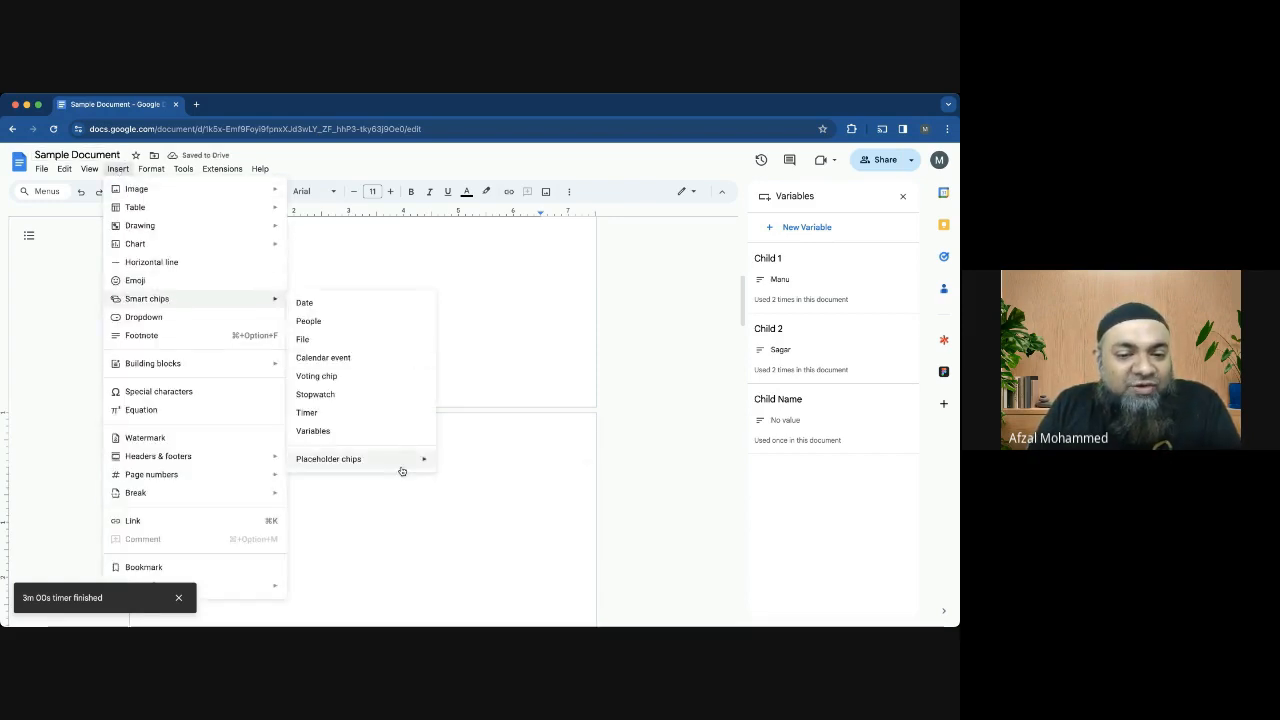
pyautogui.moveTo(408, 469)
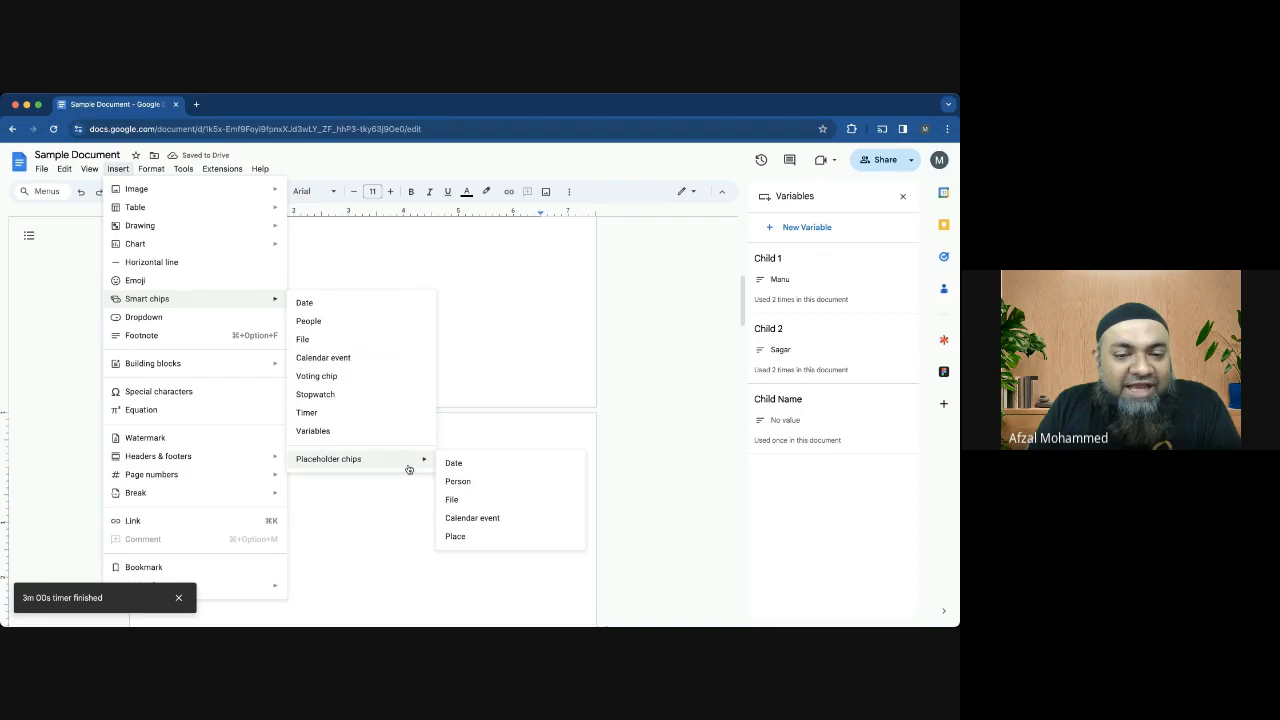
pyautogui.click(477, 483)
pyautogui.press('Return')
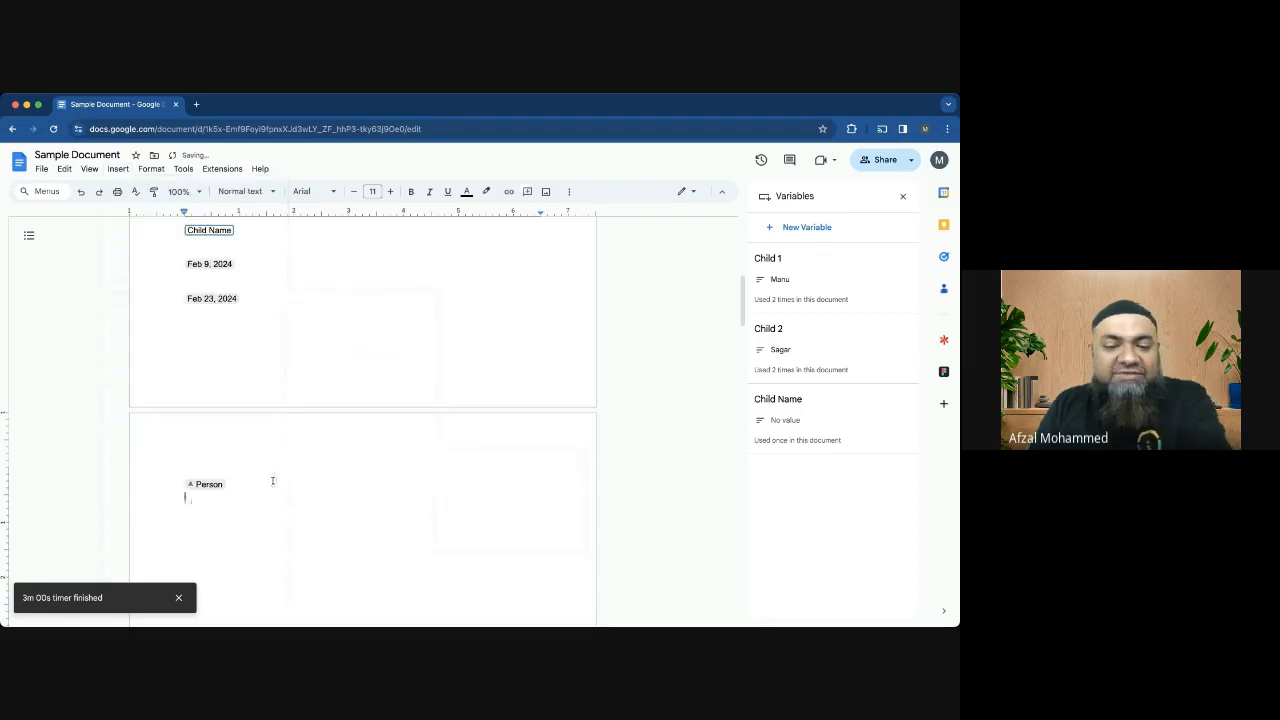
pyautogui.click(213, 486)
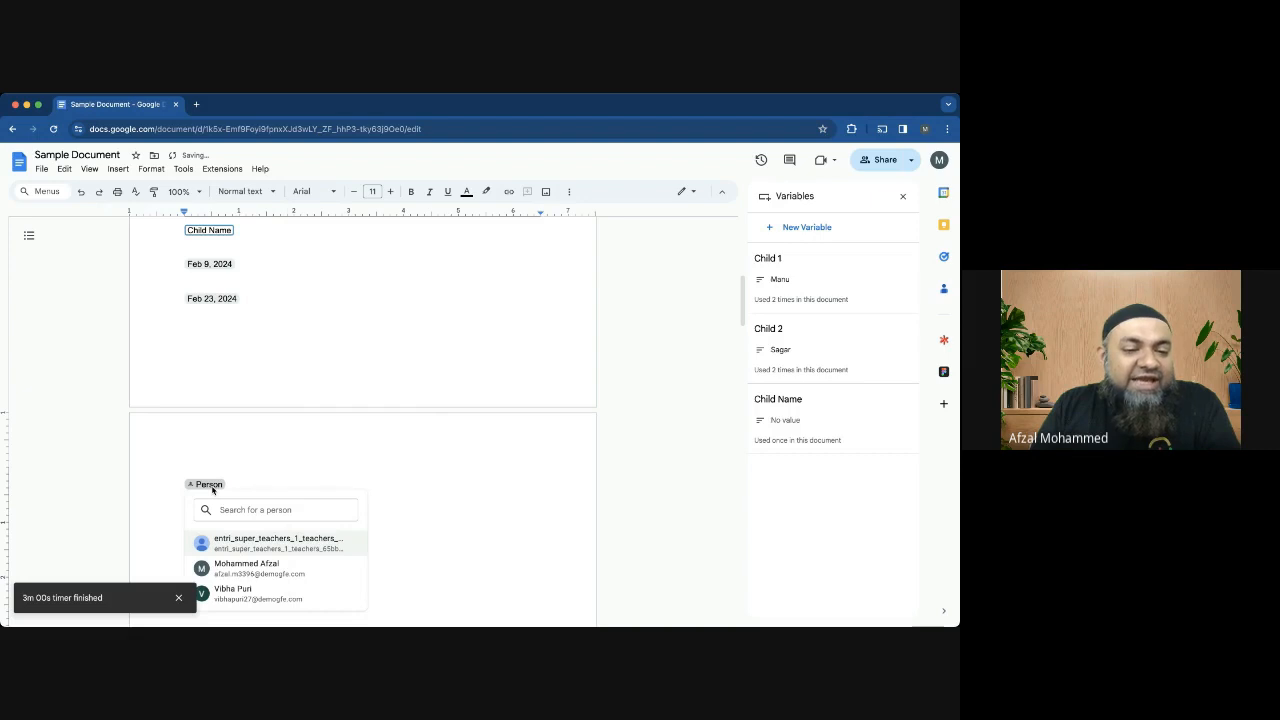
pyautogui.click(375, 488)
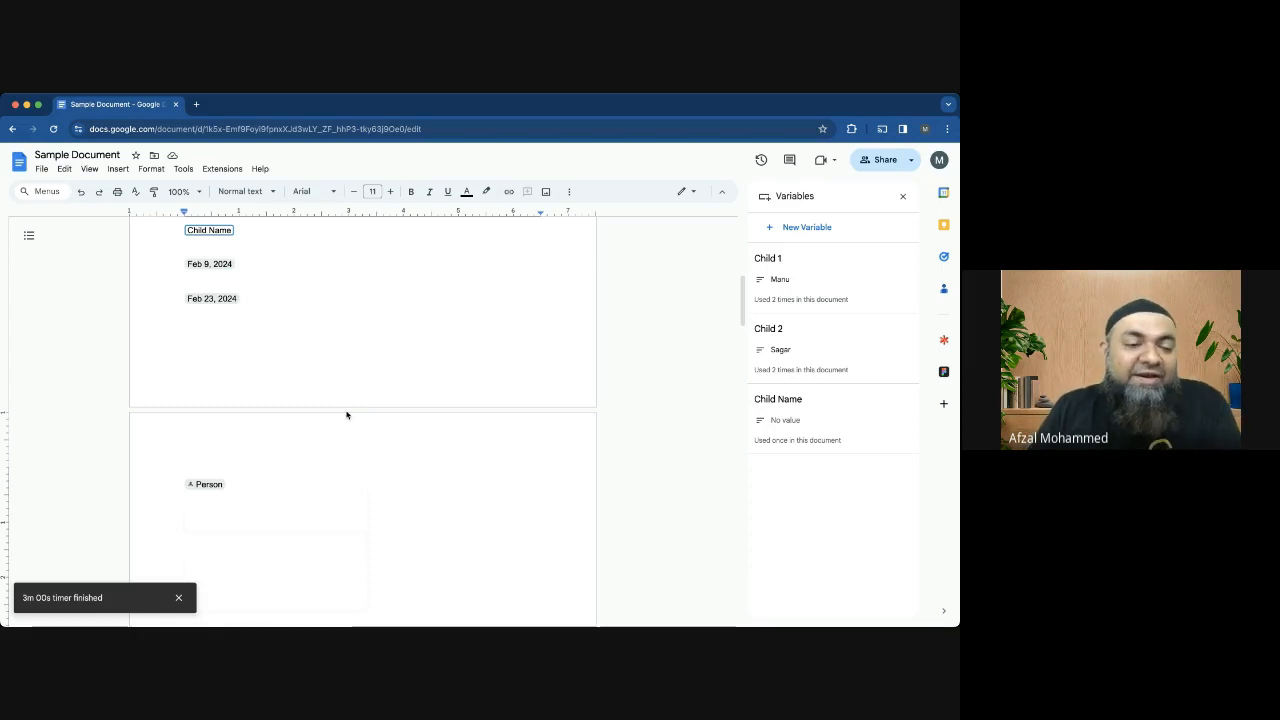
# Insert a Place placeholder chip on the line below the Person placeholder chip
pyautogui.click(116, 169)
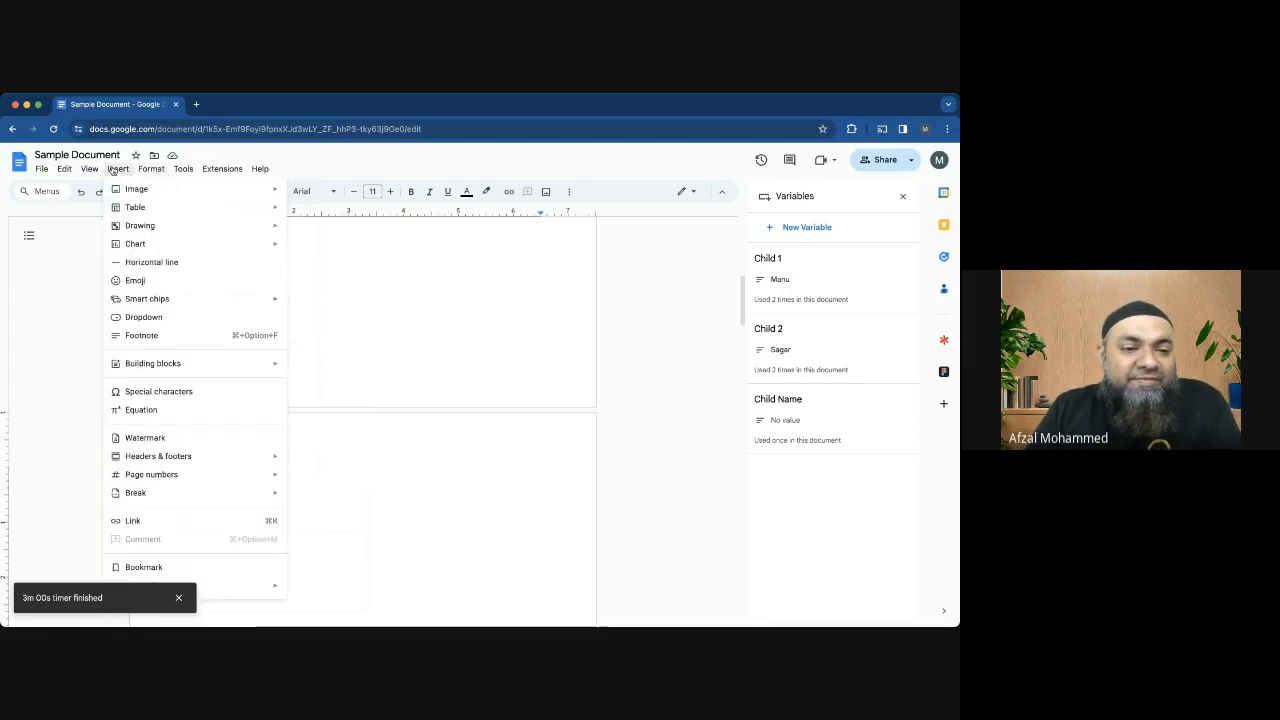
pyautogui.moveTo(224, 300)
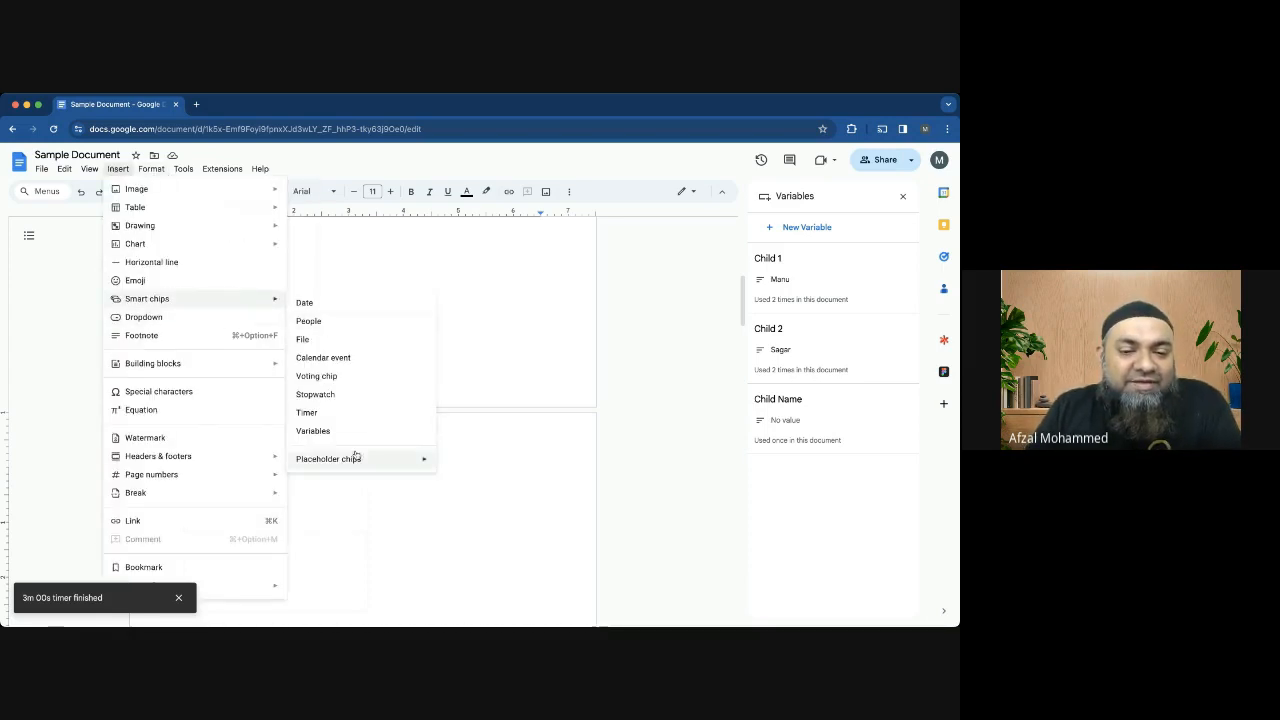
pyautogui.moveTo(355, 458)
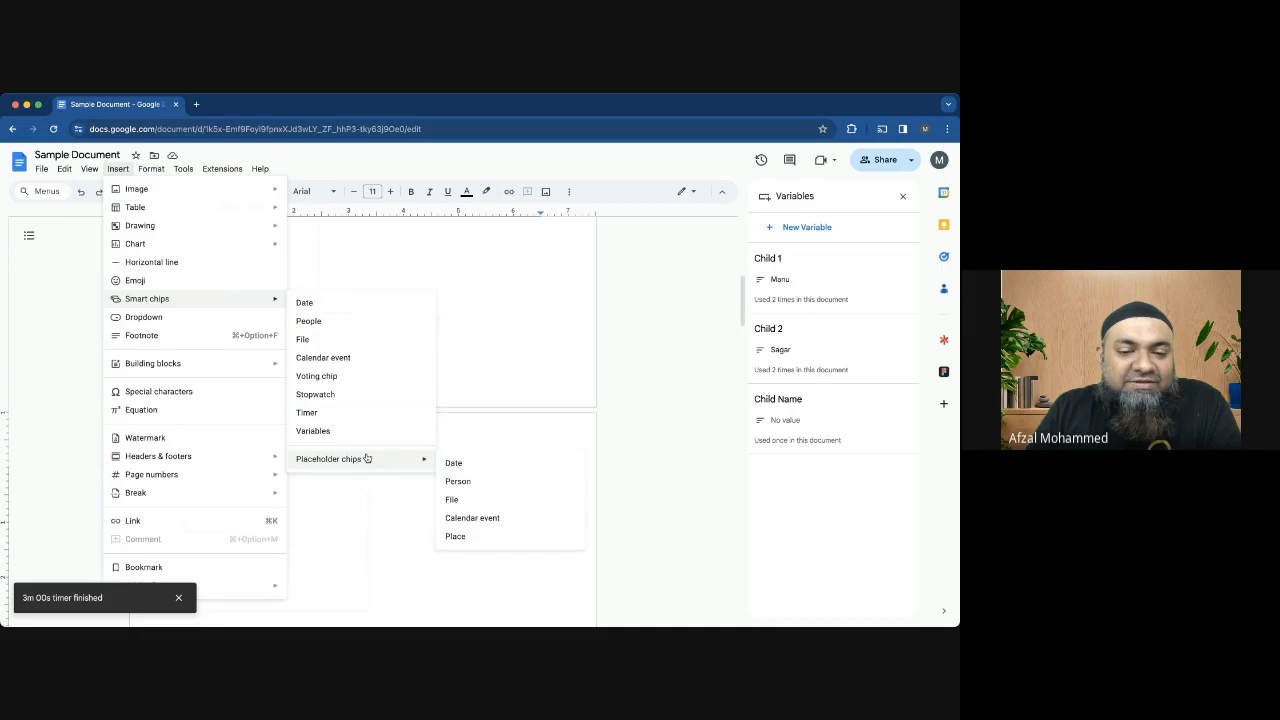
pyautogui.click(474, 537)
pyautogui.scroll(-3, 434, 441)
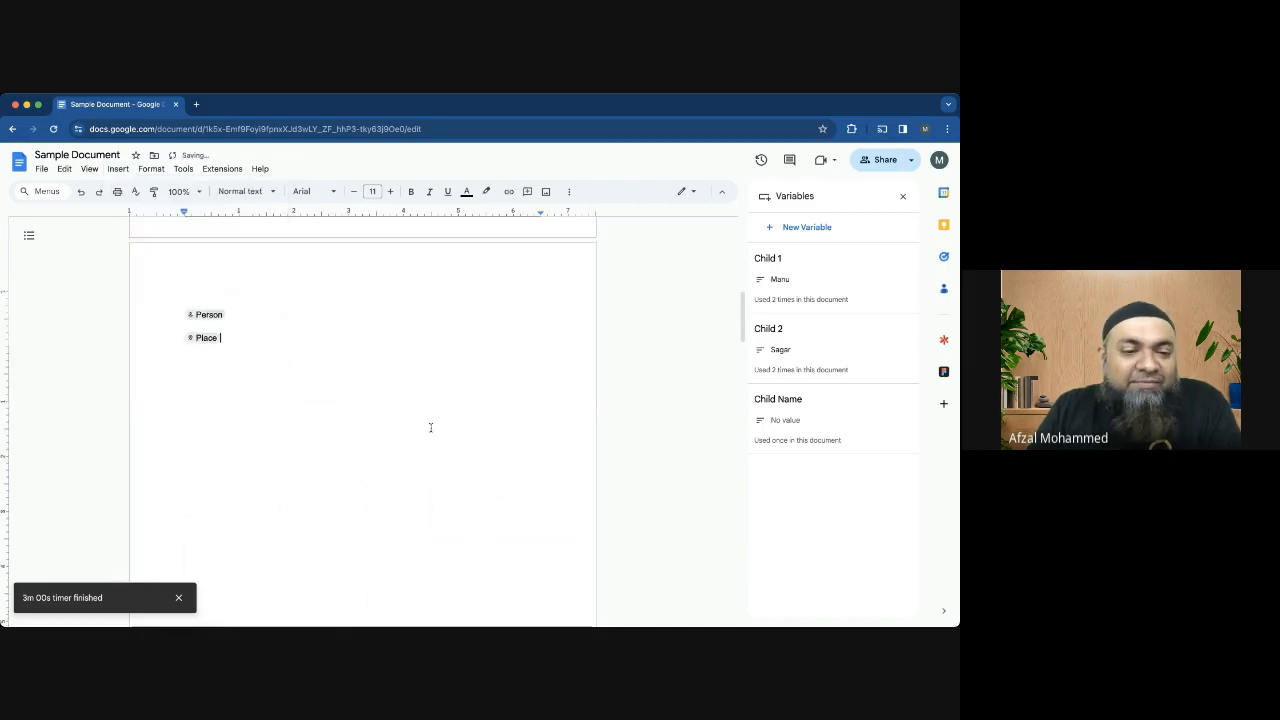
# Search for Kerala, India in the Place placeholder chip and clear the search text
pyautogui.click(201, 282)
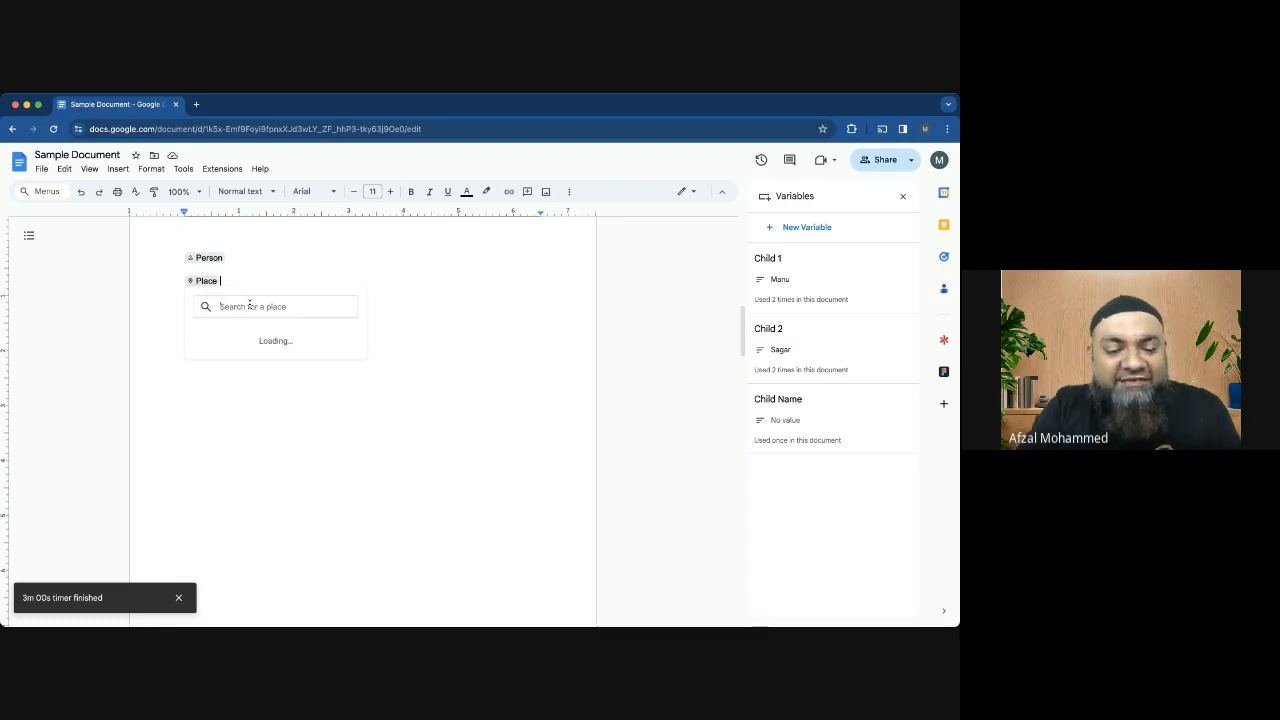
pyautogui.write('Ke')
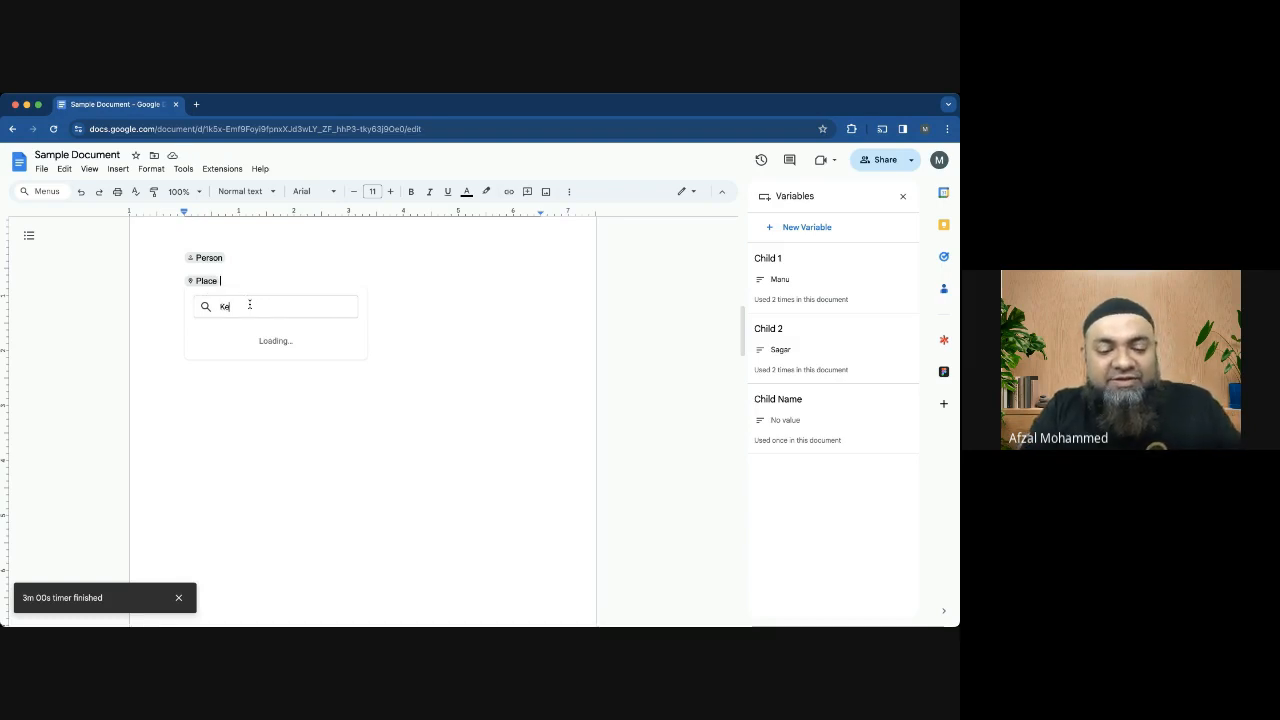
pyautogui.write('rala')
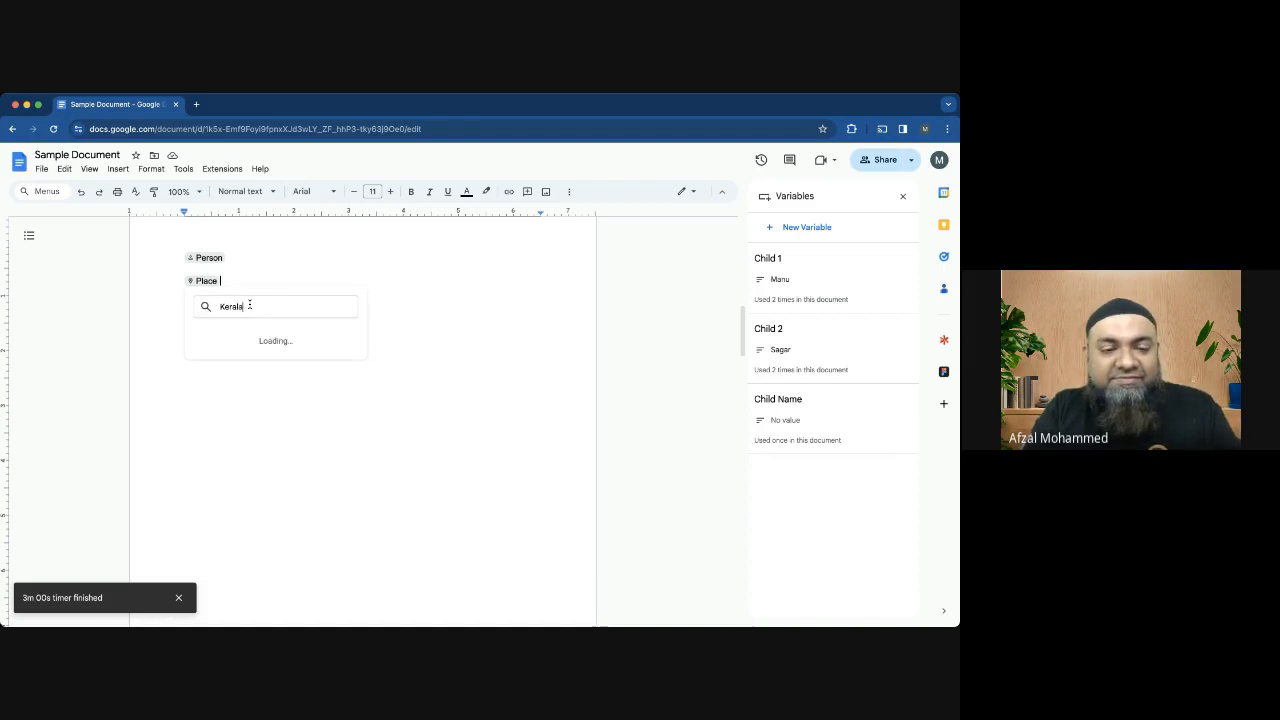
pyautogui.write(', India')
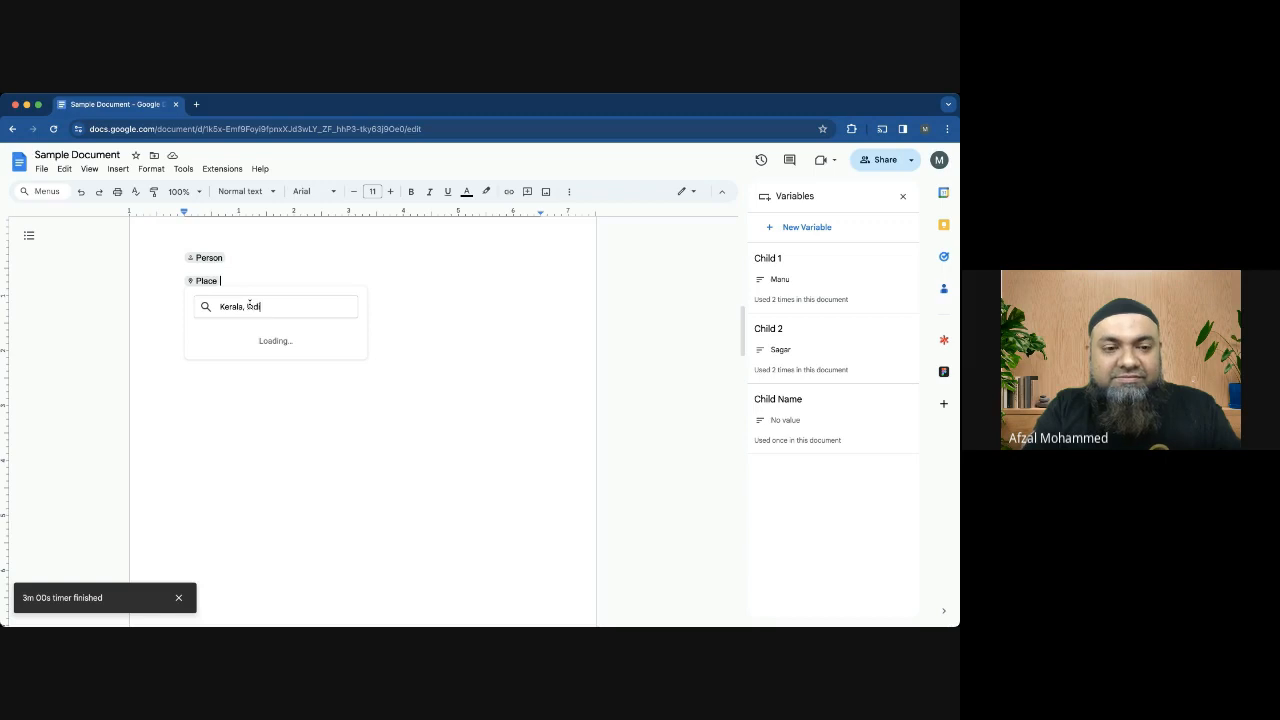
pyautogui.doubleClick(280, 304)
pyautogui.click(280, 304)
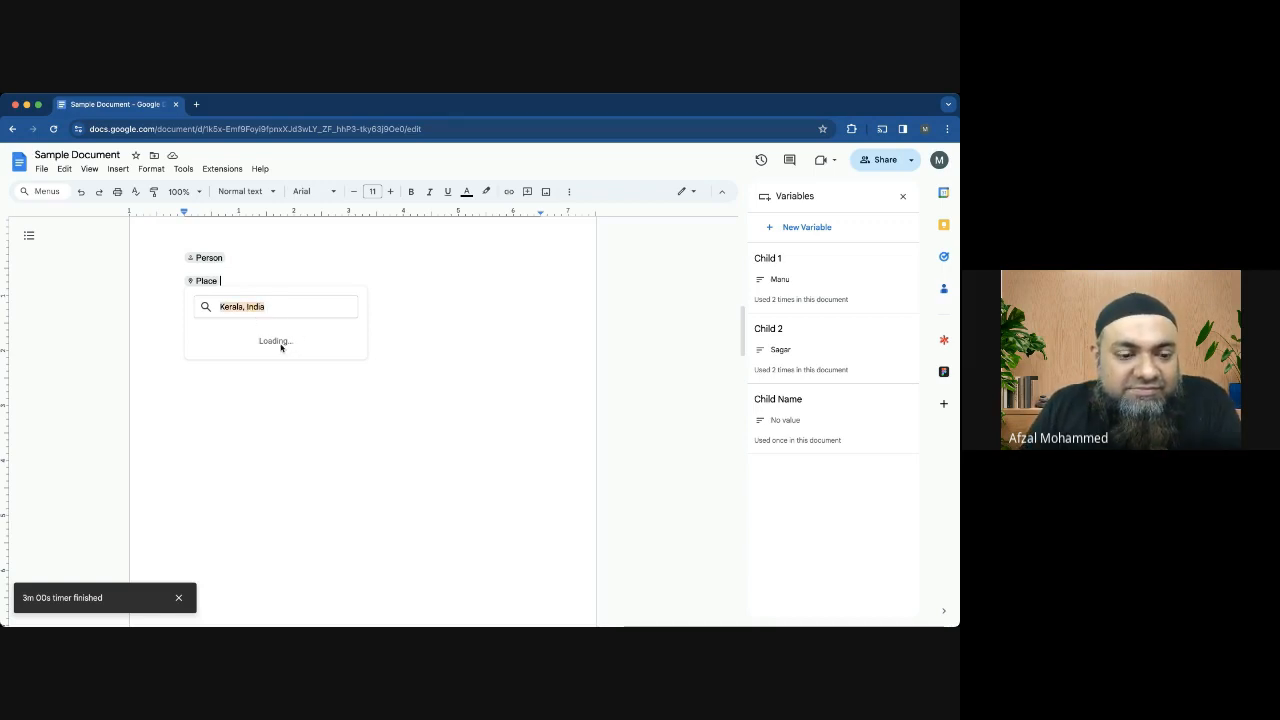
pyautogui.click(289, 305)
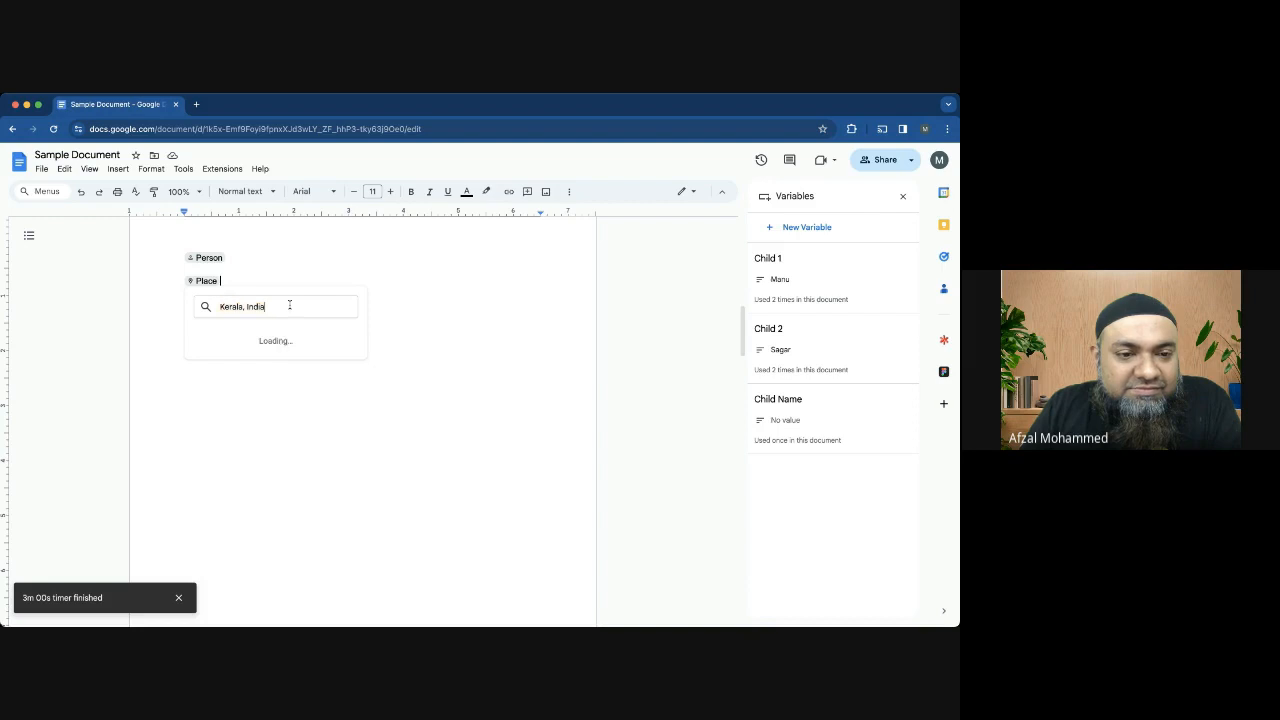
pyautogui.tripleClick(289, 305)
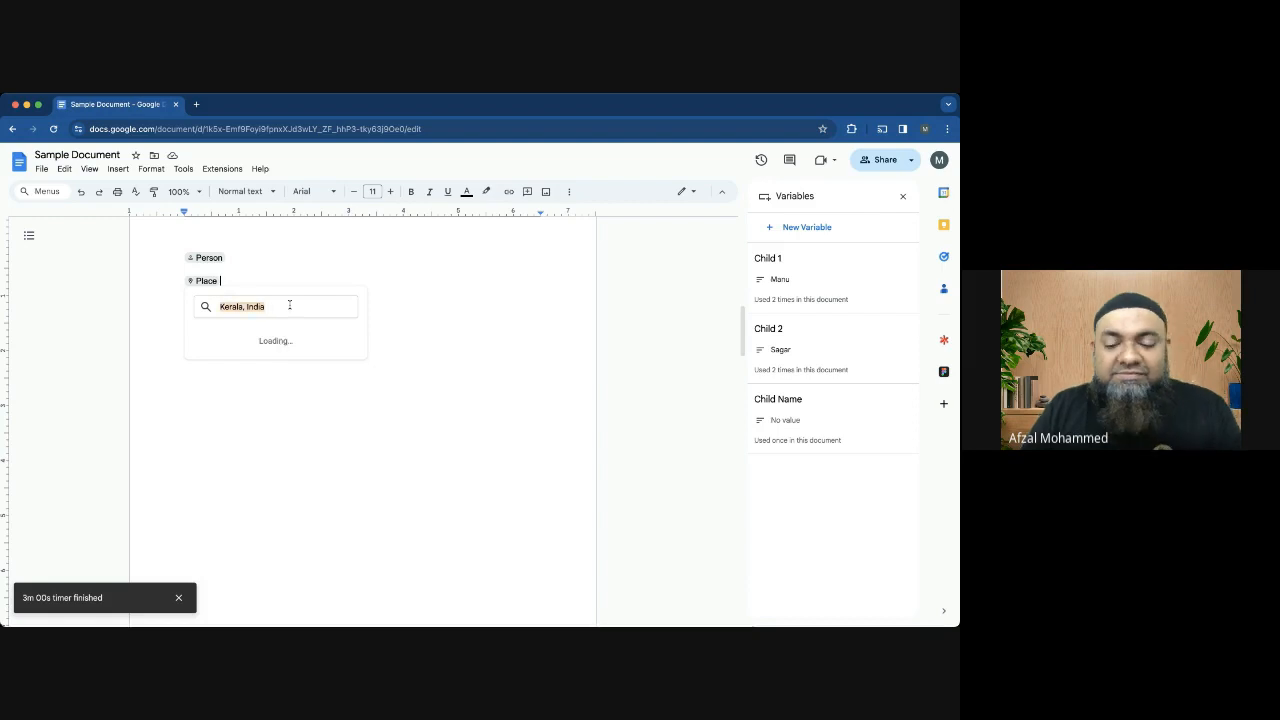
pyautogui.press('BackSpace')
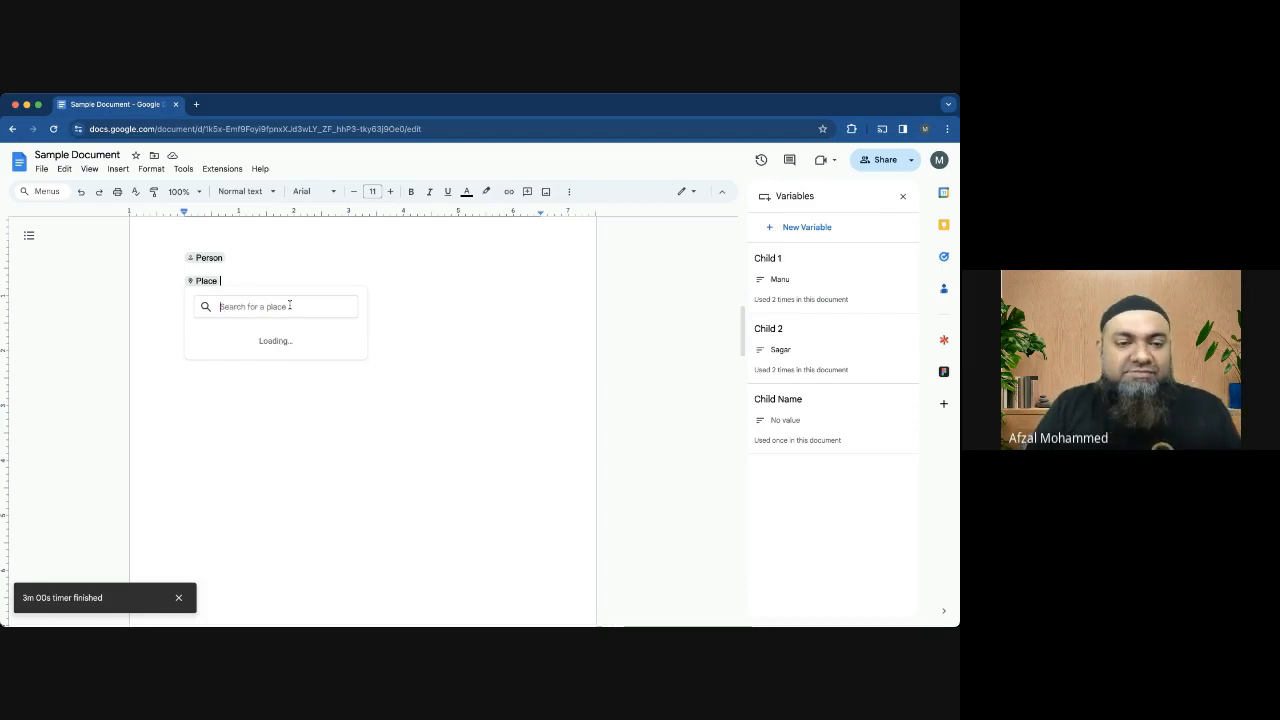
# Dismiss the finished-timer notice, search for Trivandrum in the Place placeholder chip, and check its place choices once more
pyautogui.click(232, 486)
pyautogui.click(178, 598)
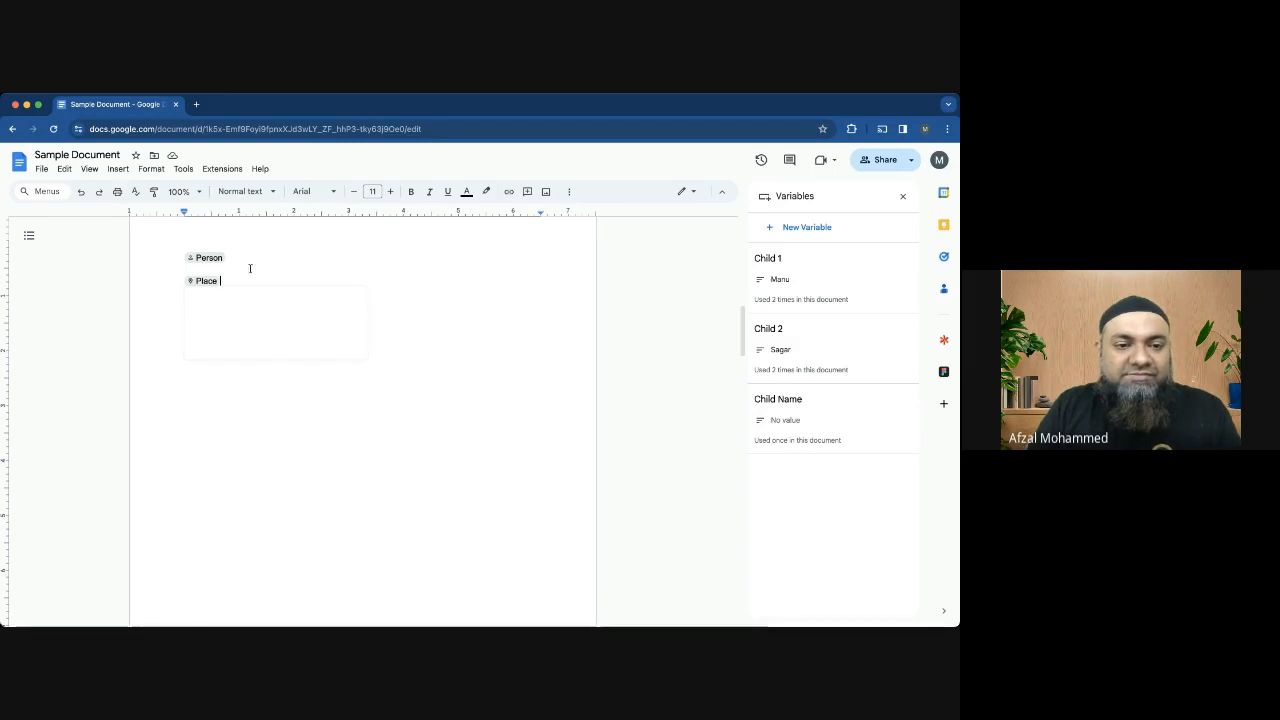
pyautogui.click(204, 283)
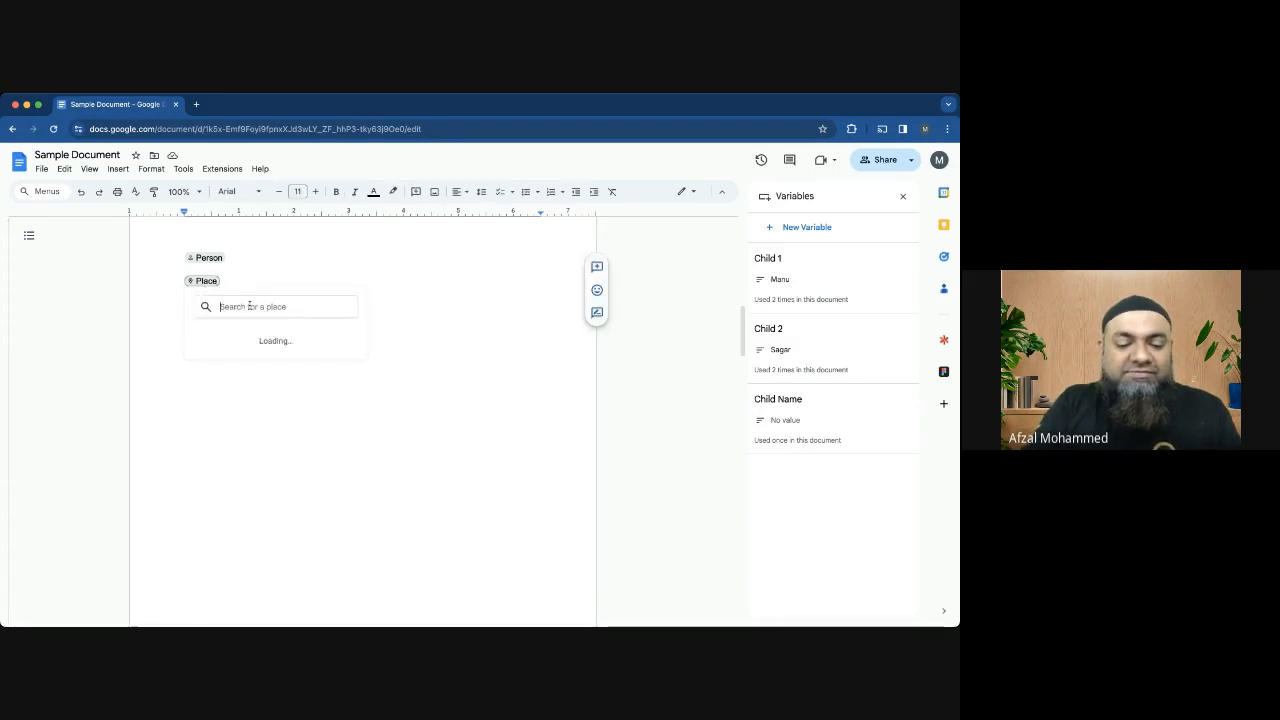
pyautogui.write('Trivandrum')
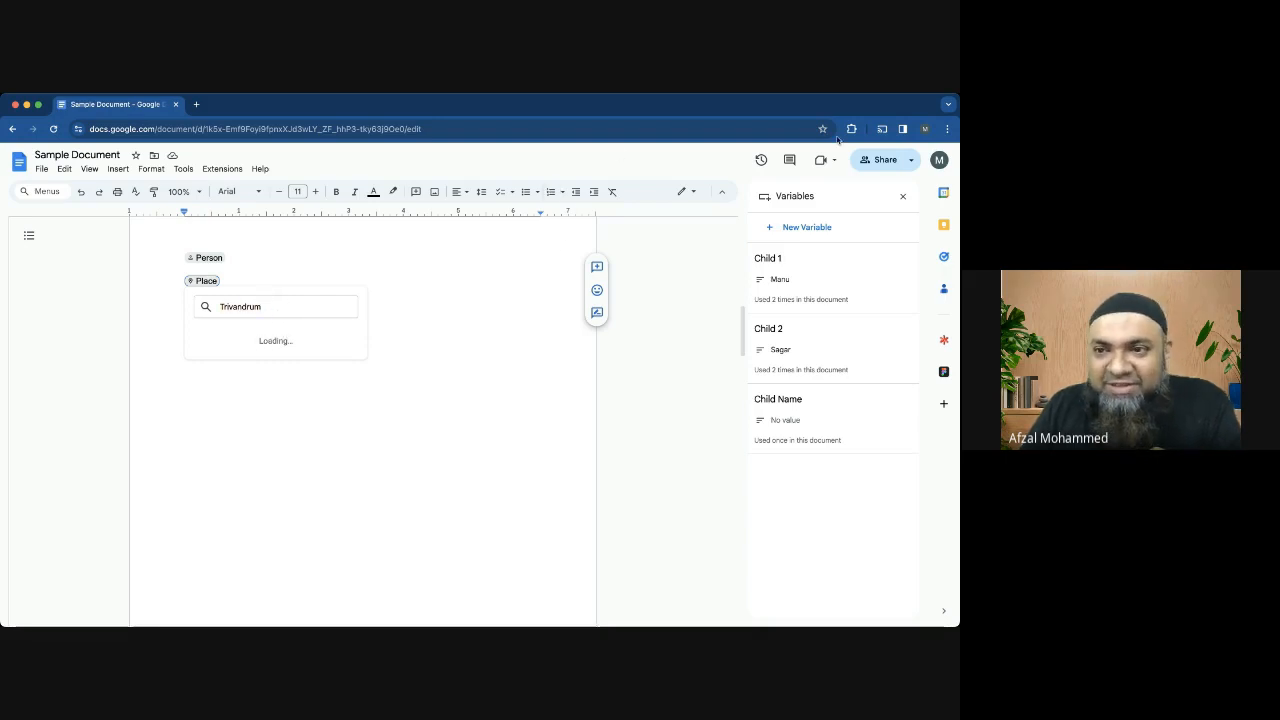
pyautogui.click(274, 276)
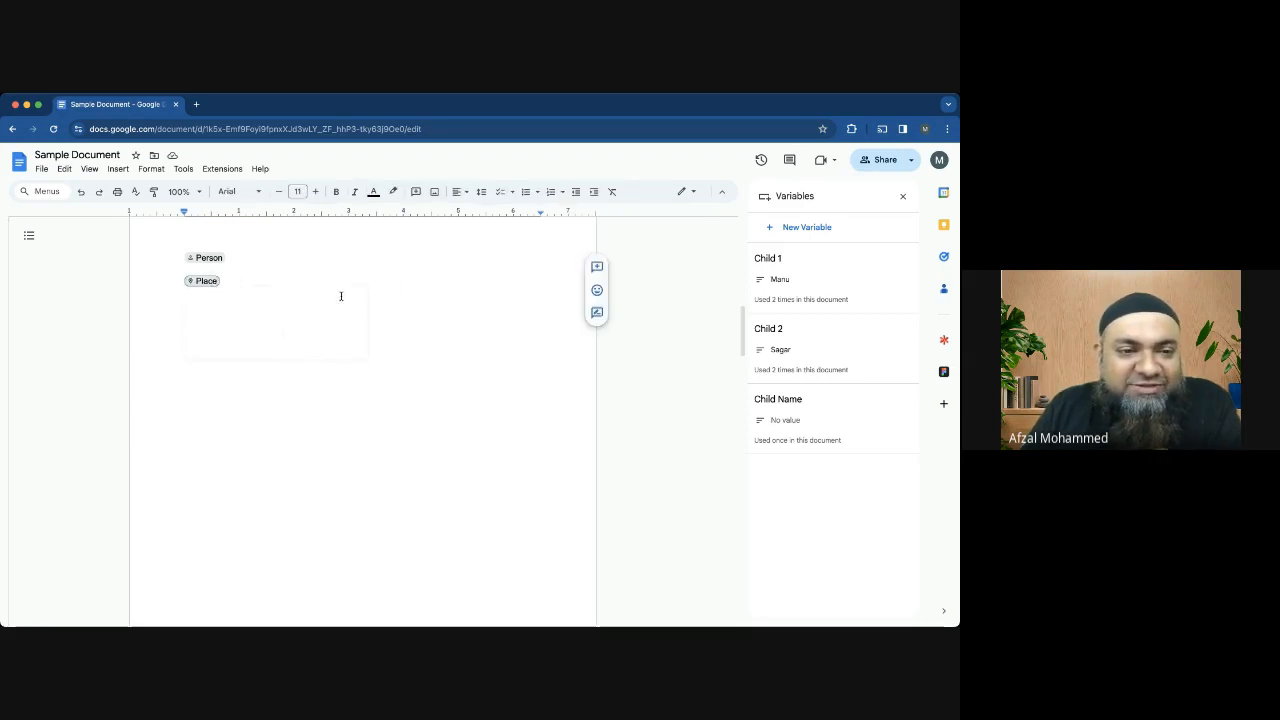
pyautogui.scroll(1, 380, 390)
pyautogui.scroll(-1, 380, 390)
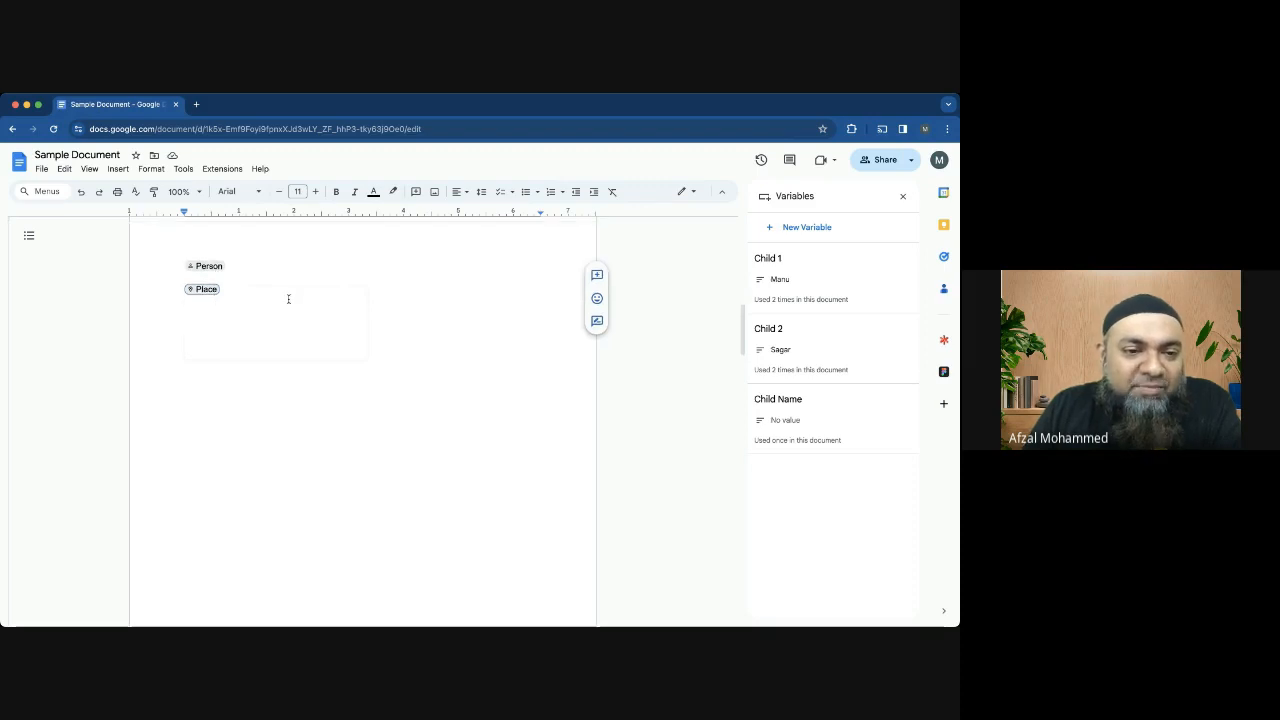
pyautogui.click(206, 289)
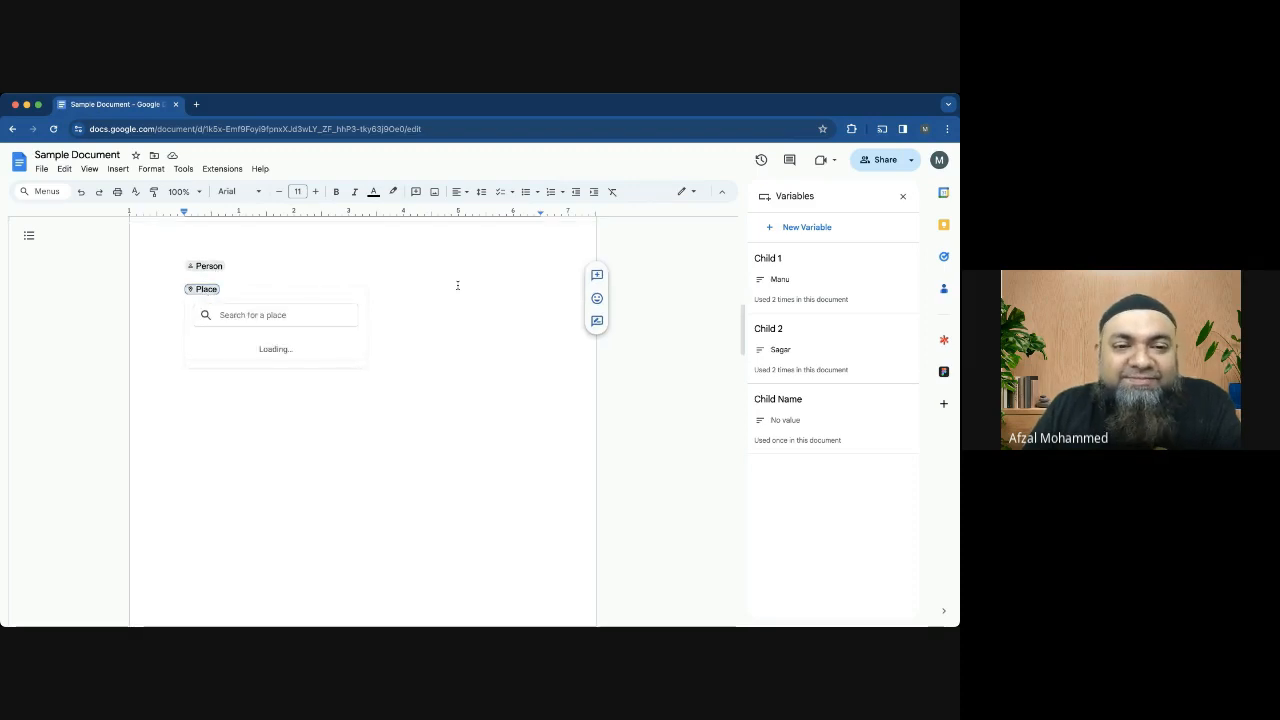
pyautogui.click(424, 292)
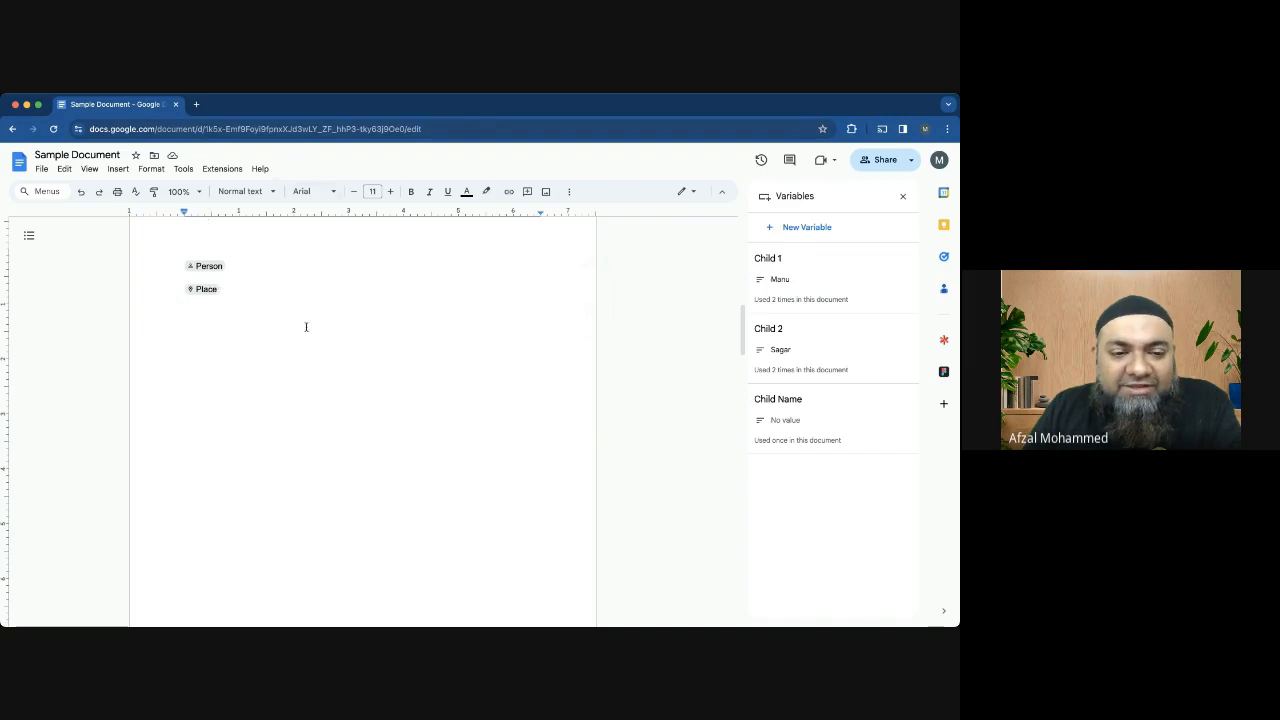
# View the building block types available for insertion in the document
pyautogui.scroll(3, 306, 327)
pyautogui.scroll(-4, 306, 325)
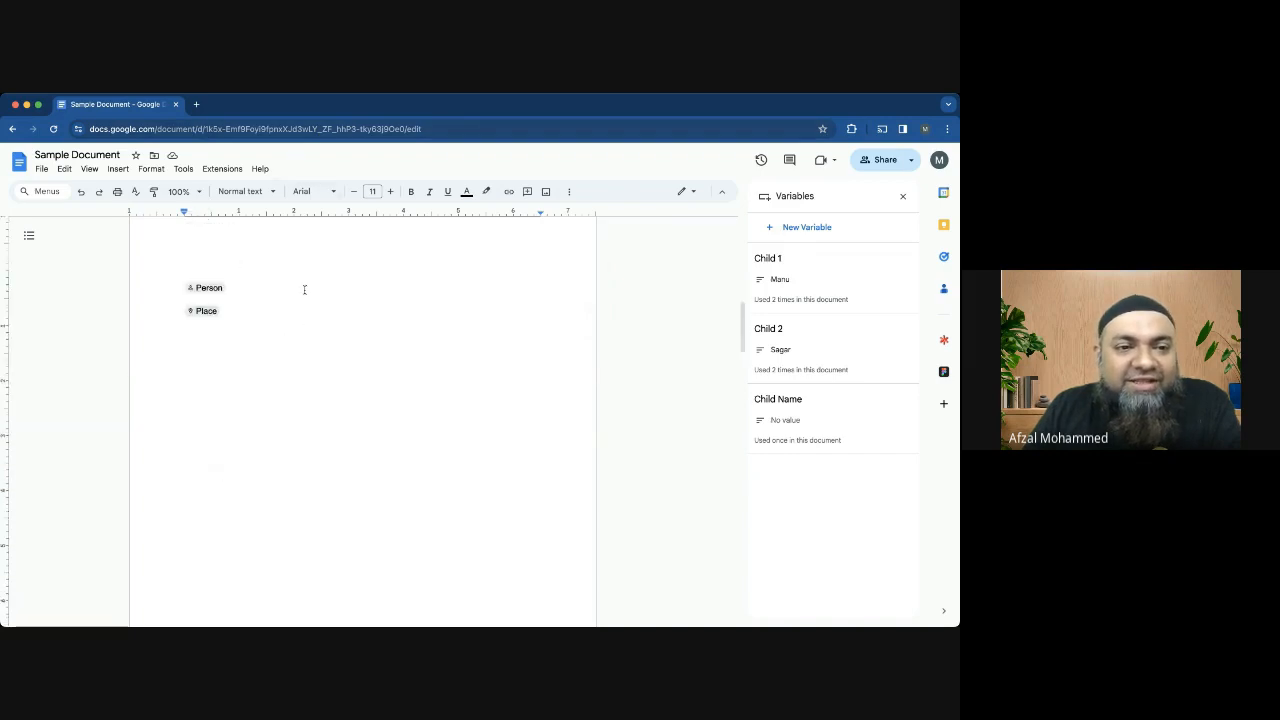
pyautogui.scroll(4, 305, 289)
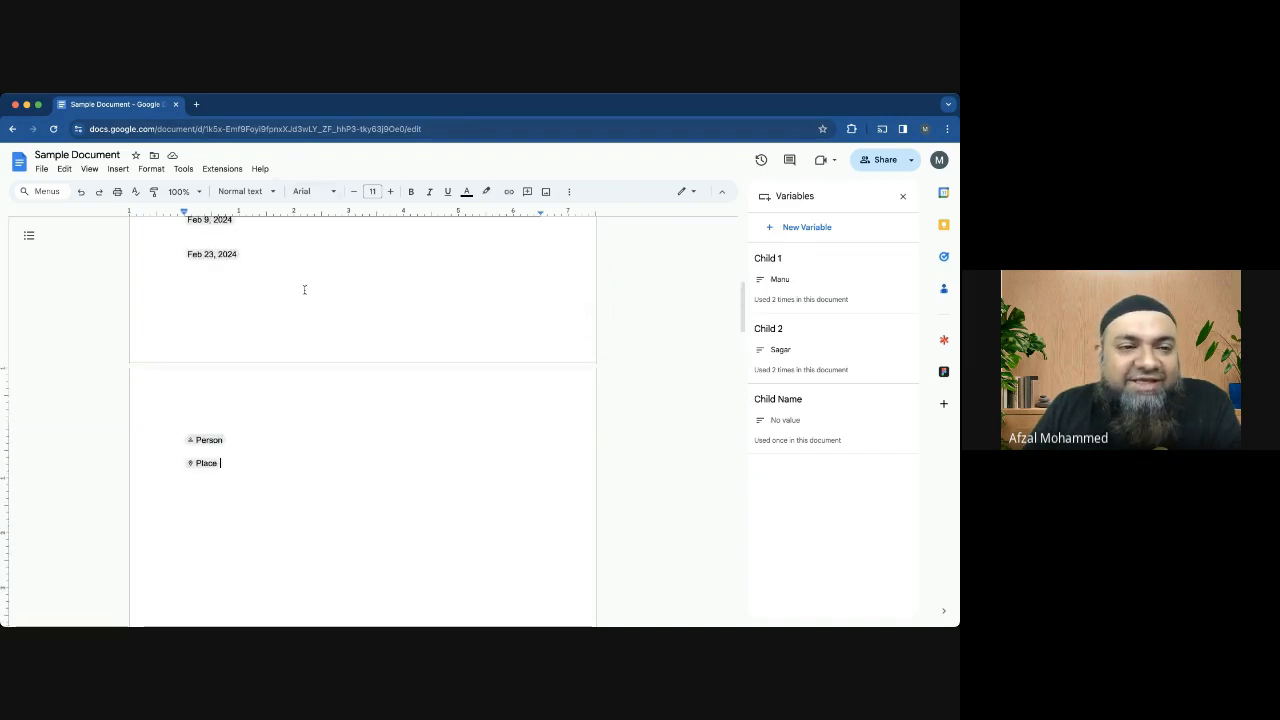
pyautogui.click(120, 169)
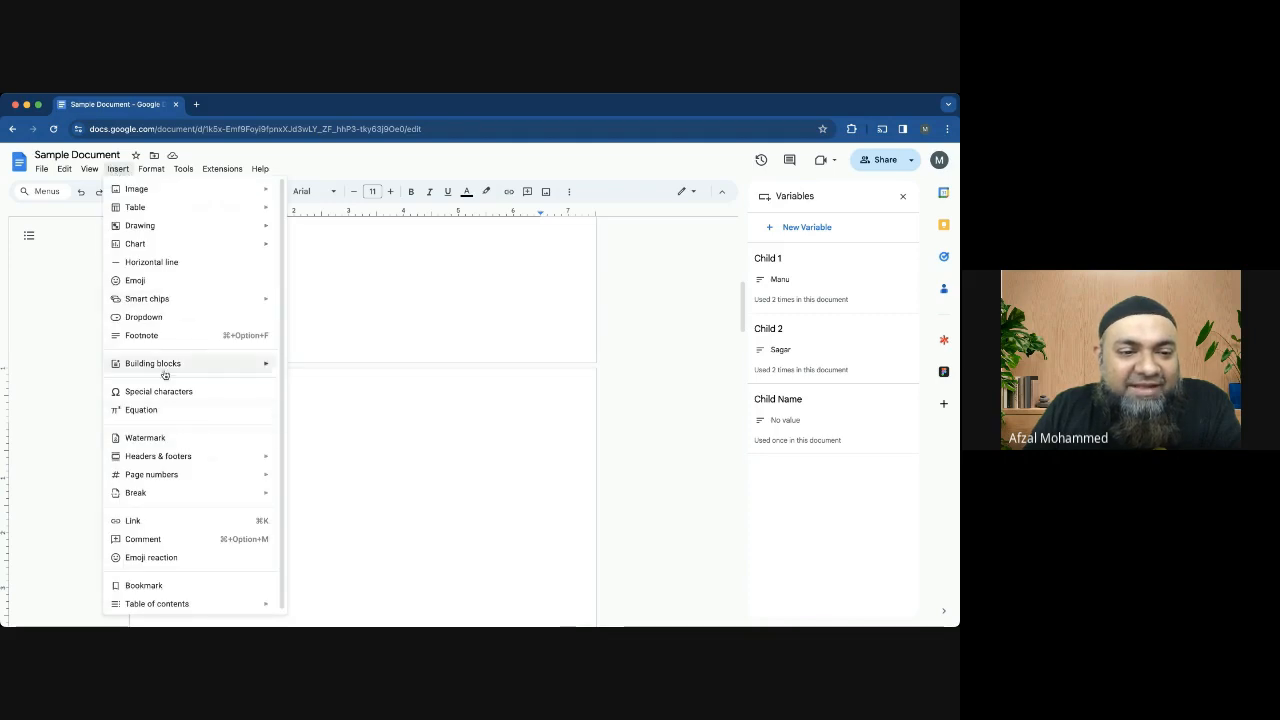
pyautogui.moveTo(157, 371)
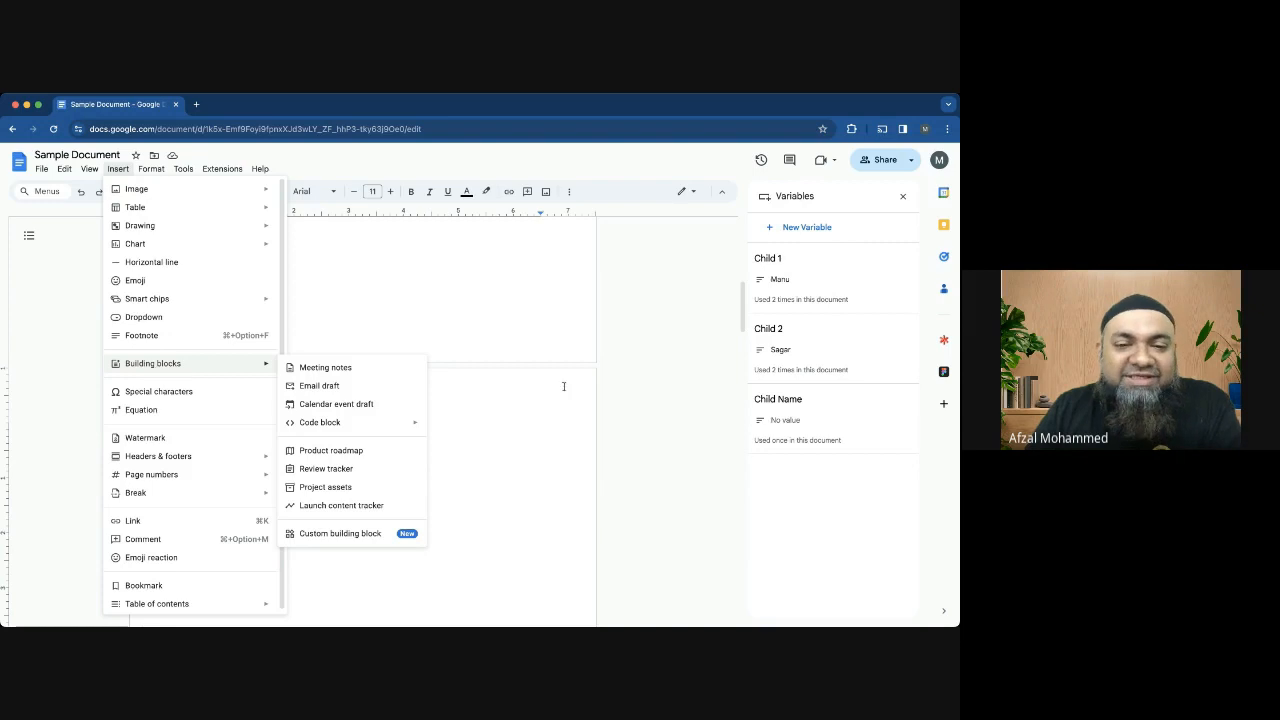
pyautogui.click(514, 394)
# Insert a page break below the Place chip and add a separator line of twelve equals signs in the space under the chip
pyautogui.scroll(-2, 432, 449)
pyautogui.click(237, 392)
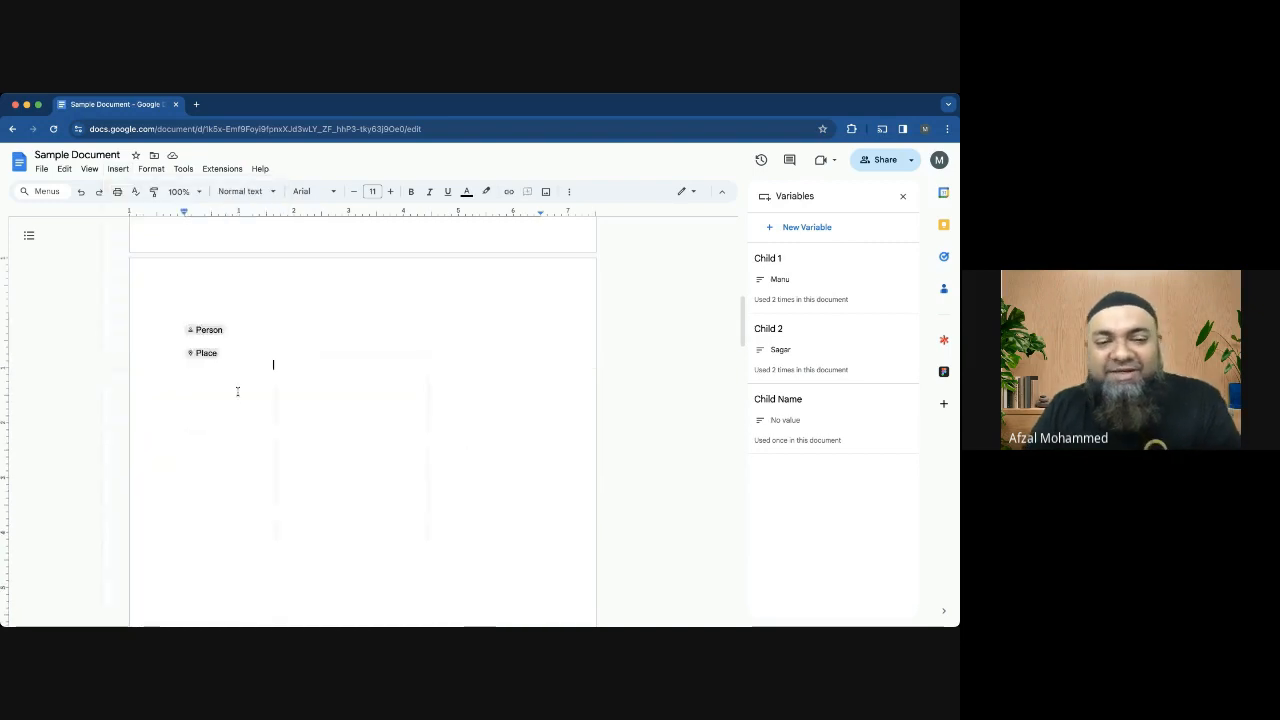
pyautogui.press('super+Return')
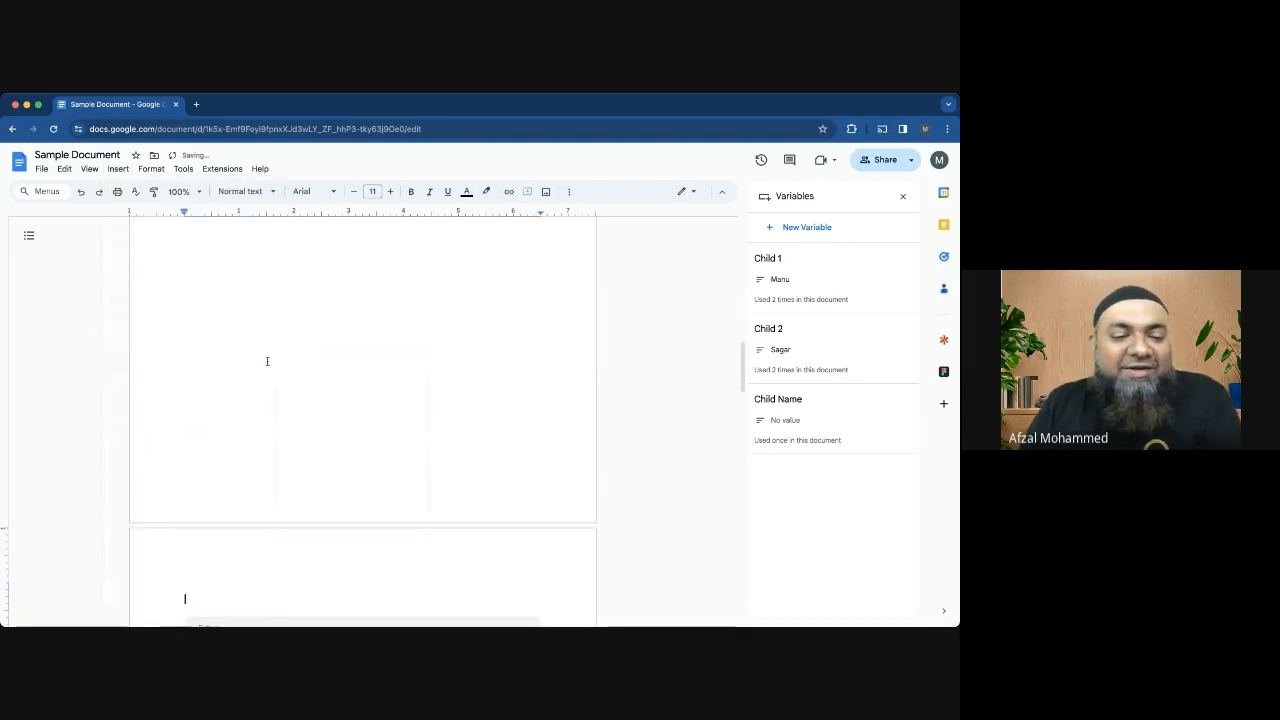
pyautogui.scroll(3, 268, 362)
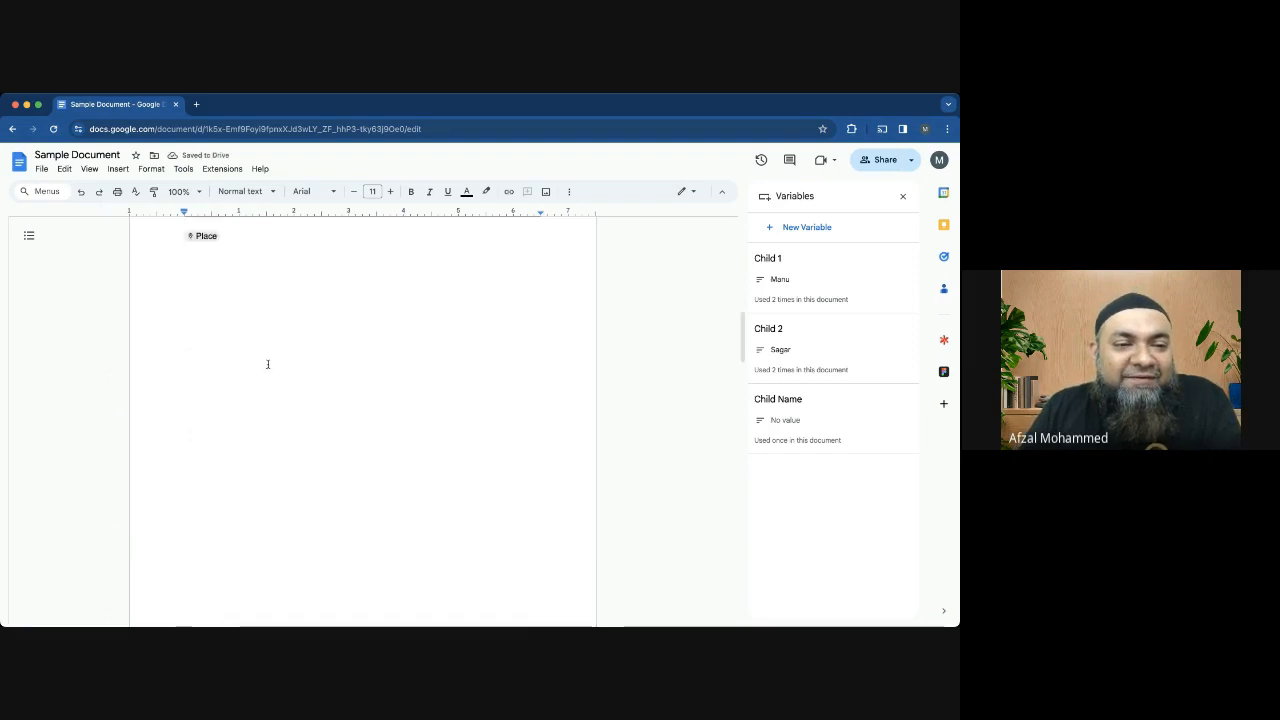
pyautogui.click(215, 294)
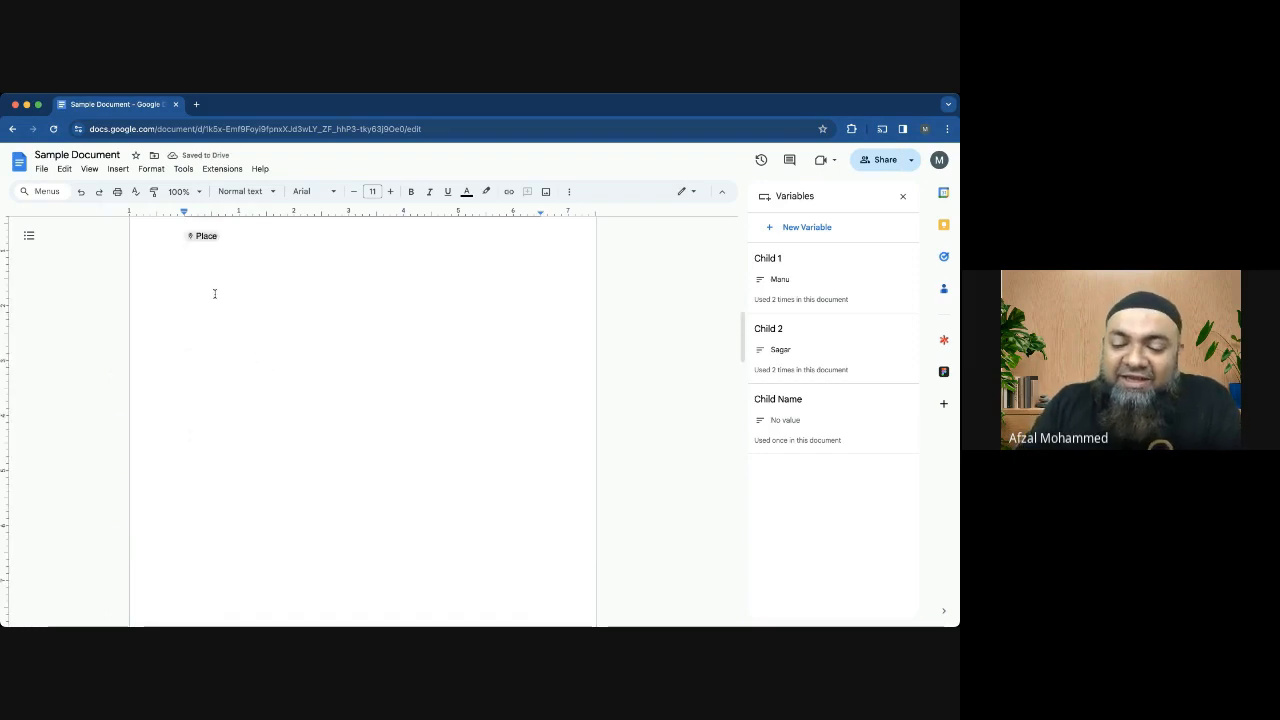
pyautogui.press('Return')
pyautogui.write('======')
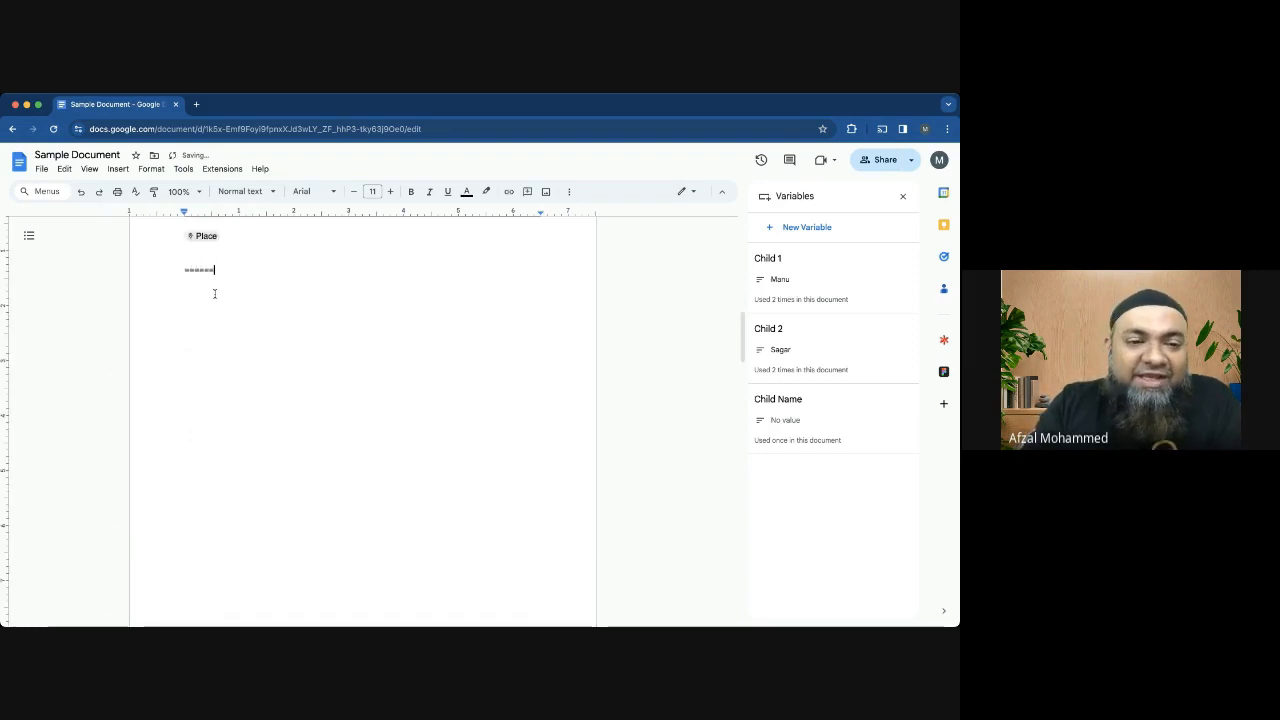
pyautogui.write('======')
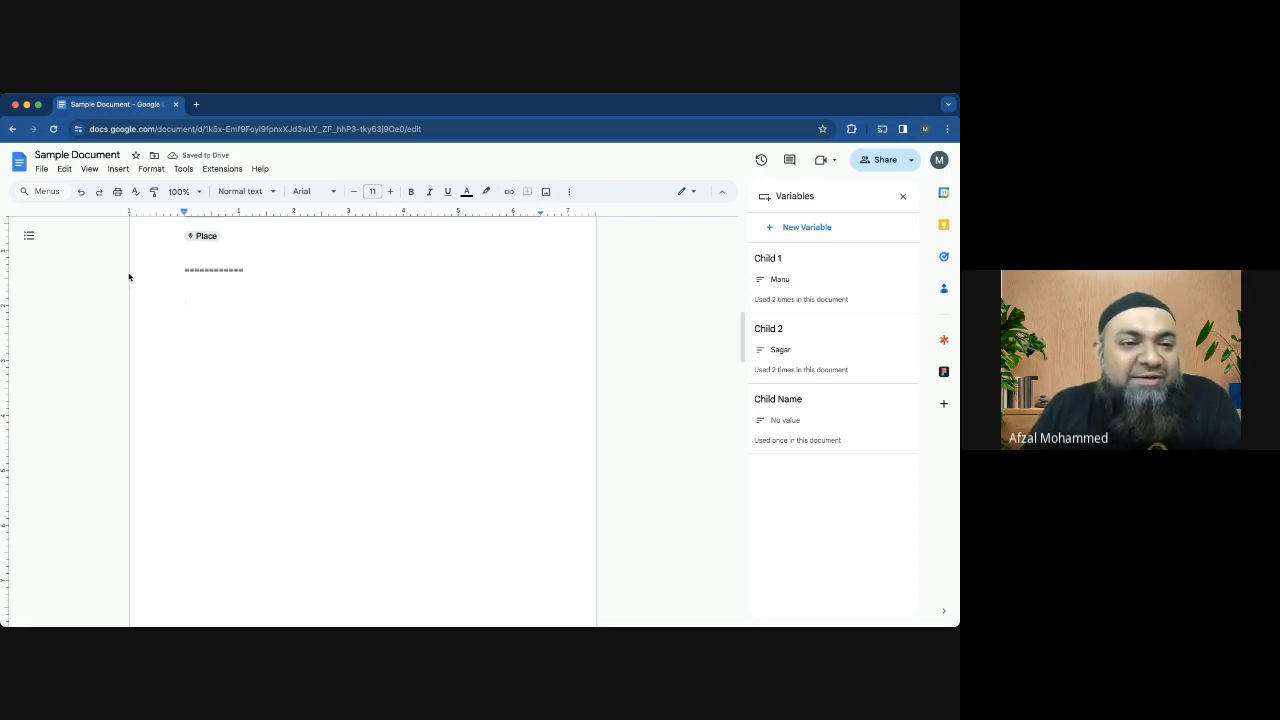
# Insert a Meeting notes building block for the PTM event of February 14, 2024 below the separator, and close the Variables panel
pyautogui.click(118, 169)
pyautogui.moveTo(185, 364)
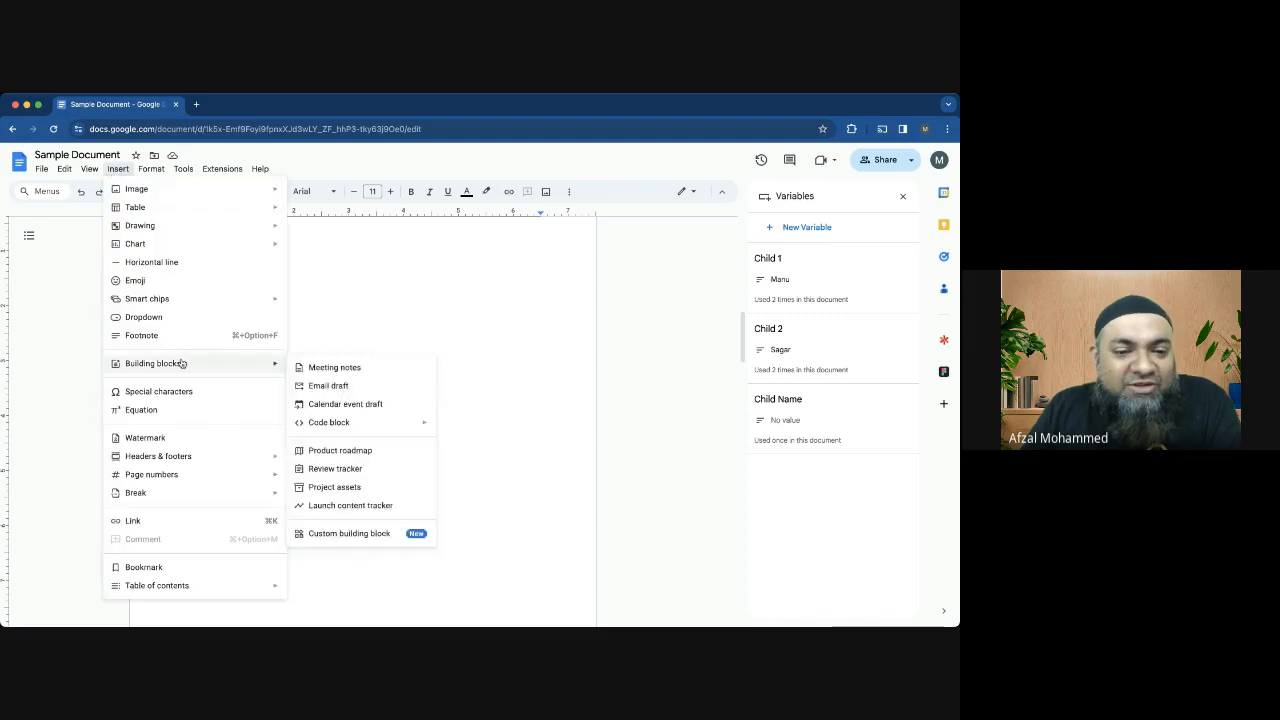
pyautogui.click(375, 368)
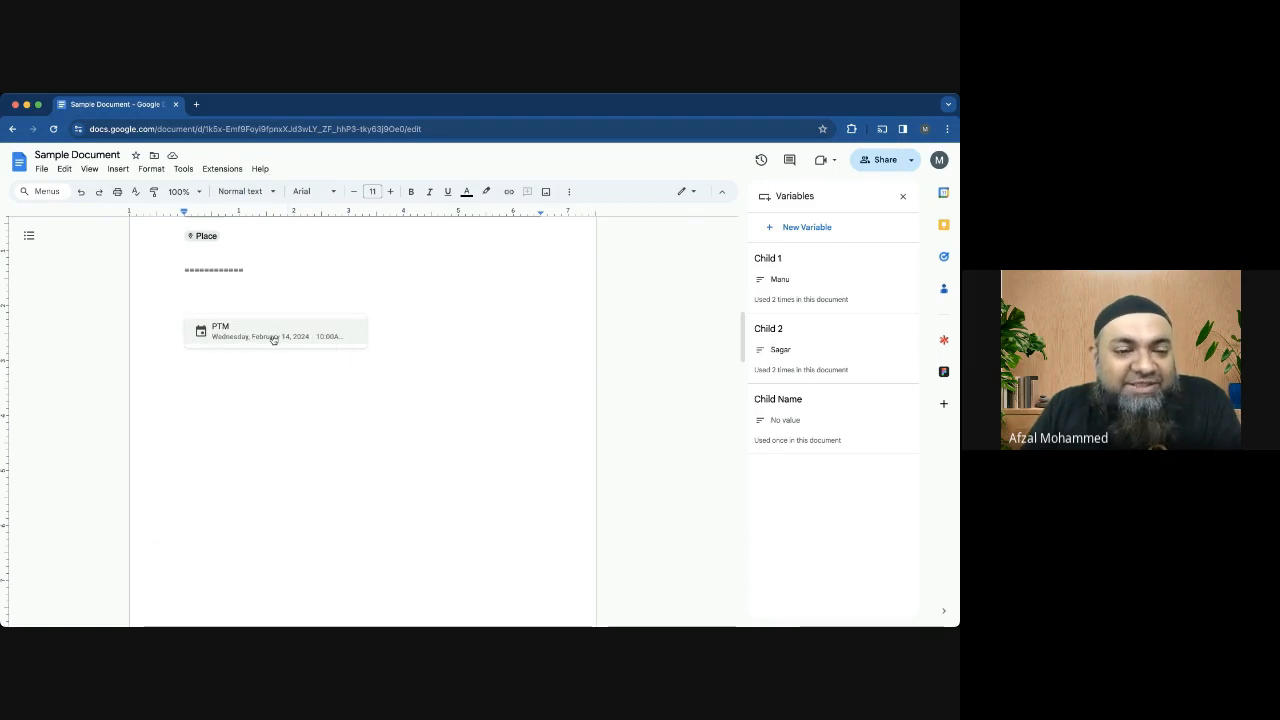
pyautogui.click(275, 338)
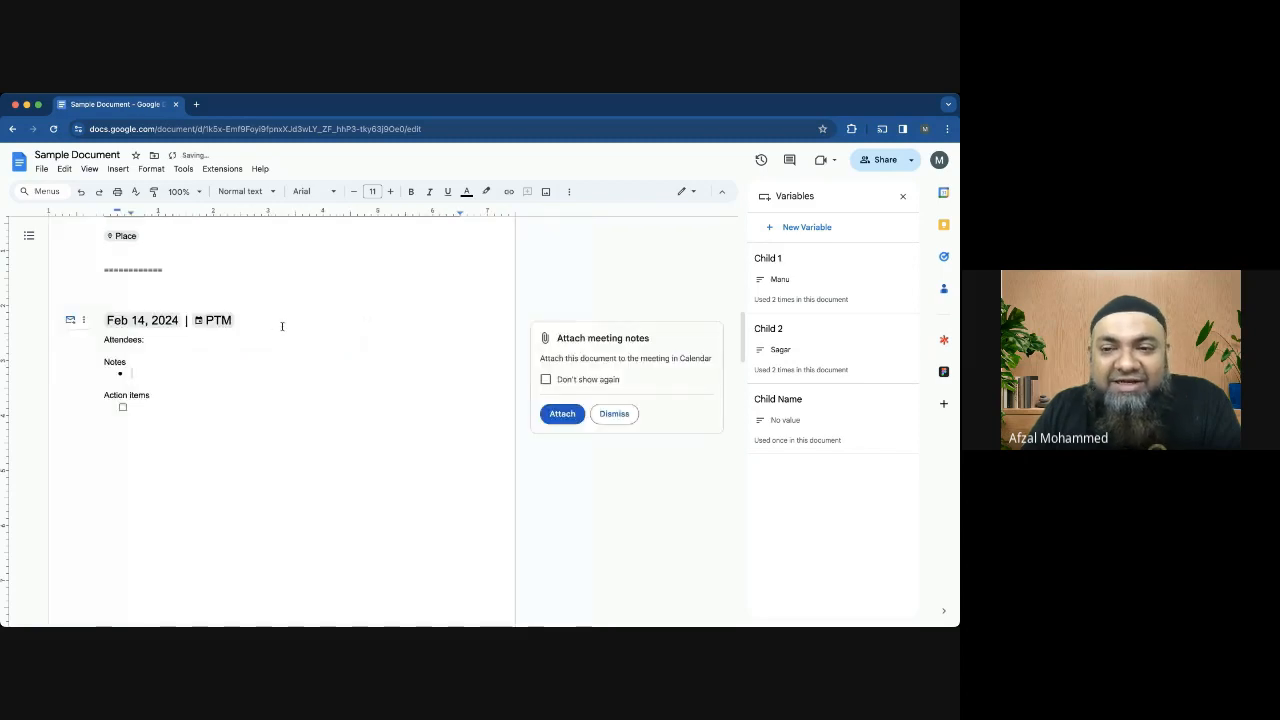
pyautogui.click(903, 196)
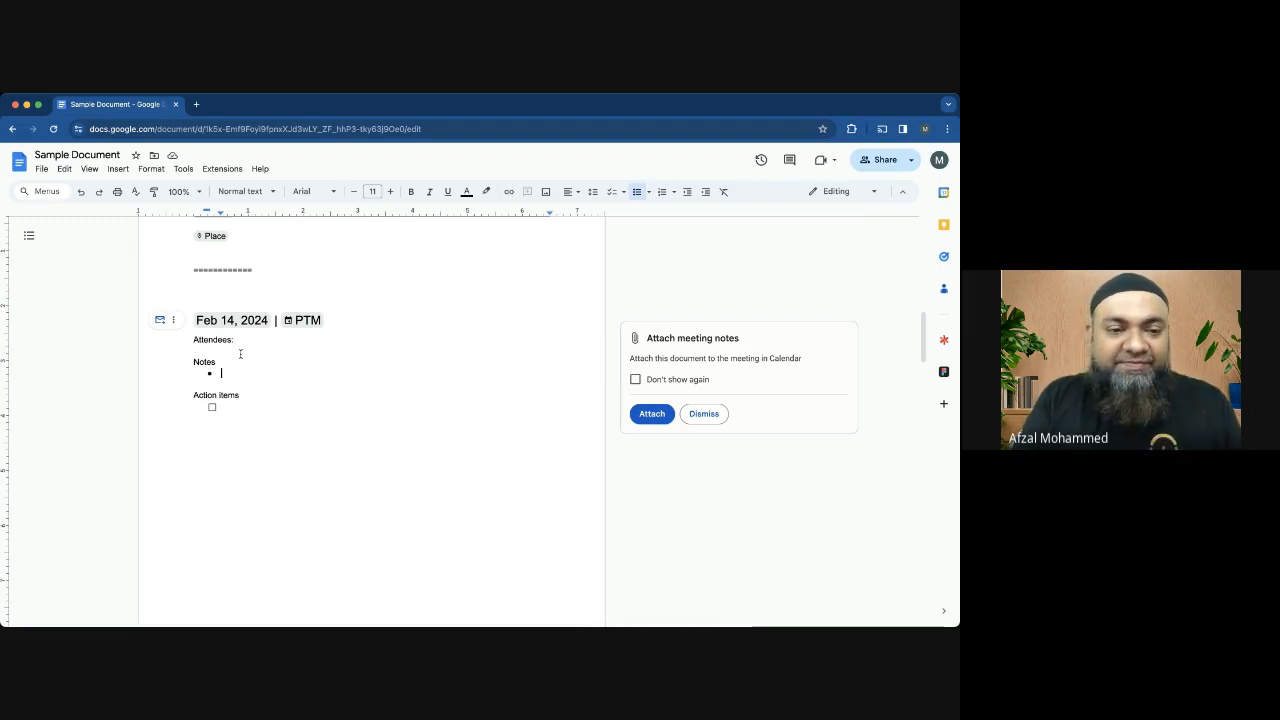
# Enter "Child attendance" and "Final exam preparations" as the first two bullets under Notes
pyautogui.doubleClick(235, 373)
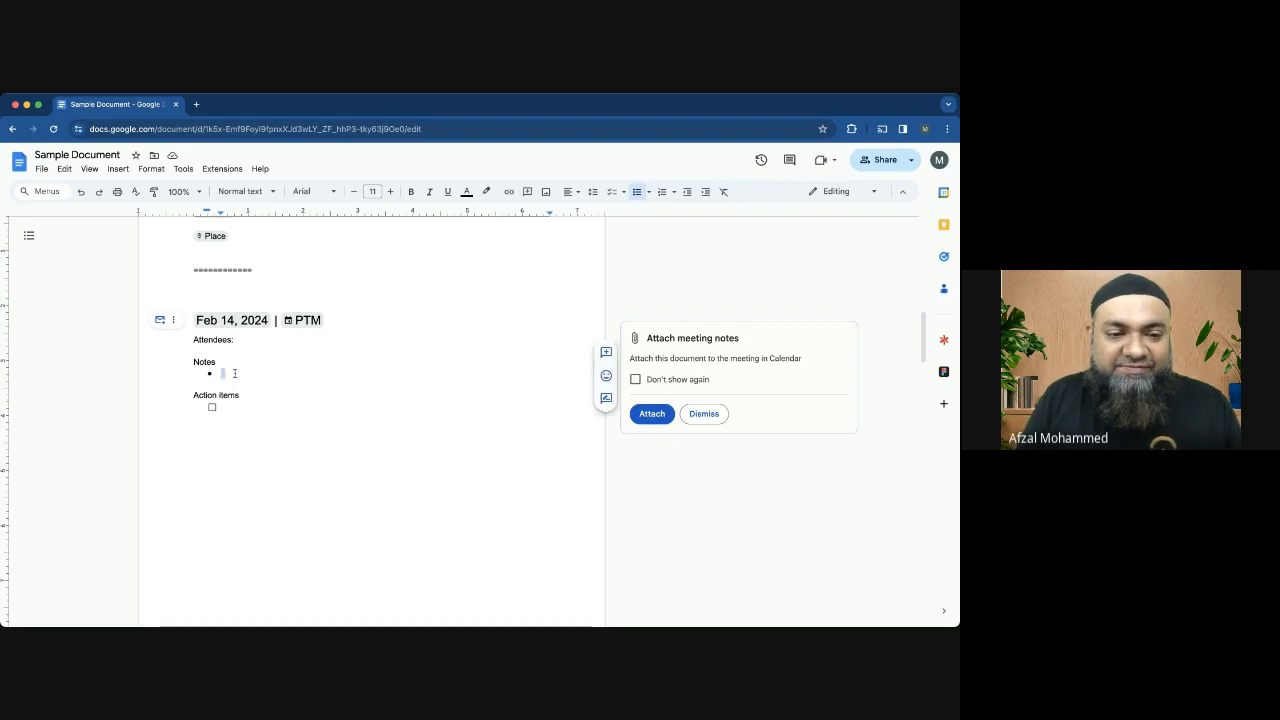
pyautogui.click(241, 373)
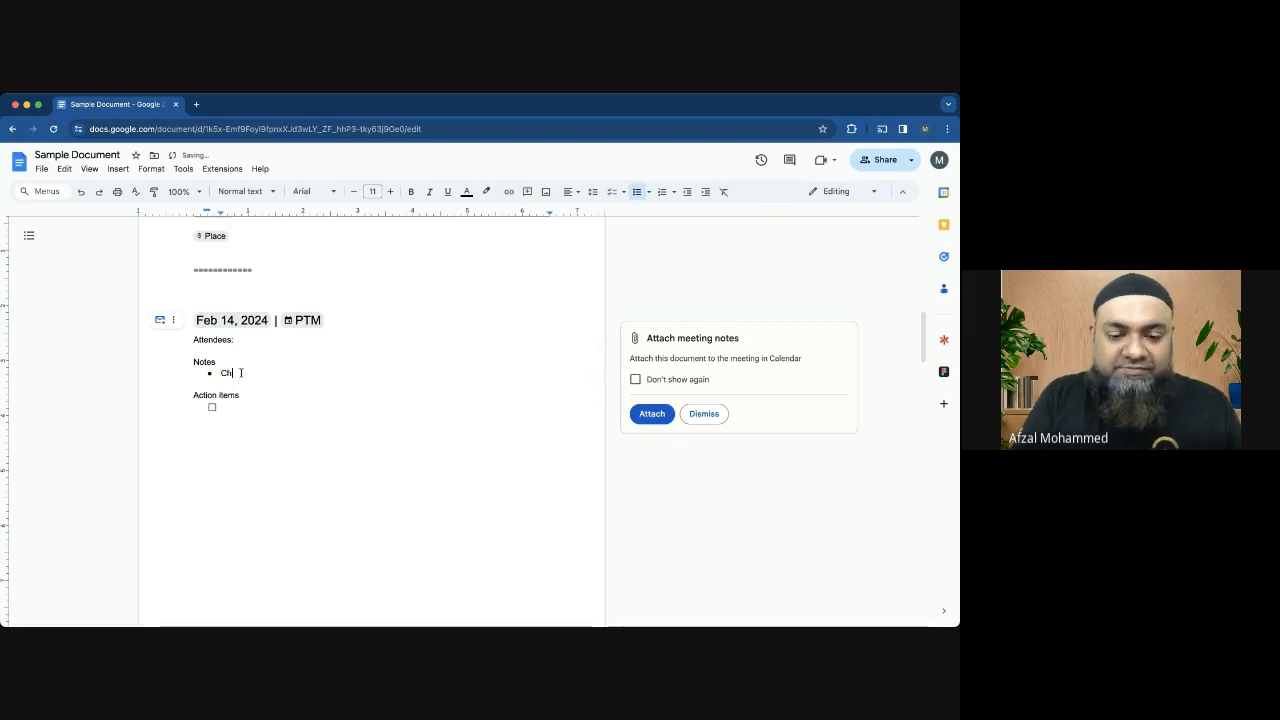
pyautogui.write('d a')
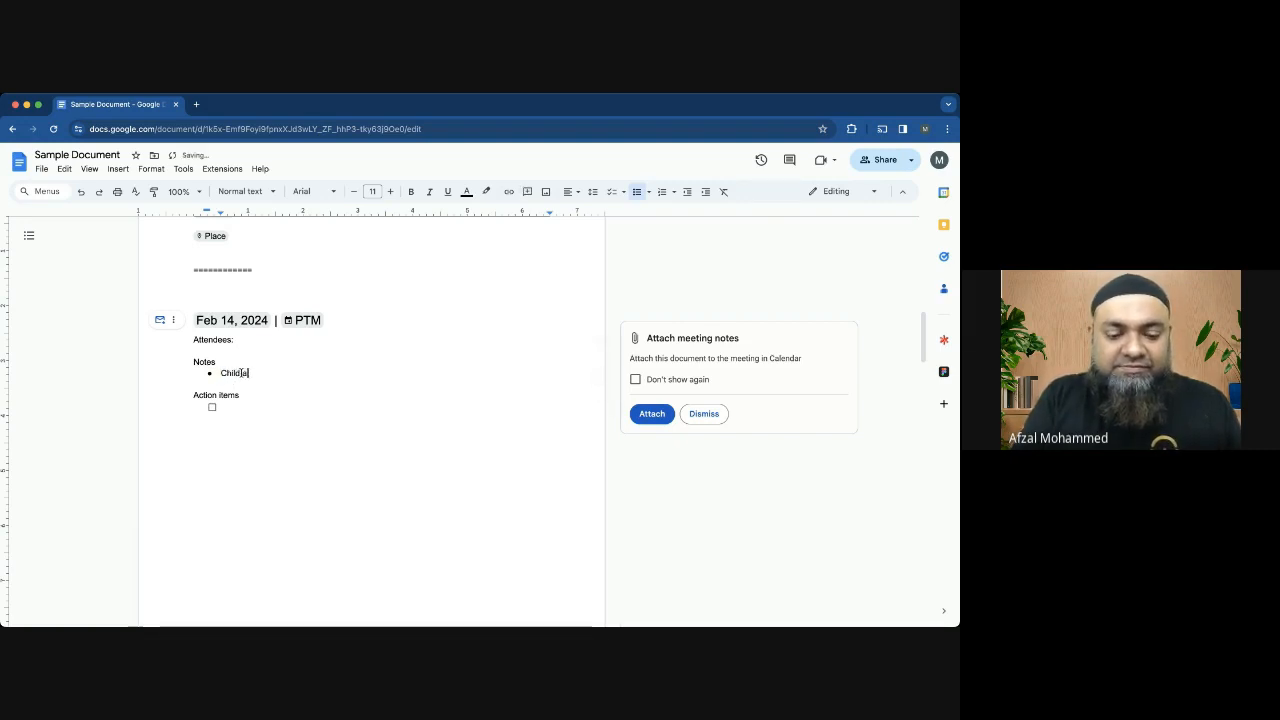
pyautogui.write('ttendance')
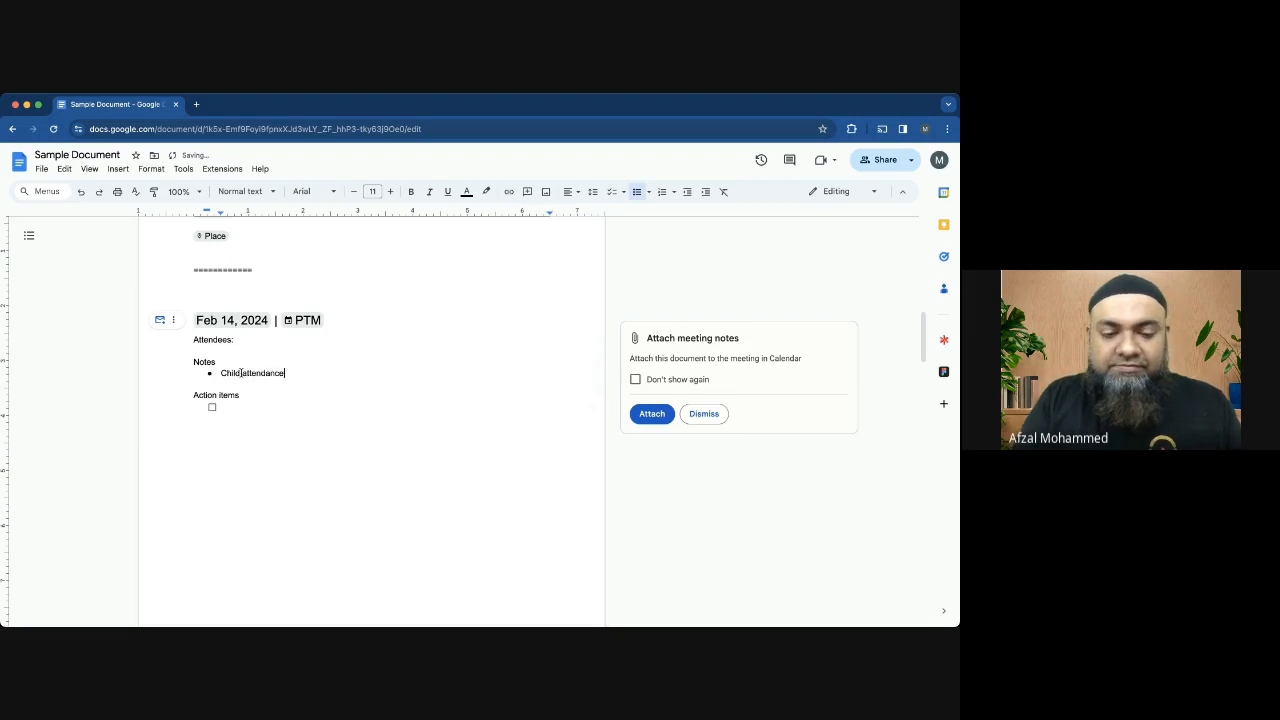
pyautogui.press('Return')
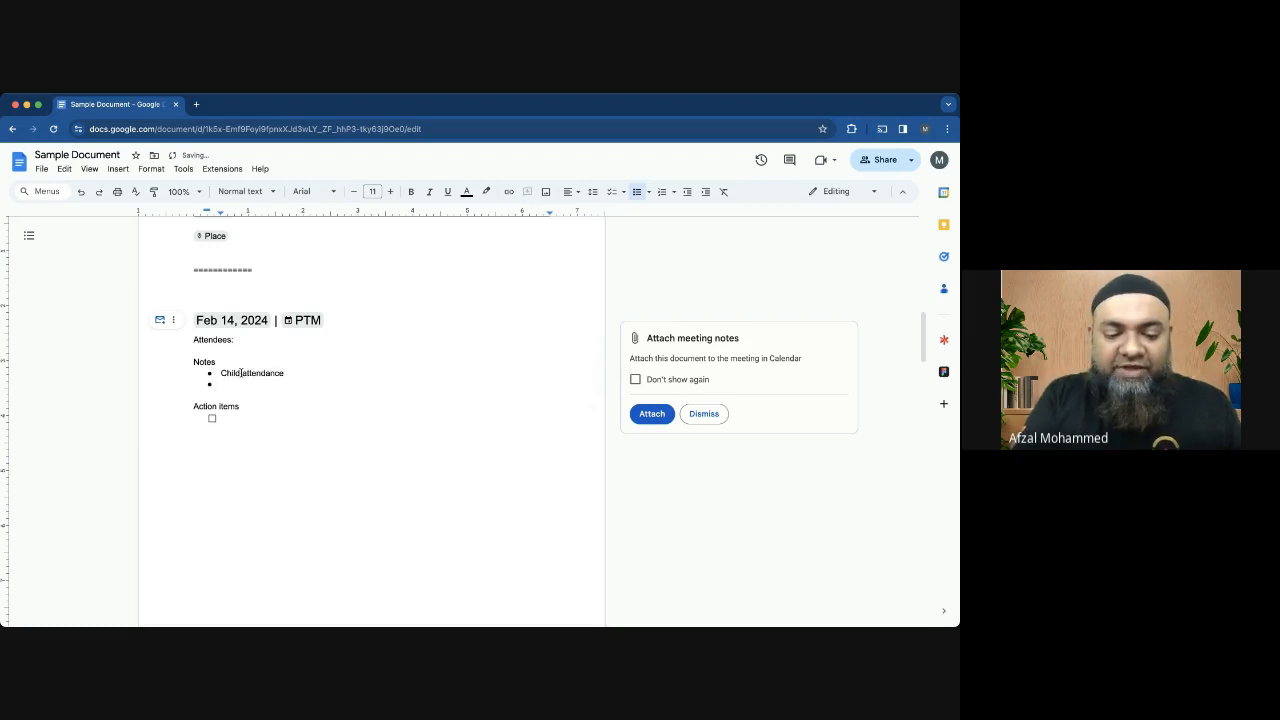
pyautogui.write('Fu')
pyautogui.press('BackSpace')
pyautogui.write('i')
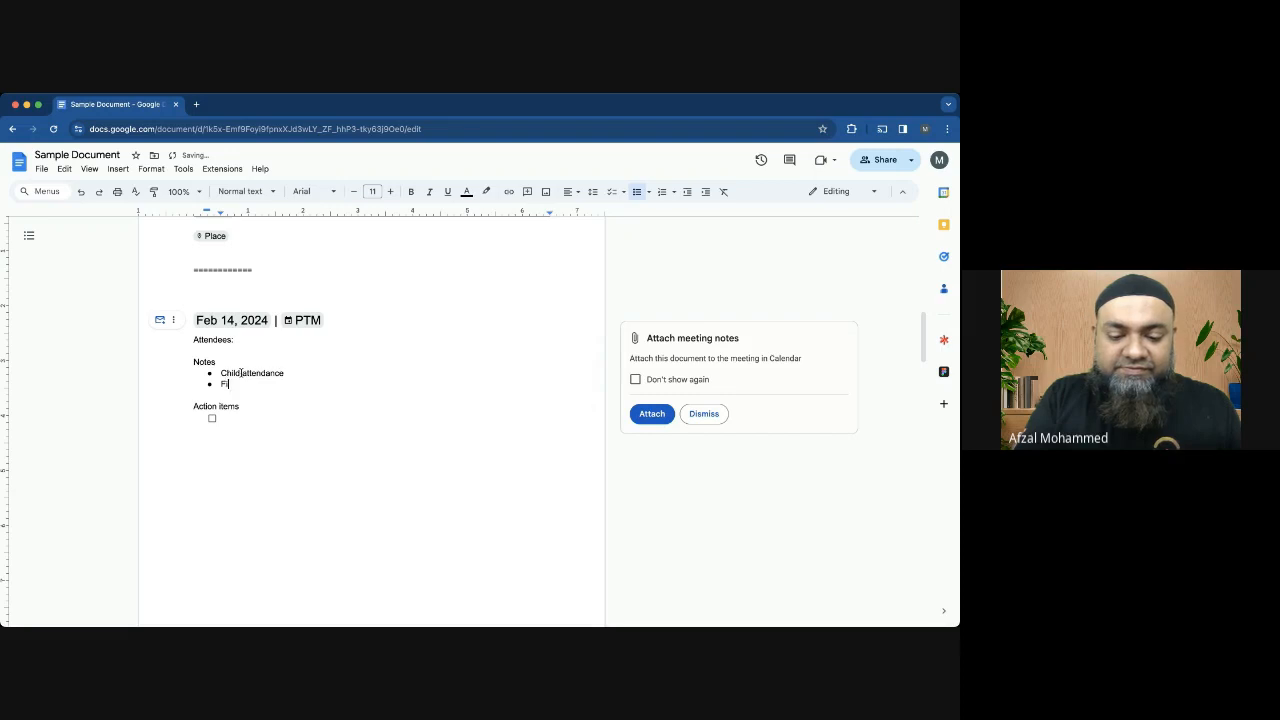
pyautogui.write('nal exam p')
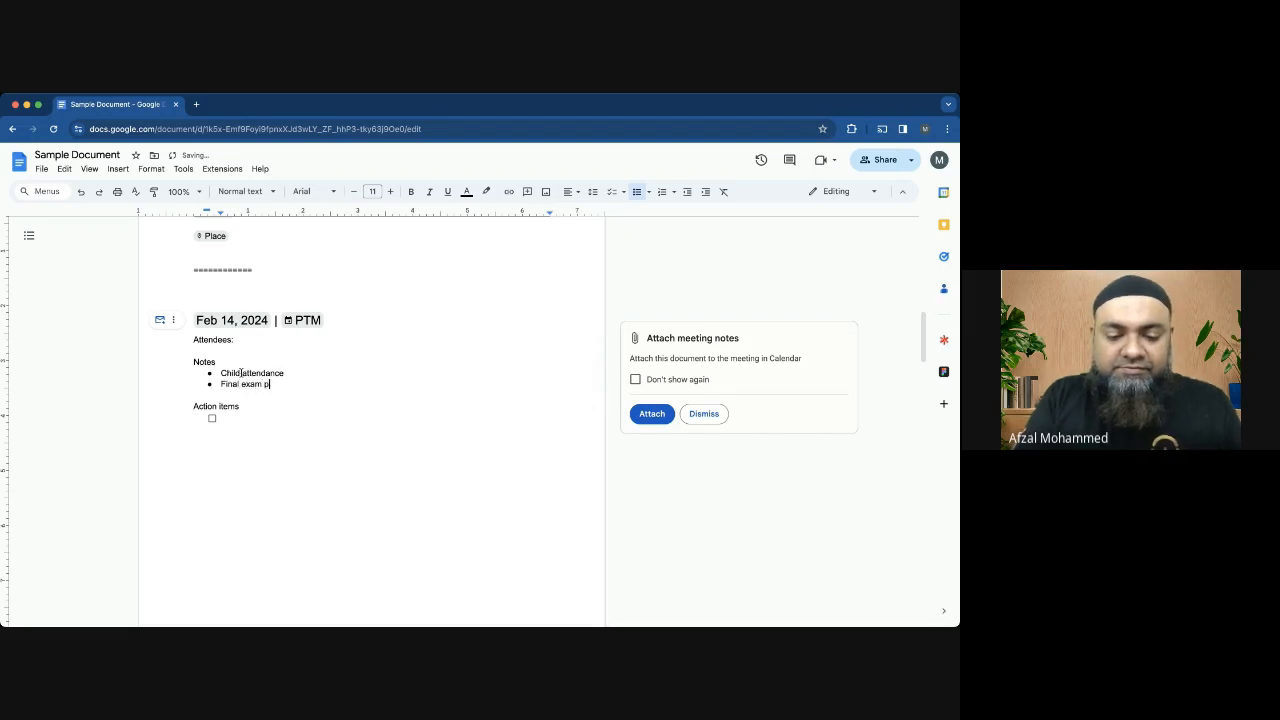
pyautogui.write('reparations')
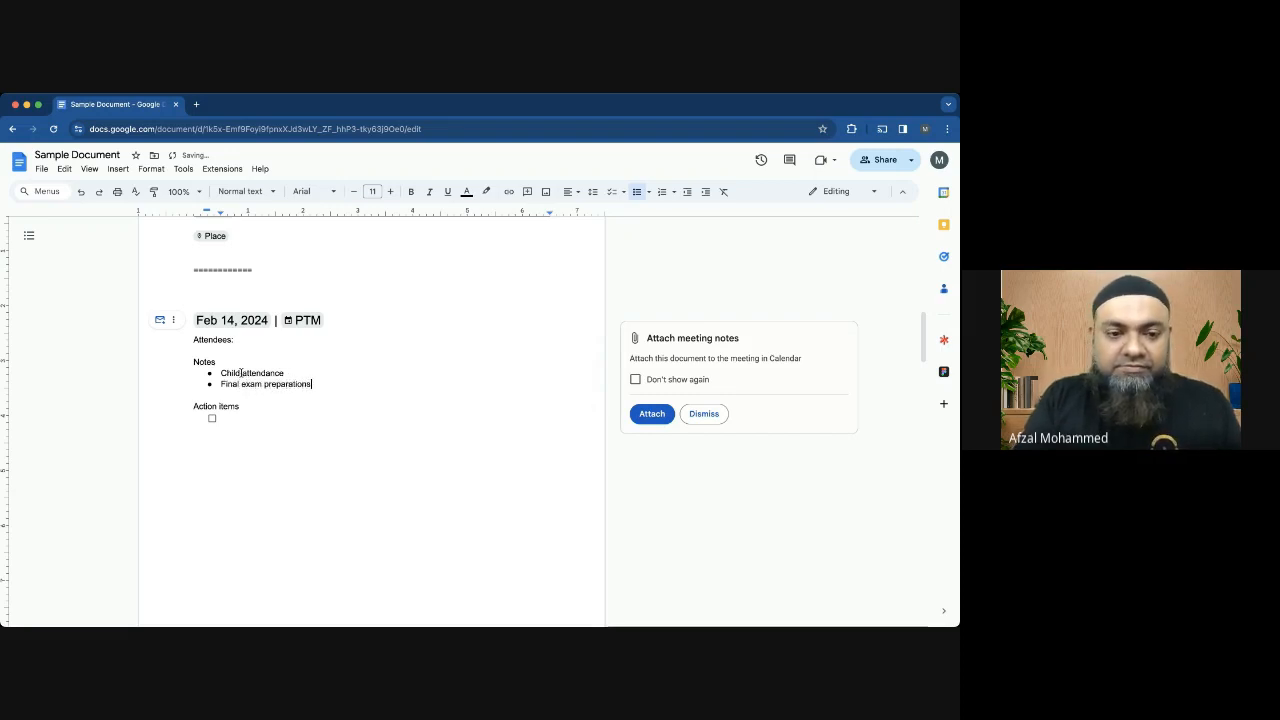
# Add "JEE/NEET" as the third bullet under Notes and end the bulleted list
pyautogui.press('Return')
pyautogui.write('J')
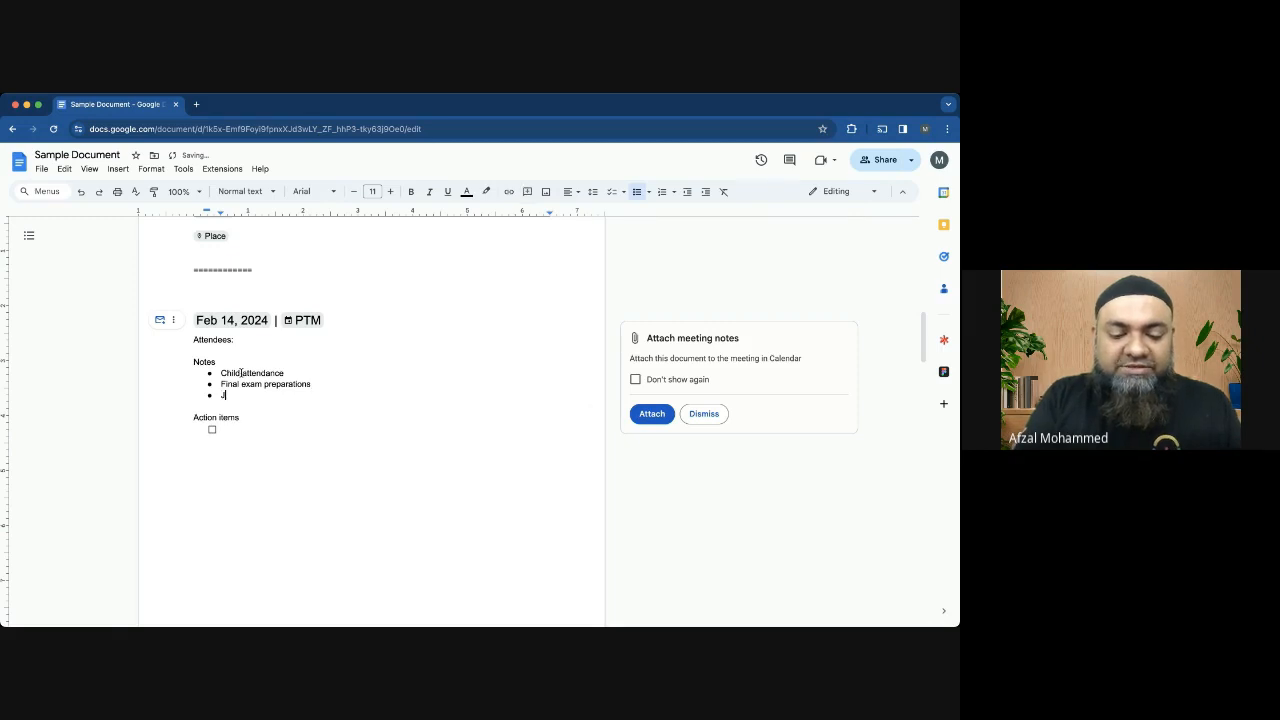
pyautogui.write('EE/')
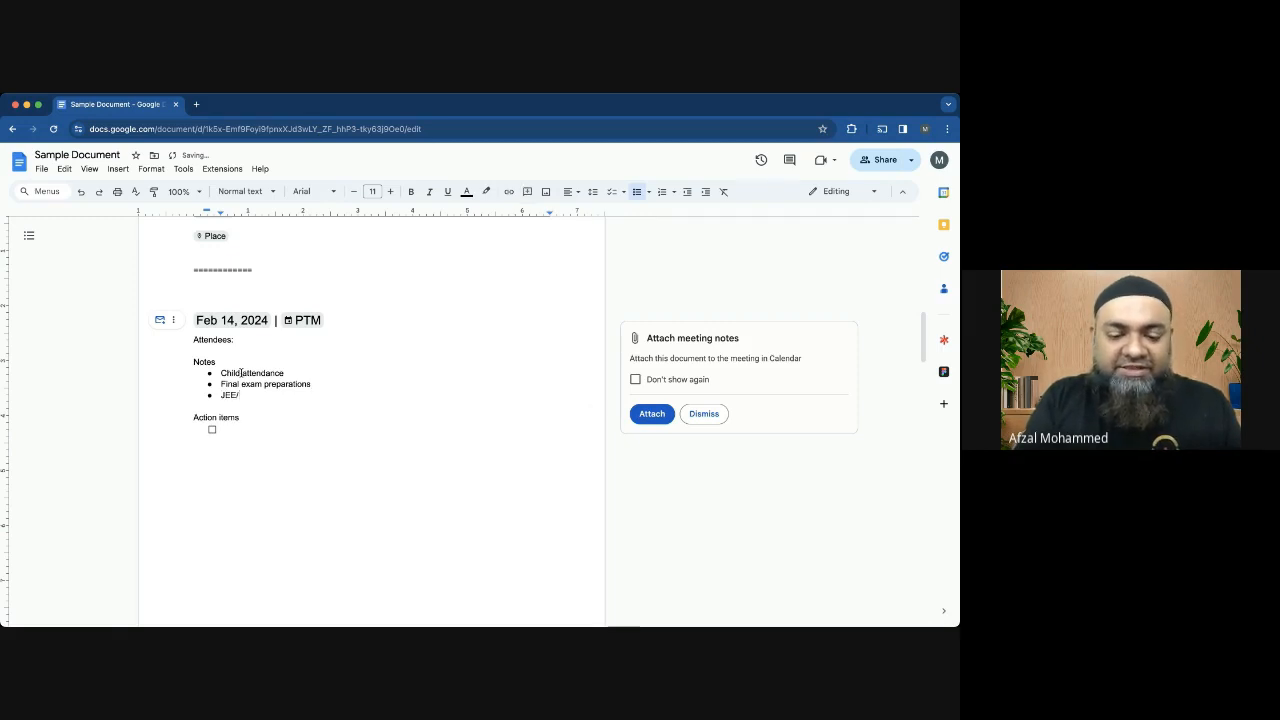
pyautogui.write('NEET')
pyautogui.press('Return')
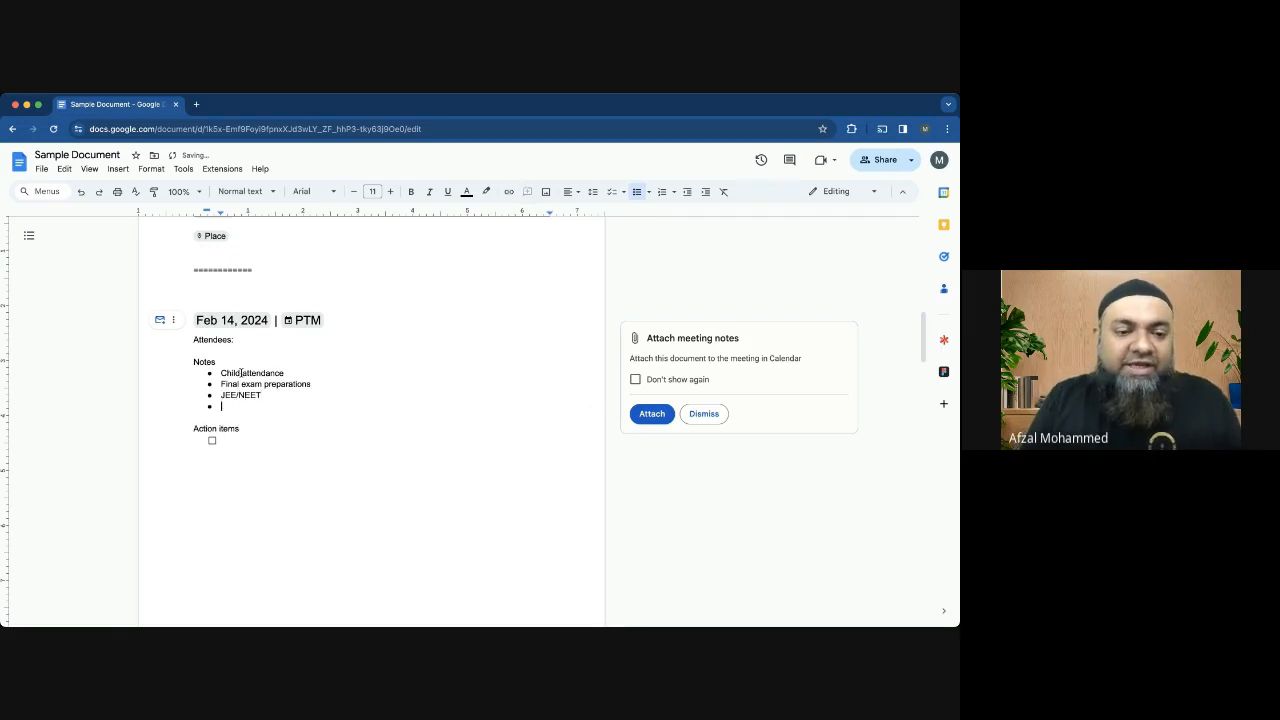
pyautogui.press('BackSpace')
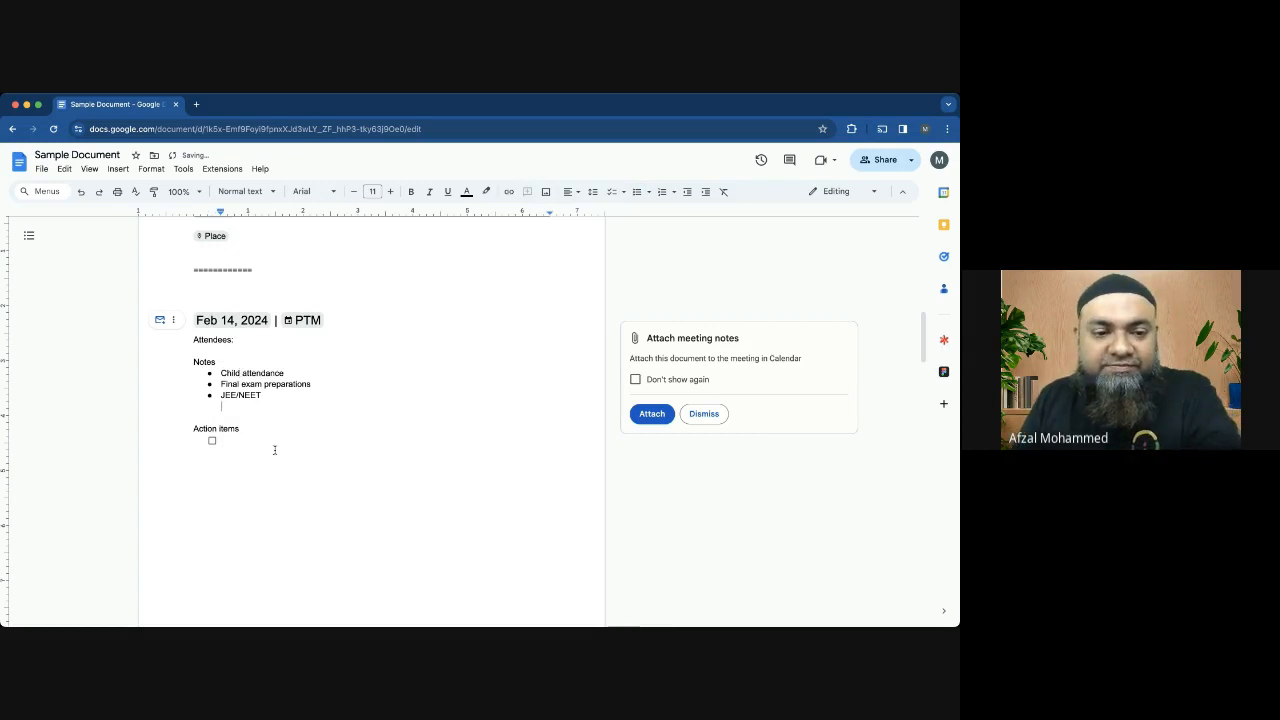
# Enter "Book the venue" and "Make the stage arrangements" as the first two checklist entries under Action items
pyautogui.click(261, 442)
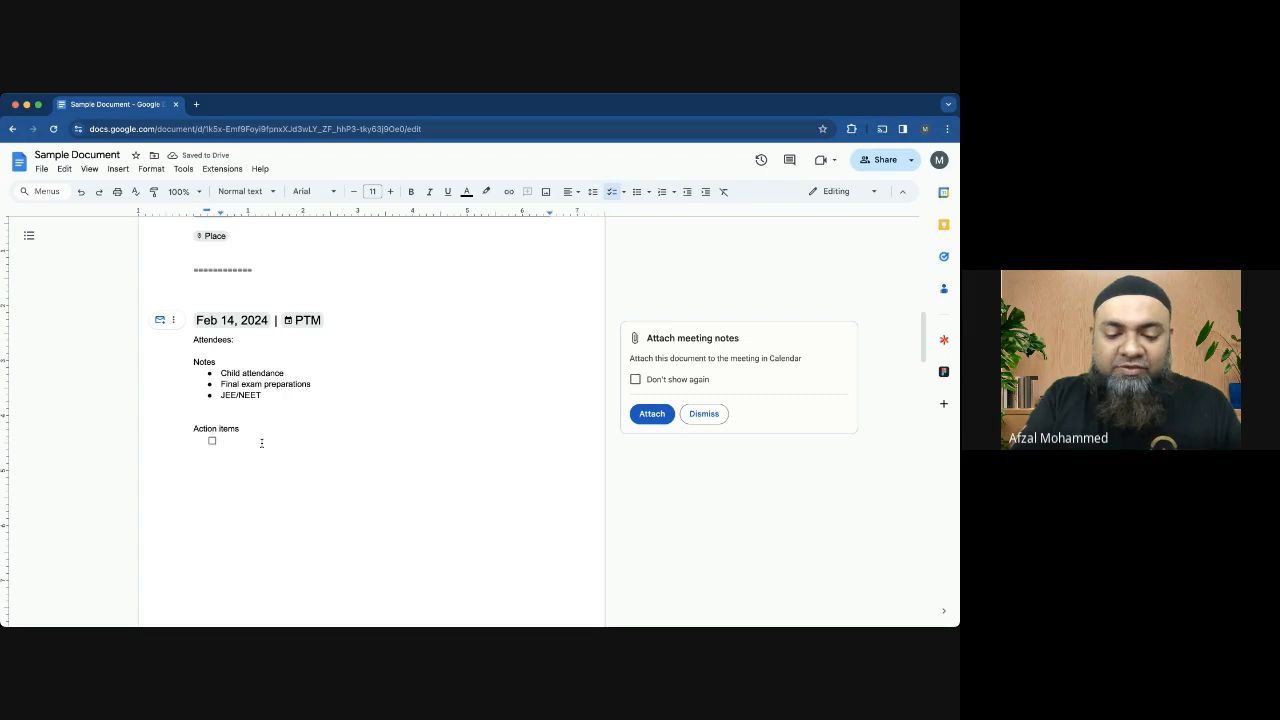
pyautogui.write('Book')
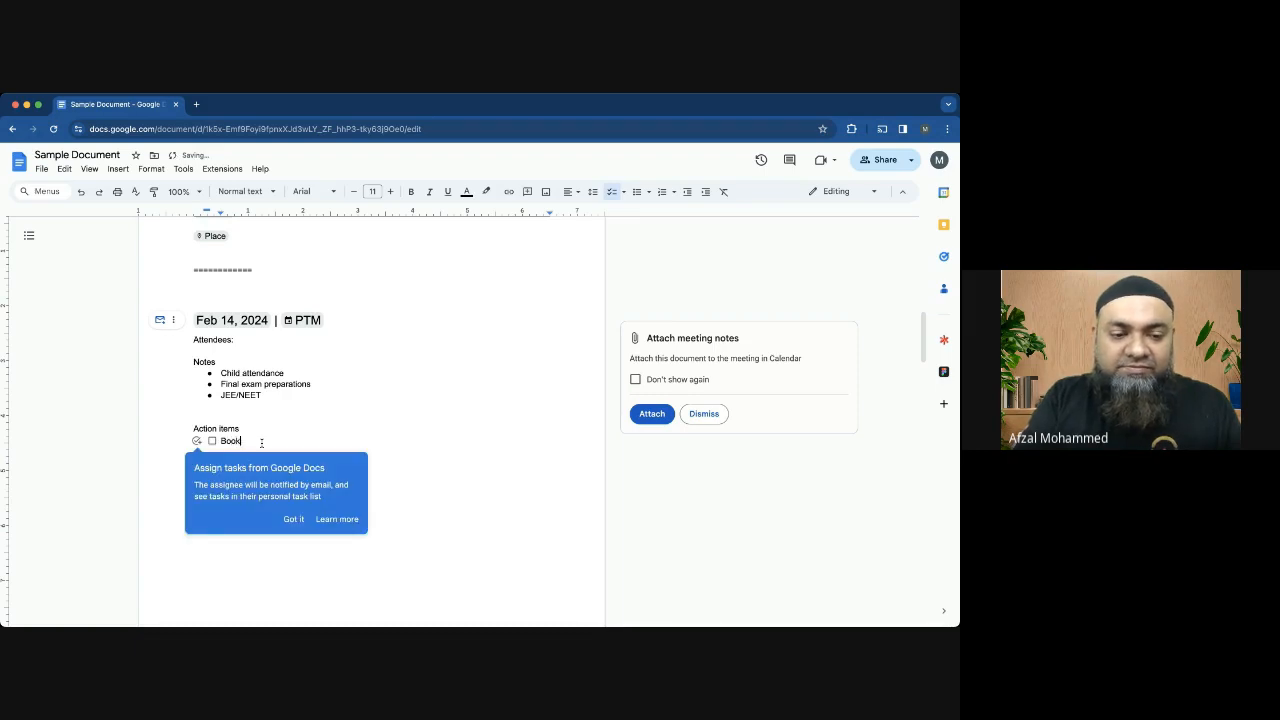
pyautogui.write(' the ven')
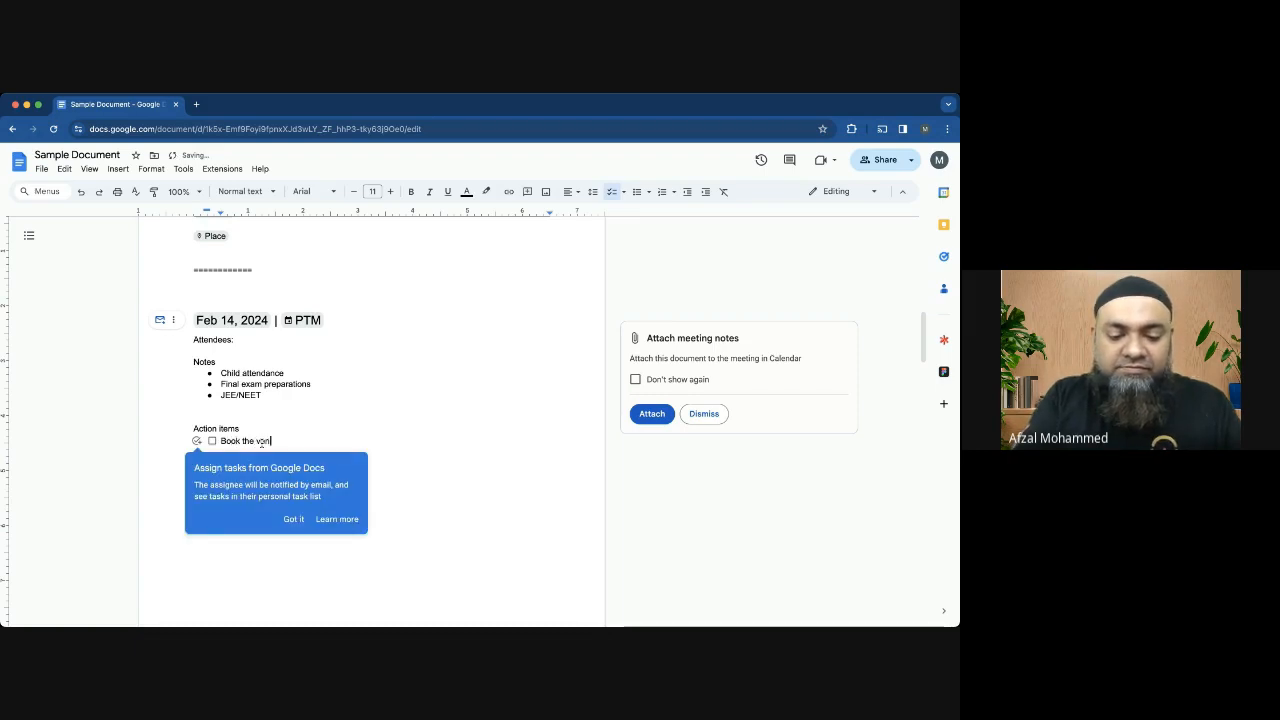
pyautogui.write('ue')
pyautogui.press('Return')
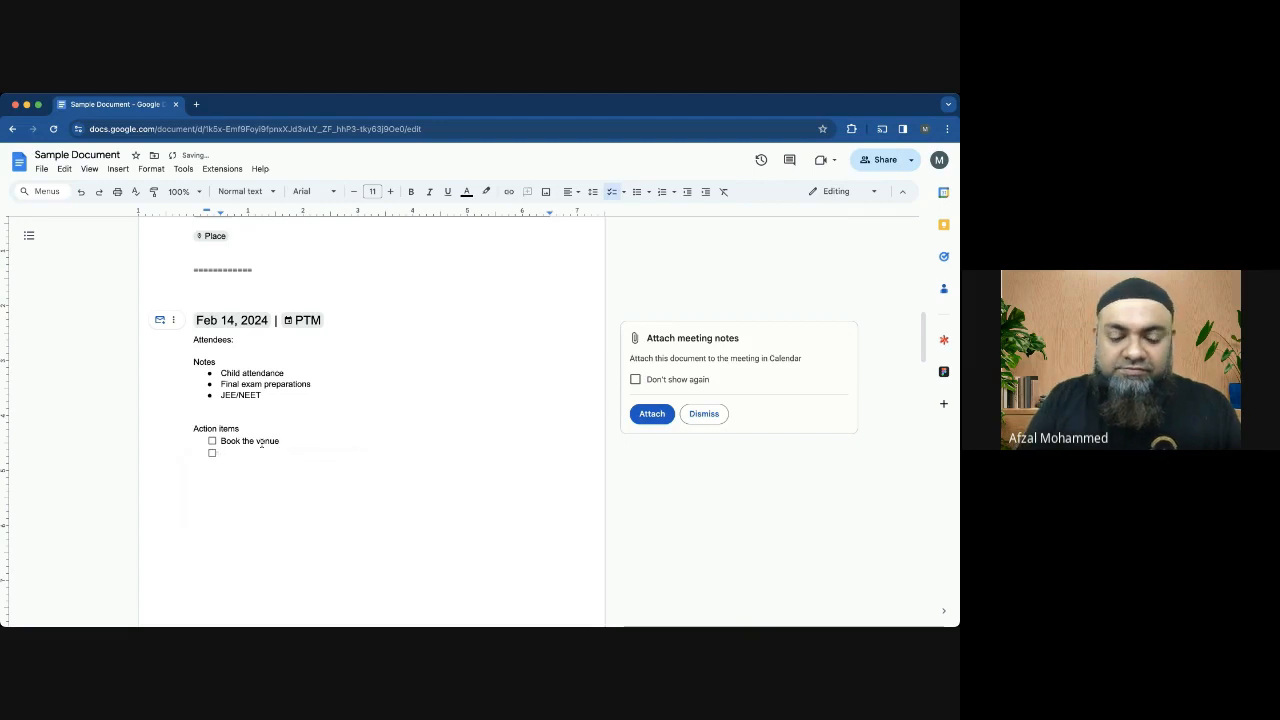
pyautogui.write('Make the')
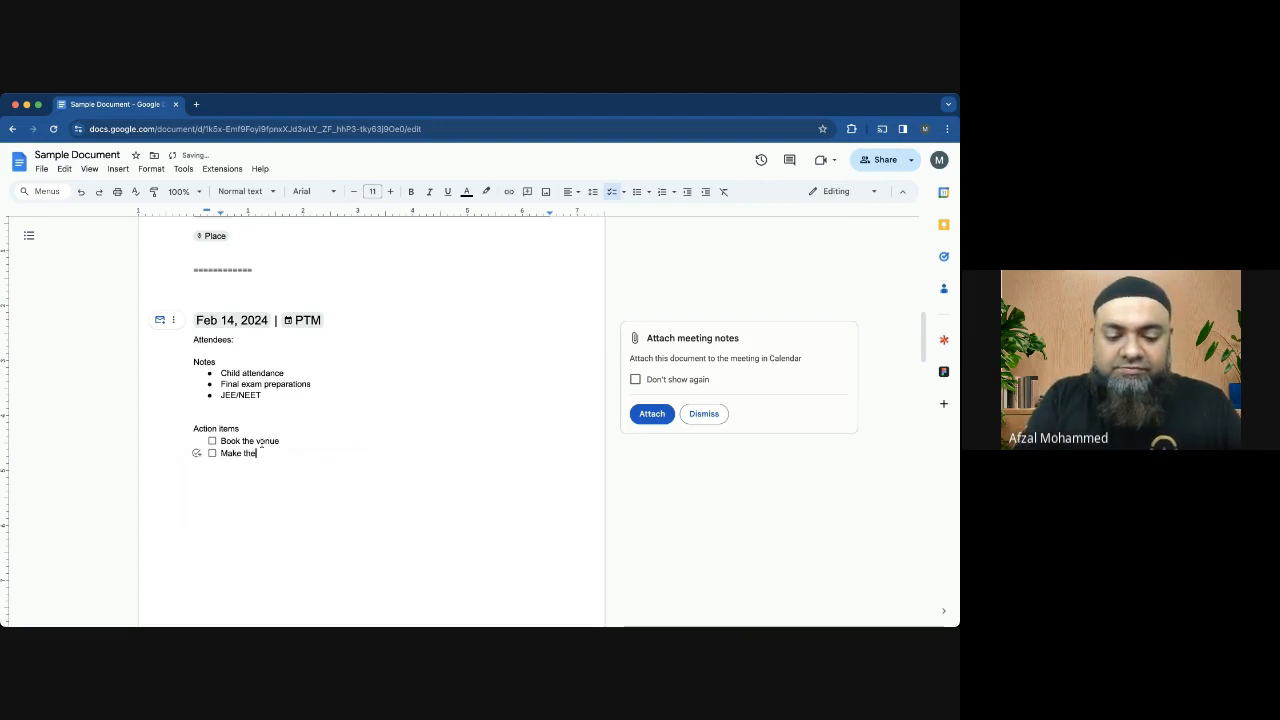
pyautogui.write(' stage')
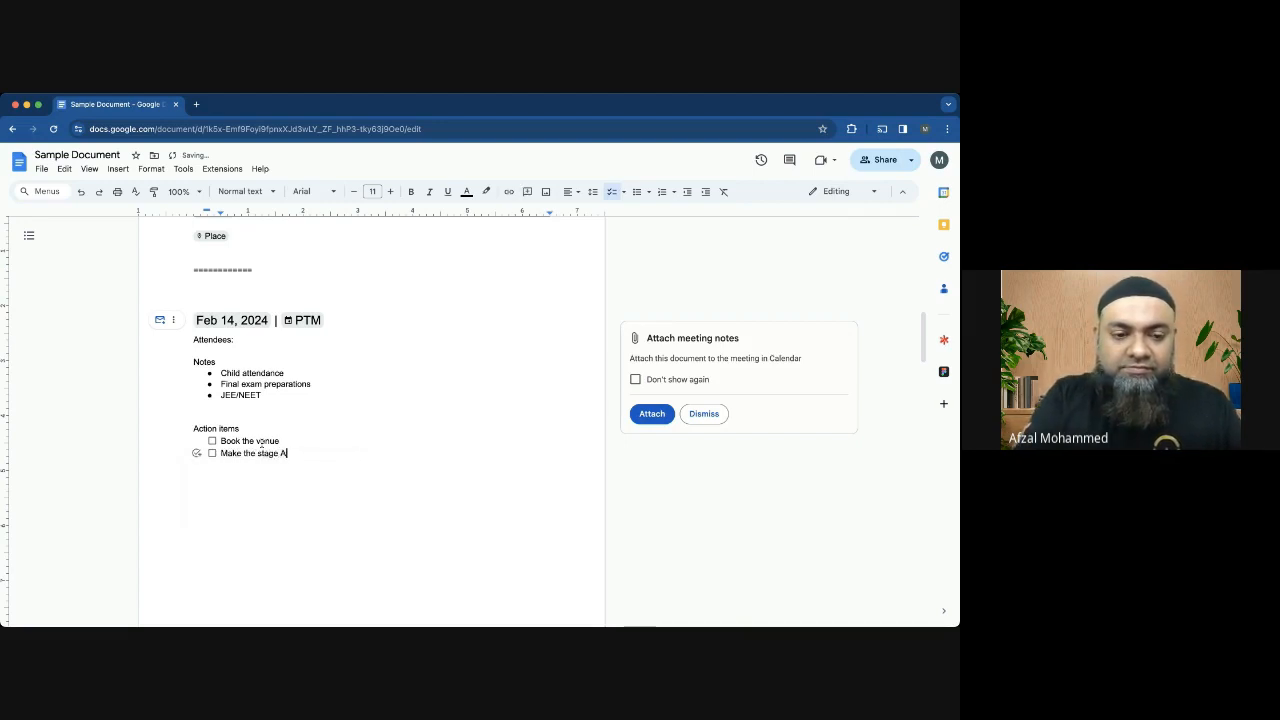
pyautogui.write(' arrangement')
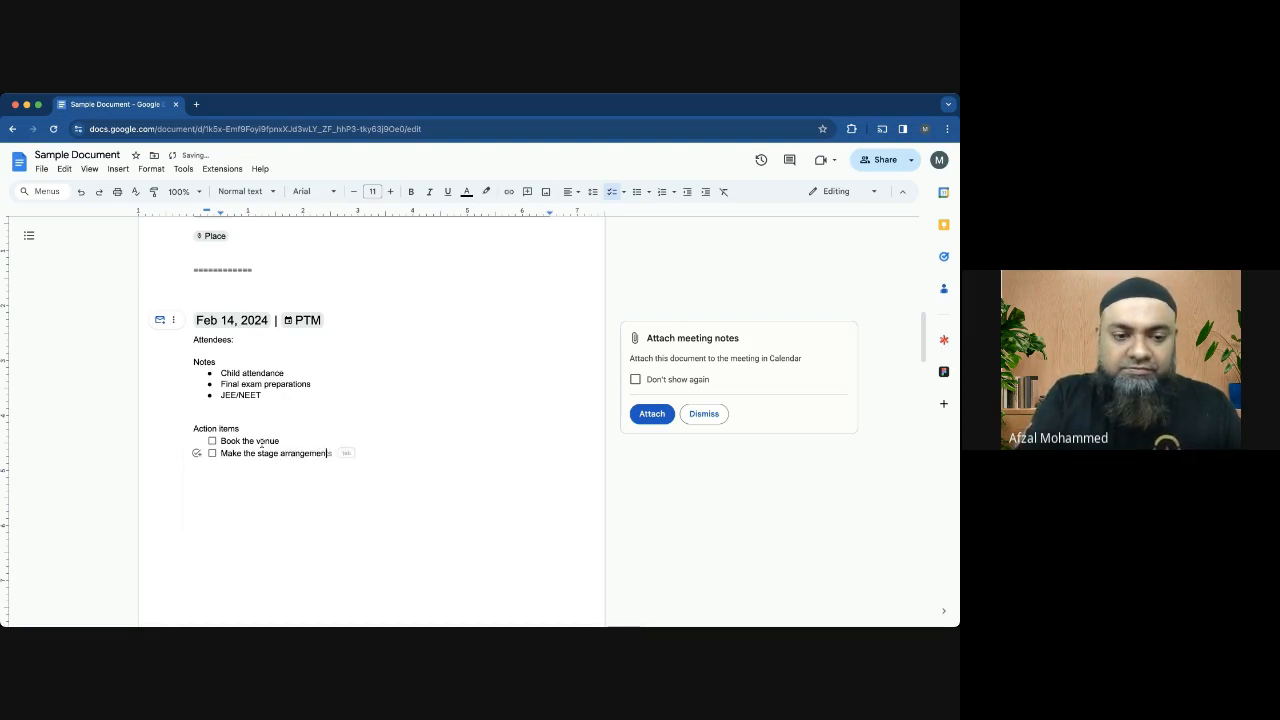
pyautogui.press('Tab')
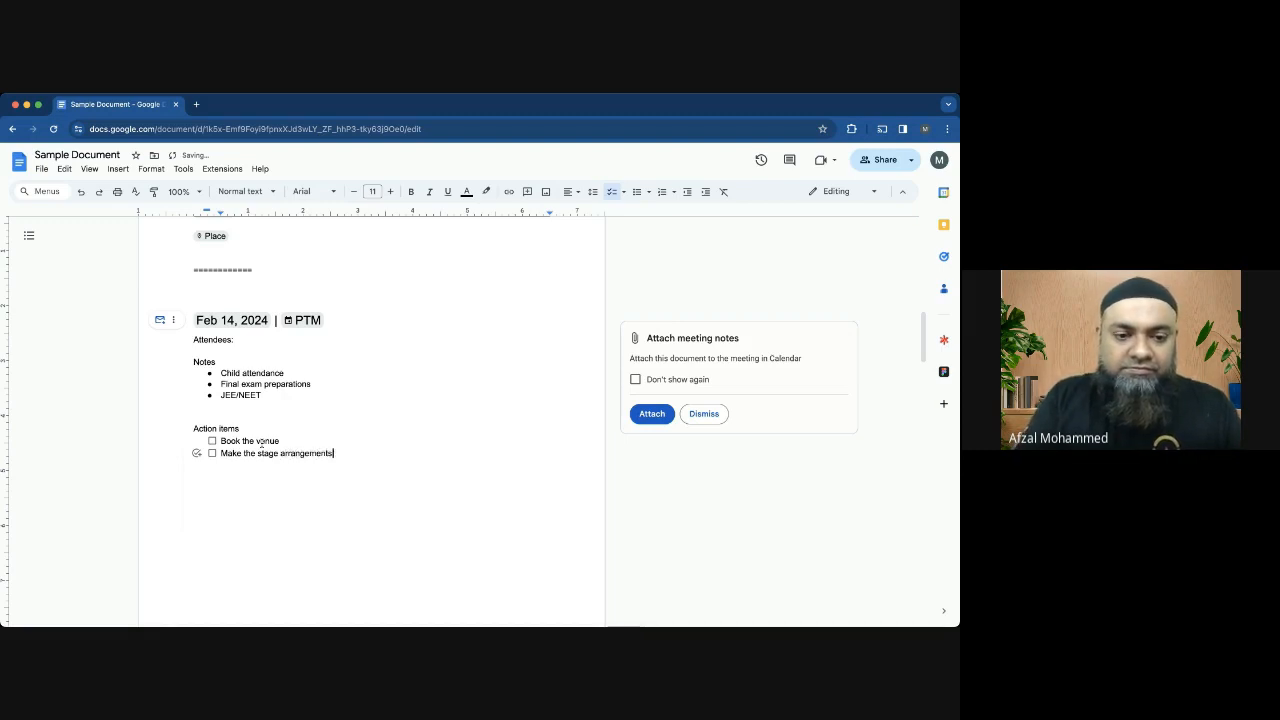
pyautogui.press('Return')
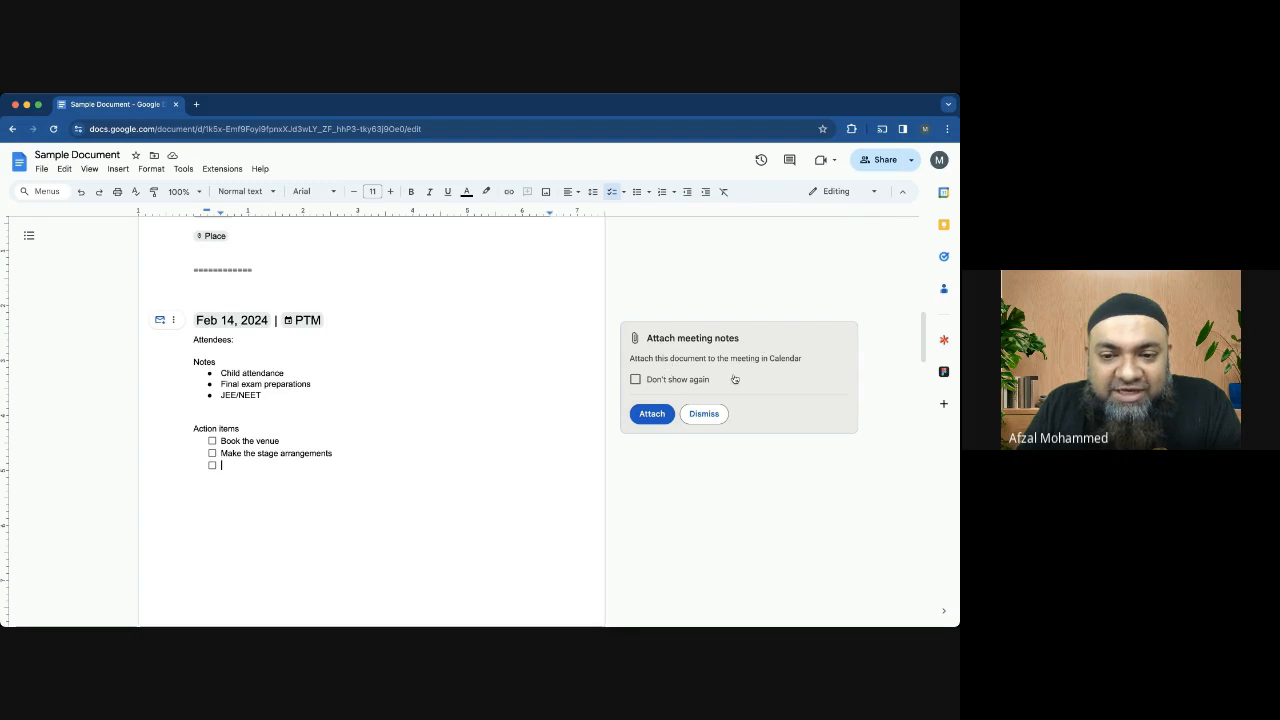
# Attach this document to the PTM meeting in Calendar and dismiss the event card
pyautogui.click(651, 414)
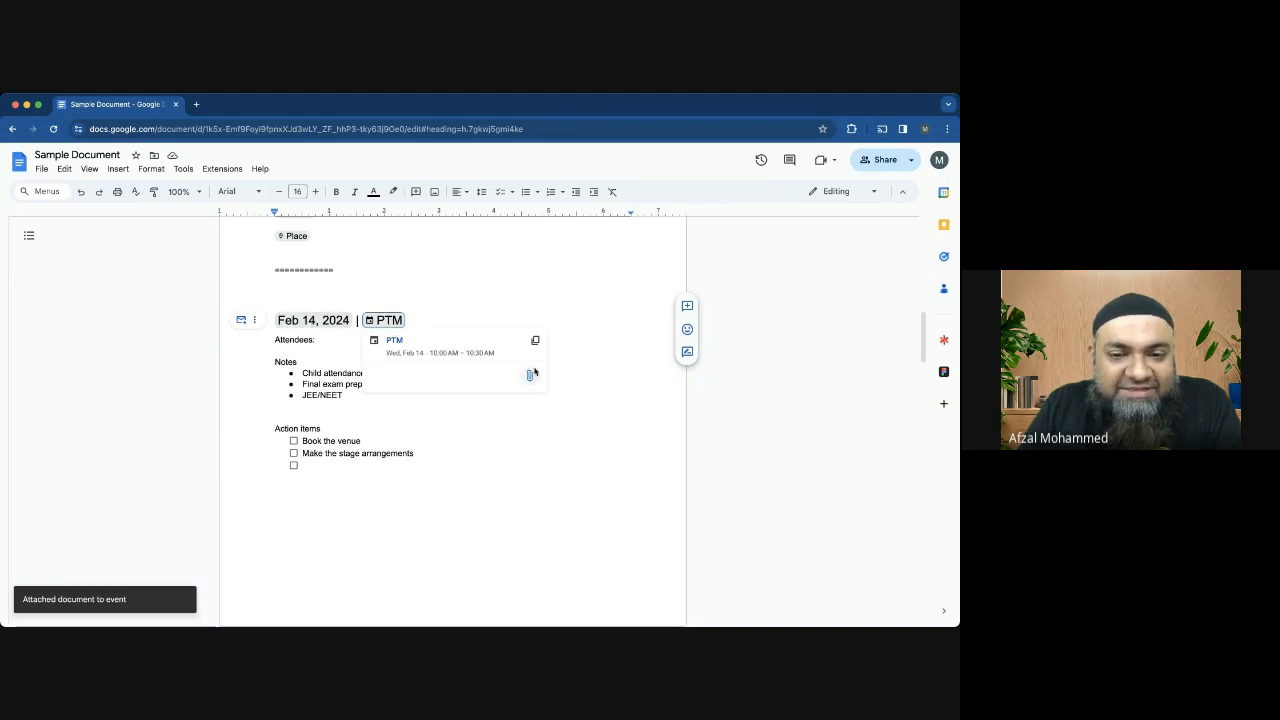
pyautogui.click(563, 382)
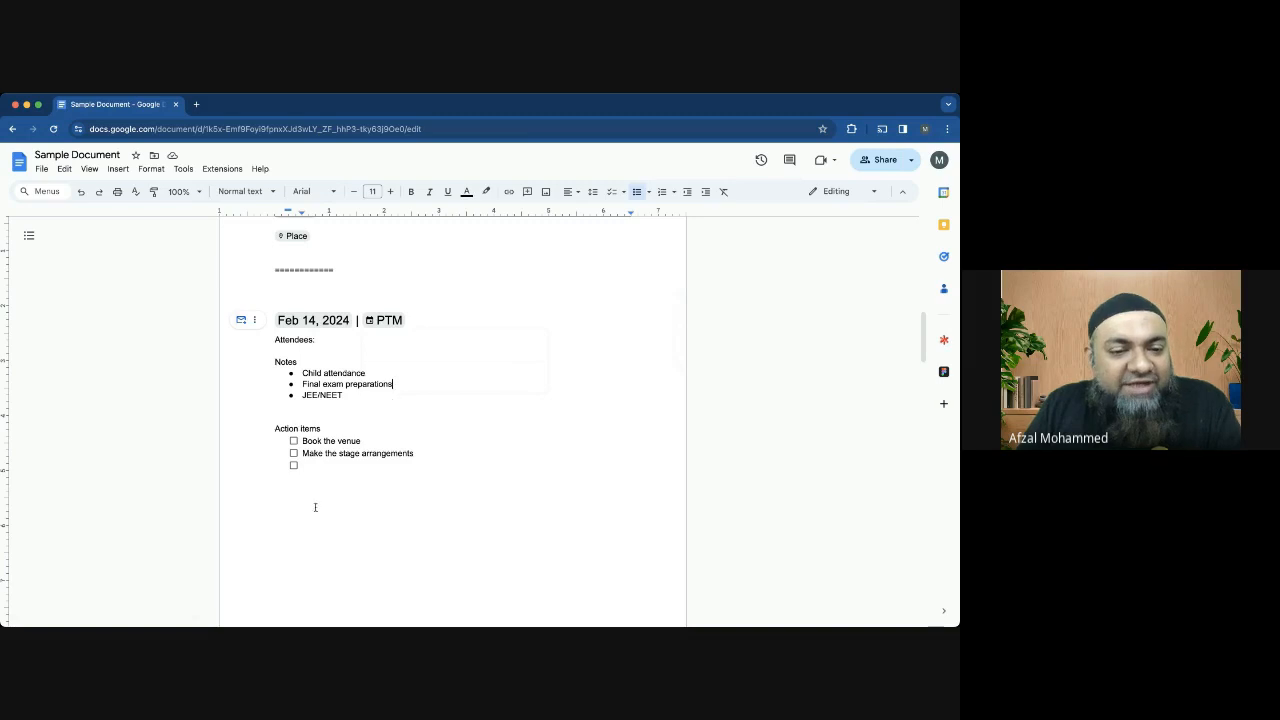
# Add "Call all parents" as the third checklist entry under Action items
pyautogui.click(347, 470)
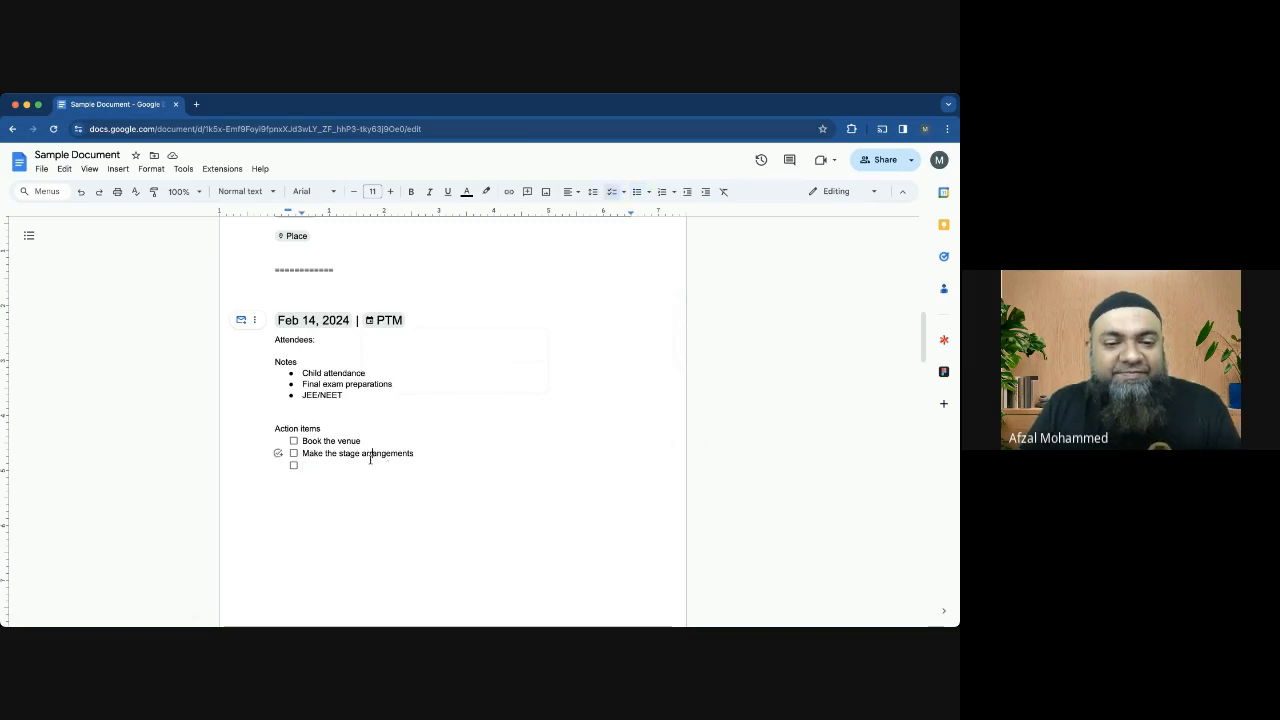
pyautogui.write('Ca')
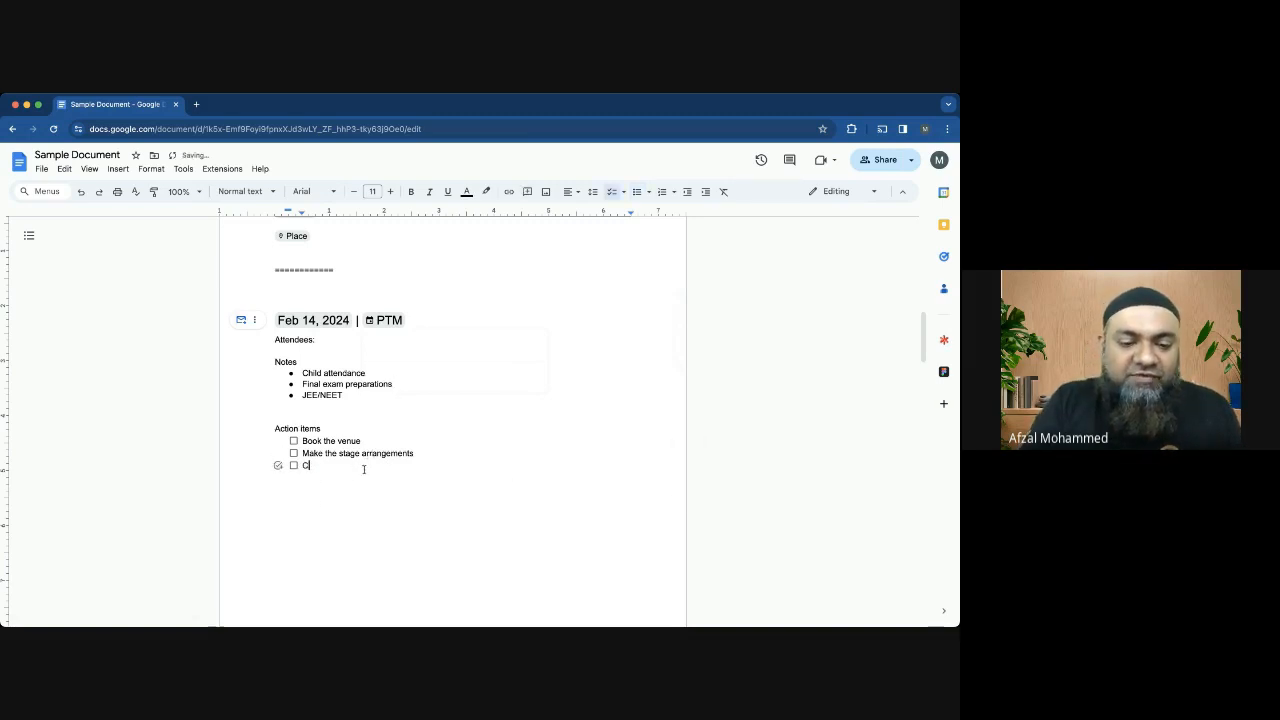
pyautogui.write('ll')
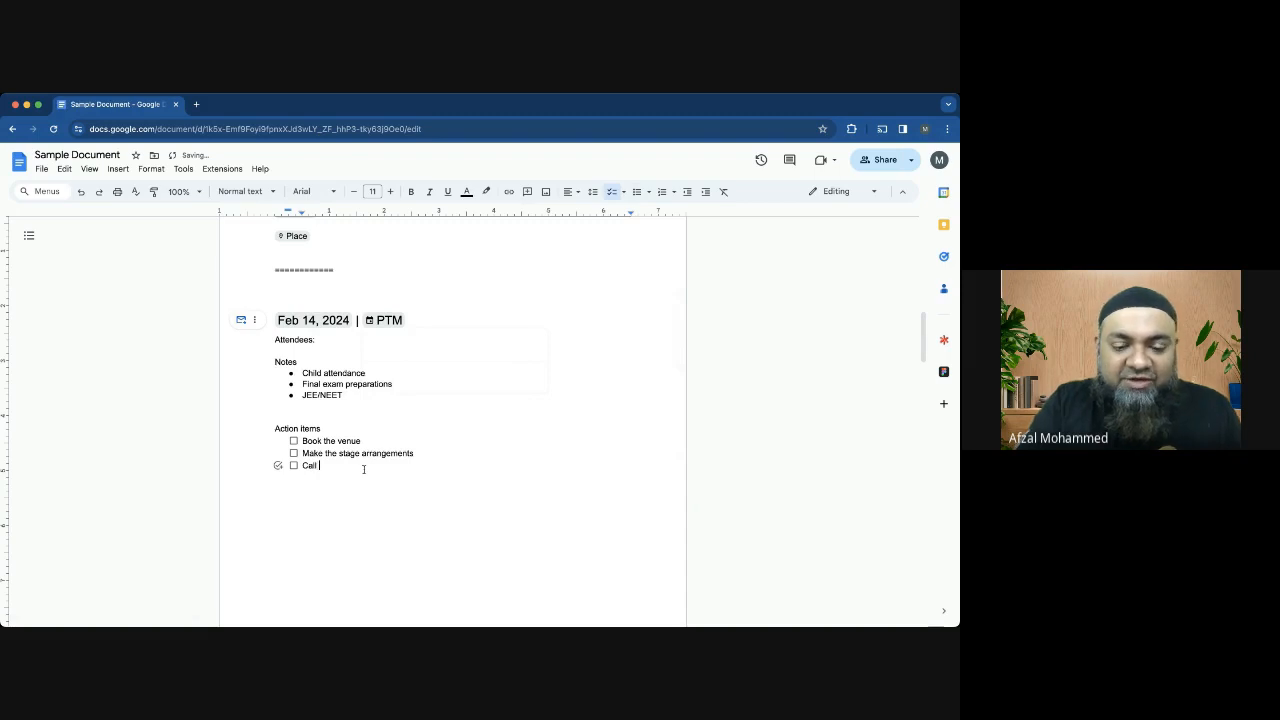
pyautogui.write(' all pa')
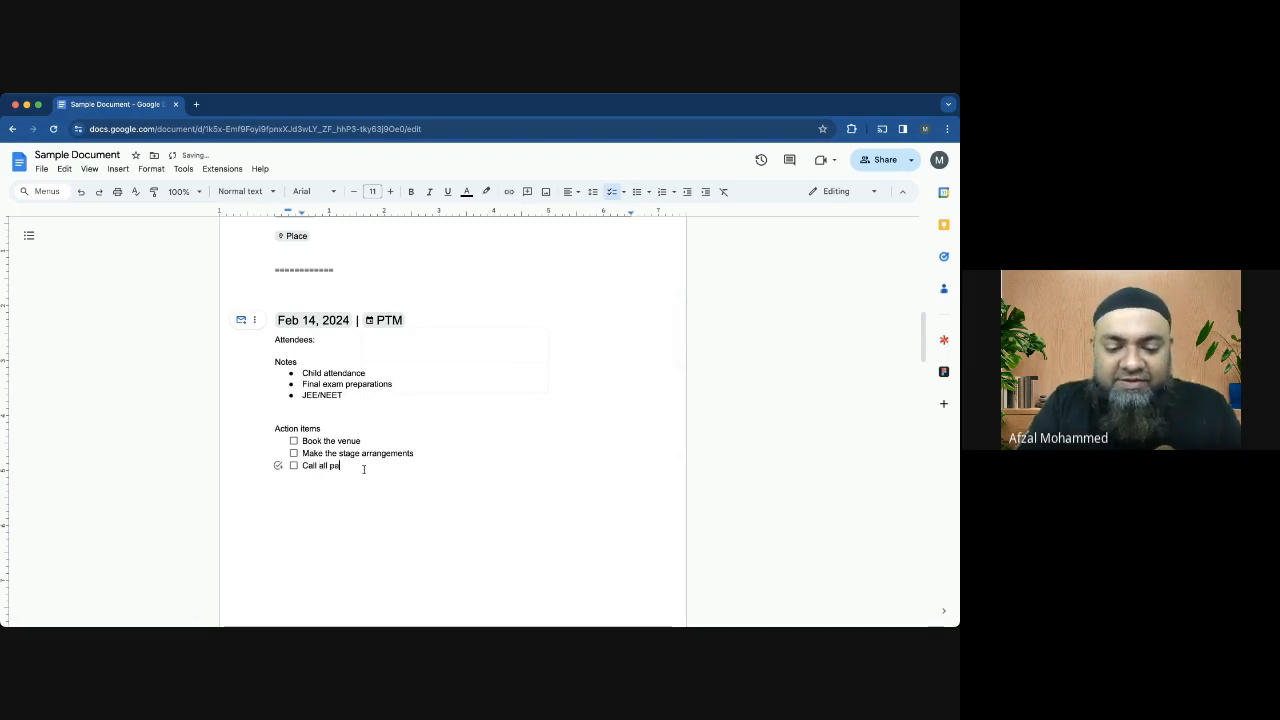
pyautogui.write('rent')
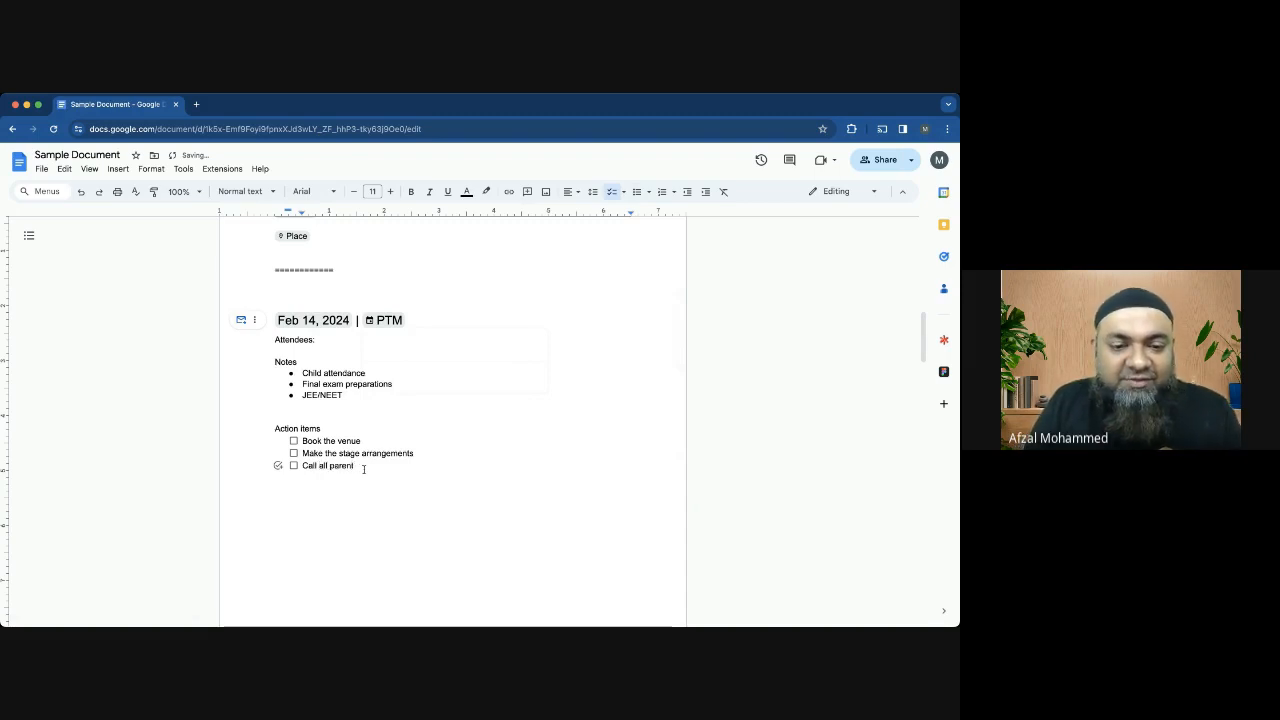
pyautogui.write('s')
# Open the option to email the meeting notes from the PTM block's heading
pyautogui.click(487, 330)
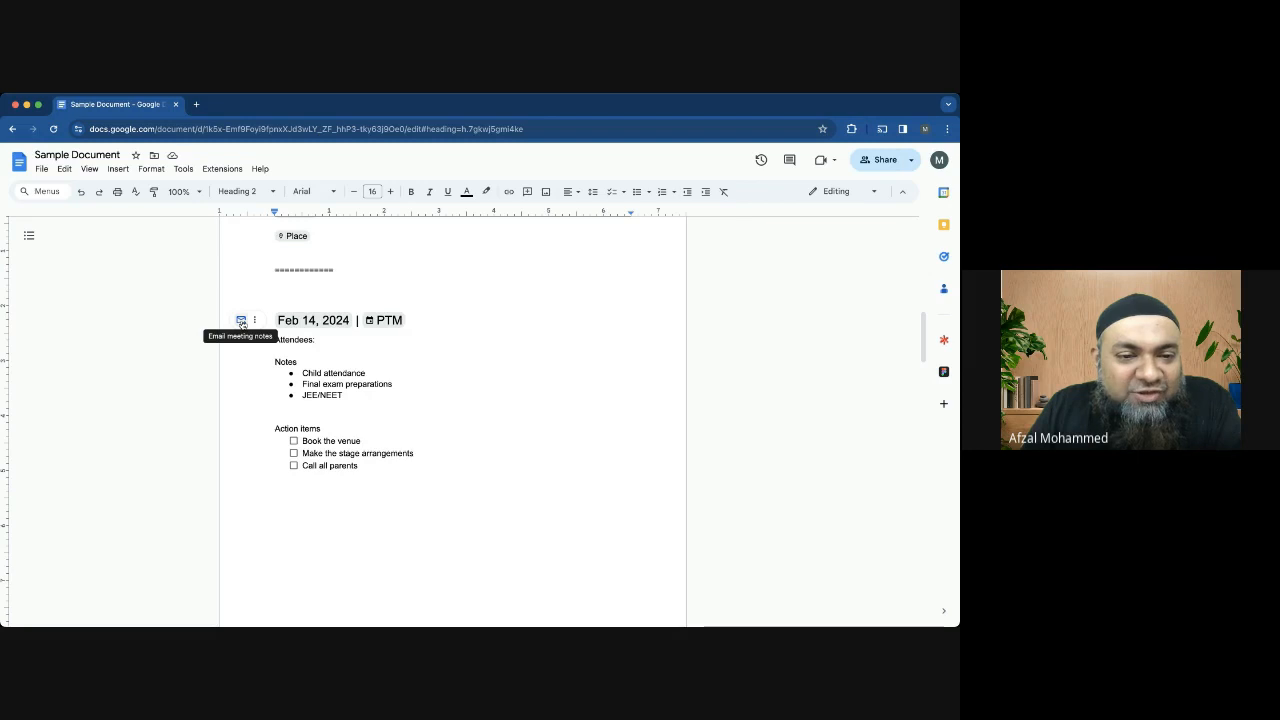
pyautogui.click(241, 321)
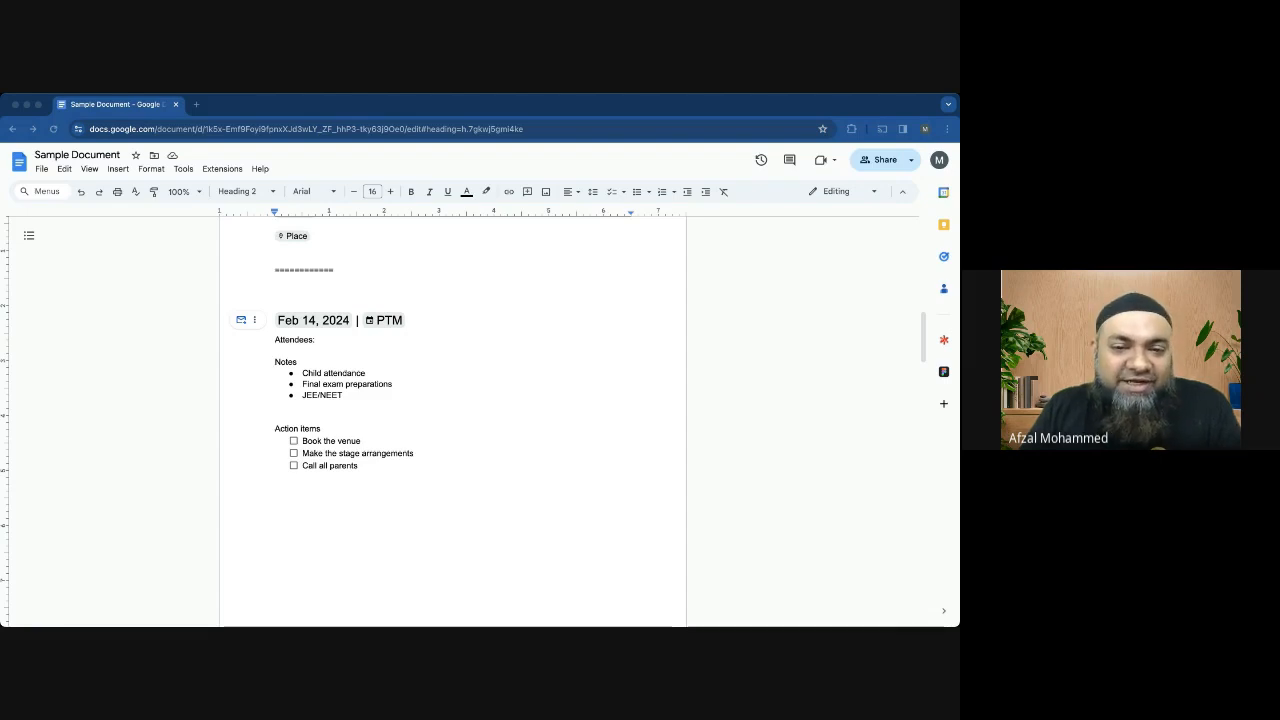
# End the Action items checklist, leave an empty line, and insert an Email draft building block below it
pyautogui.click(408, 466)
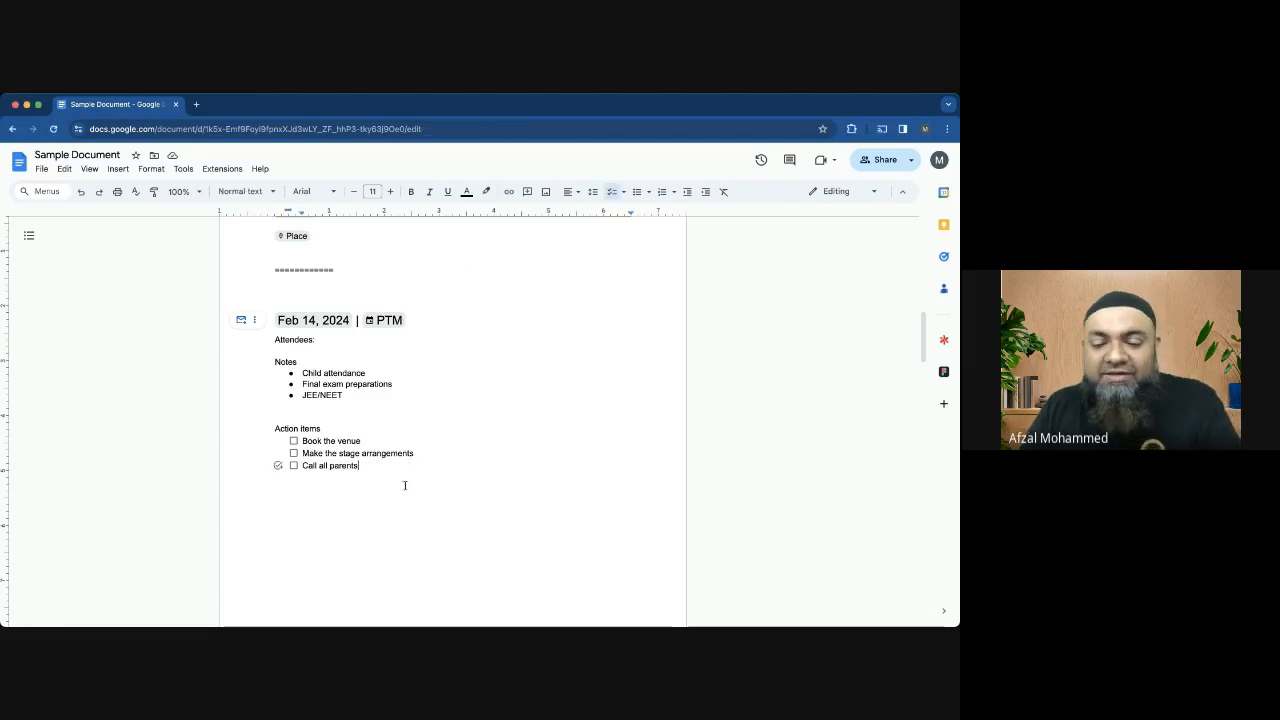
pyautogui.press('Return')
pyautogui.press('Return')
pyautogui.press('Return')
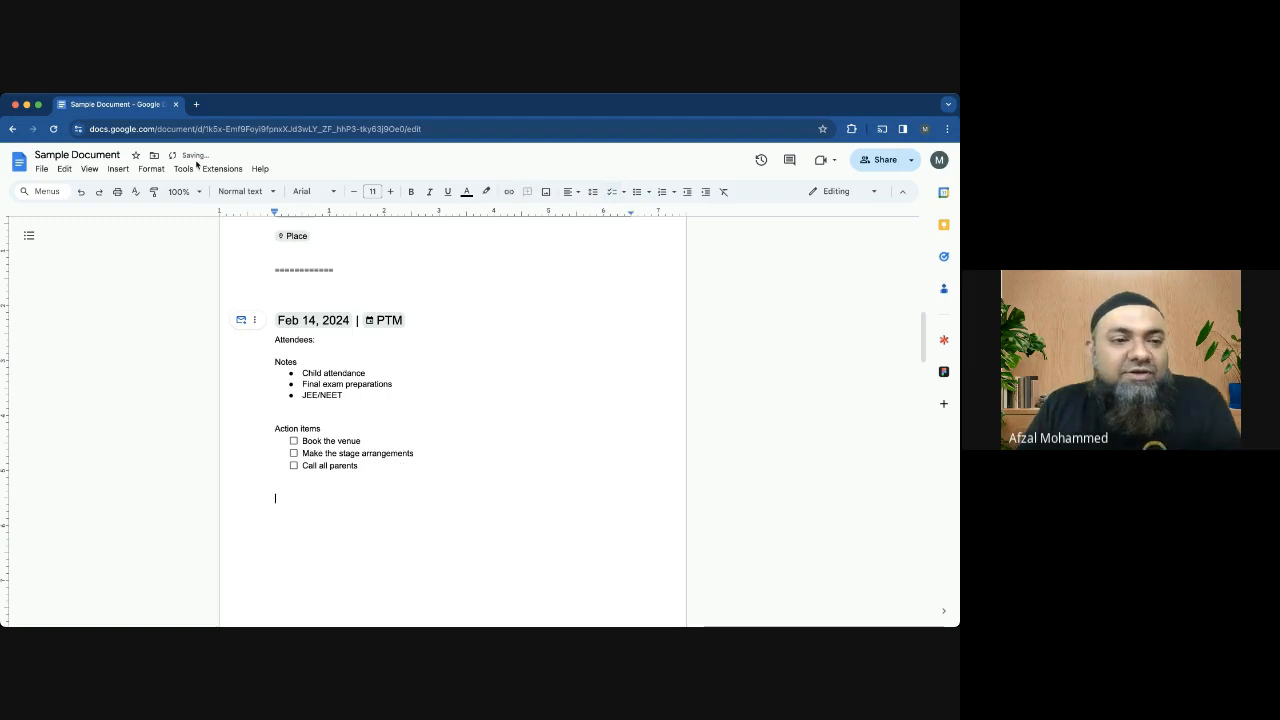
pyautogui.click(118, 168)
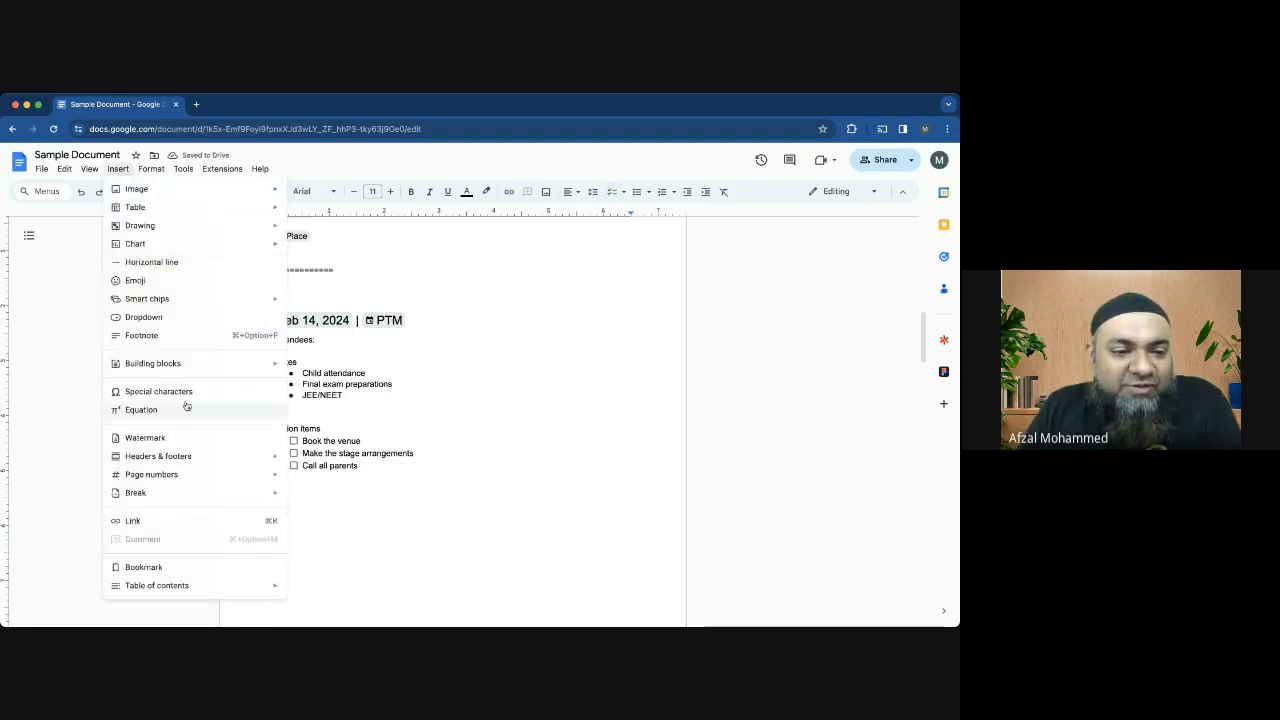
pyautogui.moveTo(190, 368)
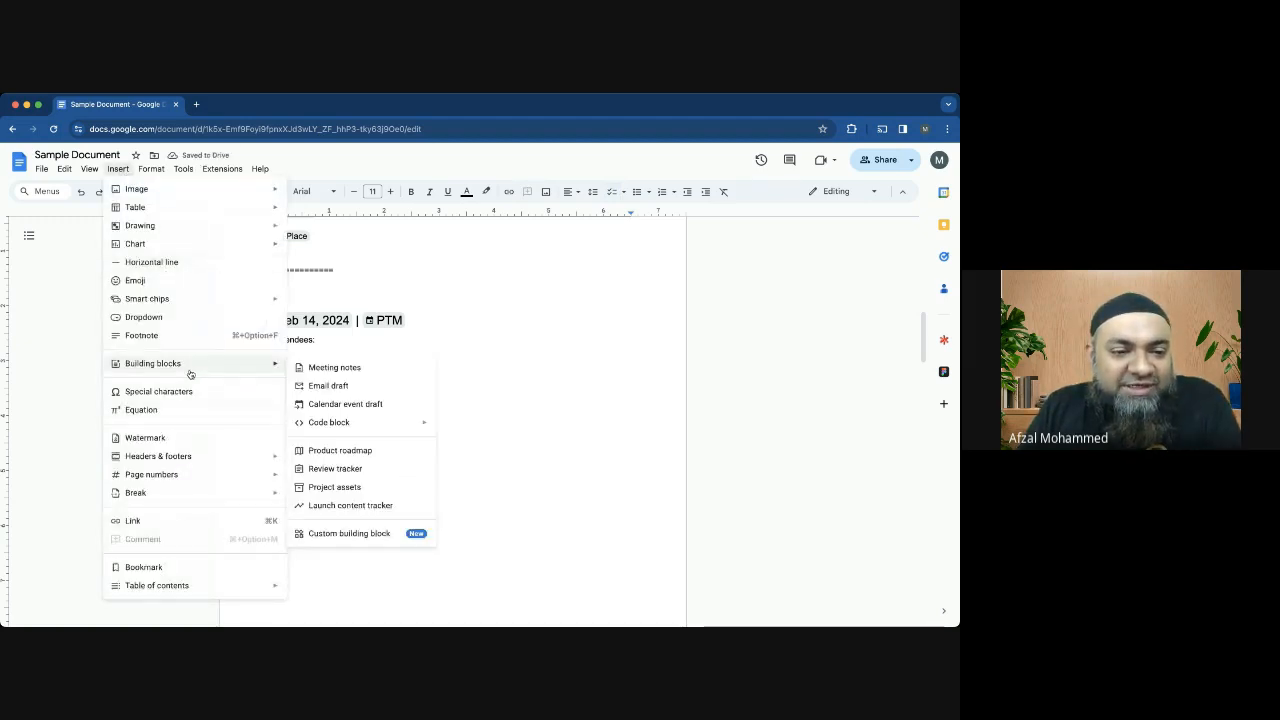
pyautogui.click(352, 390)
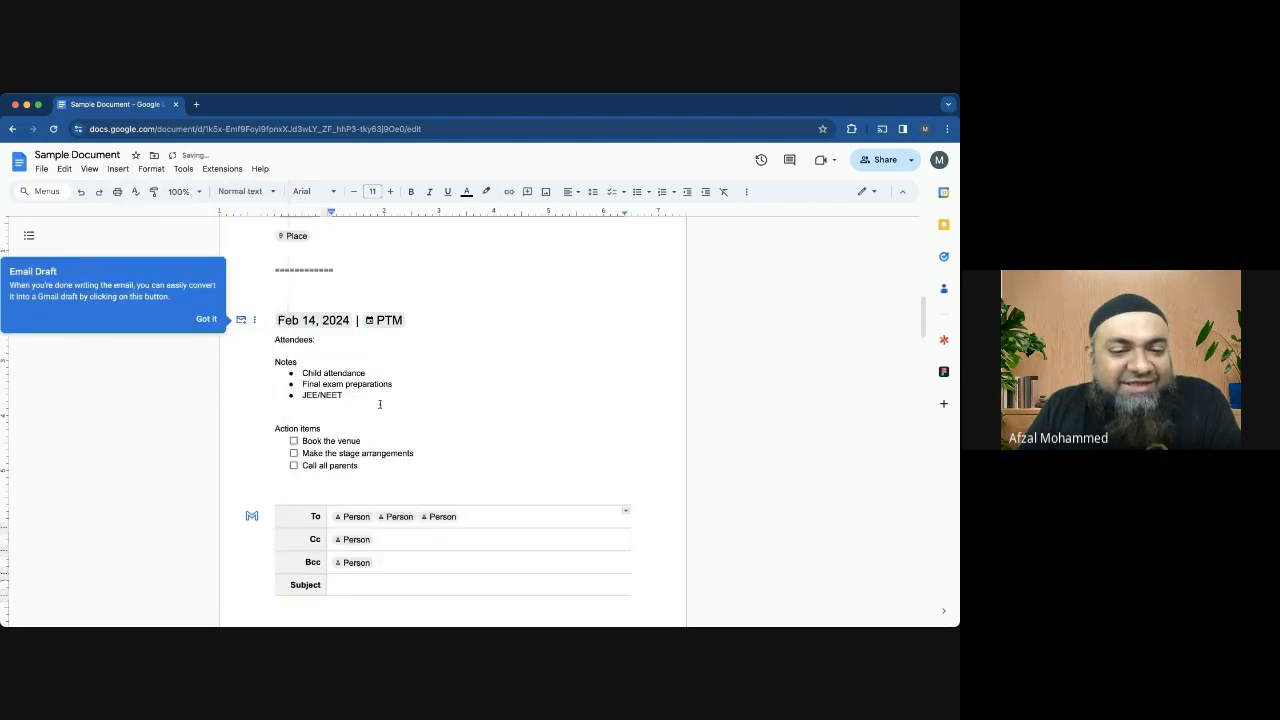
pyautogui.scroll(-1, 560, 441)
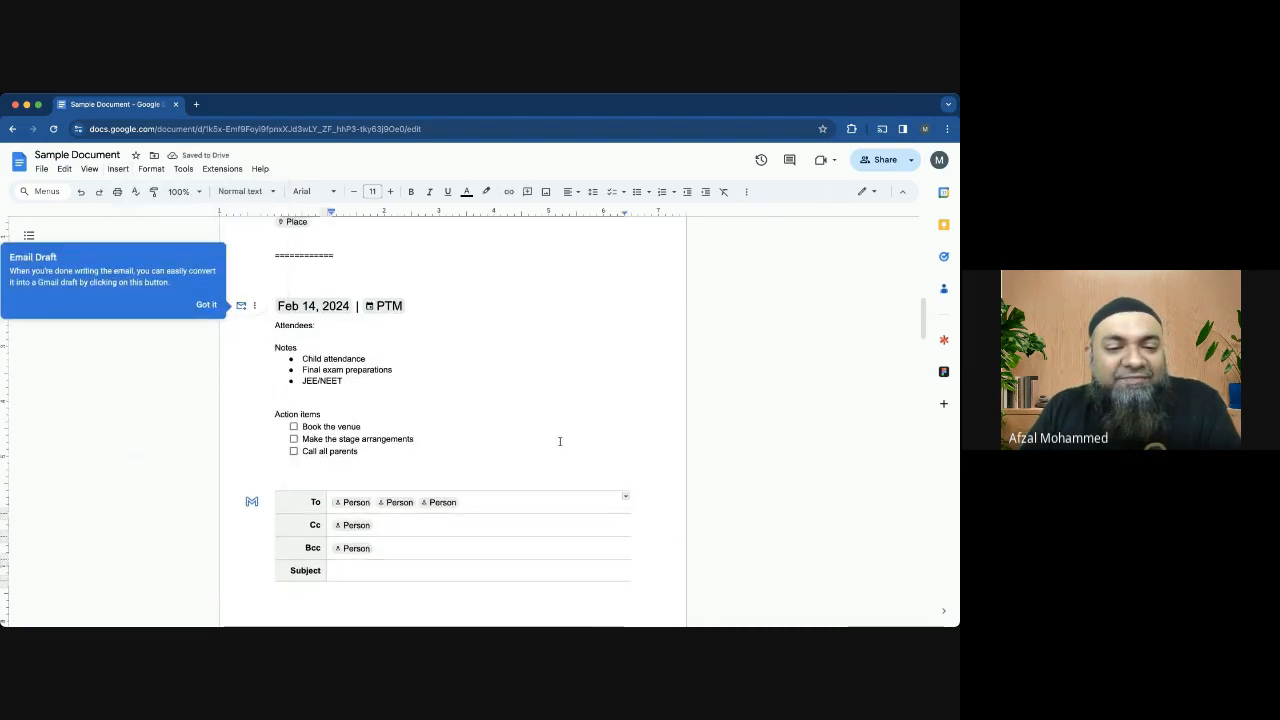
# Dismiss the Email Draft tip above the email draft block that follows the PTM meeting notes
pyautogui.scroll(2, 558, 442)
pyautogui.scroll(-6, 558, 442)
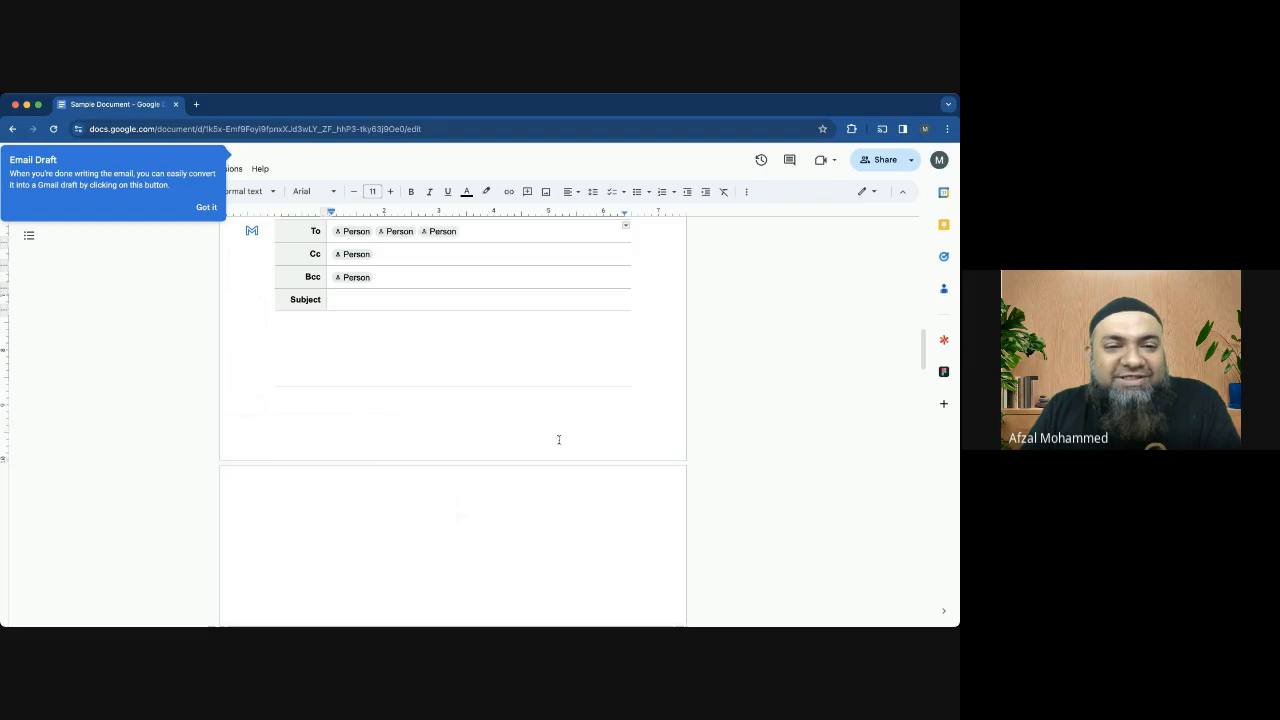
pyautogui.scroll(-1, 558, 440)
pyautogui.scroll(2, 559, 443)
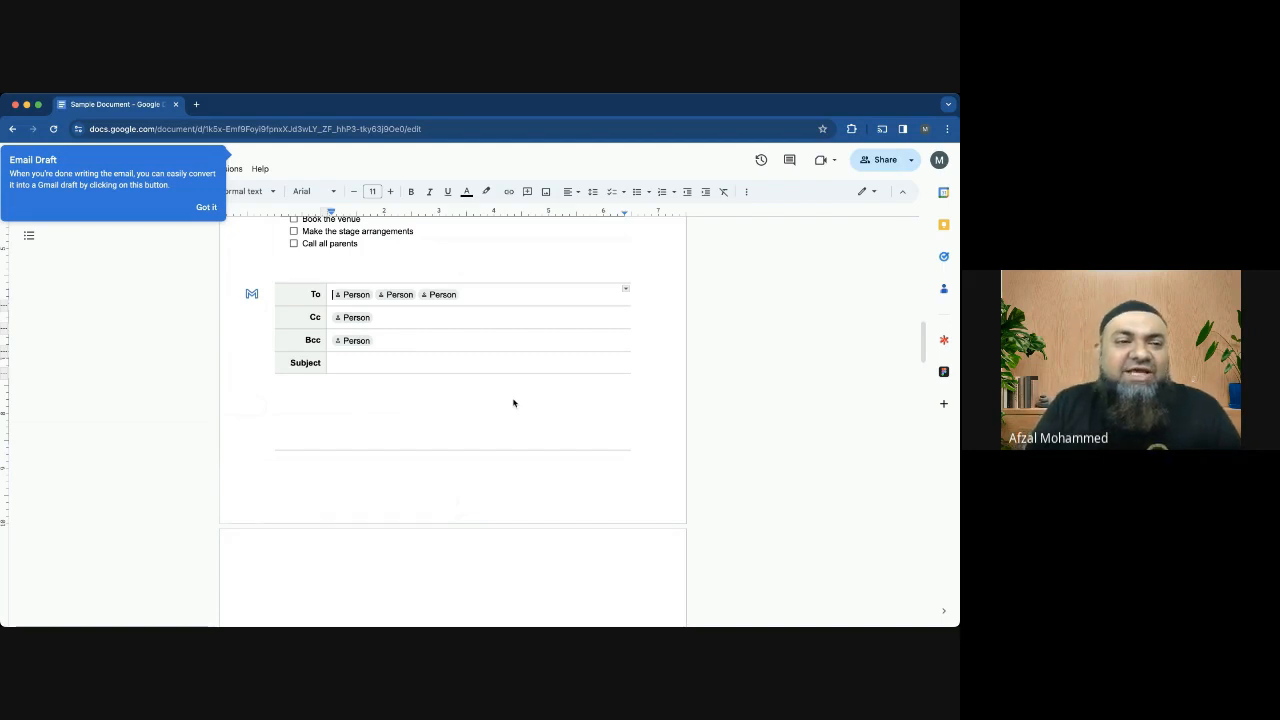
pyautogui.click(206, 207)
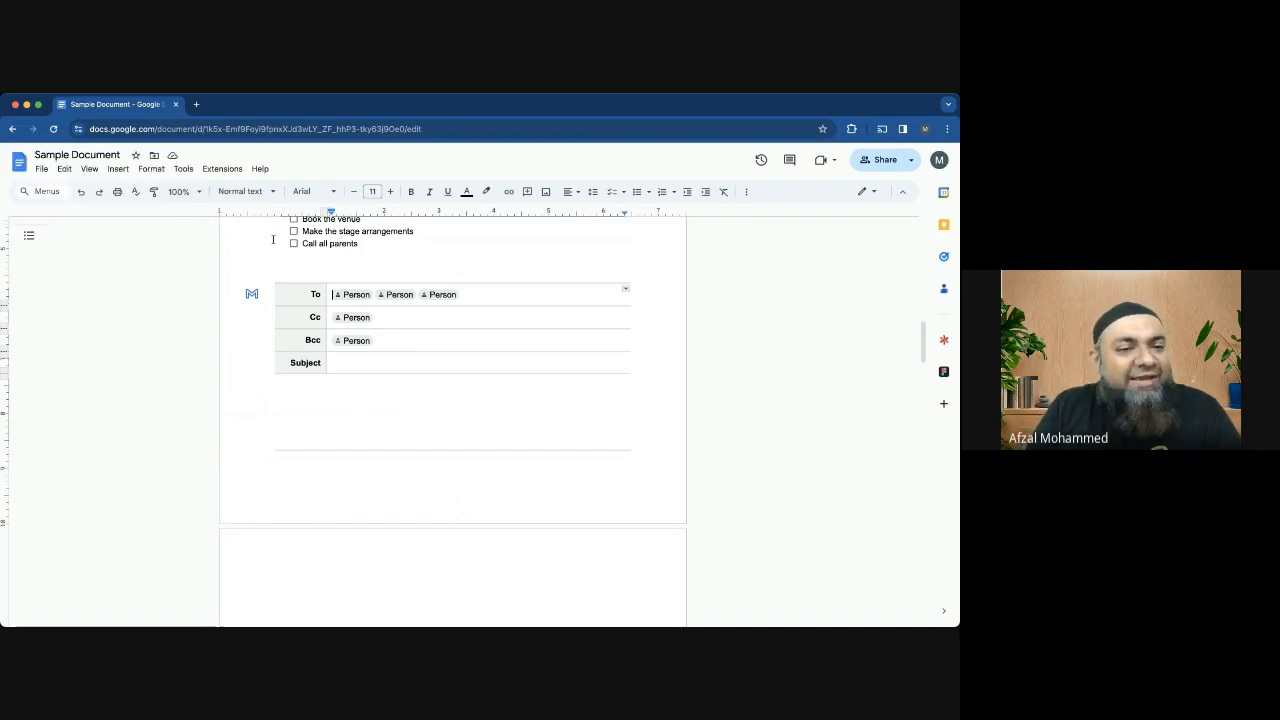
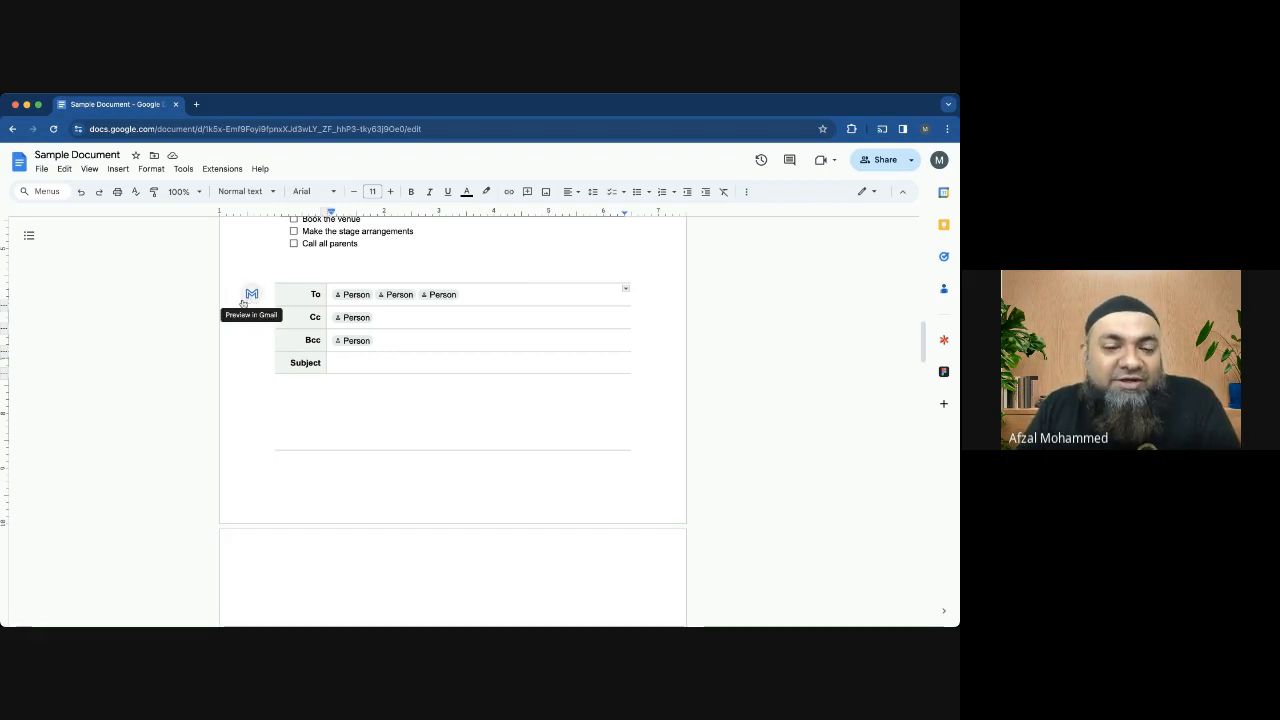
# Open the people suggestions for the first Person chip in the draft's To row
pyautogui.scroll(-1, 290, 380)
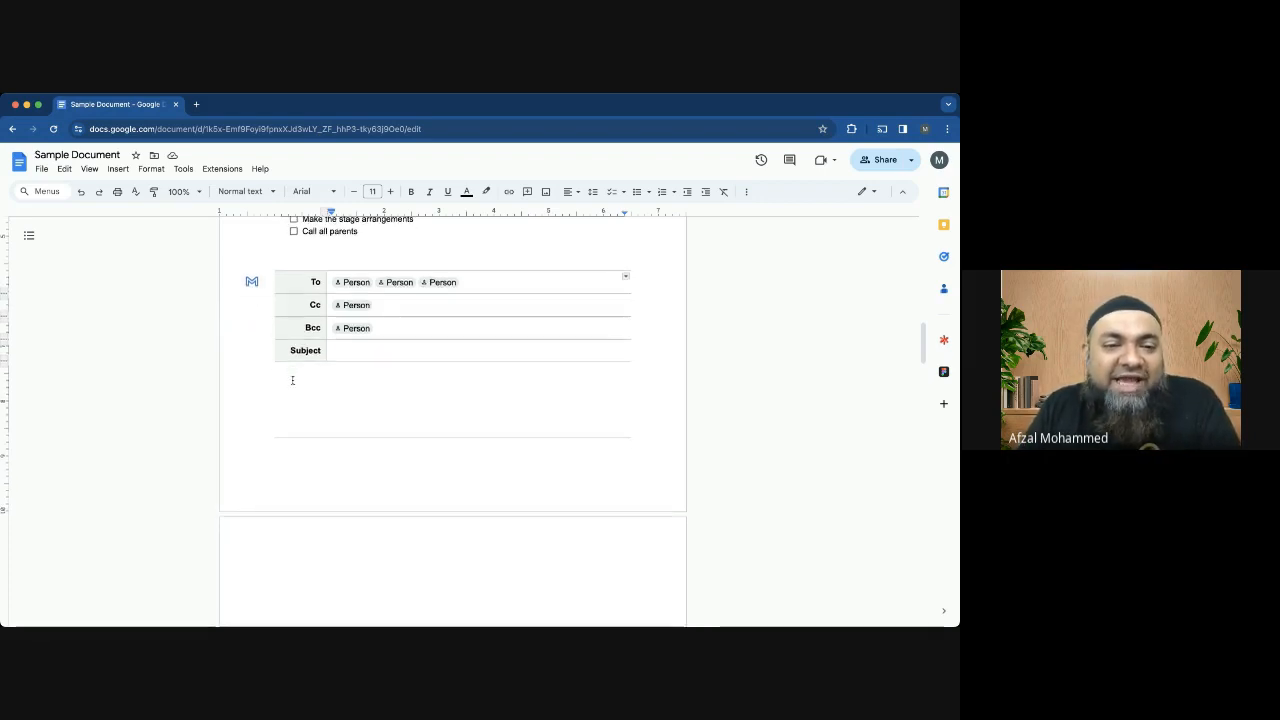
pyautogui.scroll(-3, 292, 380)
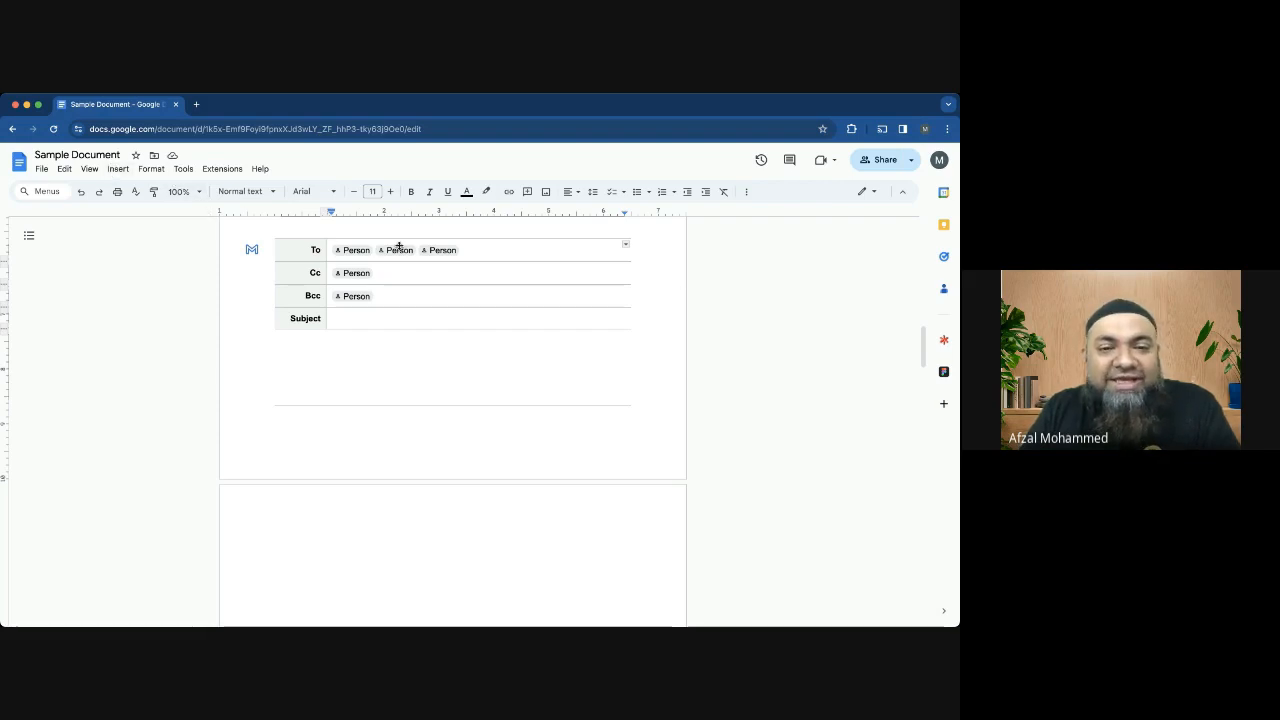
pyautogui.click(357, 252)
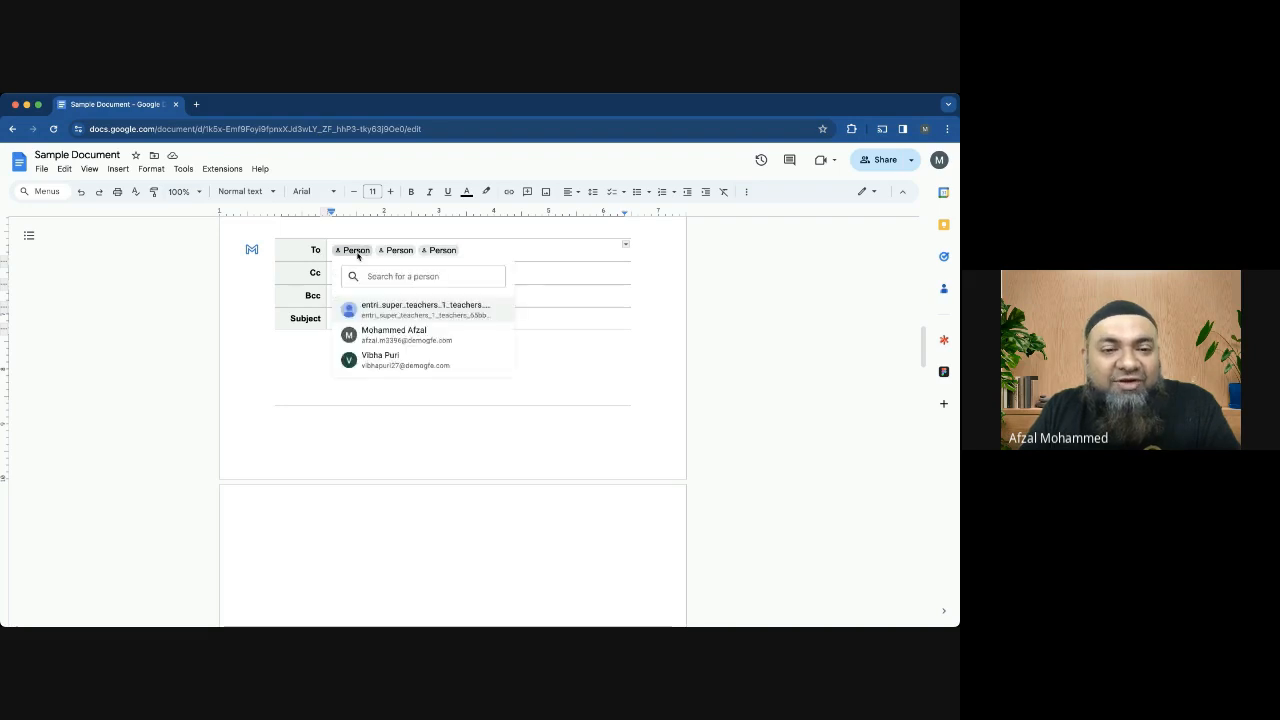
# Share the document with the suggested contact as Editor, keeping the notification to people enabled
pyautogui.click(873, 162)
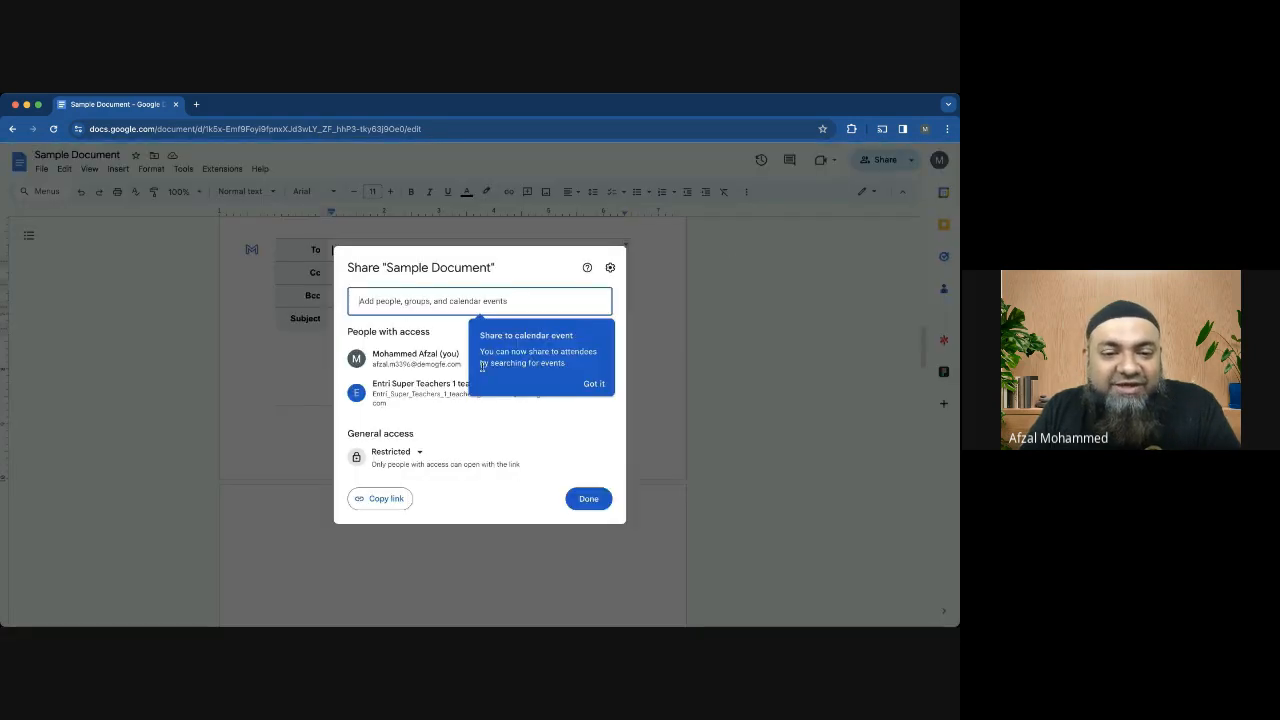
pyautogui.click(405, 306)
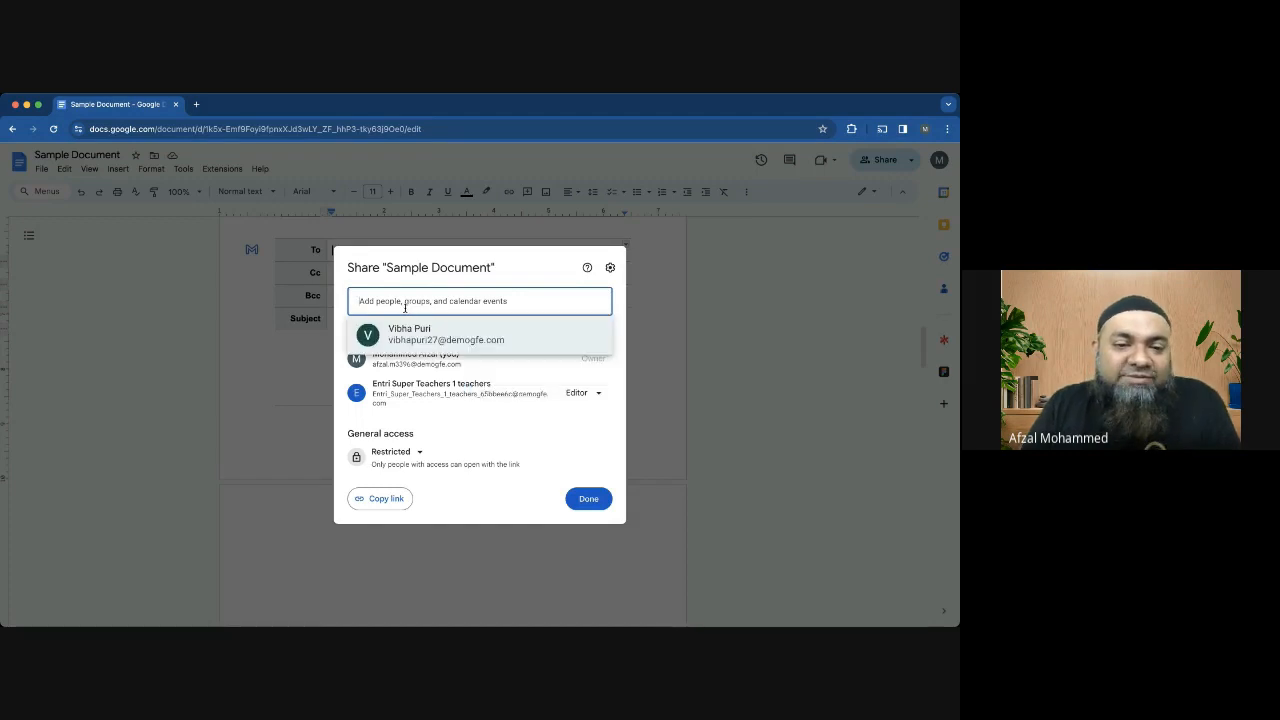
pyautogui.click(410, 334)
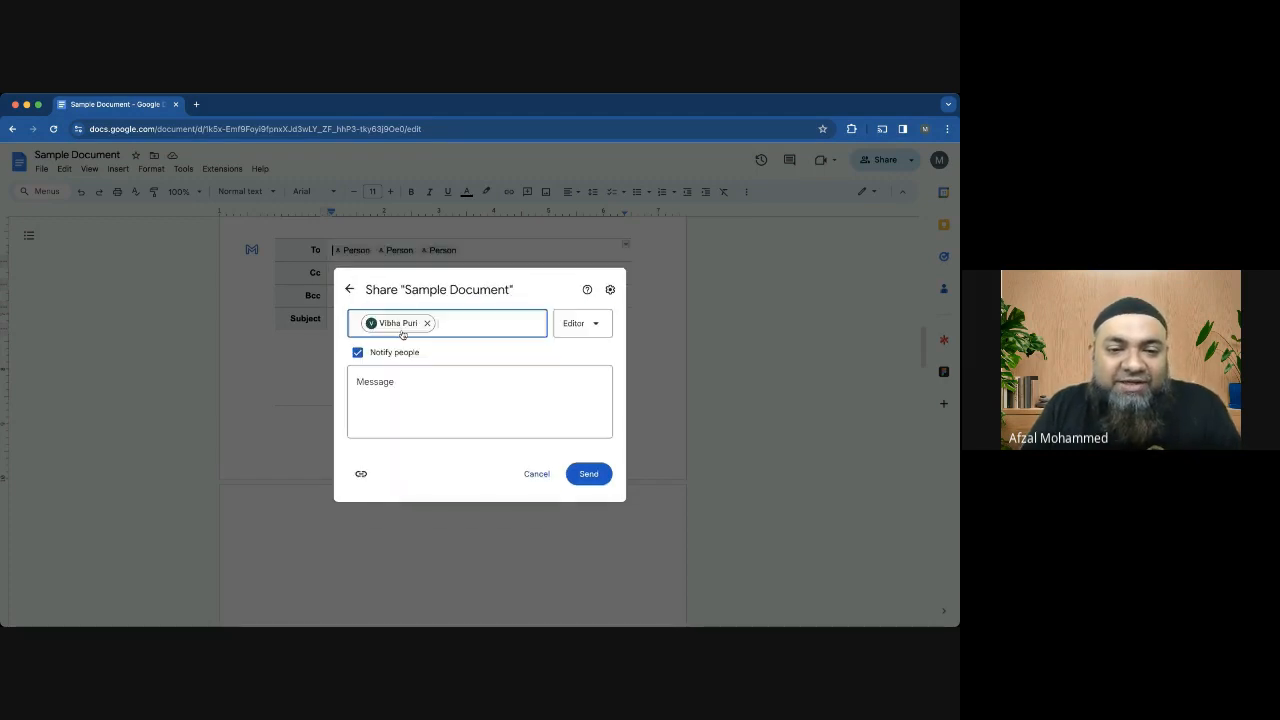
pyautogui.click(591, 474)
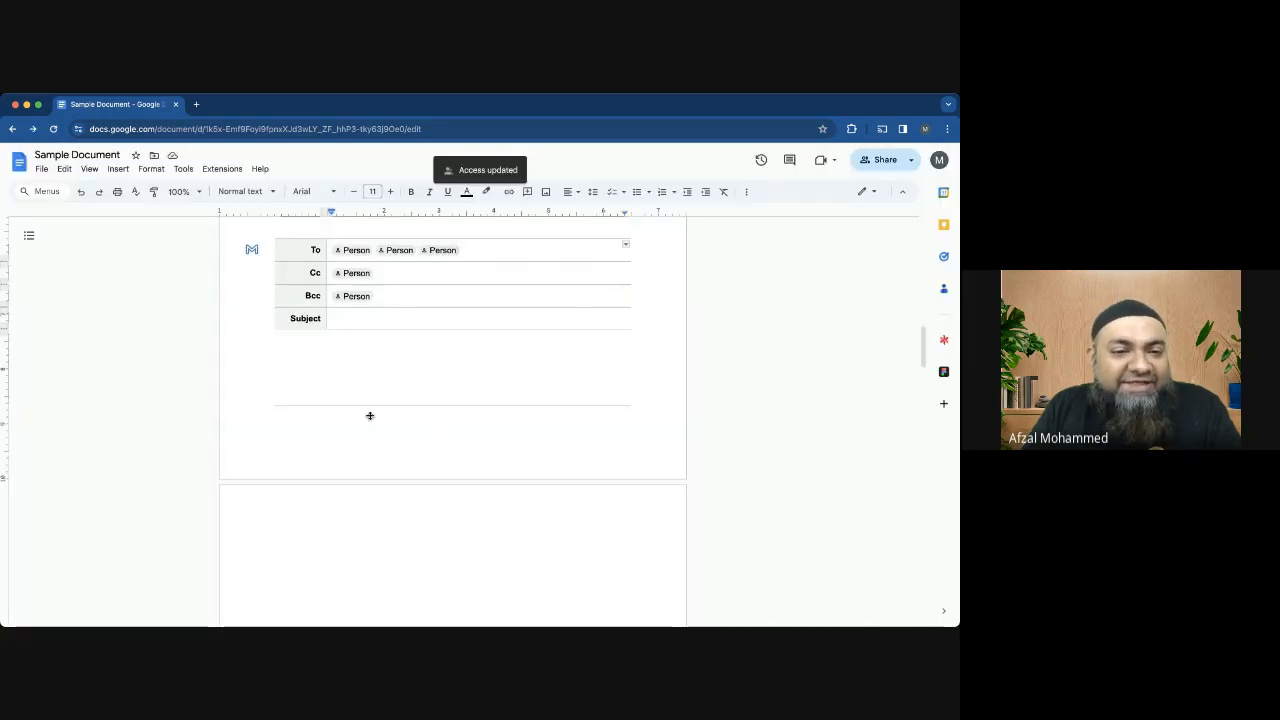
# Write "Dear Parent" in the email message body, followed by a new paragraph reading "Its the time of the year for PTM."
pyautogui.click(370, 352)
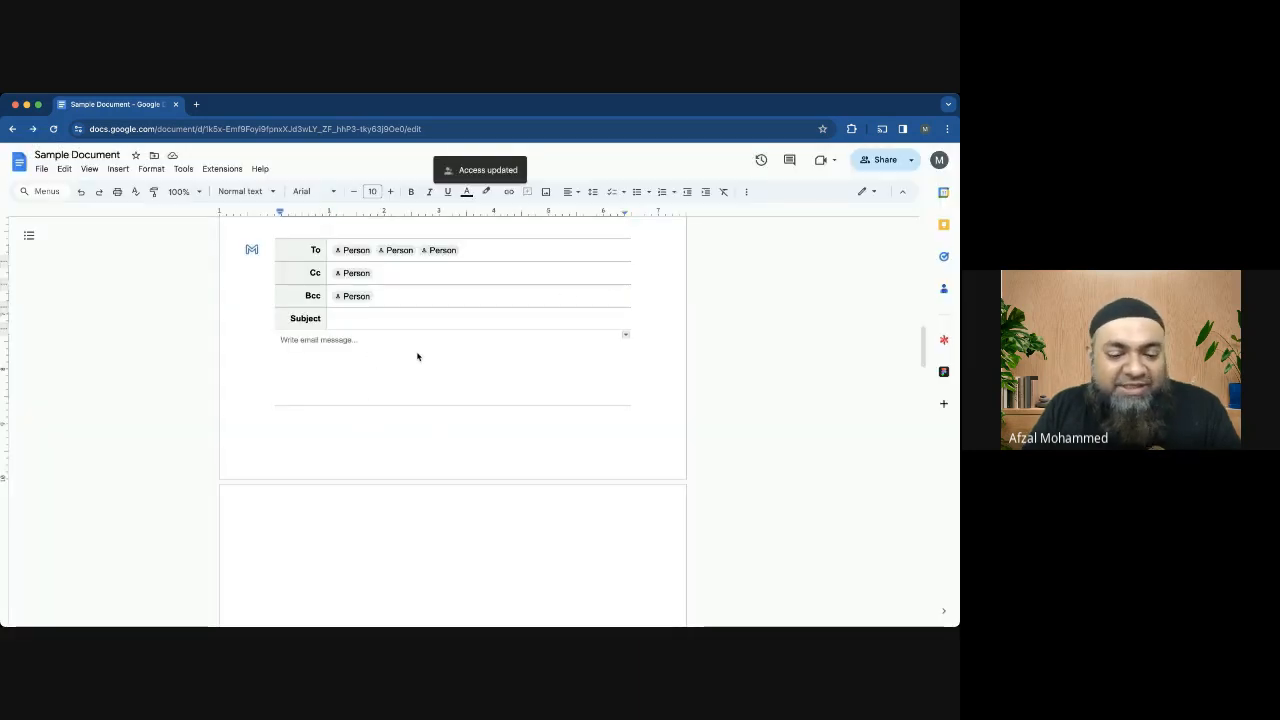
pyautogui.write('Dea')
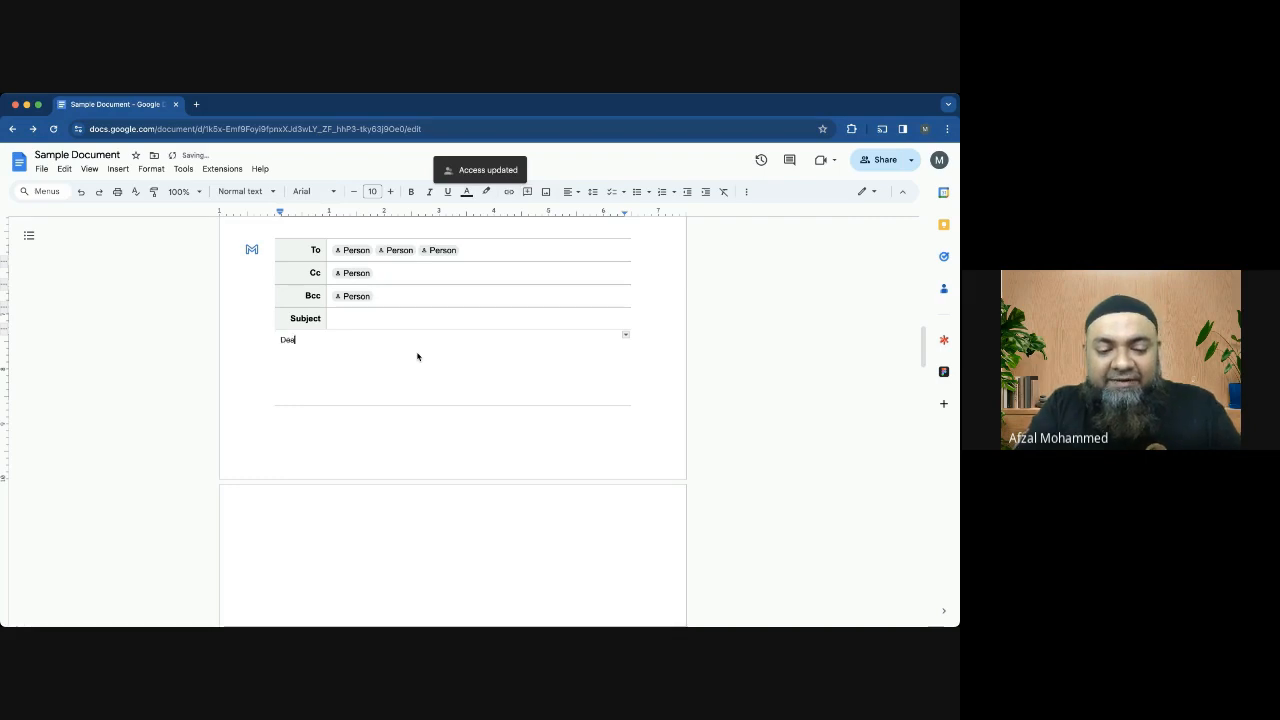
pyautogui.write('r Pare')
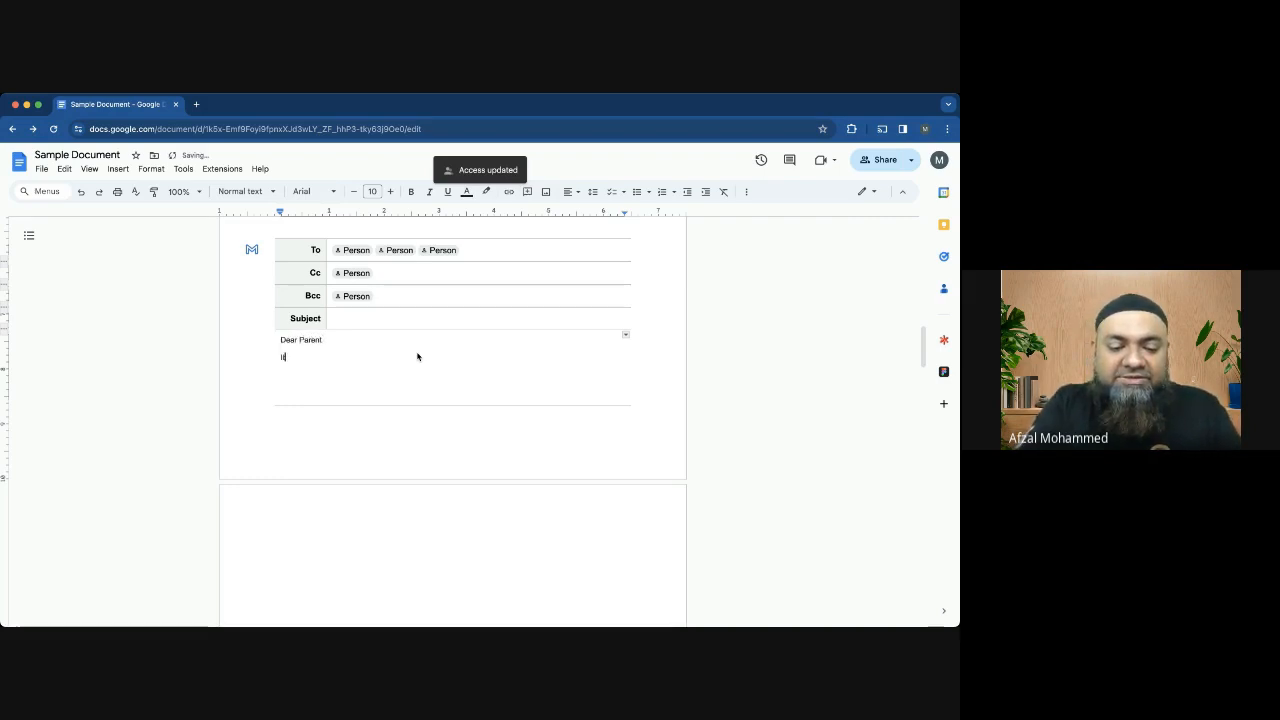
pyautogui.write('nt')
pyautogui.press('Return')
pyautogui.write('Its the ')
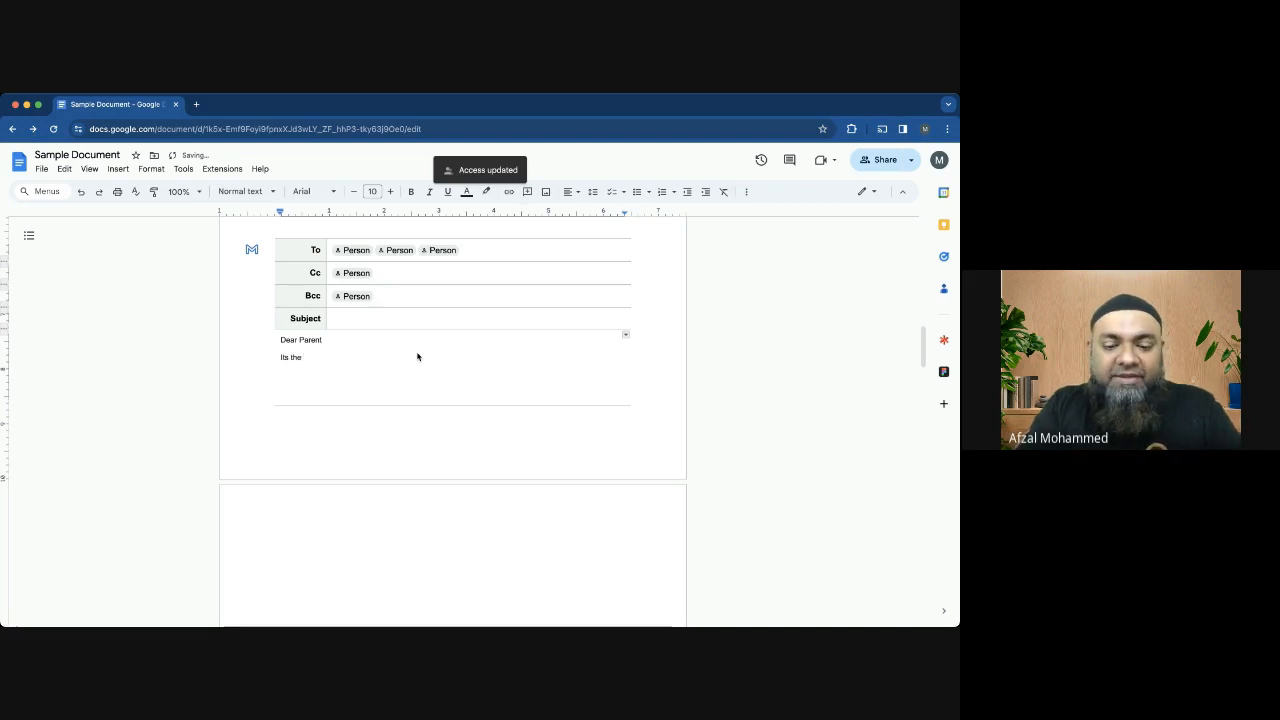
pyautogui.write('time of th')
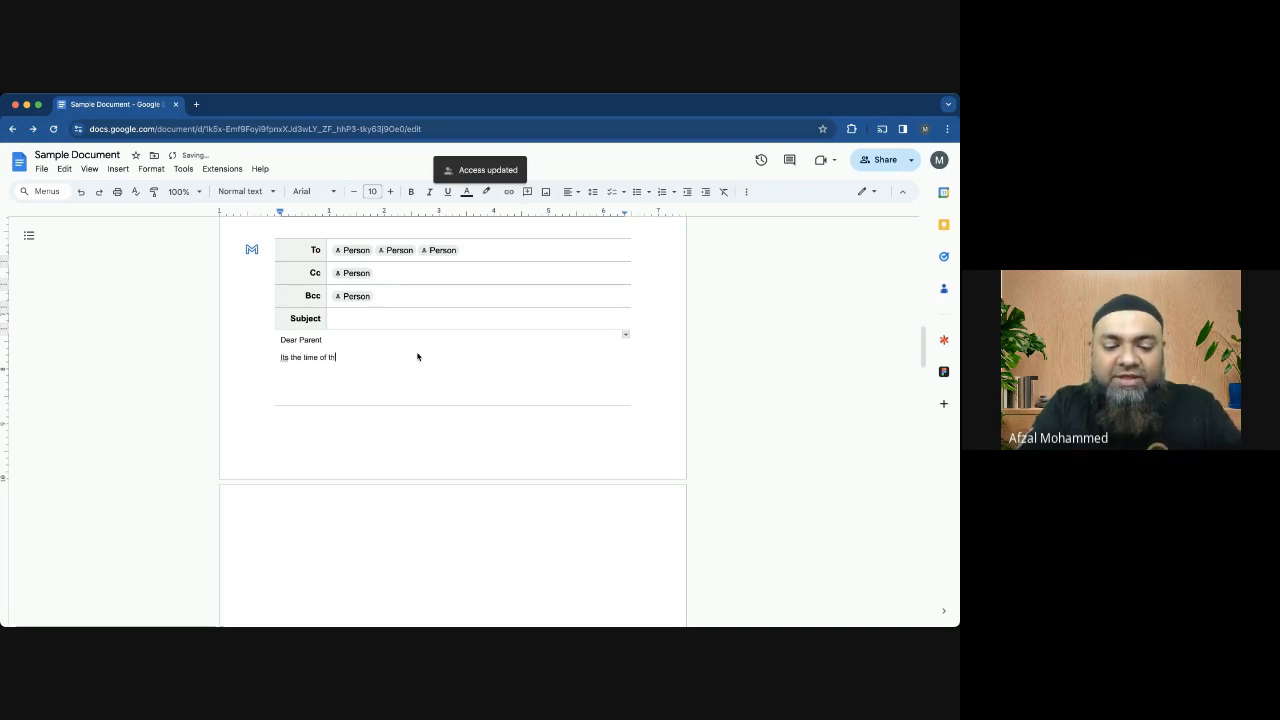
pyautogui.write('e year fo')
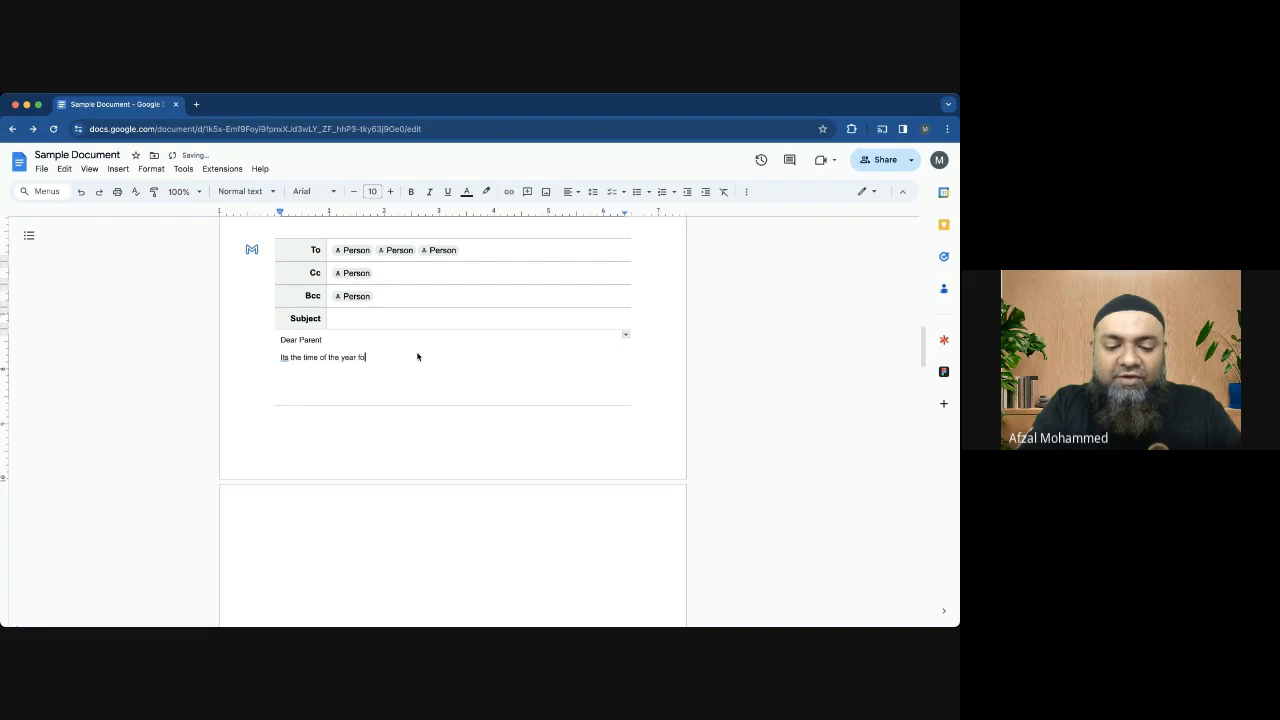
pyautogui.write('r PTM.')
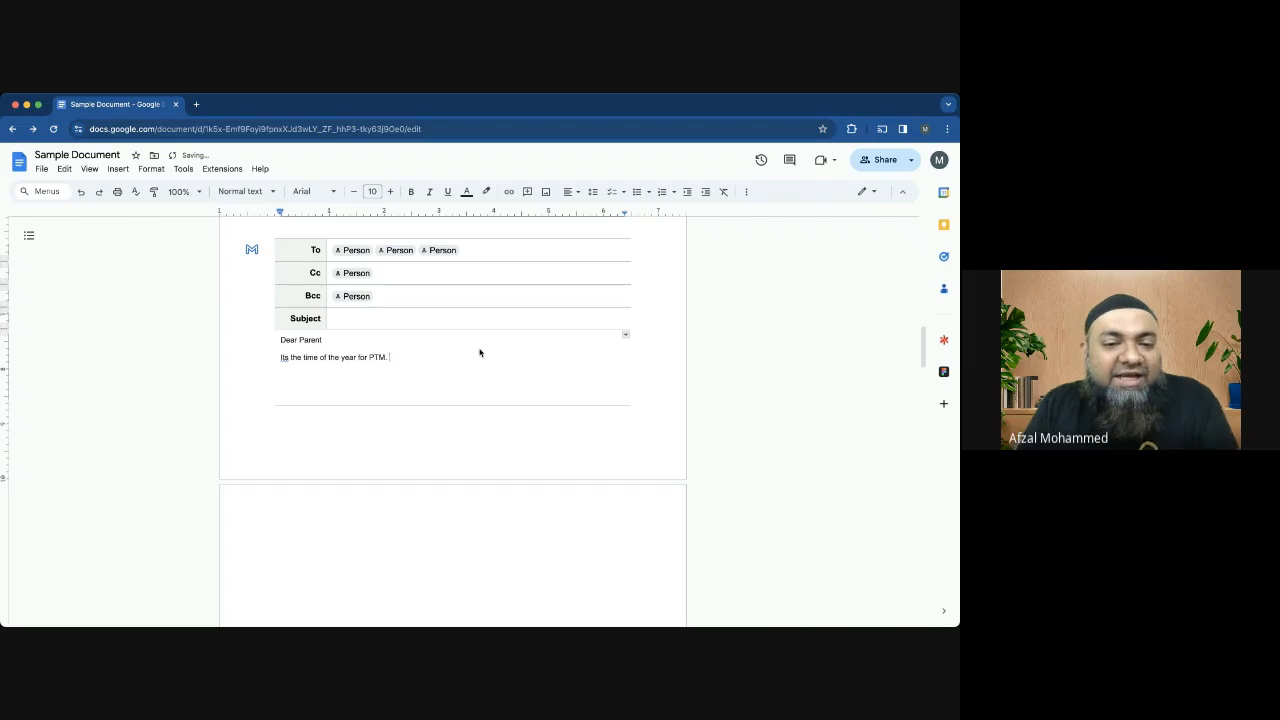
# Insert a date smart chip for Feb 10, 2024 after the PTM sentence
pyautogui.click(117, 169)
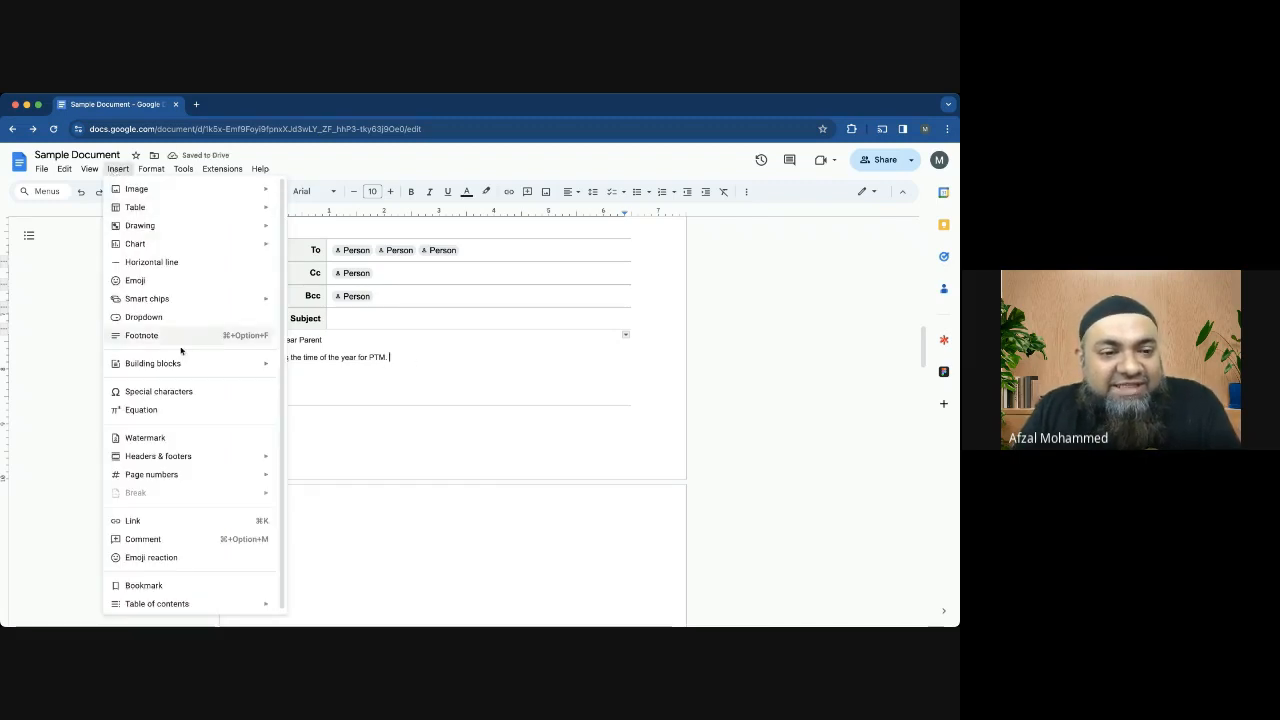
pyautogui.moveTo(183, 298)
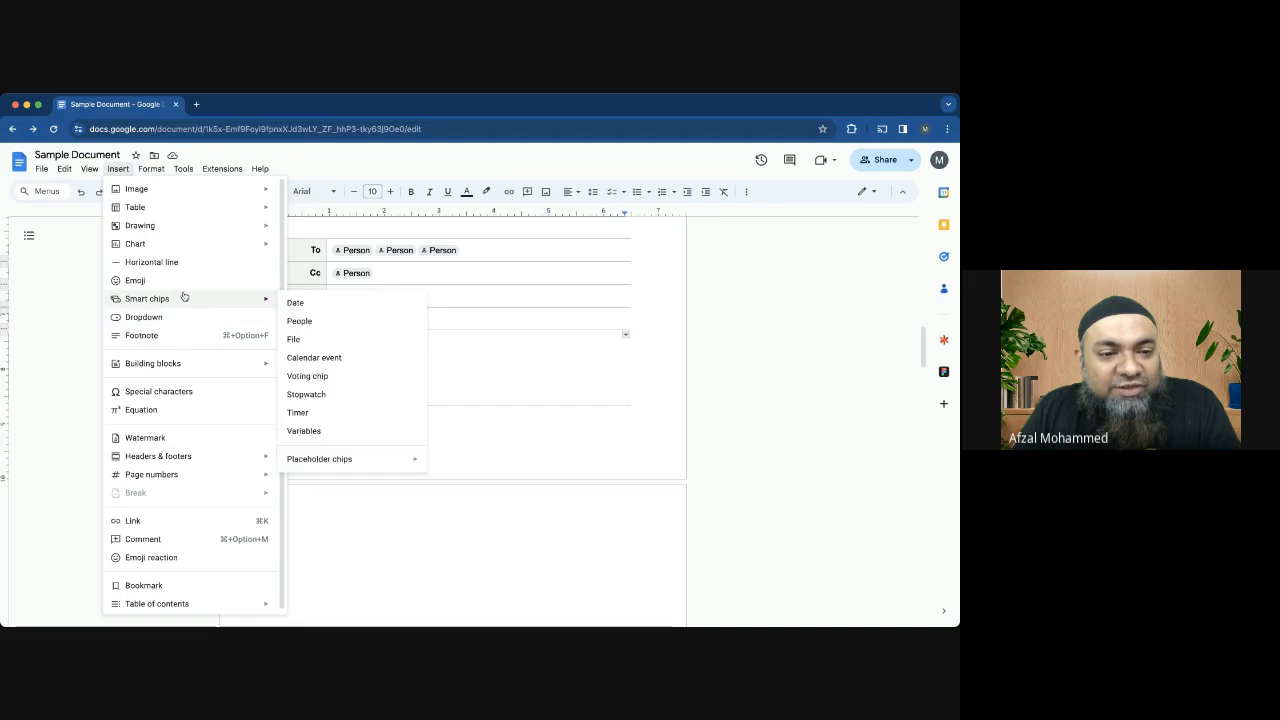
pyautogui.click(309, 305)
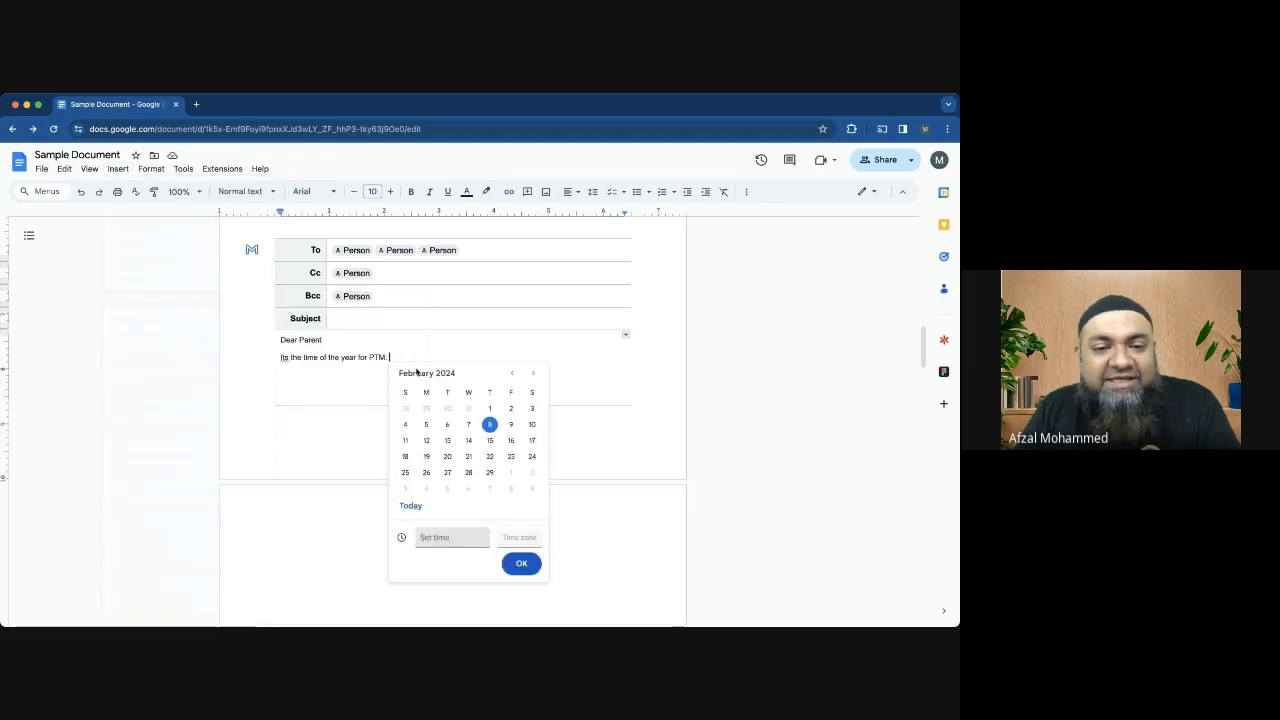
pyautogui.press('Right')
pyautogui.press('Right')
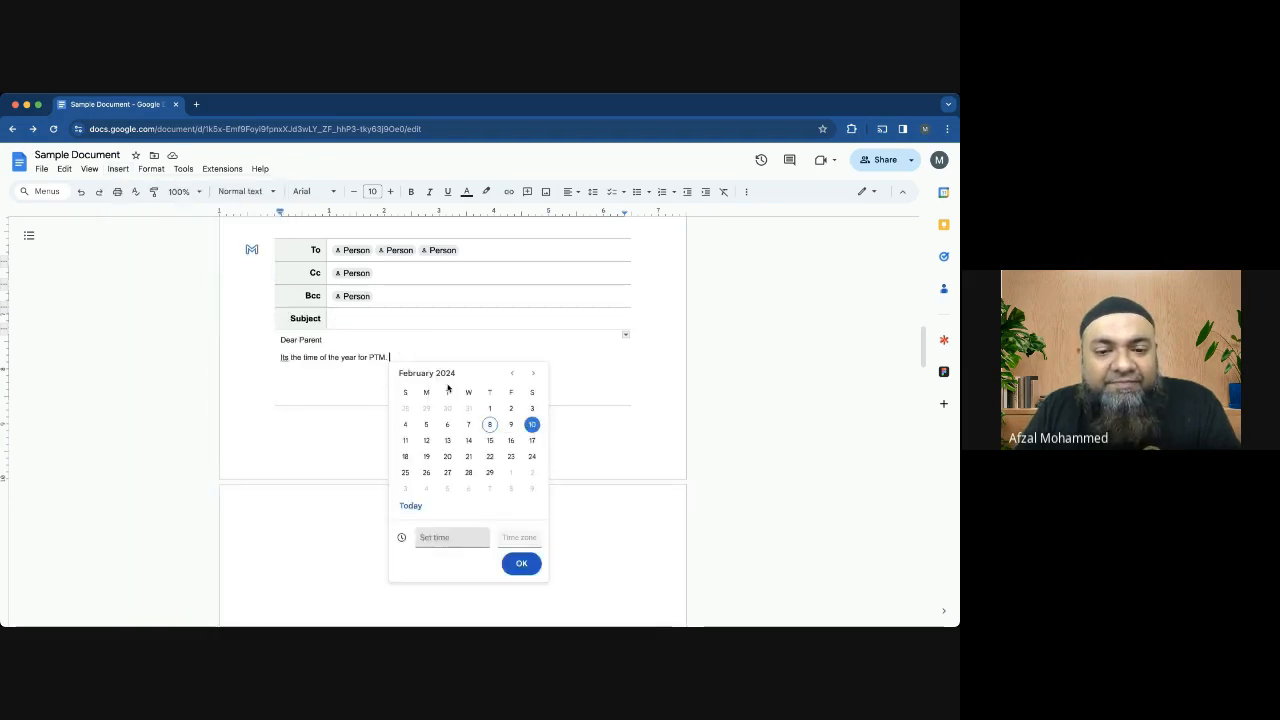
pyautogui.click(521, 564)
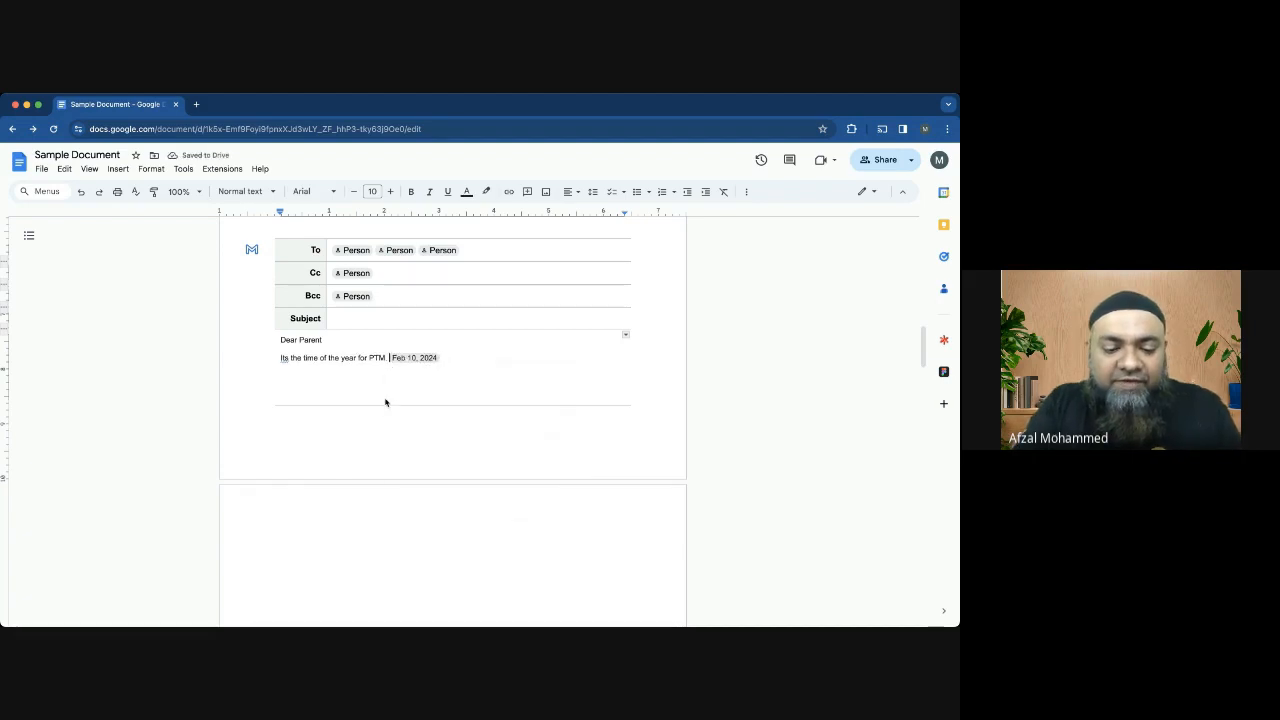
# Add the words "We have planned it for" in front of the date chip
pyautogui.write('We have p')
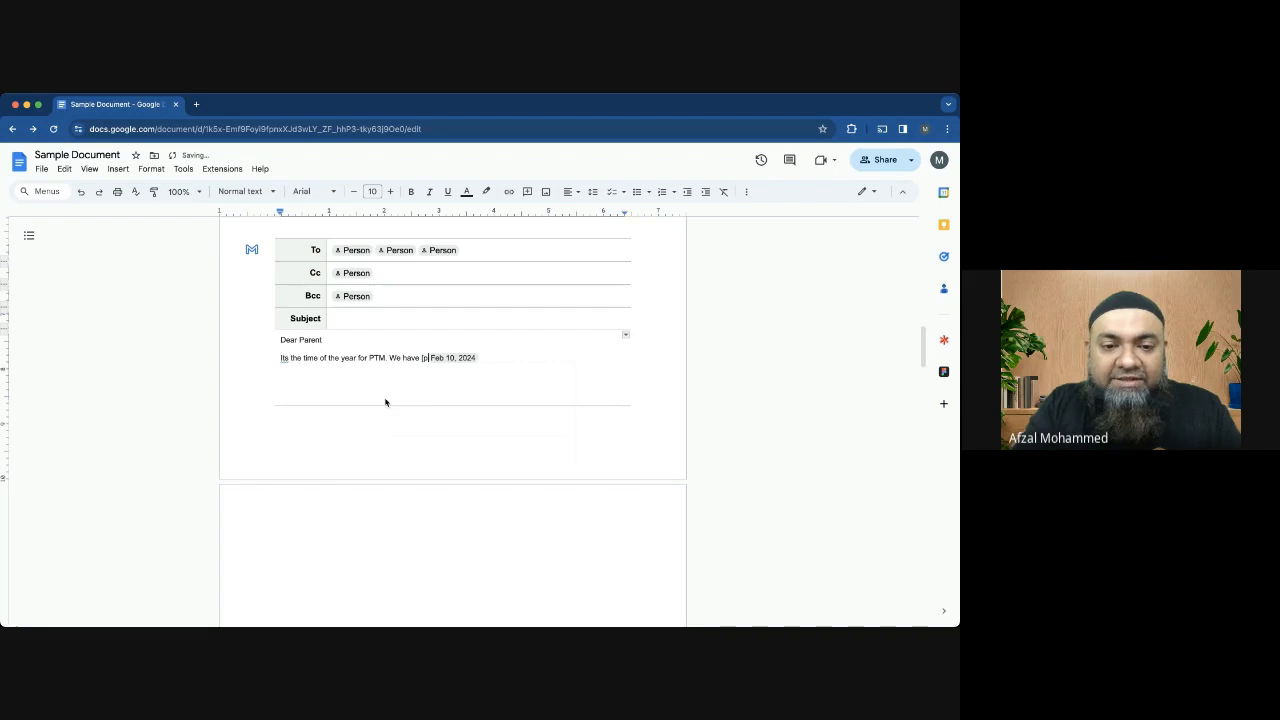
pyautogui.write('la')
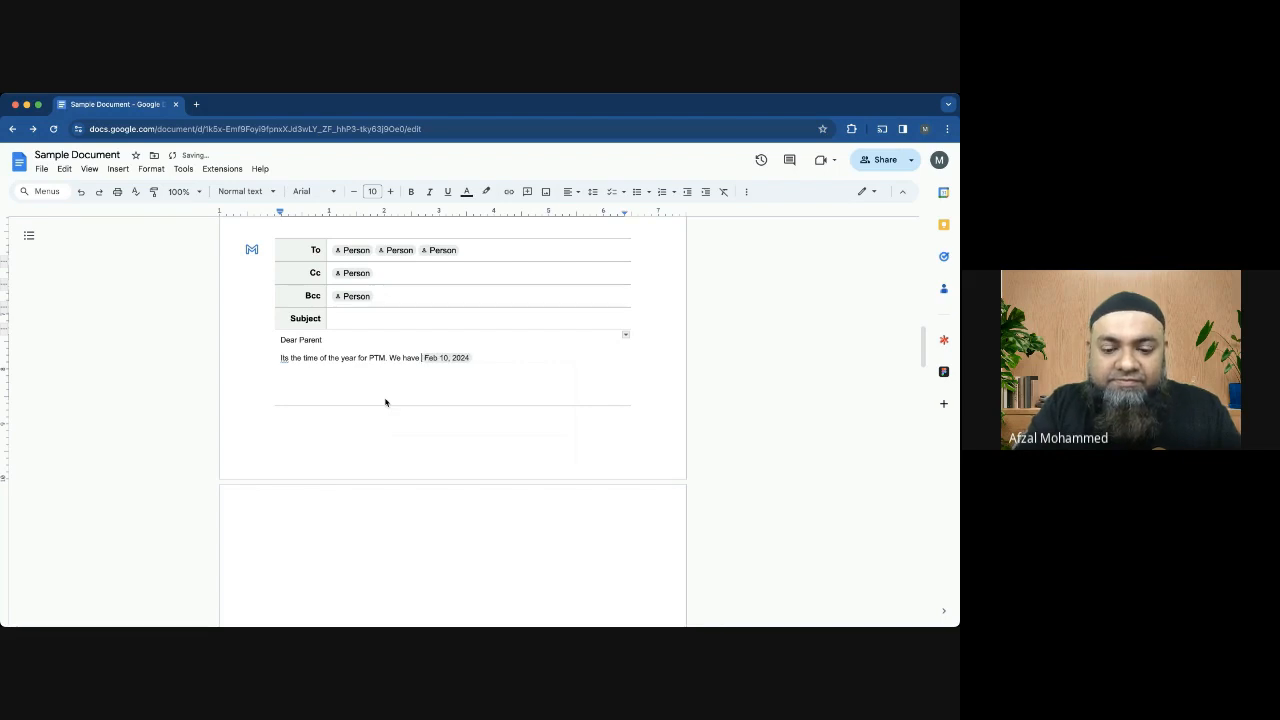
pyautogui.write('nned it for')
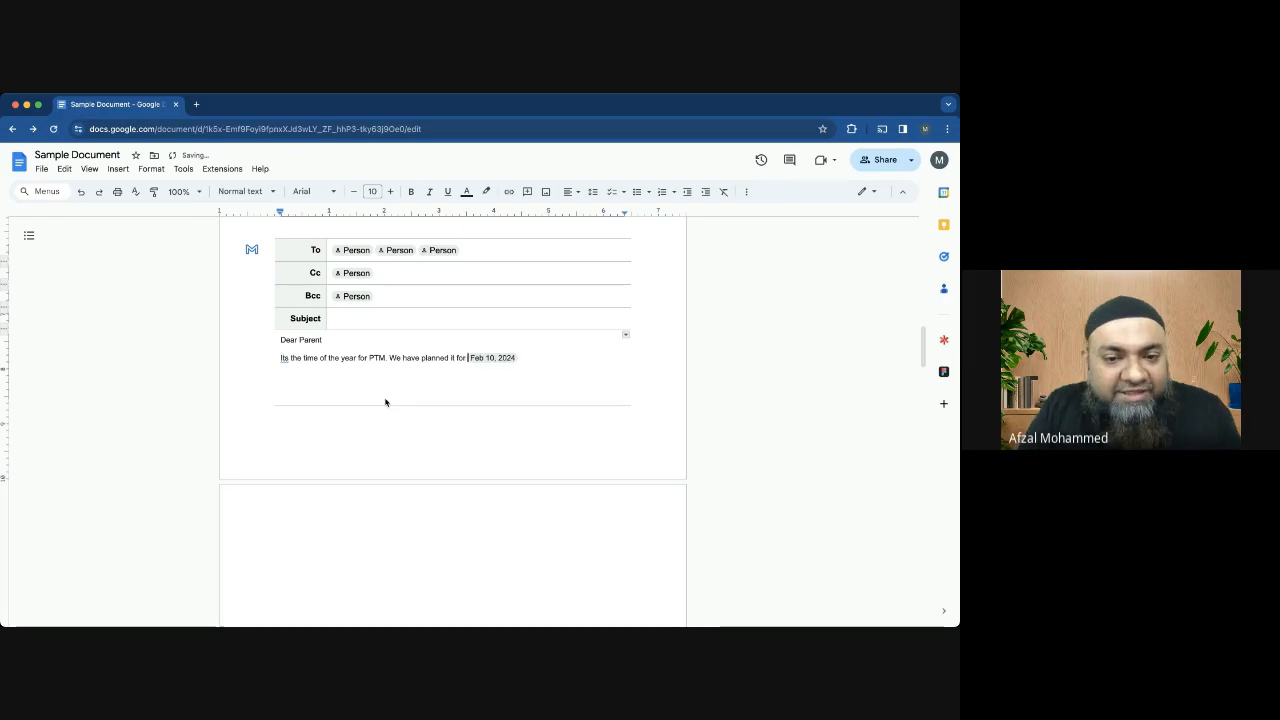
# Continue the message after the date chip with ". We will be having"
pyautogui.click(550, 361)
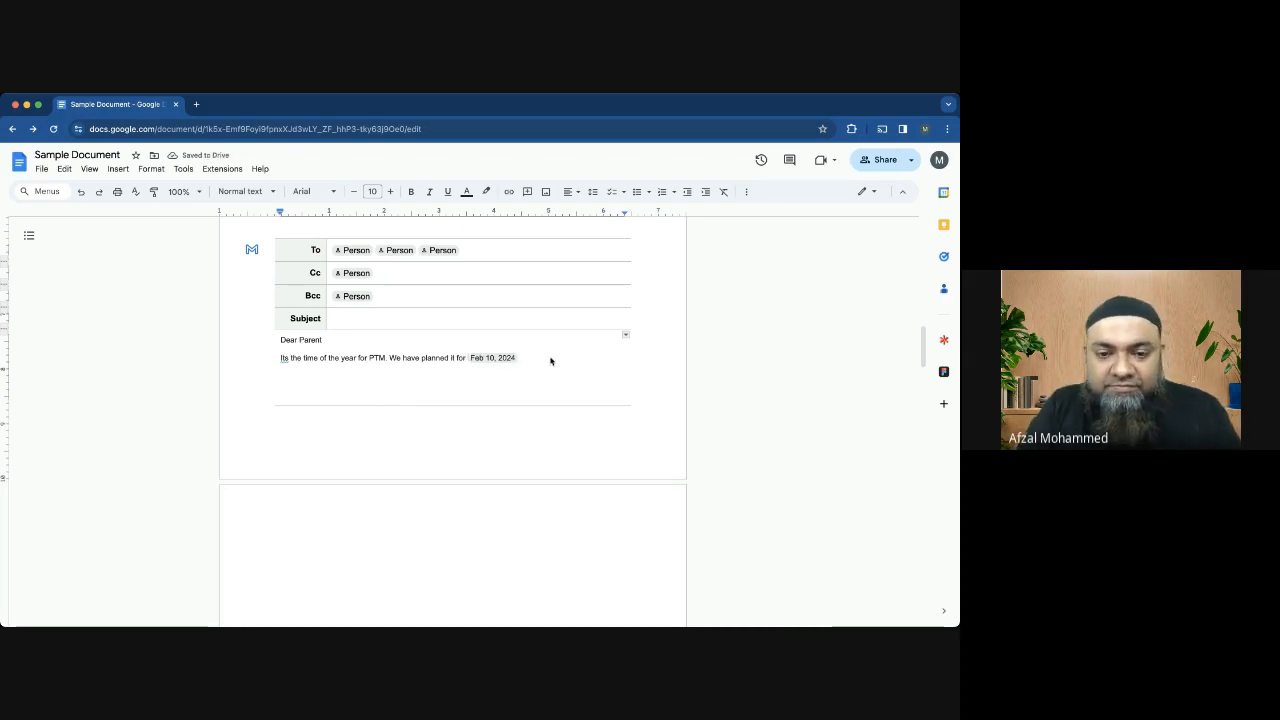
pyautogui.write('Now')
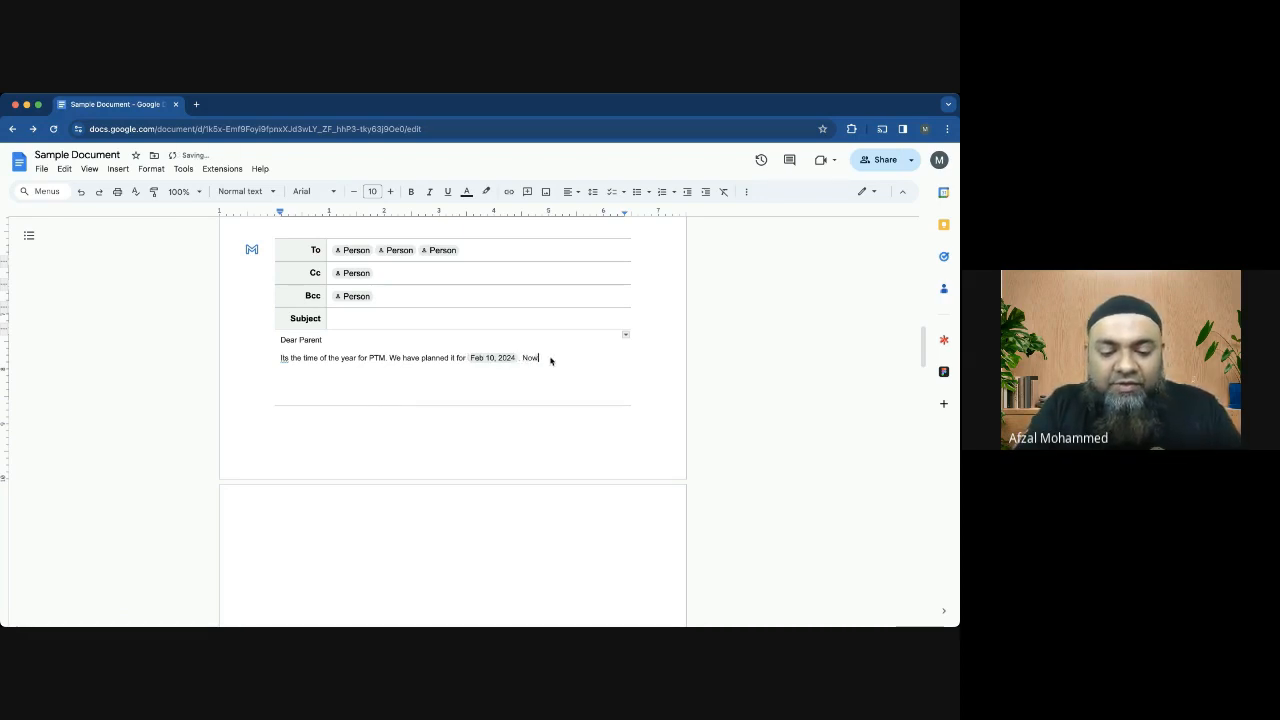
pyautogui.press('BackSpace')
pyautogui.press('BackSpace')
pyautogui.press('BackSpace')
pyautogui.write('We ')
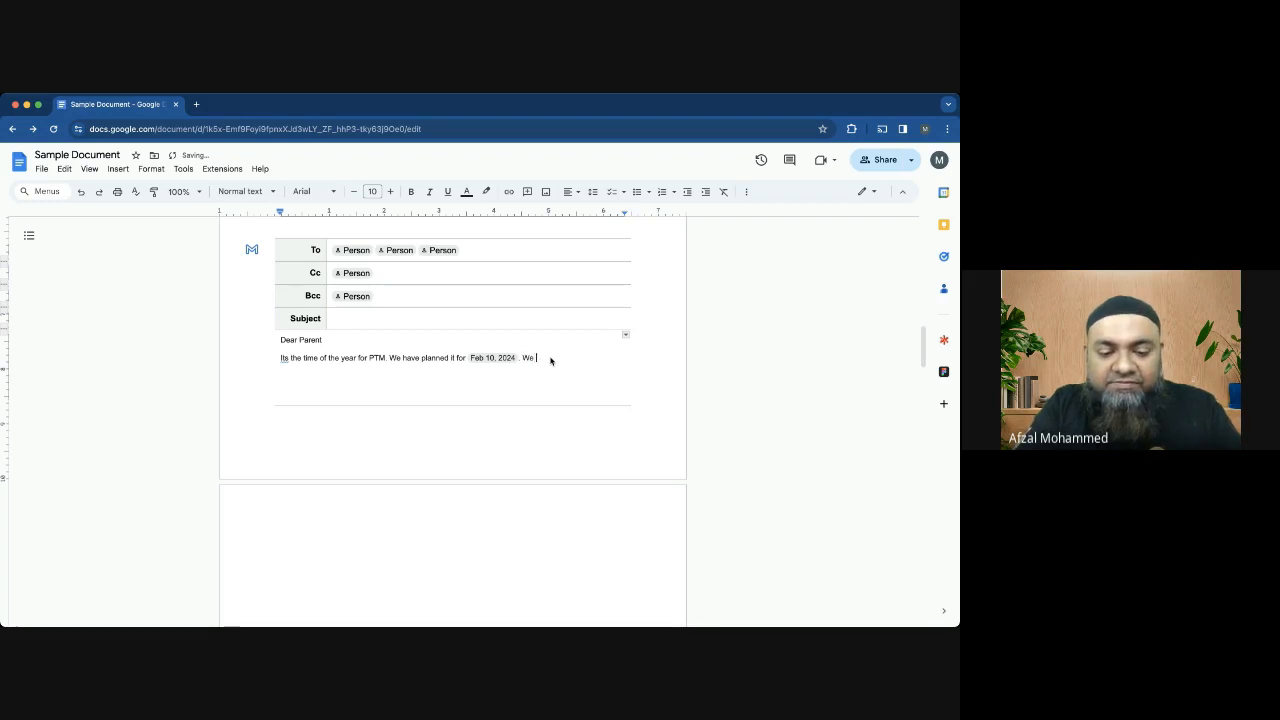
pyautogui.write('will be having')
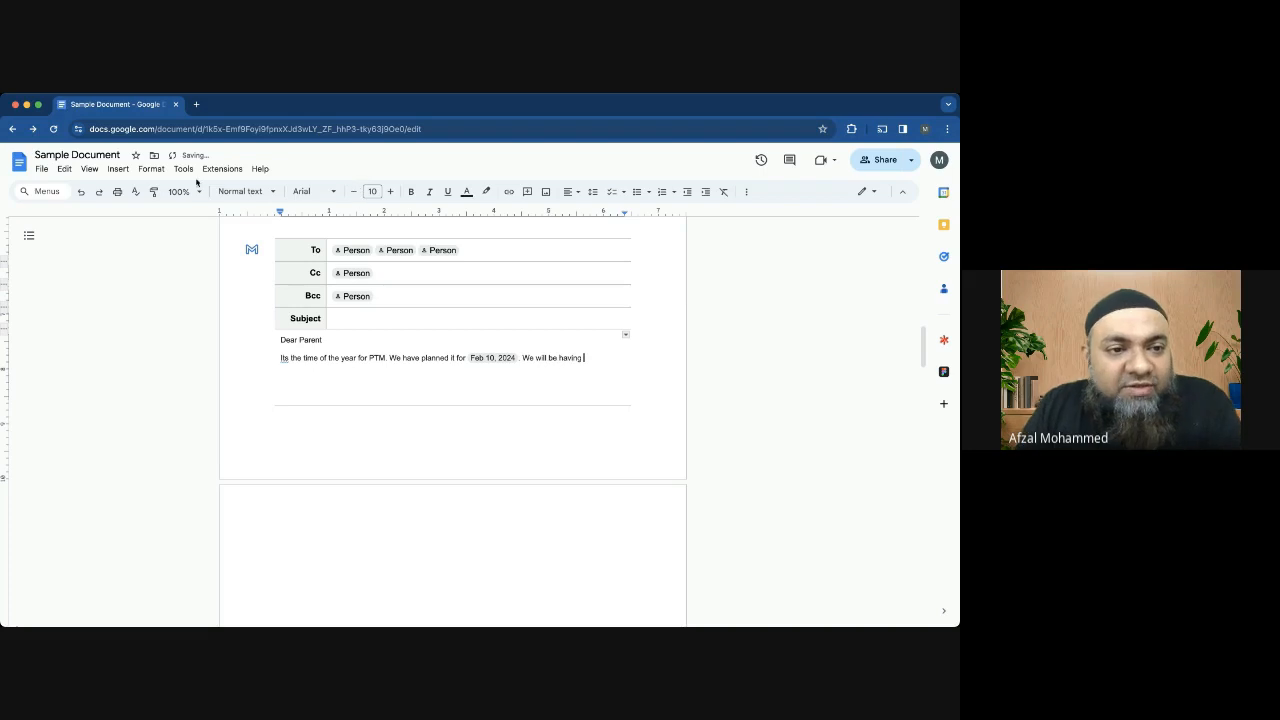
# Insert a Person placeholder chip after "having" and complete the sentence with "as our chief guest"
pyautogui.click(115, 170)
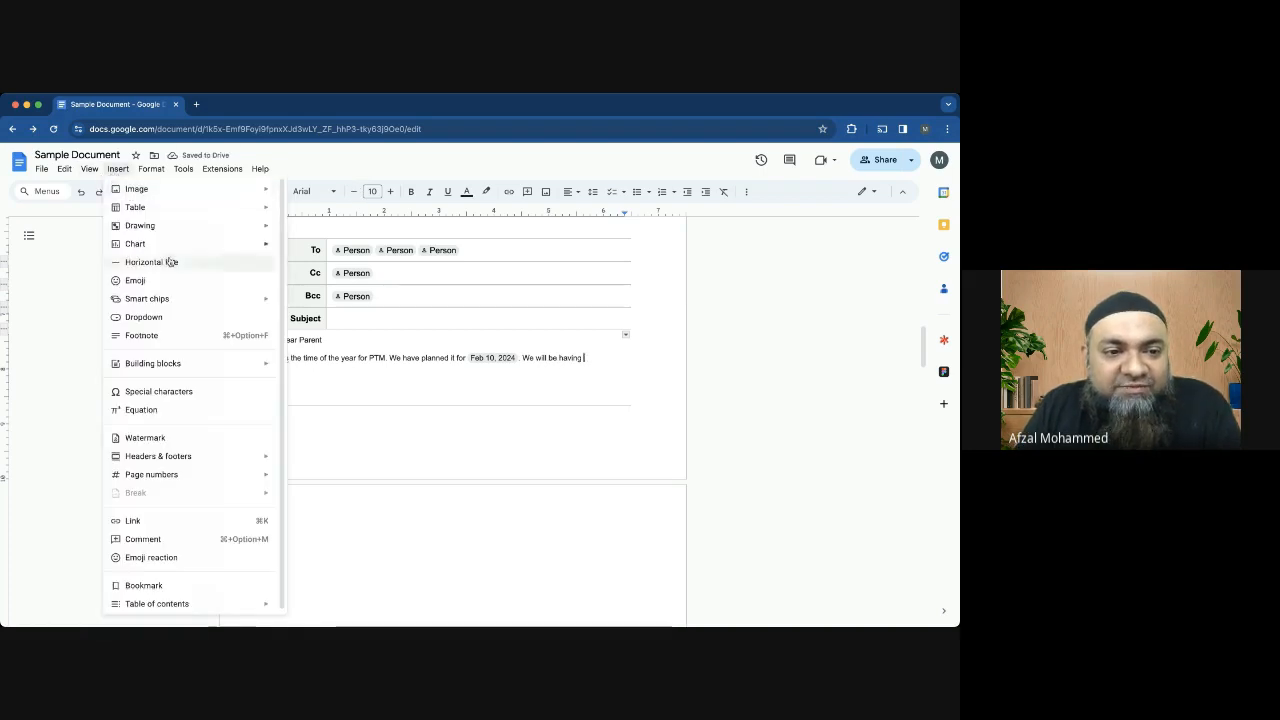
pyautogui.moveTo(196, 300)
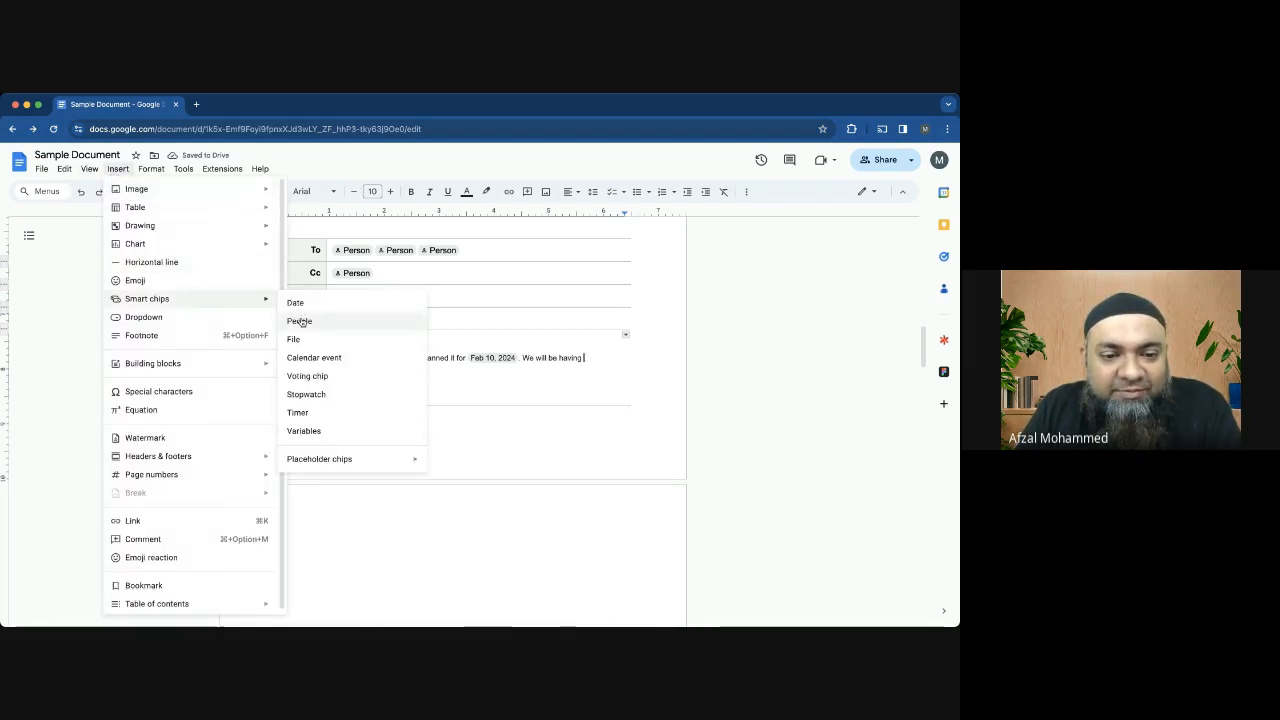
pyautogui.moveTo(369, 461)
pyautogui.click(474, 482)
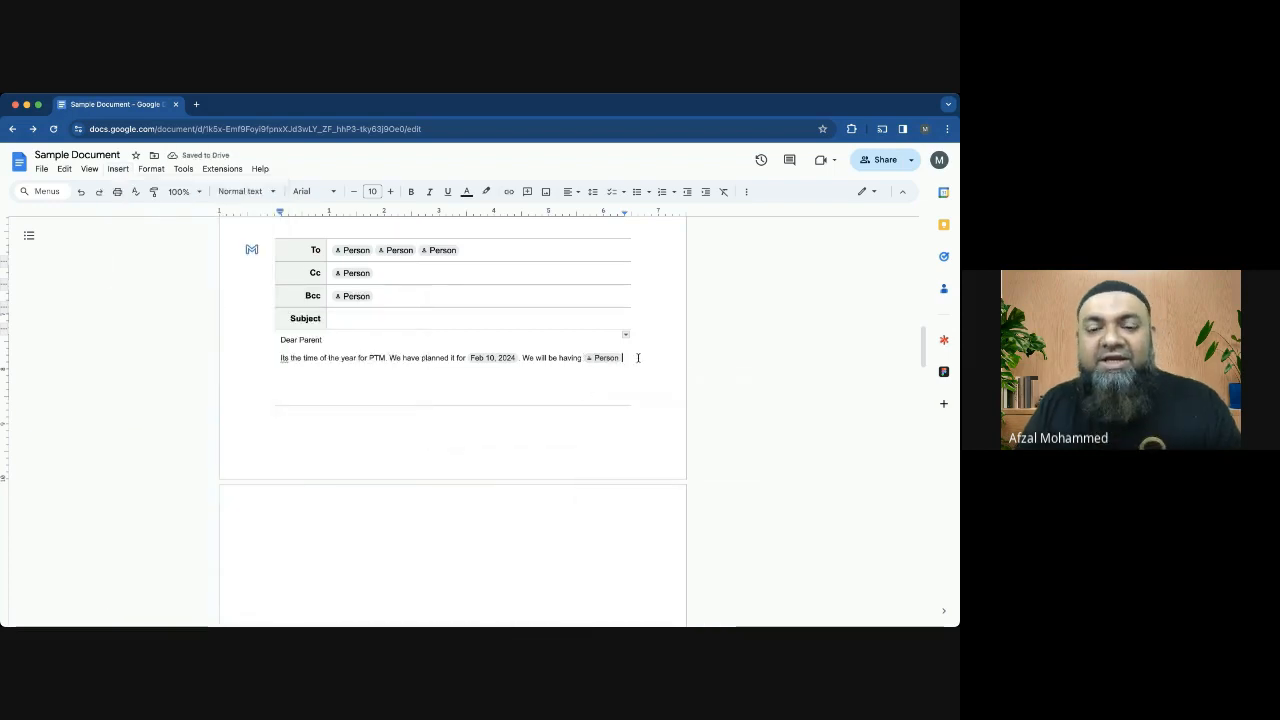
pyautogui.write('as our chief')
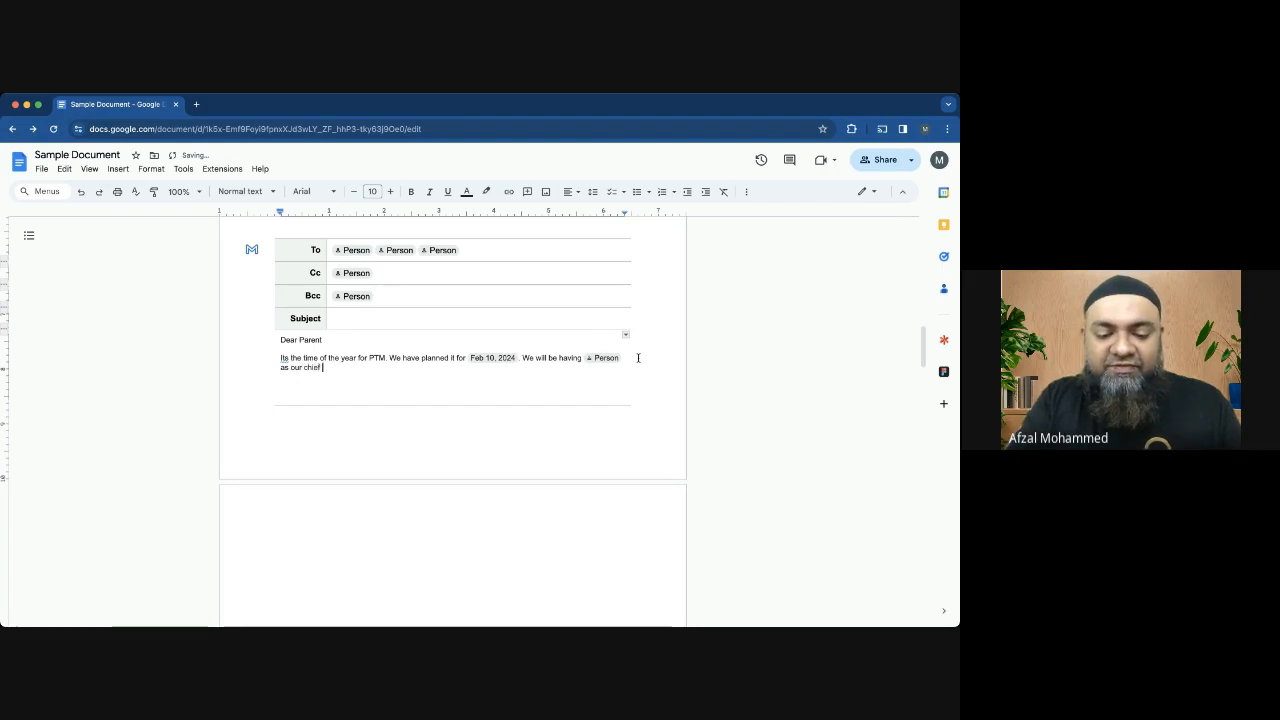
pyautogui.write(' gue')
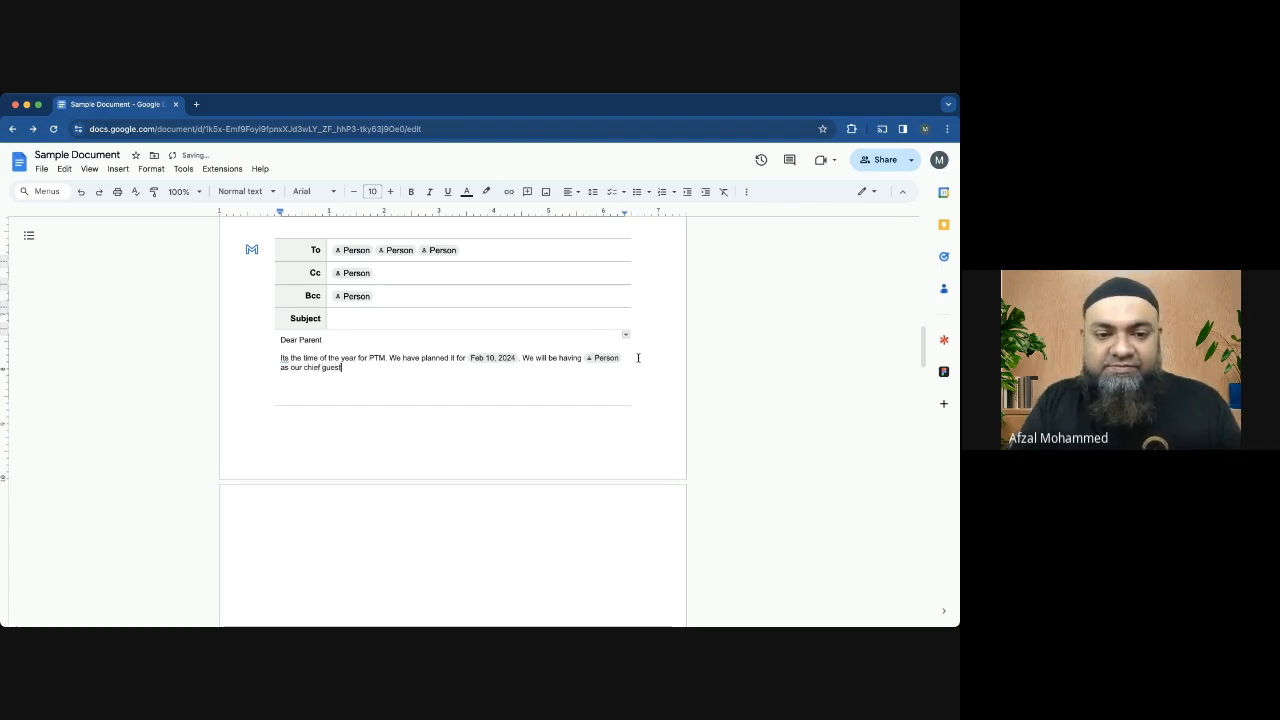
# Finish the word "guest" at the end of the chief guest sentence and add two line breaks below it
pyautogui.write('st')
pyautogui.press('Return')
pyautogui.press('Return')
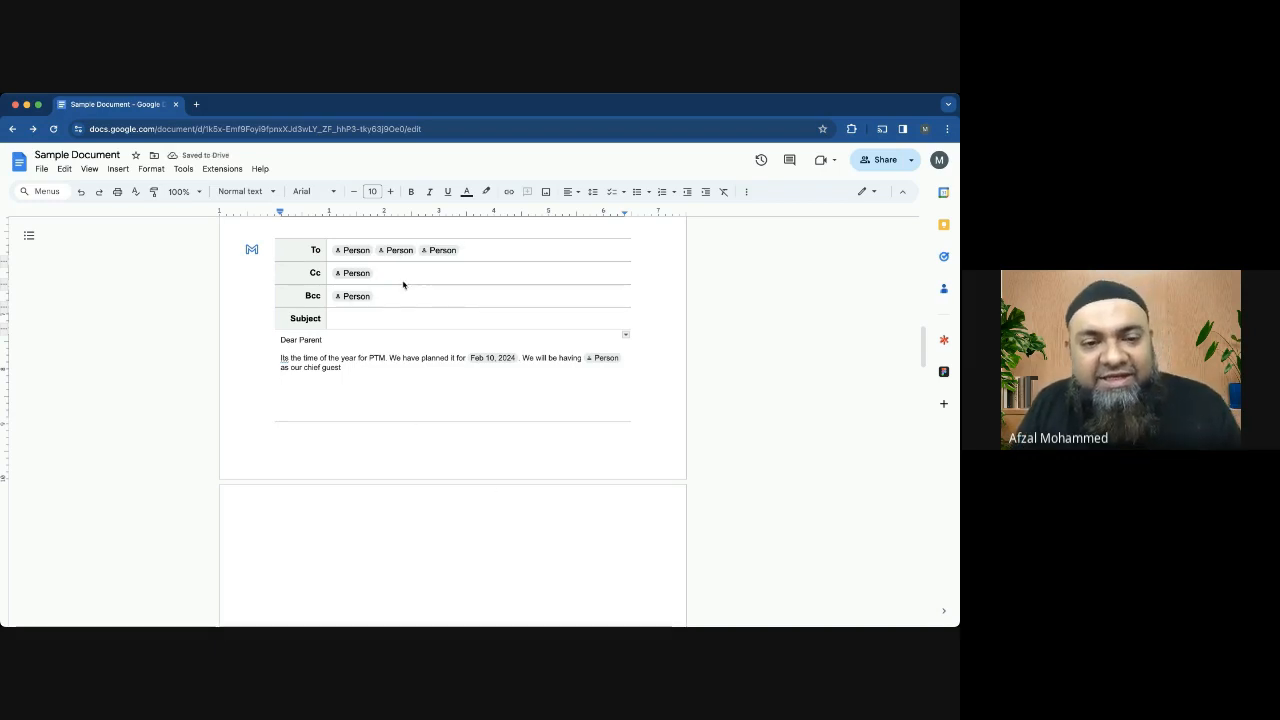
# Fill the Cc placeholder with the suggested teachers group contact and the Bcc placeholder with the last suggested person
pyautogui.click(356, 275)
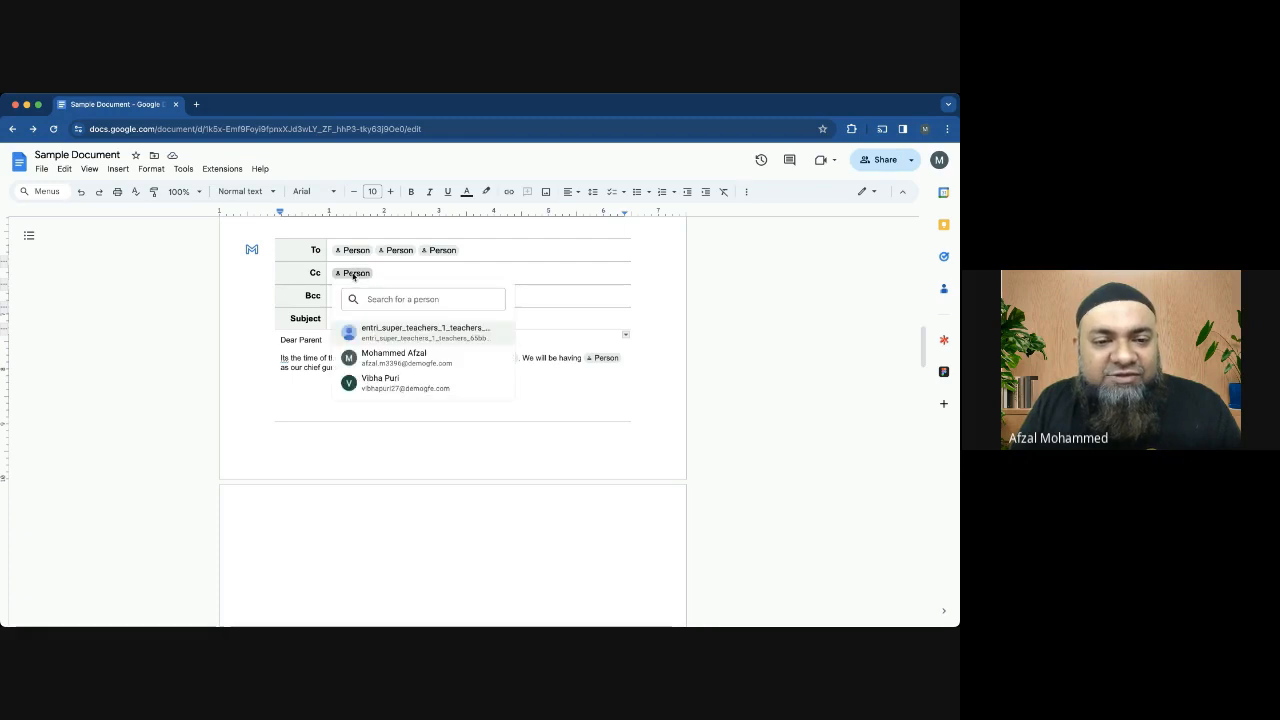
pyautogui.click(490, 333)
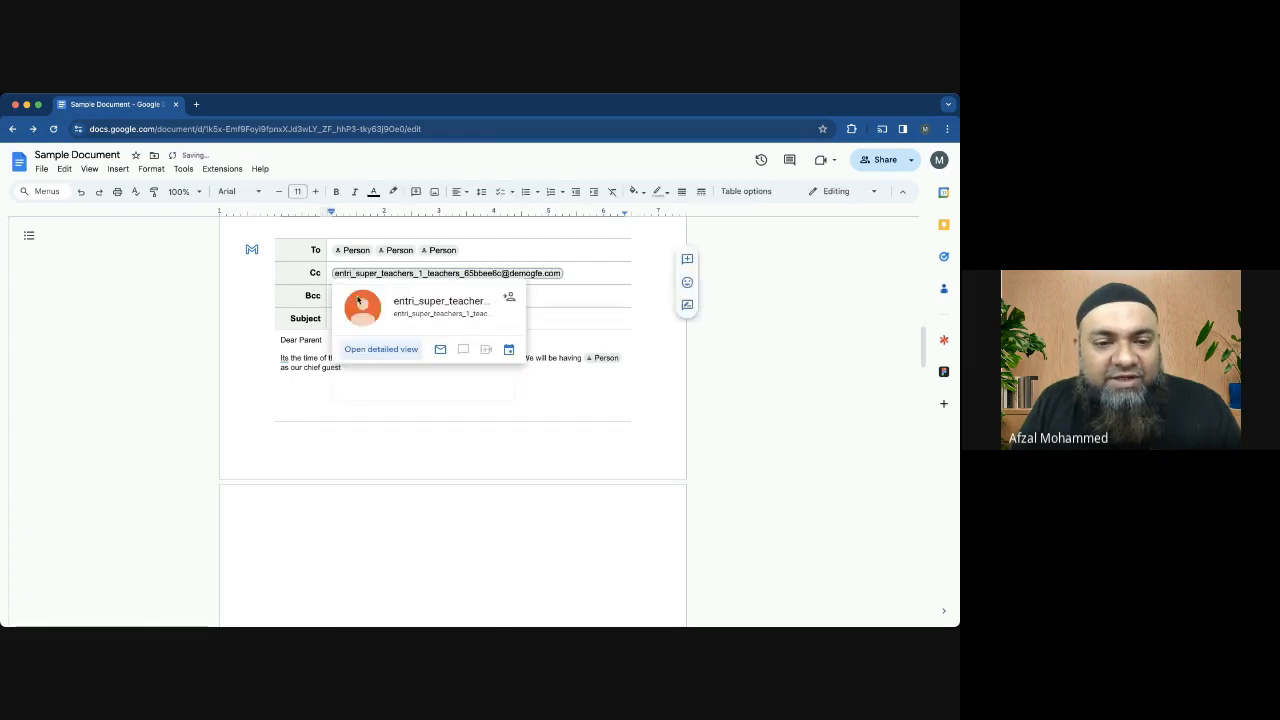
pyautogui.click(354, 297)
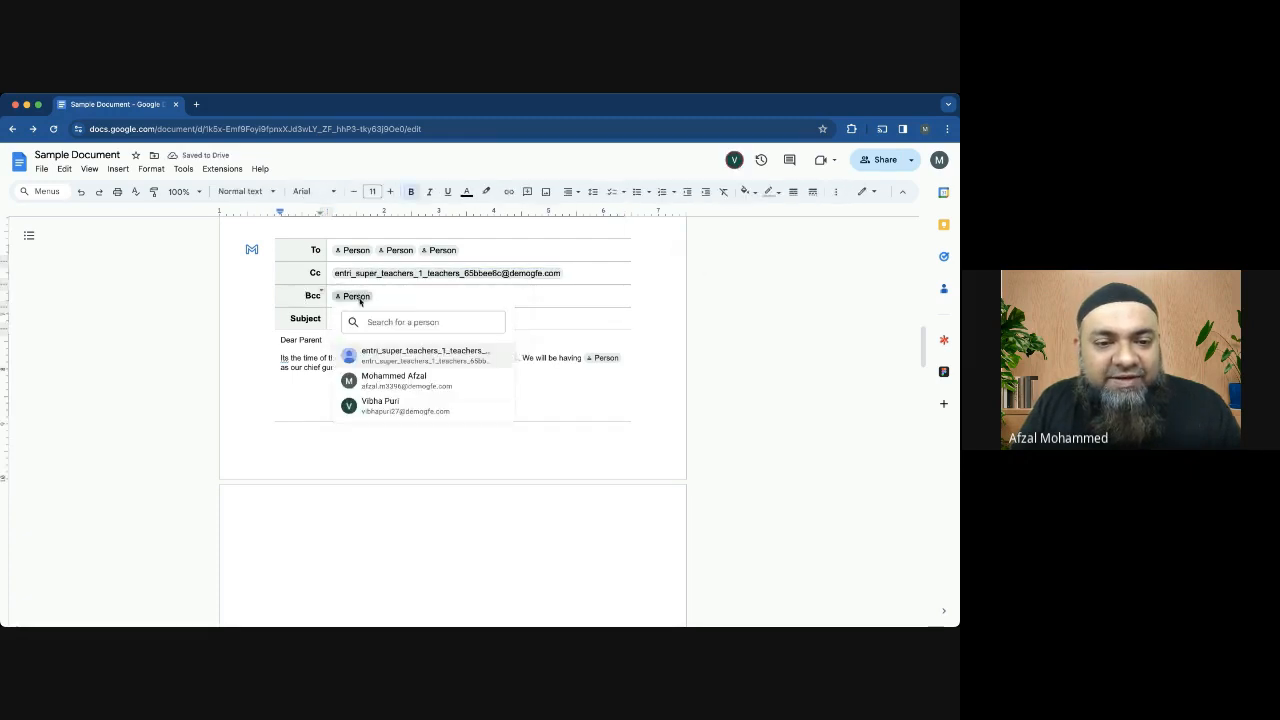
pyautogui.click(358, 298)
pyautogui.click(412, 401)
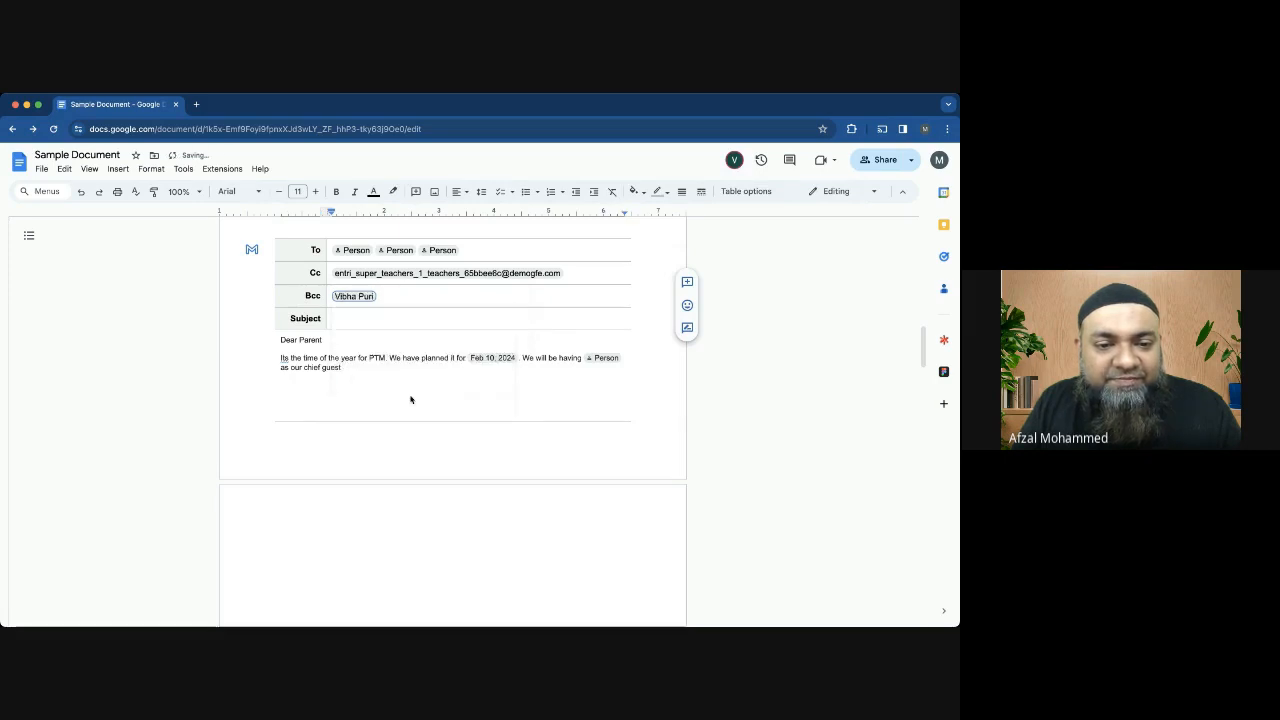
# Preview the email draft in Gmail and switch back to the document in Chrome
pyautogui.click(469, 251)
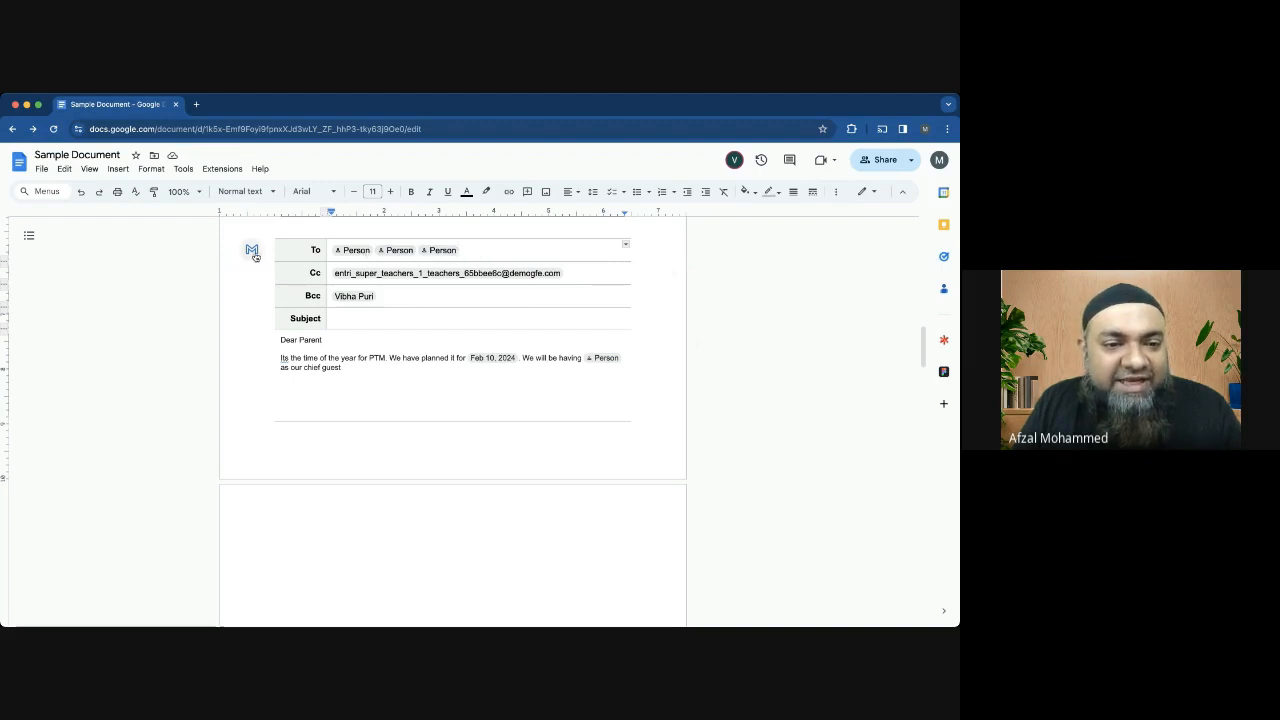
pyautogui.click(251, 252)
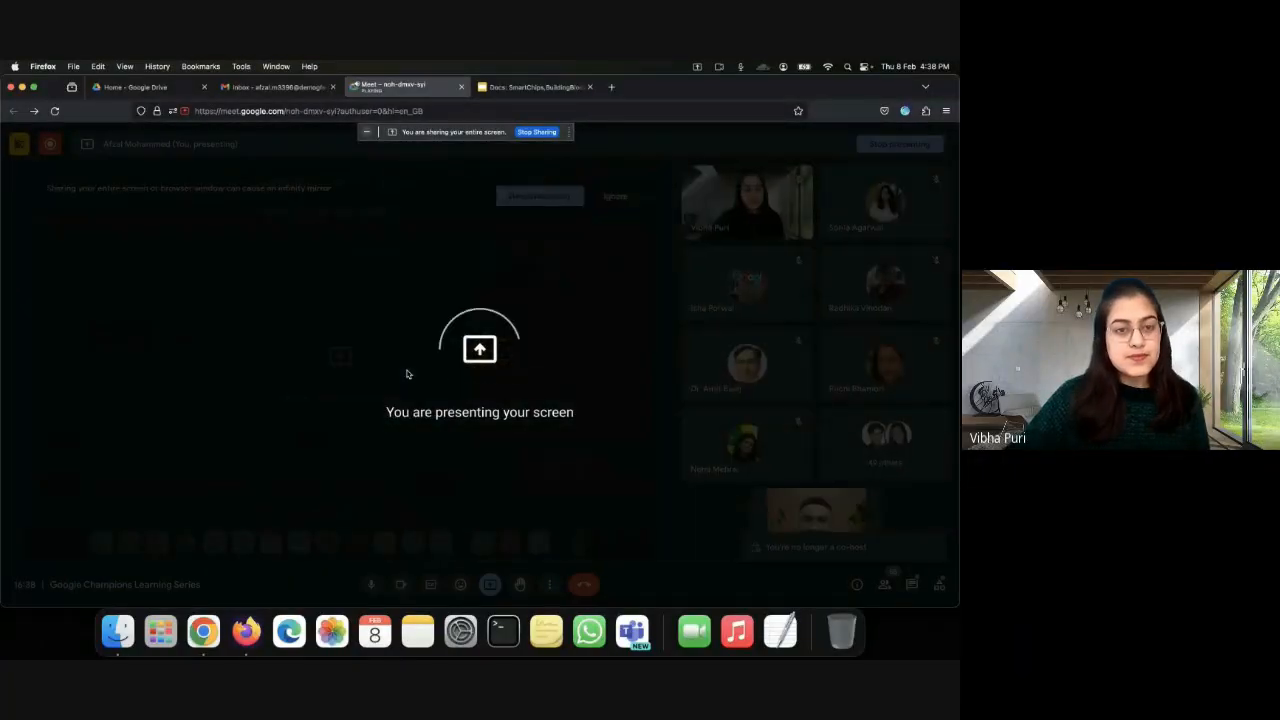
pyautogui.press('super+Tab')
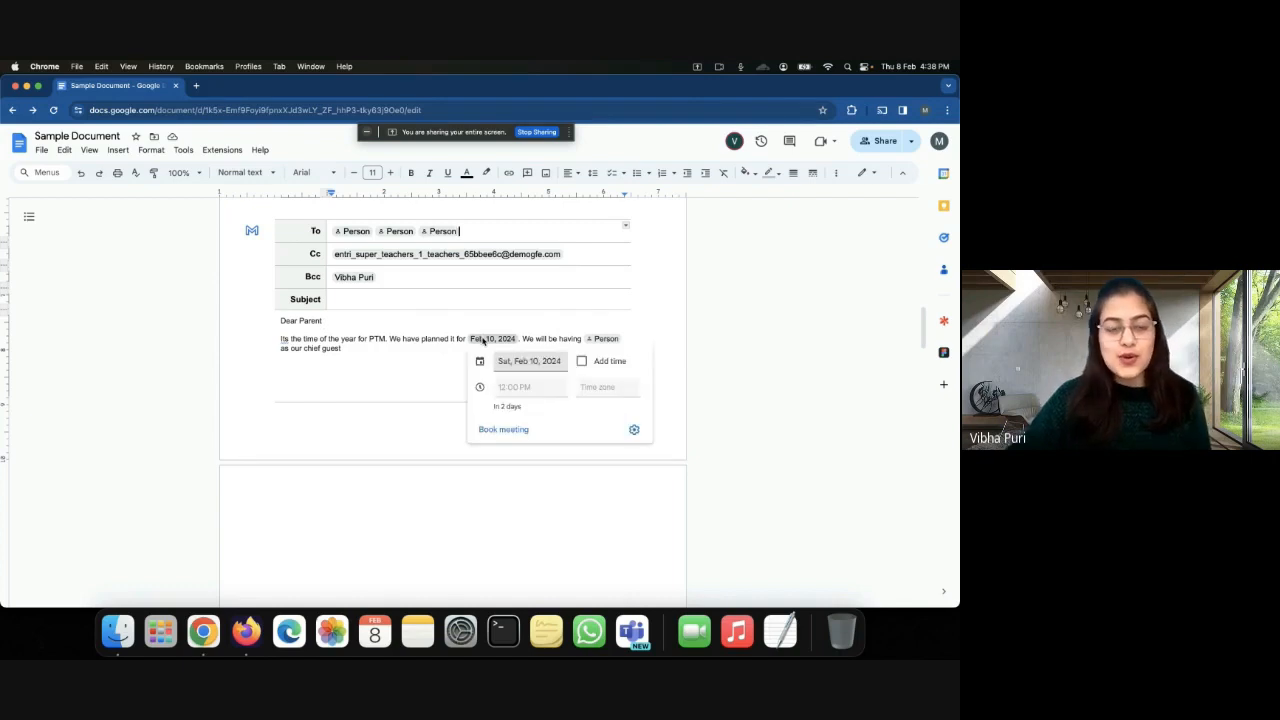
# Add a time of 1:30 PM to the Feb 10, 2024 date chip in the message
pyautogui.moveTo(491, 342)
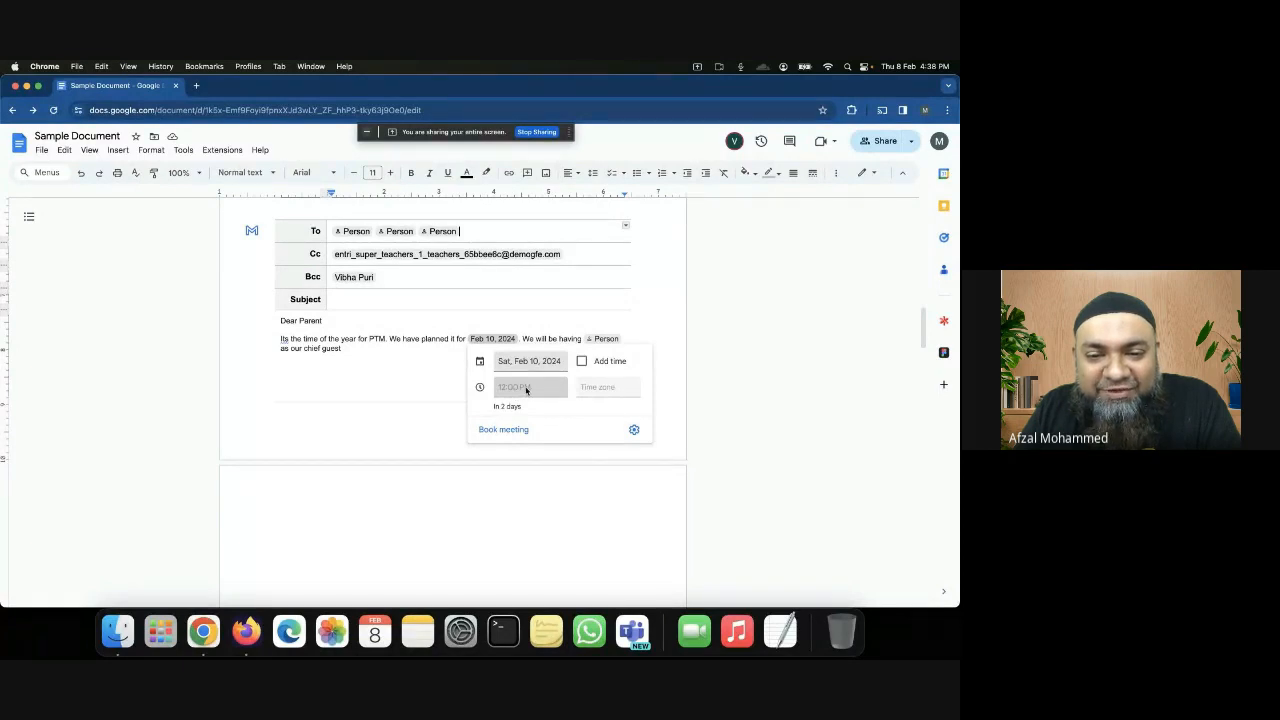
pyautogui.click(580, 362)
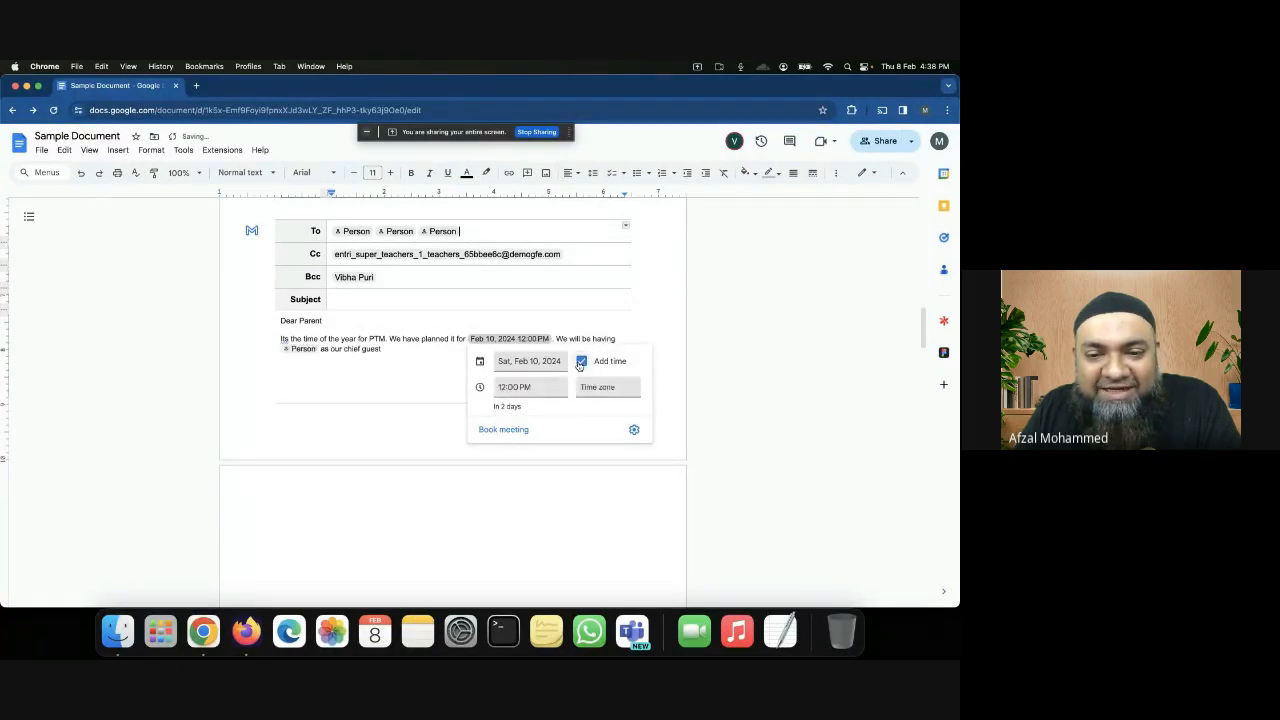
pyautogui.click(516, 387)
pyautogui.scroll(-3, 536, 445)
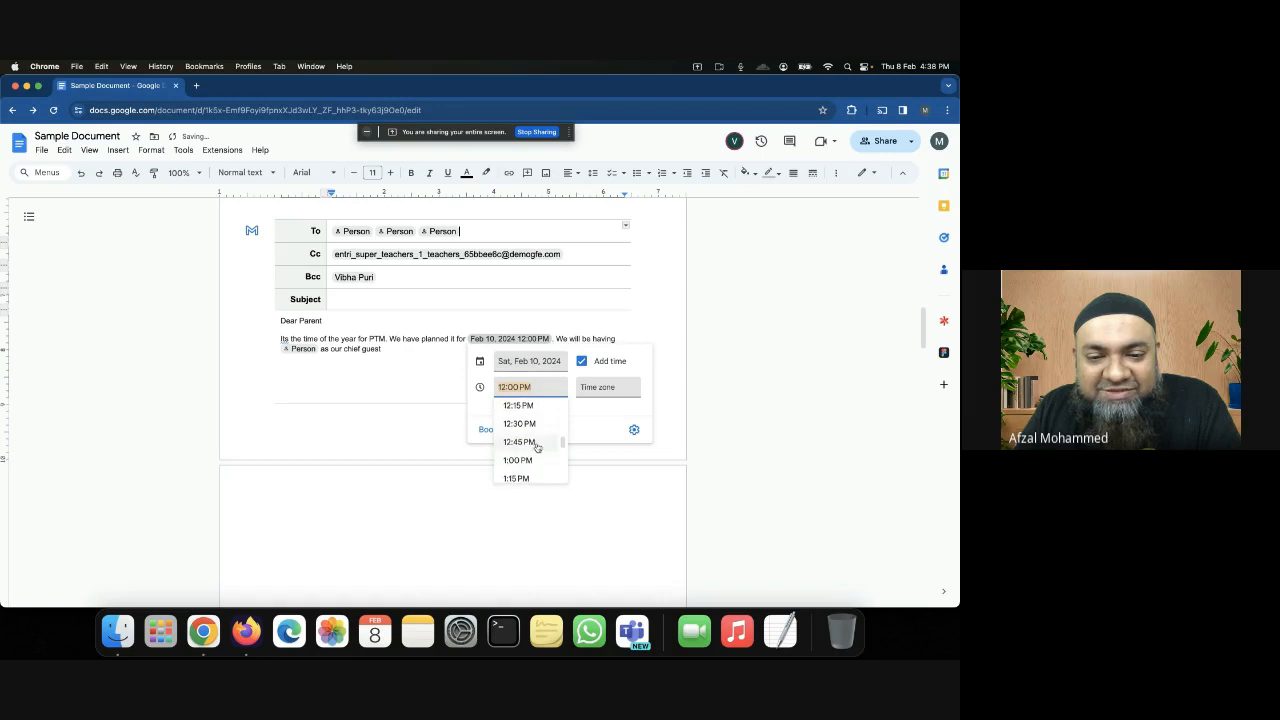
pyautogui.click(535, 434)
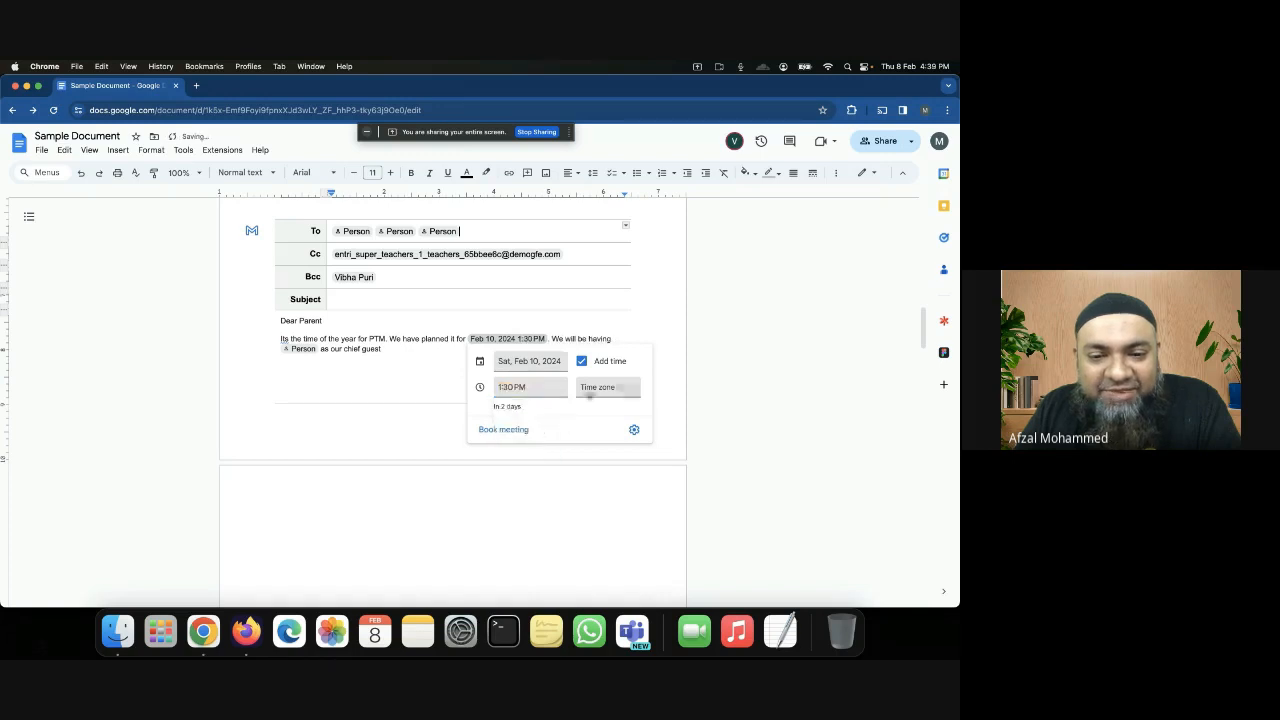
# Add the (GMT+05:30) India Standard Time - India Time zone to the date chip
pyautogui.click(608, 387)
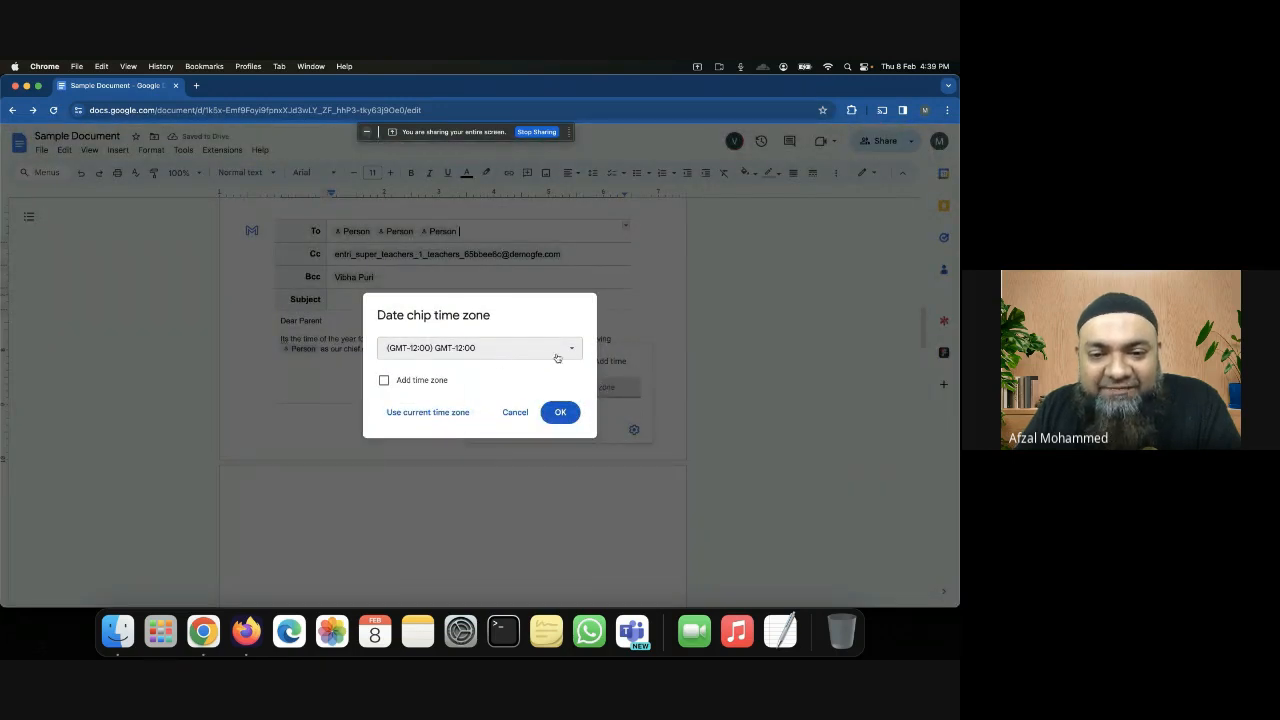
pyautogui.click(497, 352)
pyautogui.scroll(-10, 545, 470)
pyautogui.scroll(-10, 545, 470)
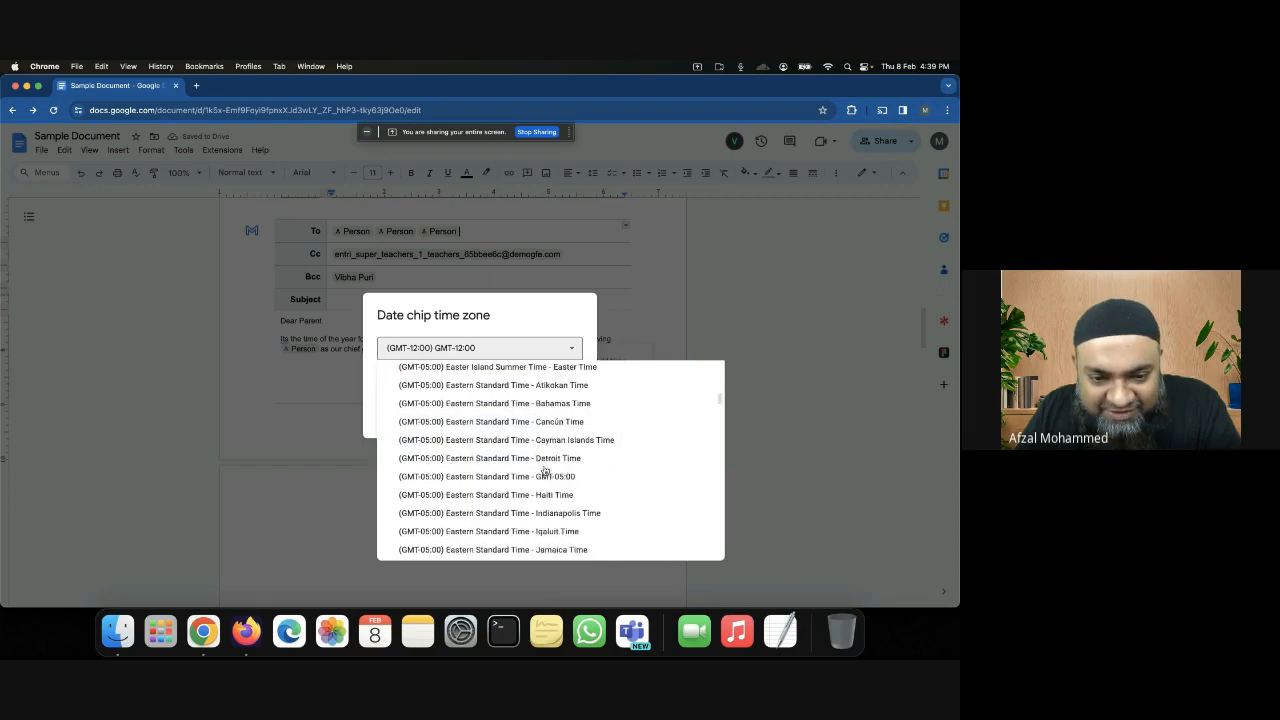
pyautogui.scroll(-15, 545, 470)
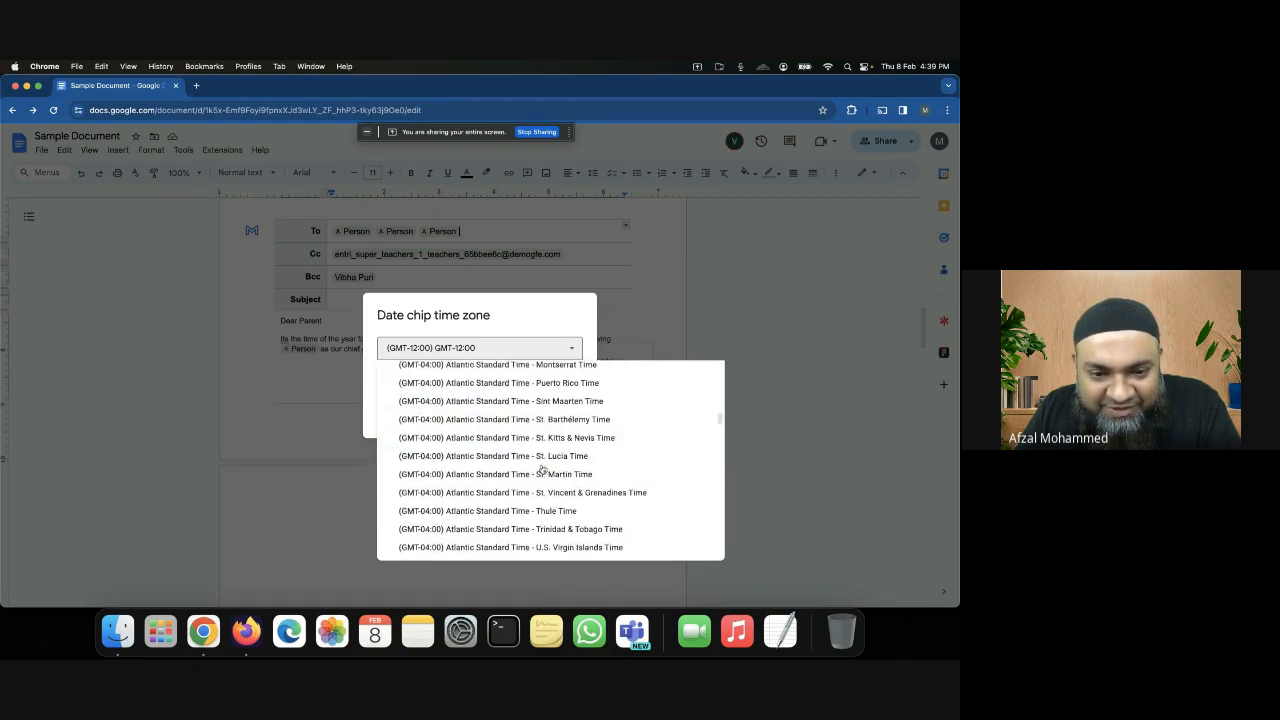
pyautogui.scroll(-15, 542, 470)
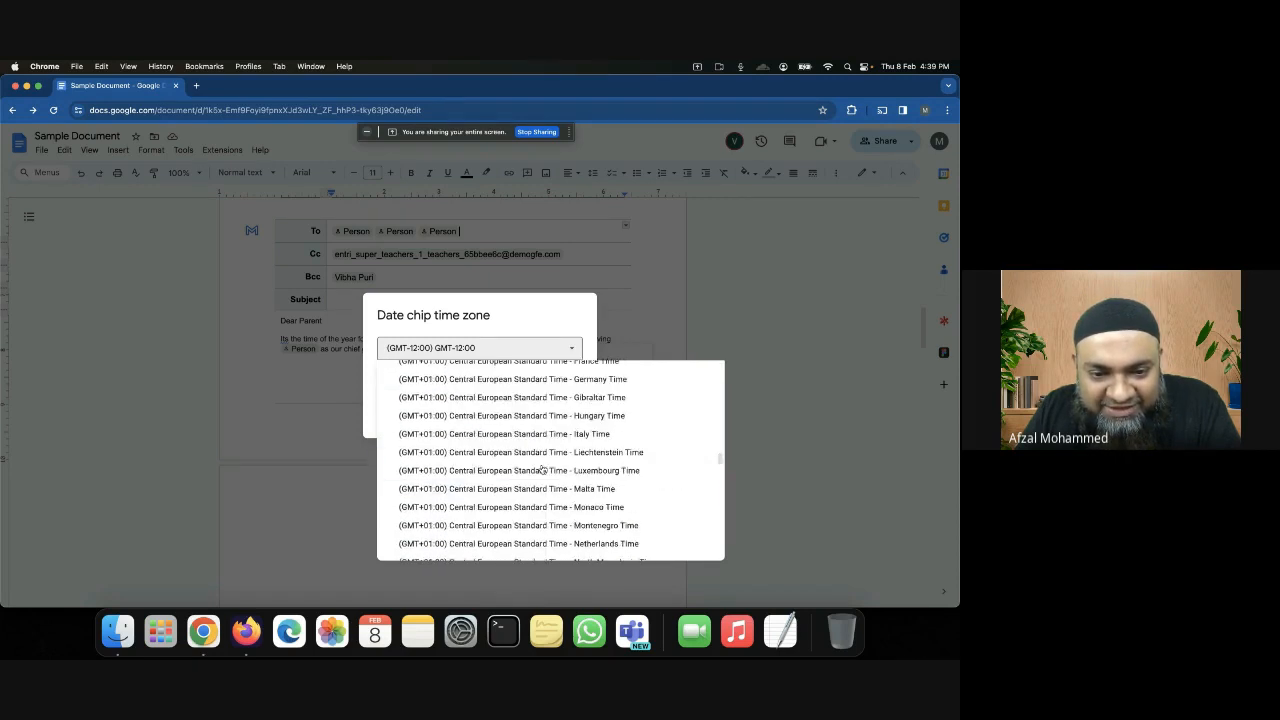
pyautogui.scroll(-15, 542, 470)
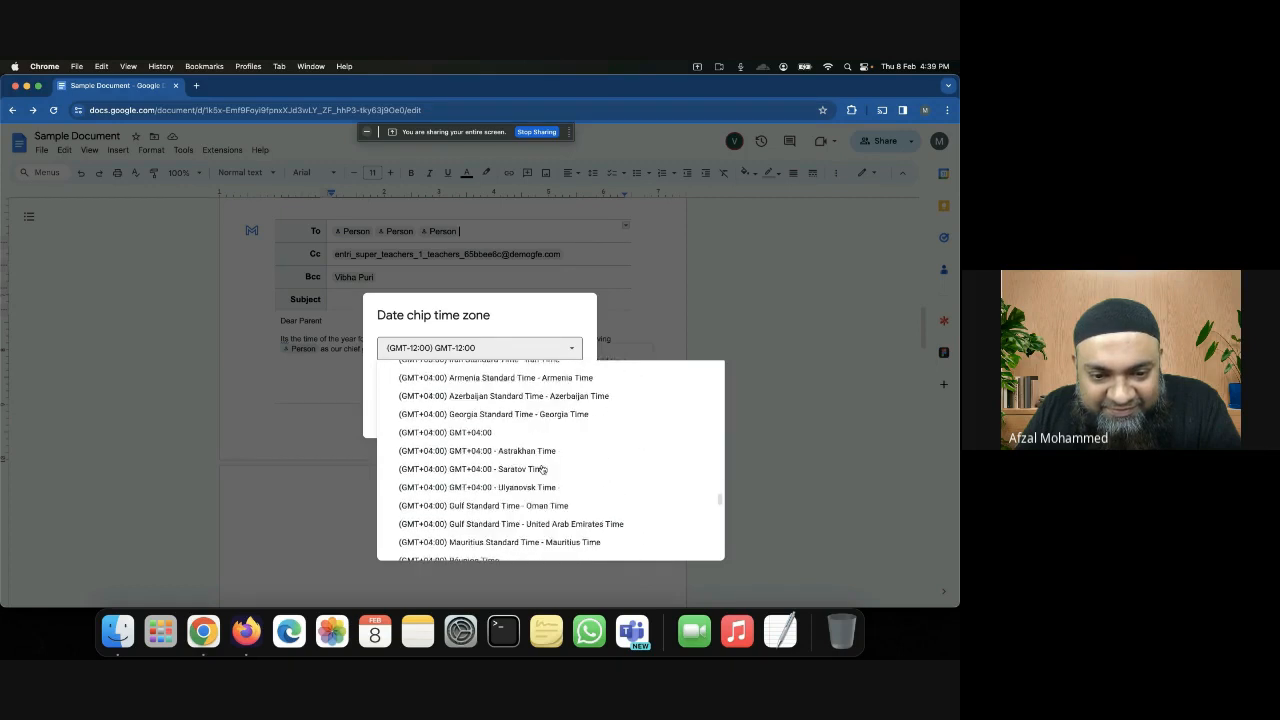
pyautogui.scroll(4, 540, 465)
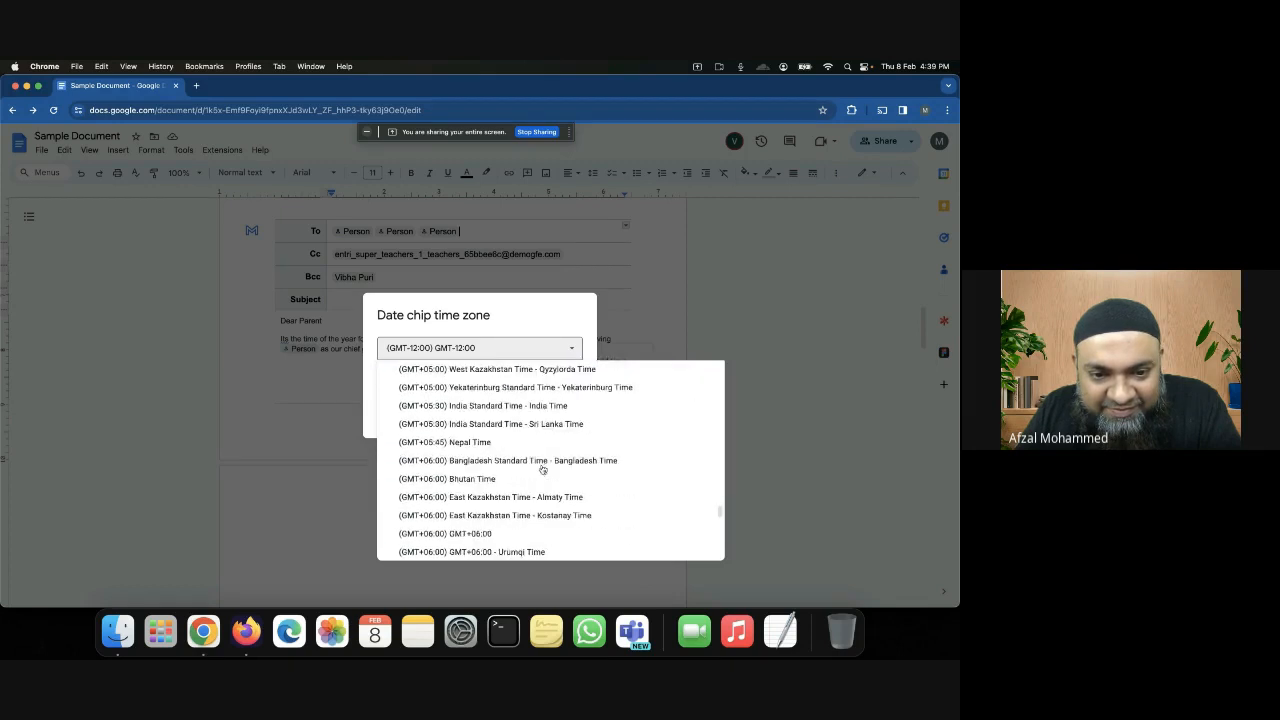
pyautogui.click(538, 414)
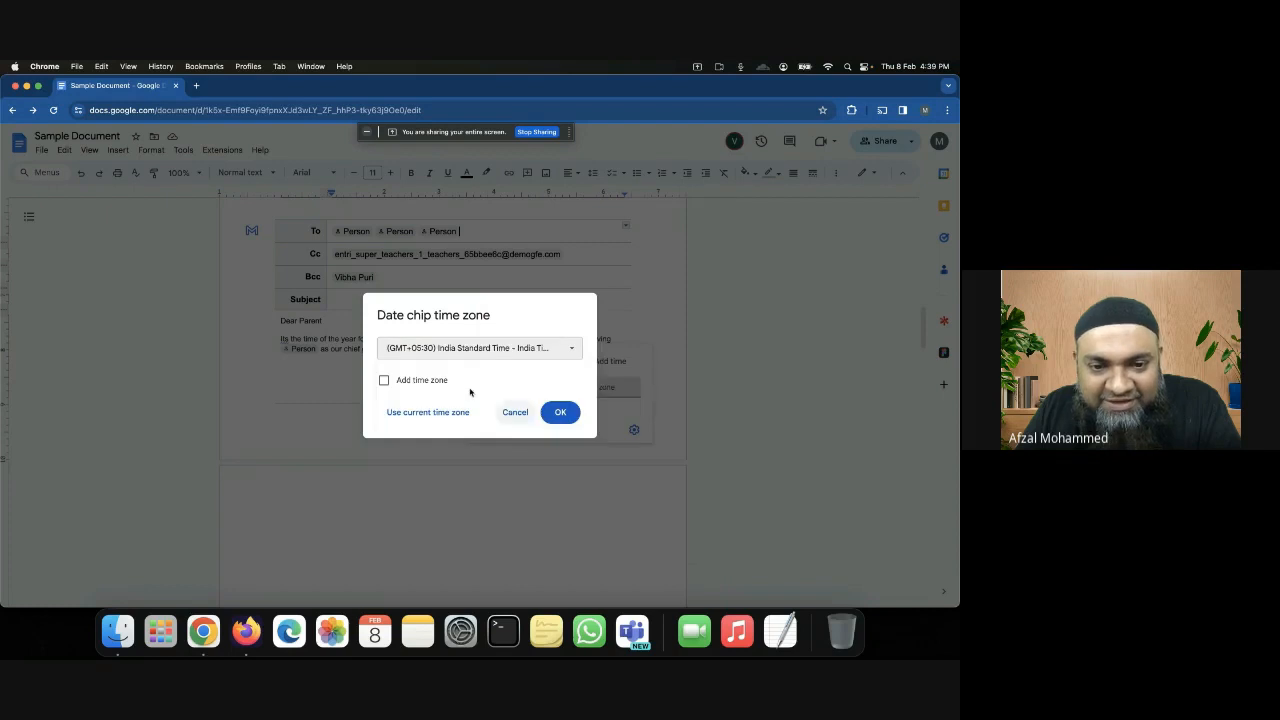
pyautogui.click(386, 382)
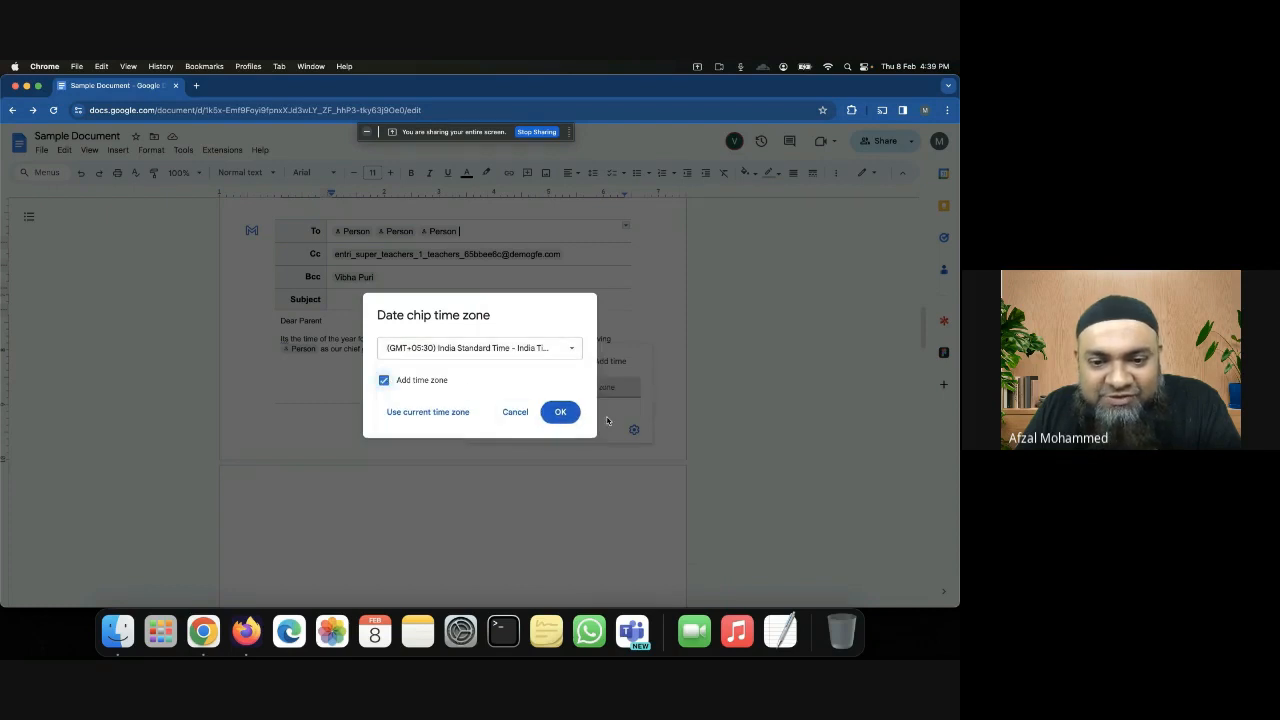
pyautogui.click(566, 414)
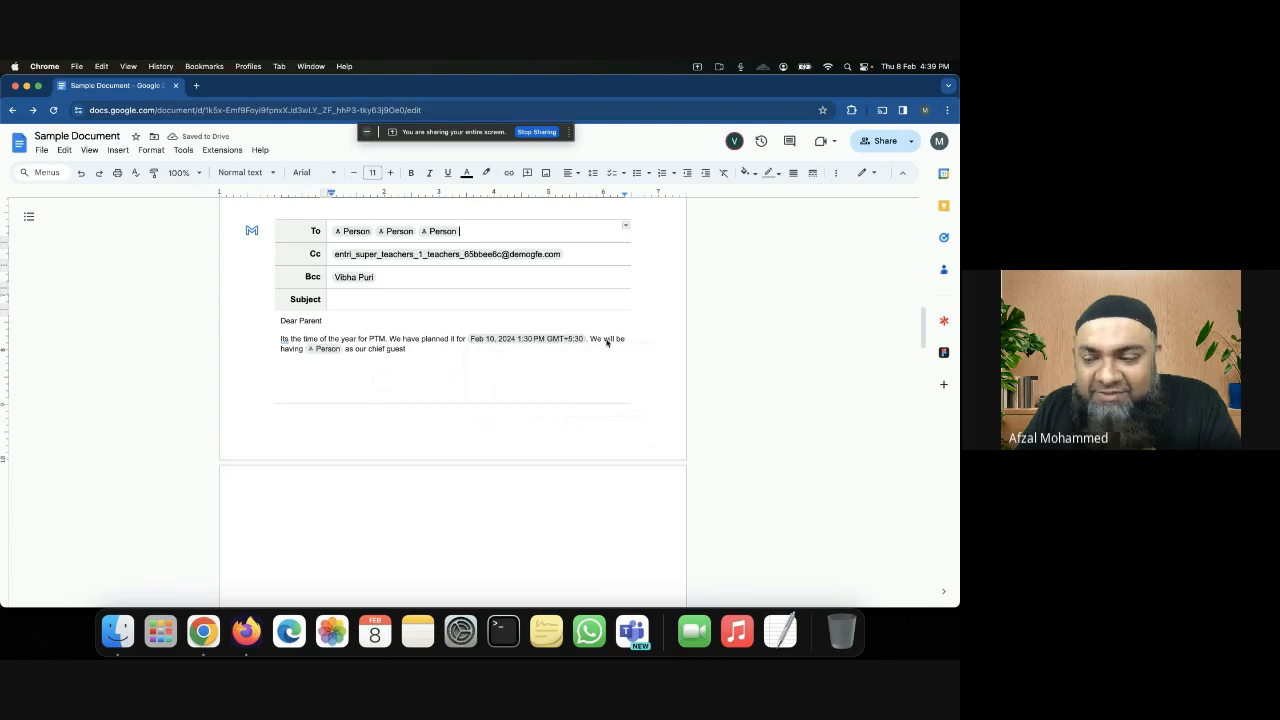
# Open the draft in a Gmail compose window and compare its recipients with the To, Cc and Bcc fields of the document
pyautogui.click(356, 386)
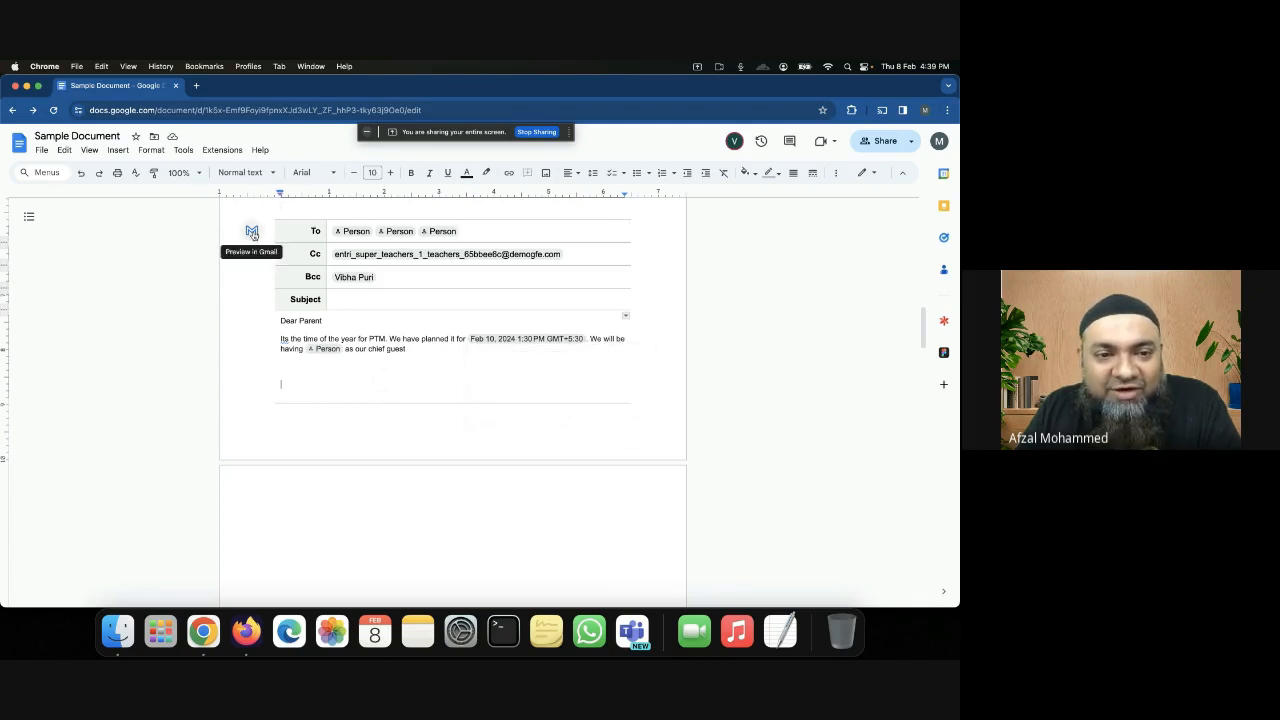
pyautogui.click(252, 232)
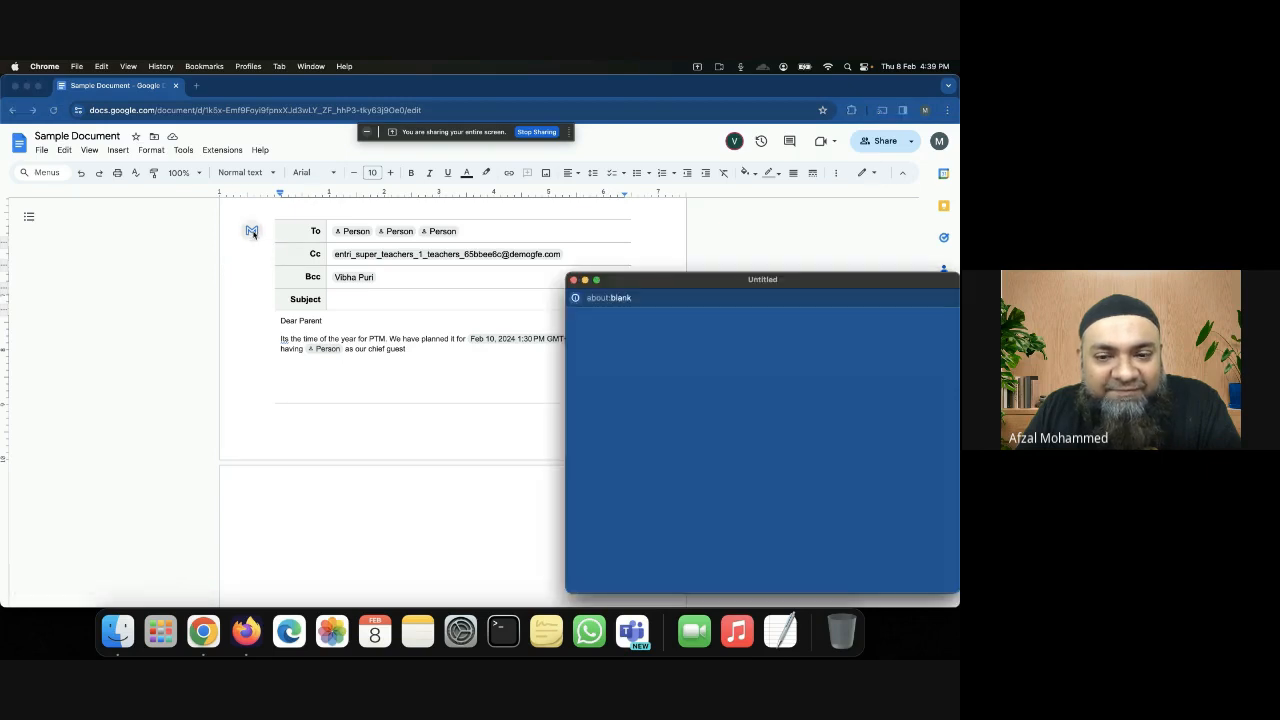
pyautogui.moveTo(760, 280); pyautogui.dragTo(631, 246)
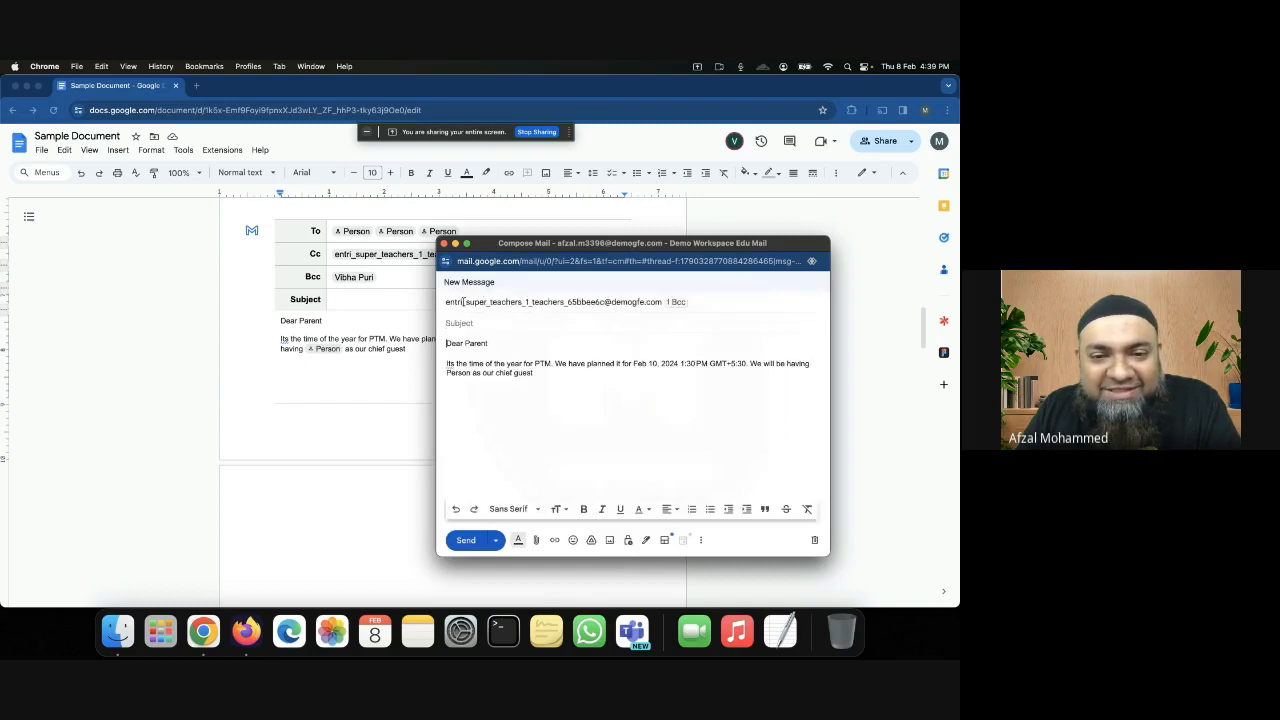
pyautogui.moveTo(655, 301)
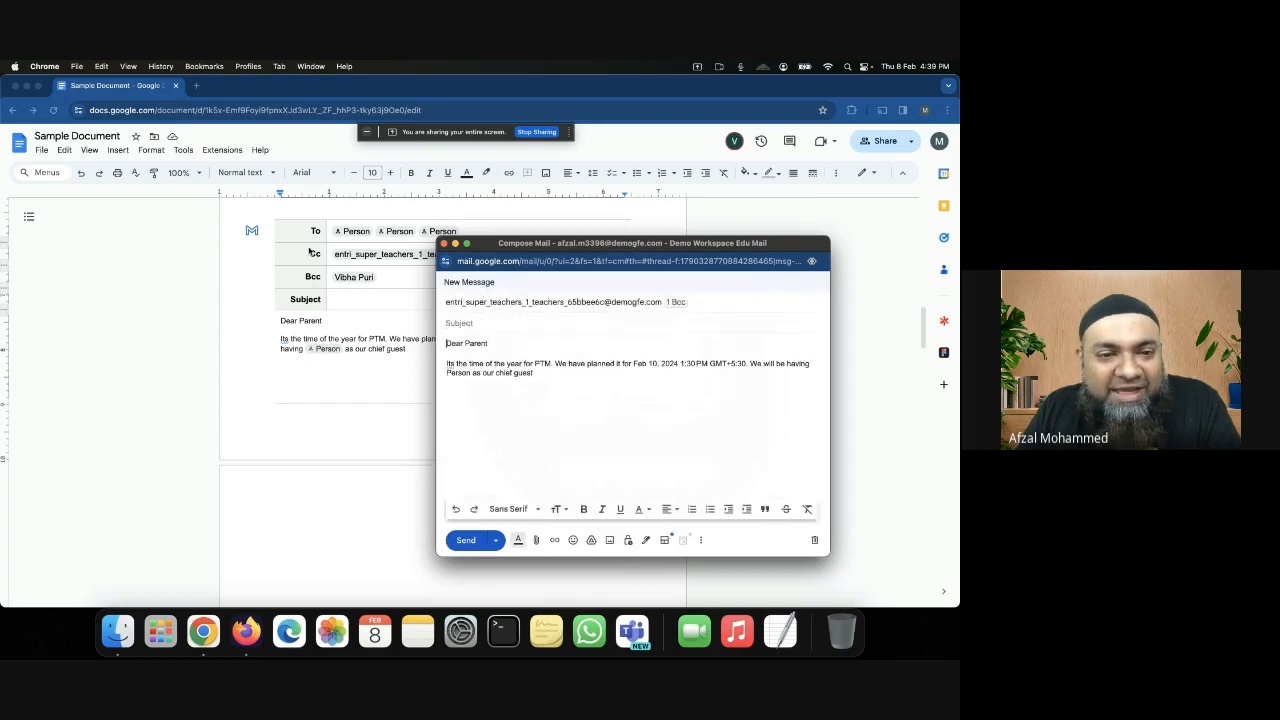
pyautogui.moveTo(399, 259)
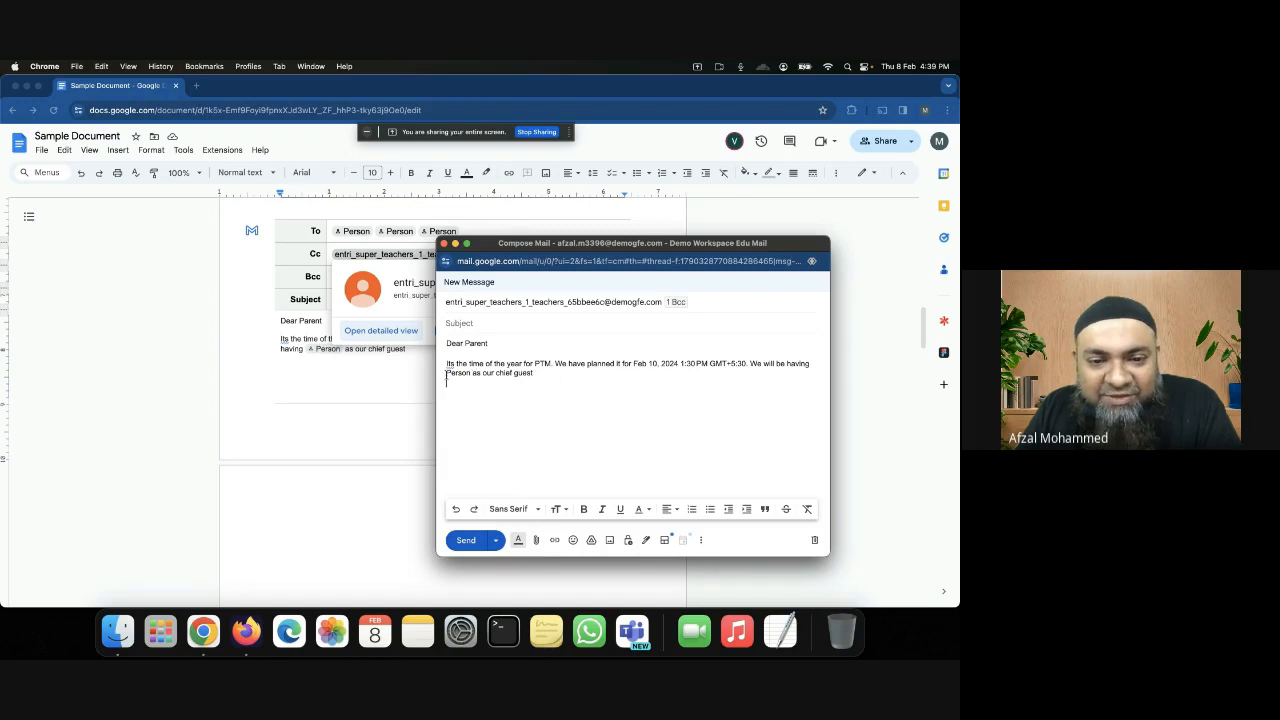
# Replace the Person placeholder in the chief guest sentence with the last suggested contact
pyautogui.click(343, 386)
pyautogui.click(327, 349)
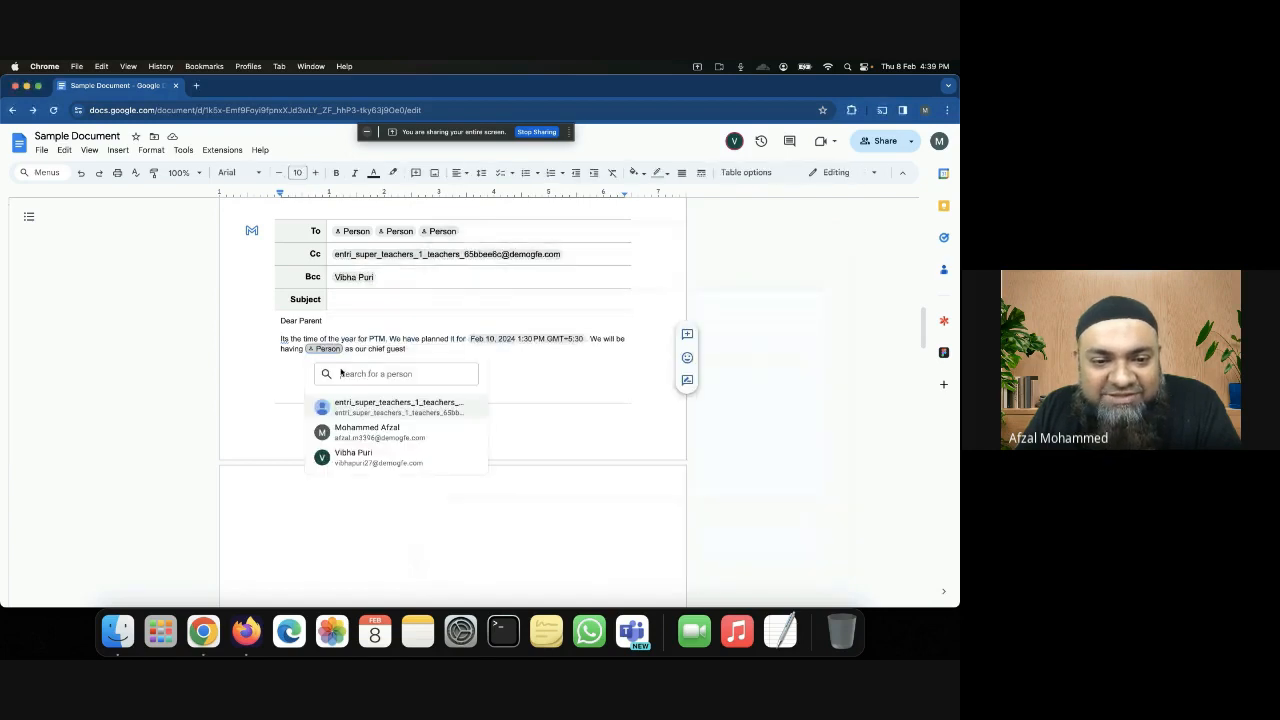
pyautogui.click(398, 458)
pyautogui.click(538, 383)
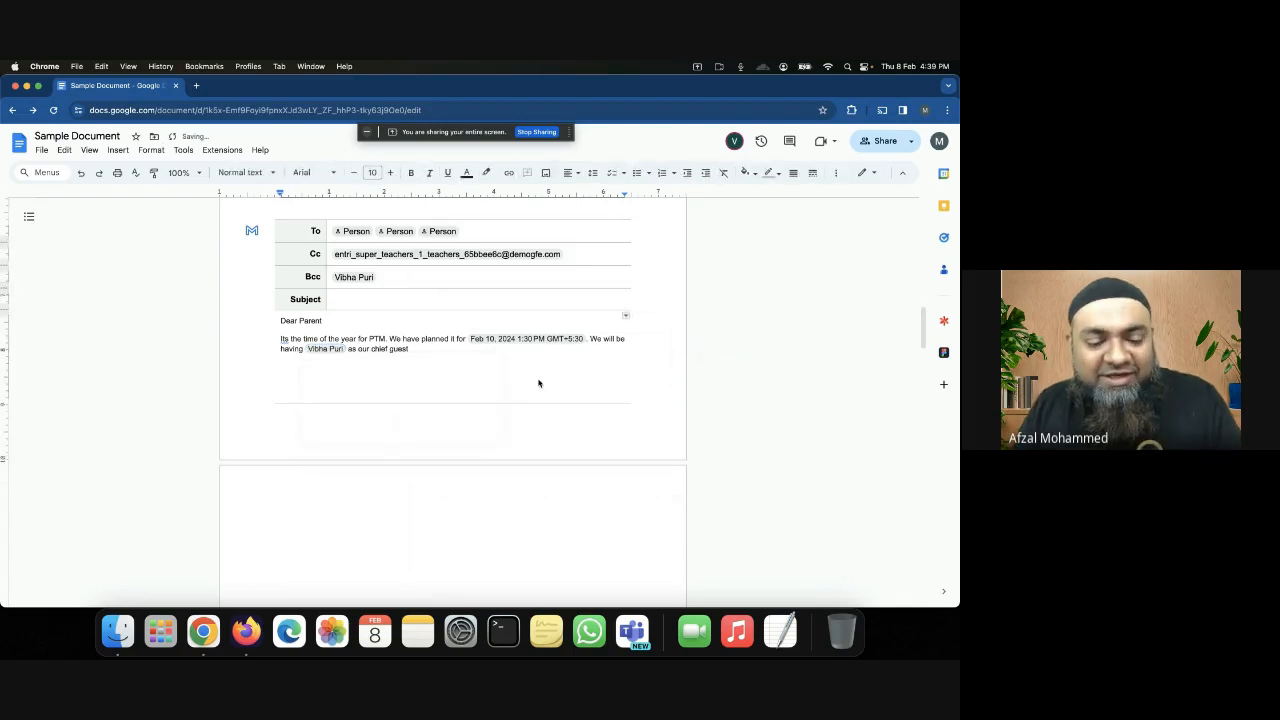
pyautogui.press('super+grave')
pyautogui.press('super+grave')
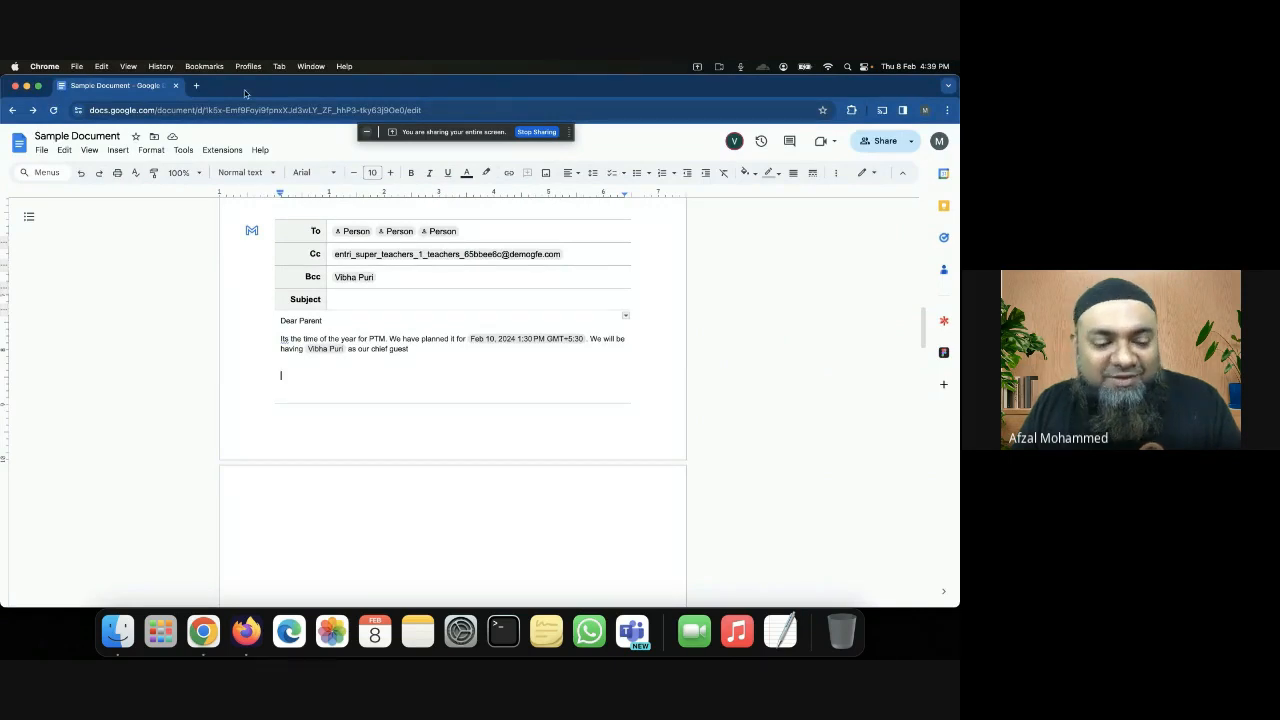
pyautogui.press('super+Tab')
pyautogui.press('super+Tab')
pyautogui.press('super+Tab')
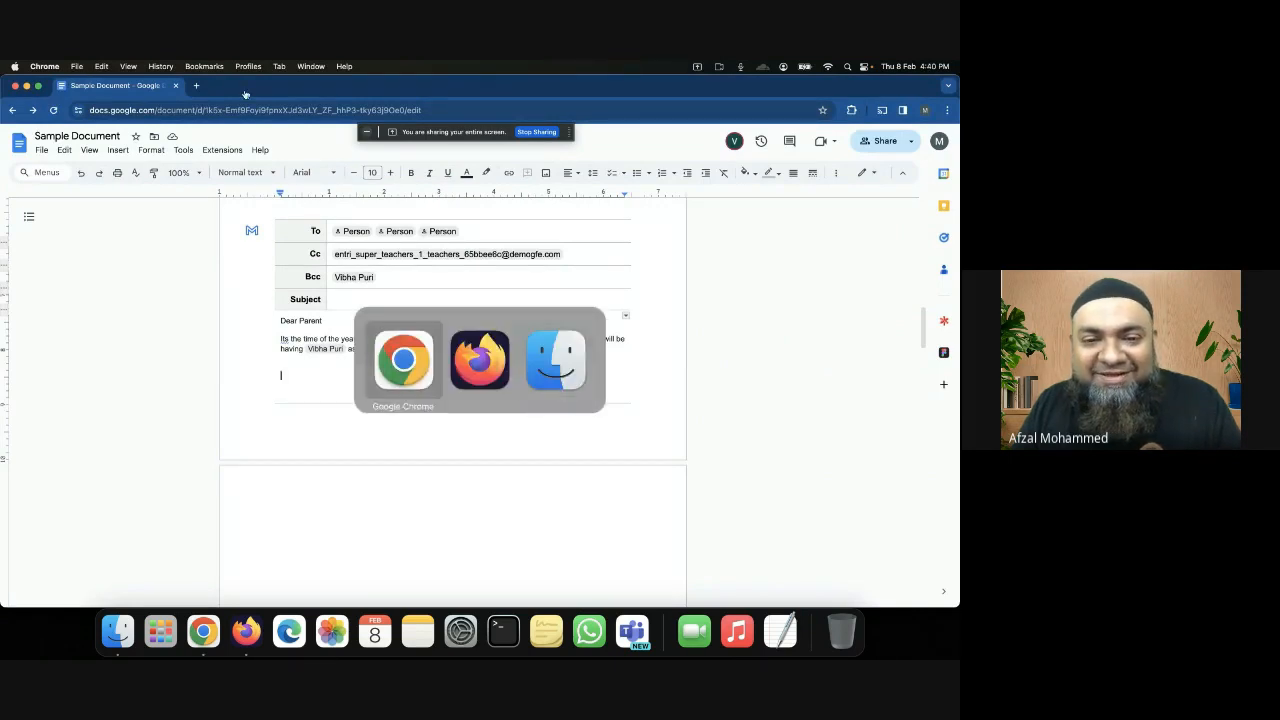
pyautogui.press('super+Tab')
pyautogui.press('super+Tab')
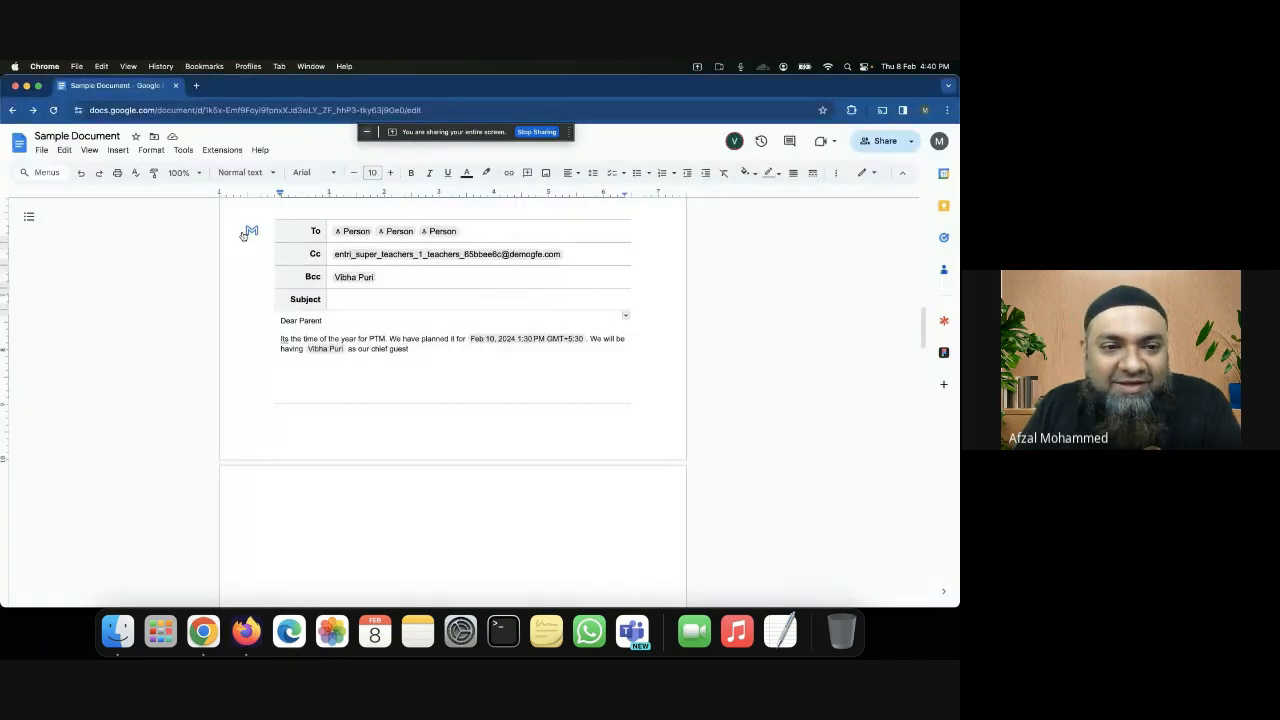
# Preview the updated draft in Gmail again, check the chief guest's name in the message, and close the compose window
pyautogui.click(252, 232)
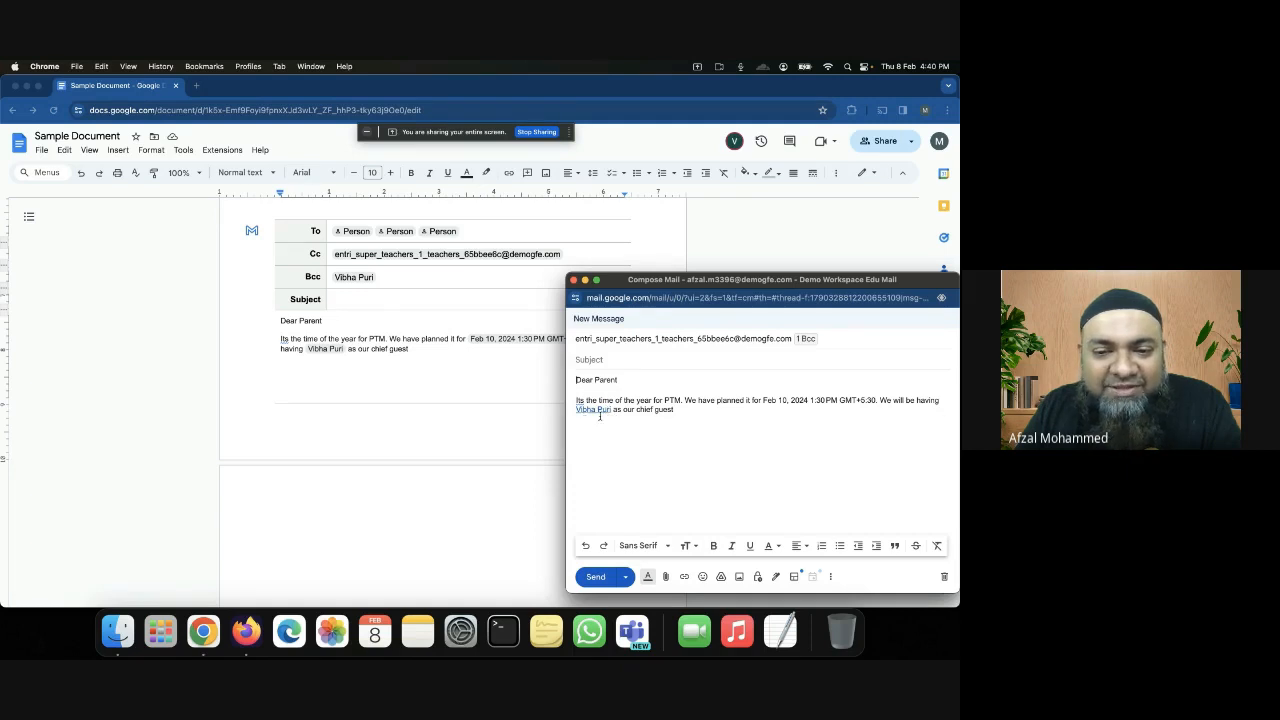
pyautogui.click(600, 410)
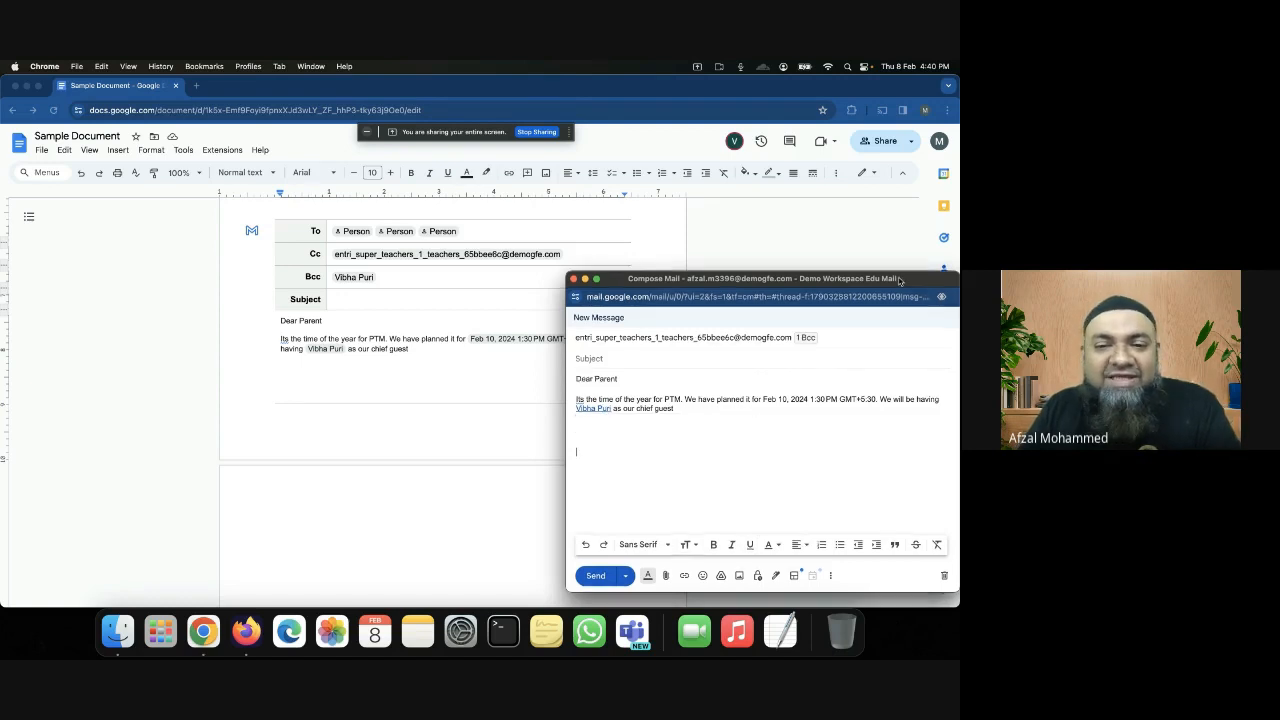
pyautogui.moveTo(573, 297); pyautogui.dragTo(535, 272)
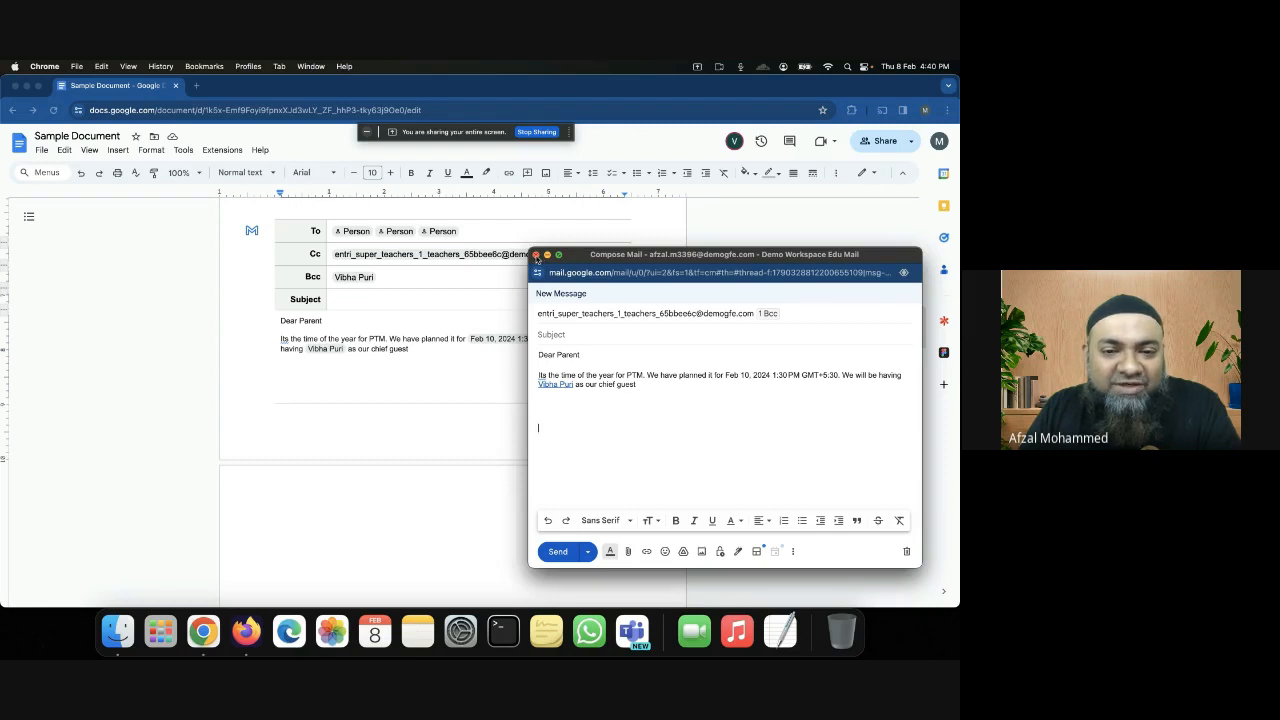
pyautogui.click(536, 255)
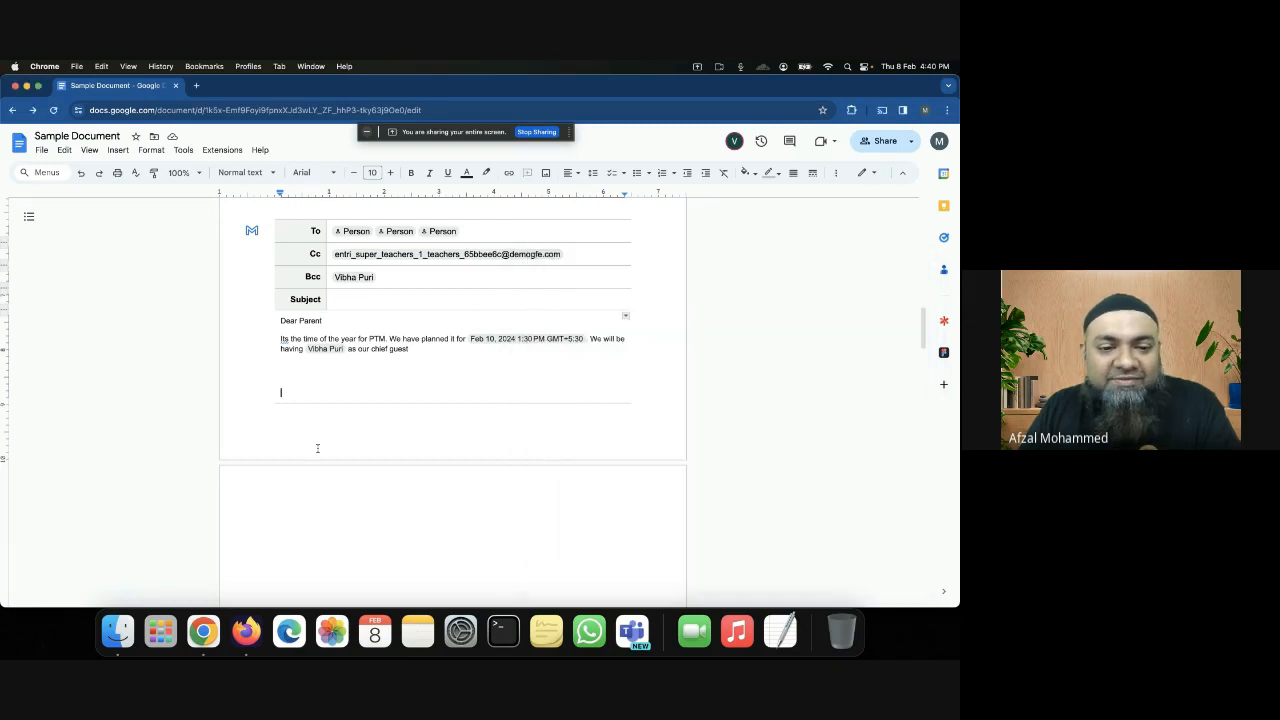
# Insert a calendar event draft building block below the email draft and title it "PTM Follow up"
pyautogui.click(118, 150)
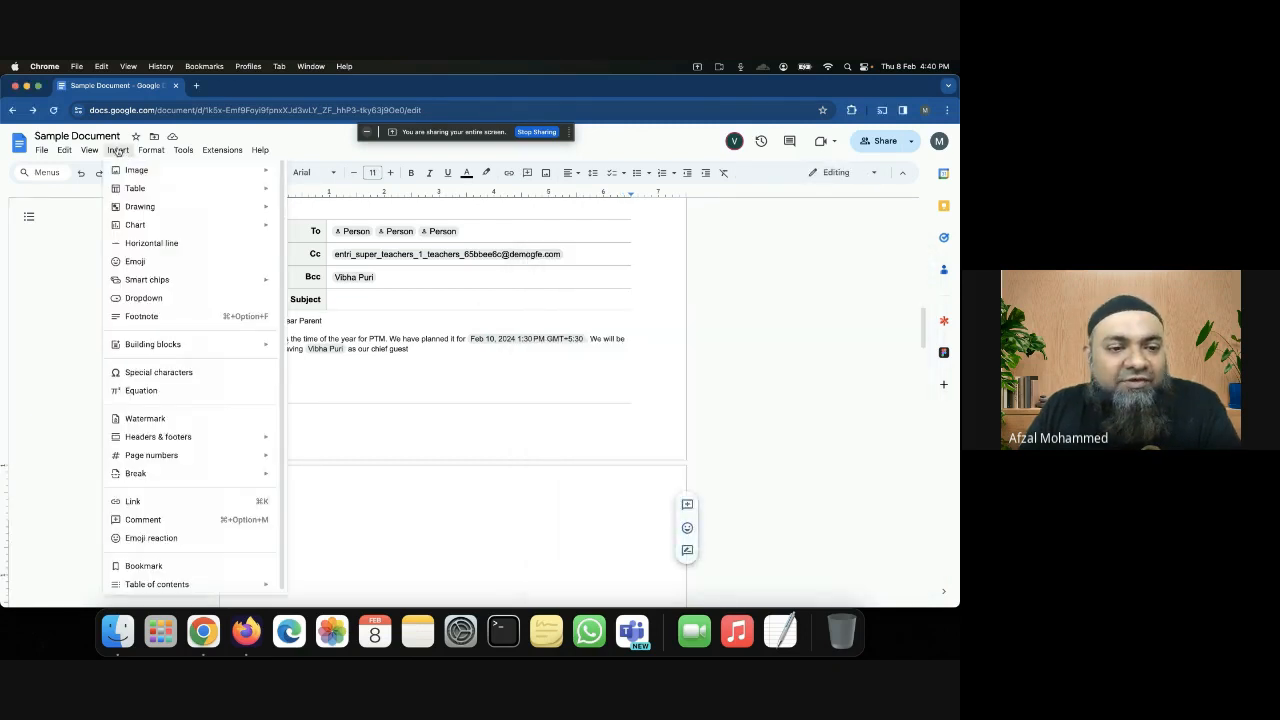
pyautogui.moveTo(162, 346)
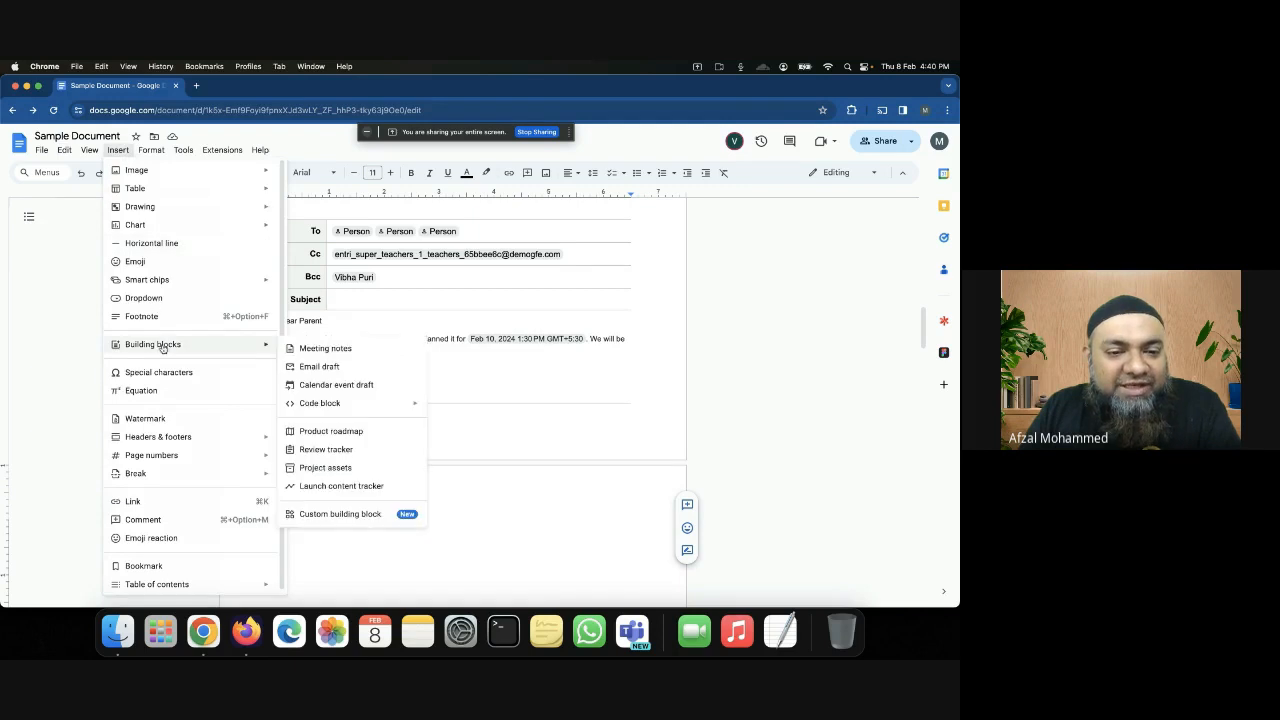
pyautogui.click(380, 389)
pyautogui.scroll(-5, 390, 360)
pyautogui.click(392, 340)
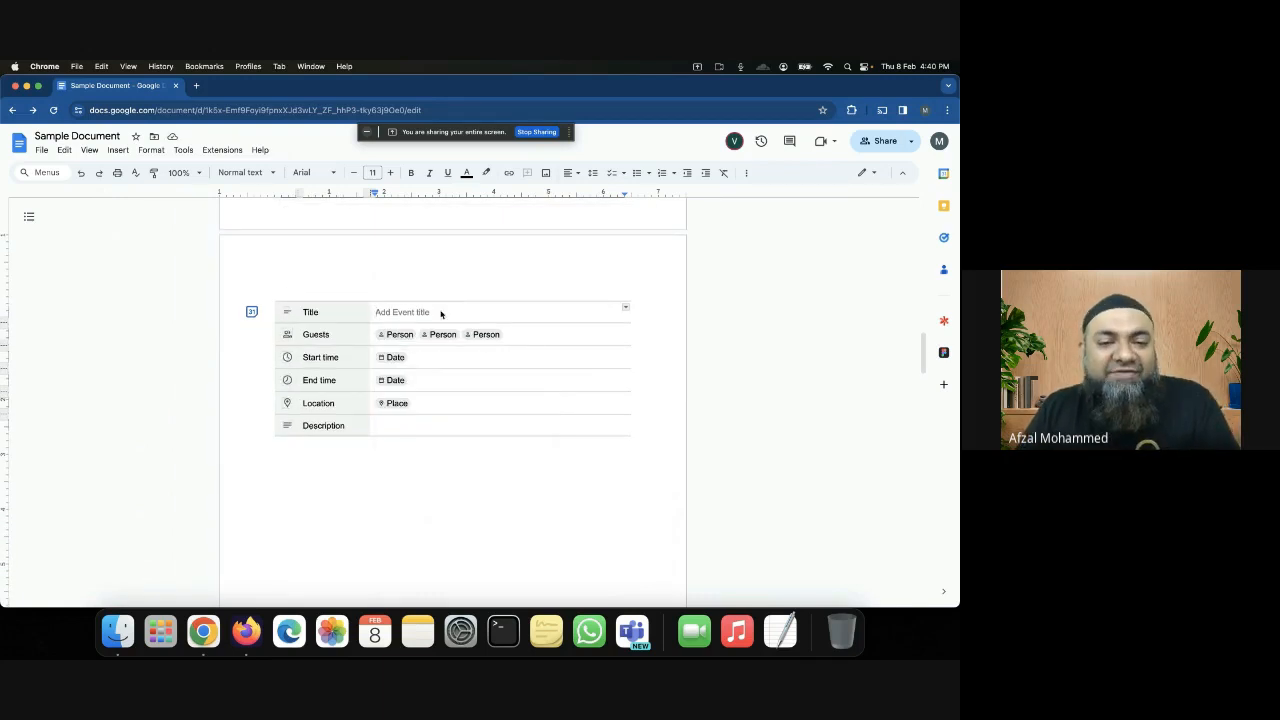
pyautogui.write('PT')
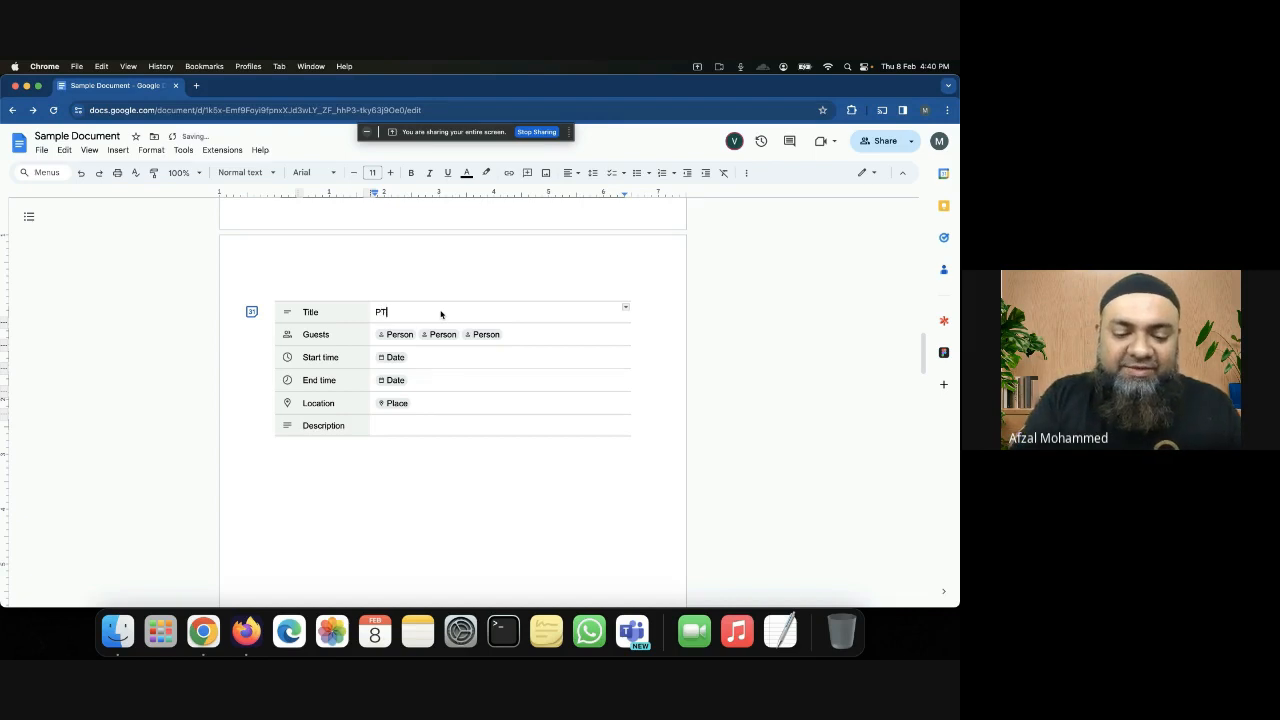
pyautogui.write('M Follow')
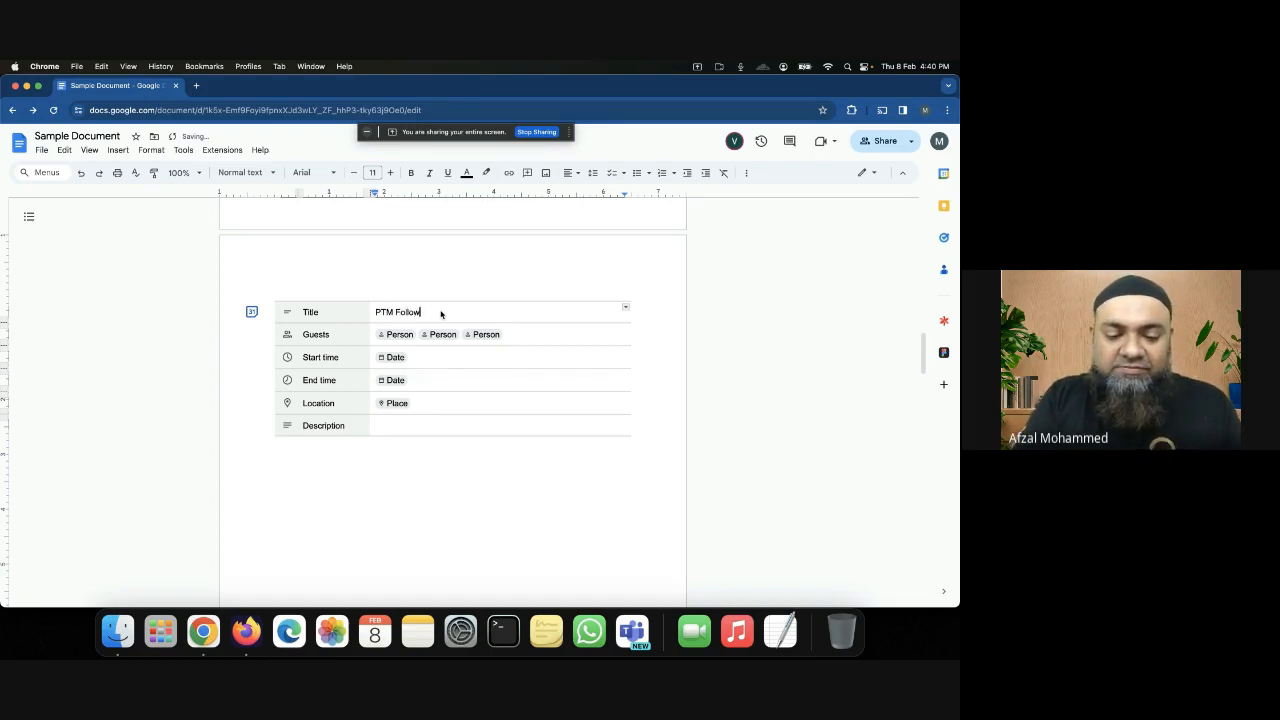
pyautogui.write(' up')
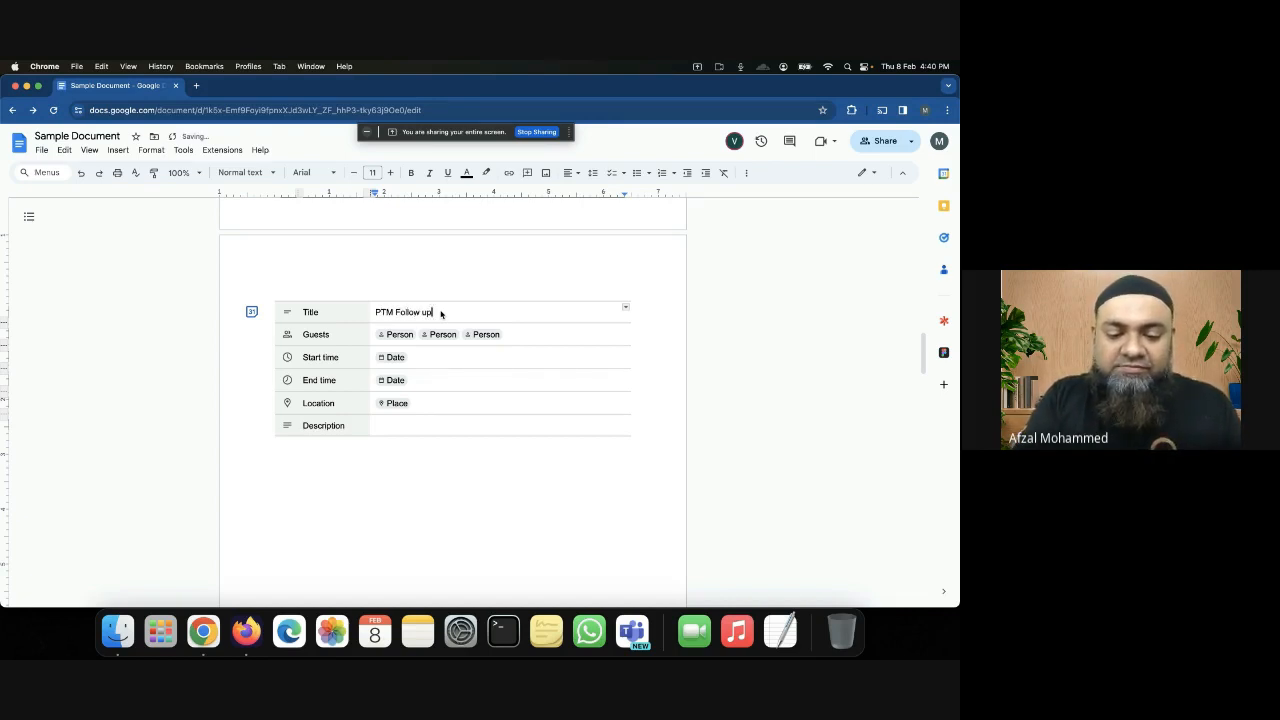
# Fill the three Guests placeholders of the event draft with the second, third and first suggested contacts, in that order
pyautogui.click(396, 336)
pyautogui.click(437, 418)
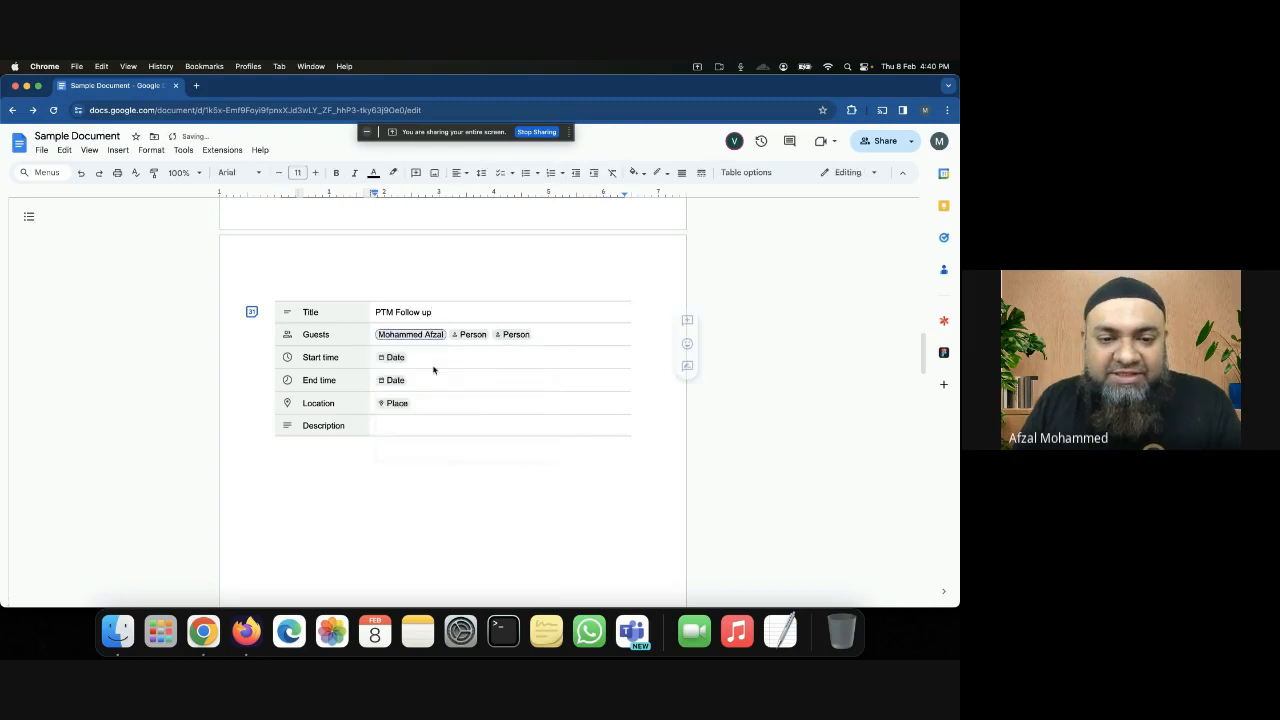
pyautogui.click(473, 335)
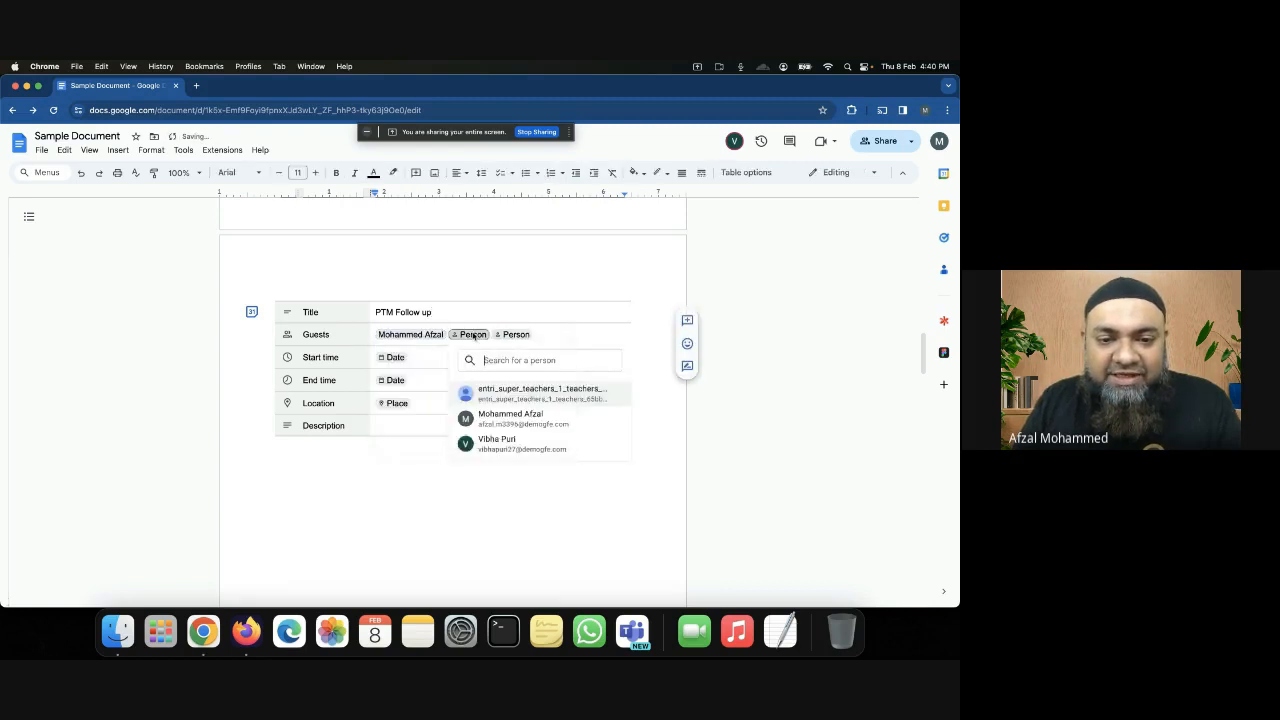
pyautogui.click(490, 443)
pyautogui.click(520, 335)
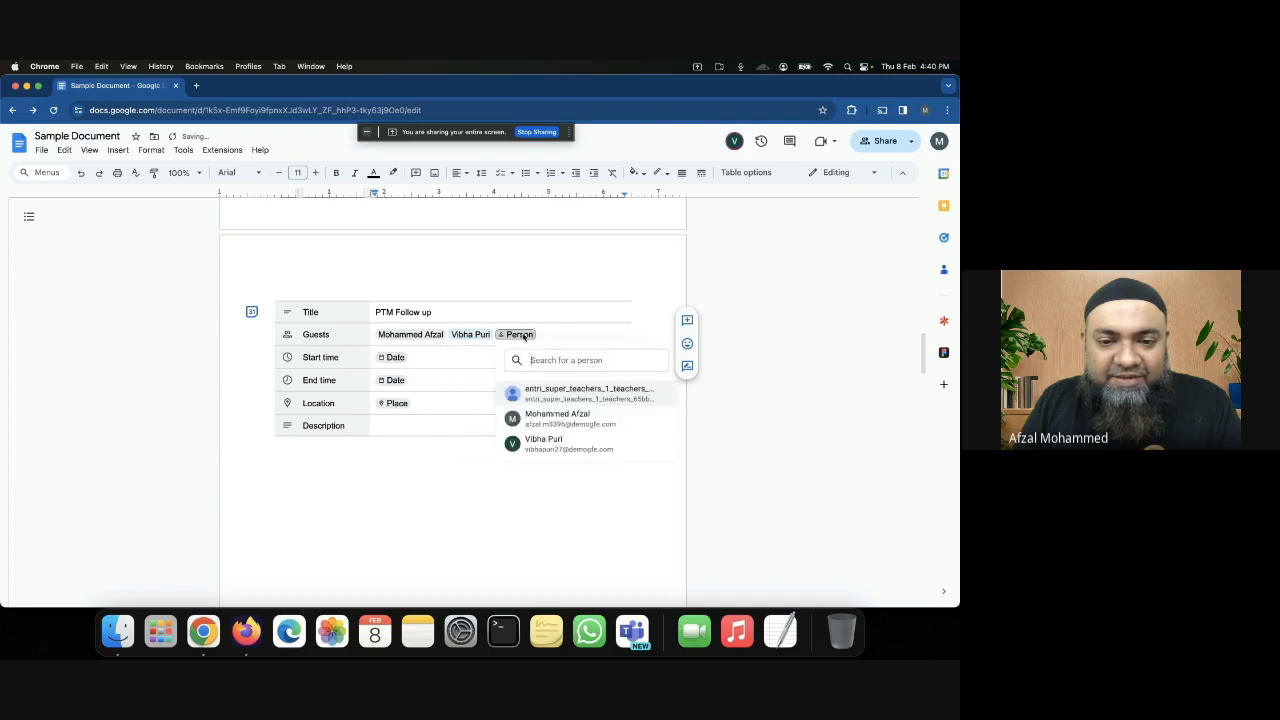
pyautogui.click(589, 392)
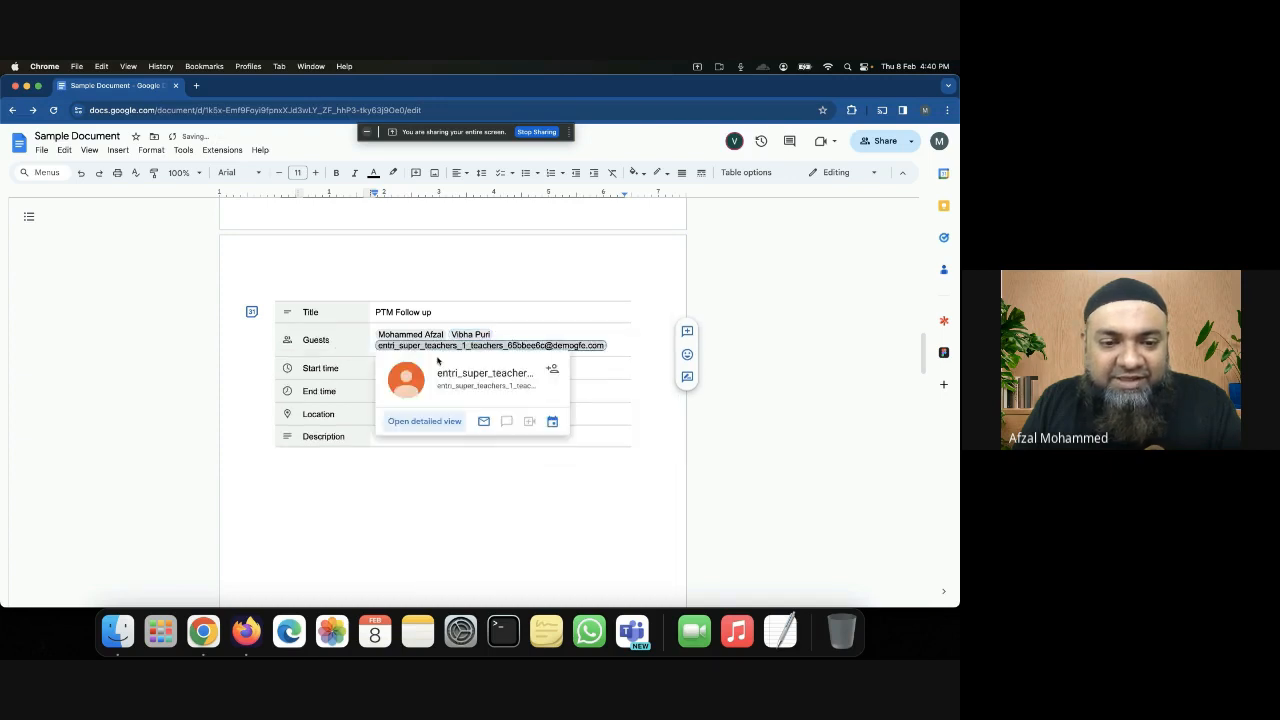
# Set both the start and end time of the event draft to Feb 15, 2024
pyautogui.click(400, 369)
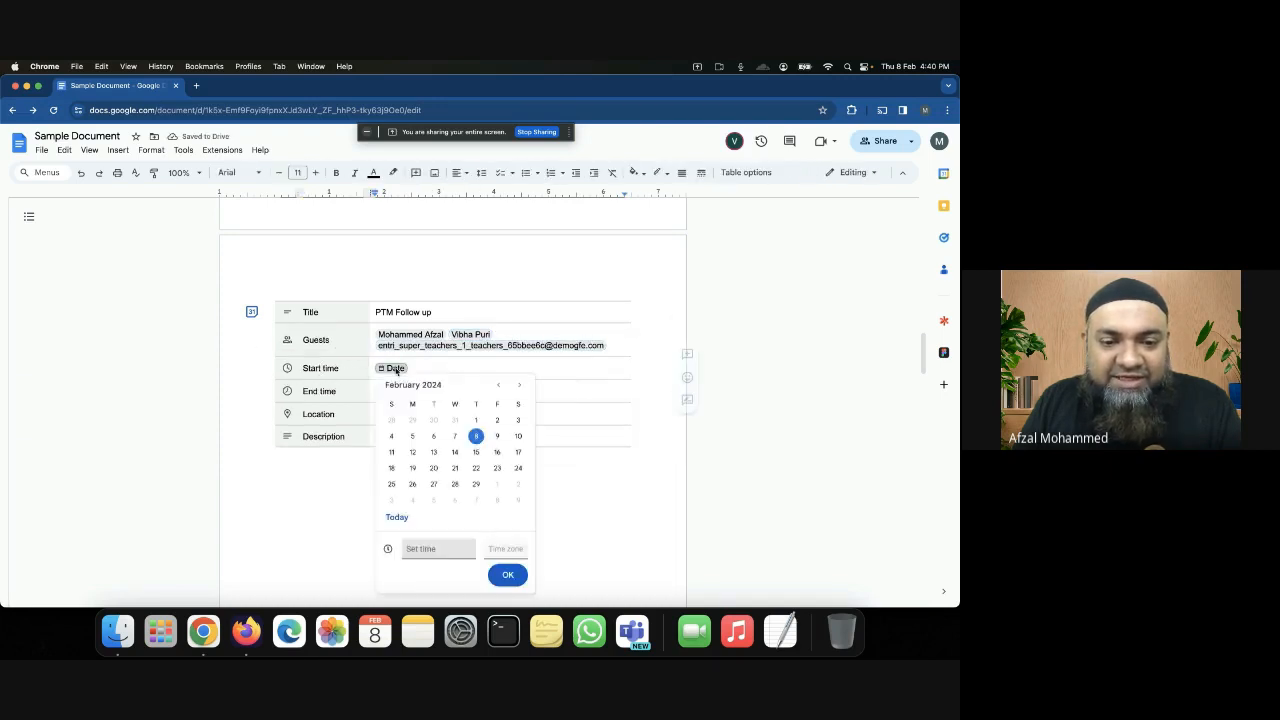
pyautogui.click(477, 452)
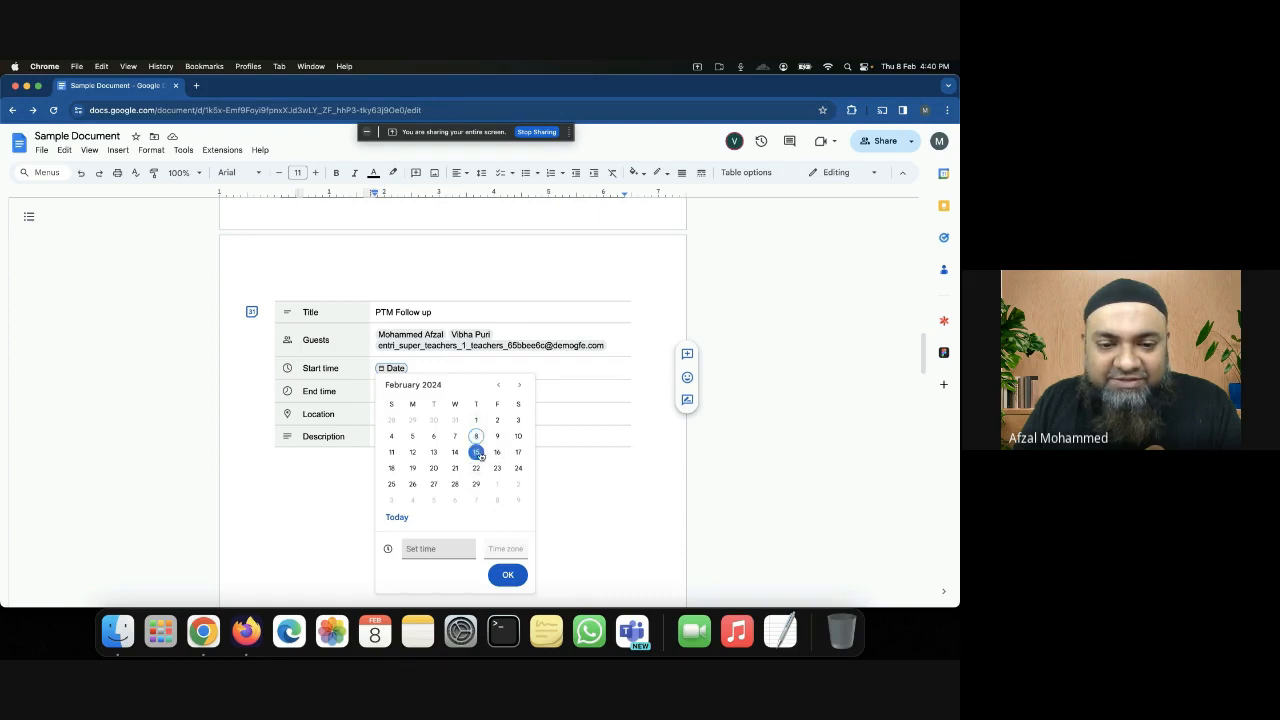
pyautogui.click(507, 574)
pyautogui.click(392, 391)
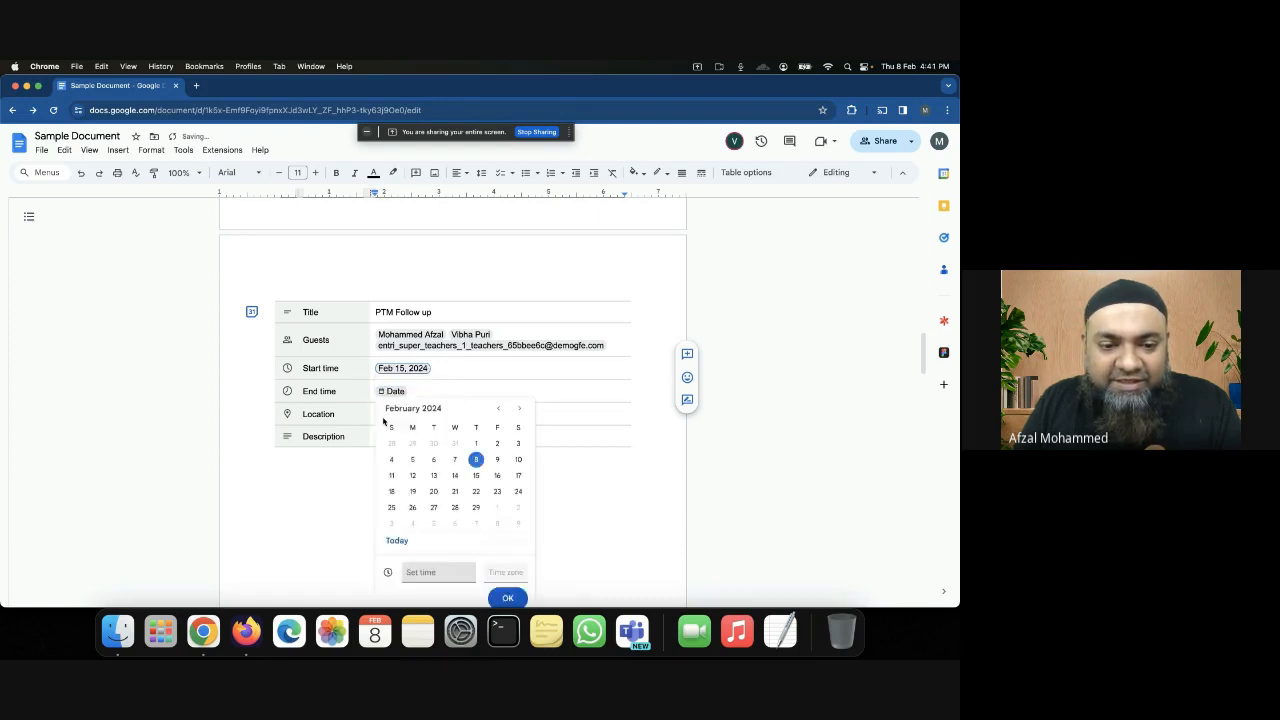
pyautogui.click(325, 408)
pyautogui.click(394, 391)
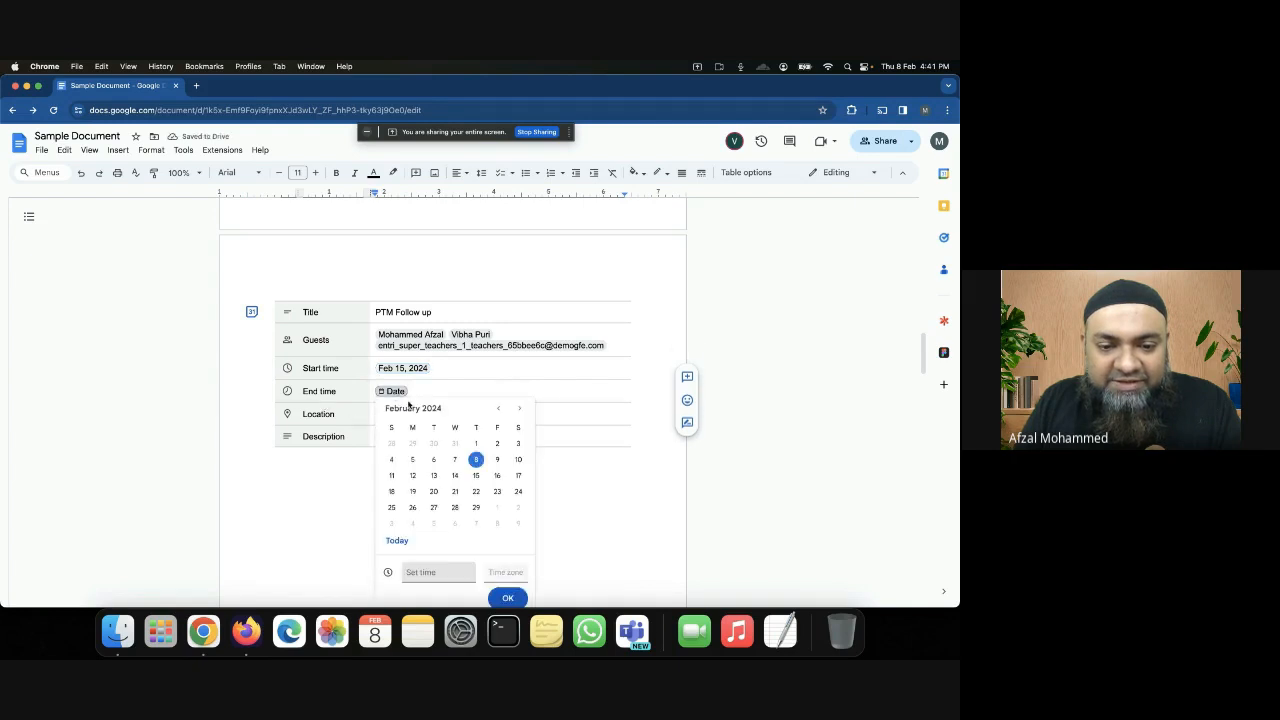
pyautogui.click(508, 598)
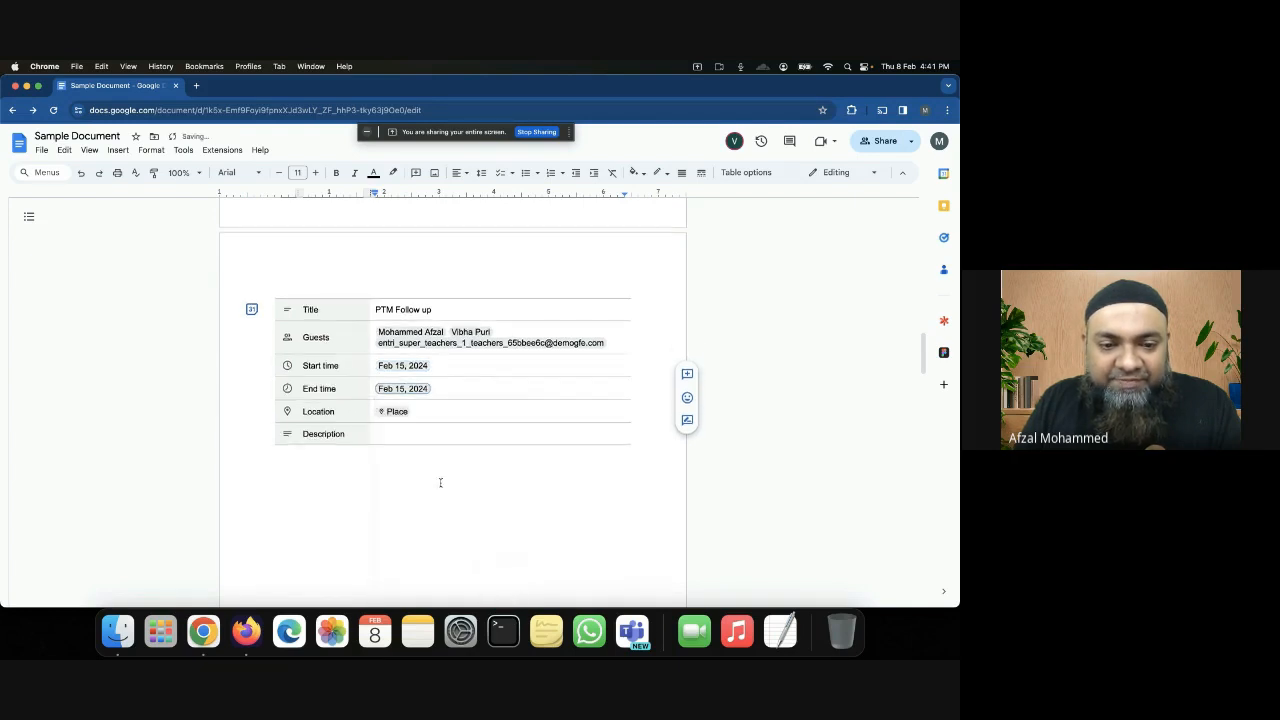
pyautogui.click(395, 413)
pyautogui.scroll(-1, 469, 406)
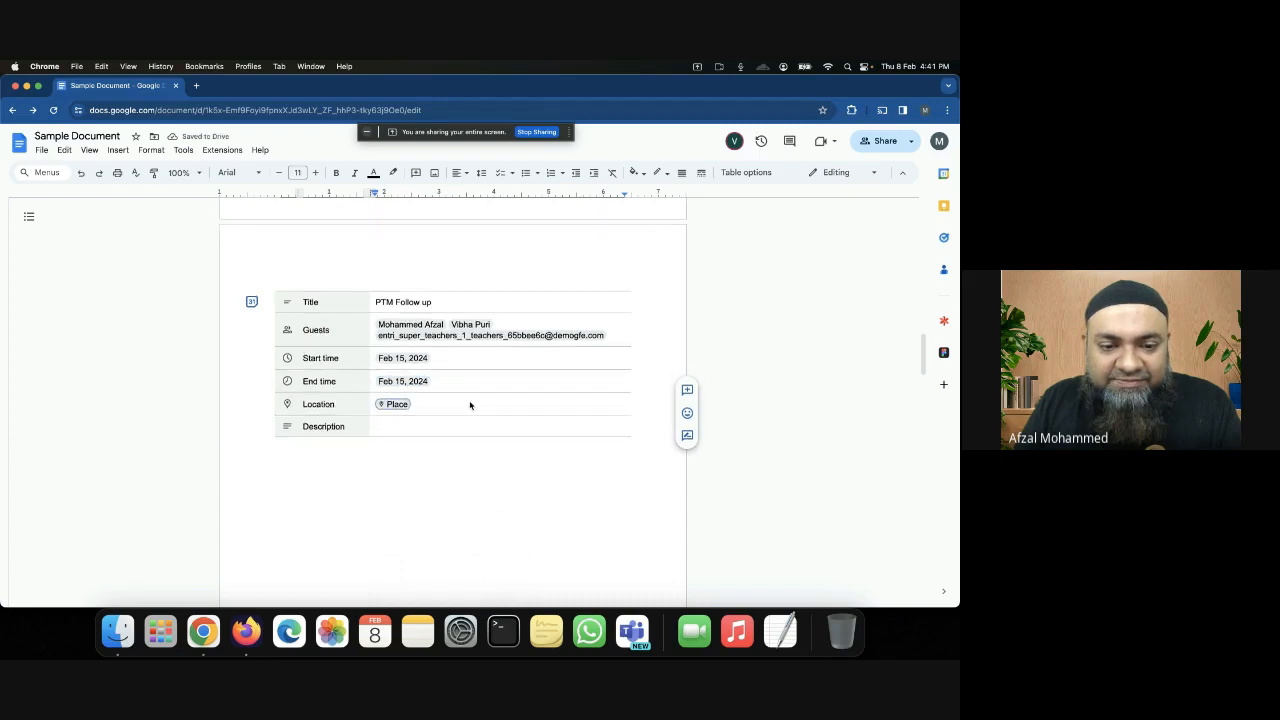
pyautogui.click(396, 365)
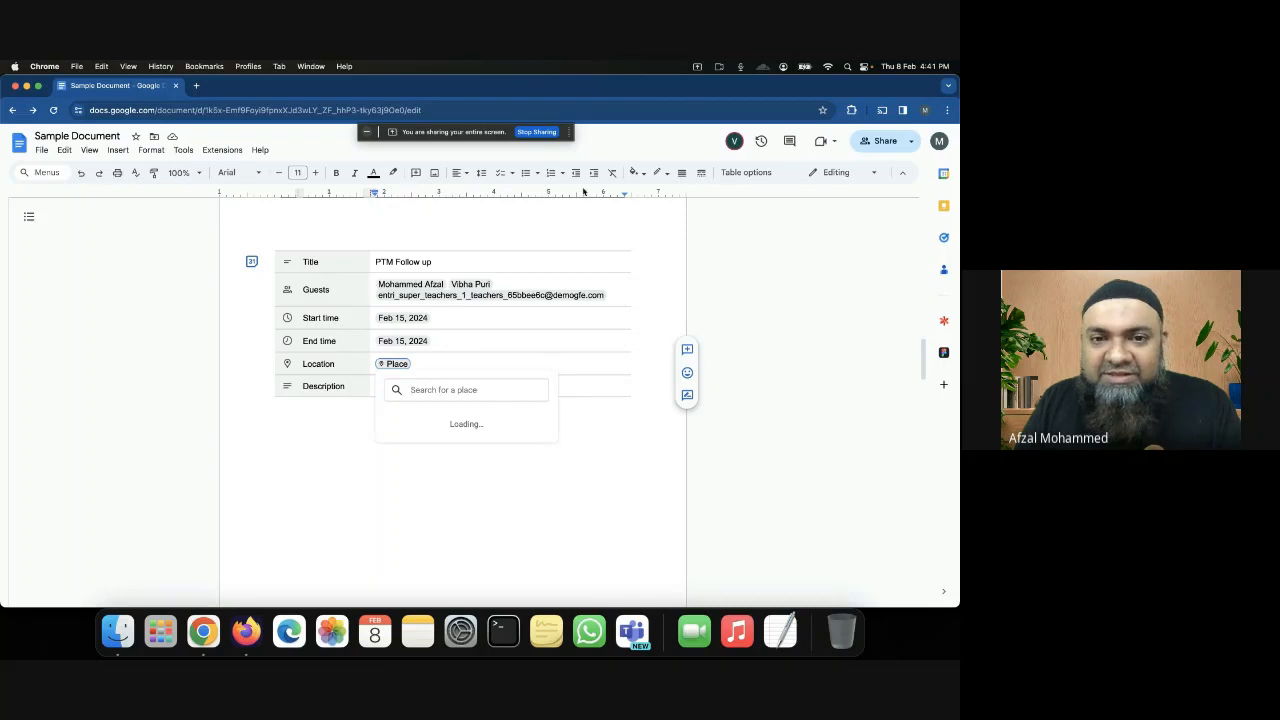
pyautogui.click(622, 387)
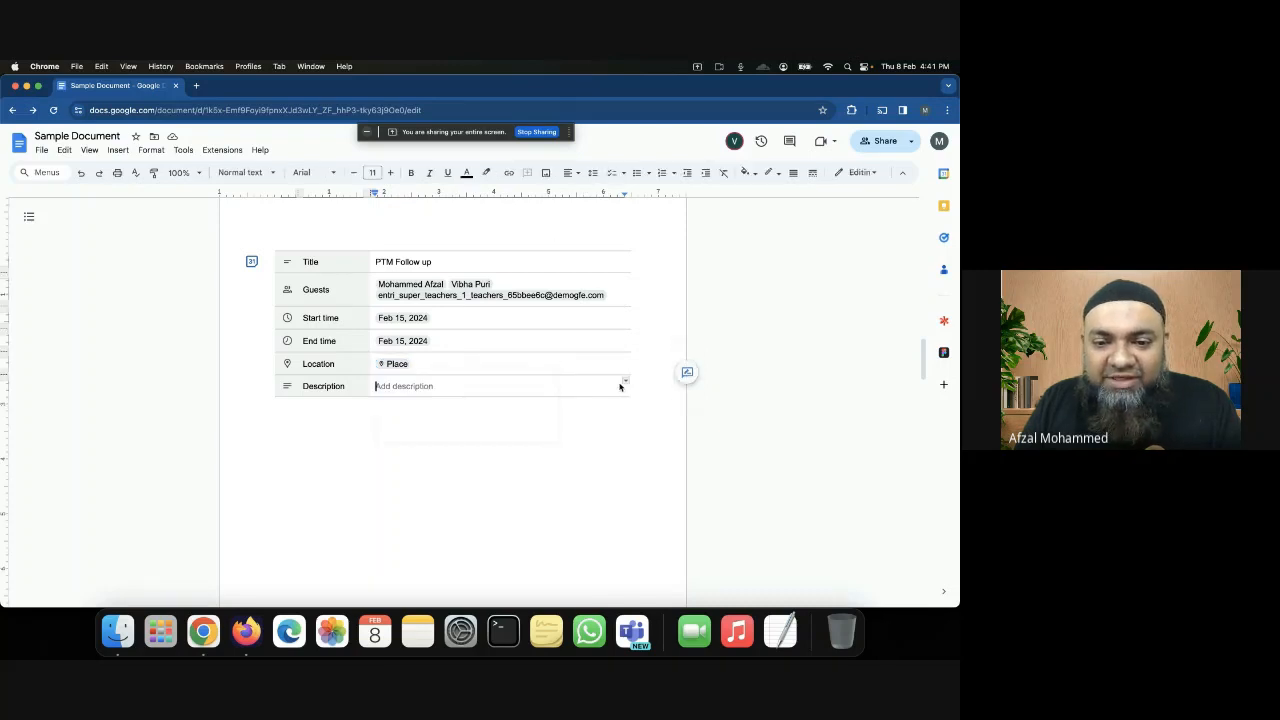
pyautogui.click(410, 365)
pyautogui.click(394, 365)
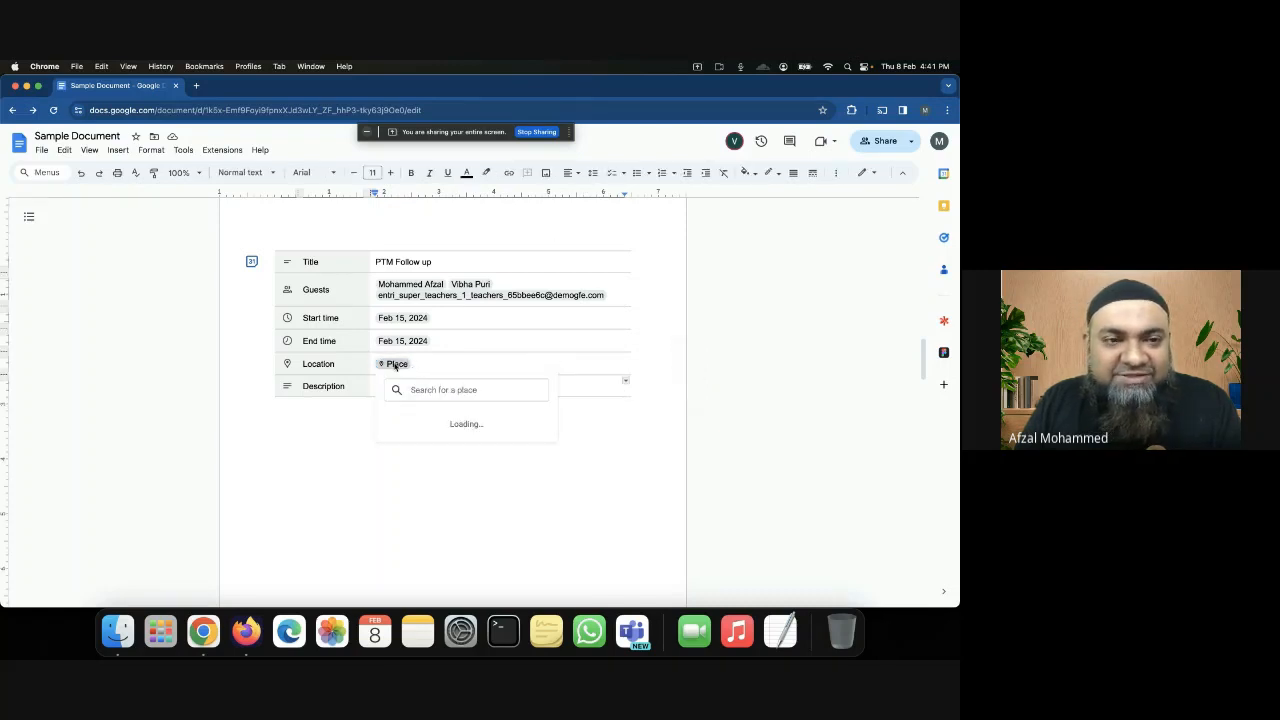
# Enter "Follow up on the PTM decisions" as the event description
pyautogui.click(394, 365)
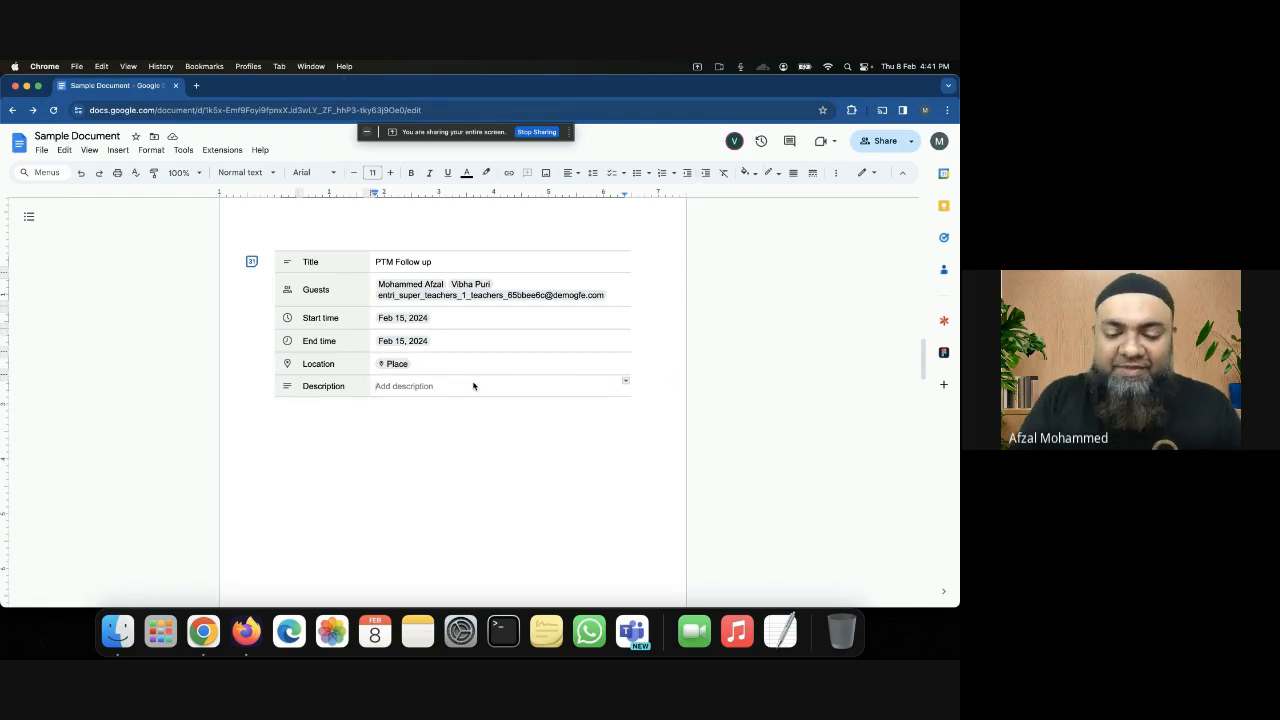
pyautogui.write('Fo')
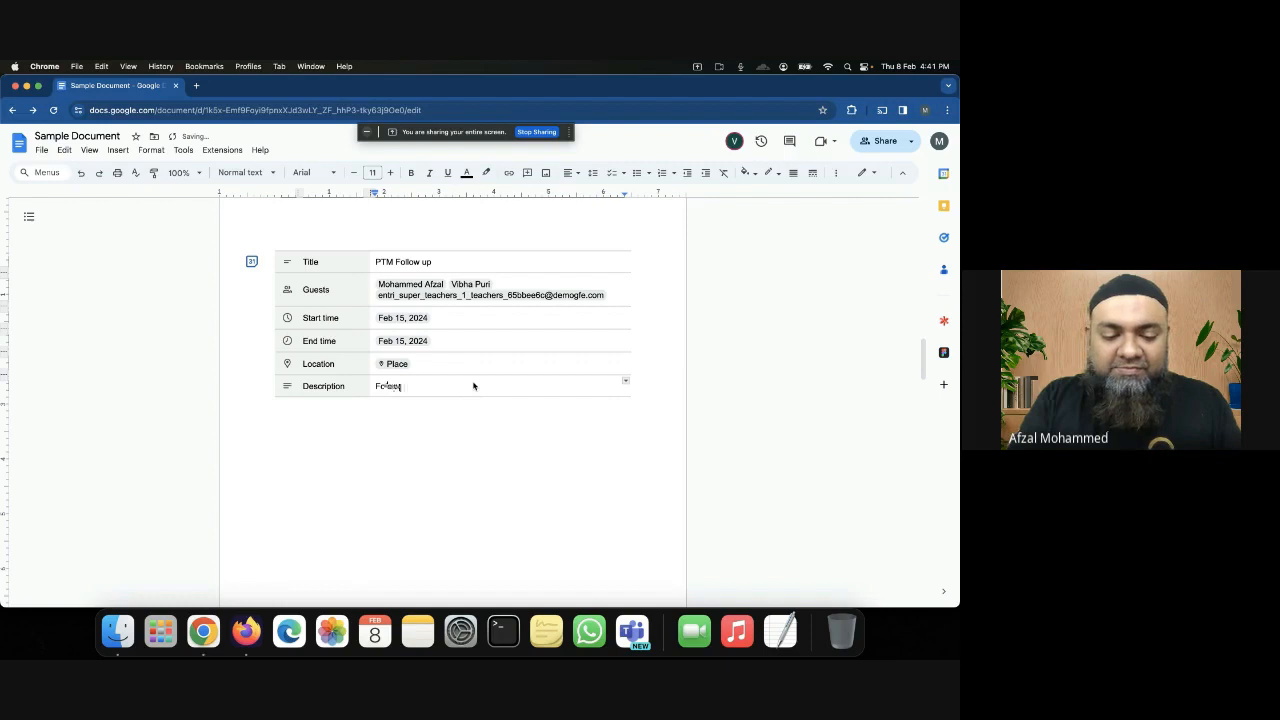
pyautogui.write('llow up on')
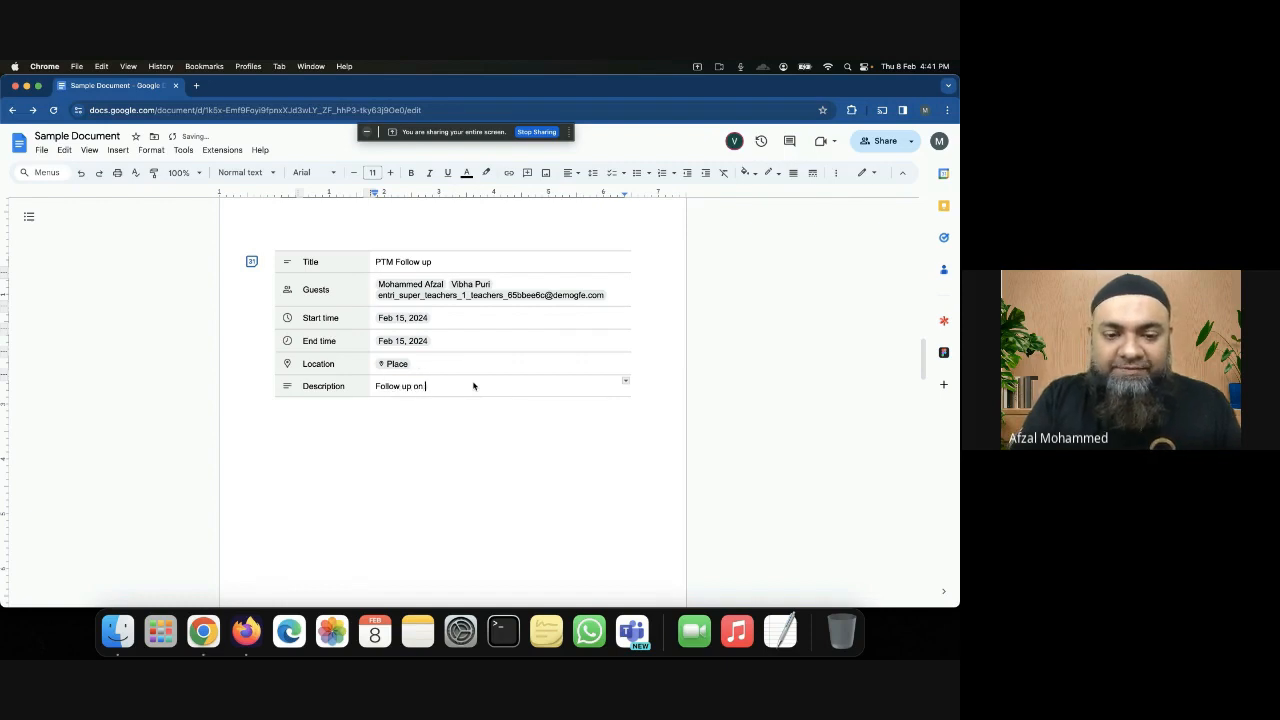
pyautogui.write(' the PTM decisions')
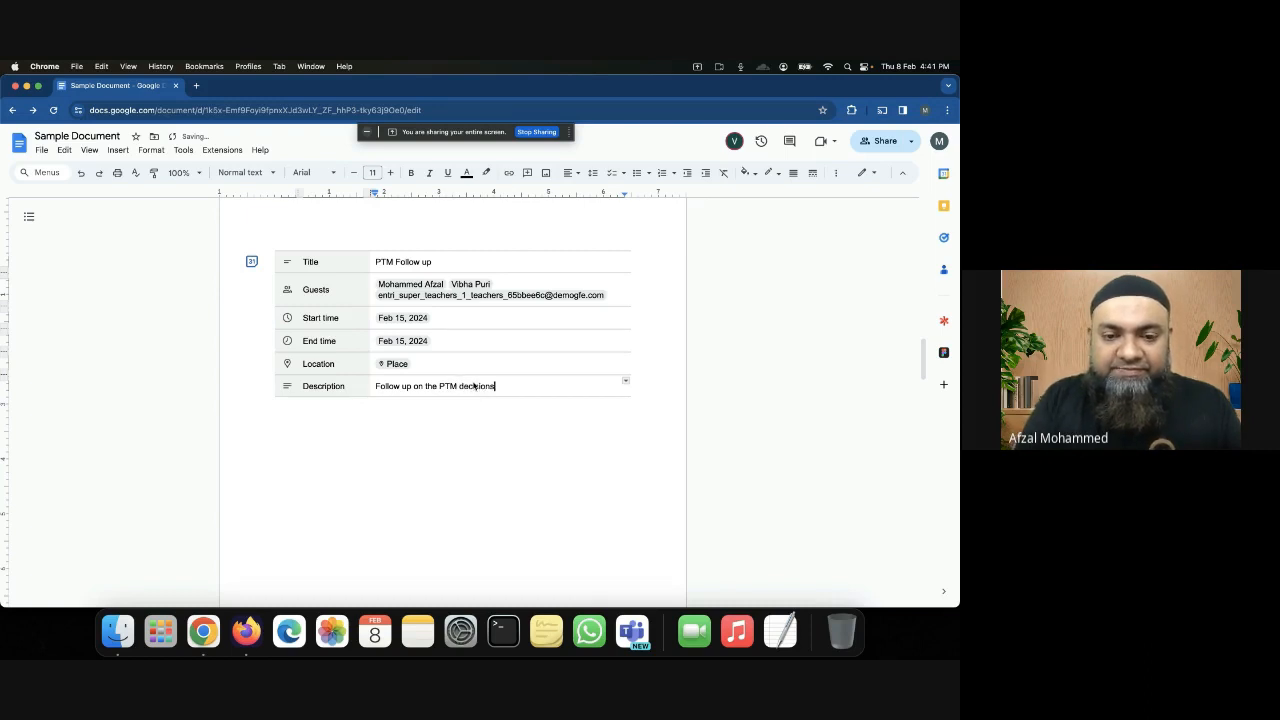
pyautogui.click(446, 453)
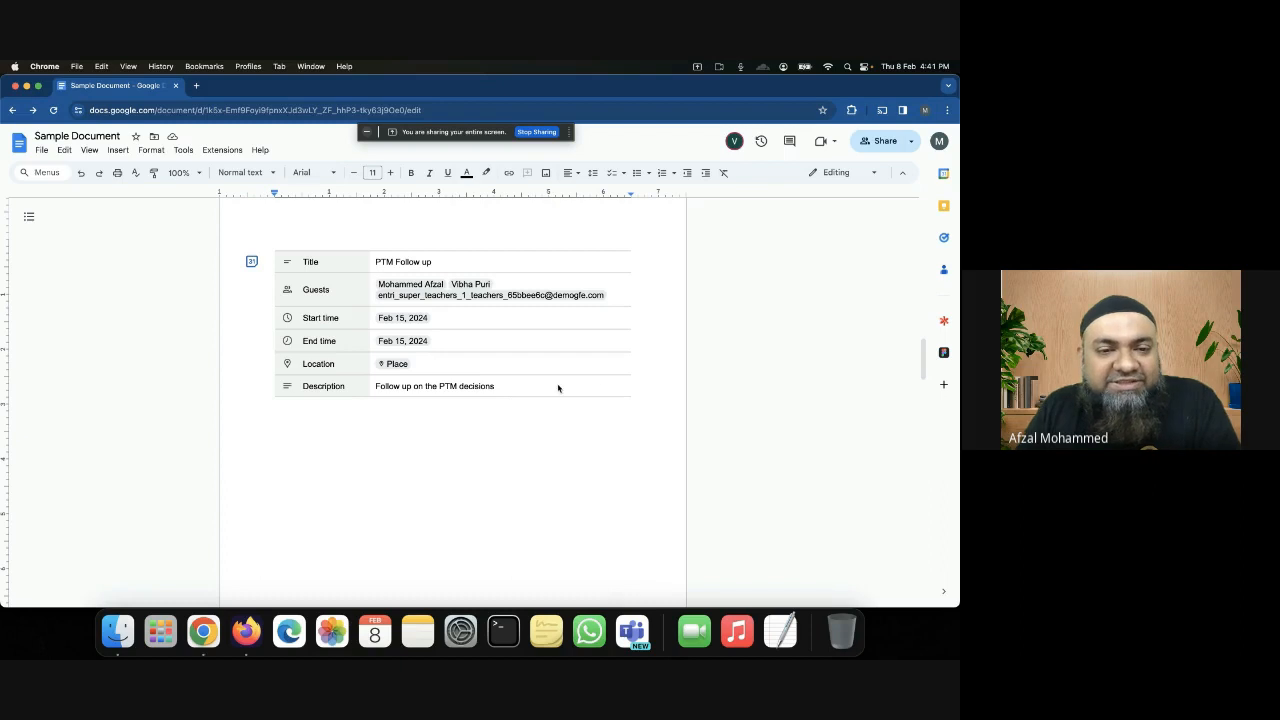
# Open the event draft in Google Calendar and change the event title to "PTM Follow up 1"
pyautogui.click(252, 263)
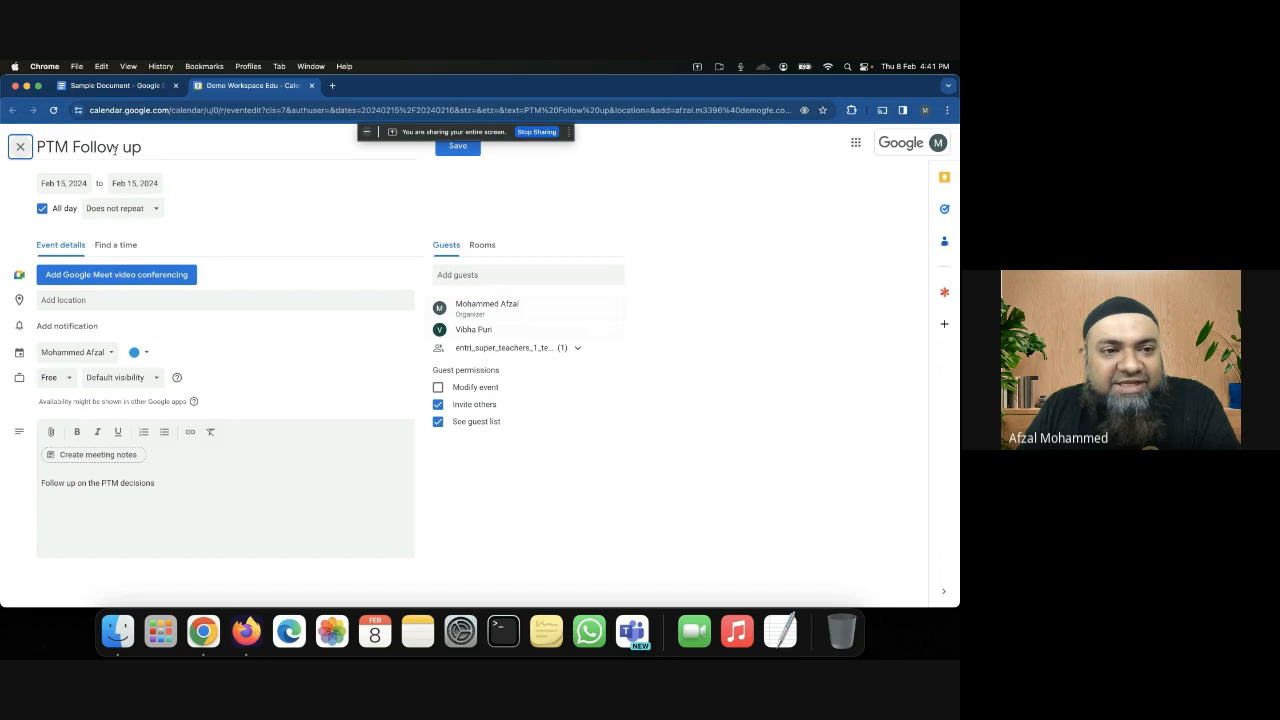
pyautogui.click(171, 150)
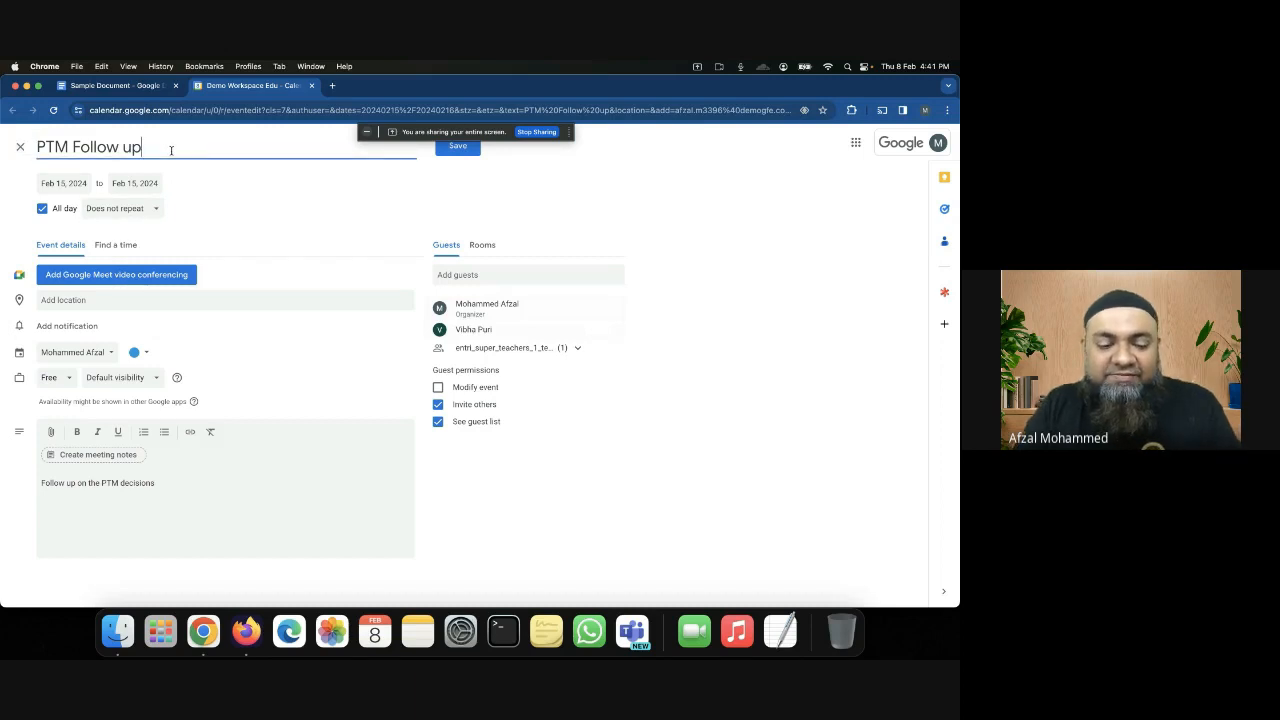
pyautogui.write('1')
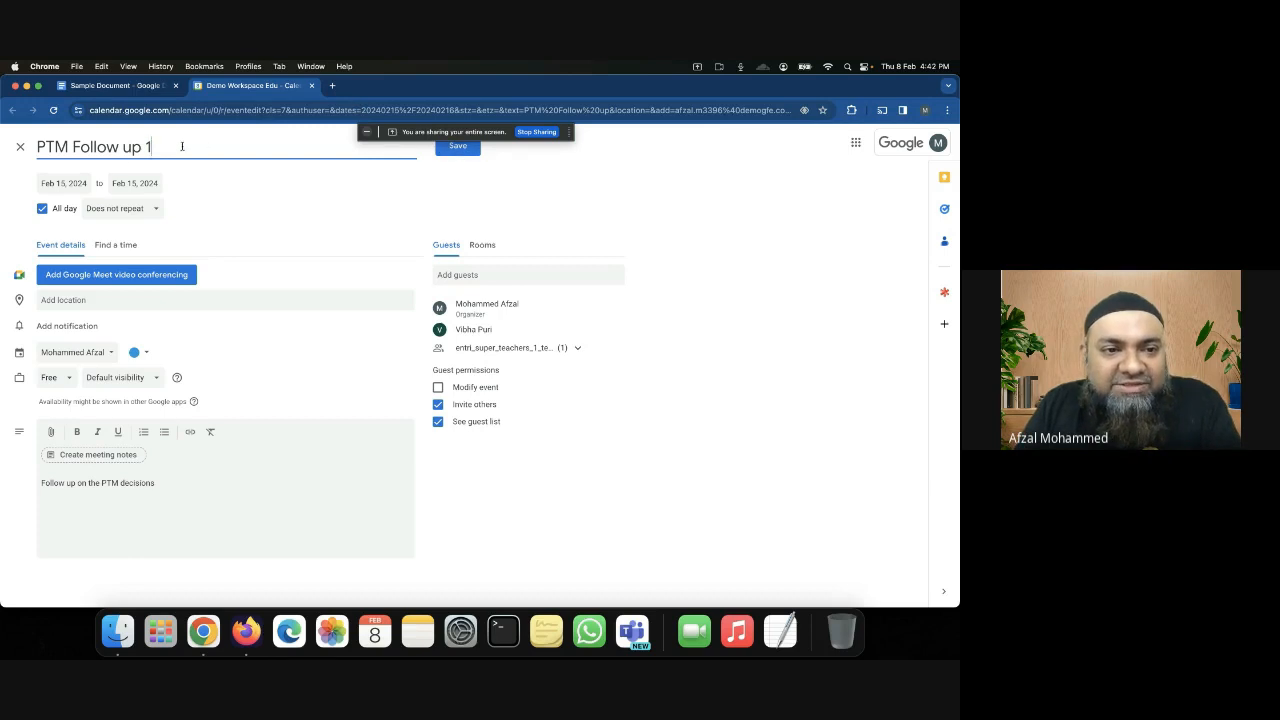
# Try to save the event without sending invitation emails, return to editing at the outside-guest prompt, and close the event page without saving
pyautogui.click(452, 149)
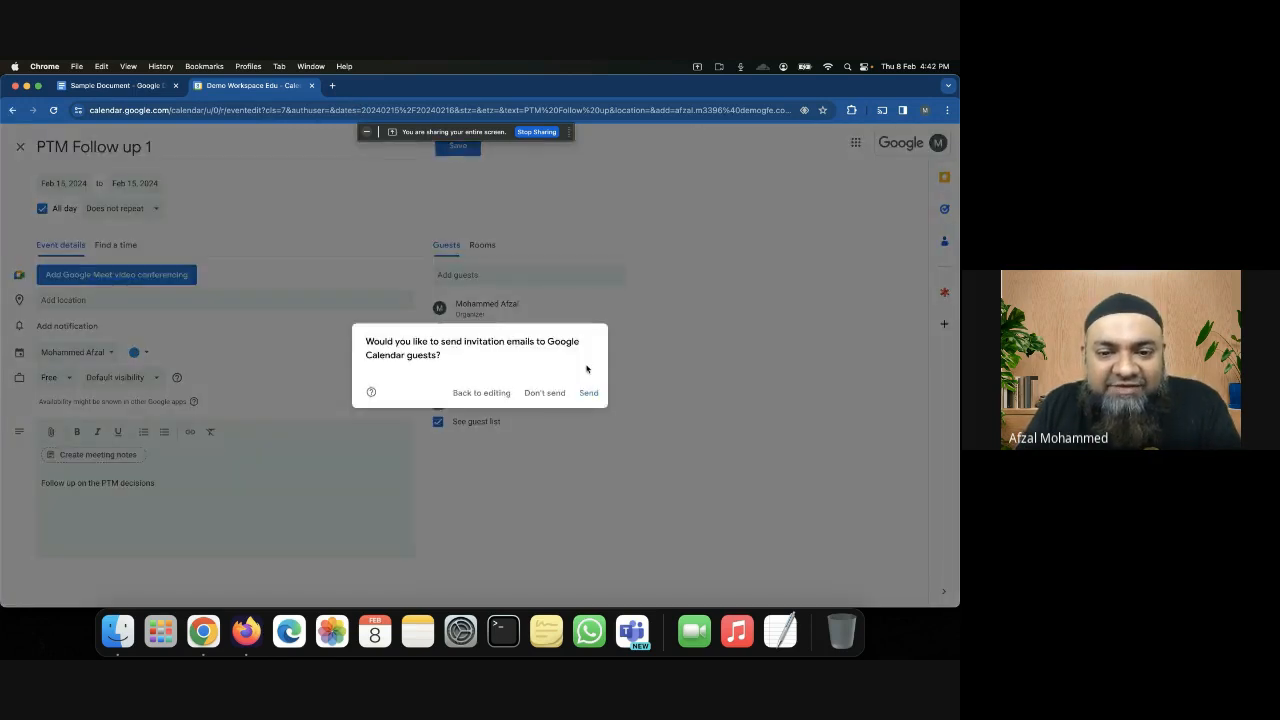
pyautogui.click(539, 397)
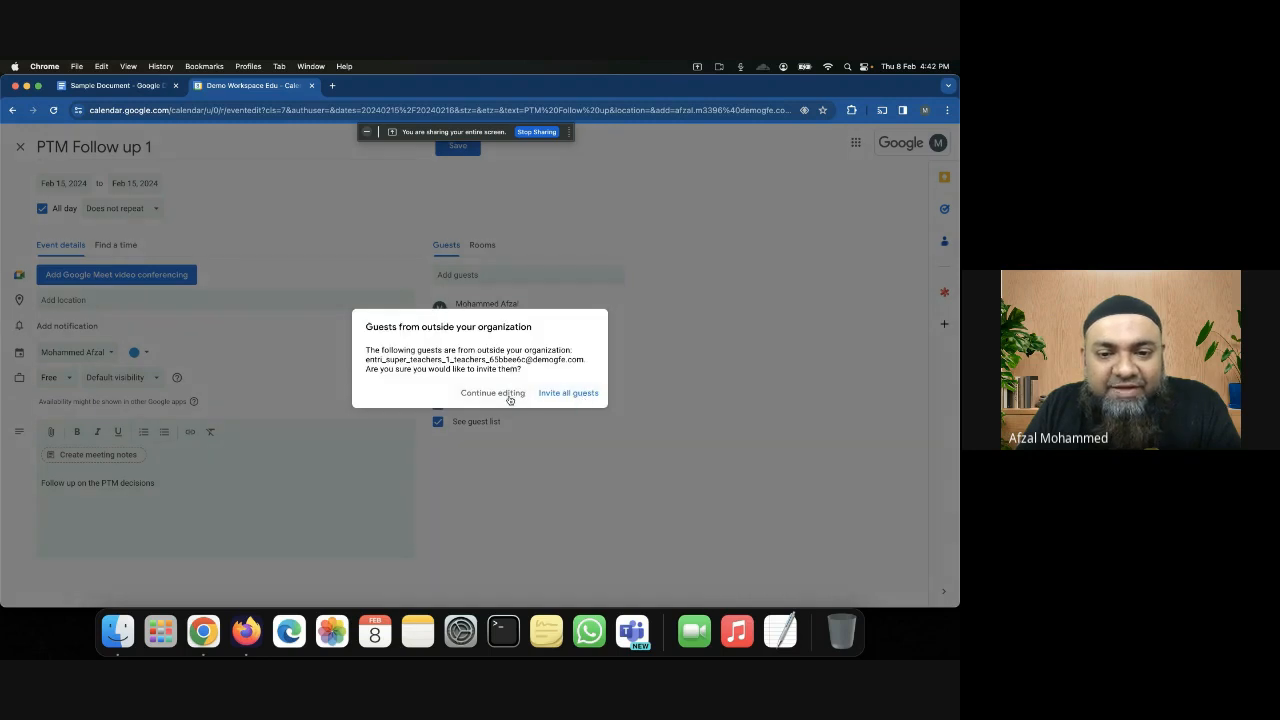
pyautogui.click(510, 396)
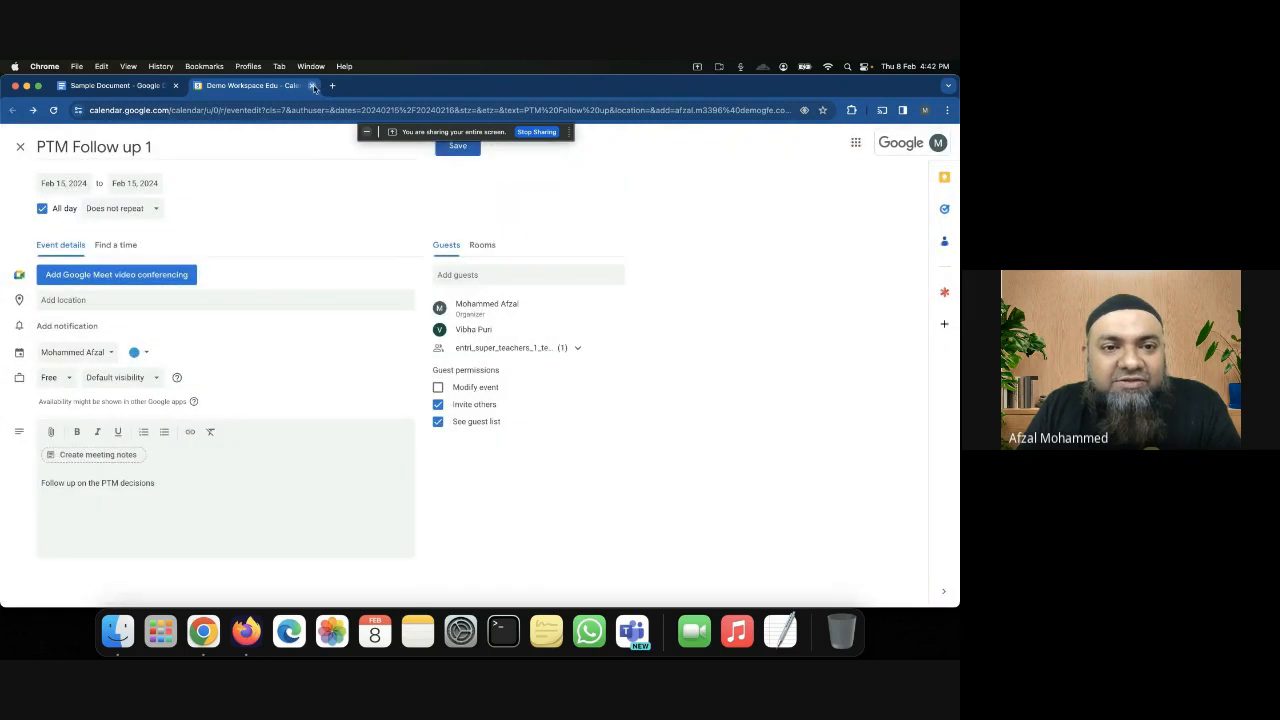
pyautogui.click(312, 86)
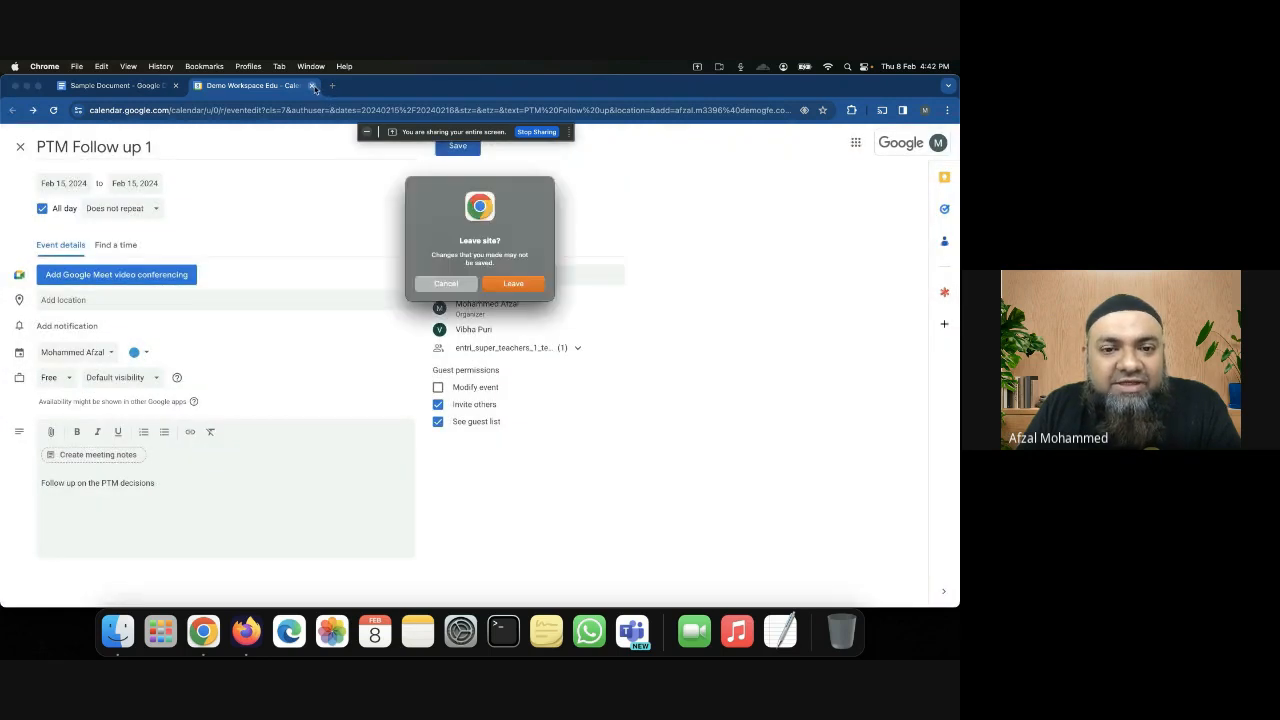
pyautogui.click(513, 284)
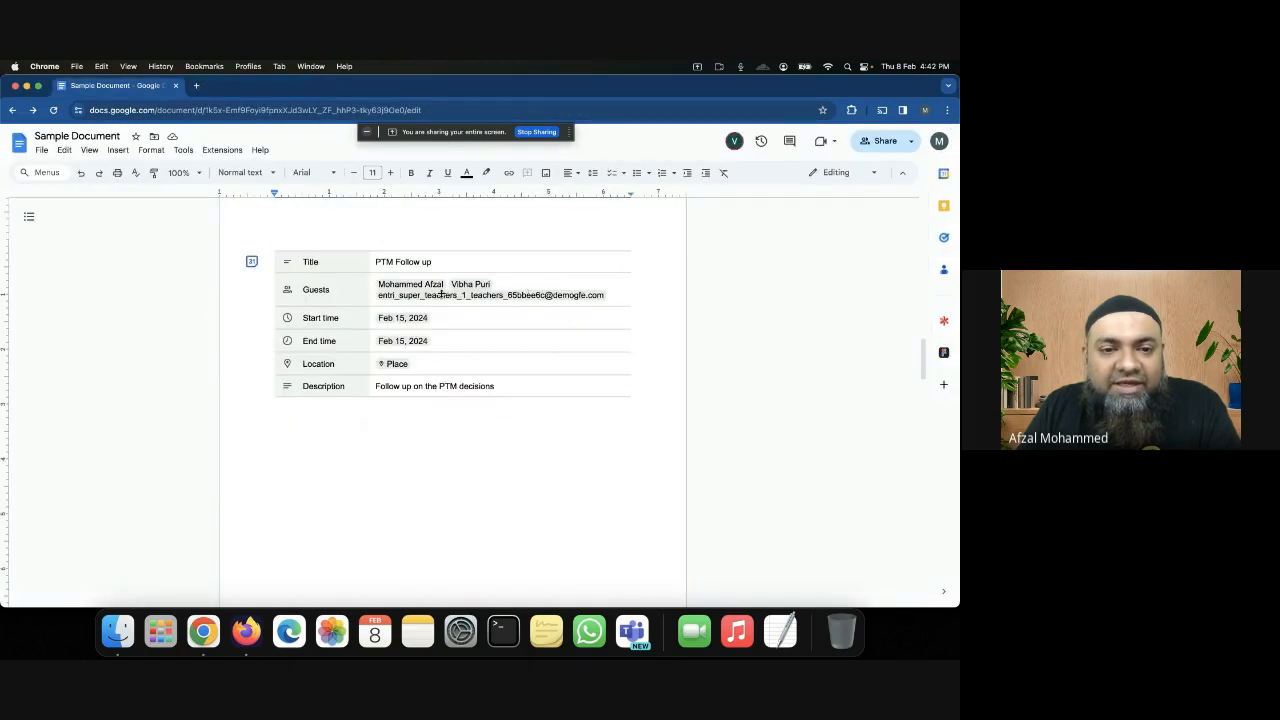
# Show the calendar beside the document and check the schedule for Thu, Feb 15
pyautogui.click(463, 267)
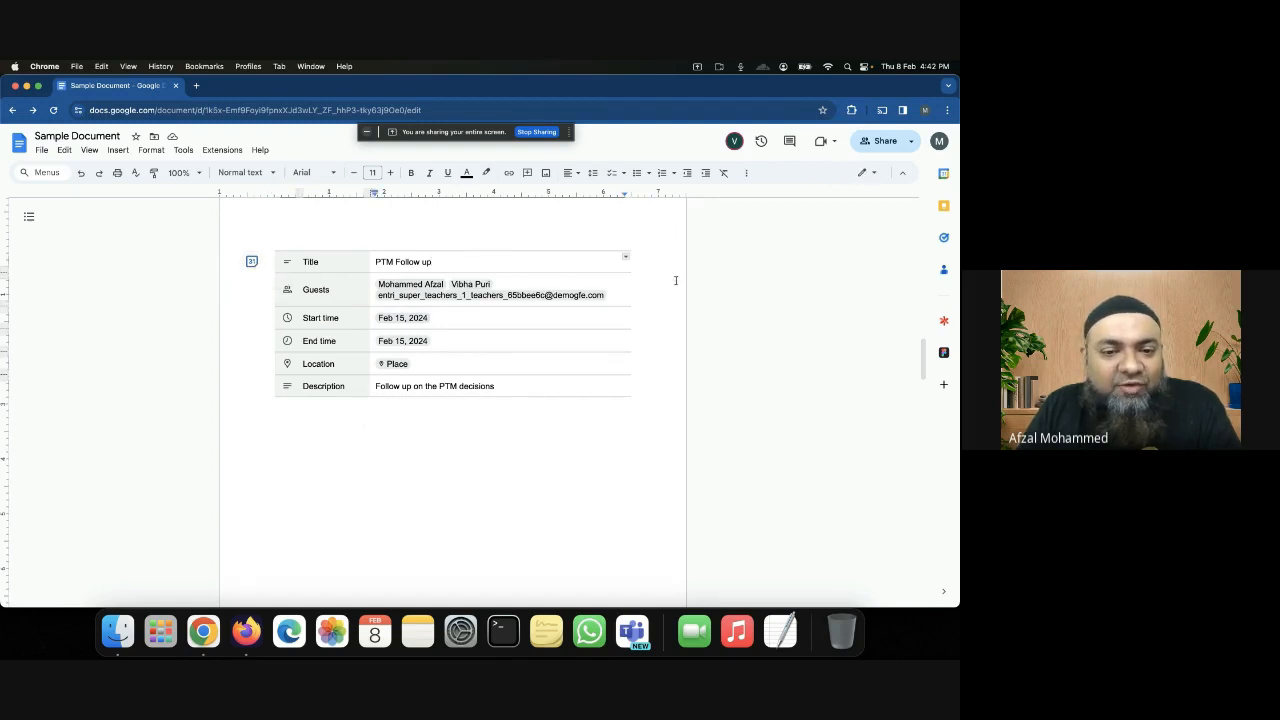
pyautogui.click(941, 175)
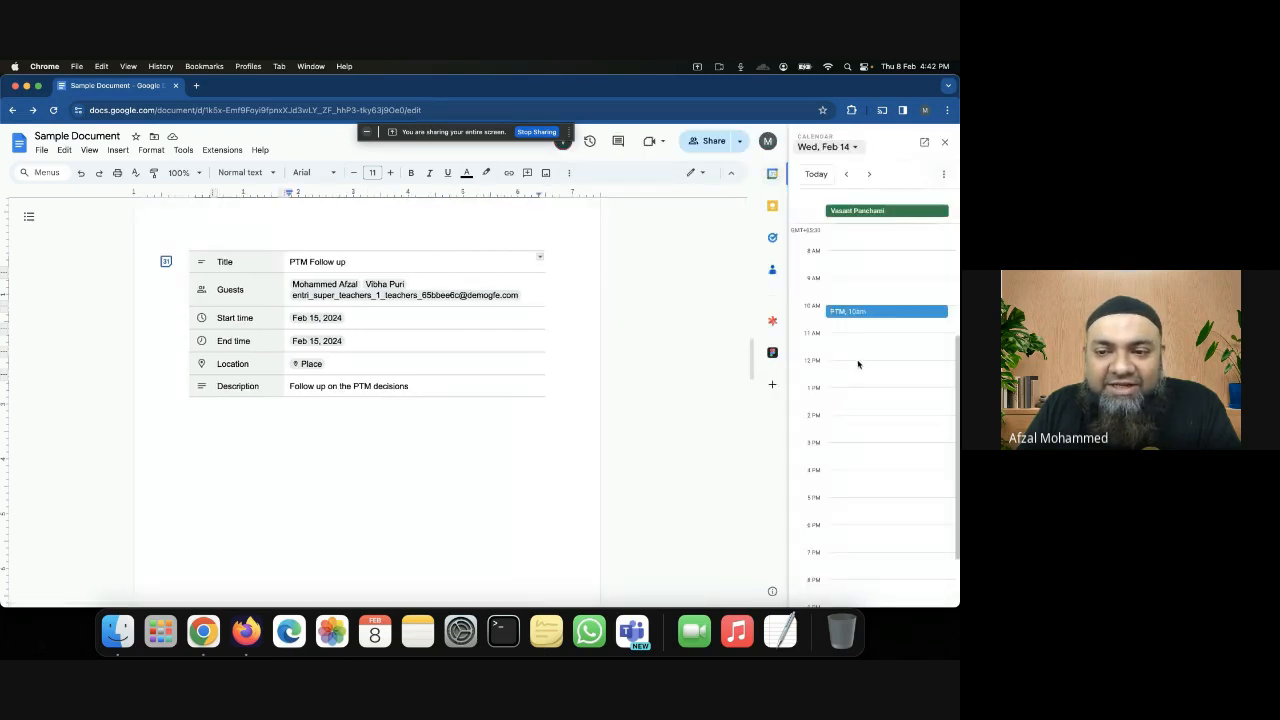
pyautogui.scroll(-1, 858, 364)
pyautogui.click(870, 174)
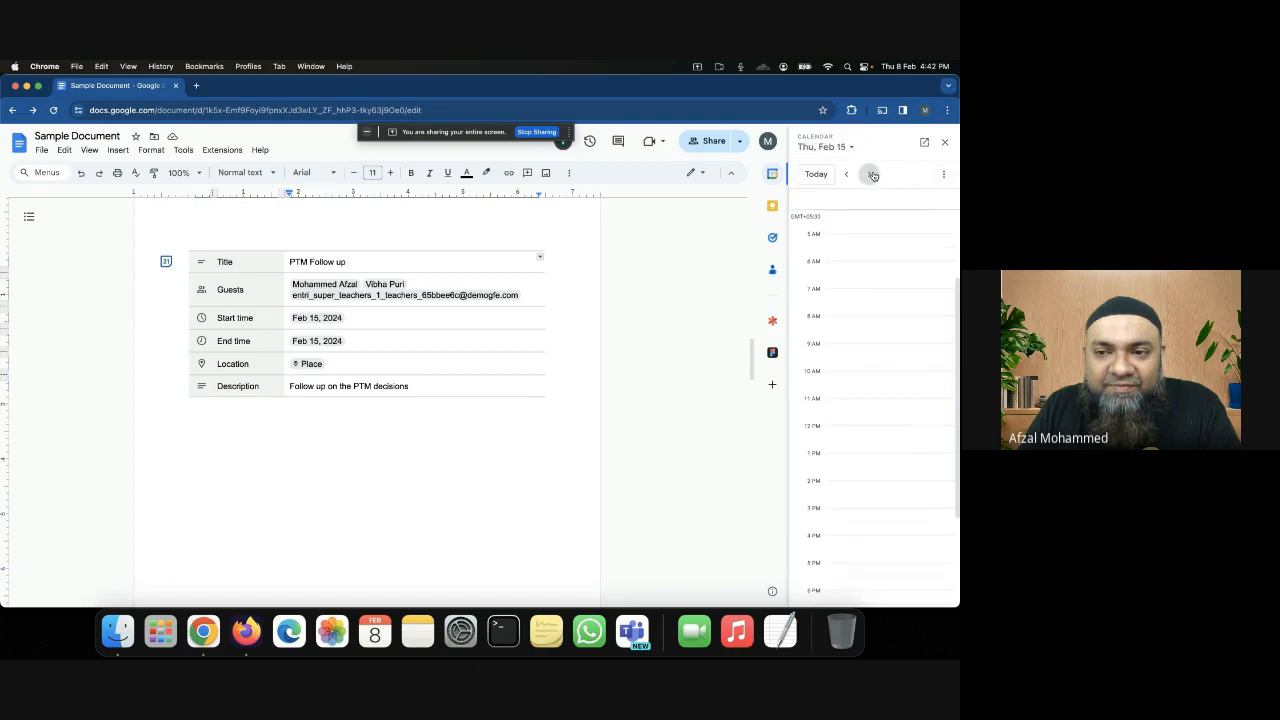
# Browse the days around Thu, Feb 15 in the calendar beside the document, and close the calendar
pyautogui.click(871, 175)
pyautogui.click(872, 175)
pyautogui.click(872, 175)
pyautogui.click(843, 174)
pyautogui.click(843, 174)
pyautogui.click(845, 175)
pyautogui.click(845, 175)
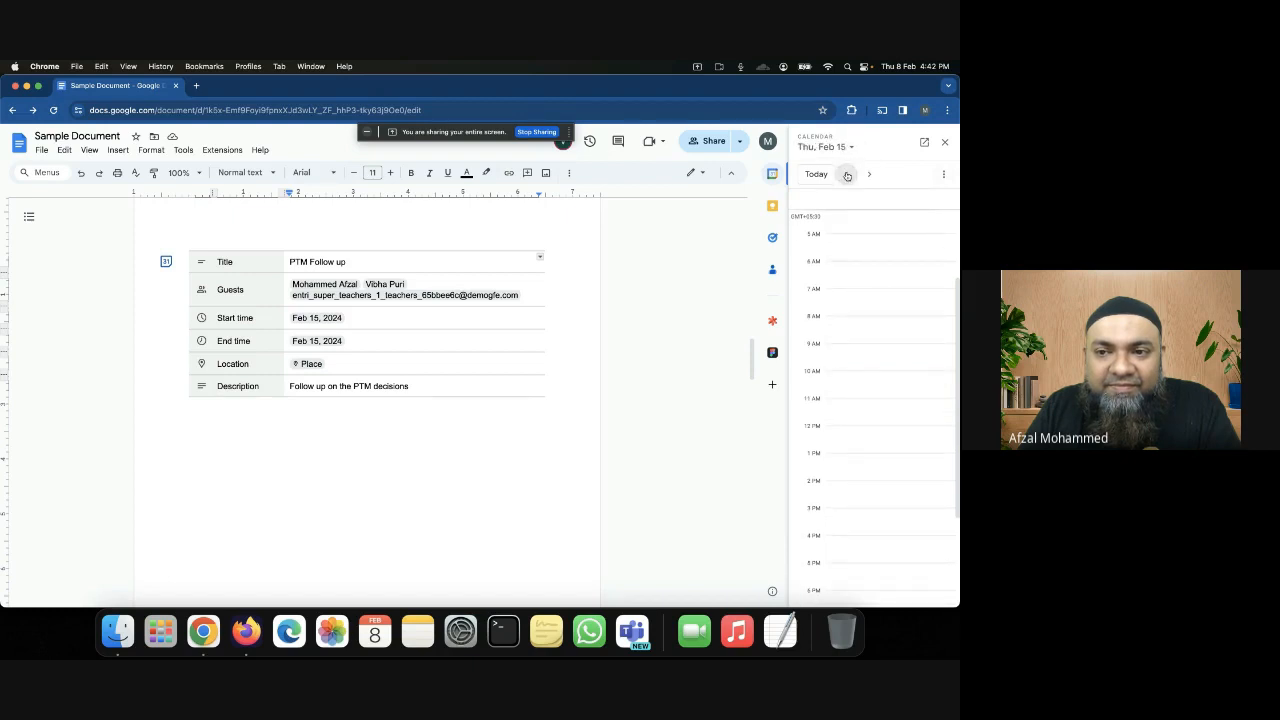
pyautogui.click(944, 142)
# Add a page break below the calendar event draft and look over the languages offered for code blocks
pyautogui.click(345, 485)
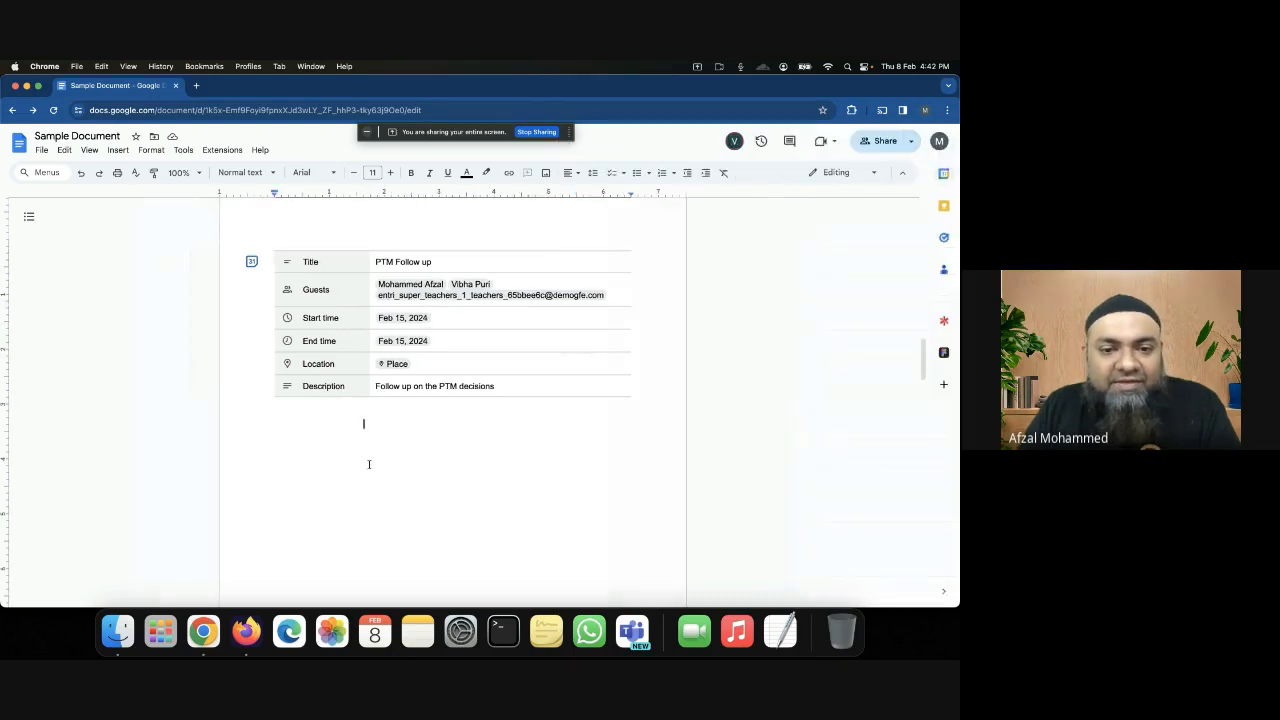
pyautogui.hotkey('ctrl', 'Return')
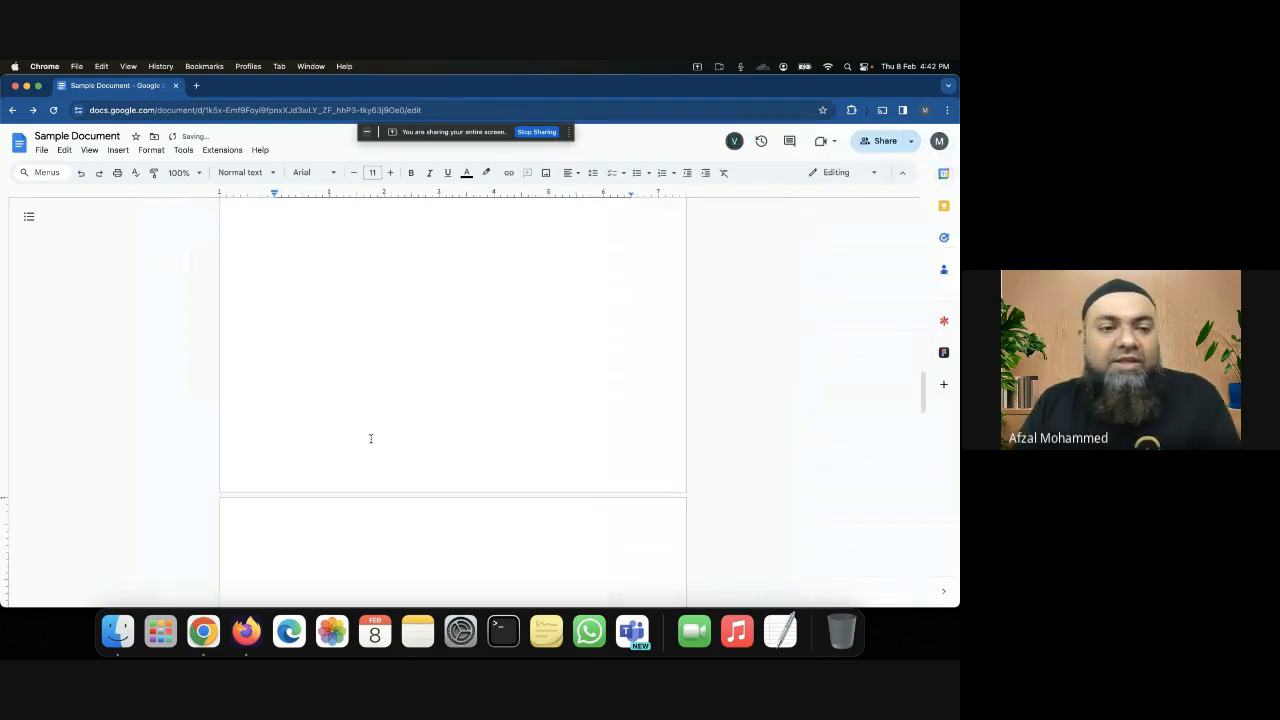
pyautogui.click(118, 151)
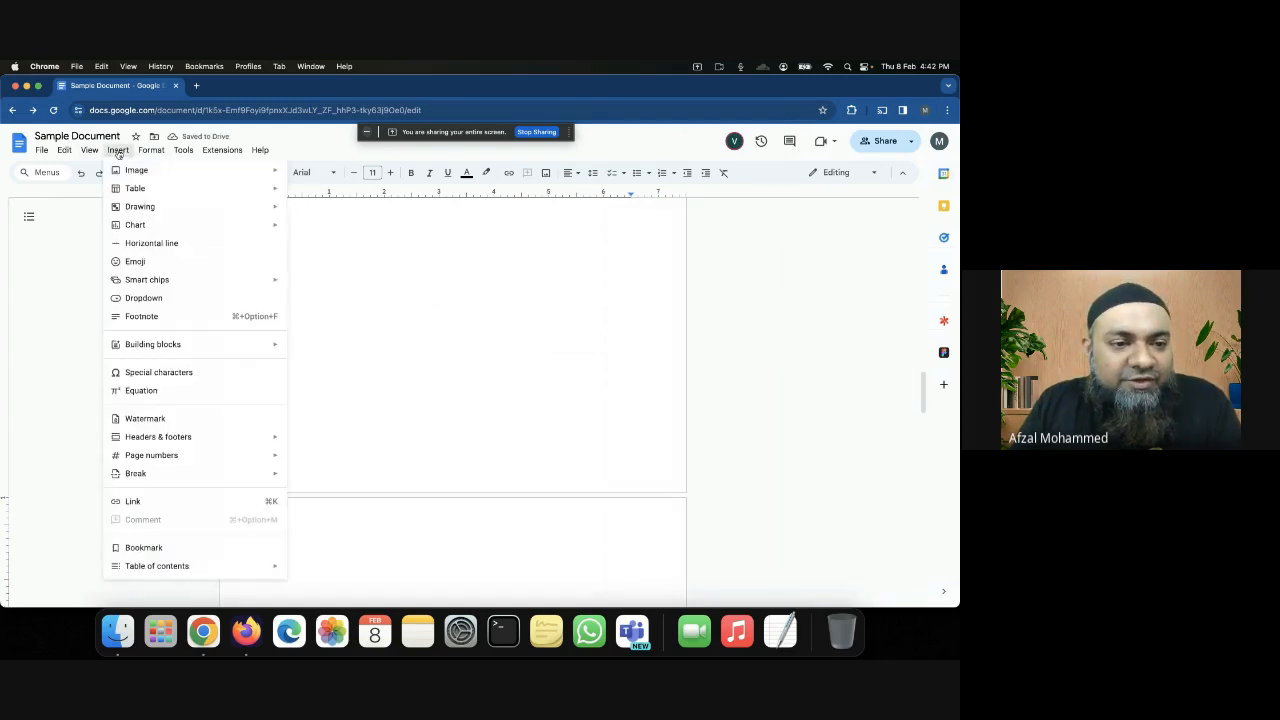
pyautogui.moveTo(166, 343)
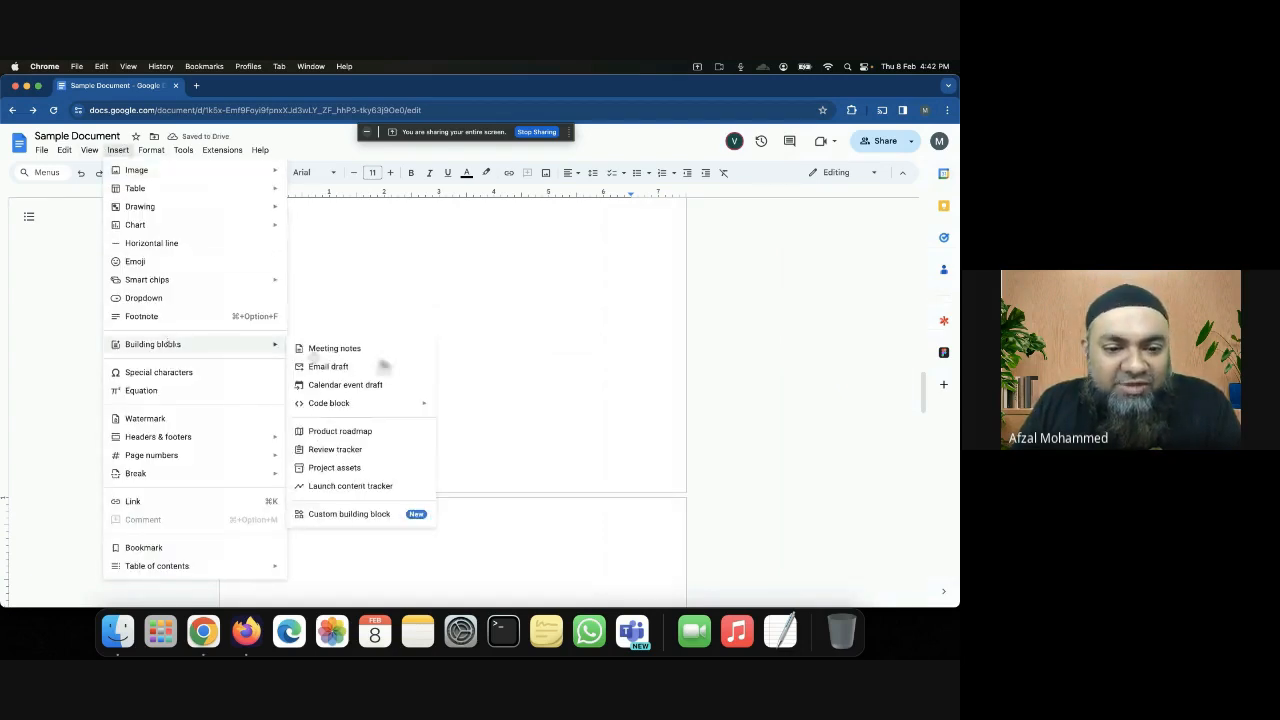
pyautogui.moveTo(385, 408)
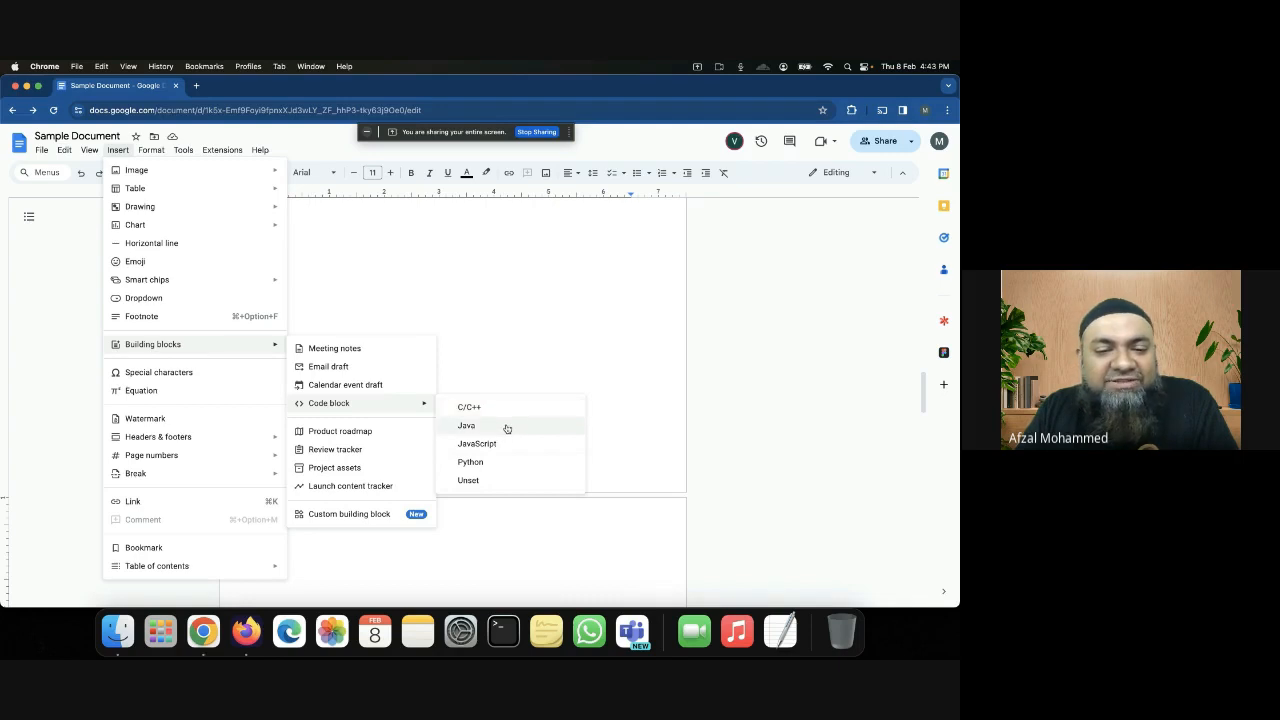
pyautogui.click(548, 349)
# Find the existing Python code block and highlight its lines from import datetime to print(today) for review
pyautogui.scroll(2, 471, 370)
pyautogui.scroll(-5, 446, 377)
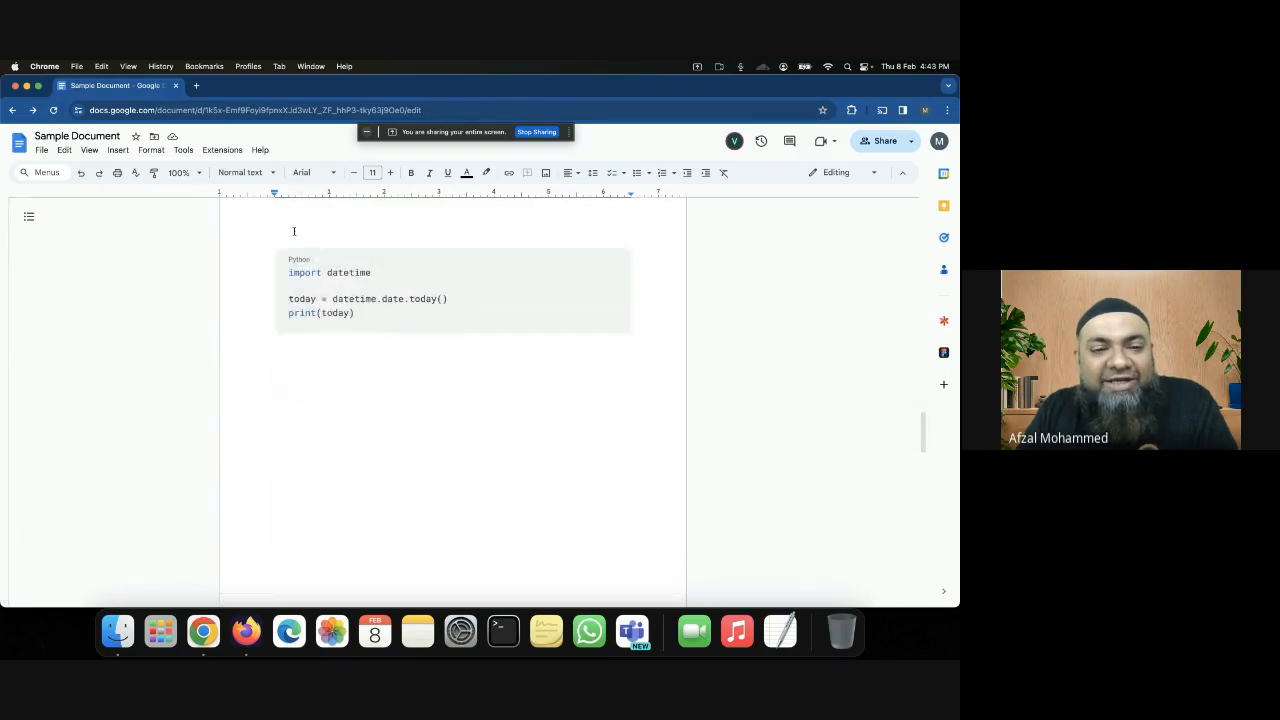
pyautogui.click(291, 273)
pyautogui.moveTo(298, 275); pyautogui.dragTo(389, 314)
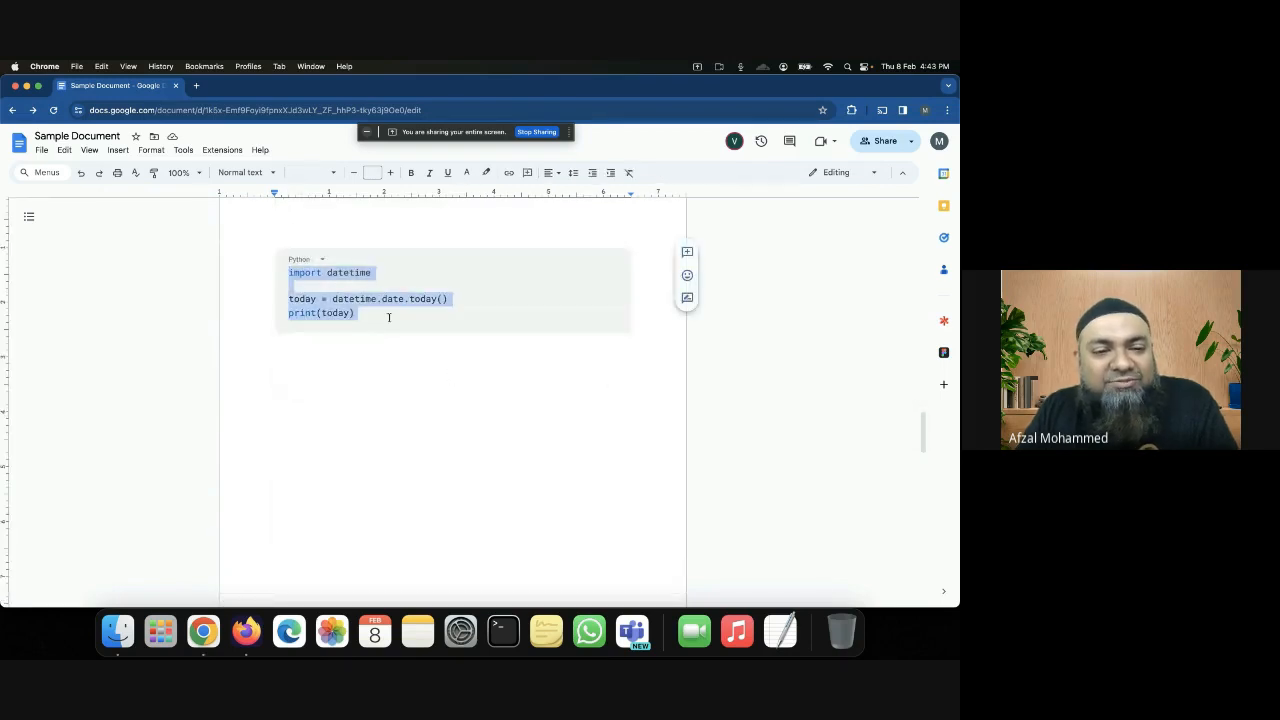
pyautogui.click(408, 314)
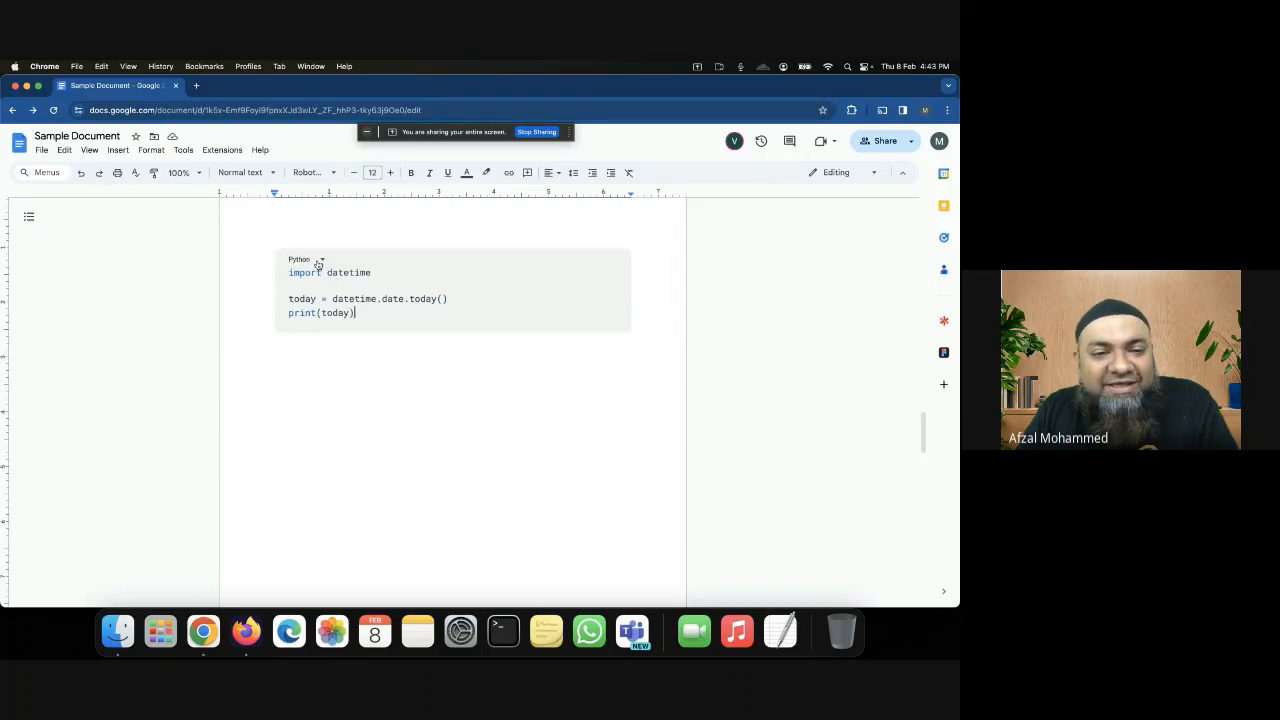
# Switch the code block's language to Java to compare the highlighting, and set it back to Python
pyautogui.click(321, 262)
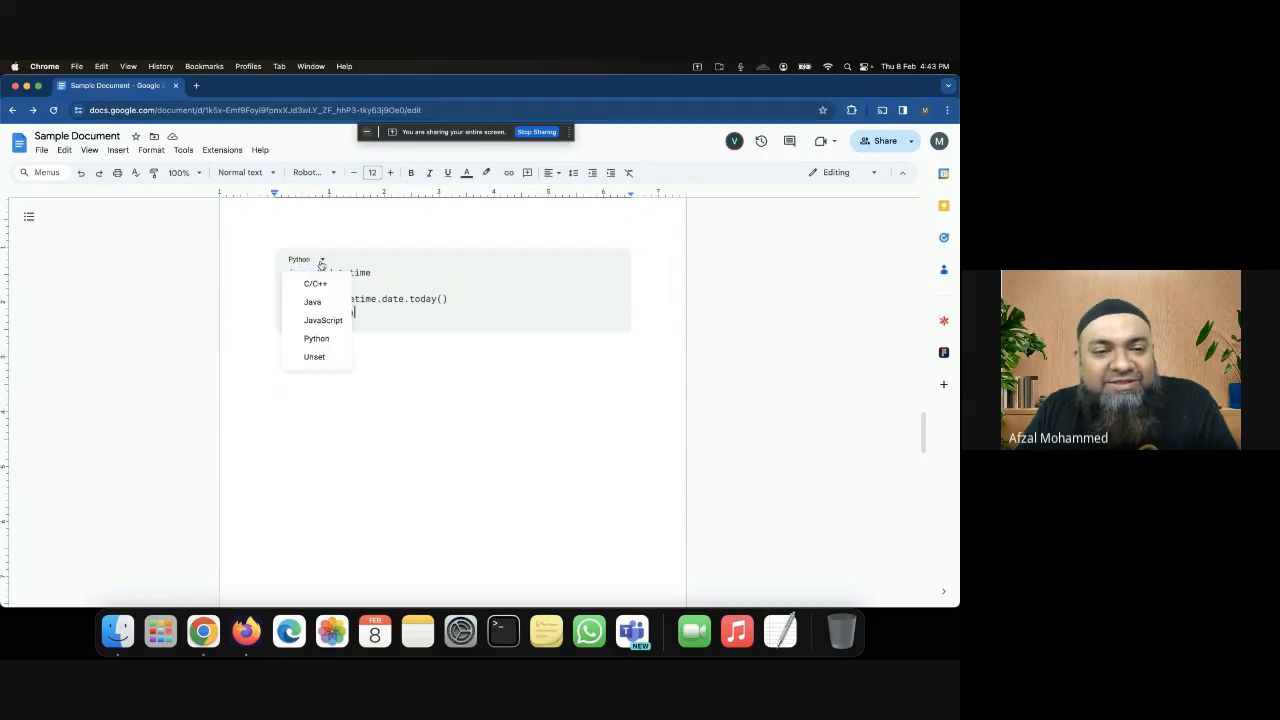
pyautogui.click(316, 338)
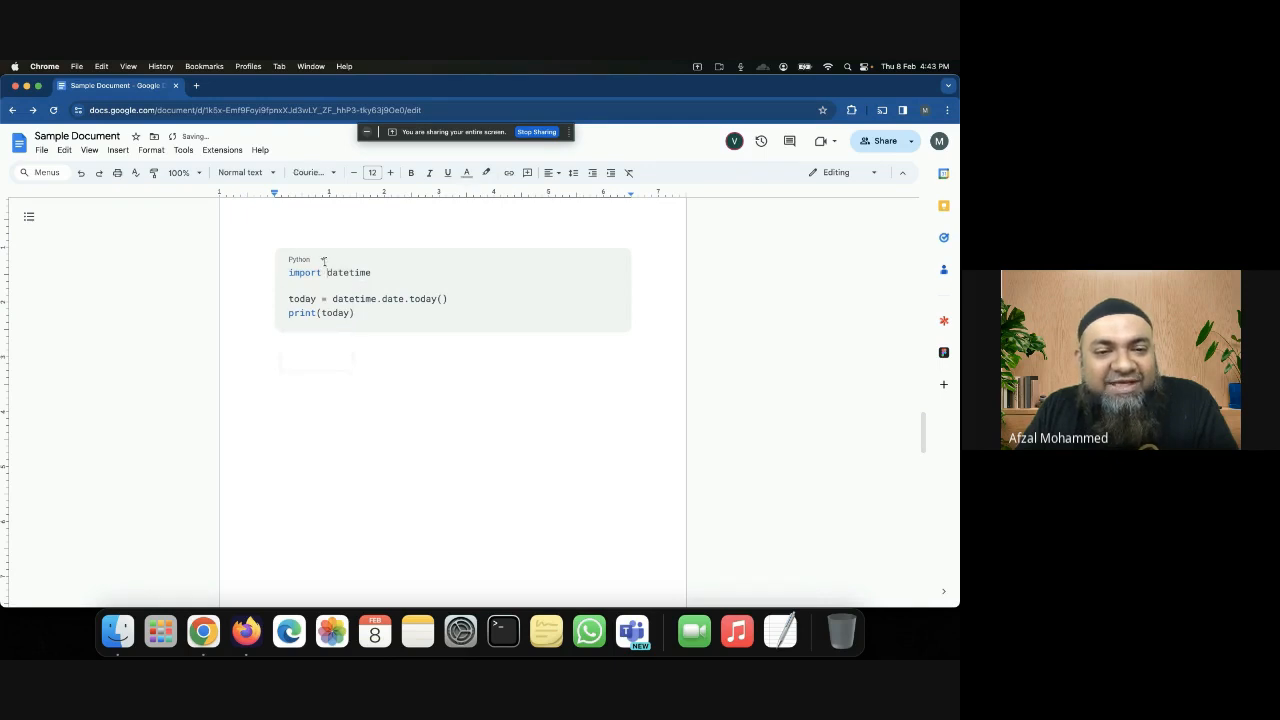
pyautogui.click(322, 262)
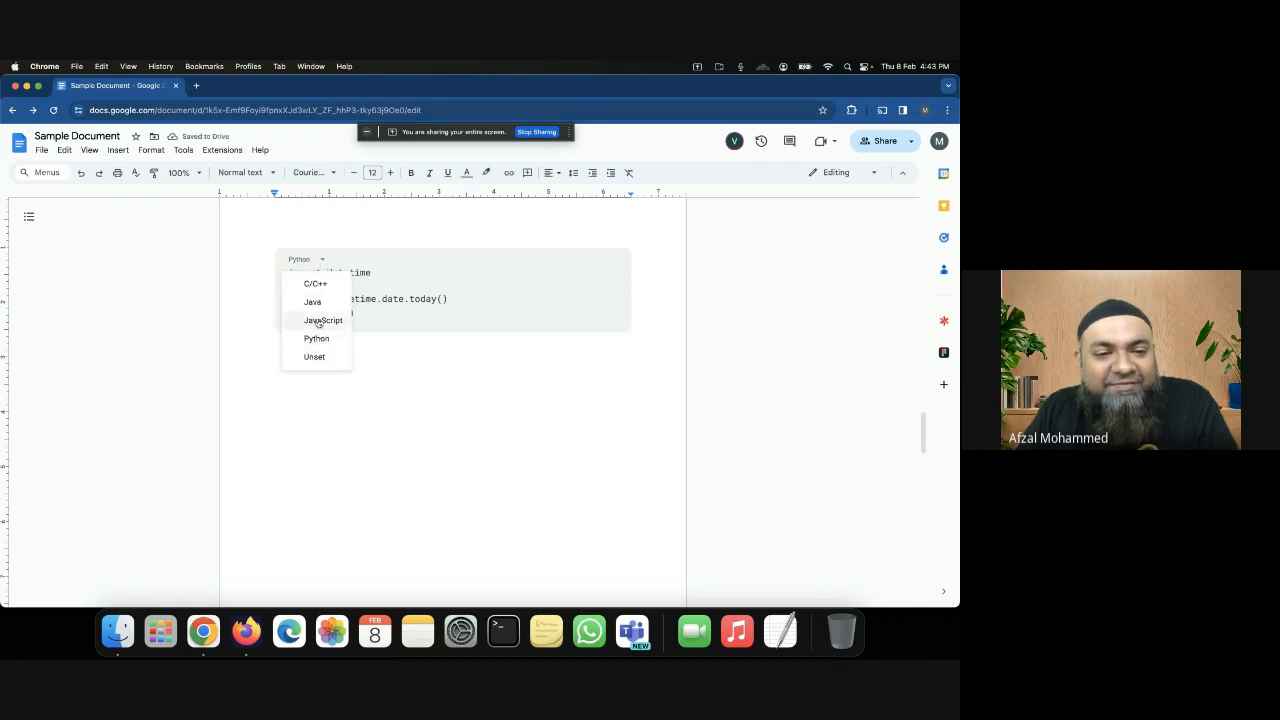
pyautogui.click(318, 301)
pyautogui.click(288, 272)
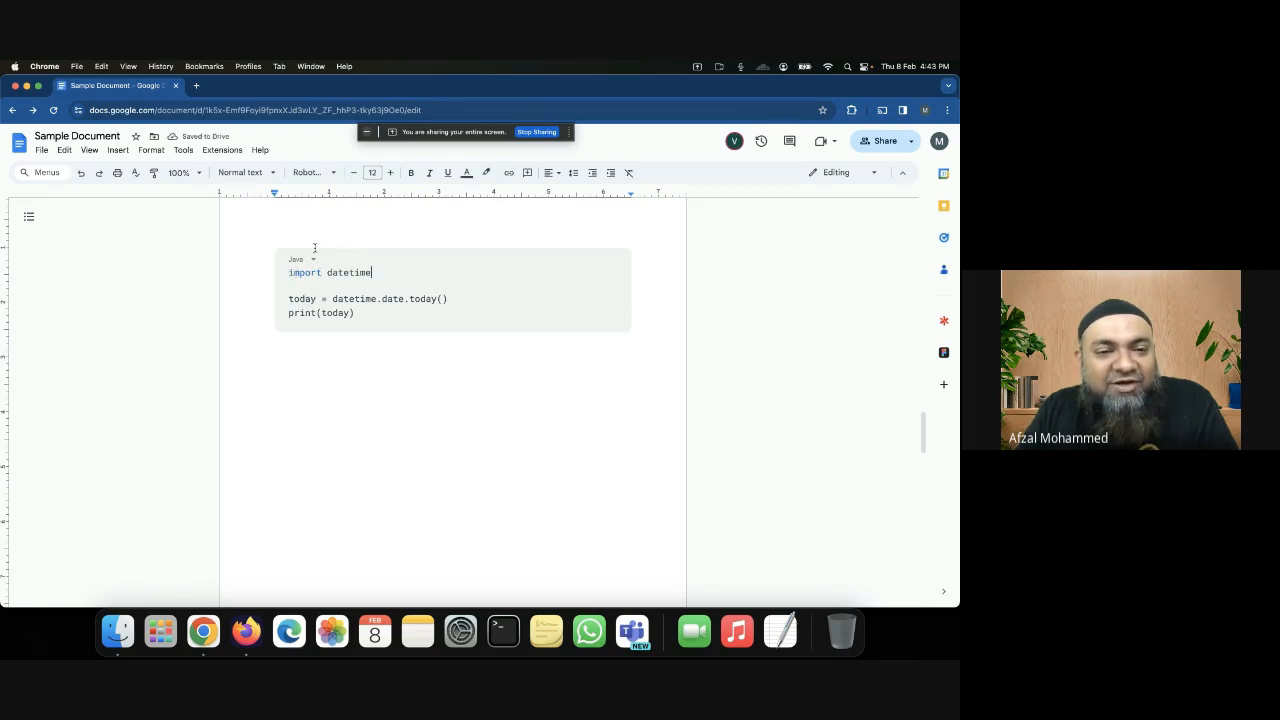
pyautogui.click(312, 262)
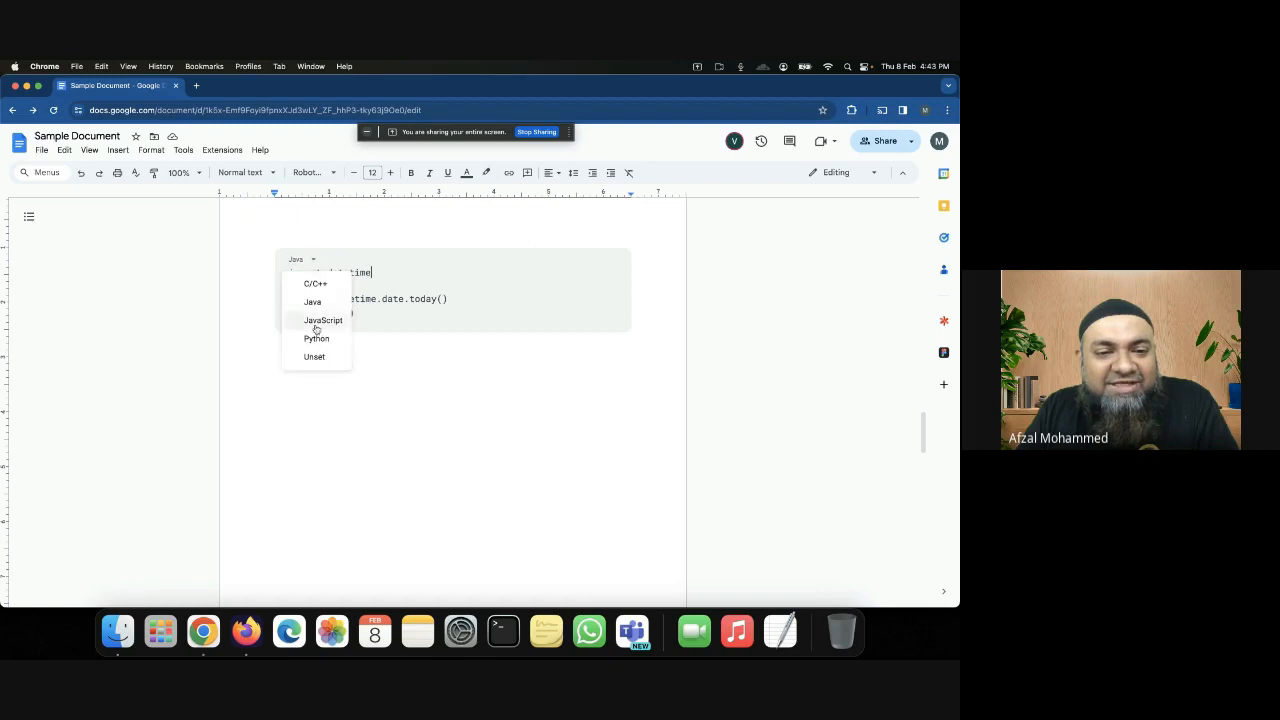
pyautogui.click(316, 339)
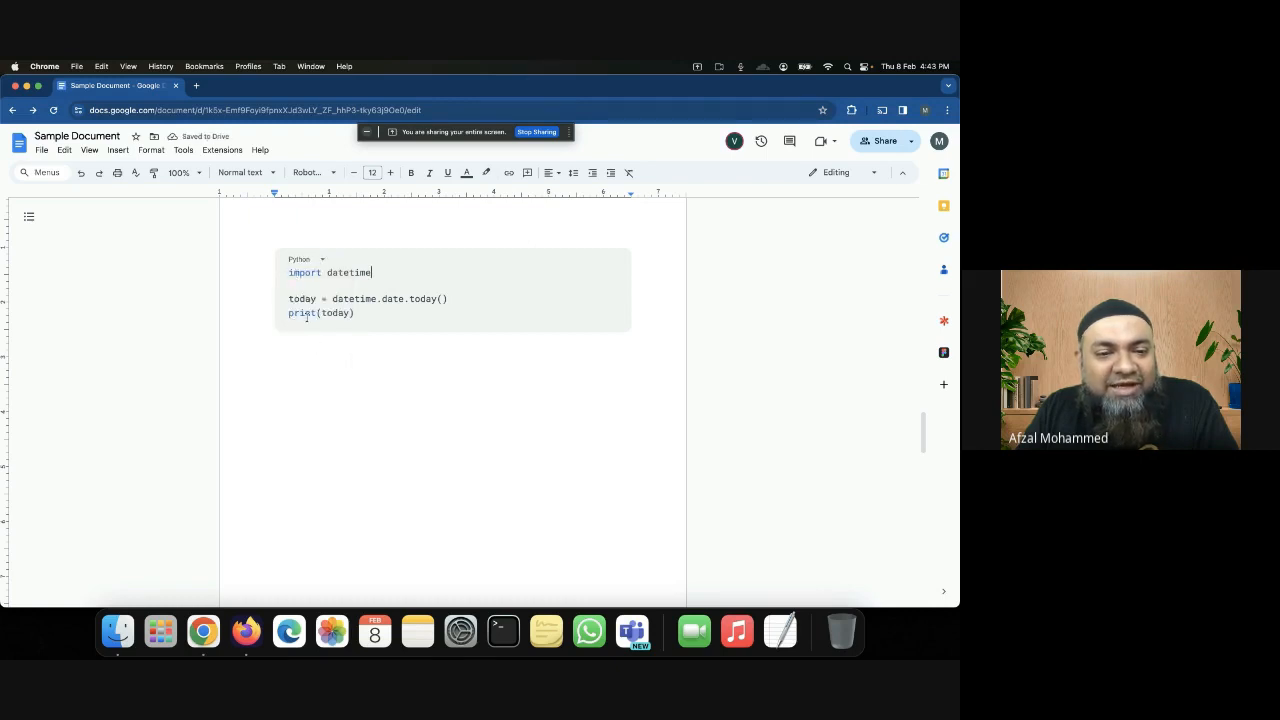
pyautogui.click(337, 365)
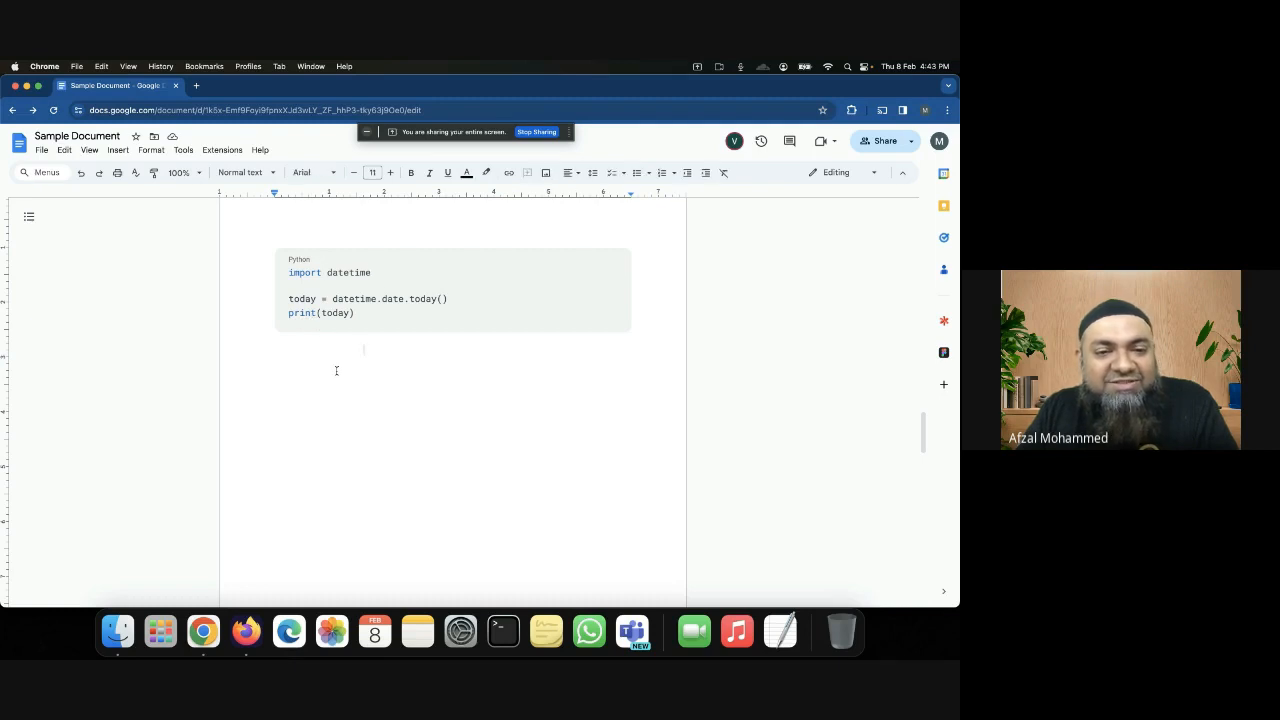
# Add two new lines after print(today) in the Python code block
pyautogui.click(364, 315)
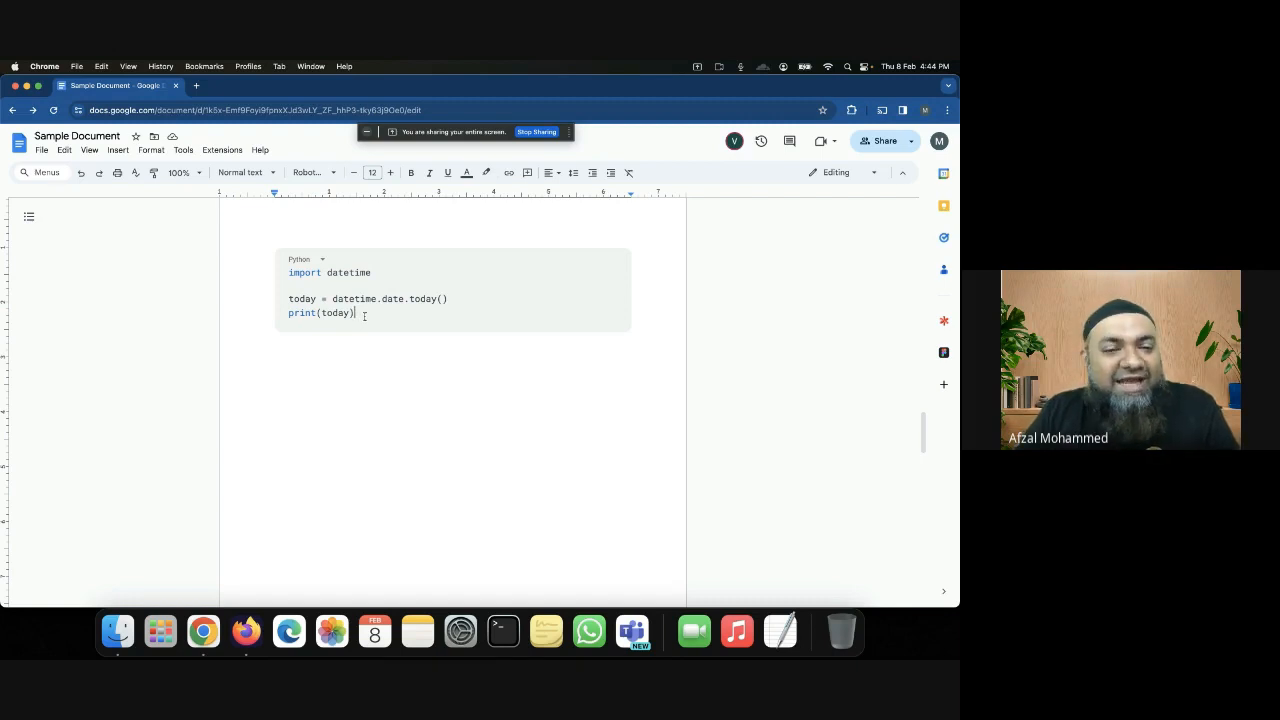
pyautogui.press('Return')
pyautogui.press('Return')
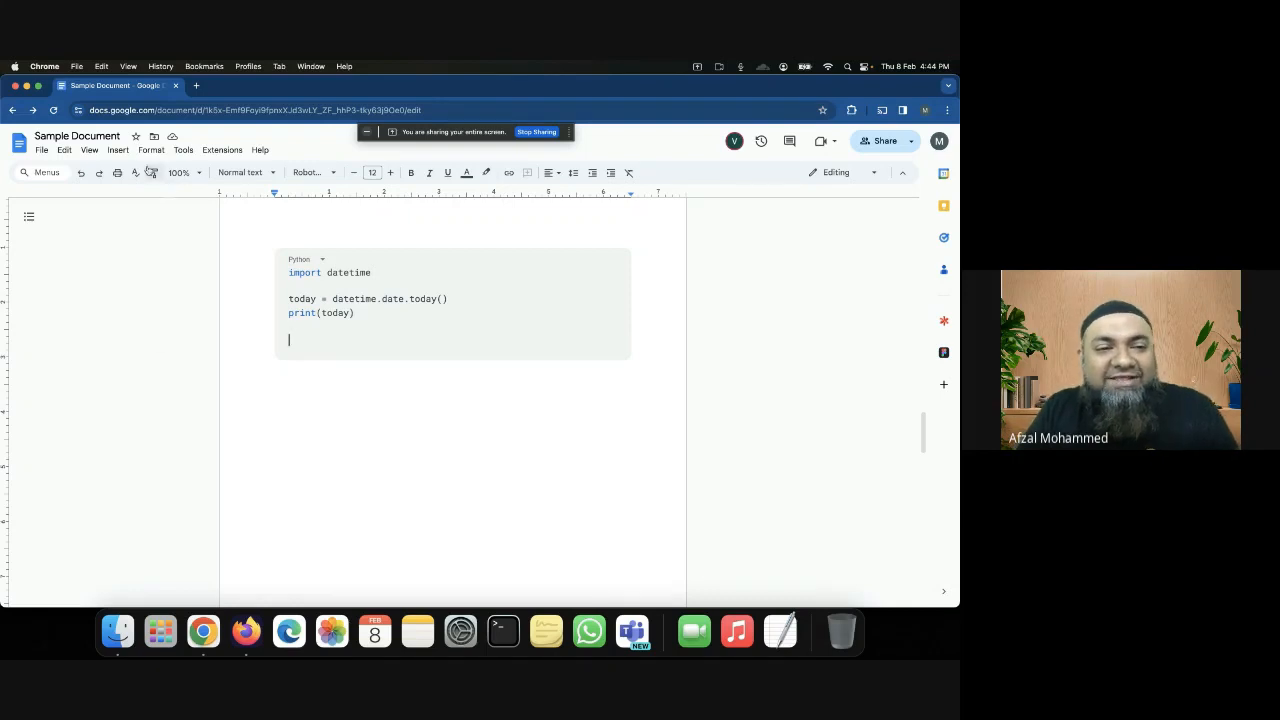
pyautogui.click(150, 150)
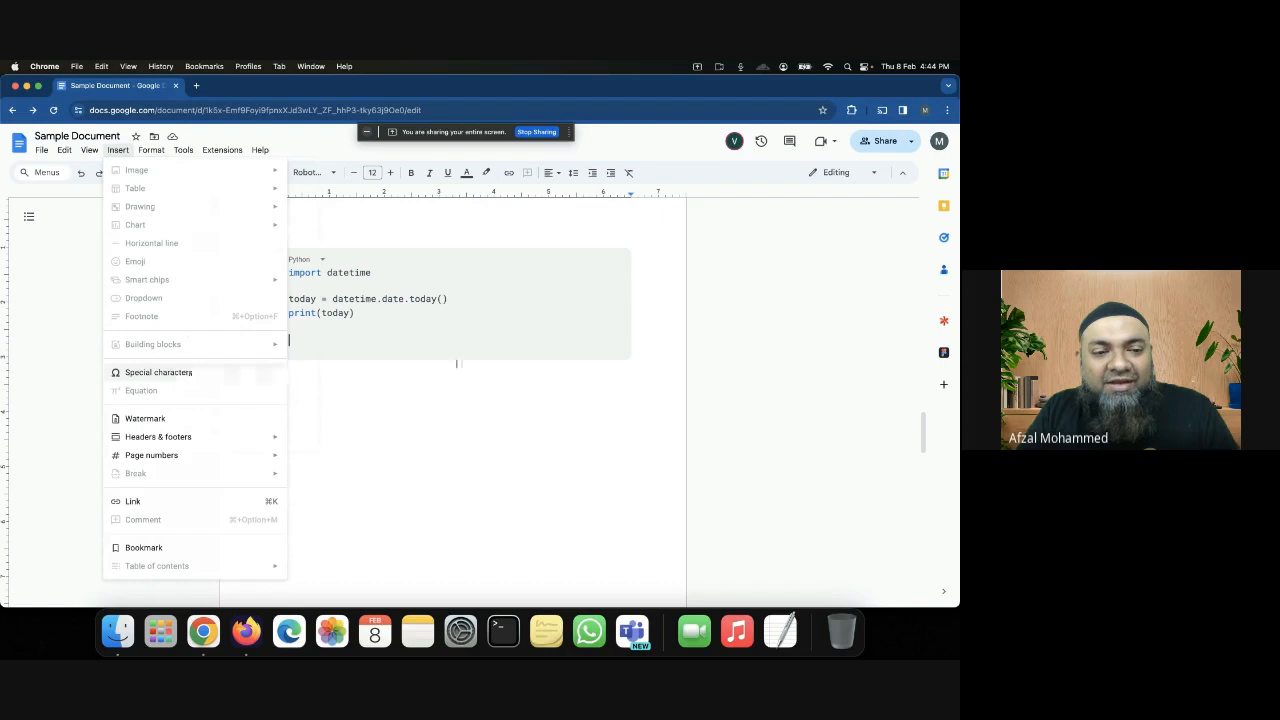
pyautogui.click(395, 394)
pyautogui.press('super+Return')
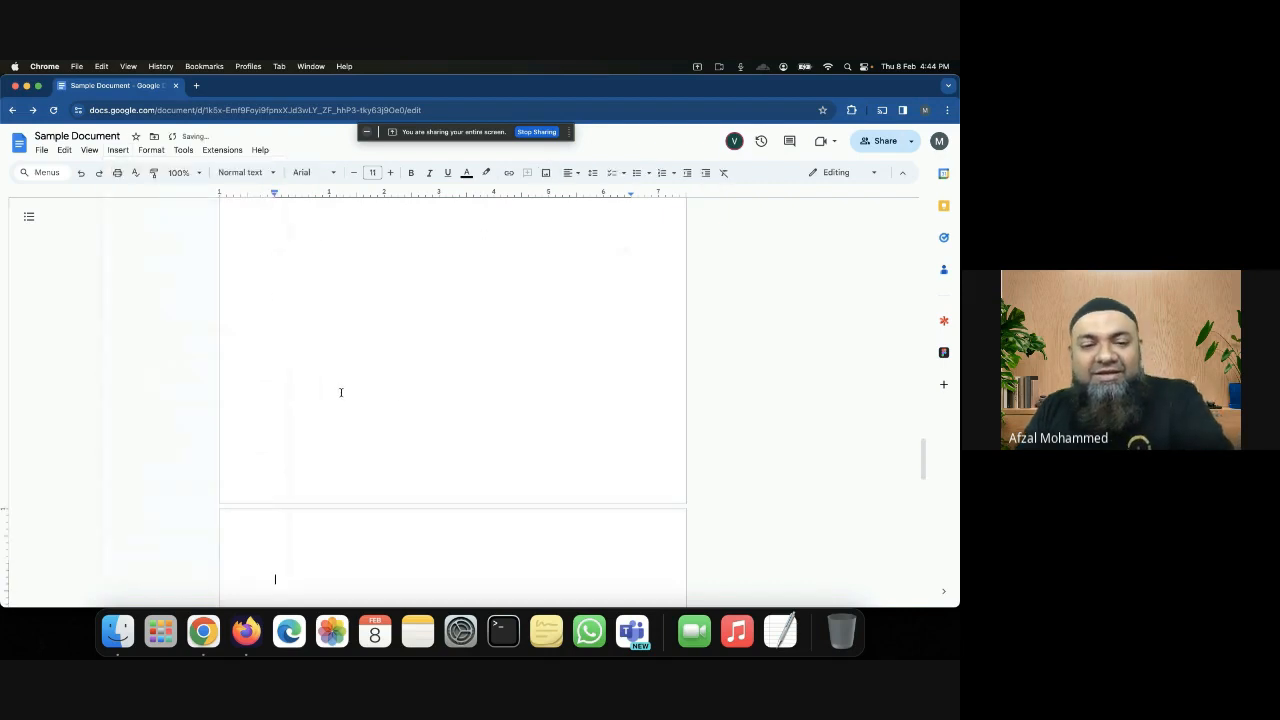
pyautogui.click(118, 150)
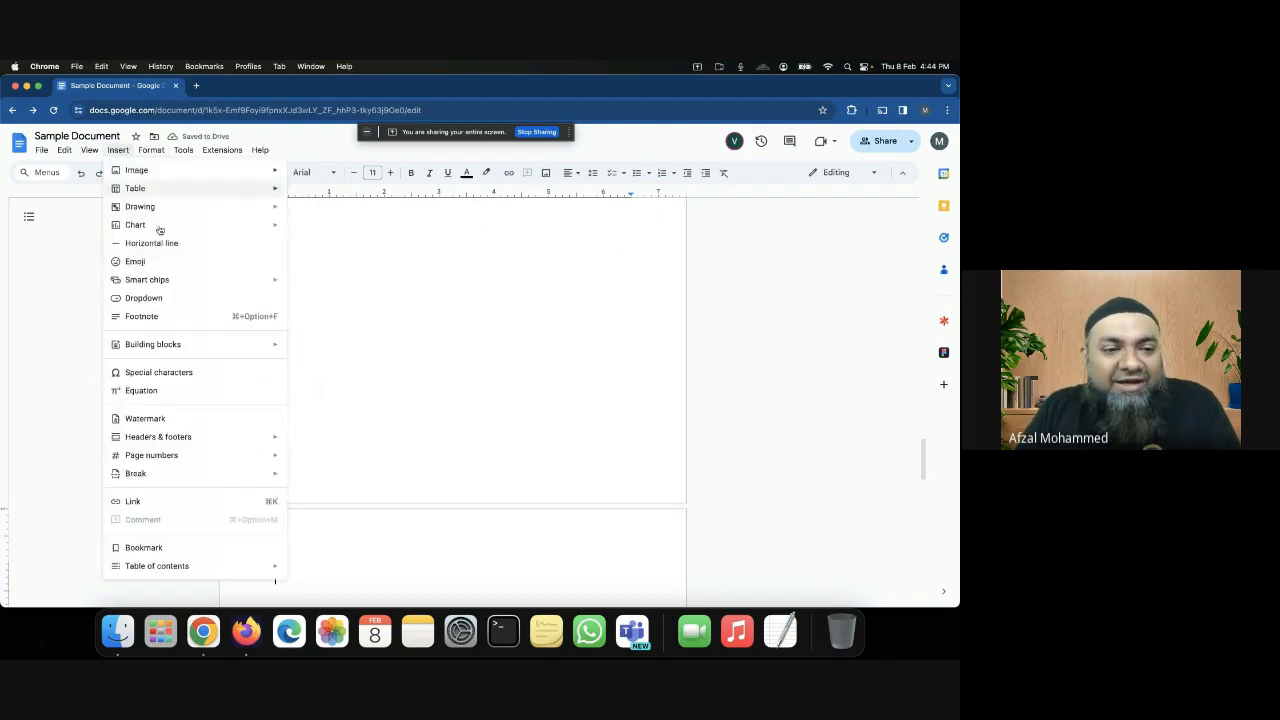
pyautogui.moveTo(194, 346)
pyautogui.moveTo(398, 403)
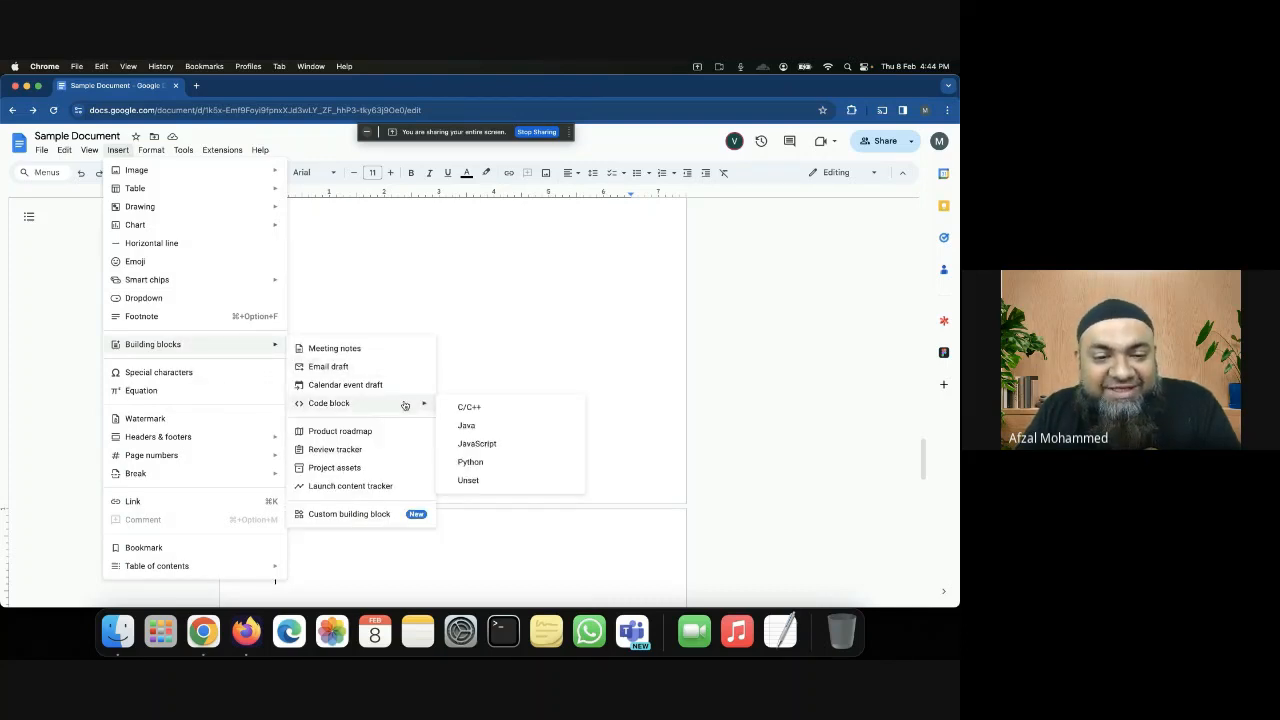
pyautogui.click(449, 337)
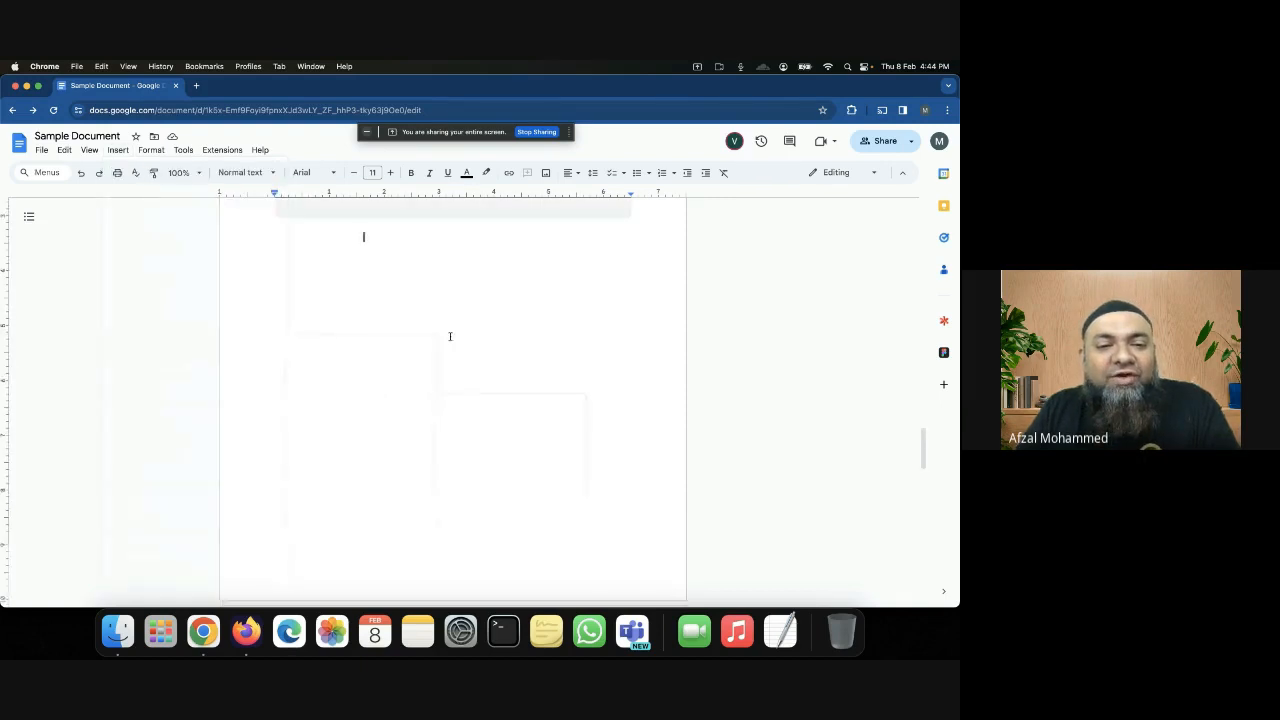
pyautogui.scroll(-10, 449, 338)
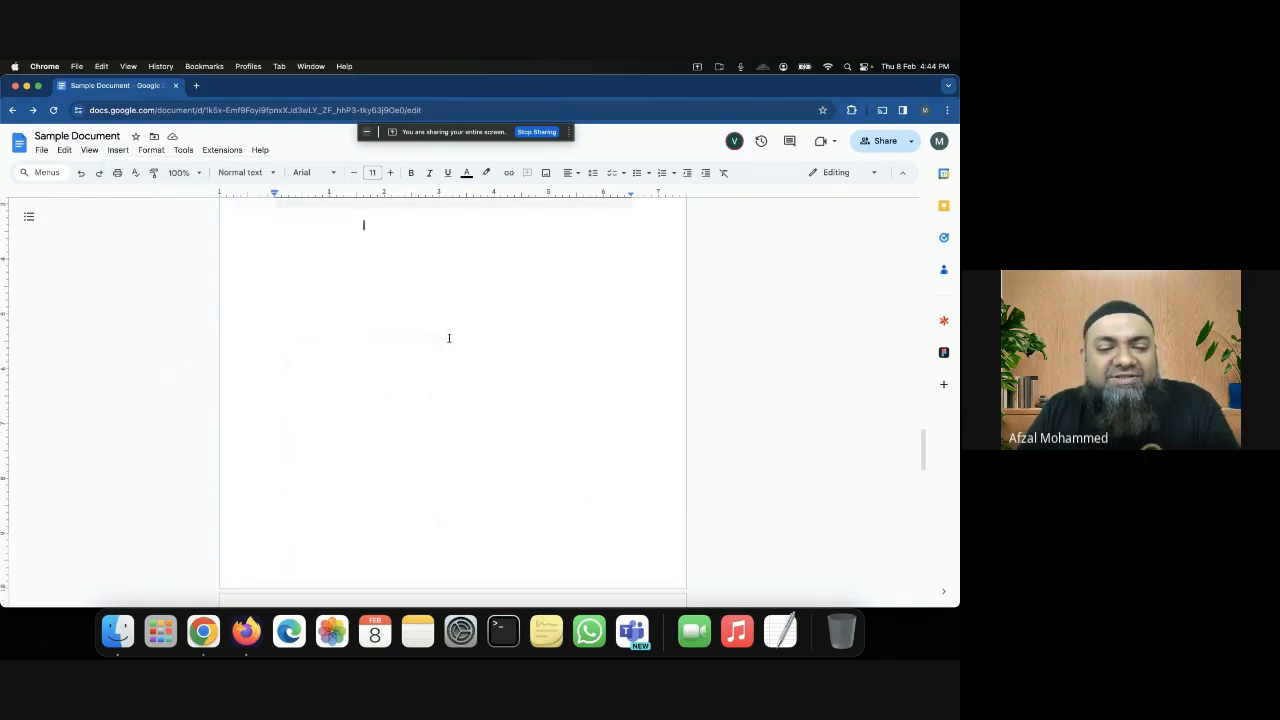
pyautogui.scroll(10, 449, 338)
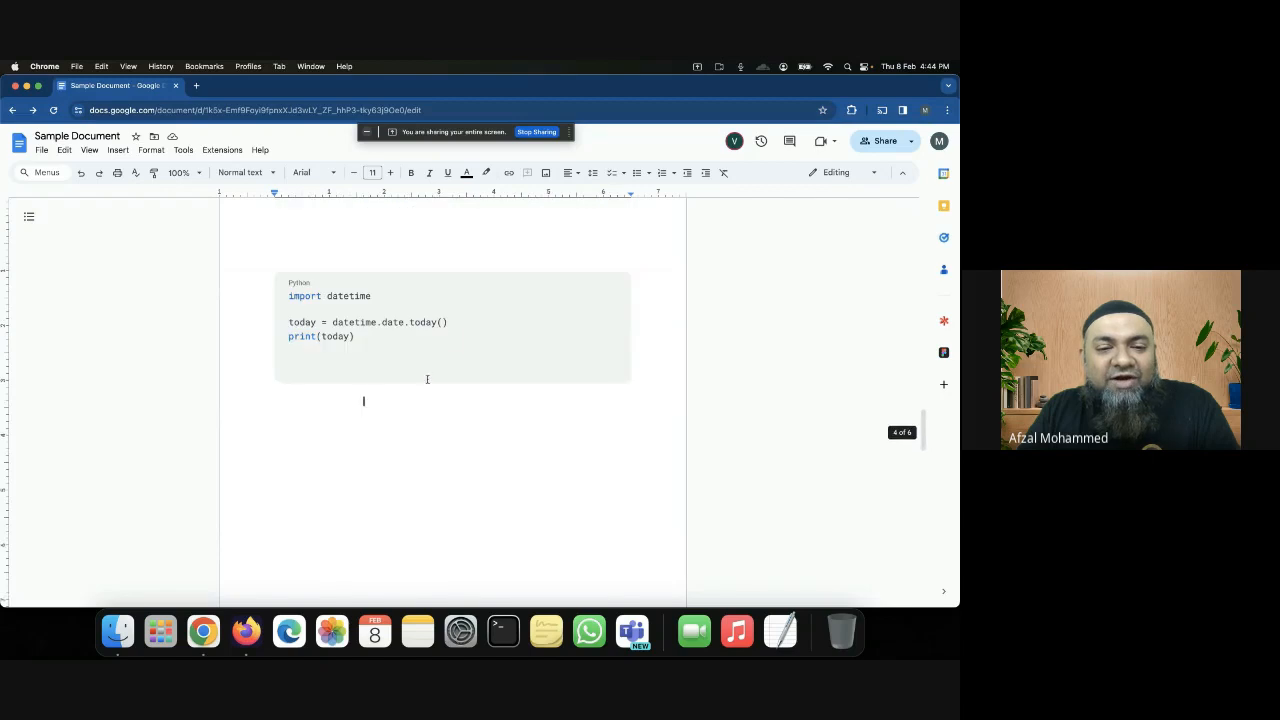
pyautogui.press('super+z')
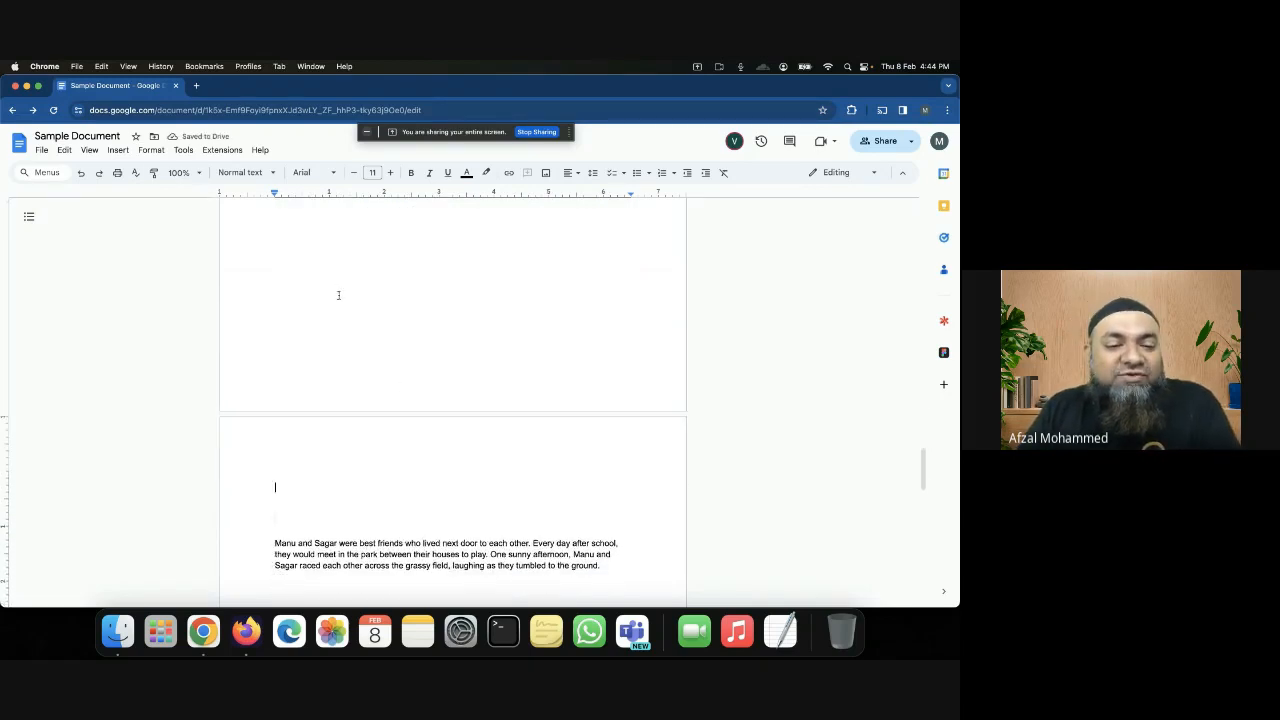
pyautogui.press('super+shift+z')
pyautogui.scroll(-3, 322, 320)
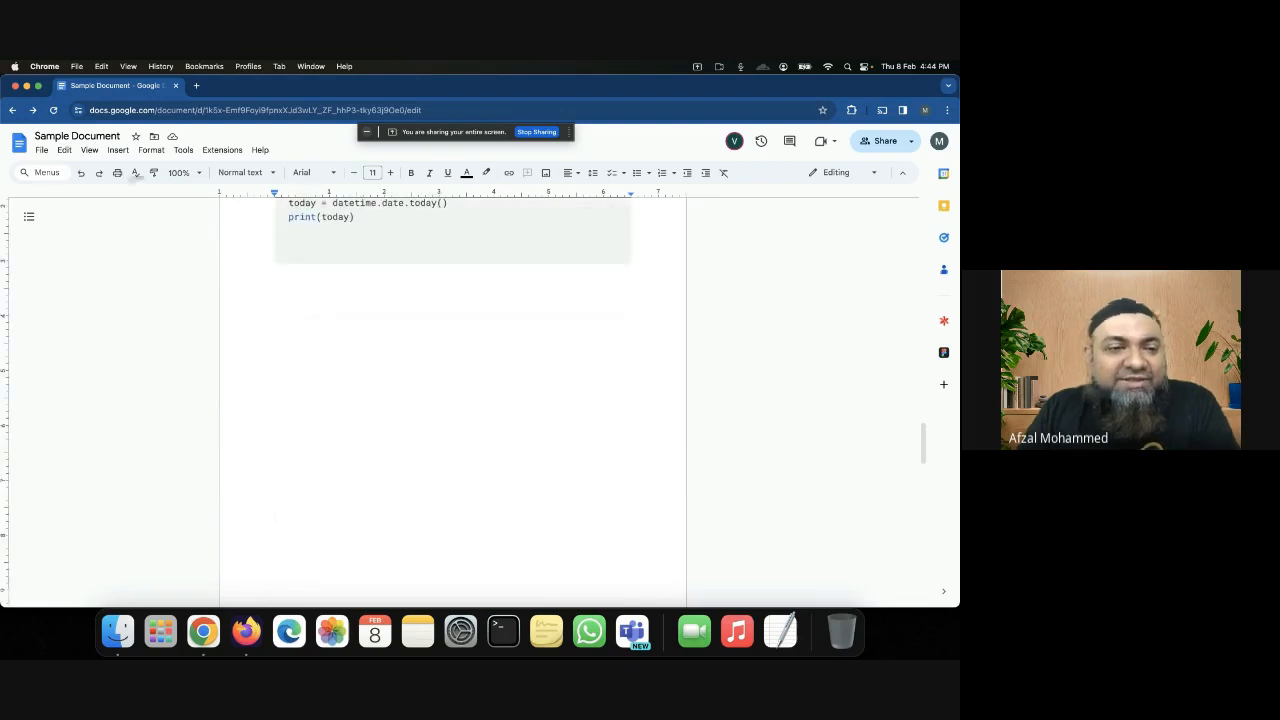
# Insert a product roadmap building block on a new line below the Python code block
pyautogui.press('Return')
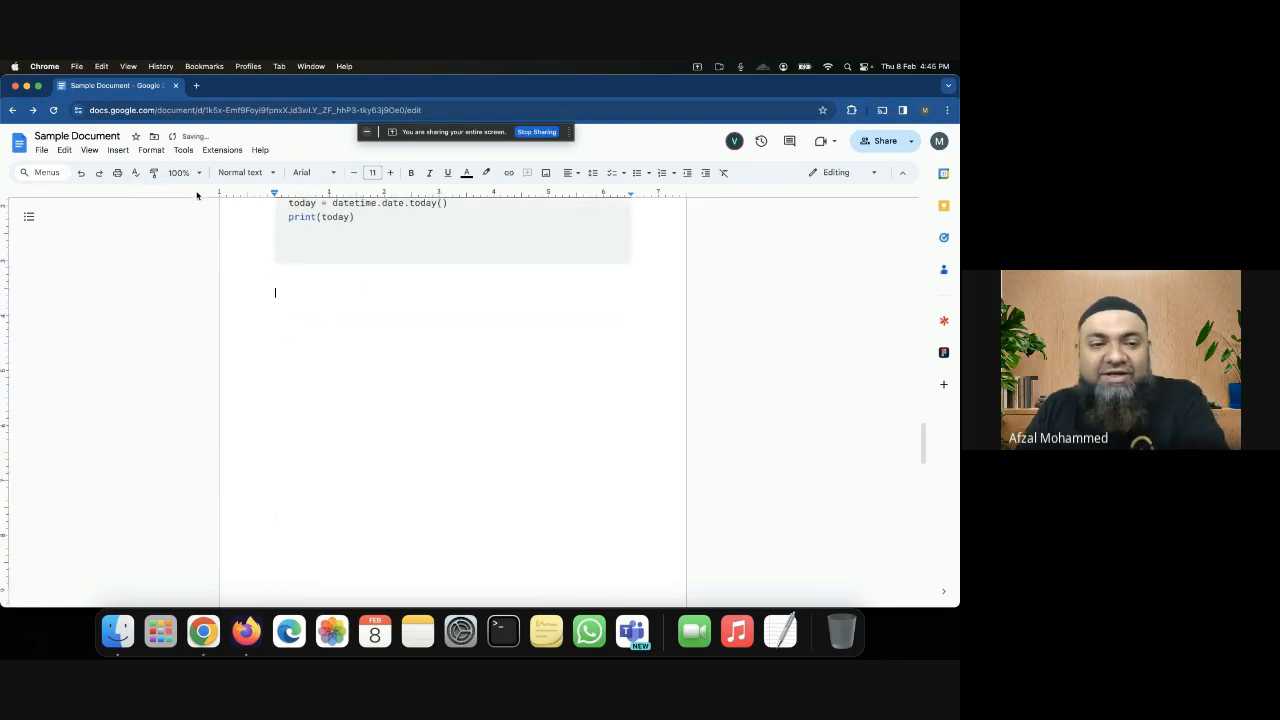
pyautogui.click(118, 150)
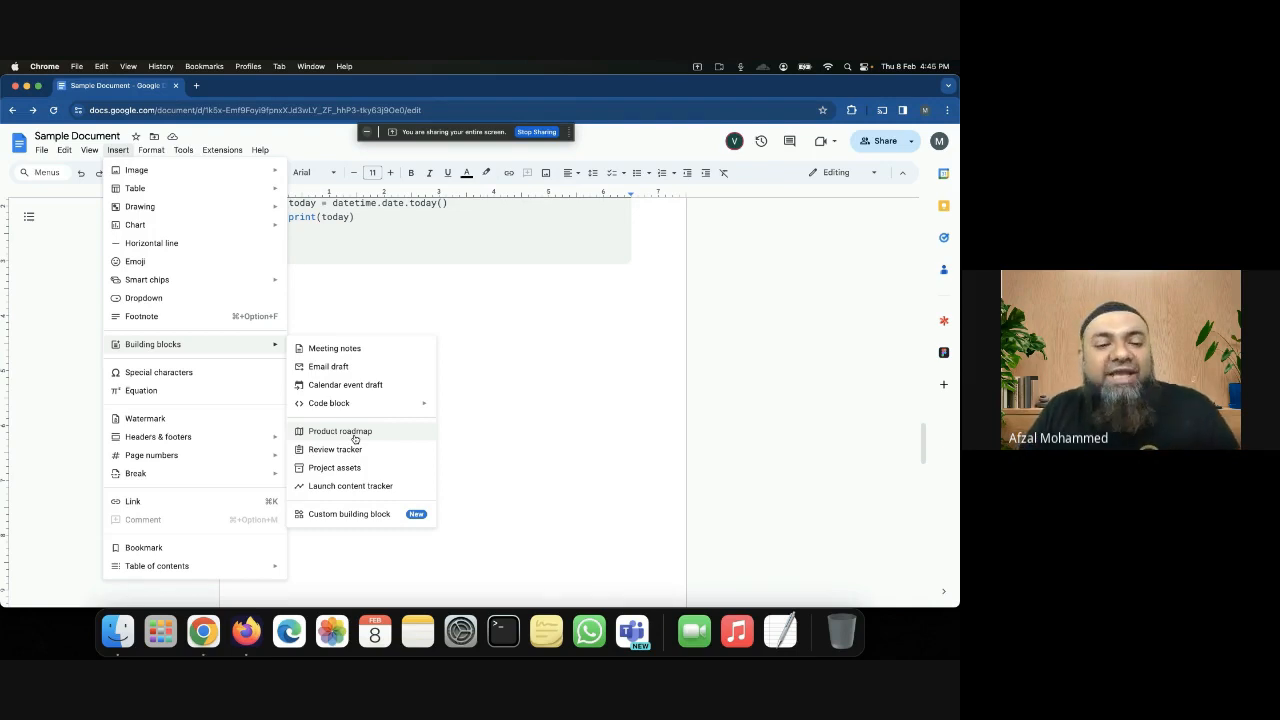
pyautogui.click(354, 438)
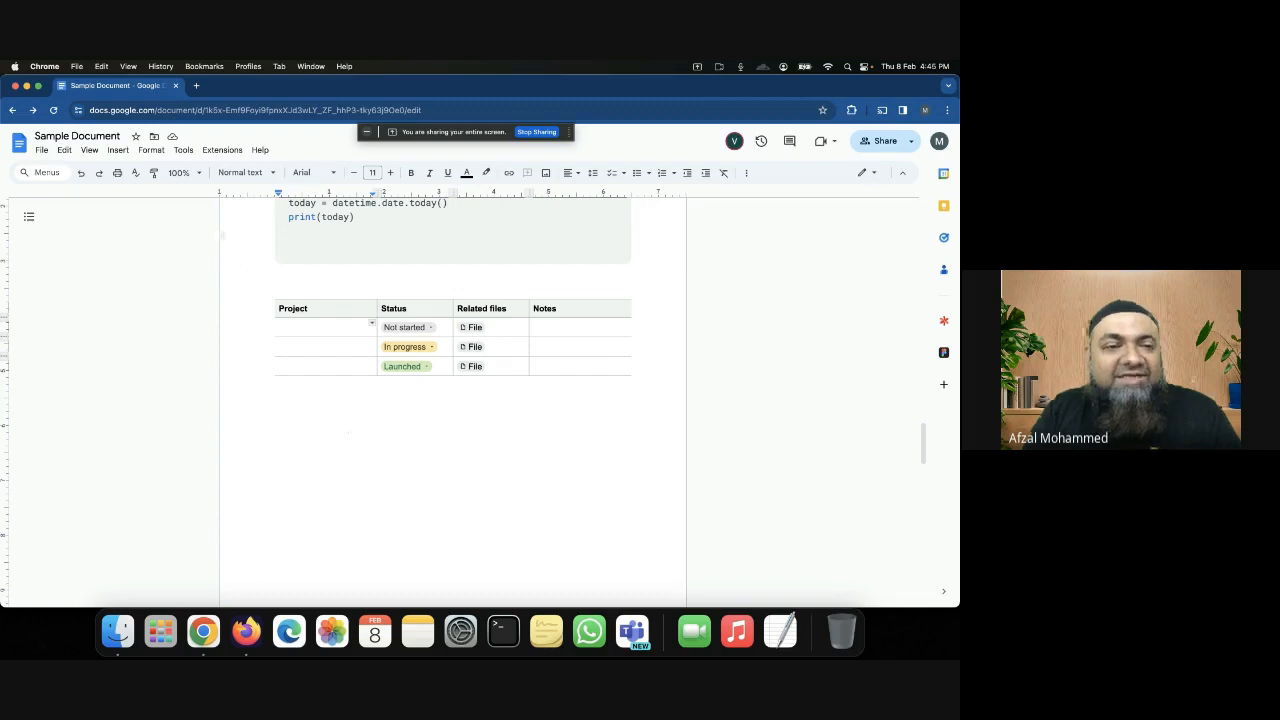
pyautogui.click(120, 150)
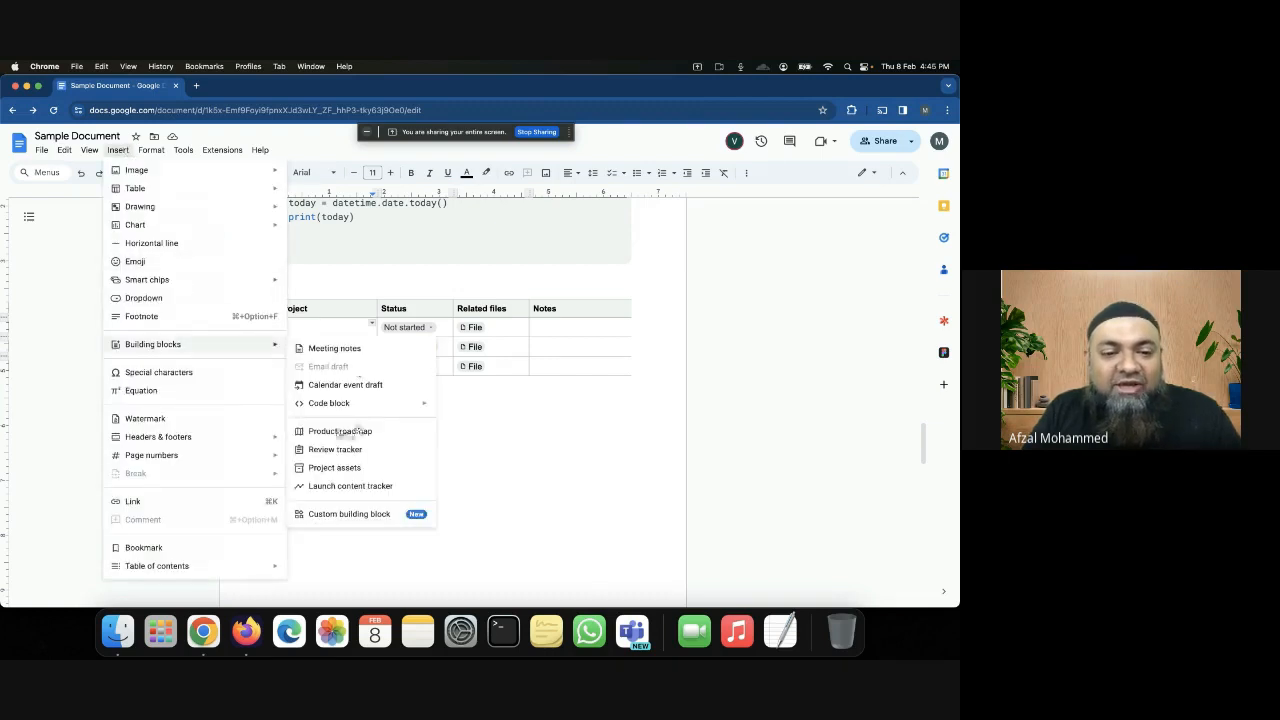
pyautogui.click(563, 417)
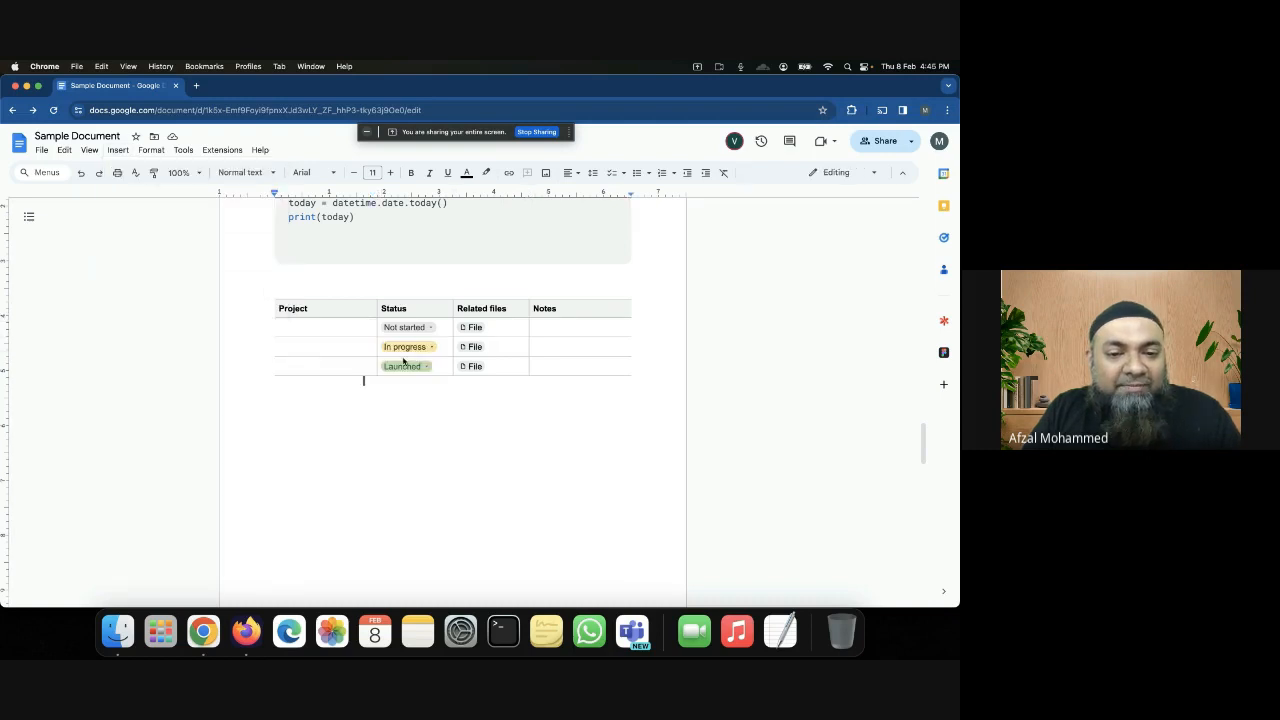
# Enter "Initial Draft Design" as the project name in the first row of the product roadmap table
pyautogui.click(324, 327)
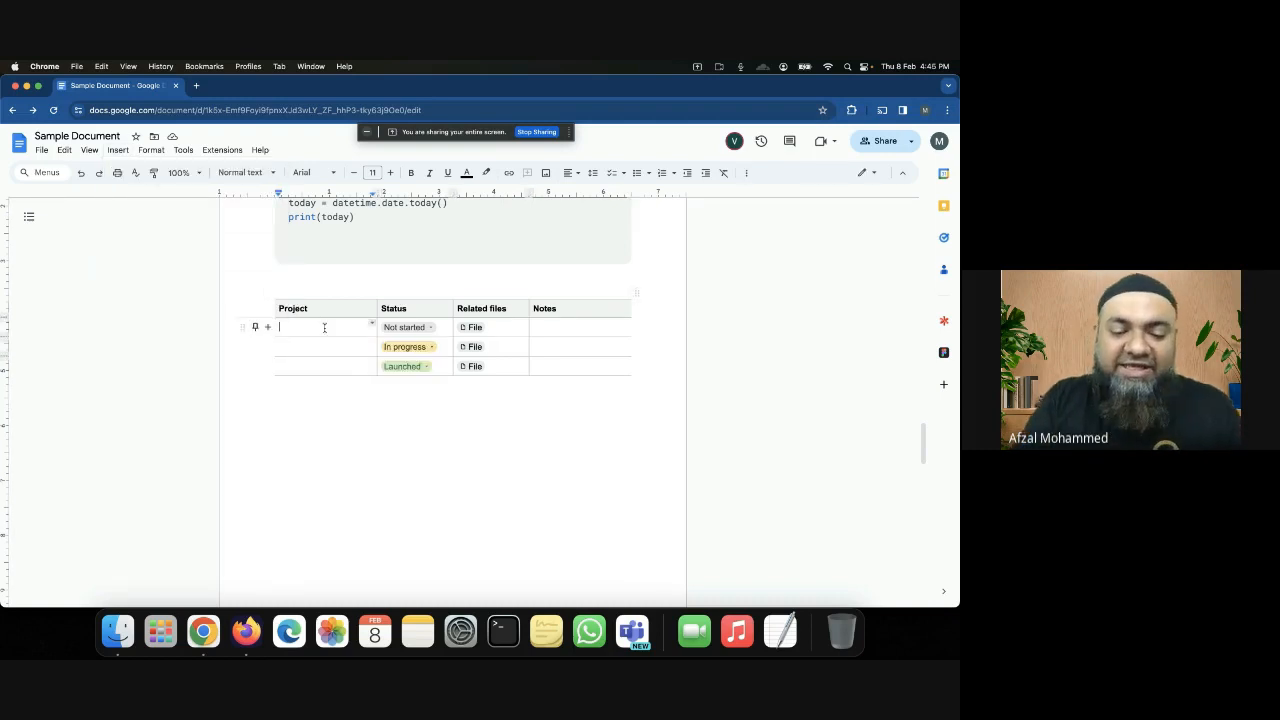
pyautogui.write('Init')
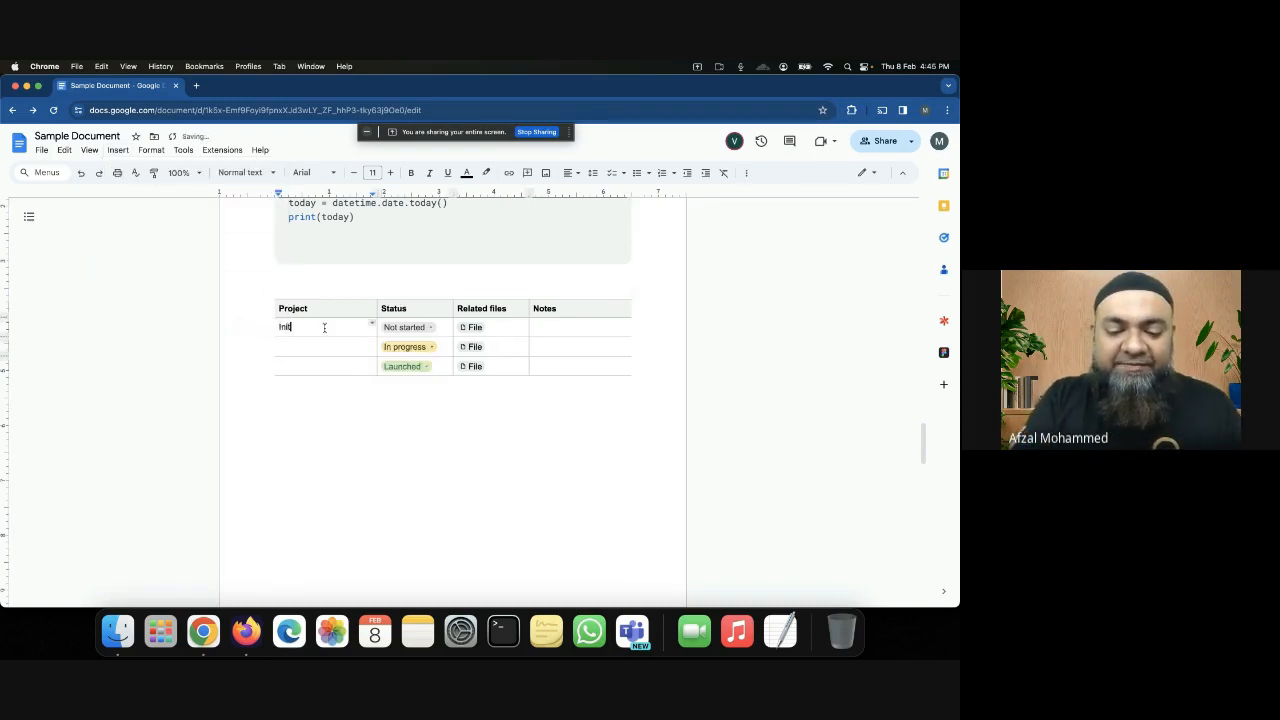
pyautogui.write('ial D')
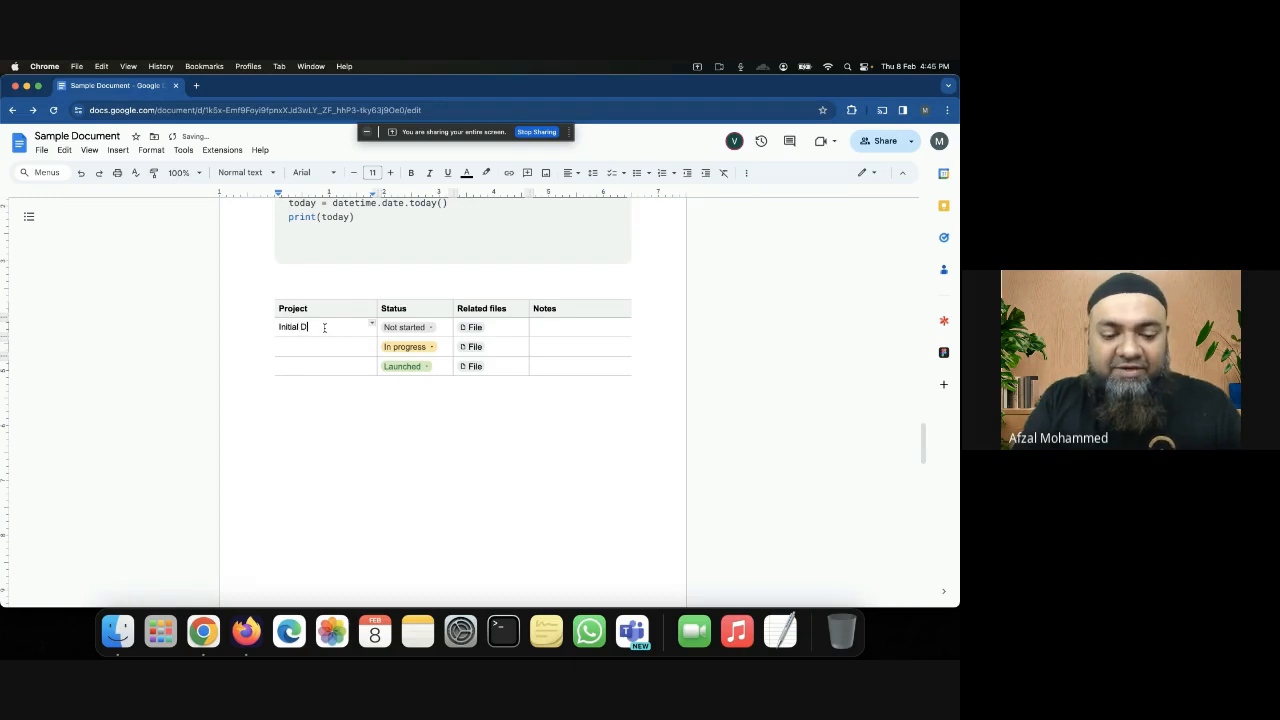
pyautogui.write('raft Desi')
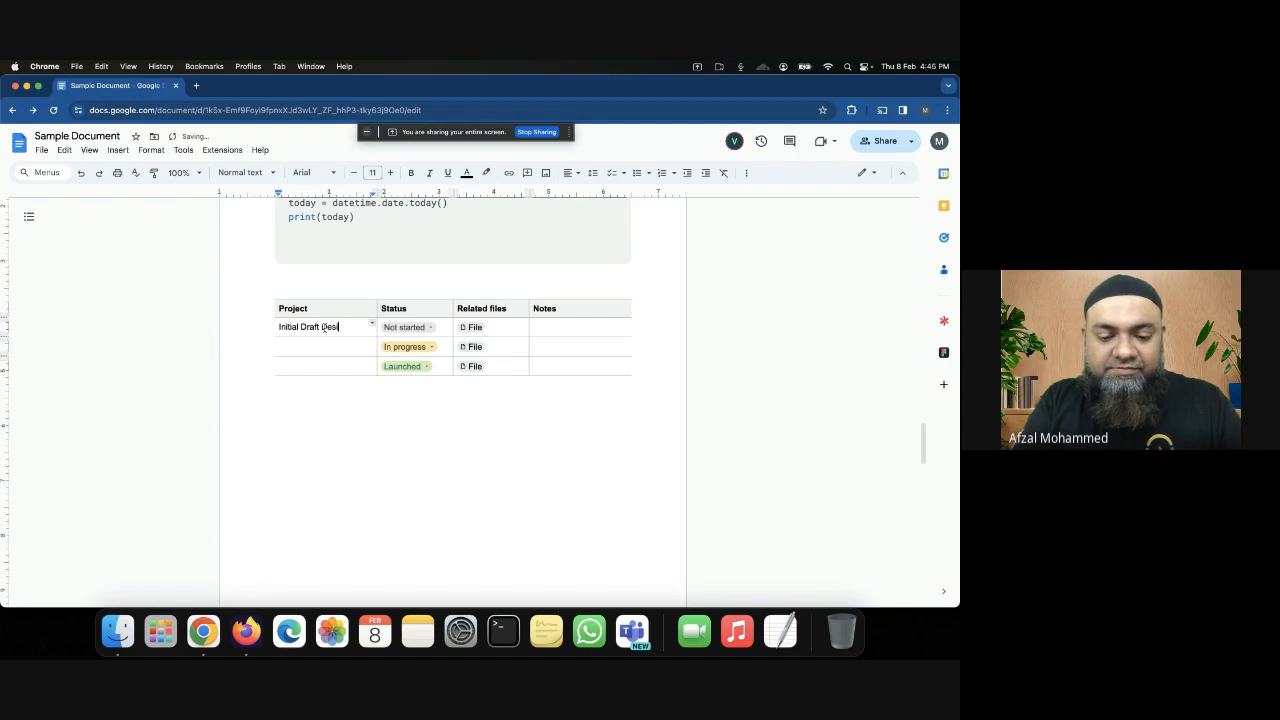
pyautogui.write('gn')
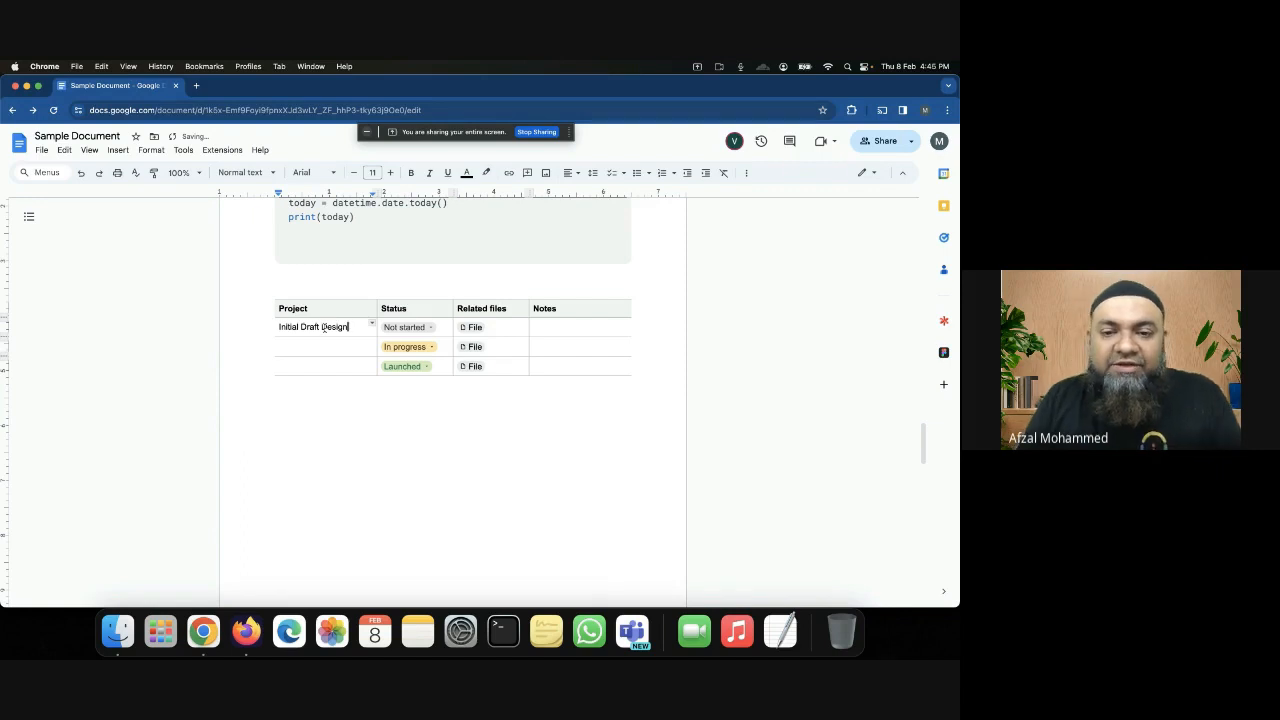
# Add a "Waiting for Approval" option to the Launch status dropdown and apply the change to all matching dropdowns
pyautogui.click(423, 329)
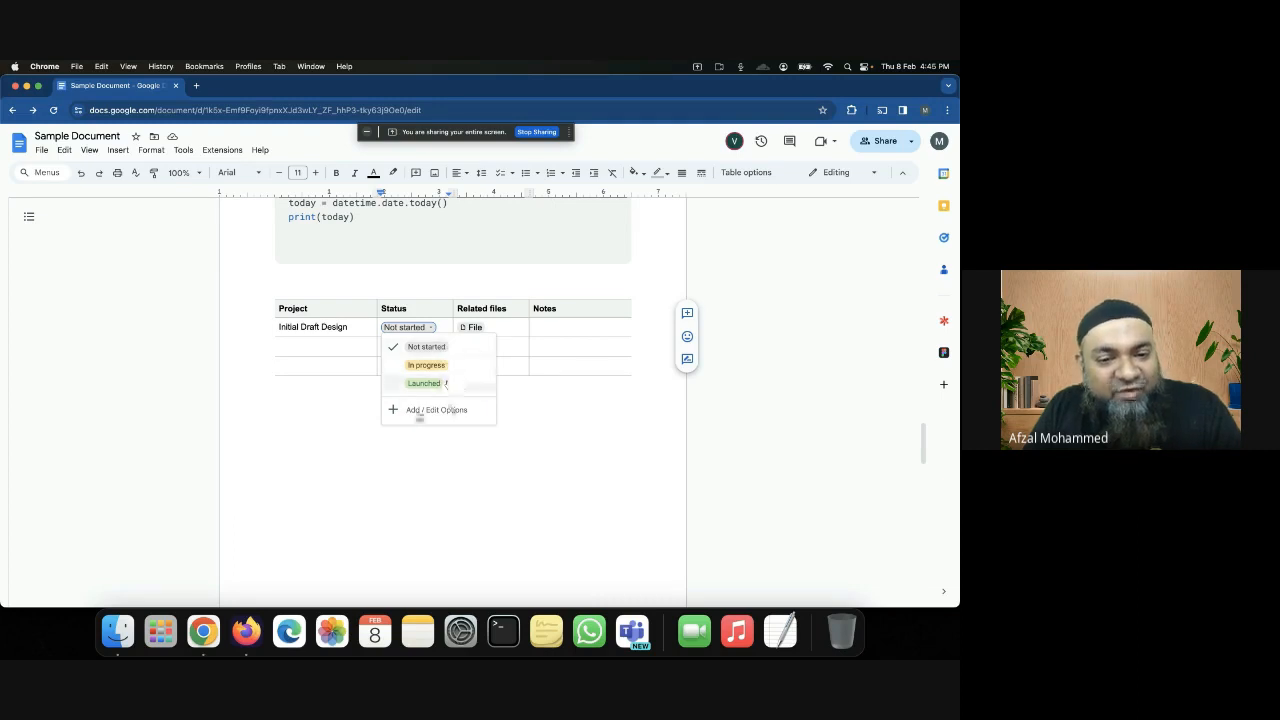
pyautogui.click(436, 411)
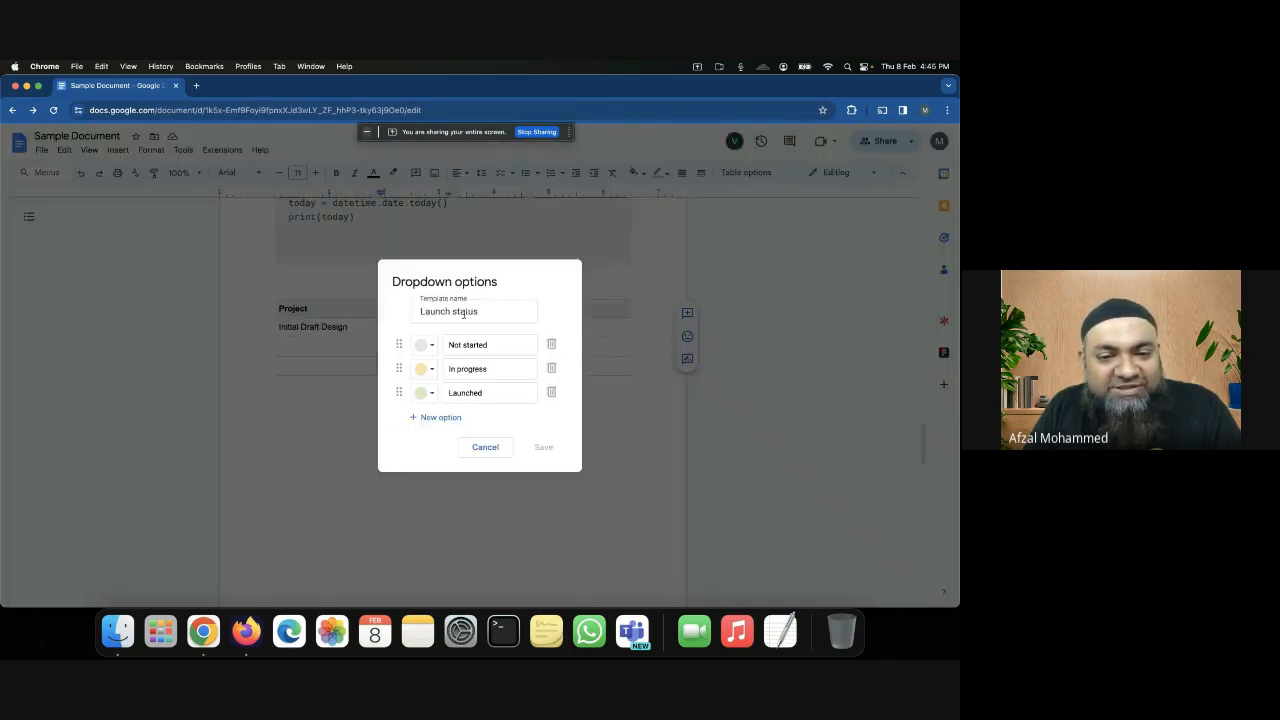
pyautogui.click(425, 421)
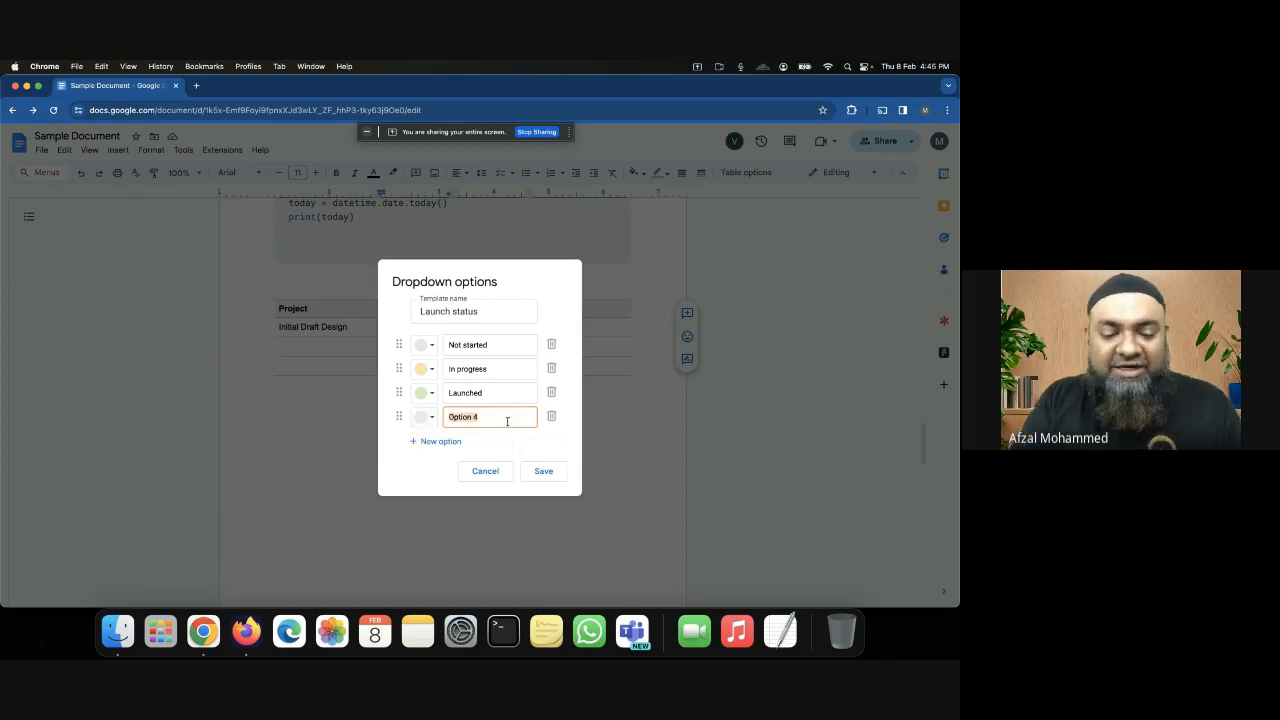
pyautogui.write('S')
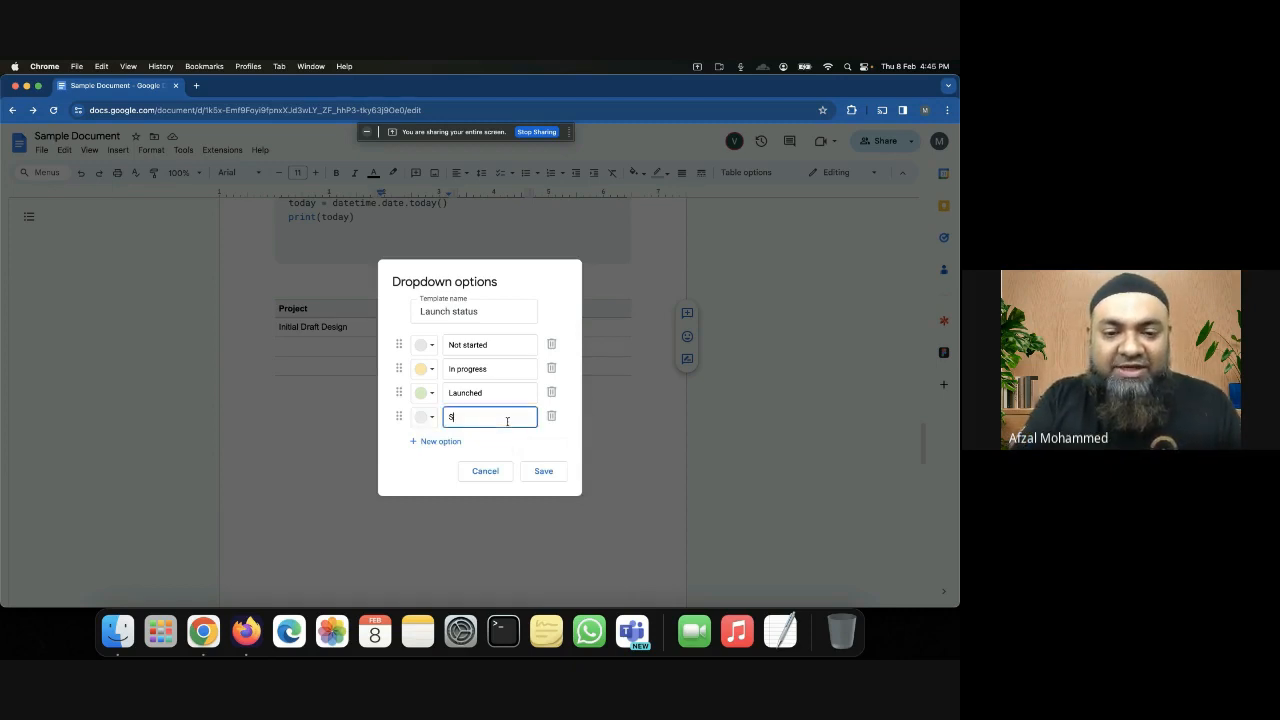
pyautogui.press('BackSpace')
pyautogui.write('Wait')
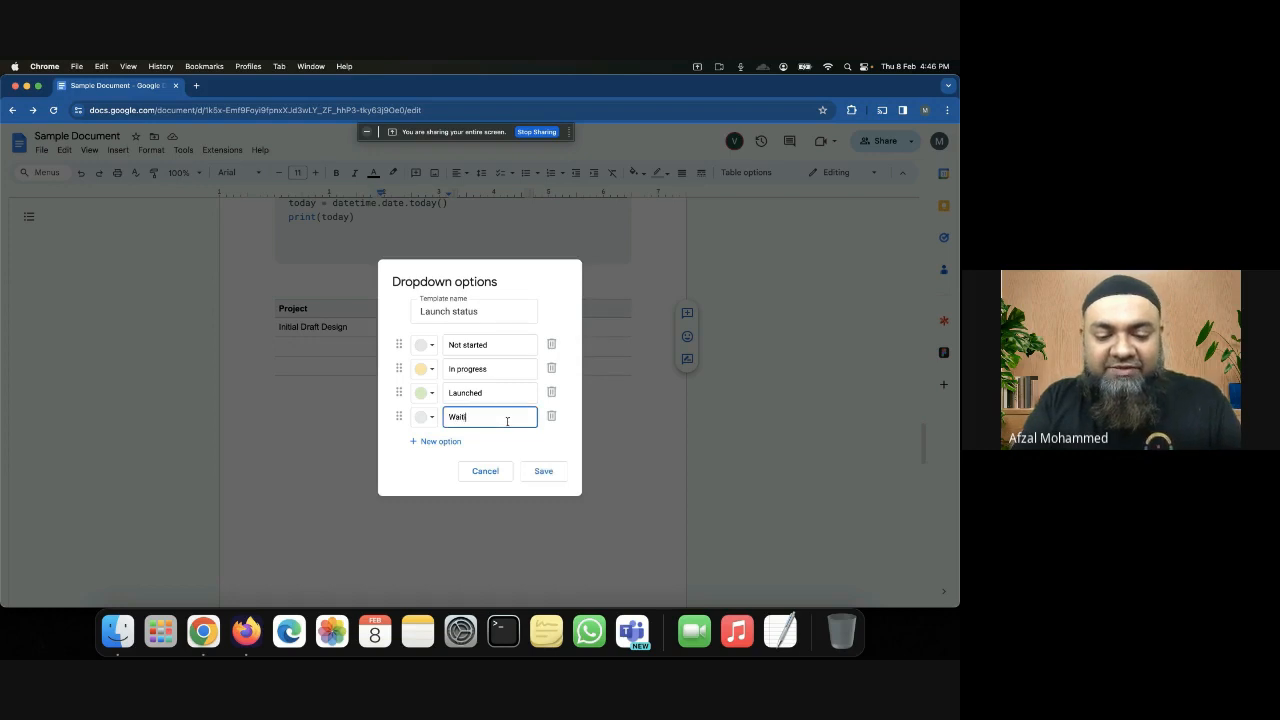
pyautogui.write('ing for Ap')
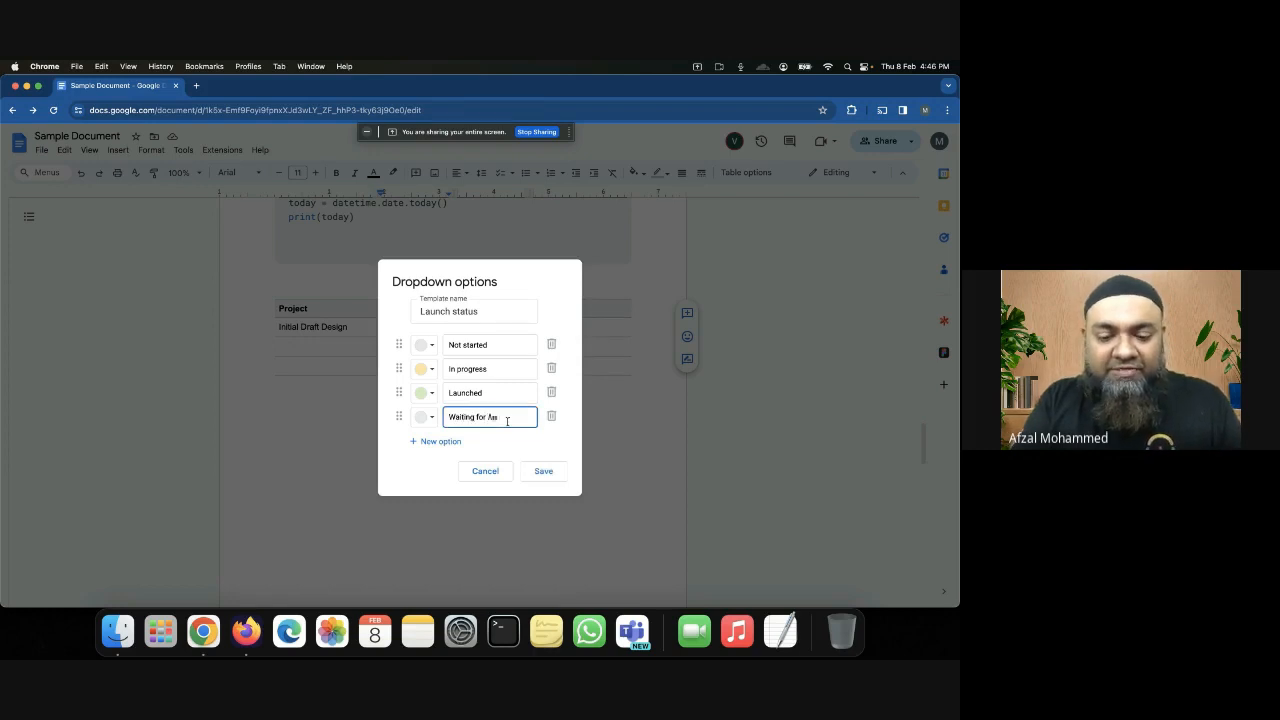
pyautogui.write('prova')
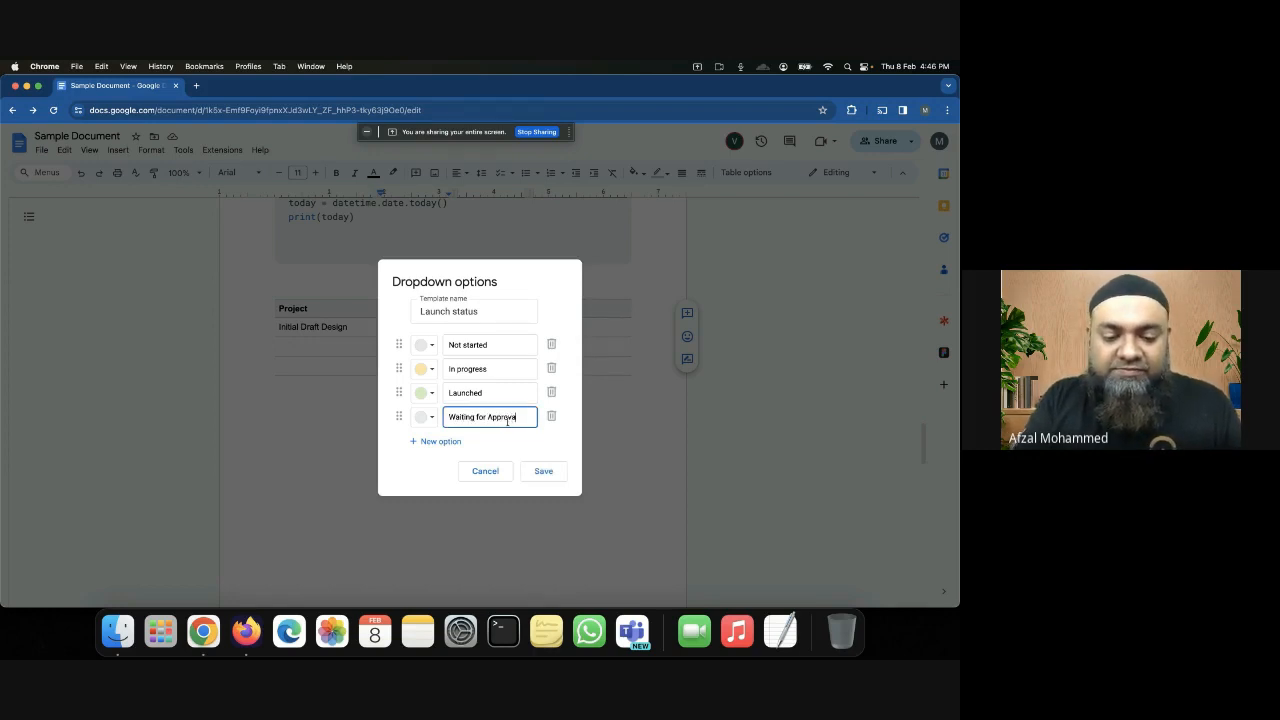
pyautogui.write('l')
pyautogui.click(553, 473)
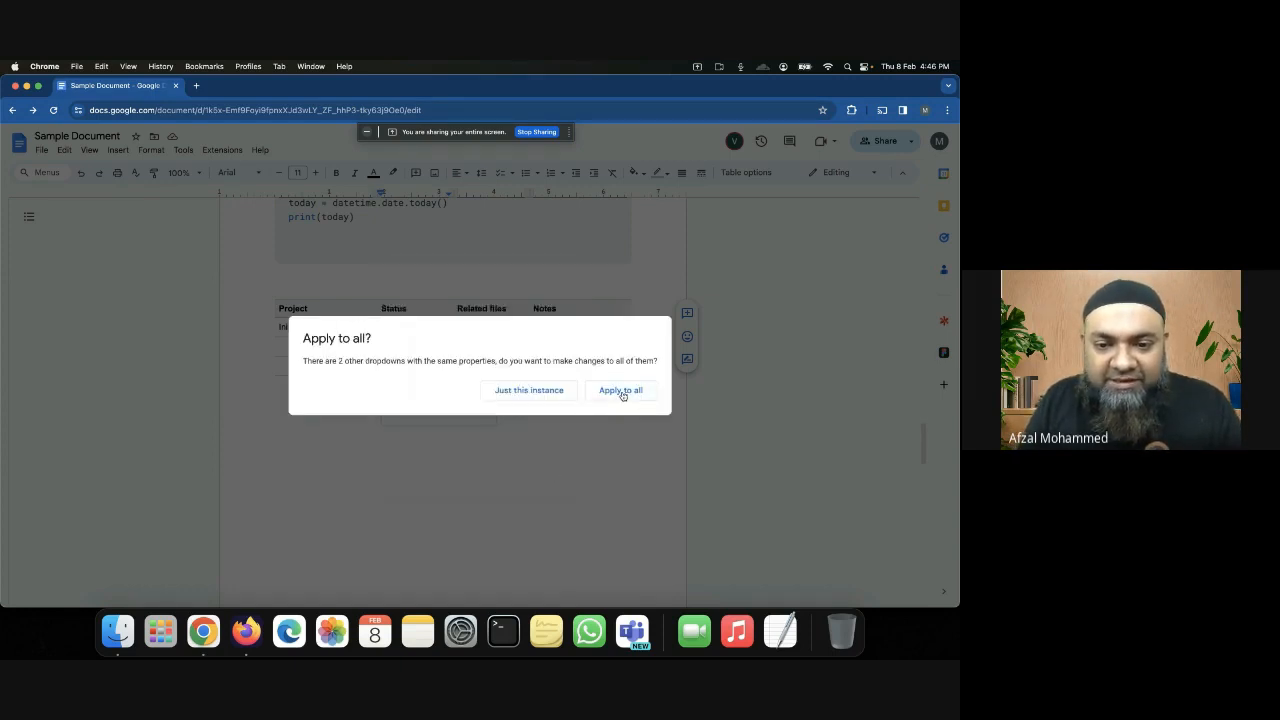
pyautogui.click(621, 390)
# Set the status of the Initial Draft Design row to Waiting for Approval
pyautogui.click(559, 445)
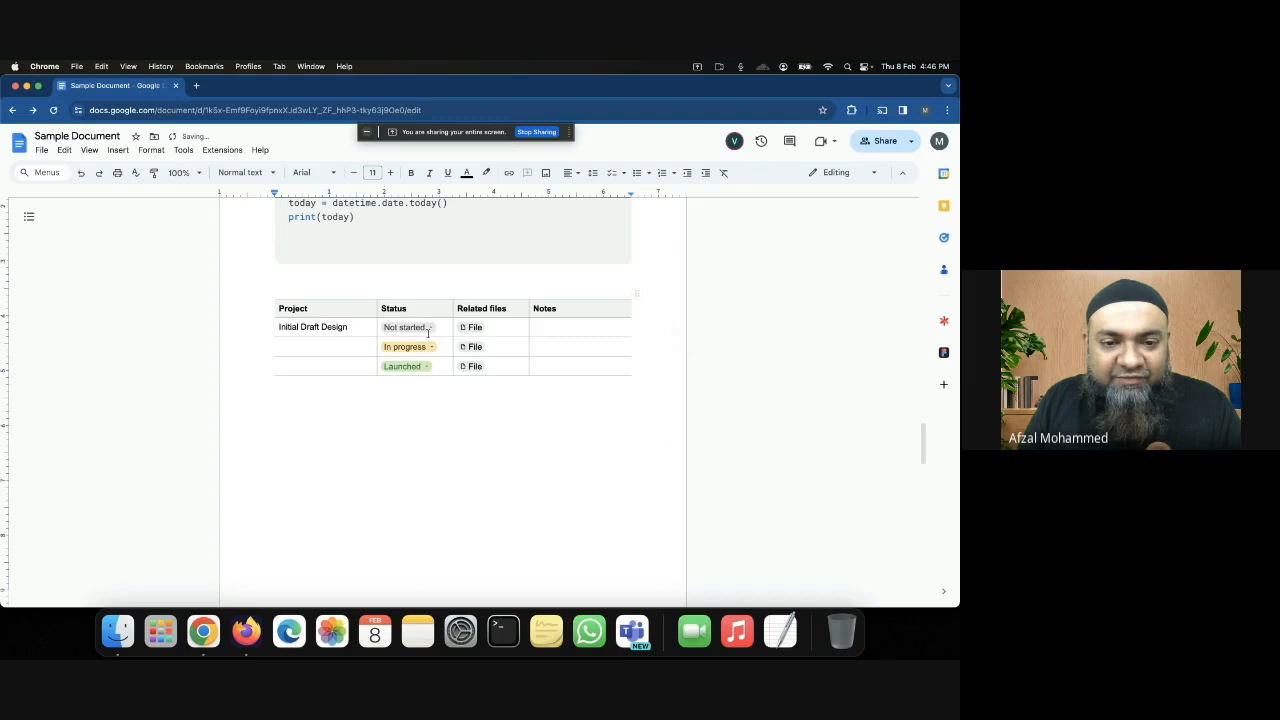
pyautogui.click(405, 327)
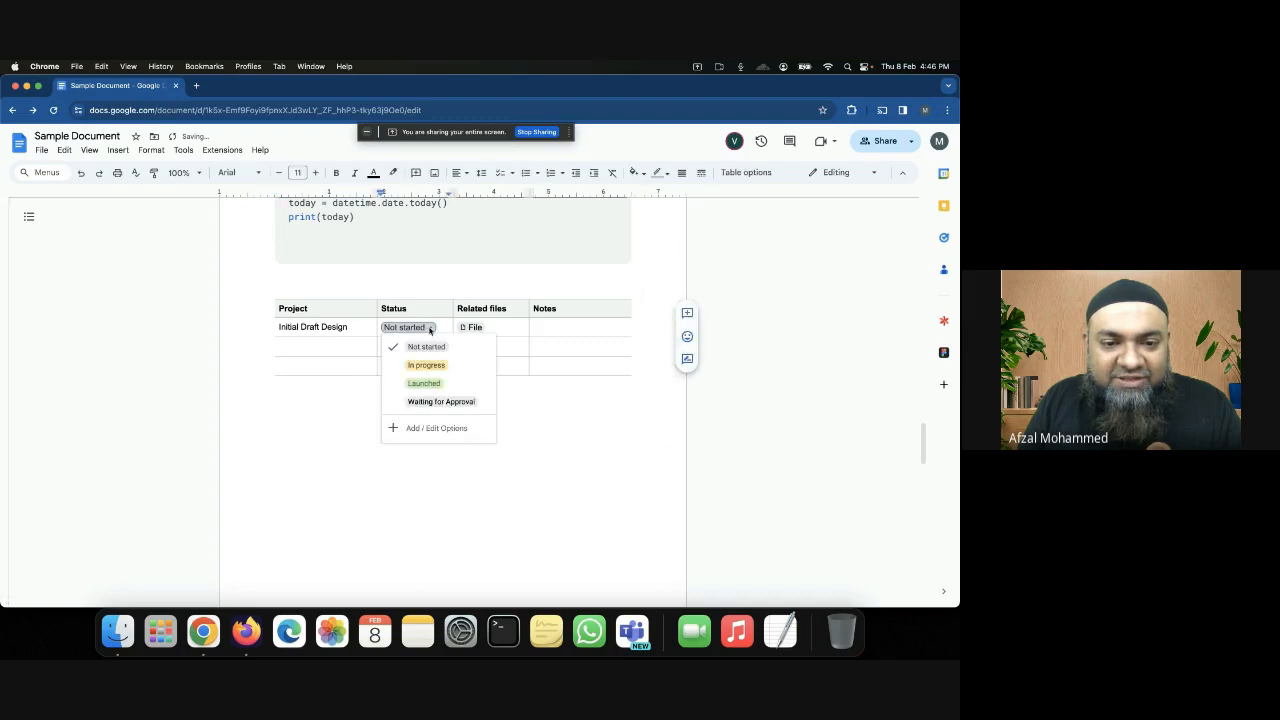
pyautogui.click(415, 402)
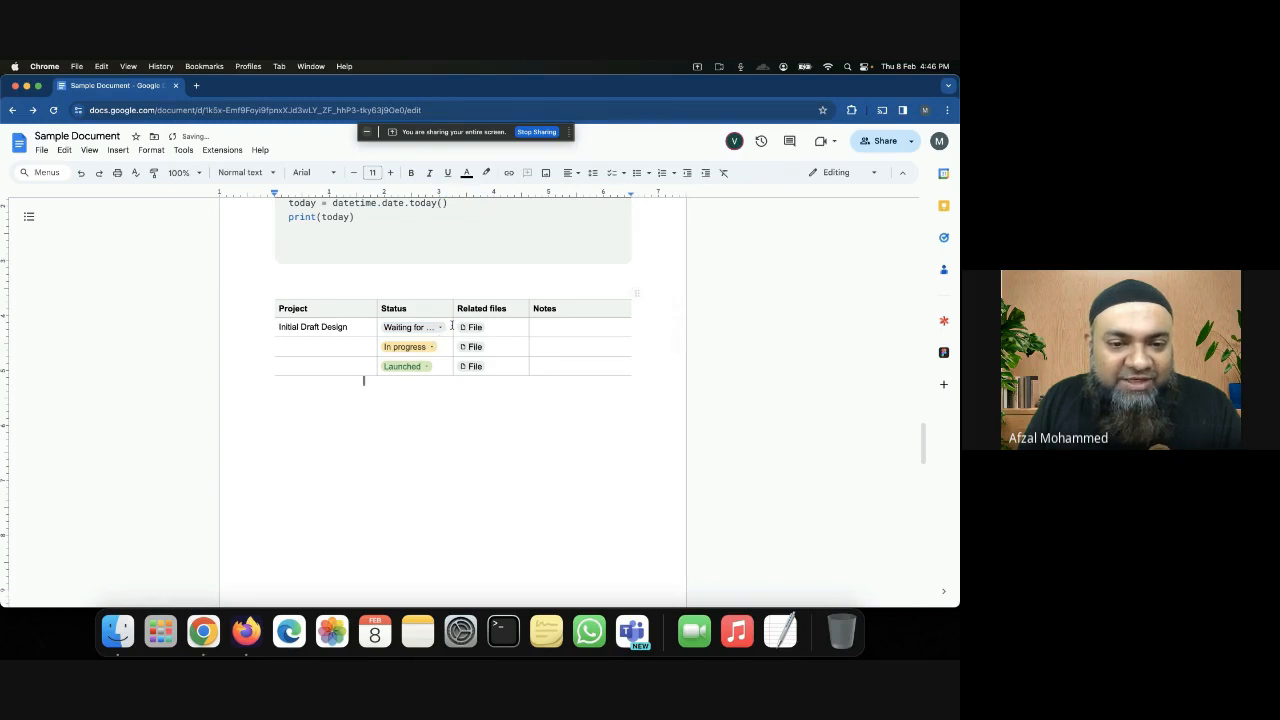
# Clear the text from the Notes column of the product roadmap table, including its header
pyautogui.moveTo(575, 364)
pyautogui.mouseDown()
pyautogui.moveTo(527, 311)
pyautogui.moveTo(560, 308)
pyautogui.moveTo(583, 360)
pyautogui.mouseUp()
pyautogui.click(561, 308)
pyautogui.press('Delete')
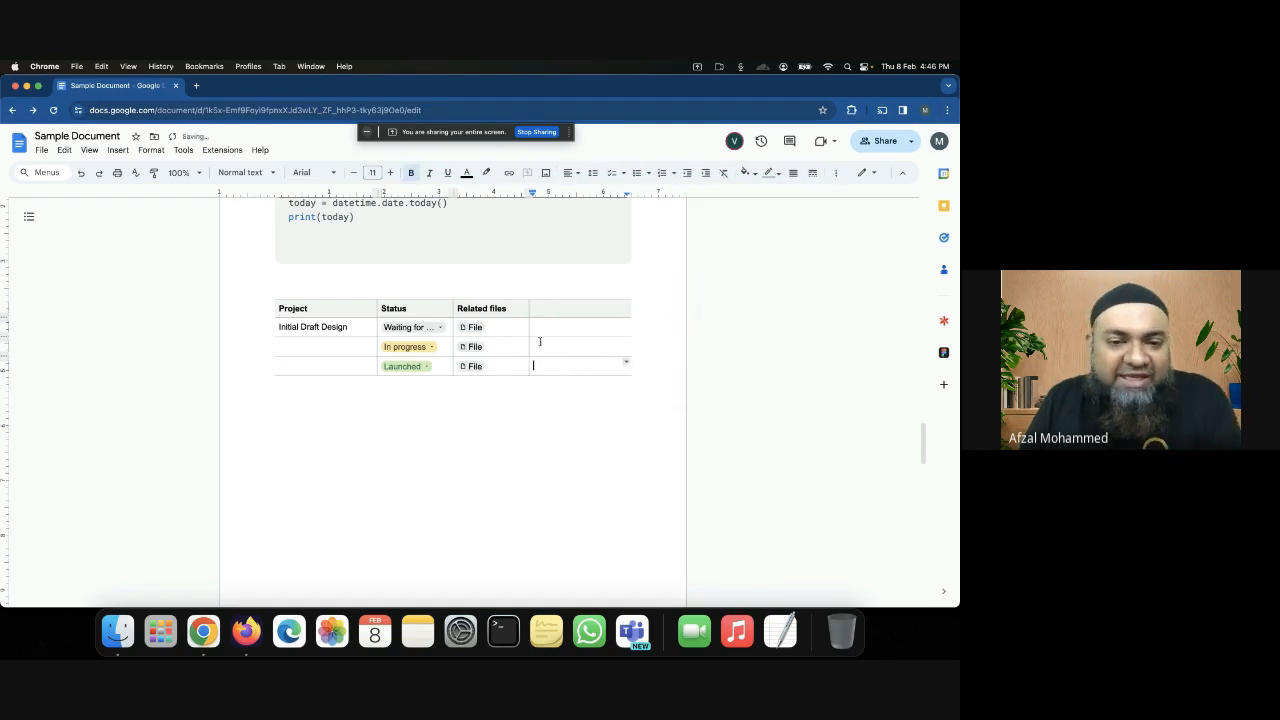
# Widen the Related files column and the Status column of the roadmap table so the full status label fits
pyautogui.moveTo(527, 332); pyautogui.dragTo(556, 330)
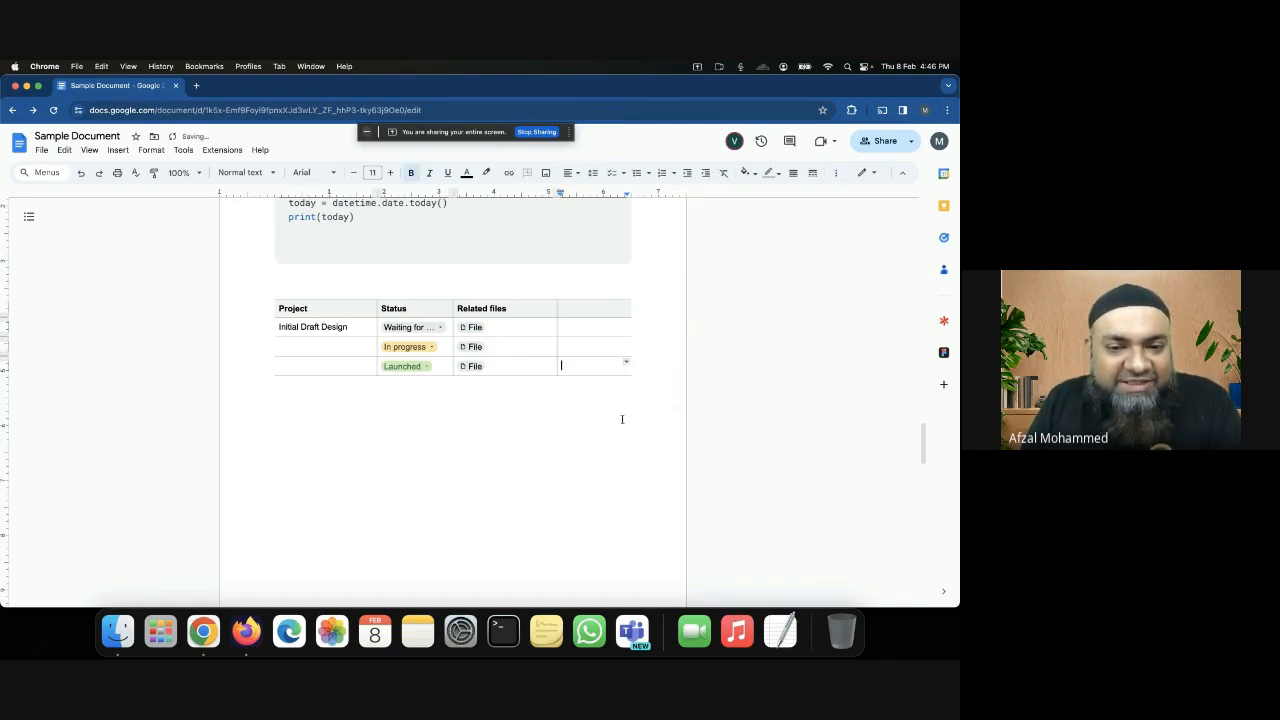
pyautogui.click(363, 380)
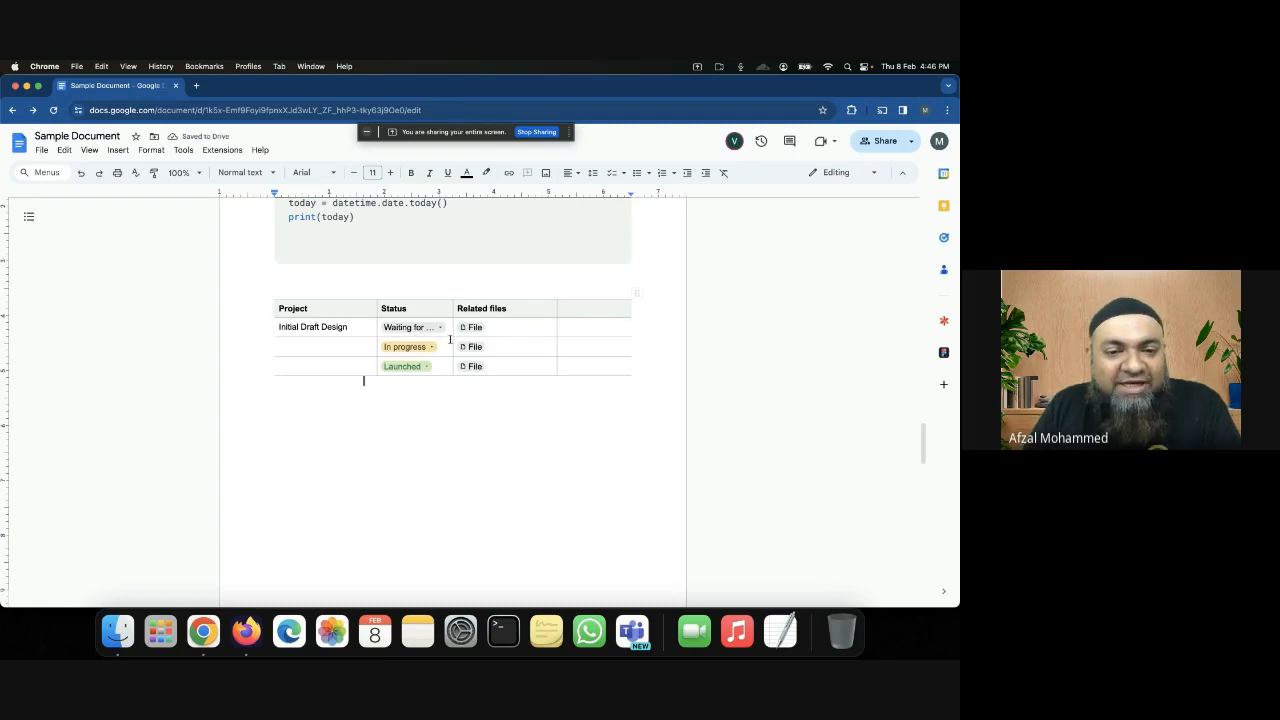
pyautogui.moveTo(451, 343); pyautogui.dragTo(494, 343)
pyautogui.click(346, 425)
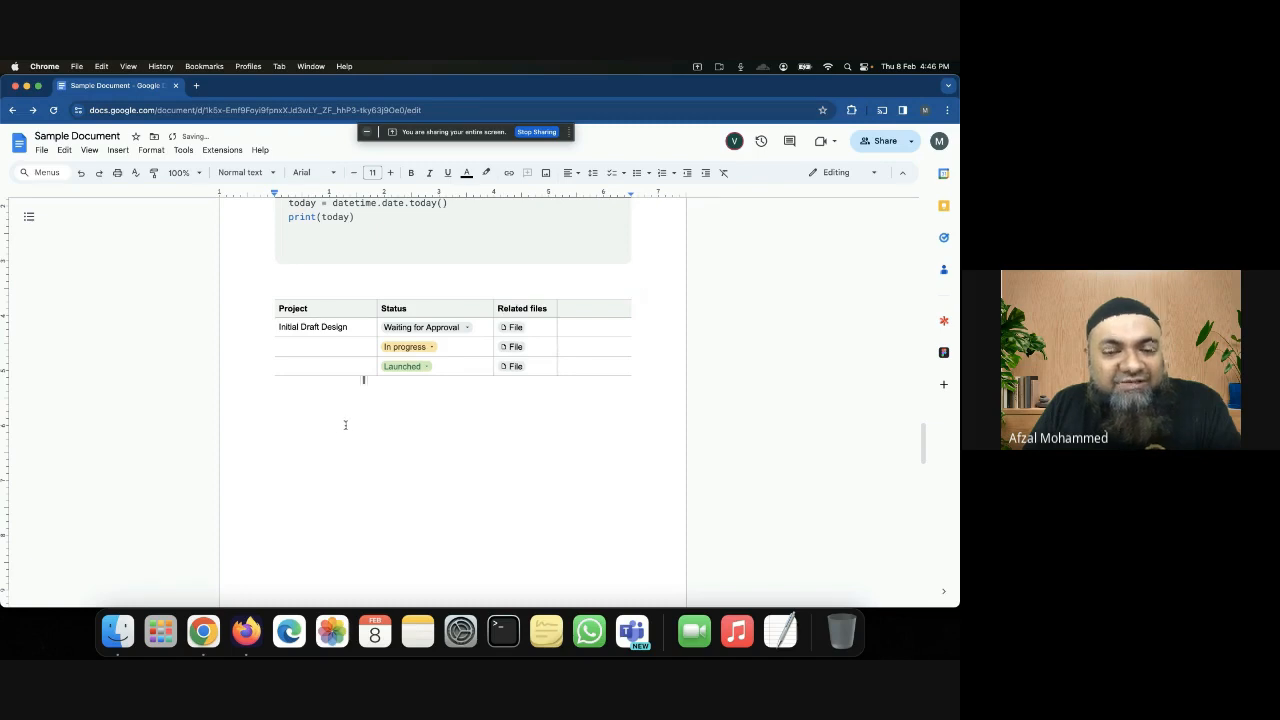
# Add a page break below the roadmap table and insert a review tracker building block on the new page
pyautogui.press('super+Return')
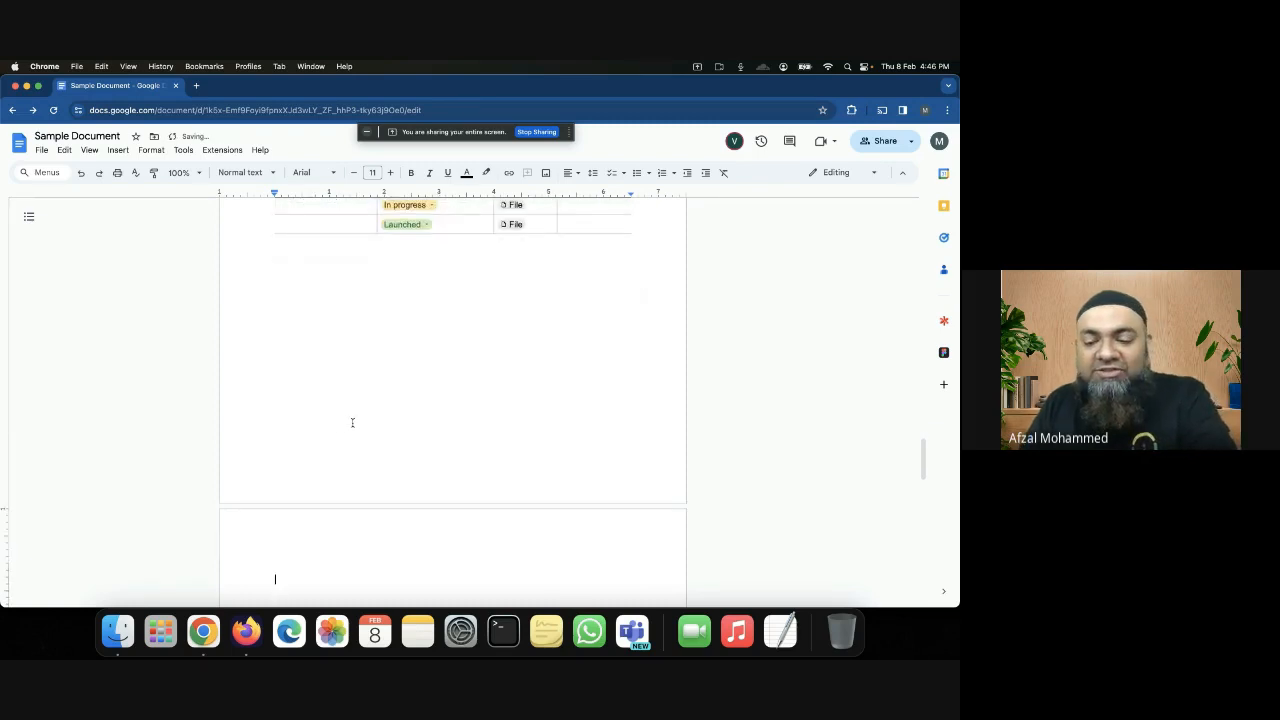
pyautogui.click(118, 150)
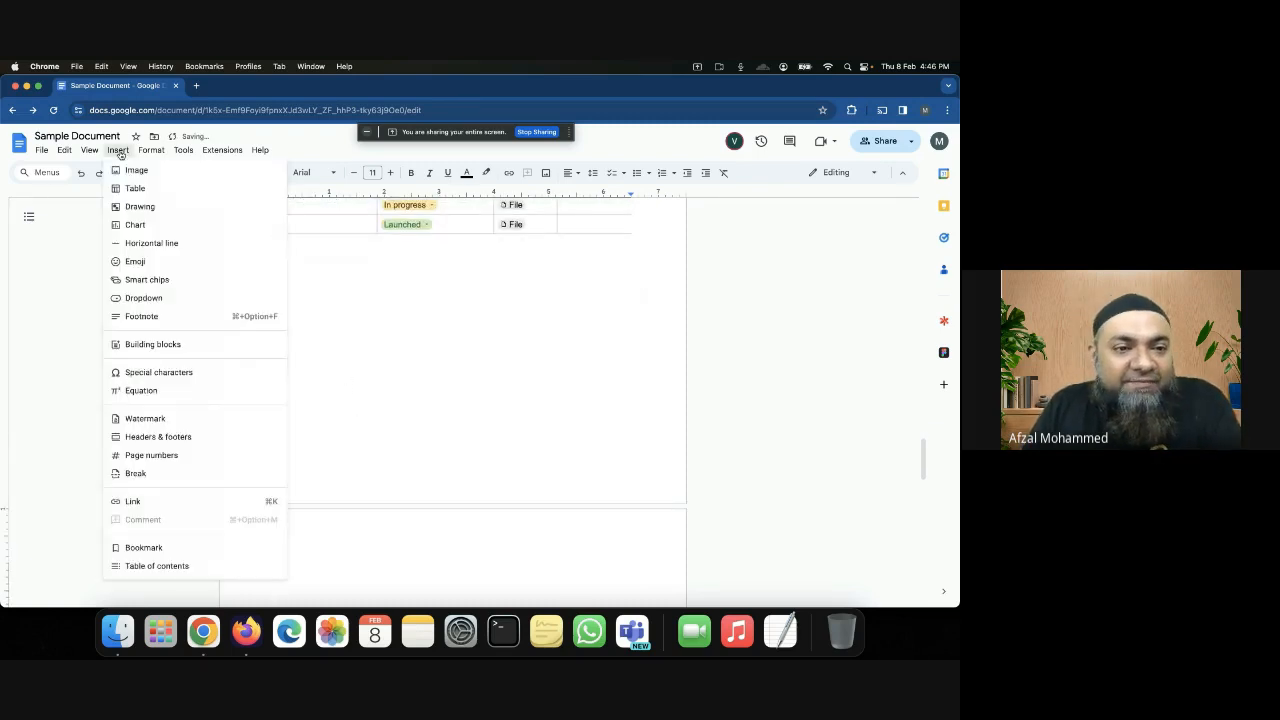
pyautogui.moveTo(165, 344)
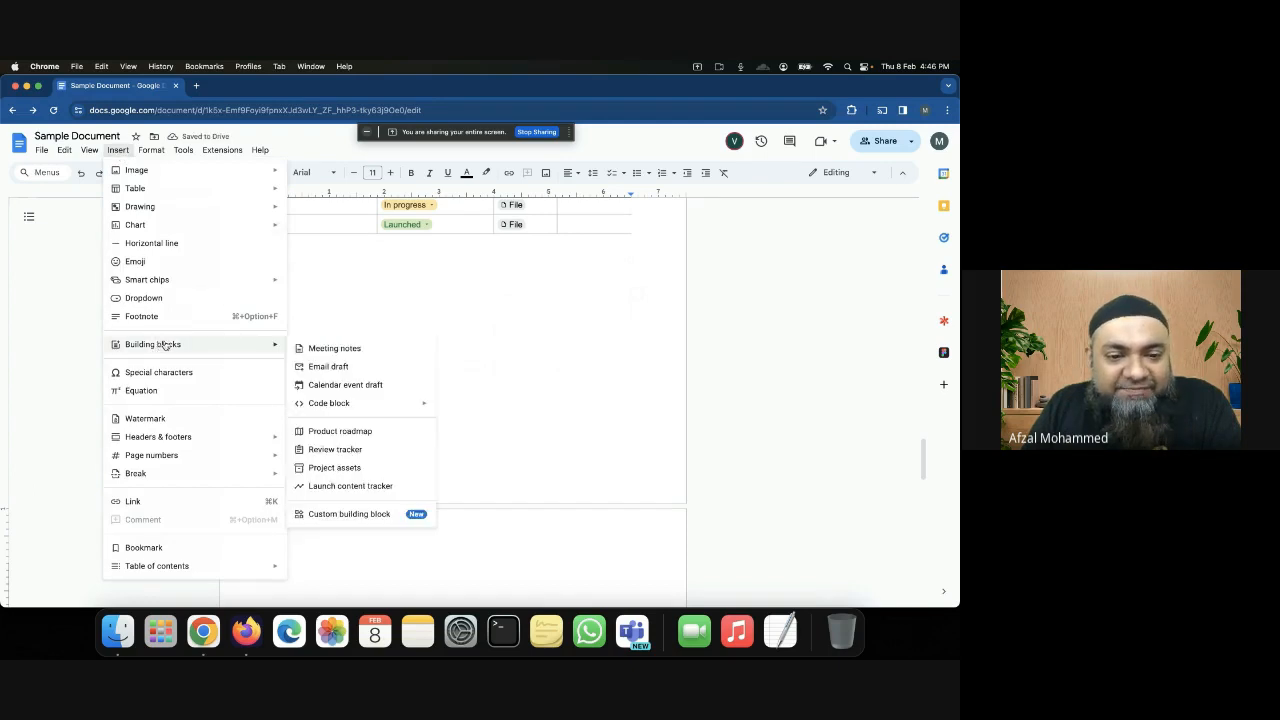
pyautogui.click(366, 450)
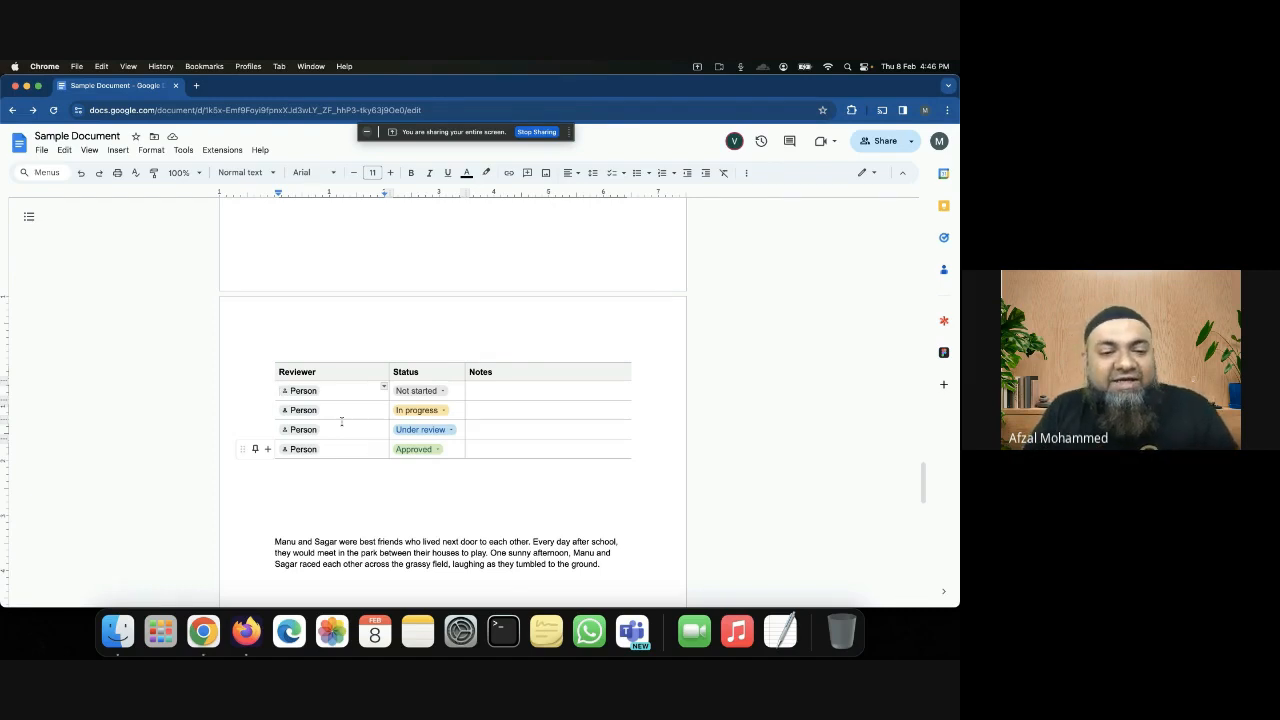
# Assign the second suggested person as the first reviewer and set that row's status to Under review
pyautogui.click(303, 391)
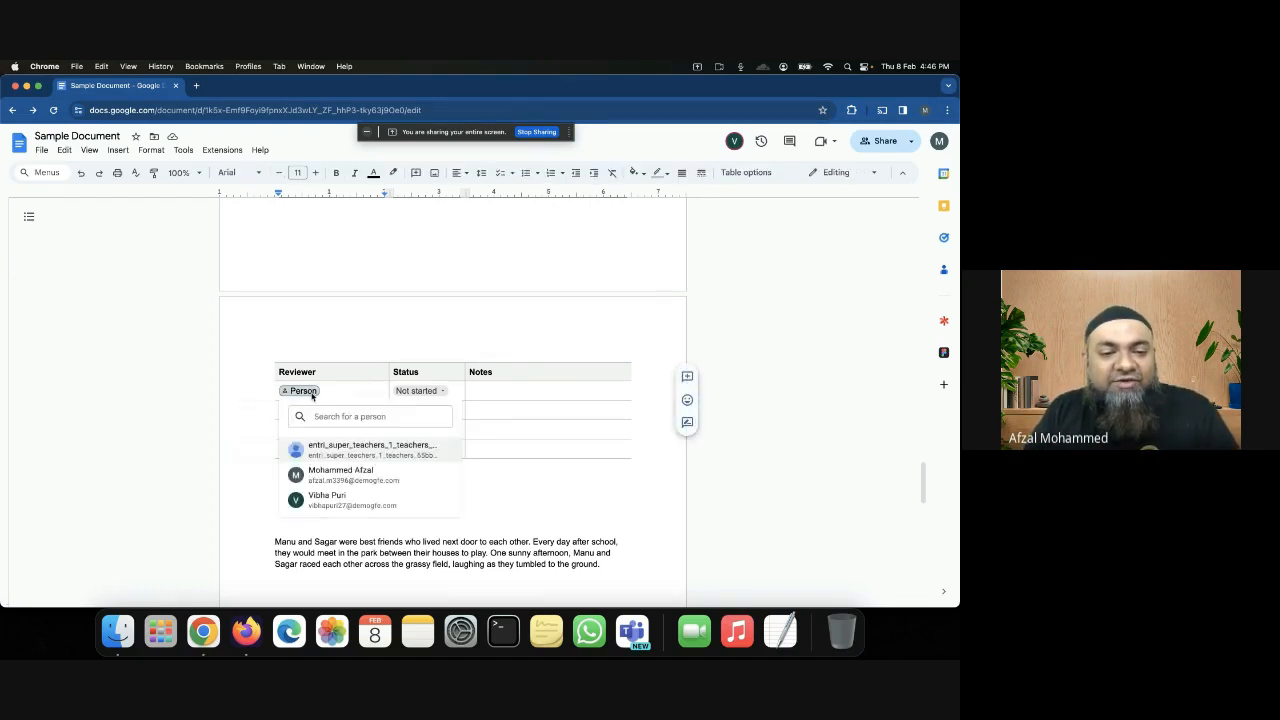
pyautogui.click(340, 472)
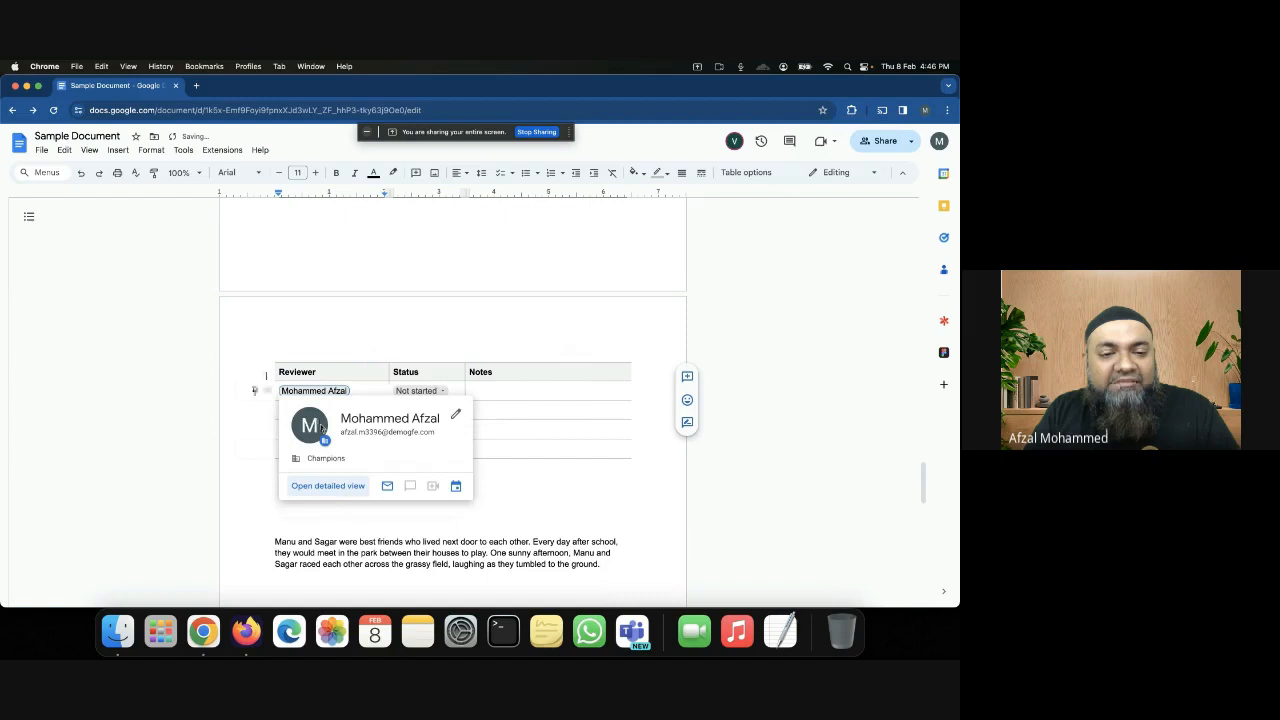
pyautogui.click(418, 391)
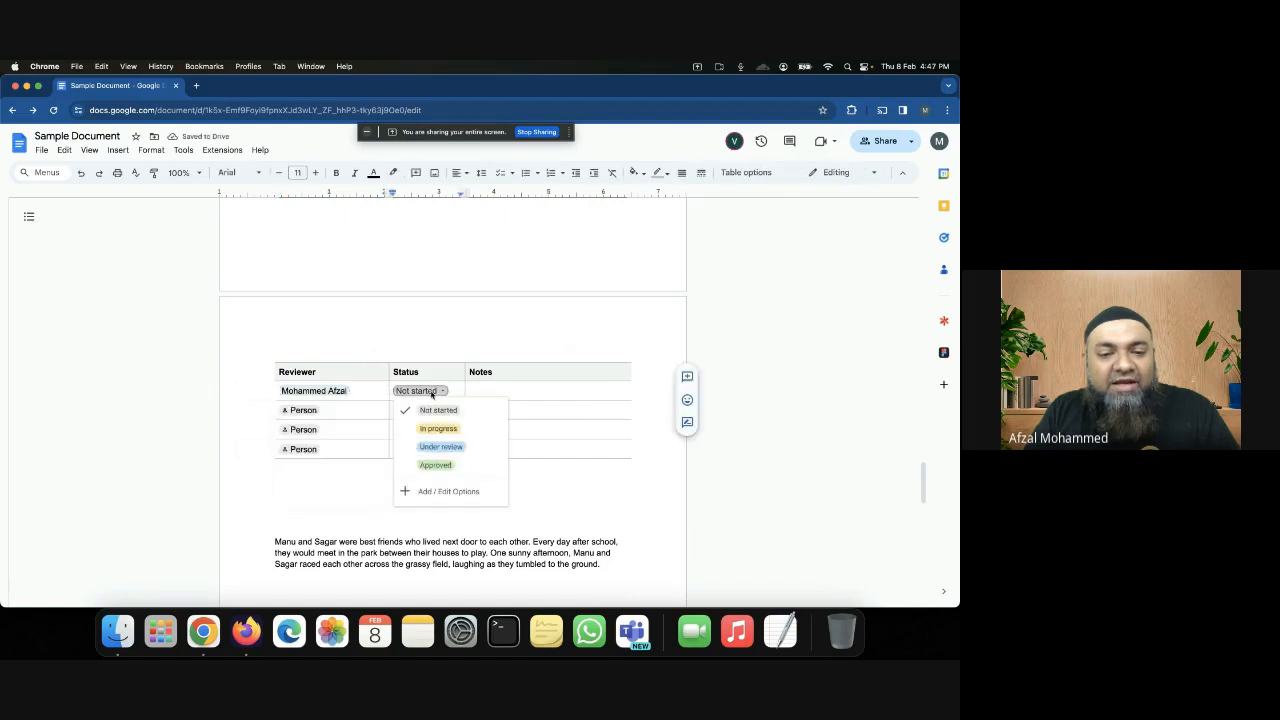
pyautogui.click(441, 445)
# Assign the third suggested person as the reviewer in the second row of the review tracker
pyautogui.click(305, 410)
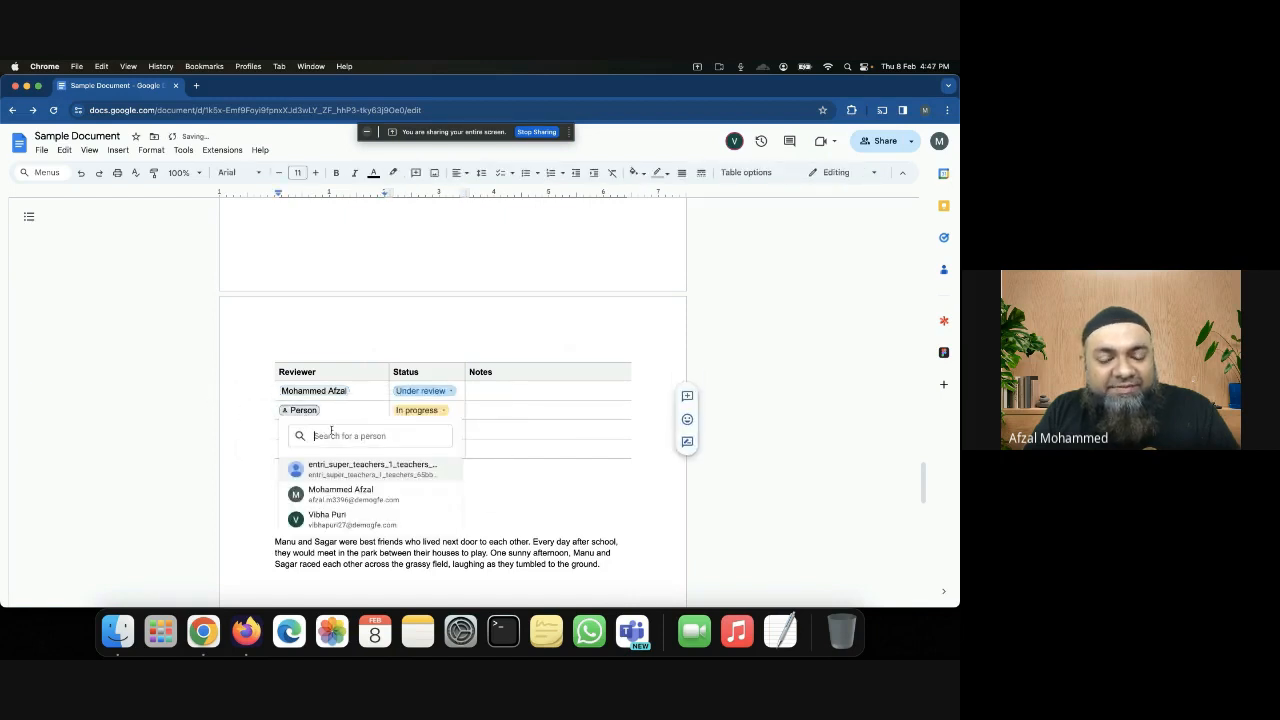
pyautogui.click(358, 520)
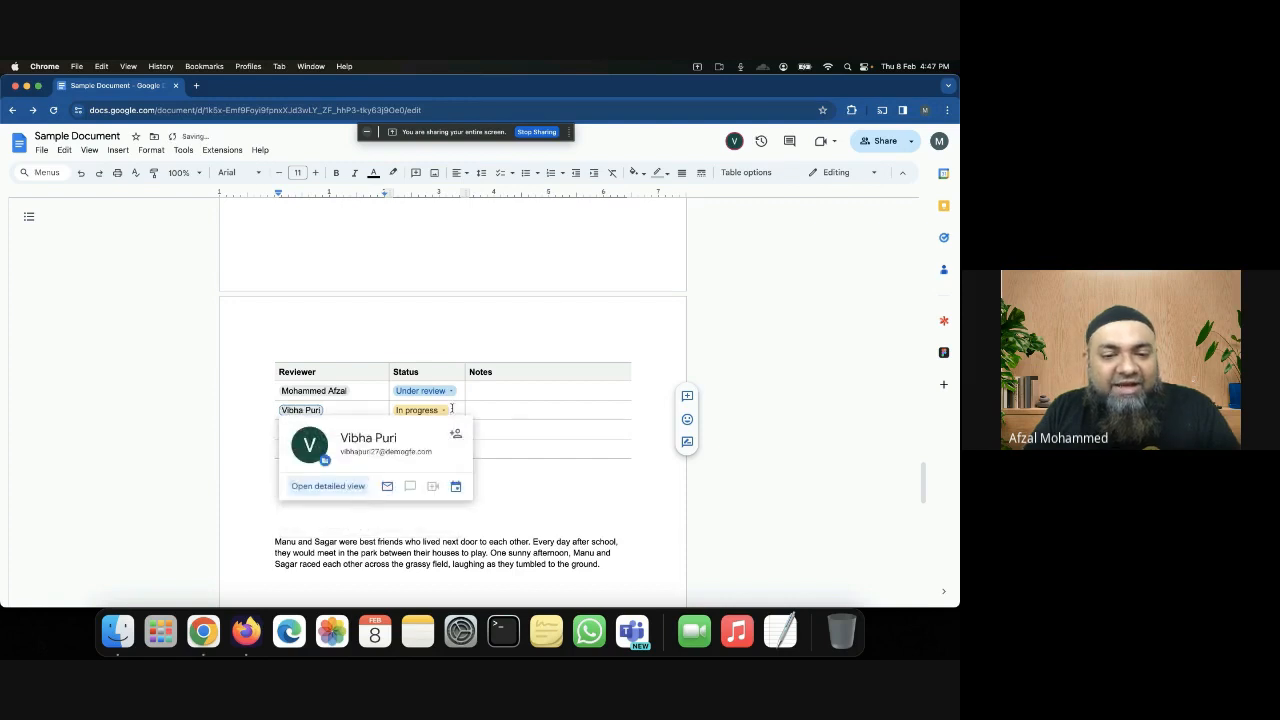
pyautogui.click(600, 414)
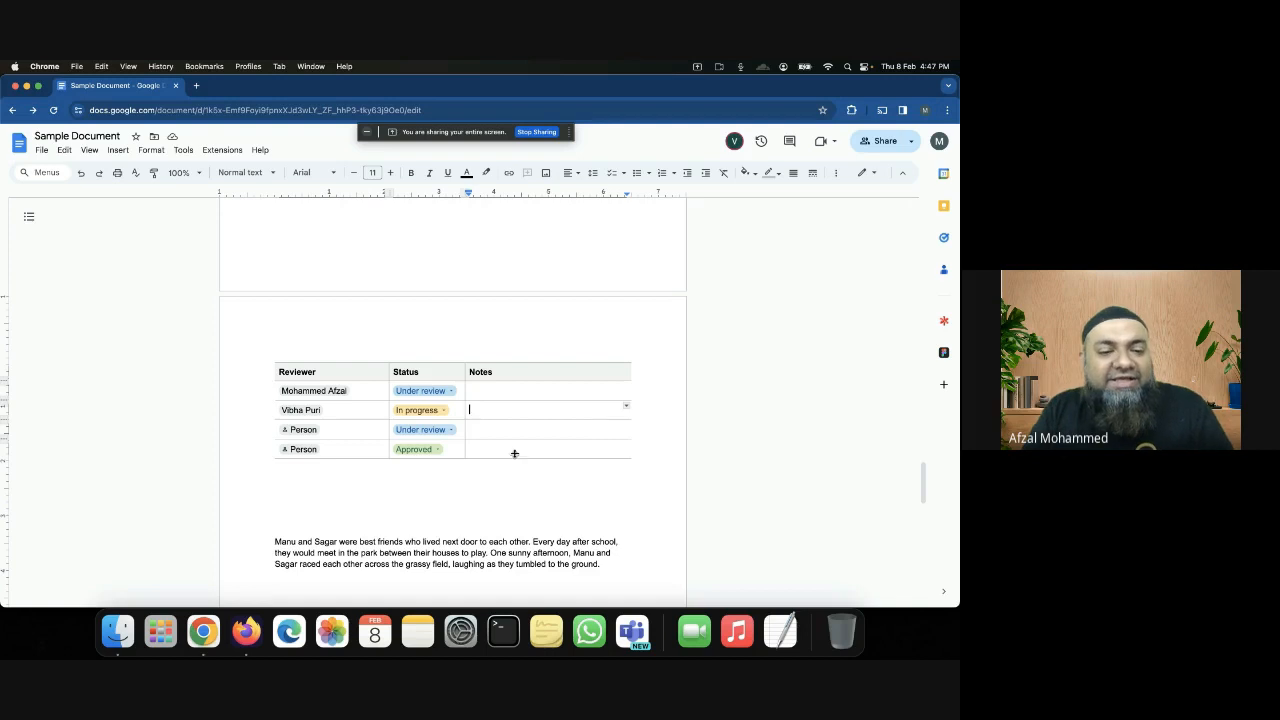
# Insert a project assets building block on the empty line below the review tracker table
pyautogui.click(391, 484)
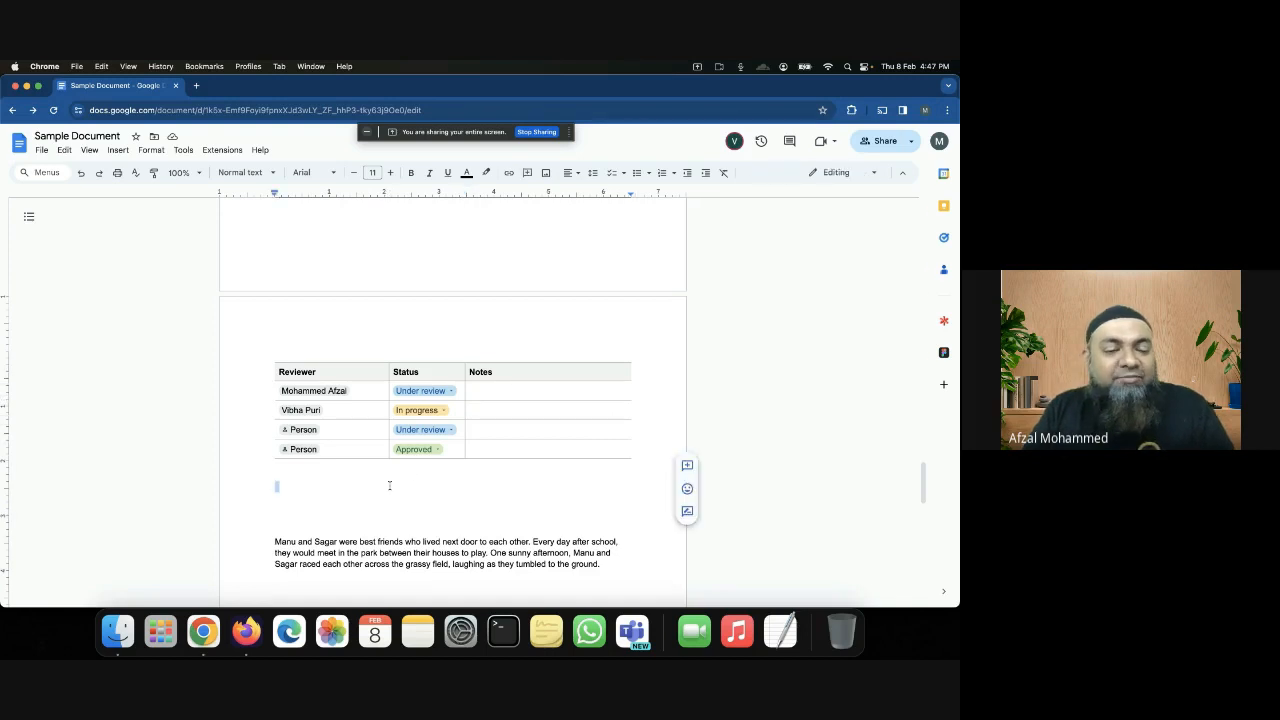
pyautogui.click(118, 150)
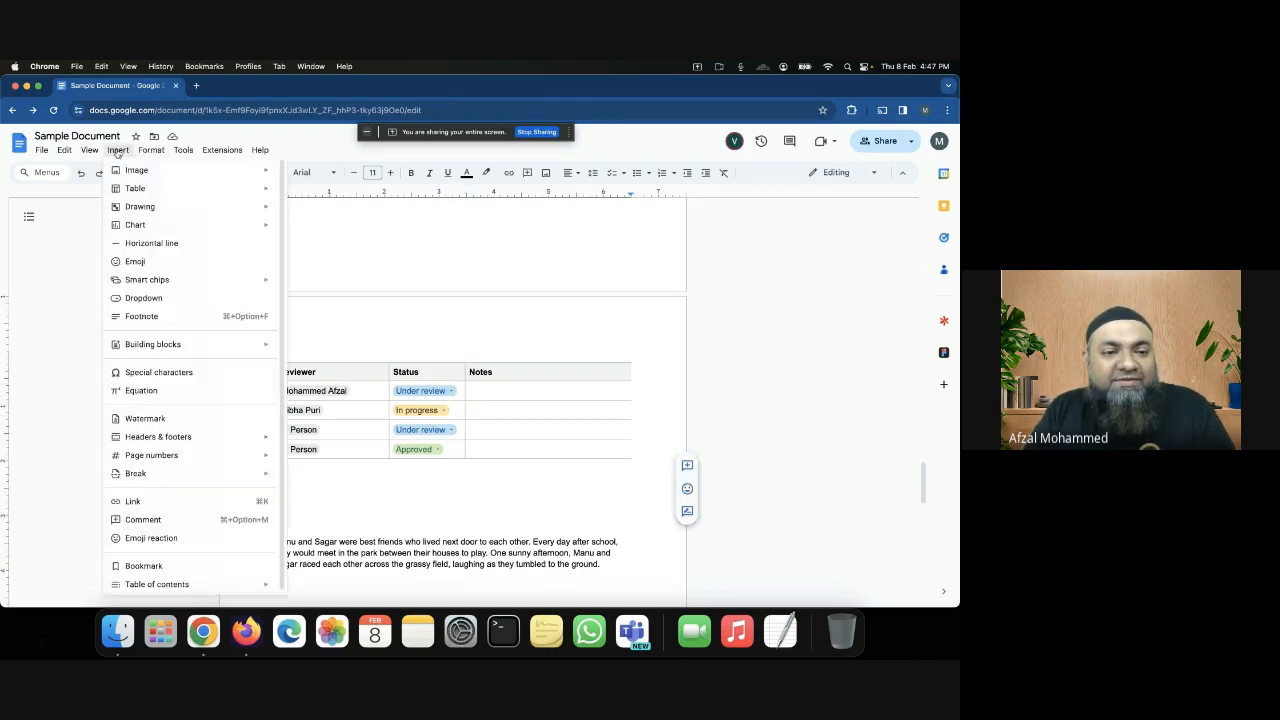
pyautogui.moveTo(160, 344)
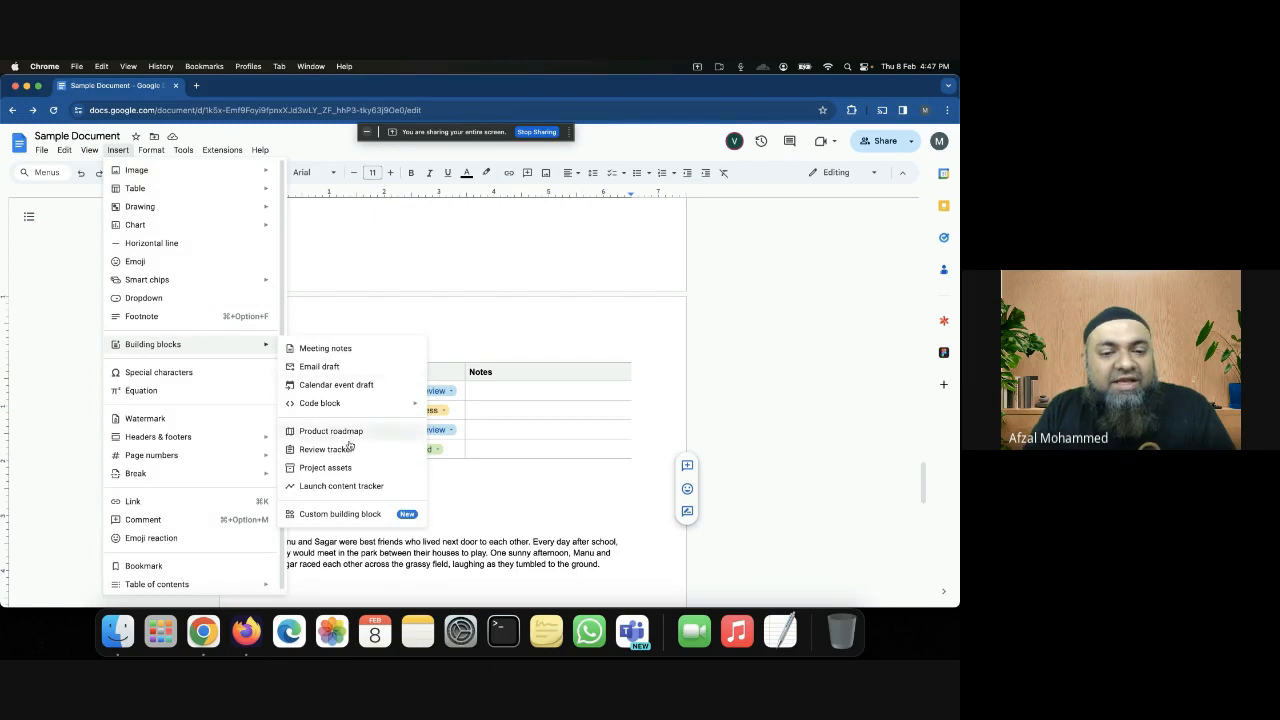
pyautogui.click(358, 469)
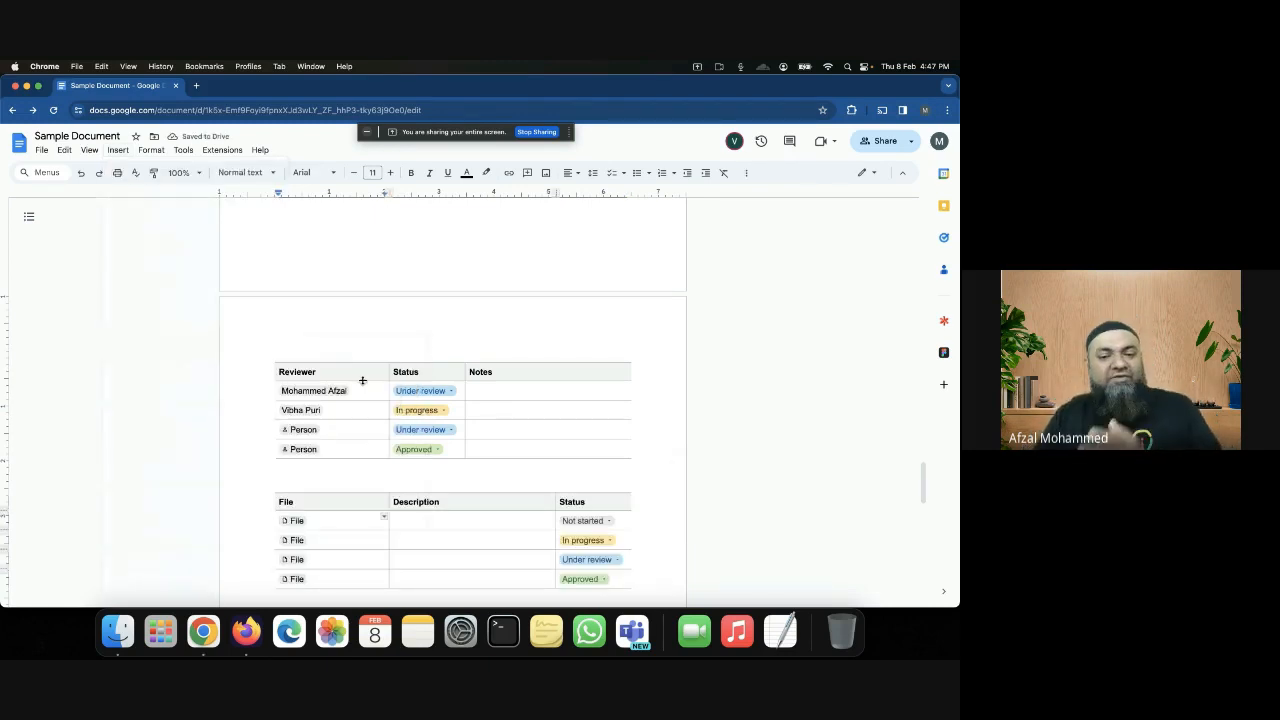
pyautogui.scroll(-2, 367, 376)
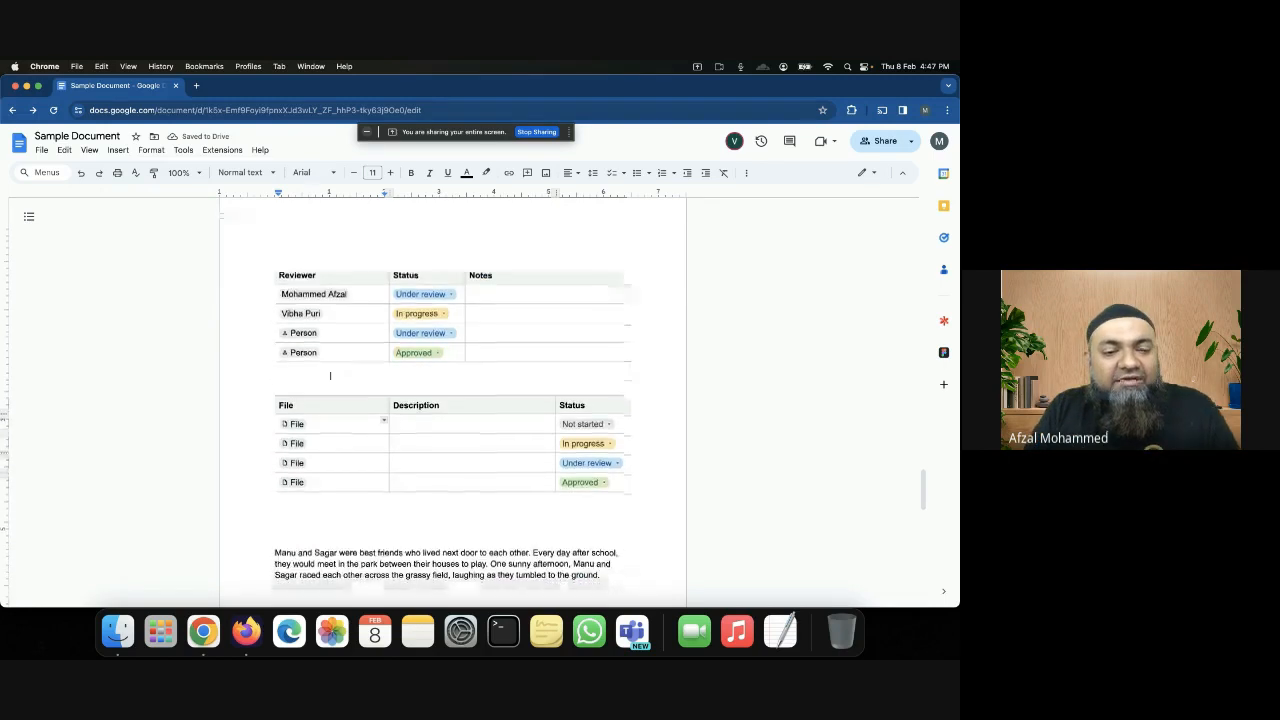
# Add an extra blank line between the review tracker and project assets tables, and view the available building blocks
pyautogui.click(330, 380)
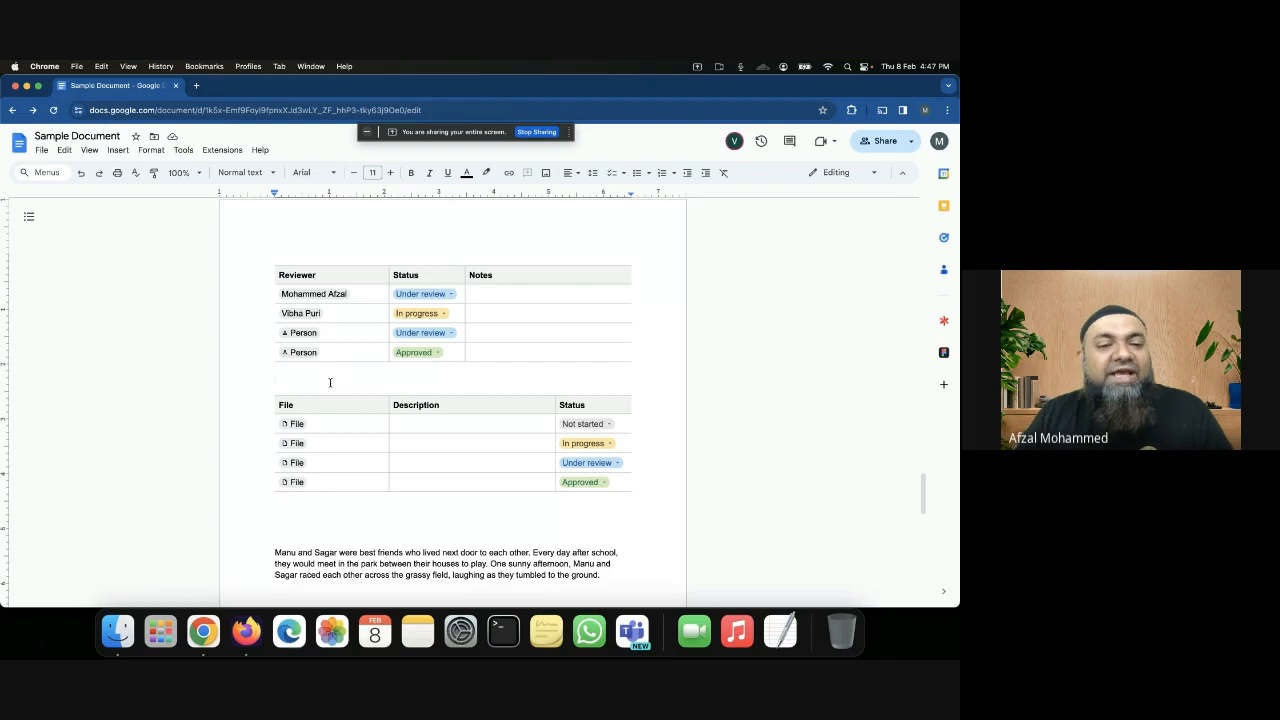
pyautogui.press('Return')
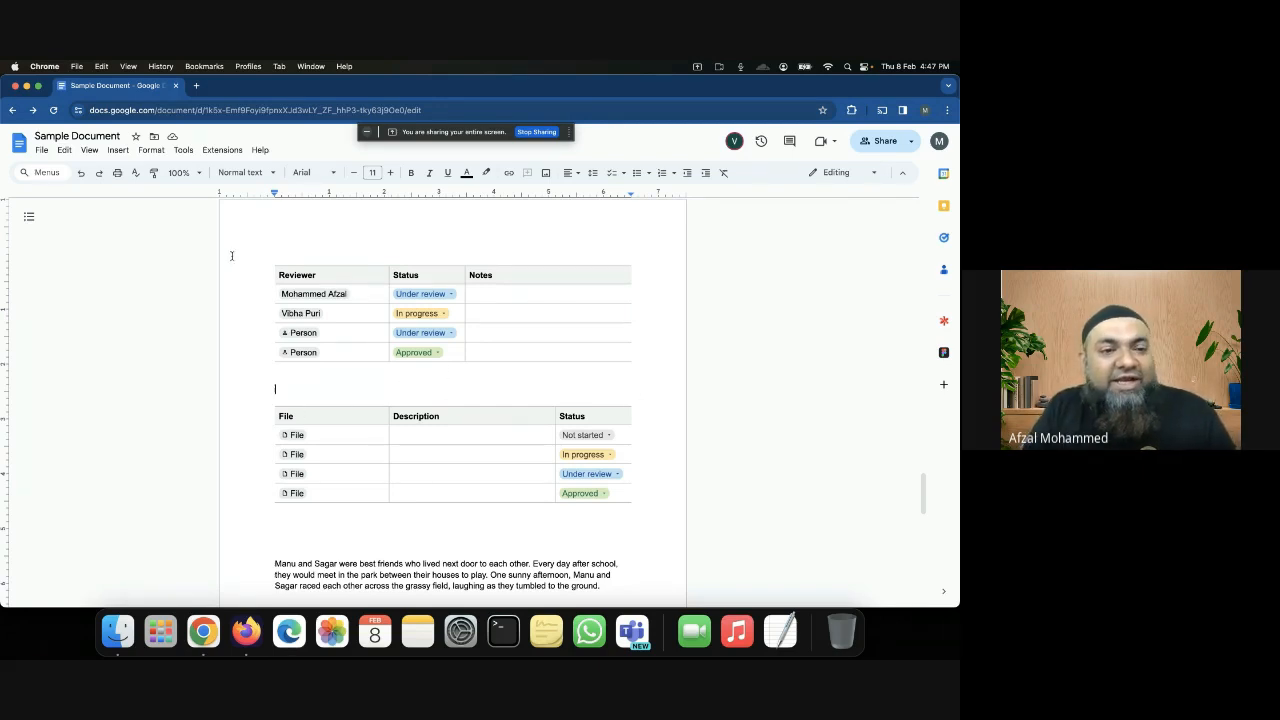
pyautogui.click(118, 150)
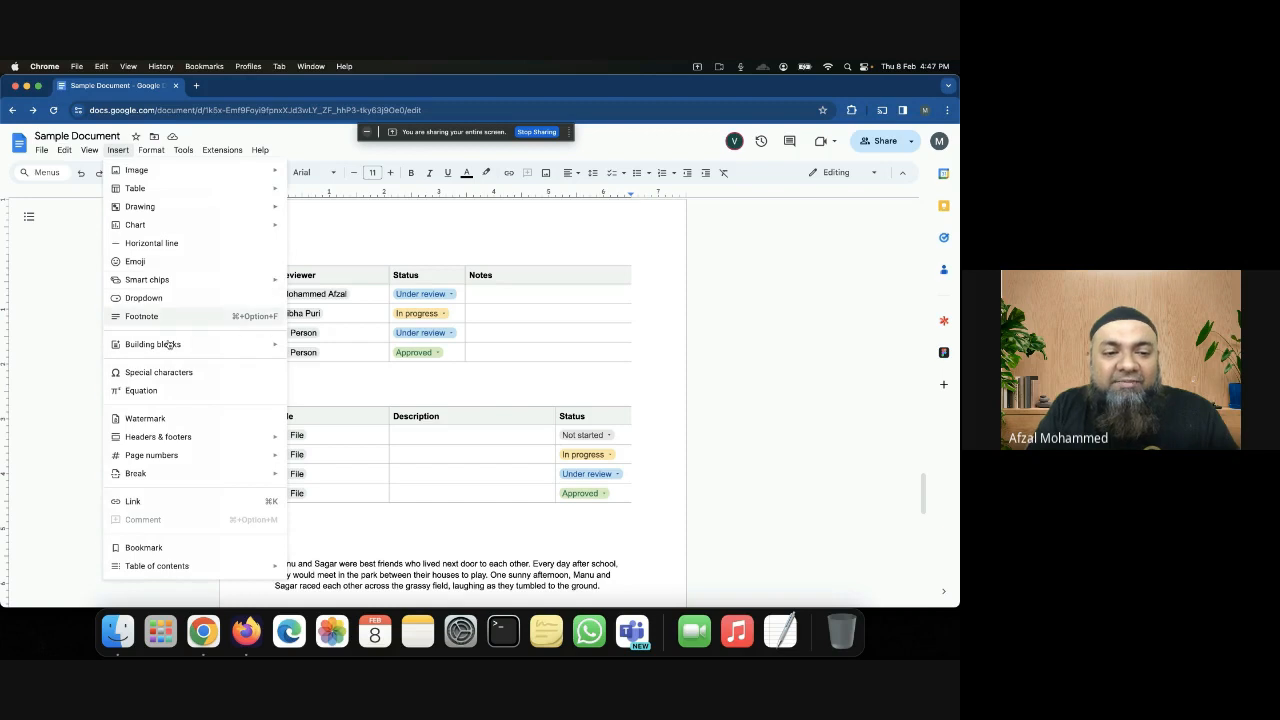
pyautogui.moveTo(168, 345)
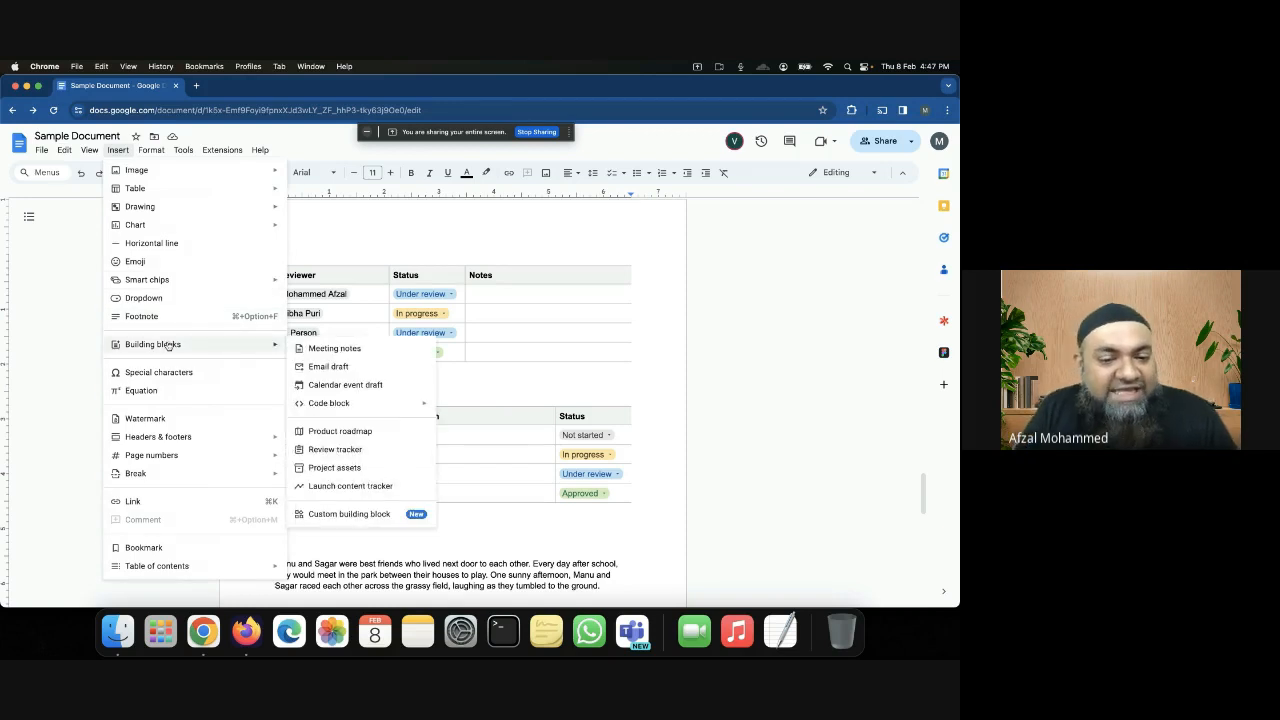
pyautogui.click(277, 376)
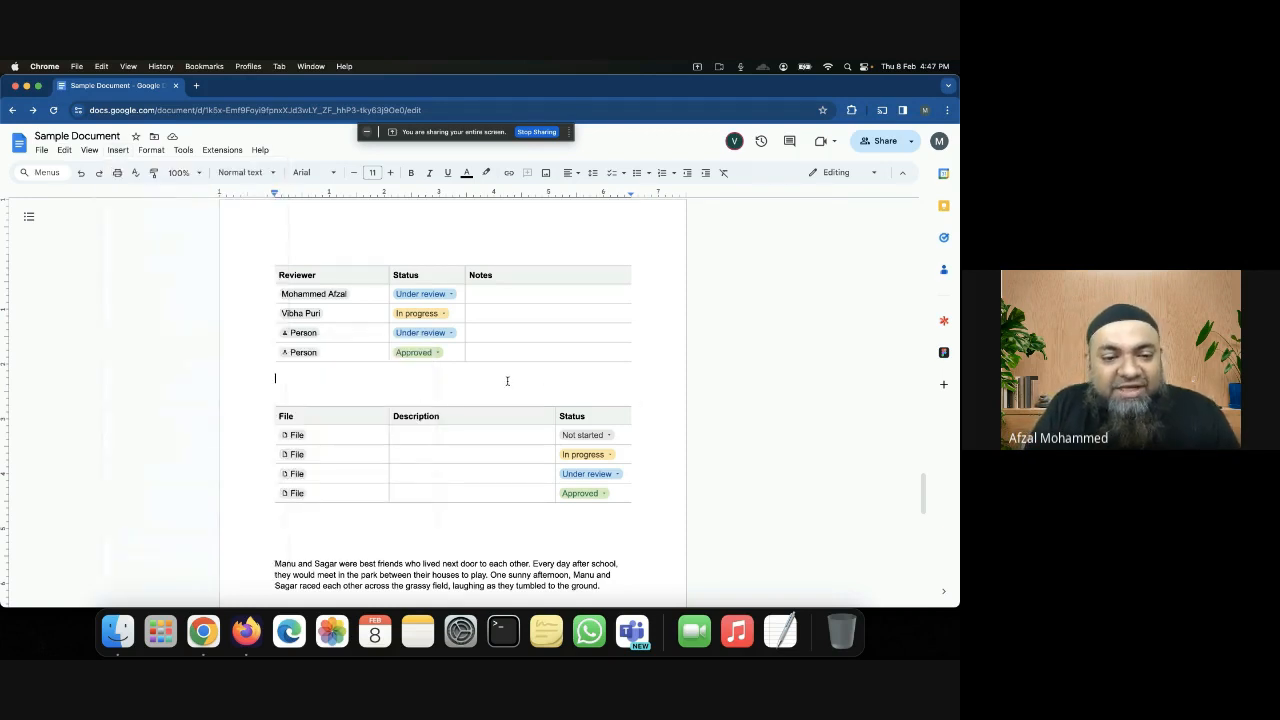
# Display the file suggestions for the first row of the project assets table
pyautogui.click(290, 437)
pyautogui.click(291, 437)
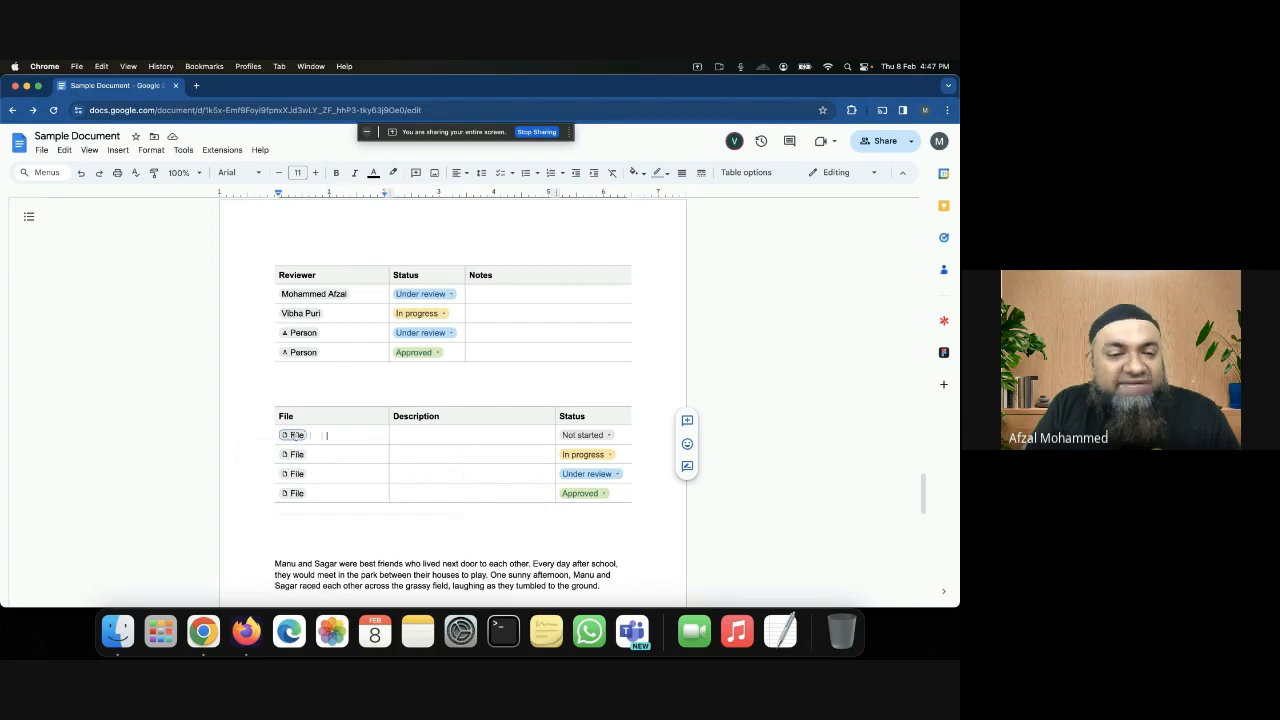
pyautogui.click(295, 437)
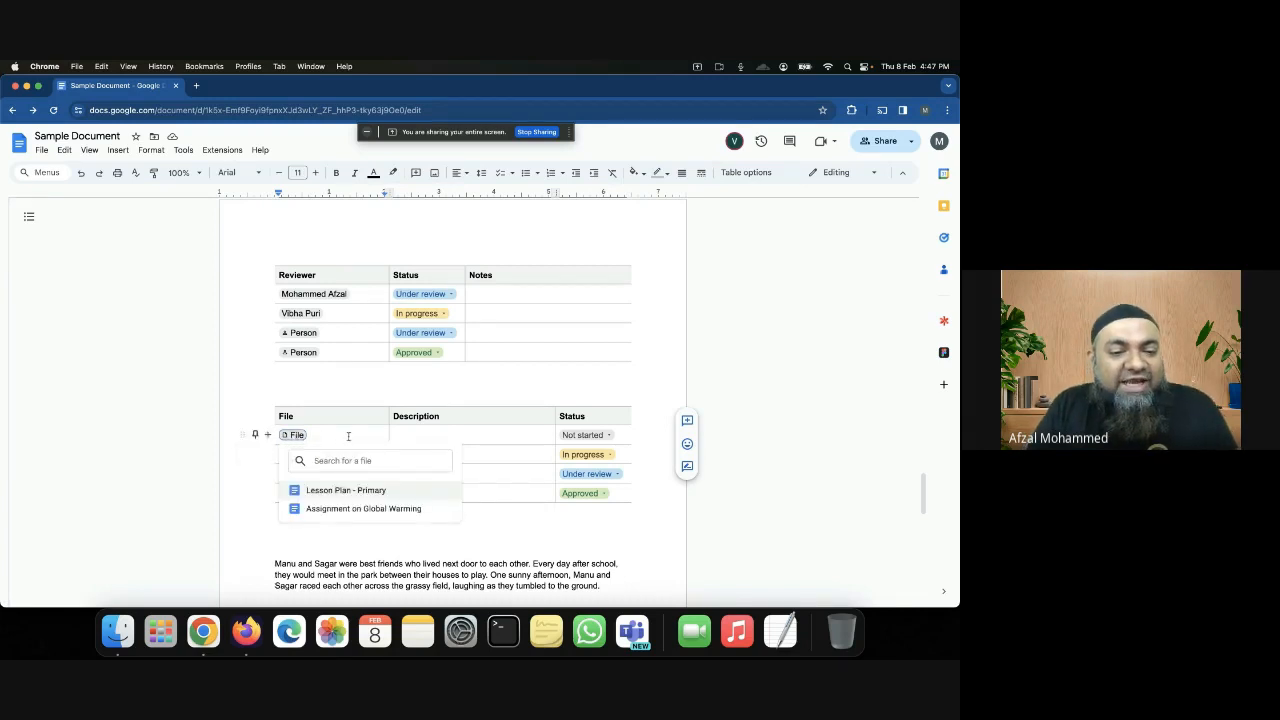
# Enter the descriptions "This is attendance" and "Parent details" in the first two asset rows and set the first row's status to Approved
pyautogui.click(455, 434)
pyautogui.write('This is')
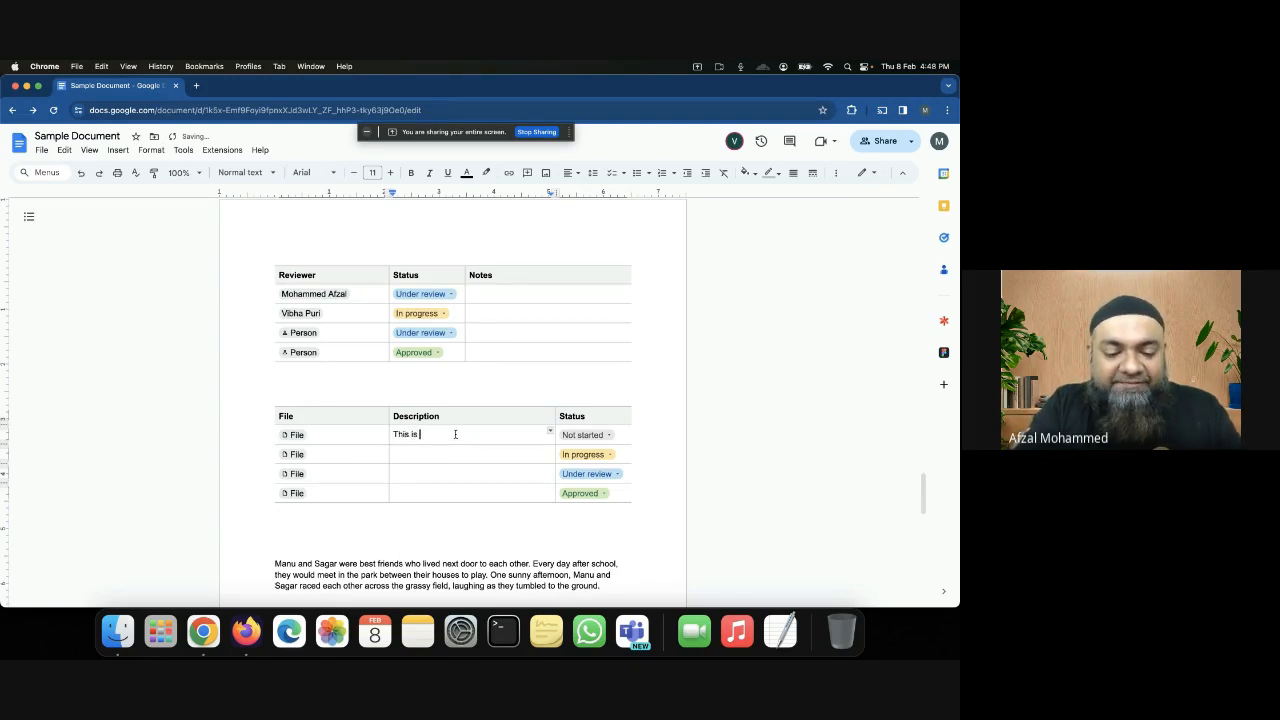
pyautogui.write(' attendance')
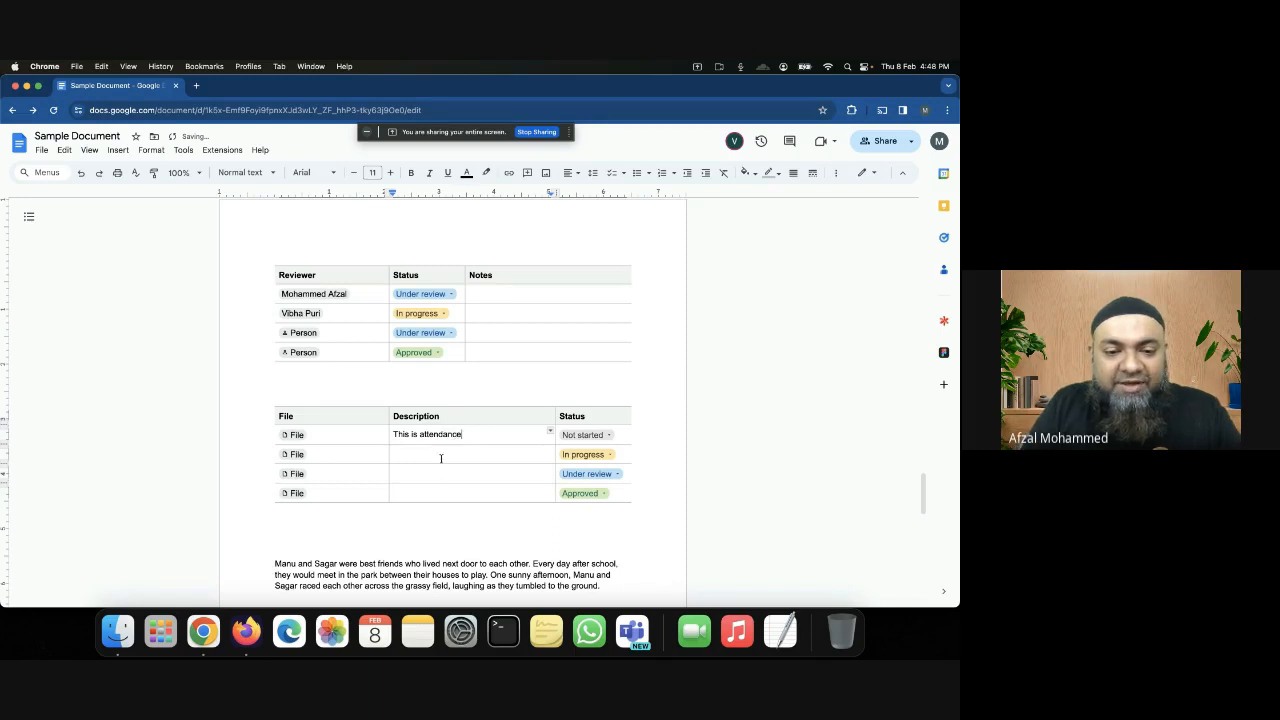
pyautogui.click(441, 455)
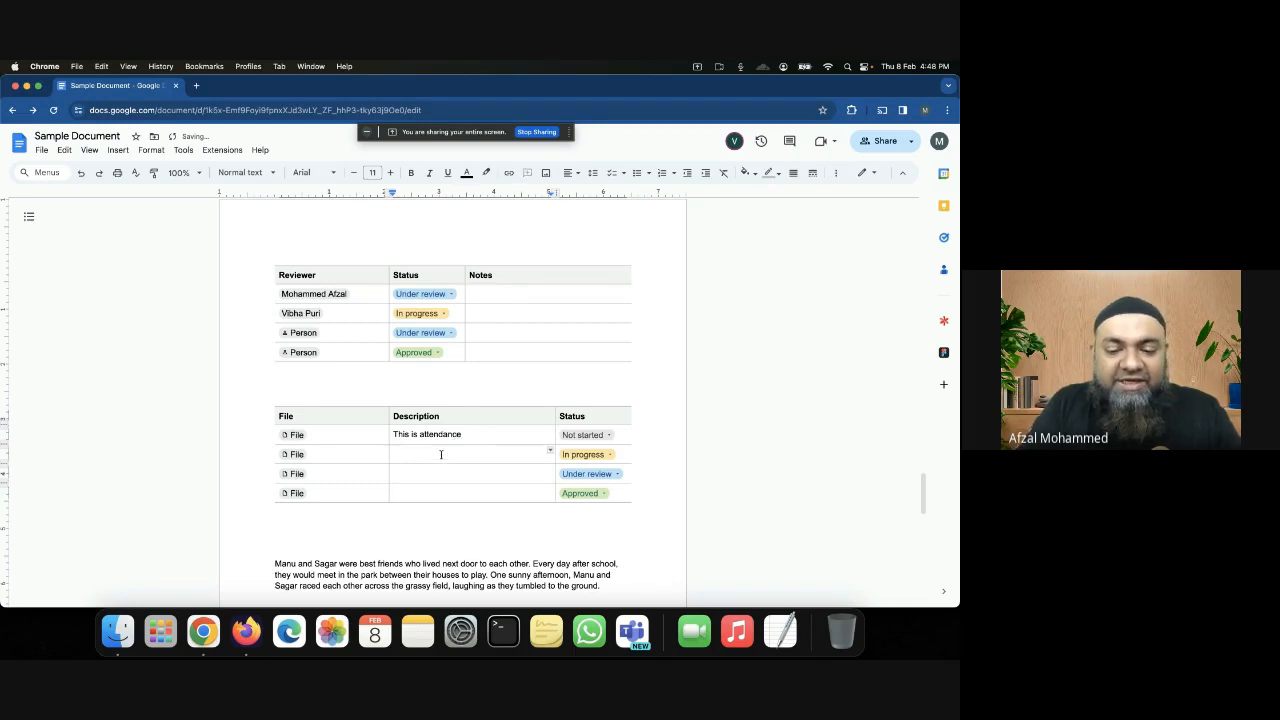
pyautogui.write('Parent ')
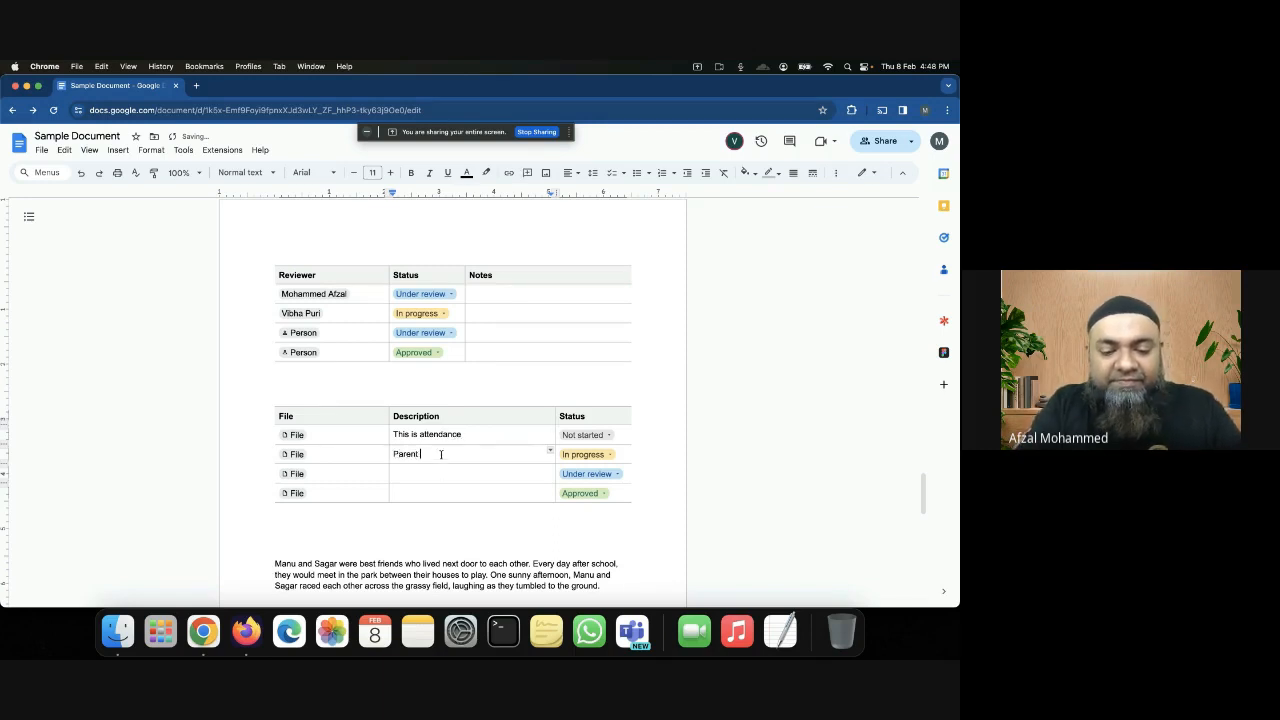
pyautogui.write('details')
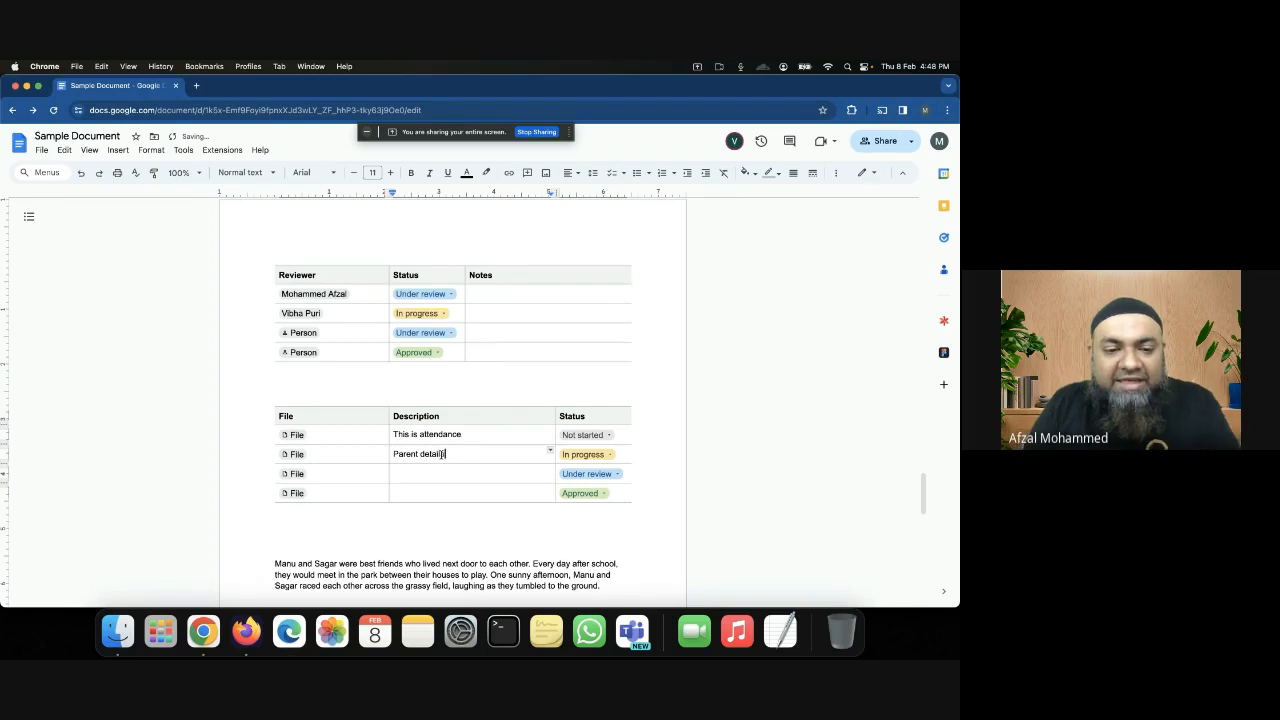
pyautogui.press('Down')
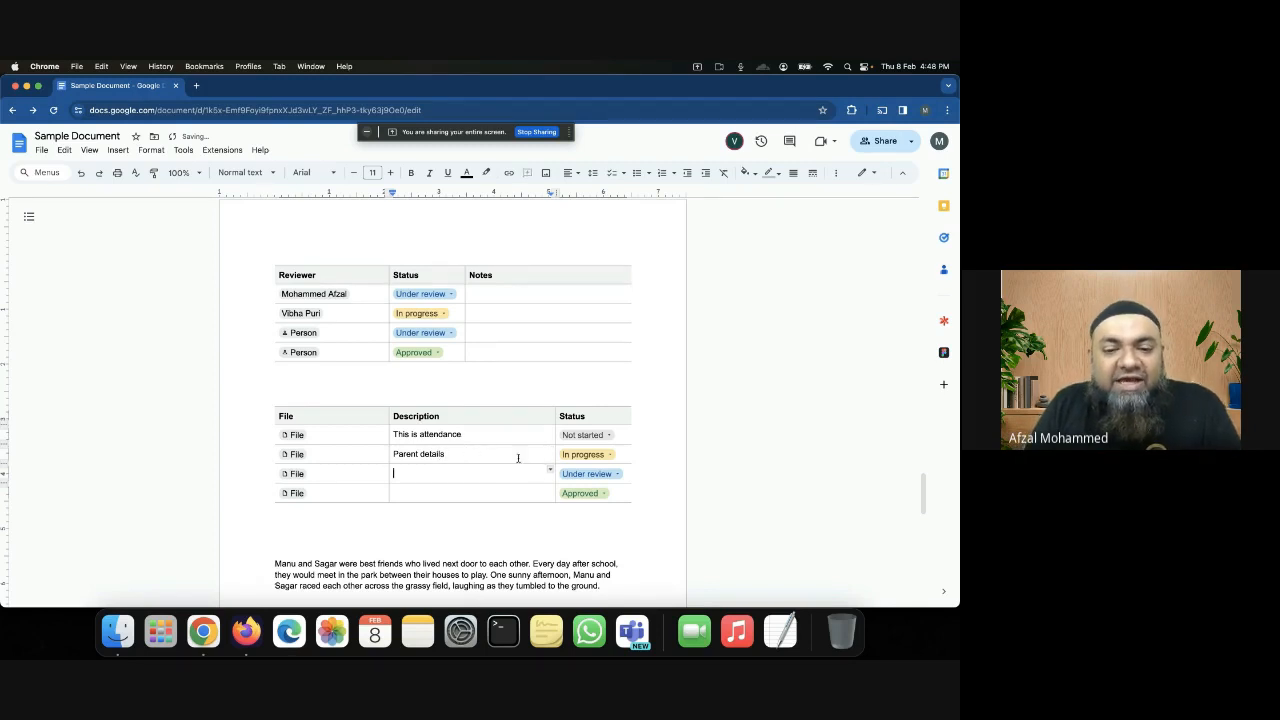
pyautogui.click(591, 437)
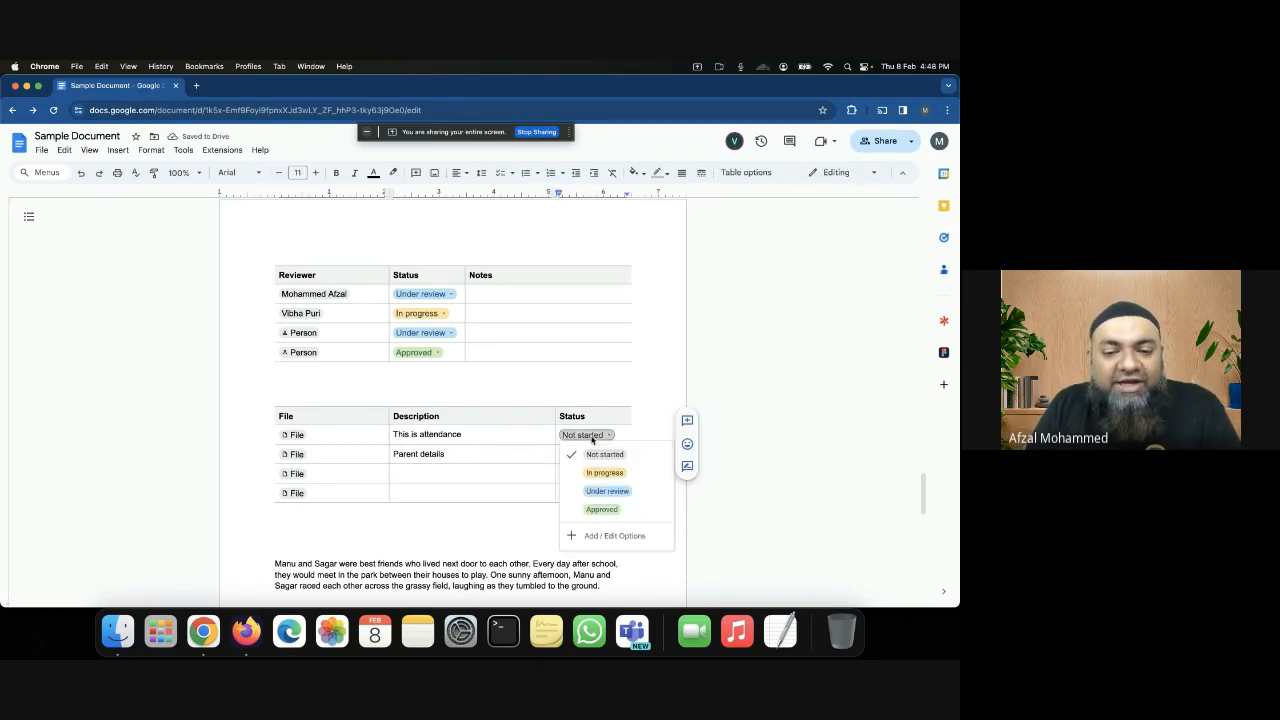
pyautogui.click(601, 509)
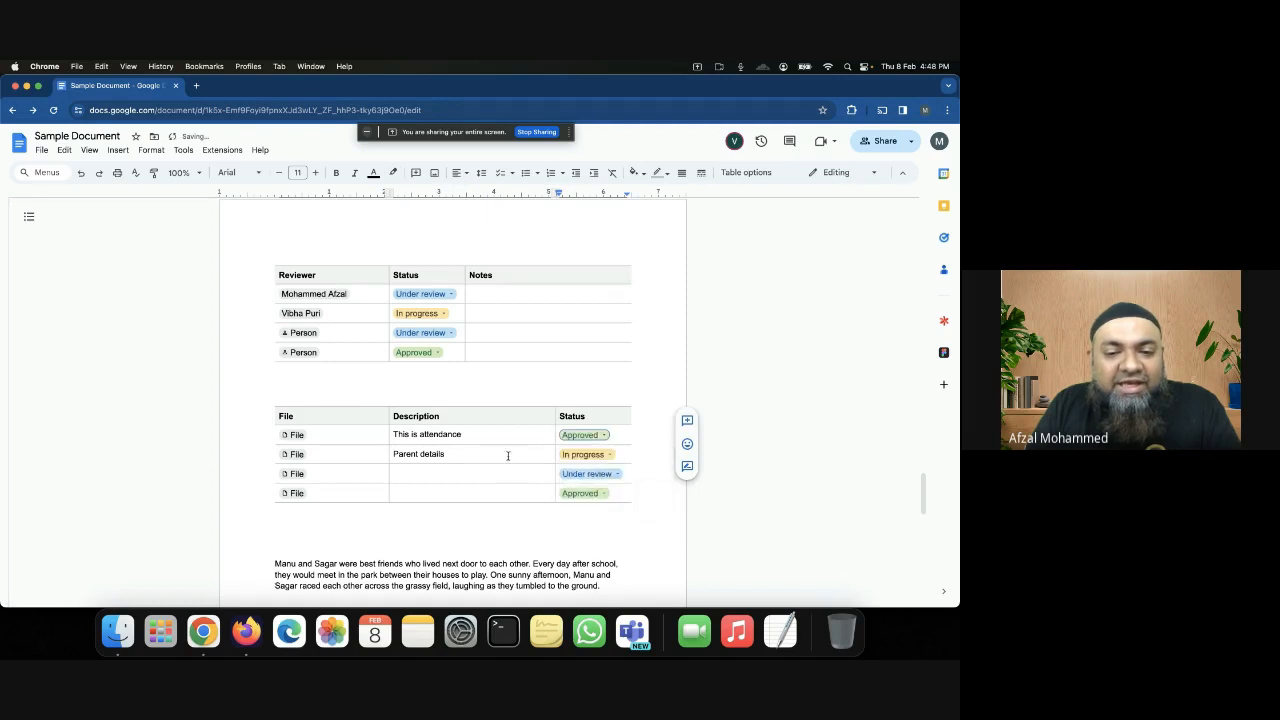
# Try removing the Approved option from the Review status dropdown template and discard the change
pyautogui.click(597, 437)
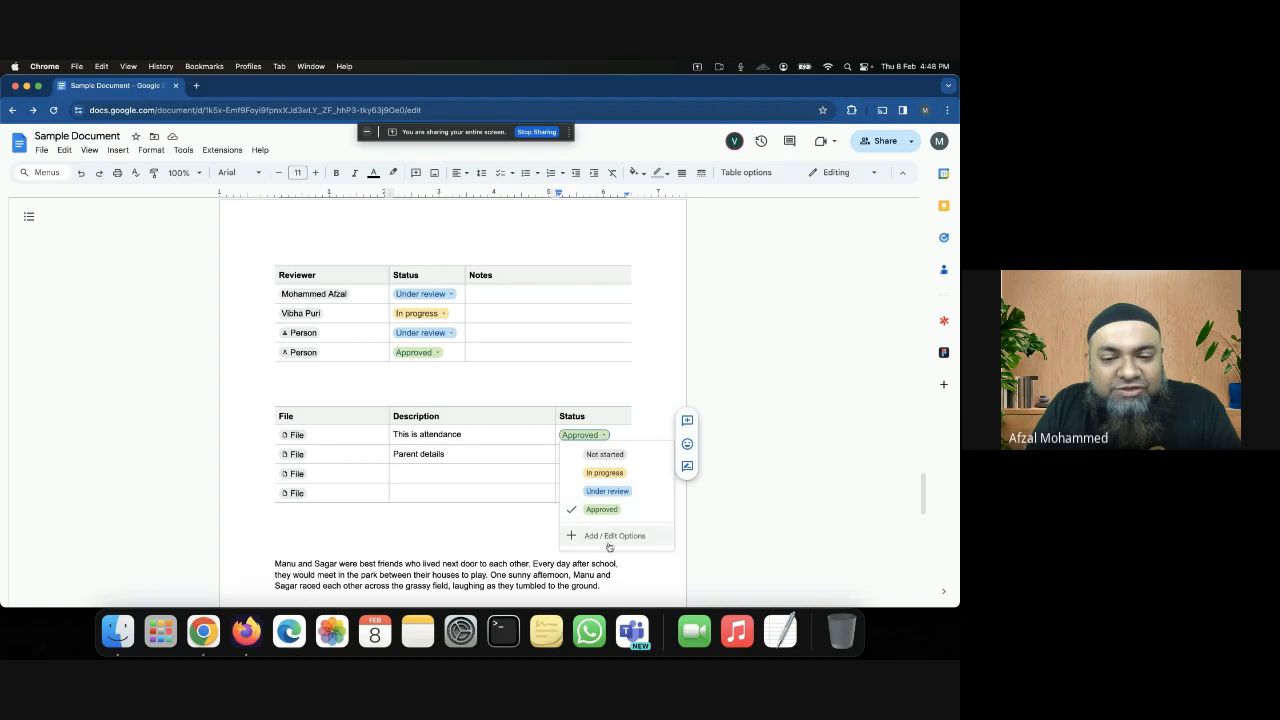
pyautogui.click(611, 538)
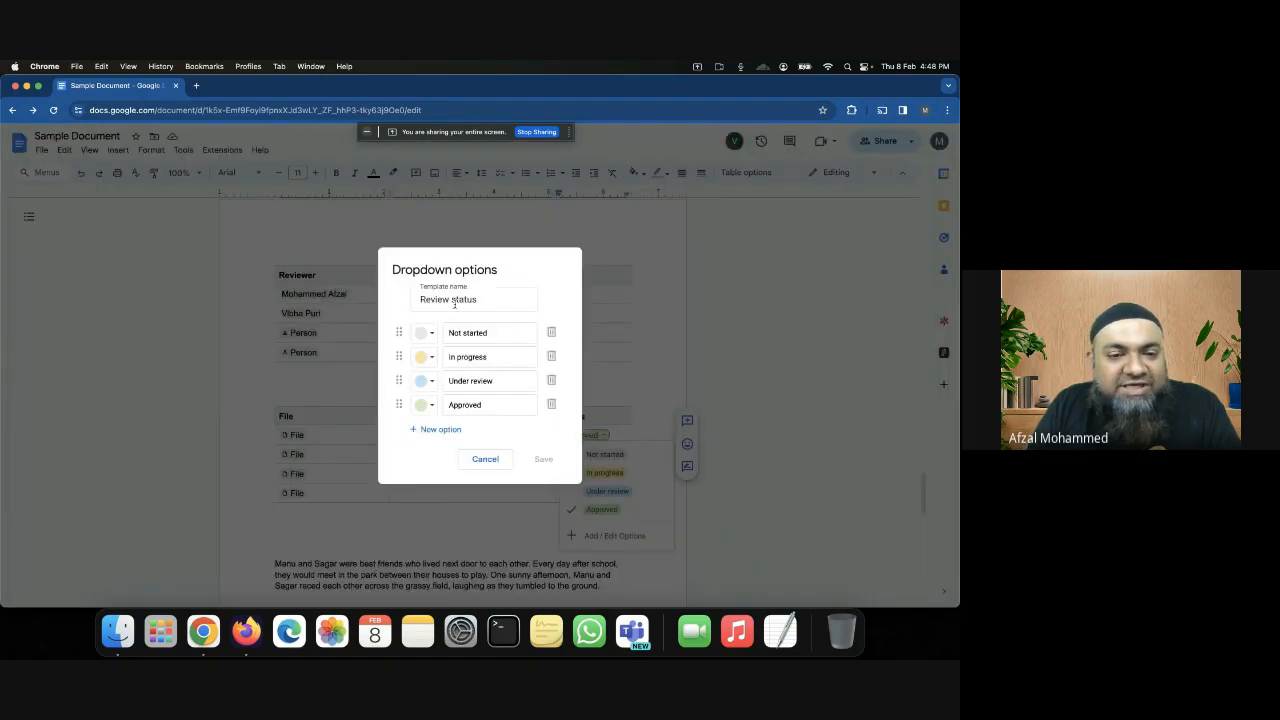
pyautogui.click(551, 404)
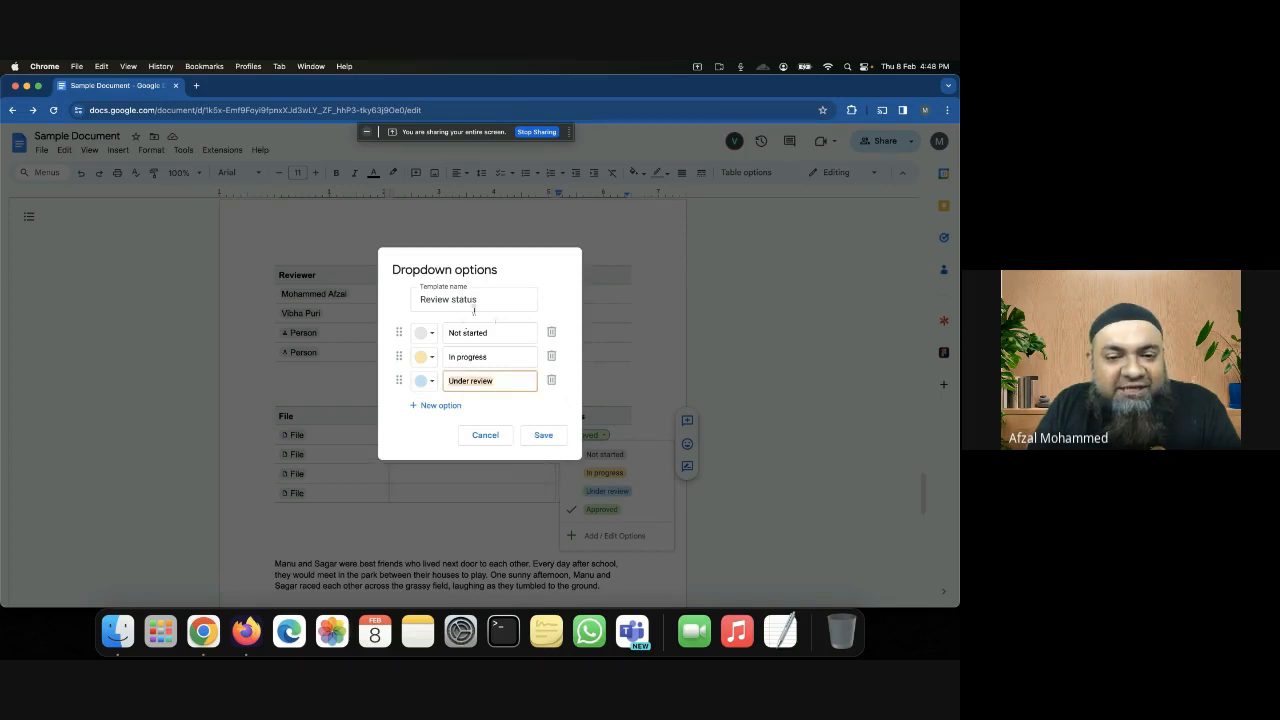
pyautogui.click(486, 436)
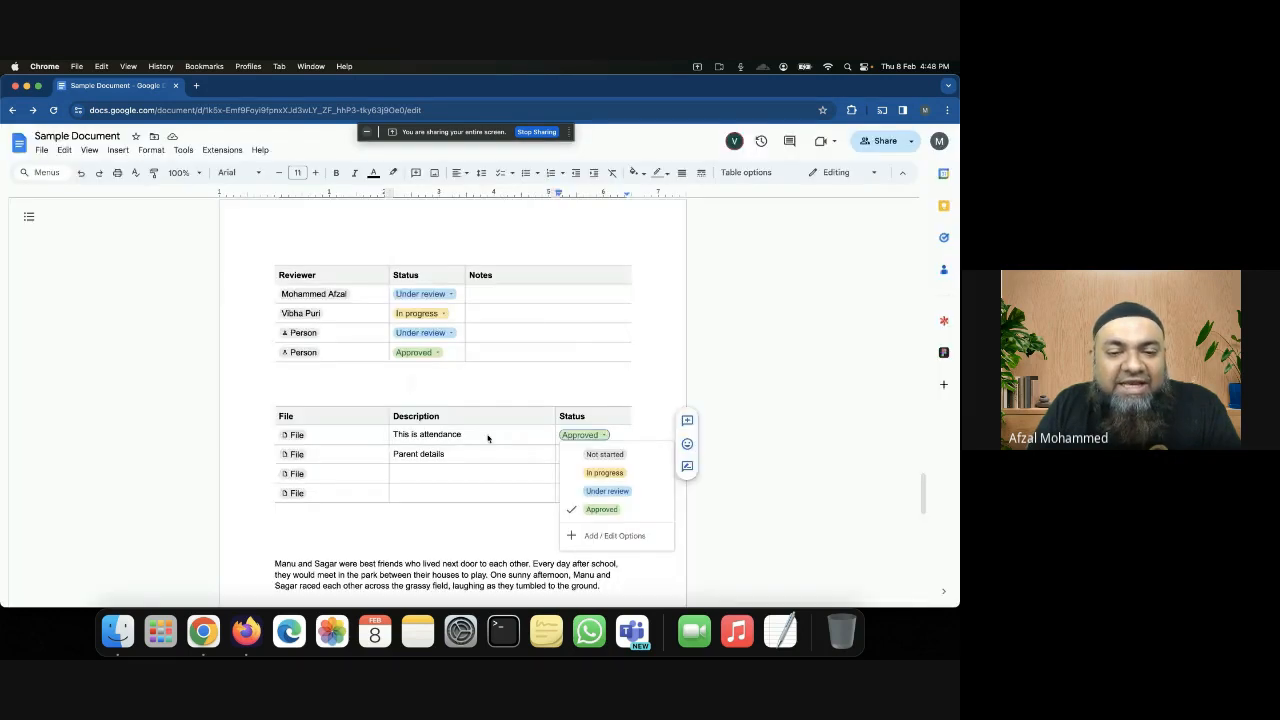
pyautogui.click(472, 486)
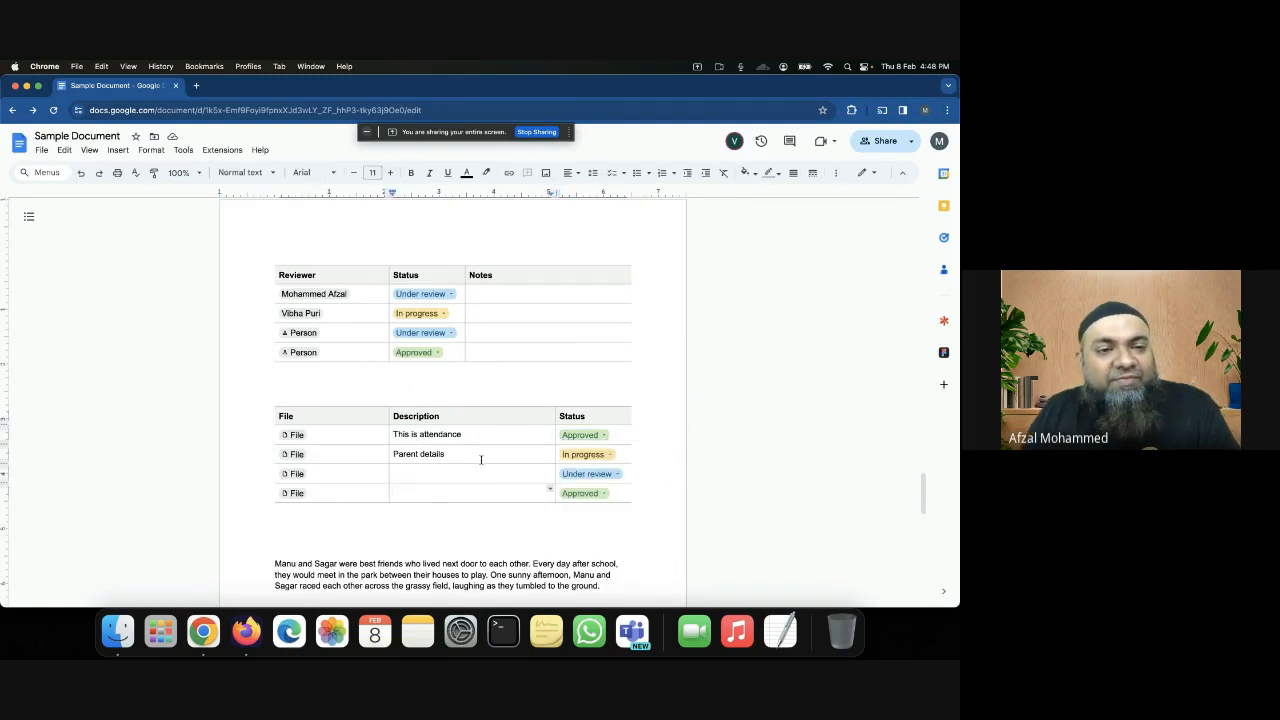
# Insert a launch content tracker building block on the empty line below the project assets table
pyautogui.click(151, 150)
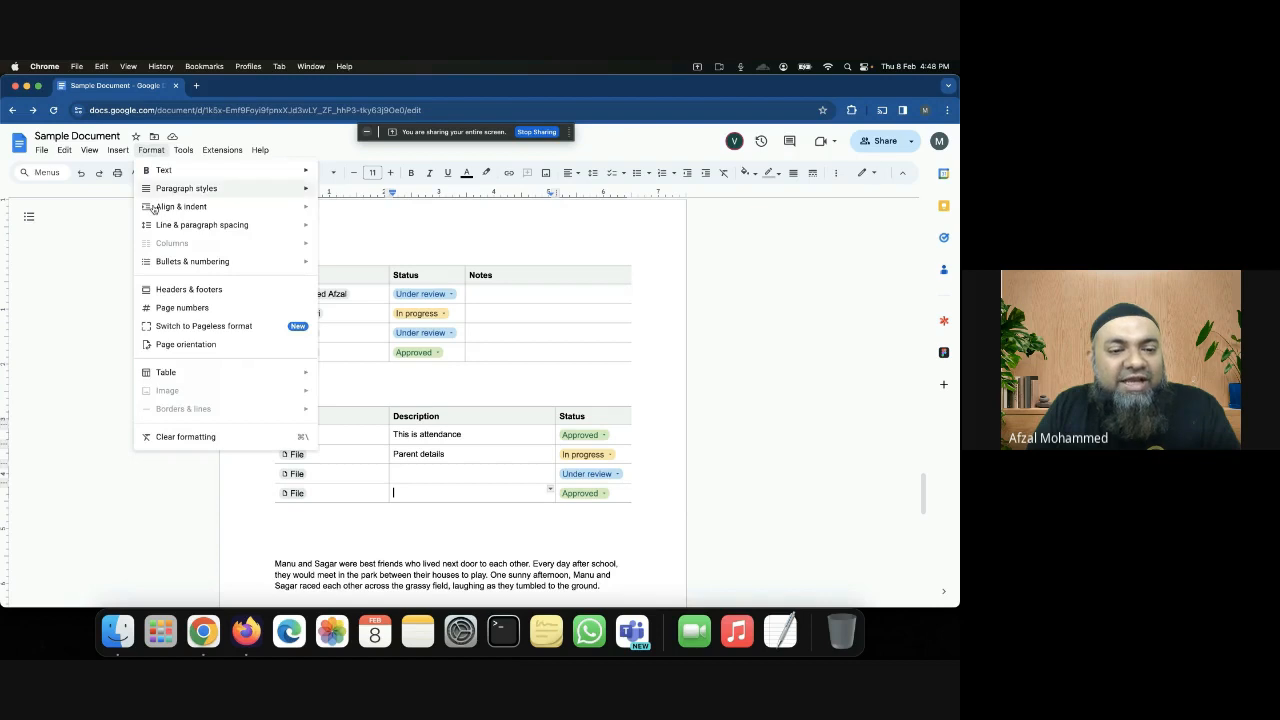
pyautogui.moveTo(125, 151)
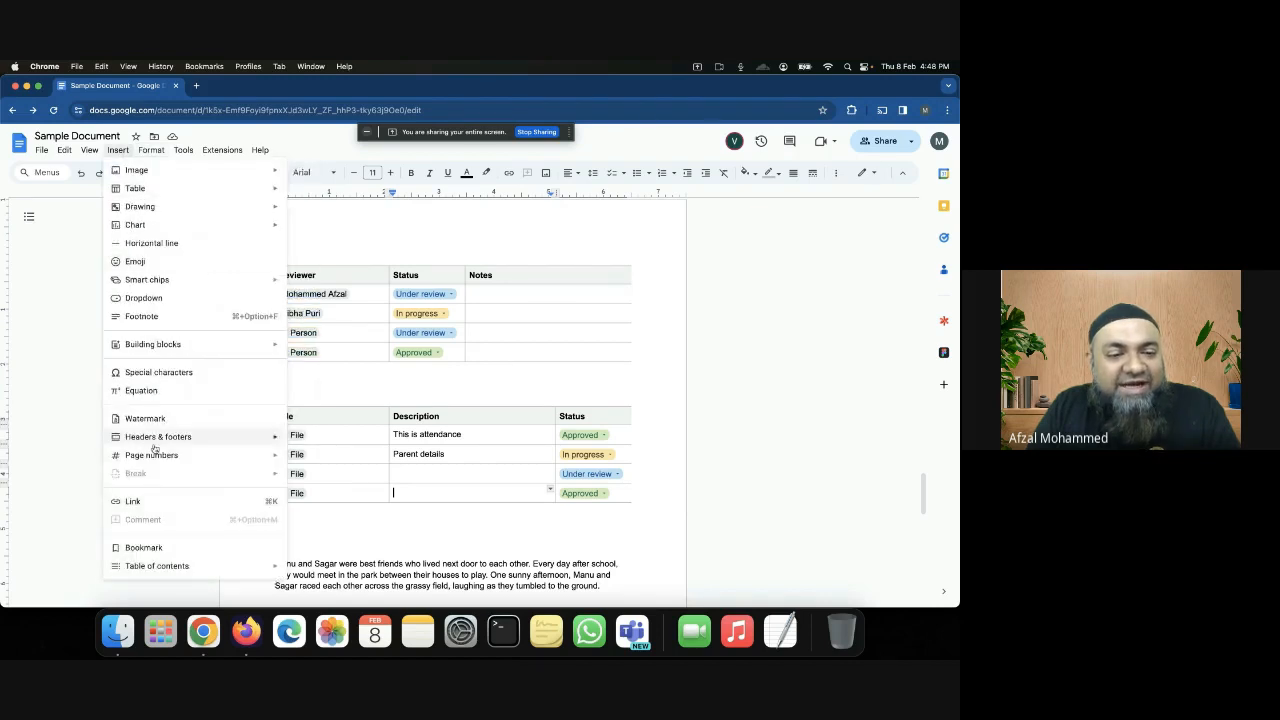
pyautogui.moveTo(193, 350)
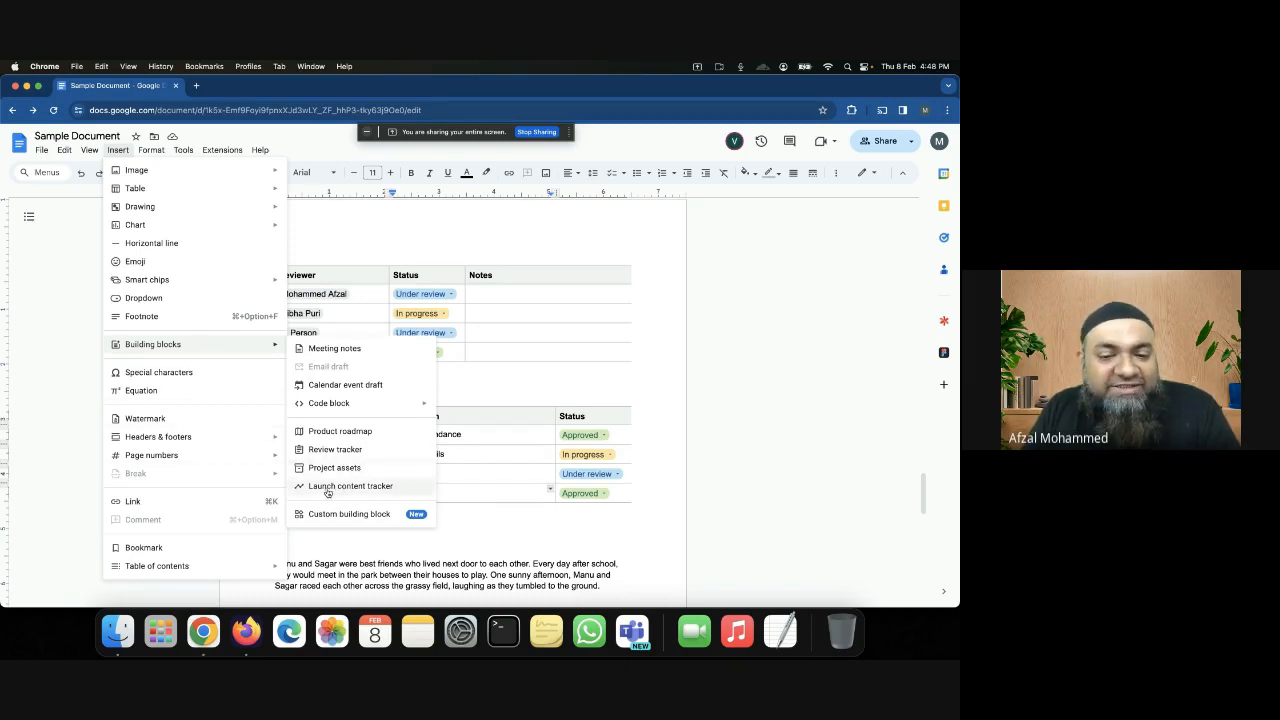
pyautogui.click(466, 533)
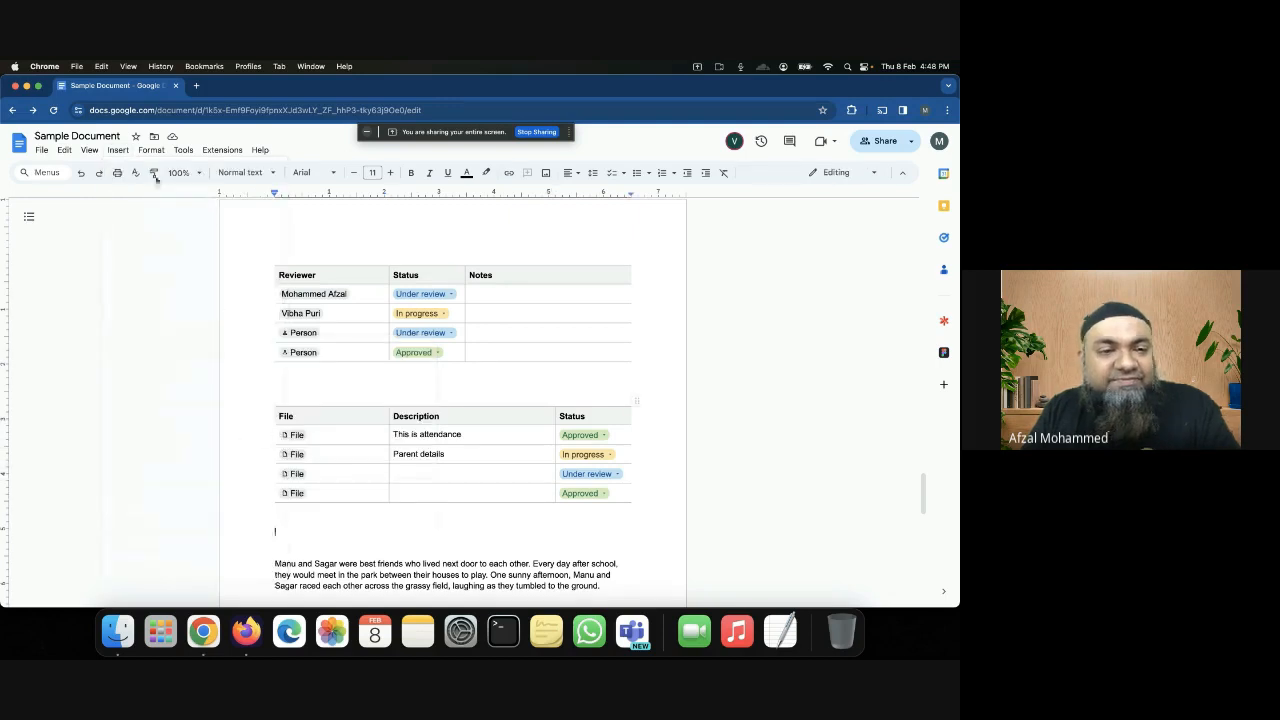
pyautogui.click(118, 150)
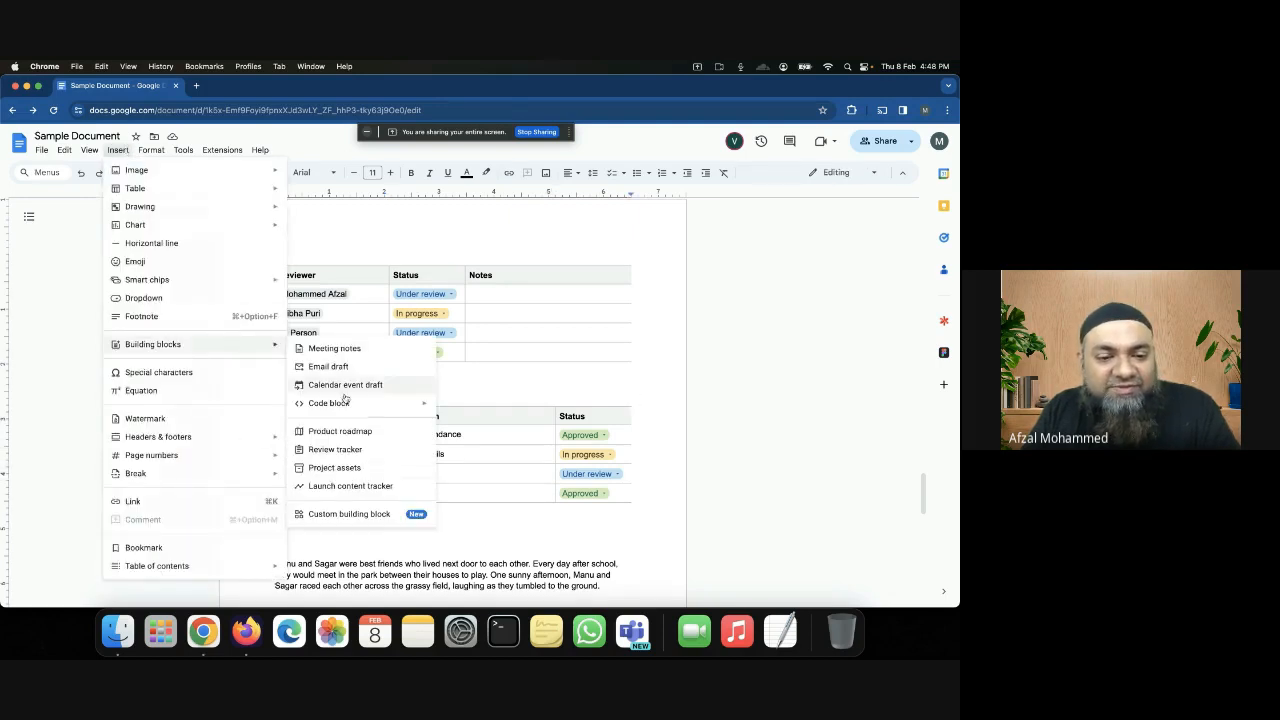
pyautogui.click(345, 486)
# View the date picker for the first row's publish date in the launch content tracker and highlight "Publish" in that column's heading
pyautogui.scroll(-5, 358, 365)
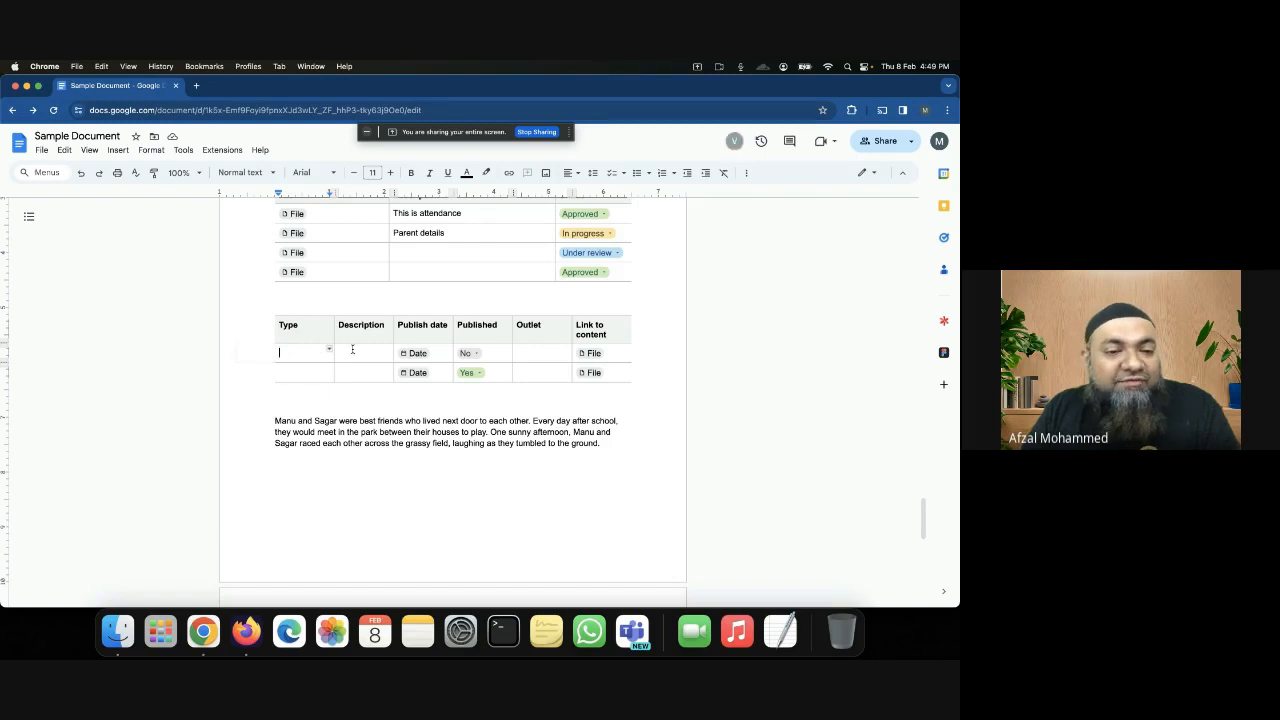
pyautogui.click(353, 351)
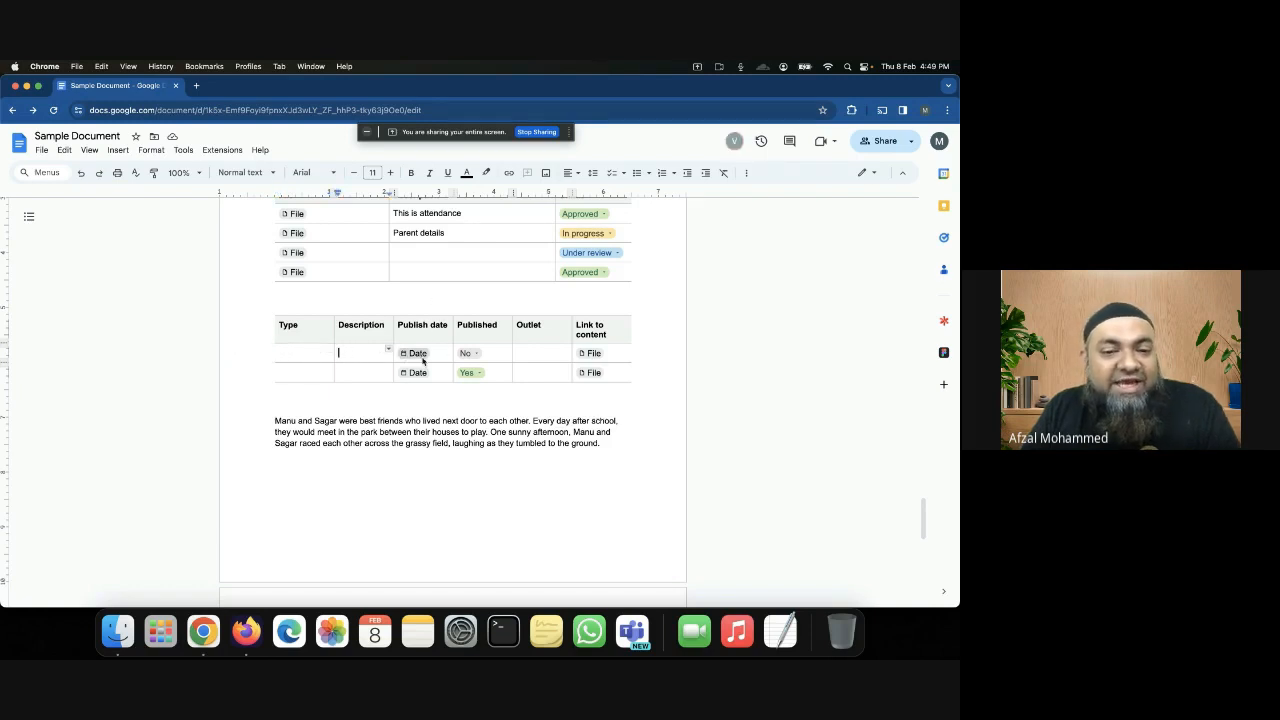
pyautogui.click(418, 355)
pyautogui.click(420, 354)
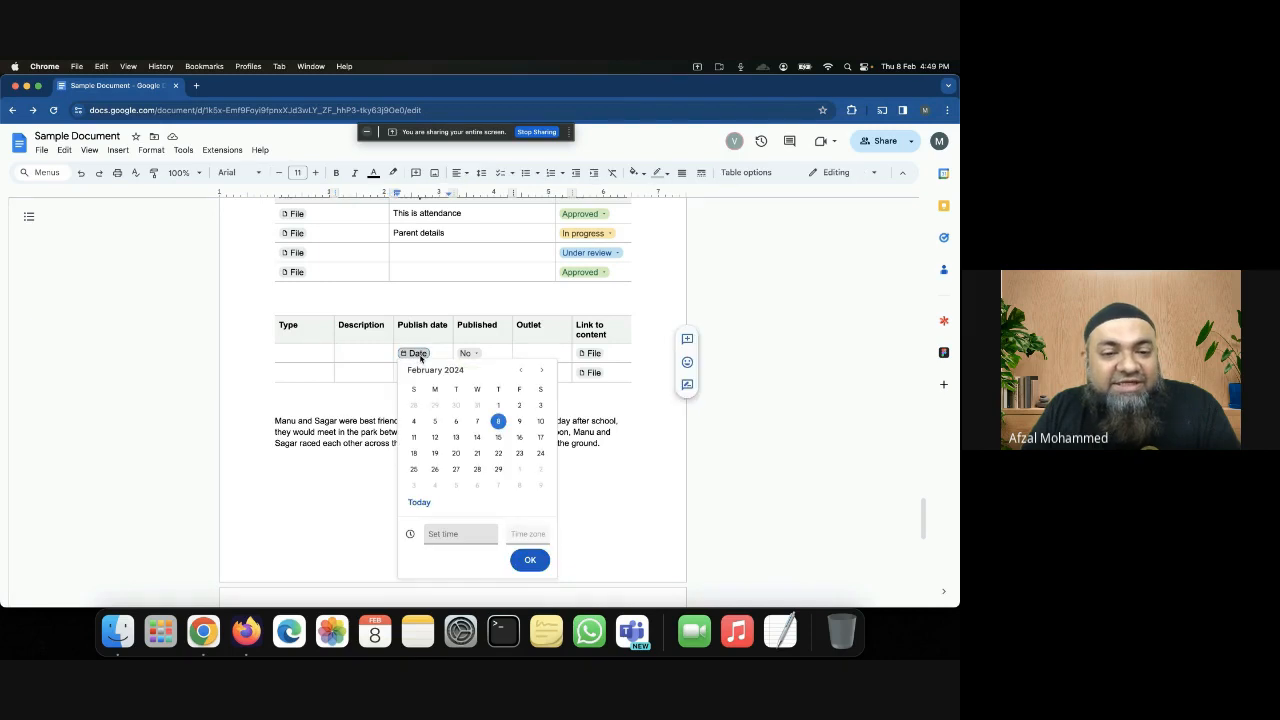
pyautogui.click(477, 421)
pyautogui.click(425, 318)
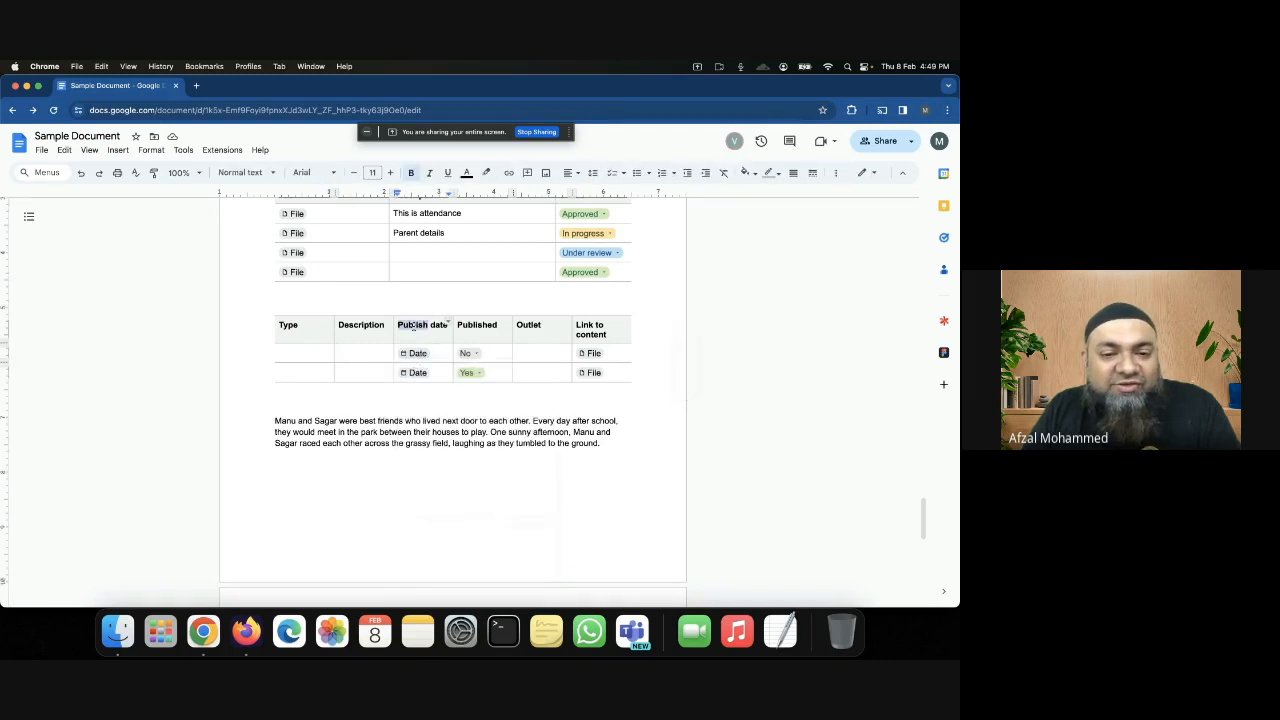
pyautogui.doubleClick(410, 325)
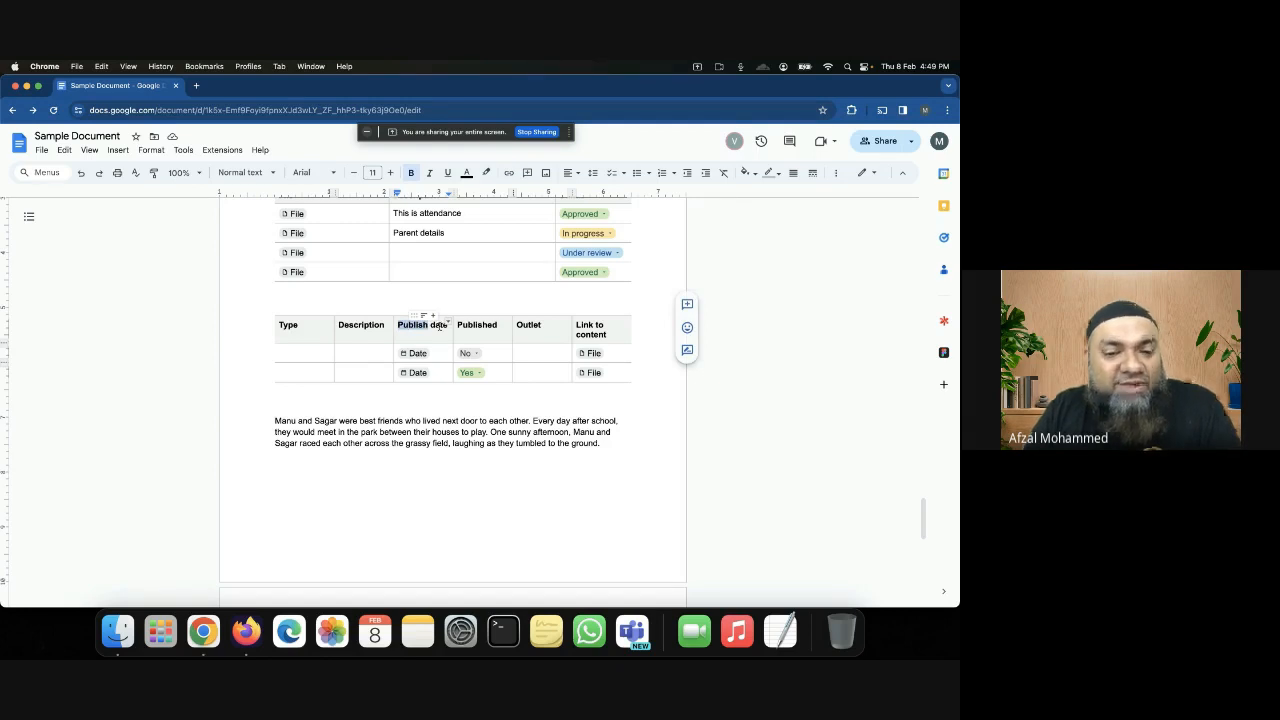
# Set the first row's Published value to Yes in the launch content tracker and view its dropdown choices again
pyautogui.click(505, 354)
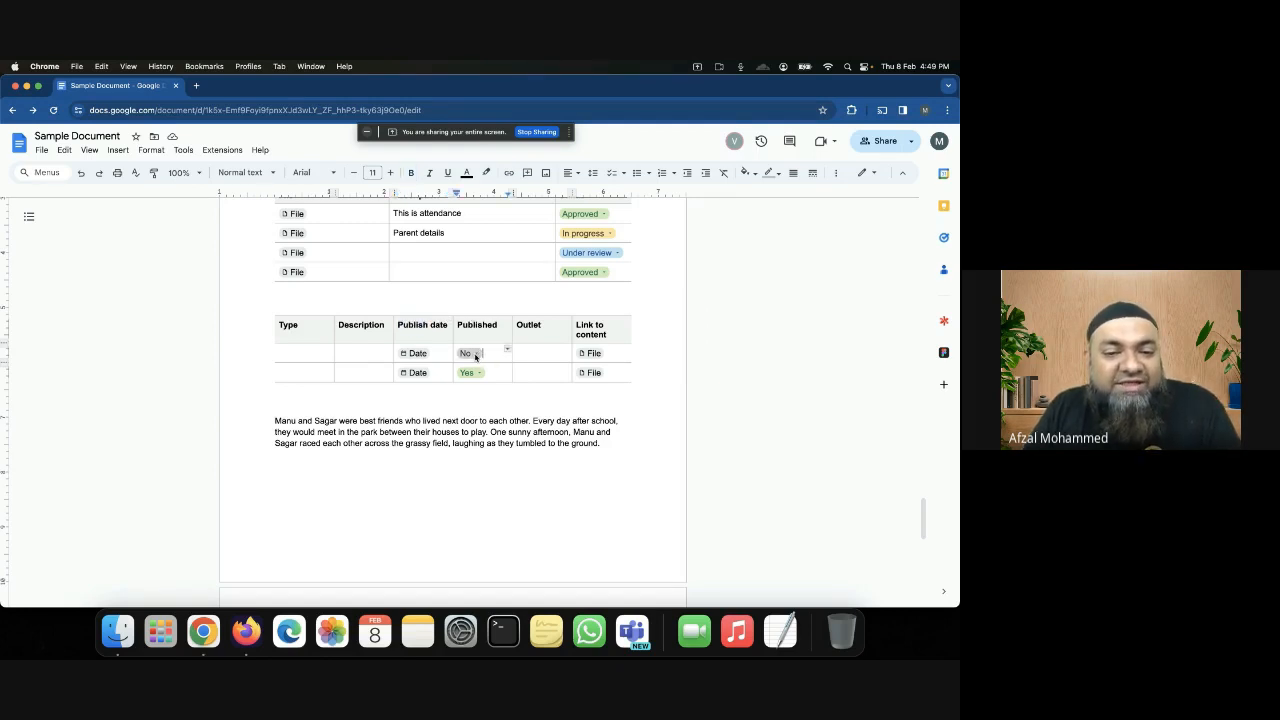
pyautogui.click(470, 354)
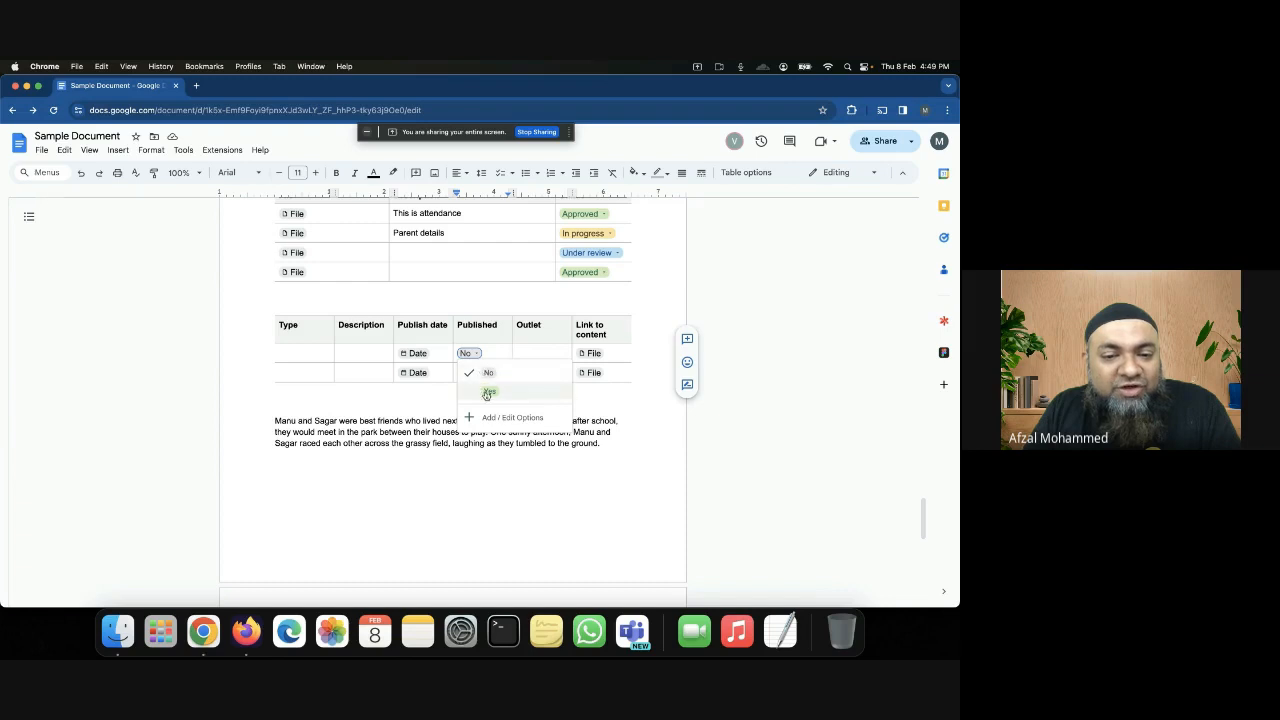
pyautogui.click(489, 391)
pyautogui.click(482, 354)
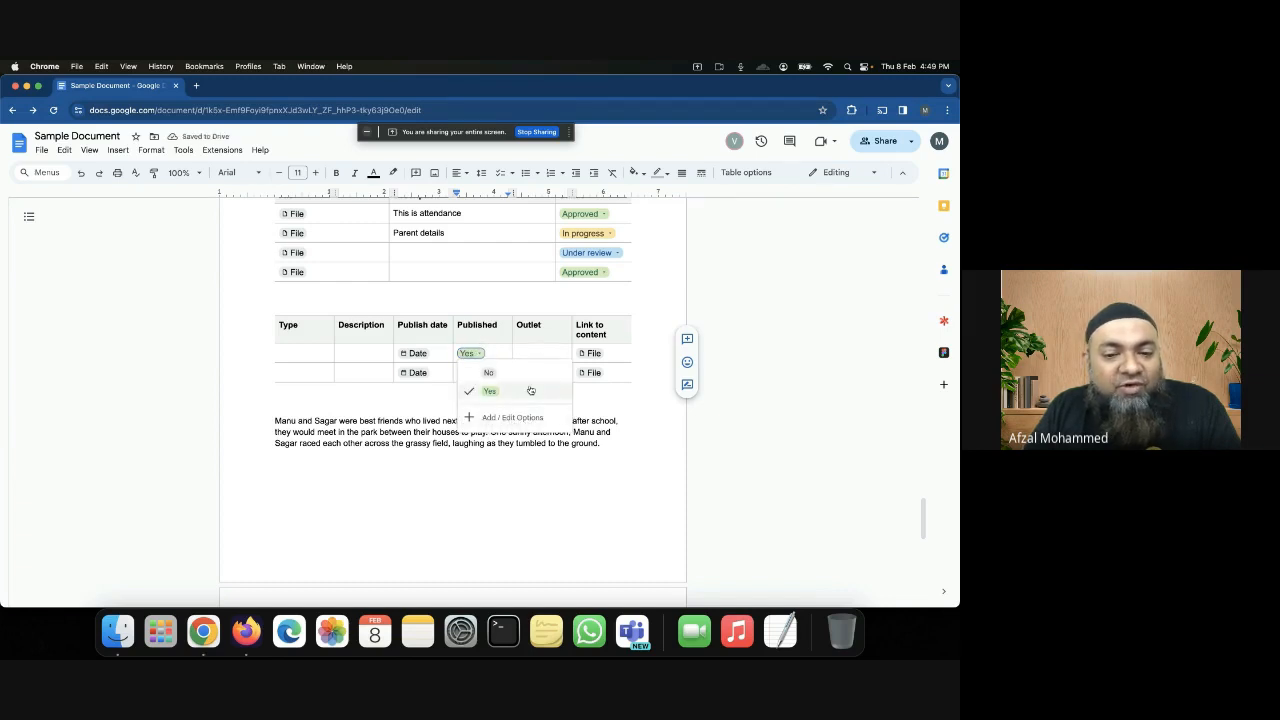
# Highlight the Outlet column heading in the launch content tracker
pyautogui.click(545, 347)
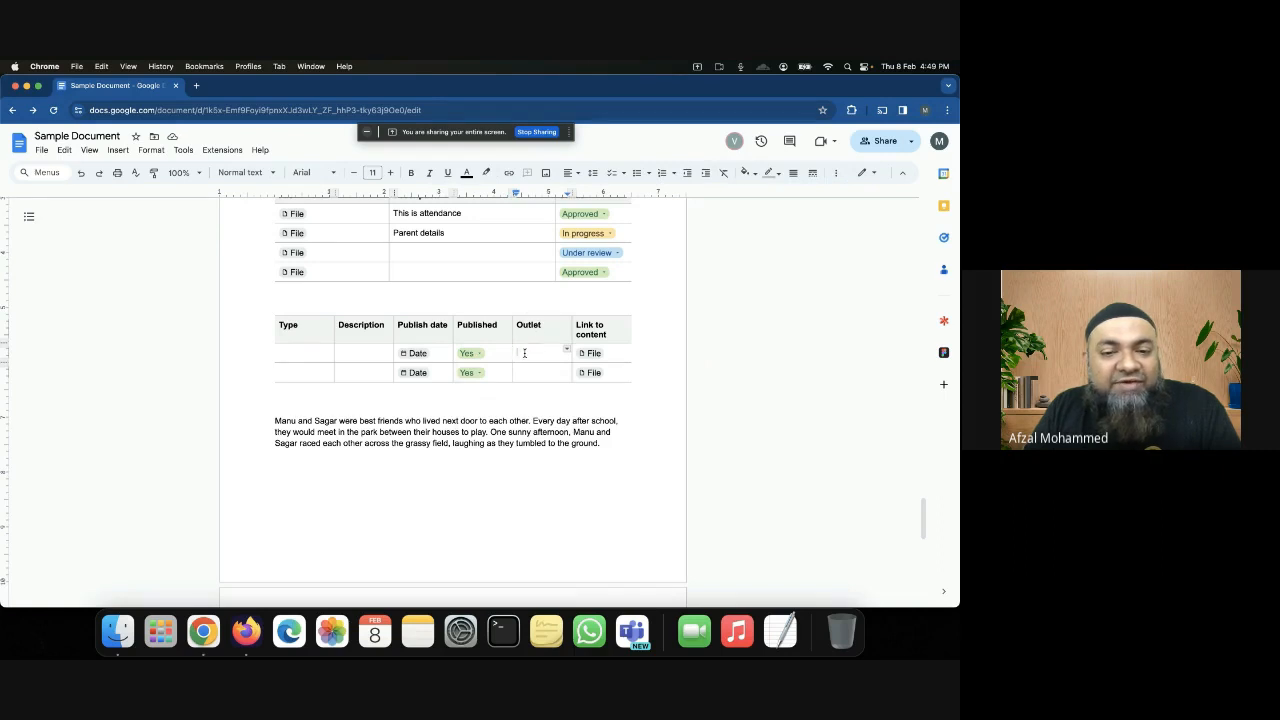
pyautogui.click(530, 325)
pyautogui.doubleClick(529, 326)
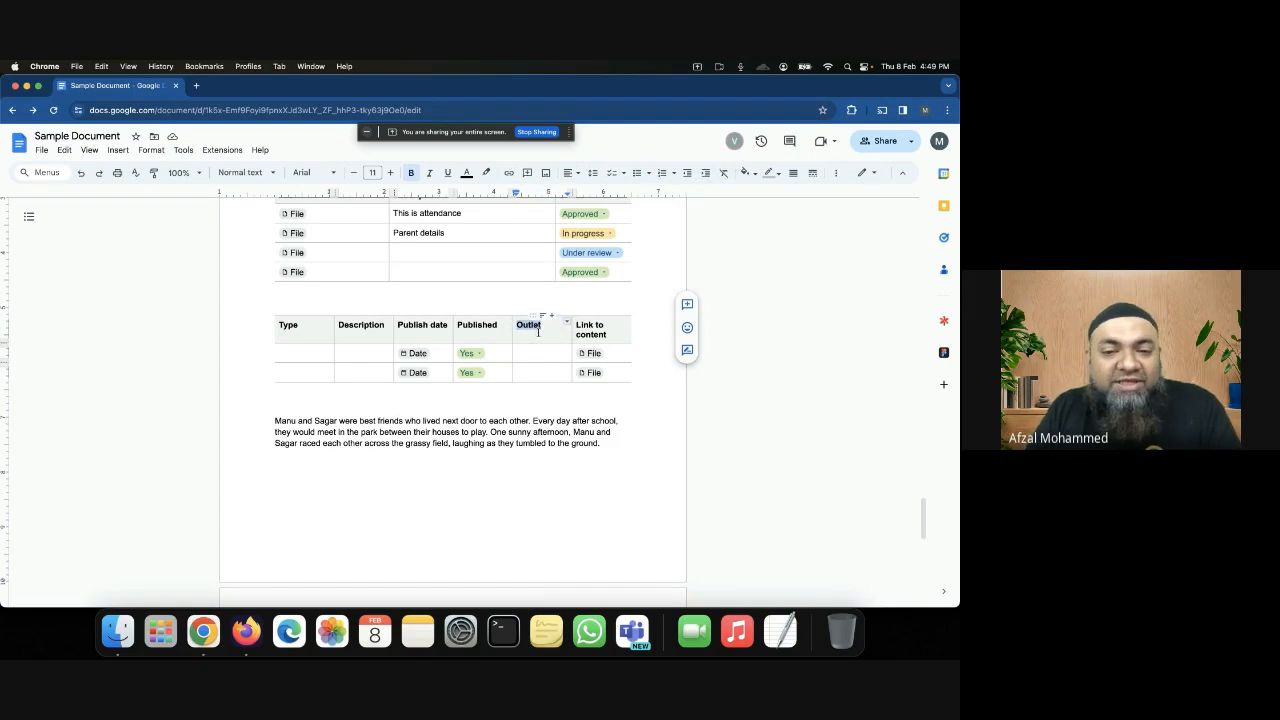
# Link the Assignment on Global Warming file in the first row's Link to content cell of the launch content tracker
pyautogui.click(544, 329)
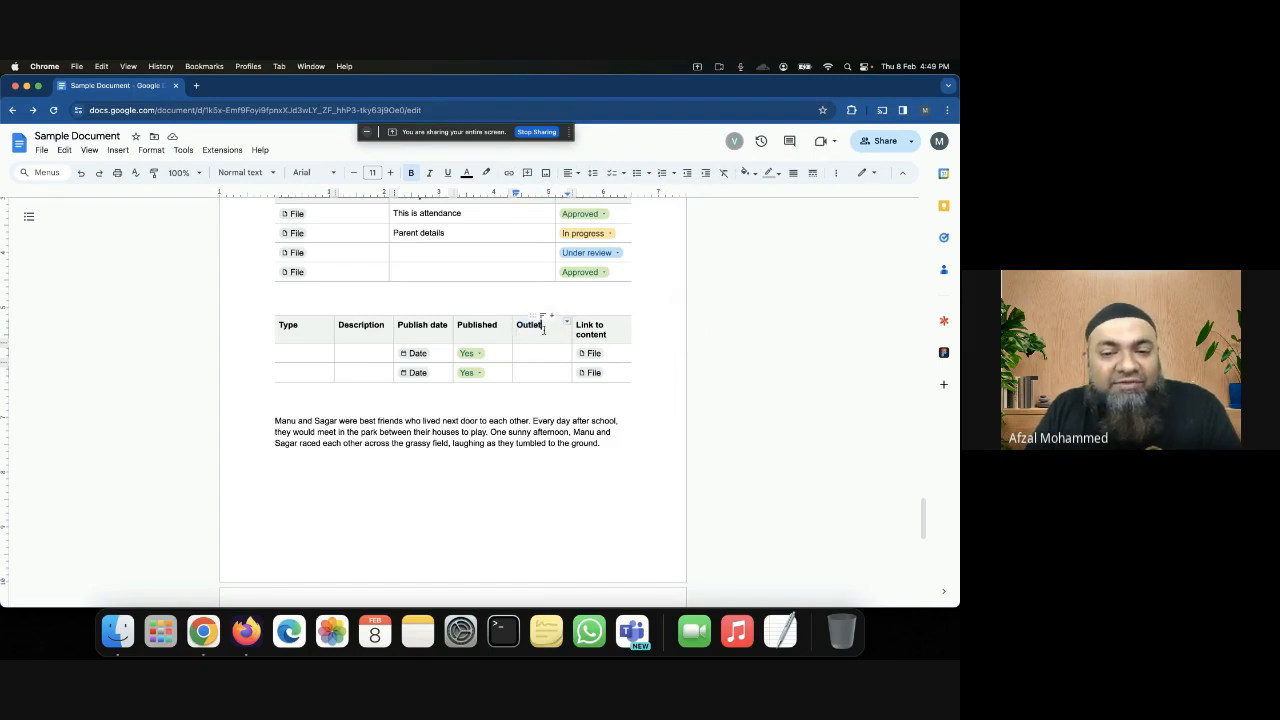
pyautogui.click(595, 356)
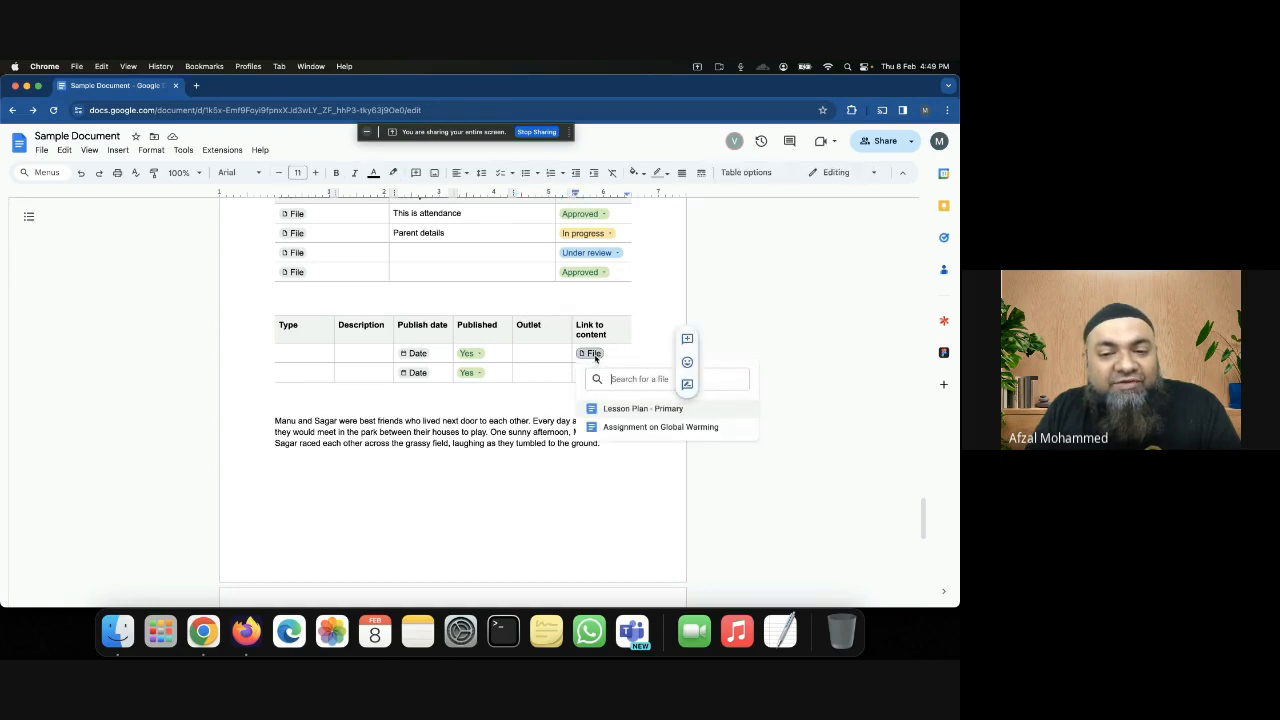
pyautogui.click(624, 423)
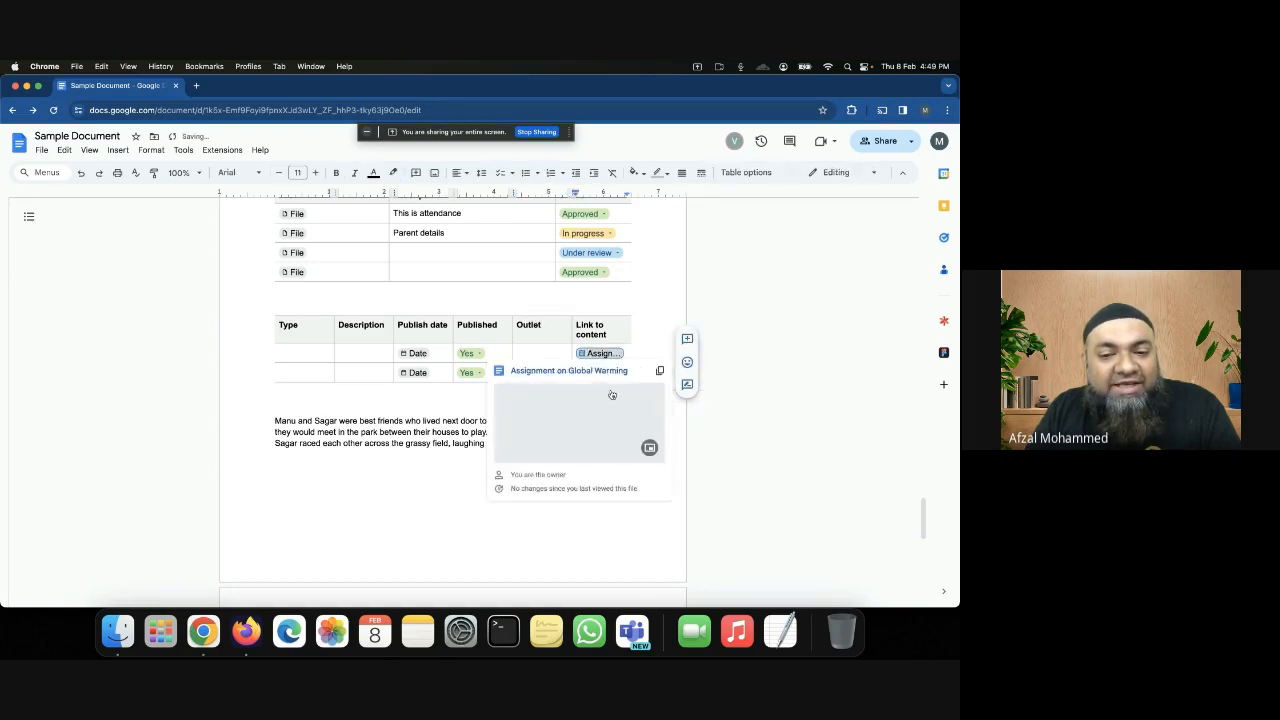
pyautogui.click(474, 403)
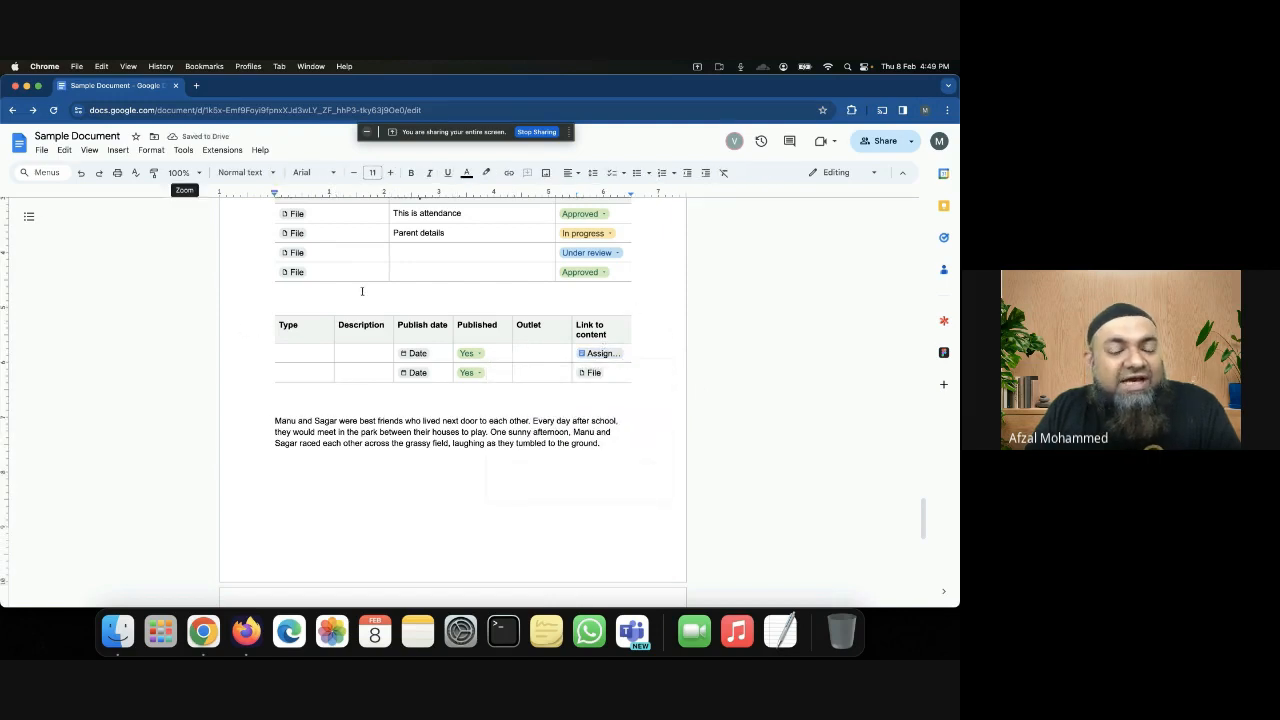
# Go to the Lesson Plan table and view the available building block types, including the custom building block option
pyautogui.scroll(-8, 325, 358)
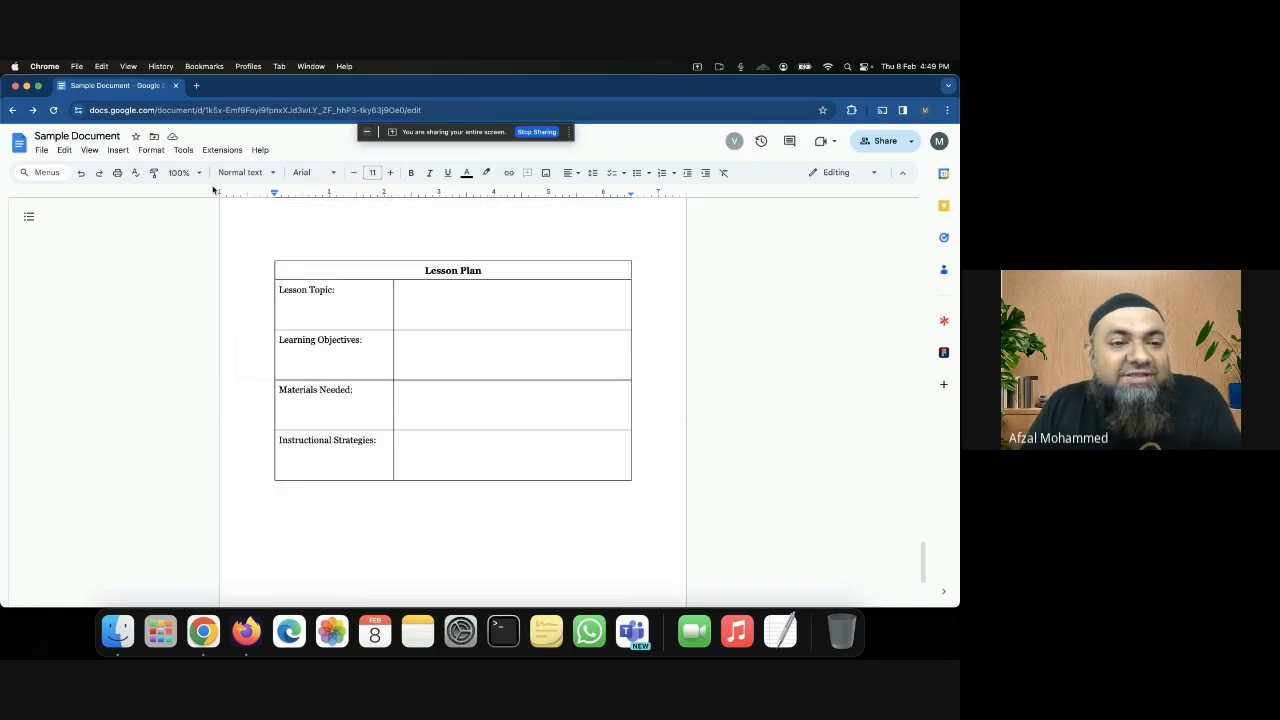
pyautogui.click(148, 151)
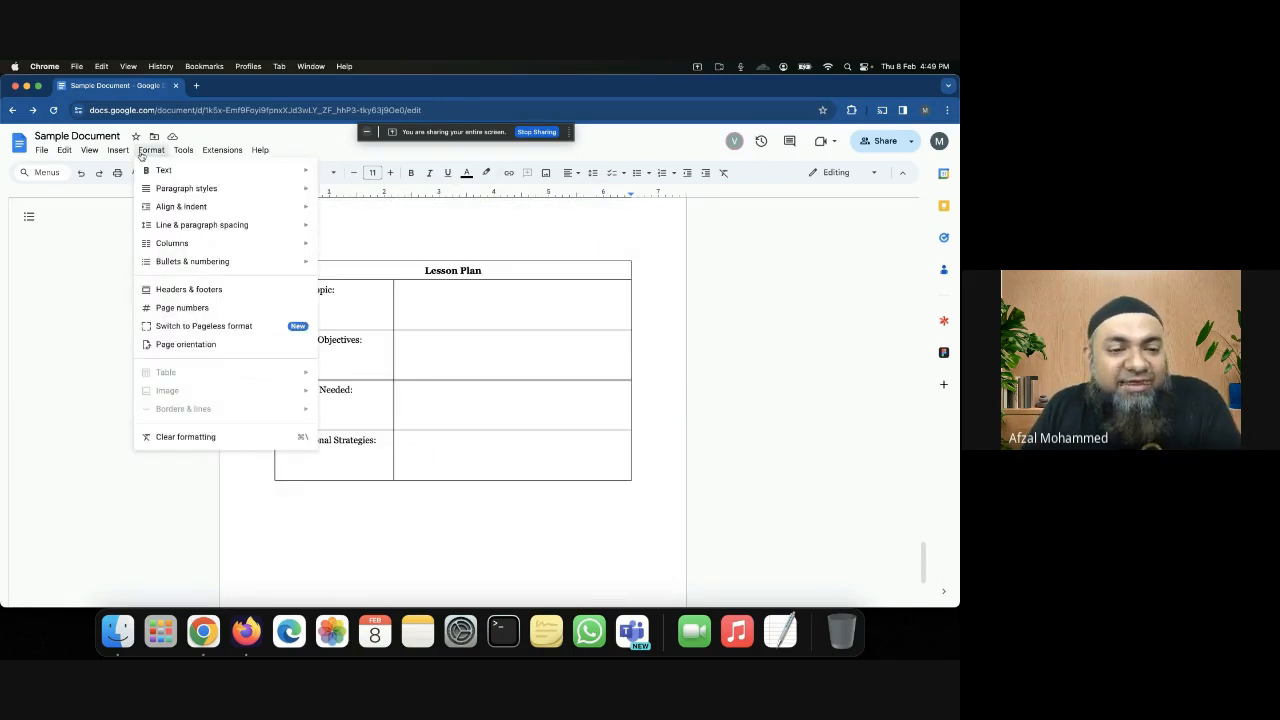
pyautogui.moveTo(127, 155)
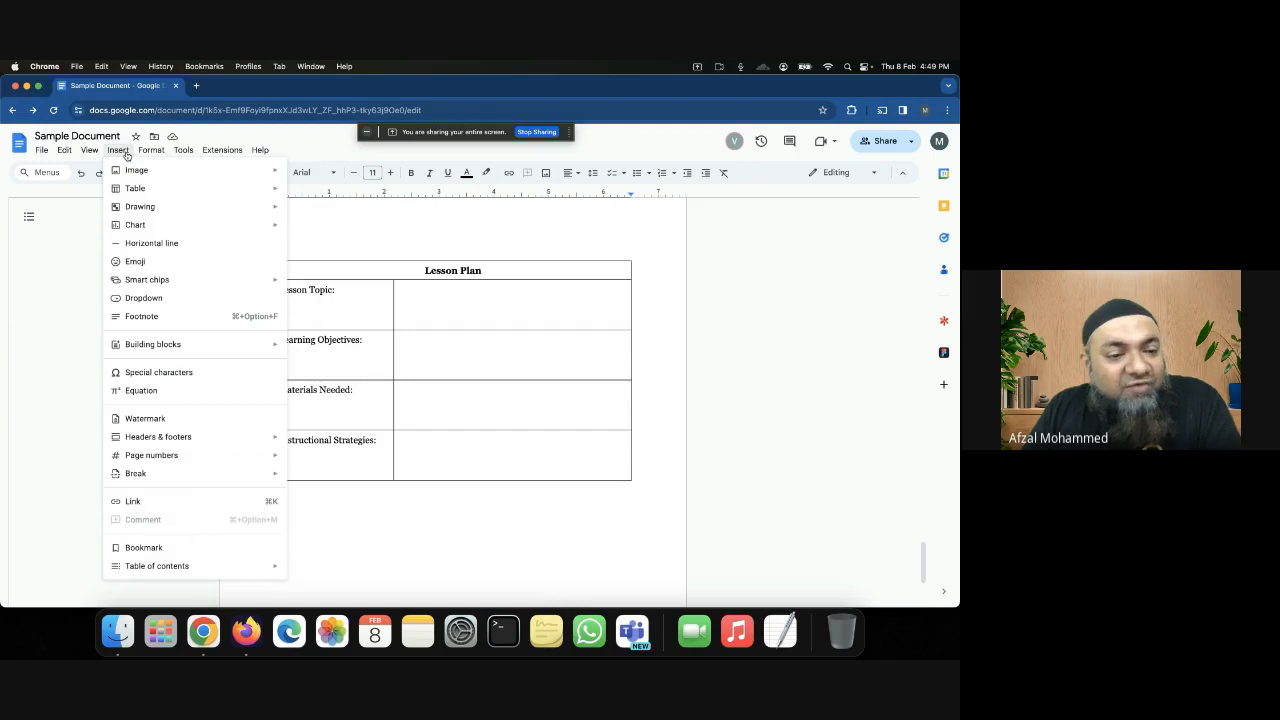
pyautogui.moveTo(208, 345)
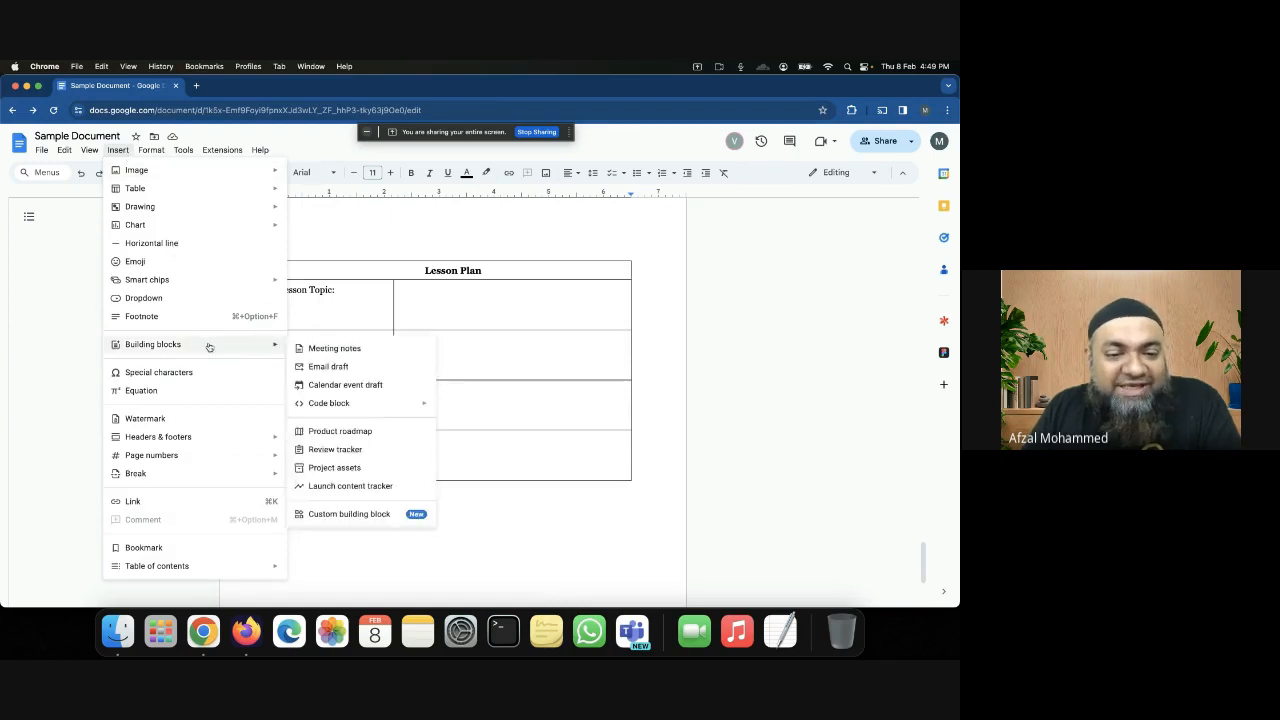
pyautogui.click(524, 323)
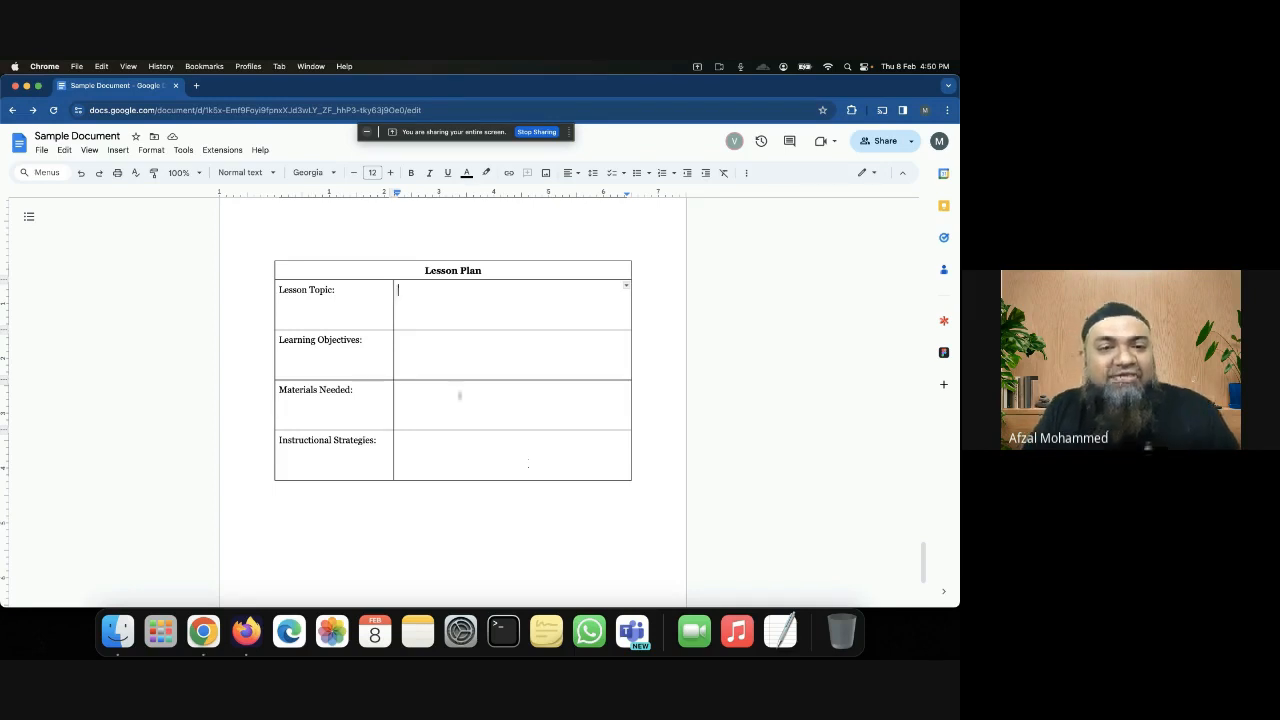
# Extend the lesson plan table's title to read "Lesson Plan for Secondary Grades"
pyautogui.click(497, 271)
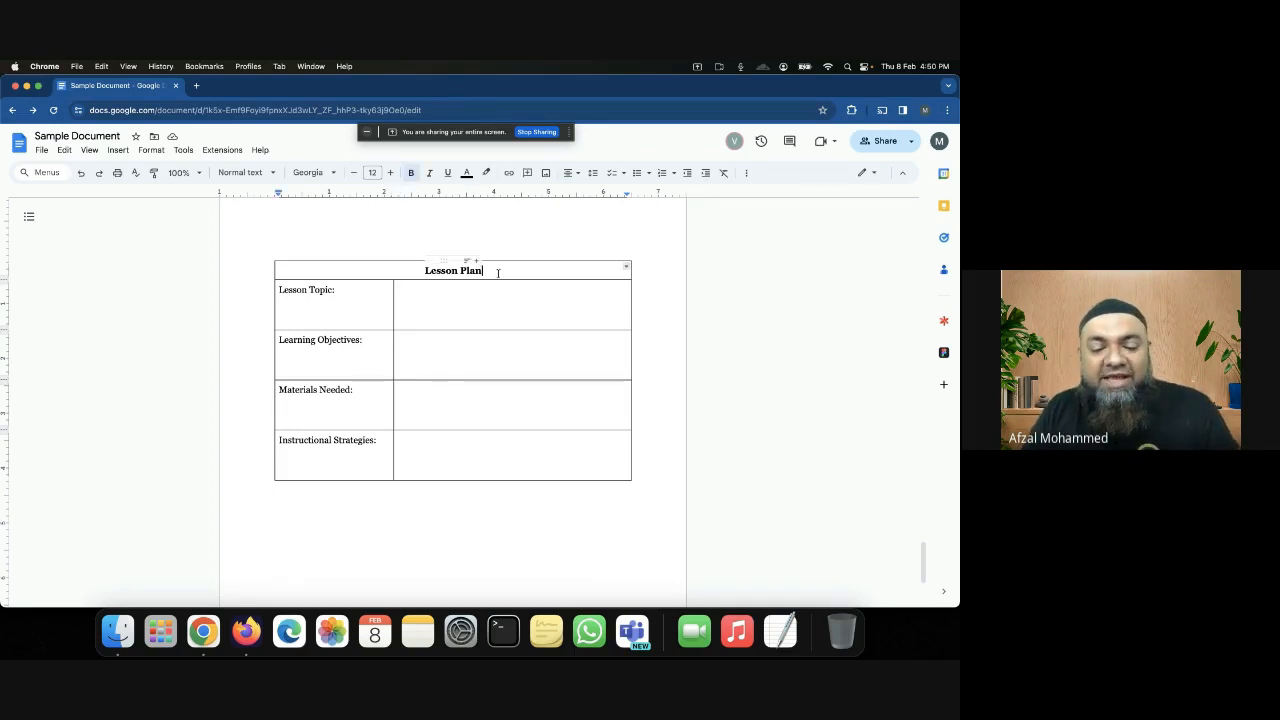
pyautogui.write('for P')
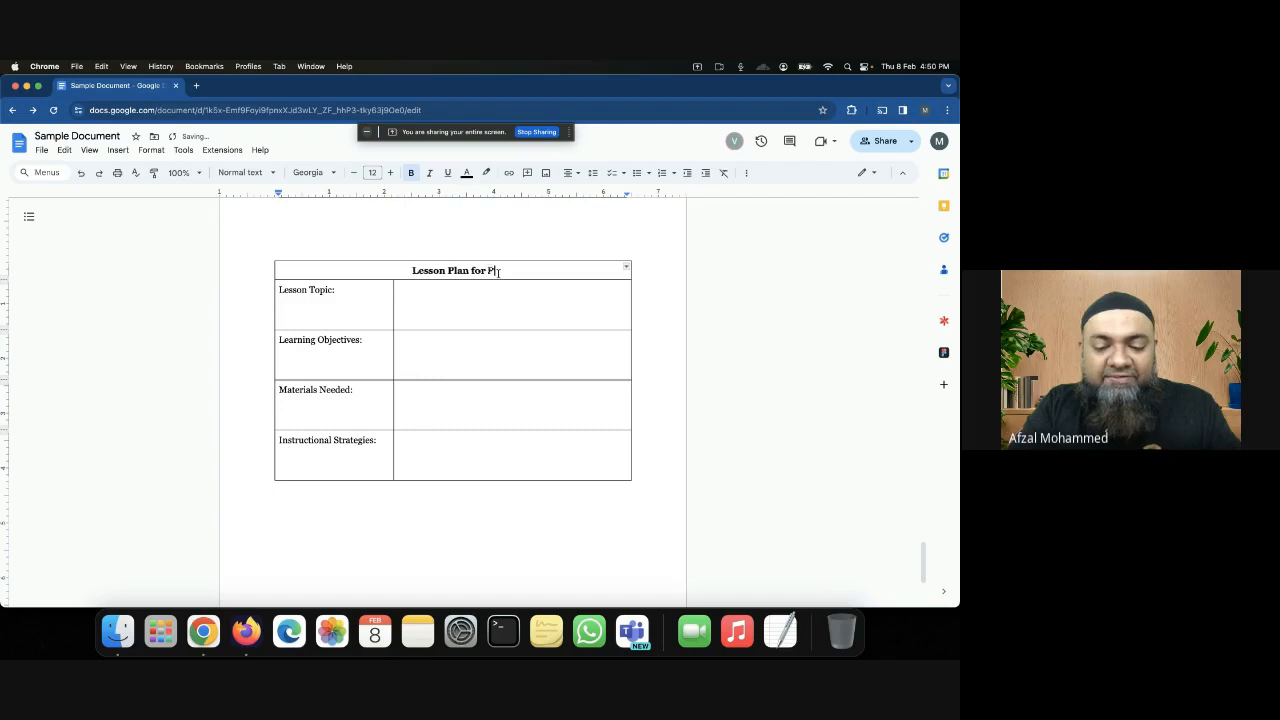
pyautogui.write('rimary')
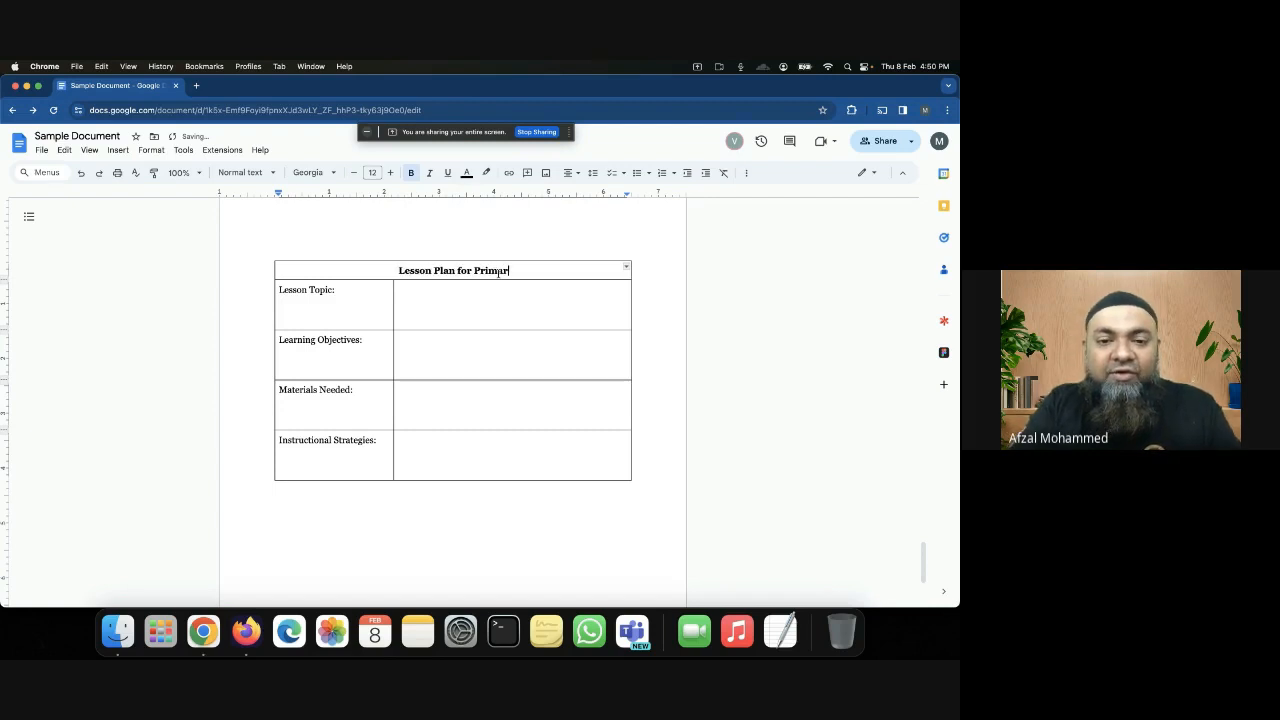
pyautogui.press('BackSpace')
pyautogui.press('BackSpace')
pyautogui.press('BackSpace')
pyautogui.press('BackSpace')
pyautogui.press('BackSpace')
pyautogui.press('BackSpace')
pyautogui.press('BackSpace')
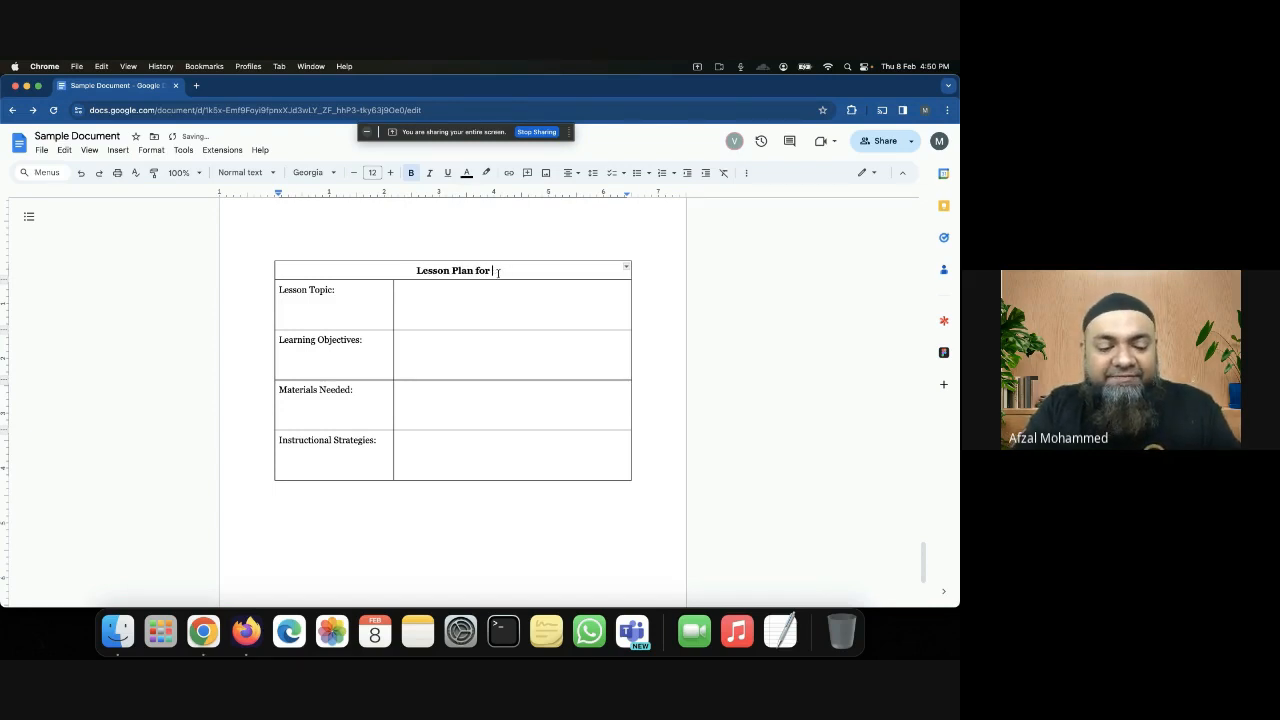
pyautogui.write('Seco')
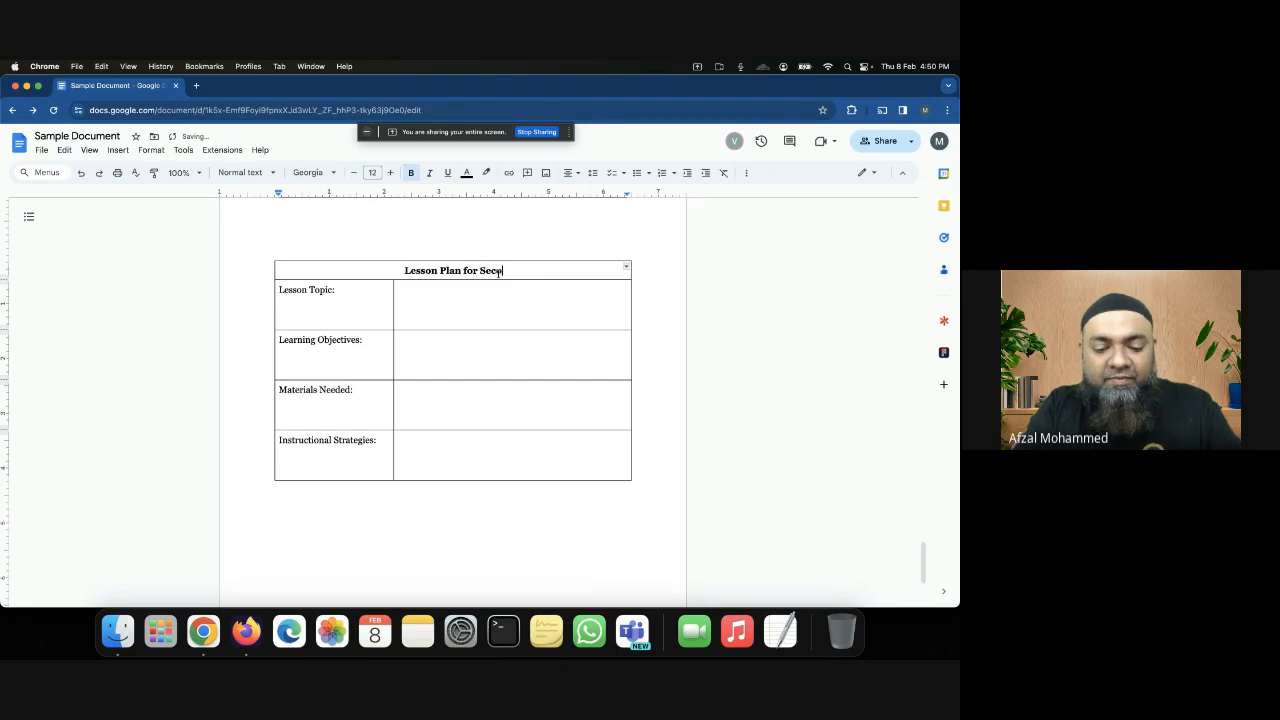
pyautogui.write('ndary Grades')
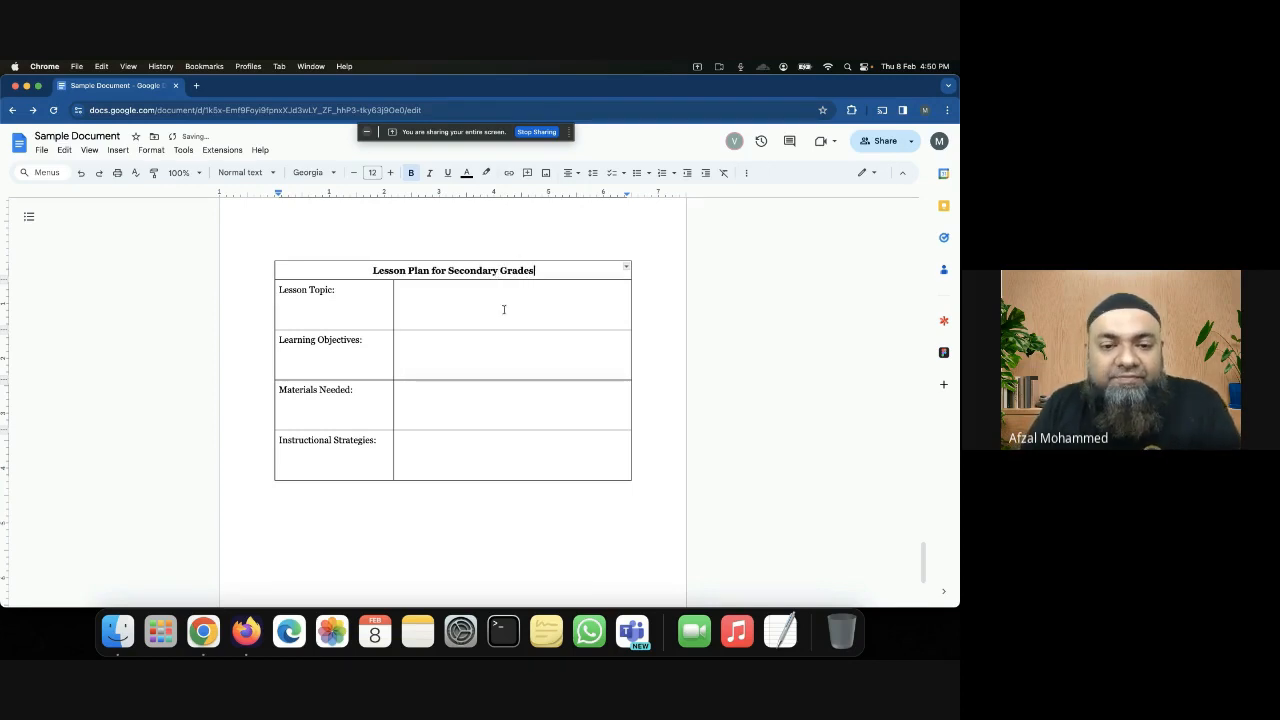
pyautogui.click(470, 317)
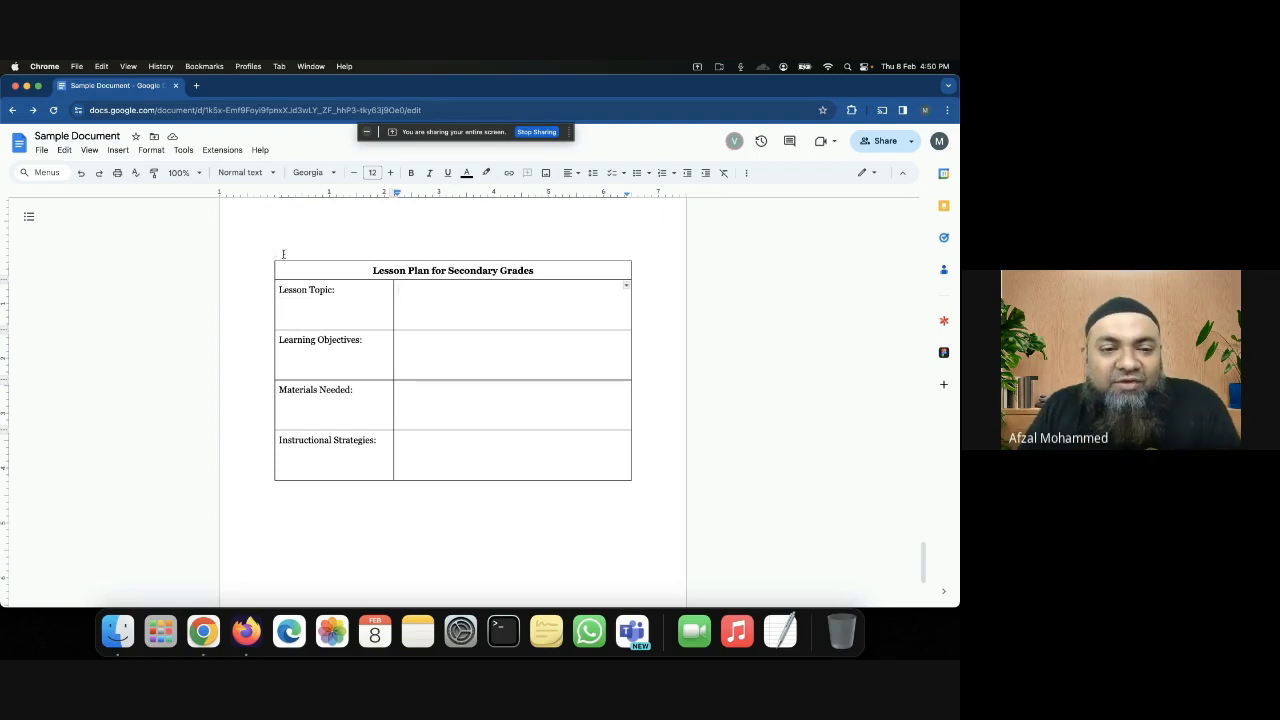
# Select the whole lesson plan table and save the selection as a new custom building block
pyautogui.moveTo(283, 254); pyautogui.dragTo(427, 388)
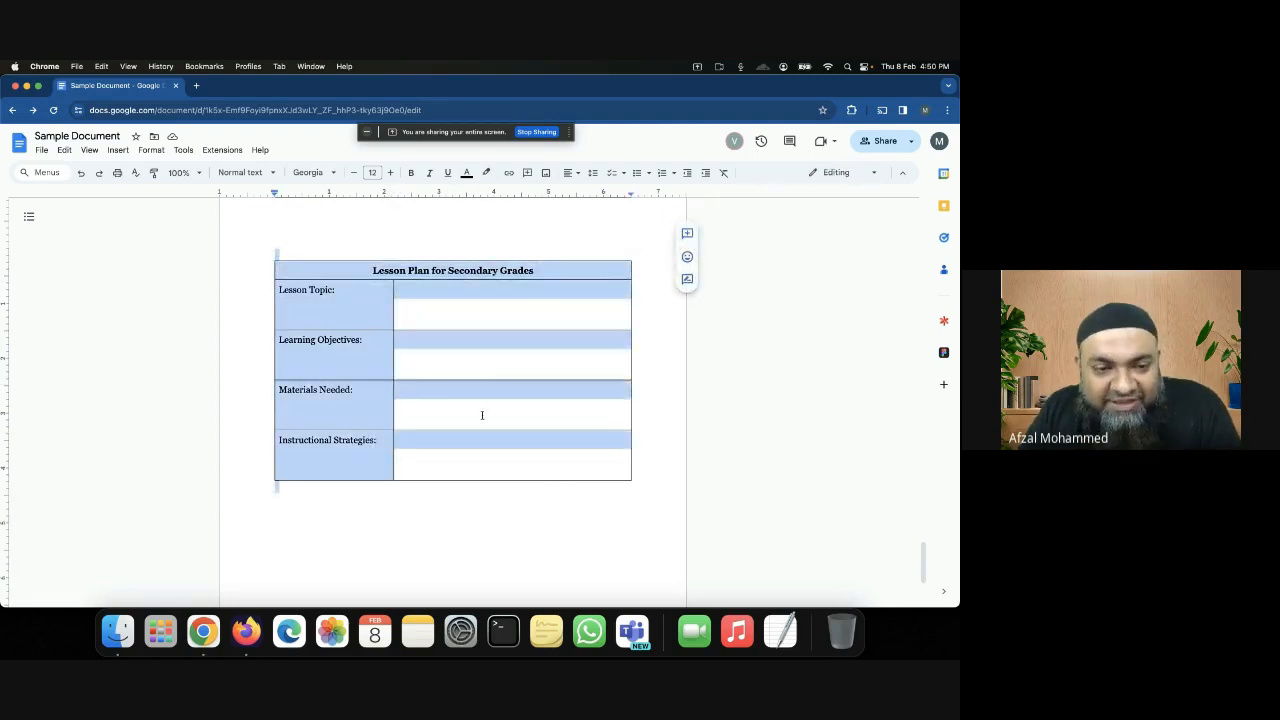
pyautogui.click(118, 150)
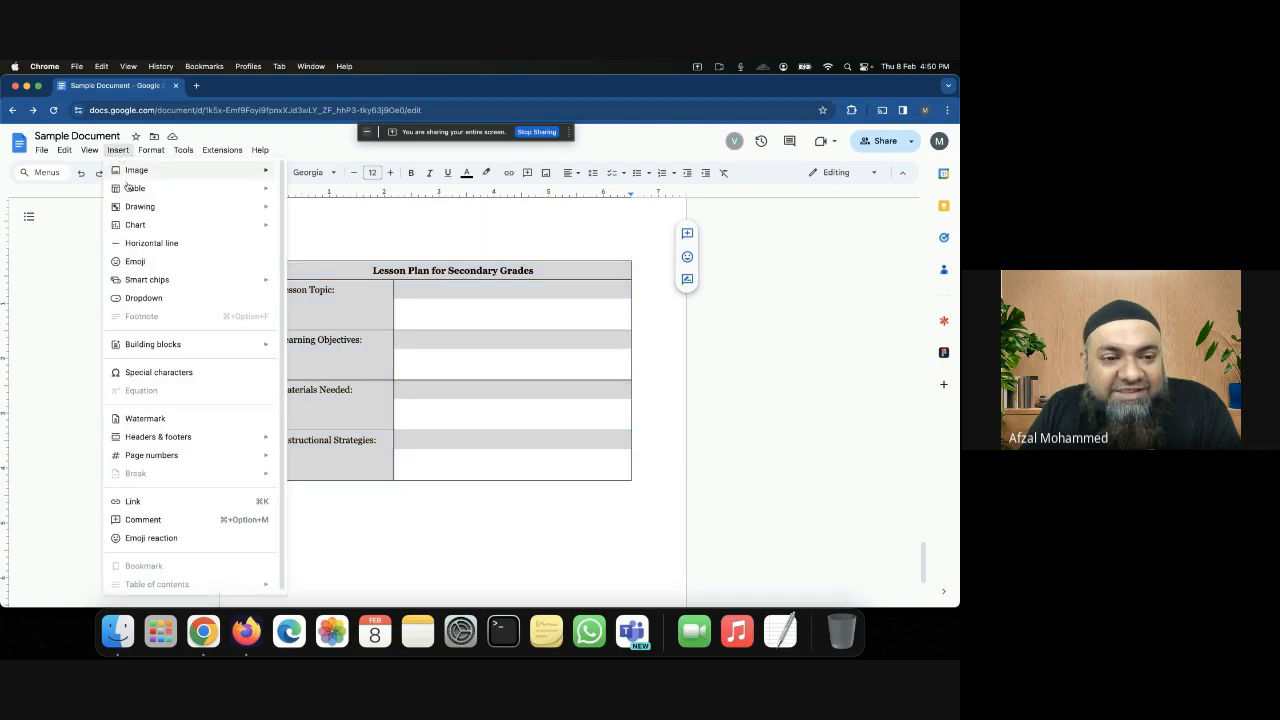
pyautogui.moveTo(181, 347)
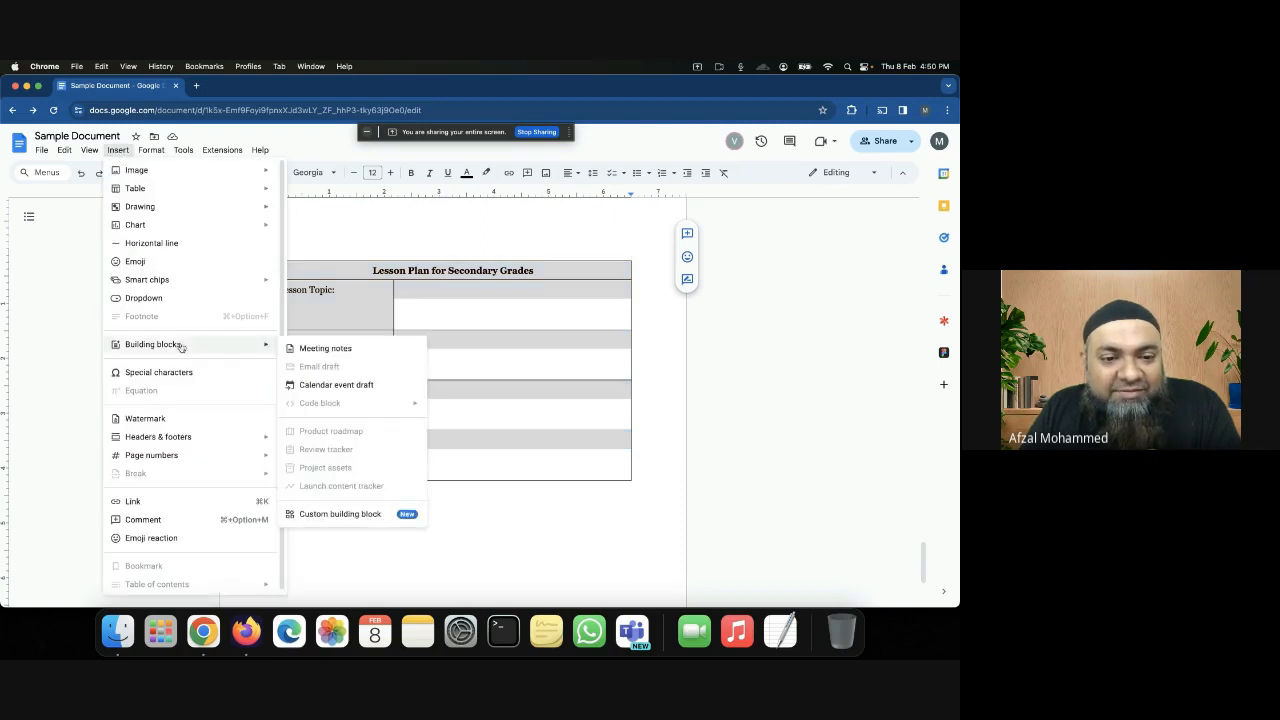
pyautogui.click(354, 515)
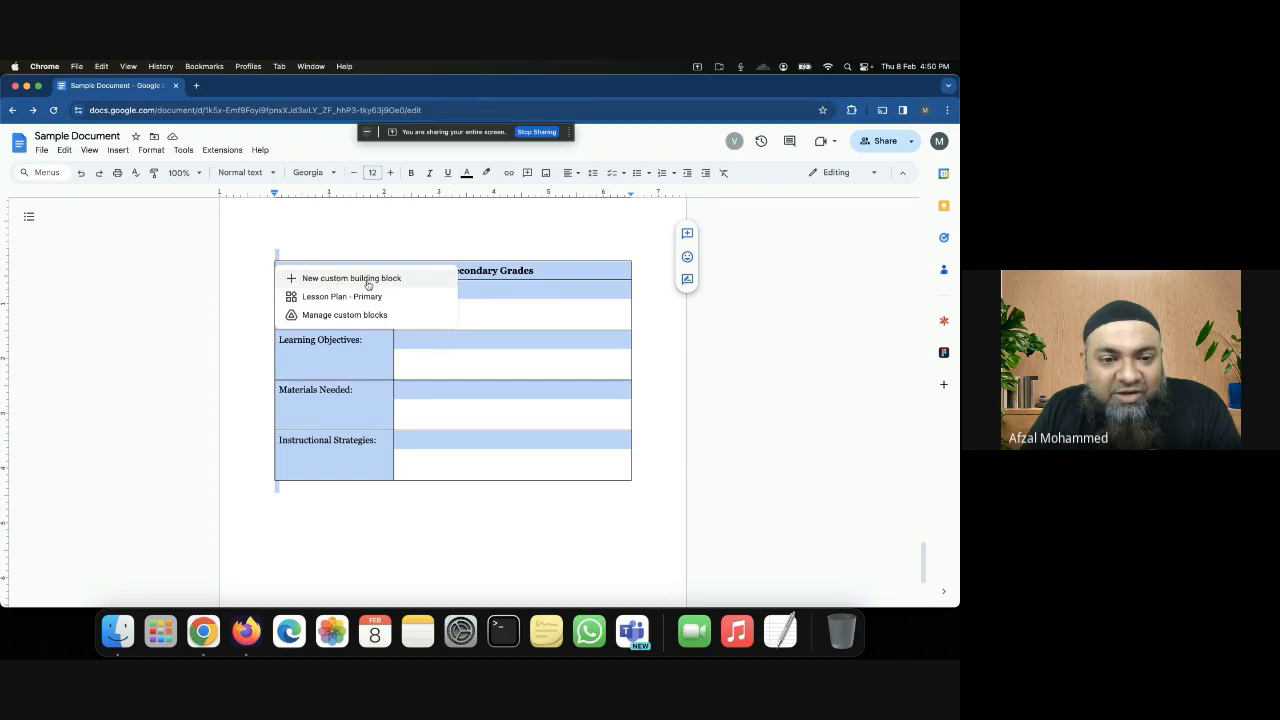
pyautogui.click(368, 284)
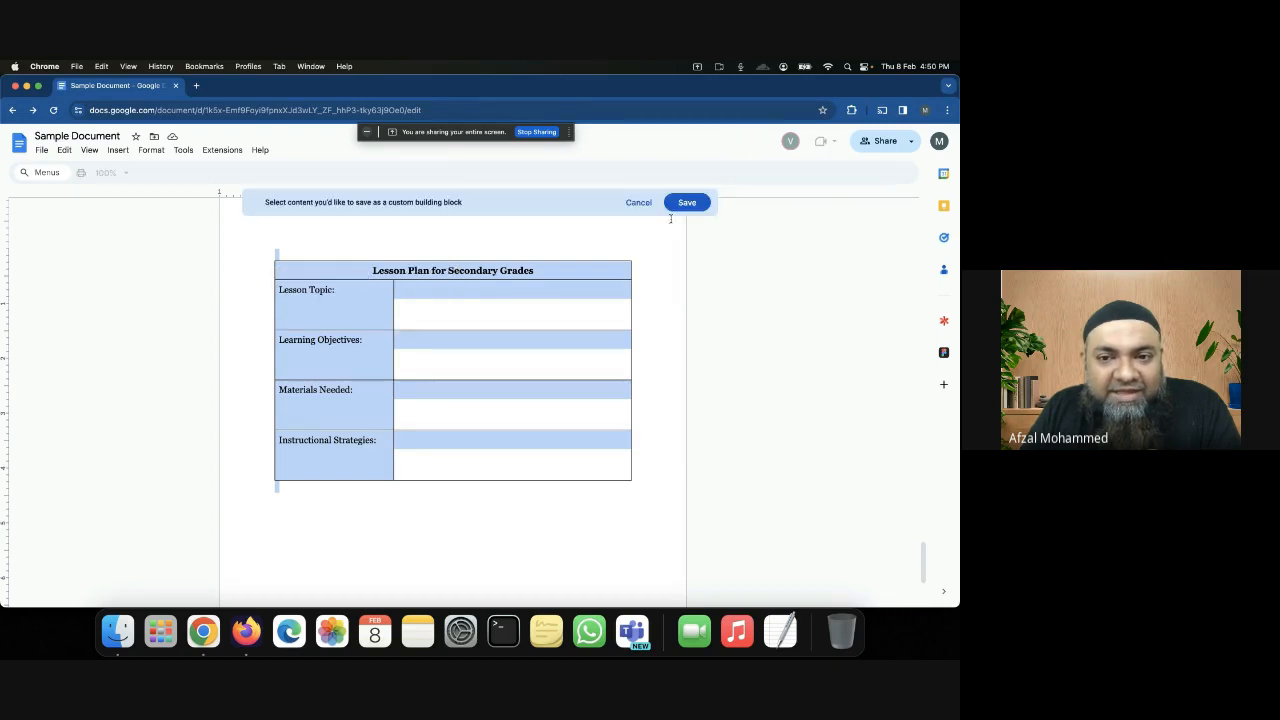
pyautogui.click(699, 205)
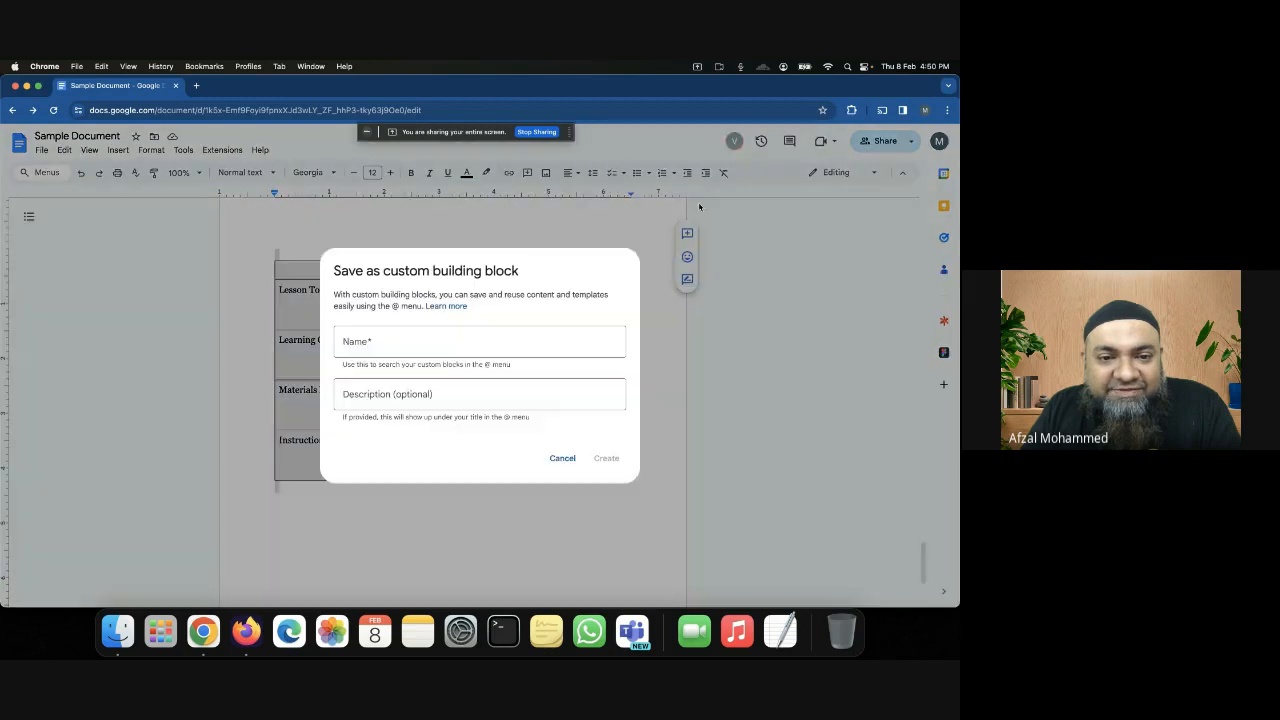
# Name the custom building block "Lesson Plan - Secondary Grades", leave its description empty, and create it
pyautogui.click(427, 346)
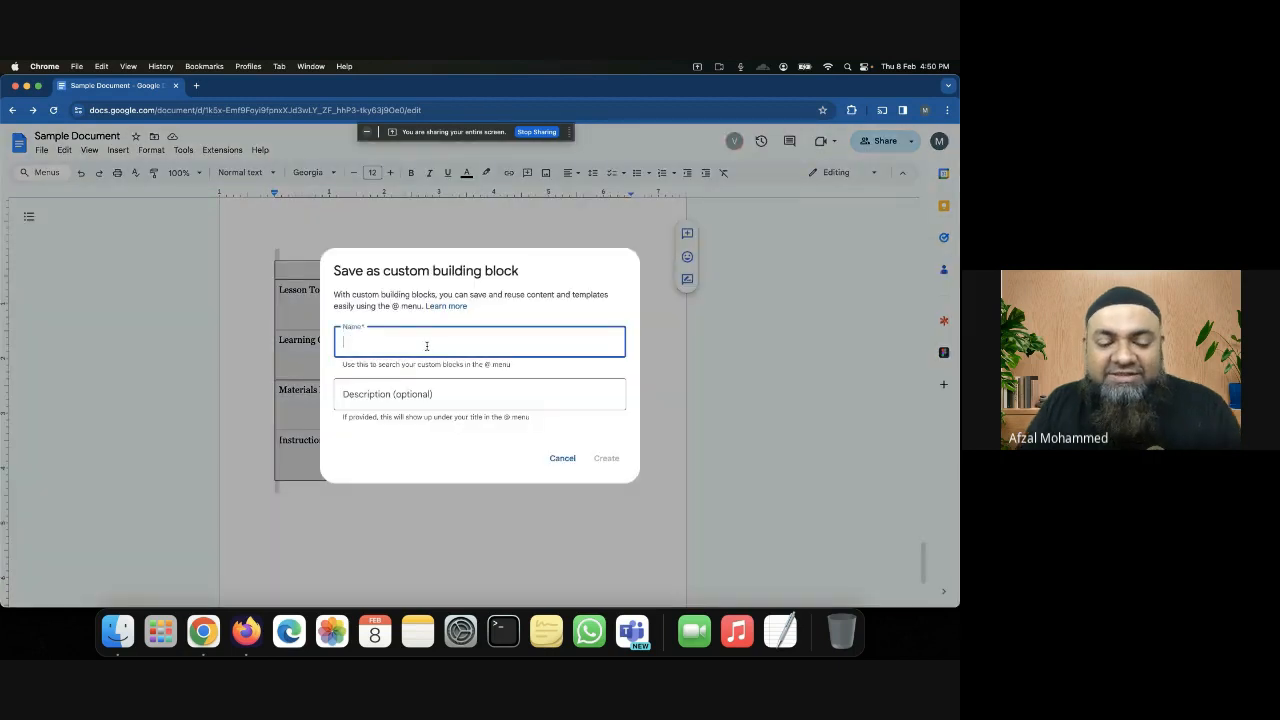
pyautogui.write('Lesso')
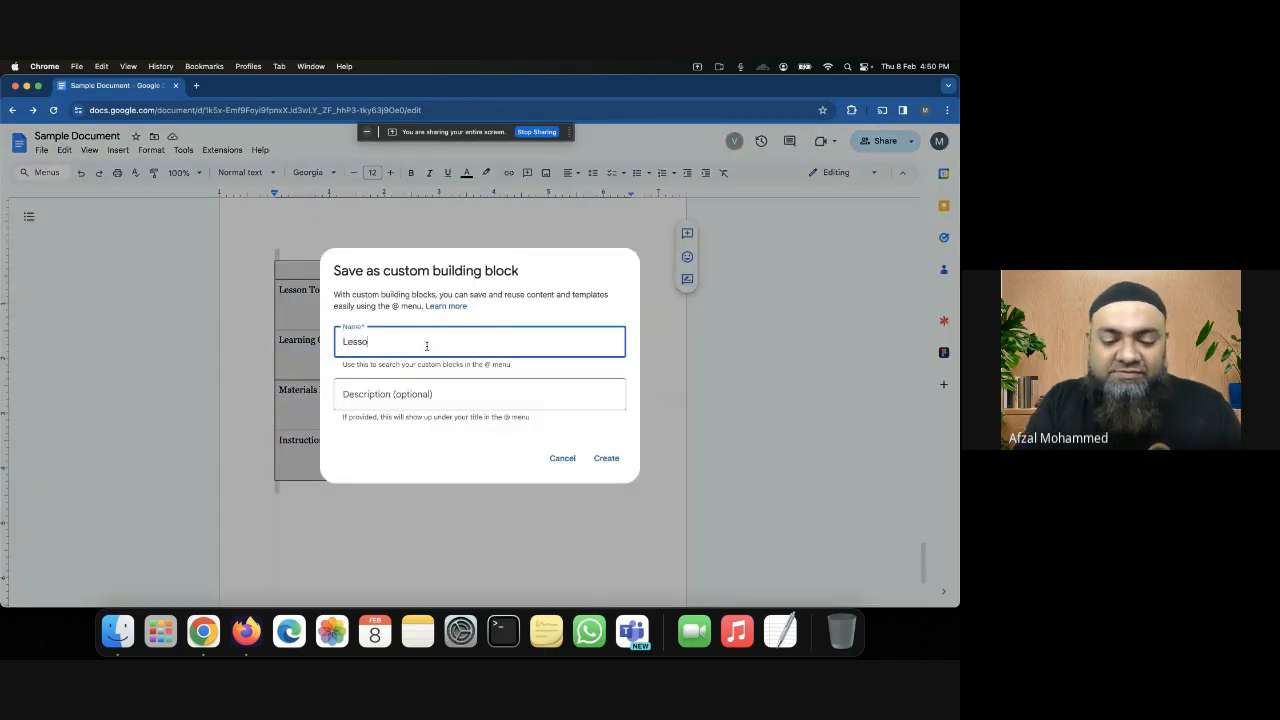
pyautogui.write('n Plan ')
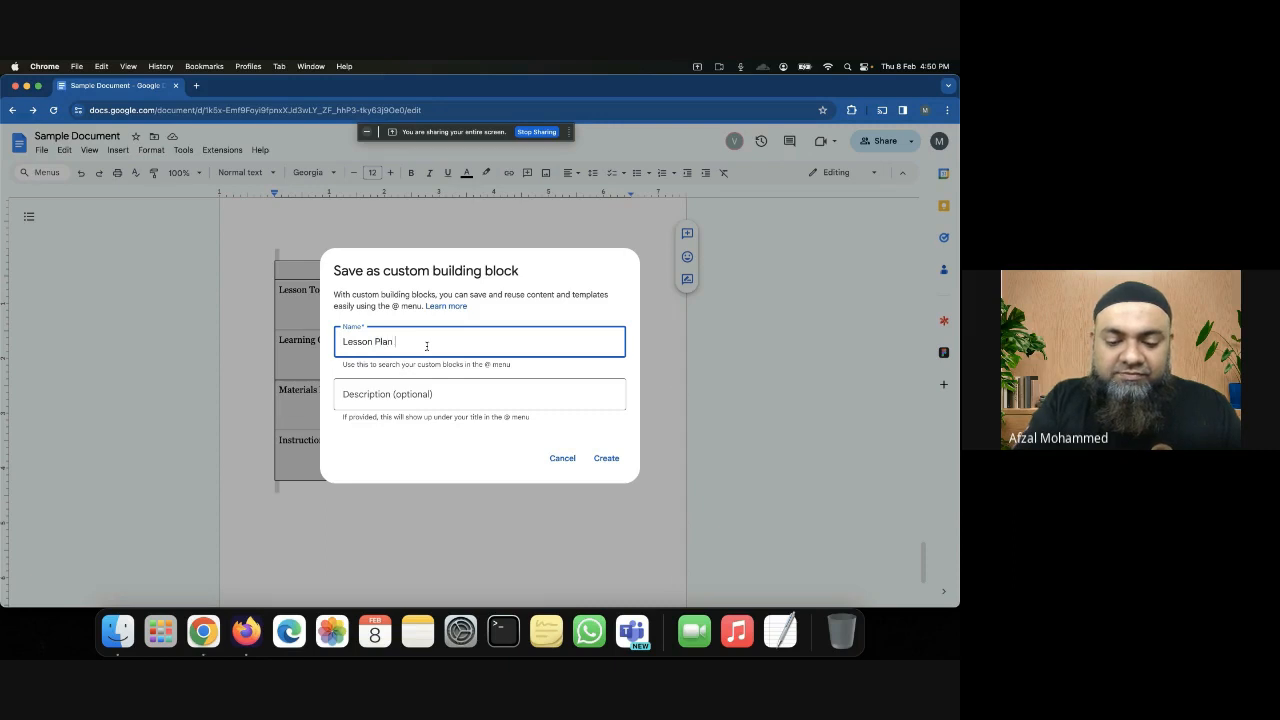
pyautogui.write('- Se')
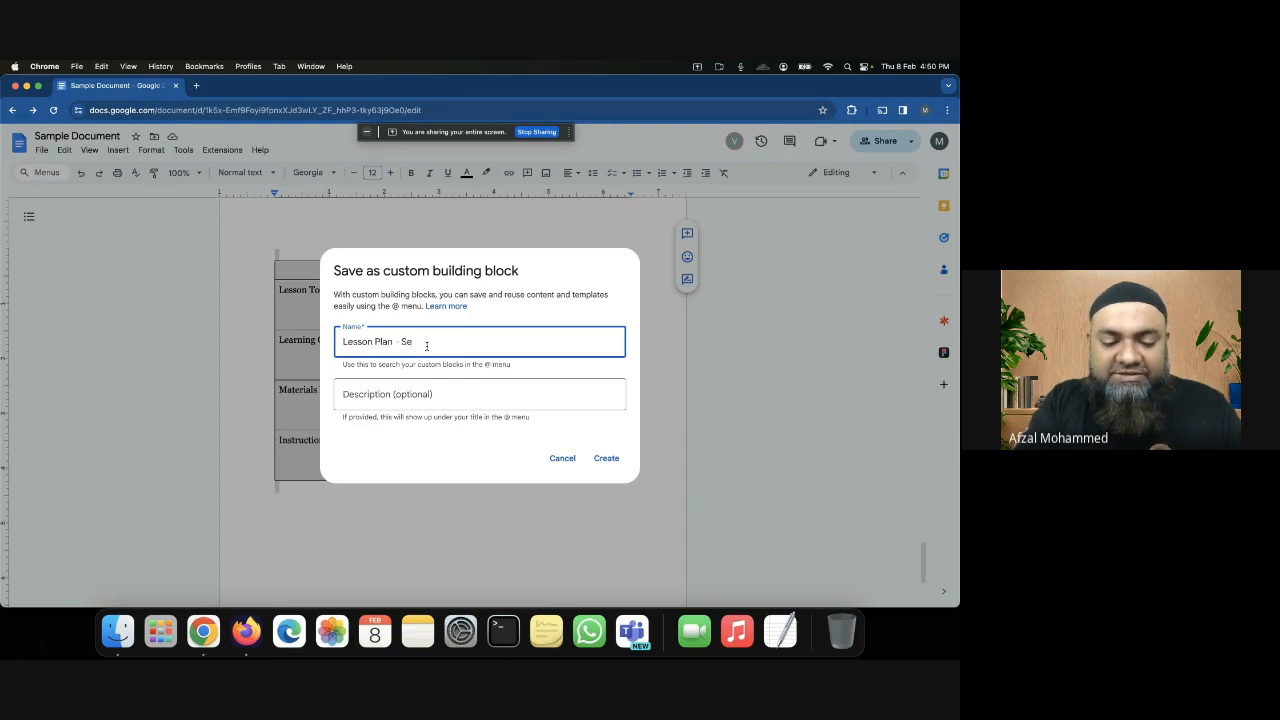
pyautogui.write('condary ')
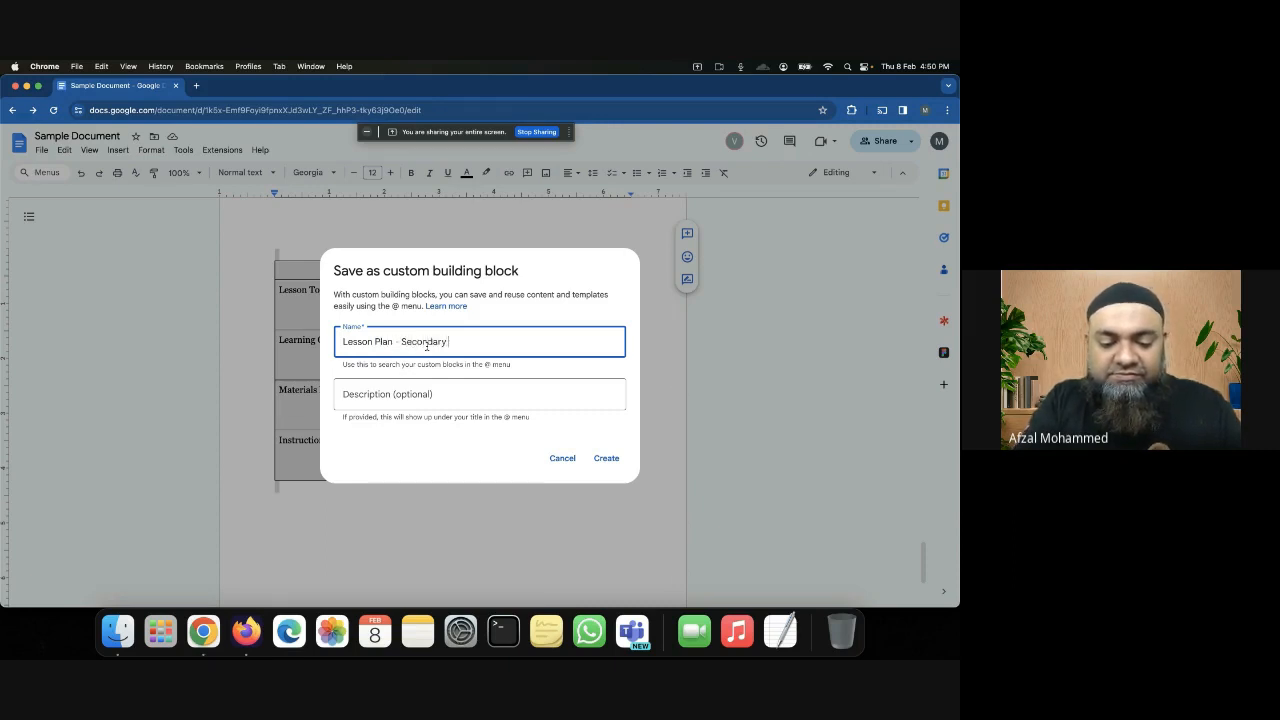
pyautogui.write('Drades')
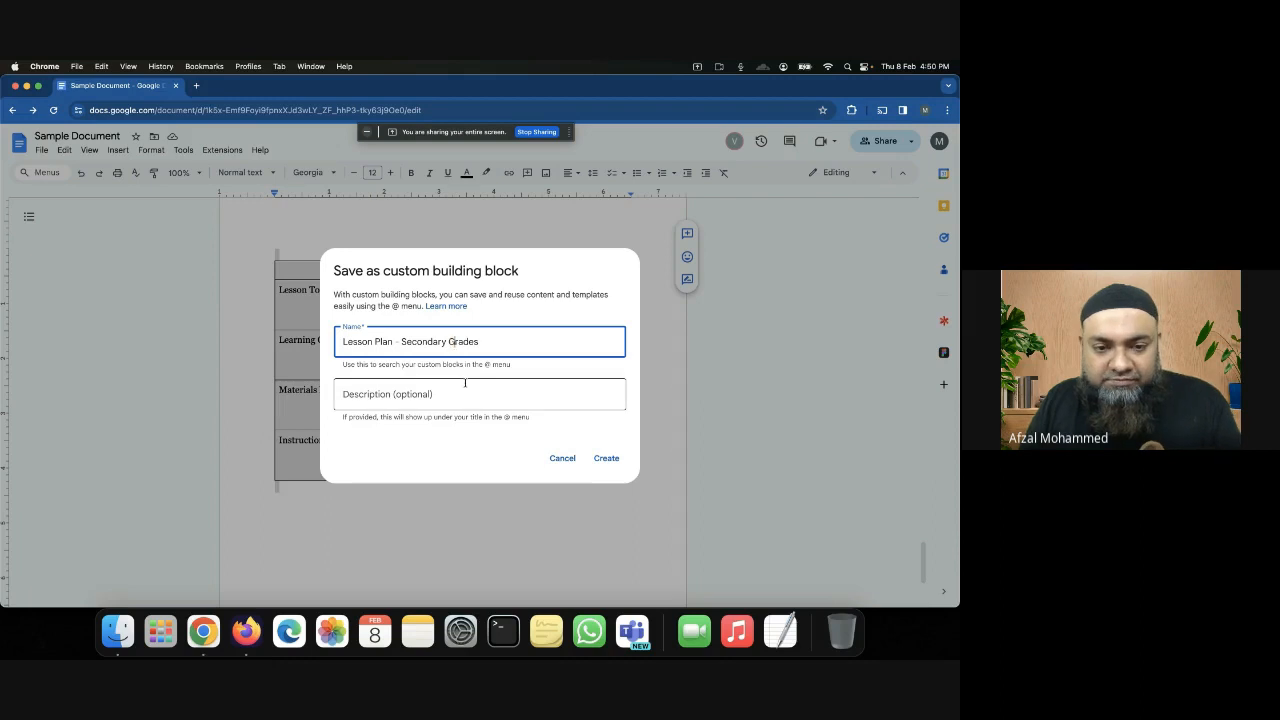
pyautogui.click(460, 392)
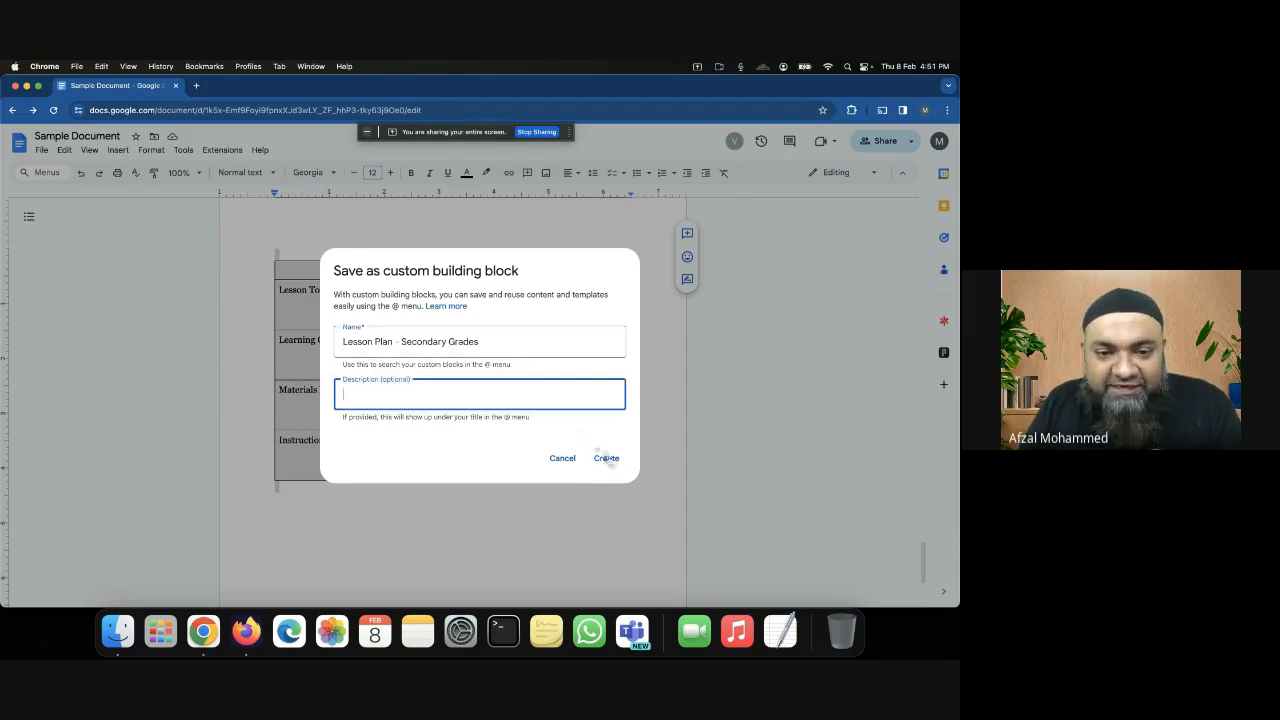
pyautogui.click(607, 458)
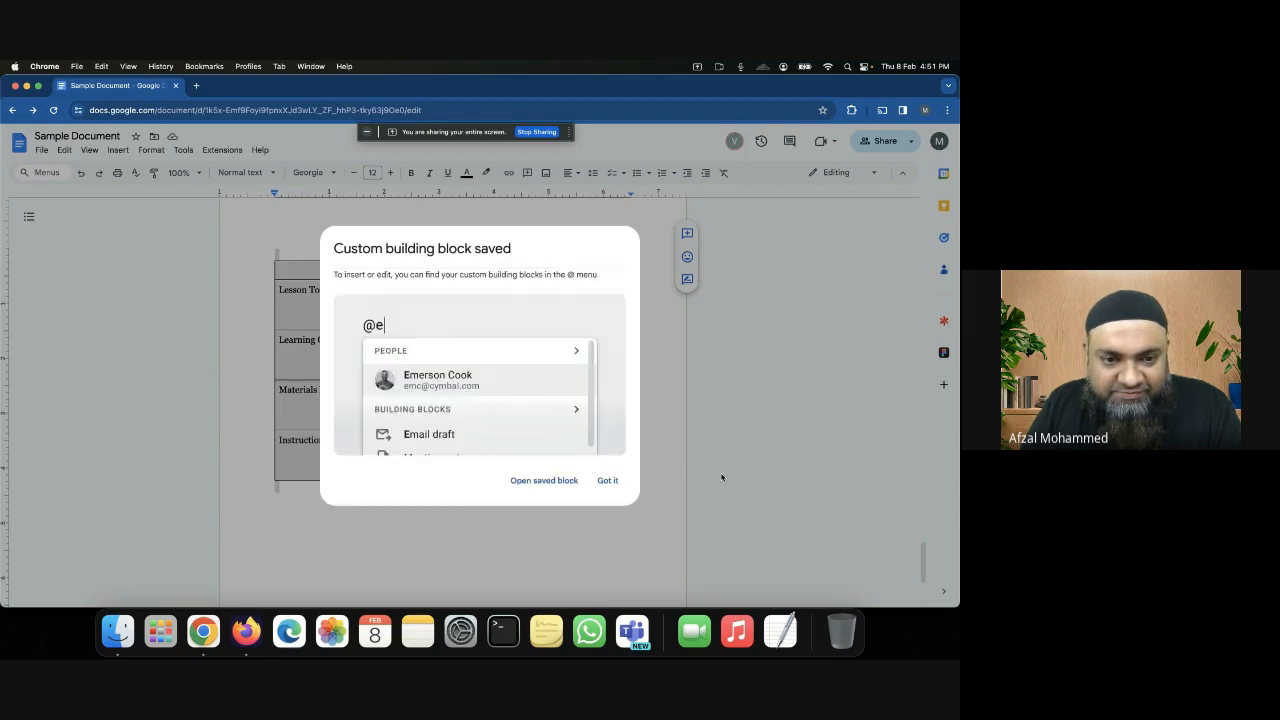
pyautogui.click(608, 480)
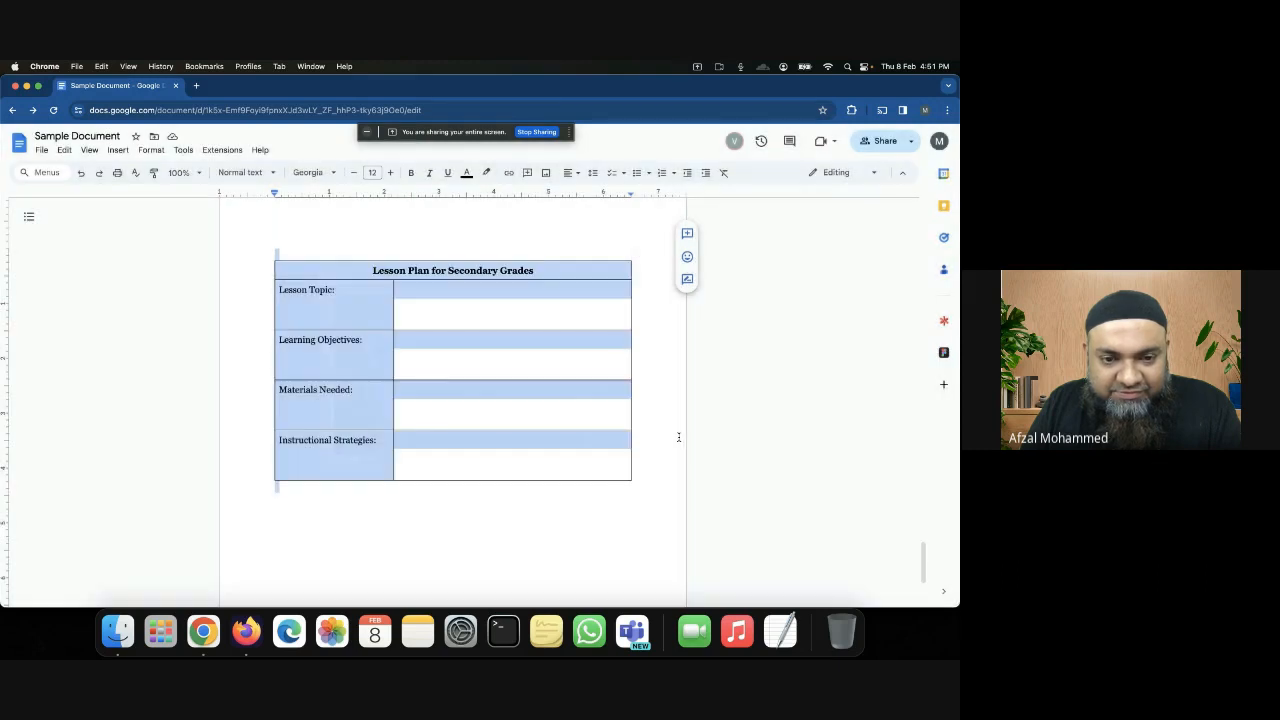
pyautogui.click(596, 491)
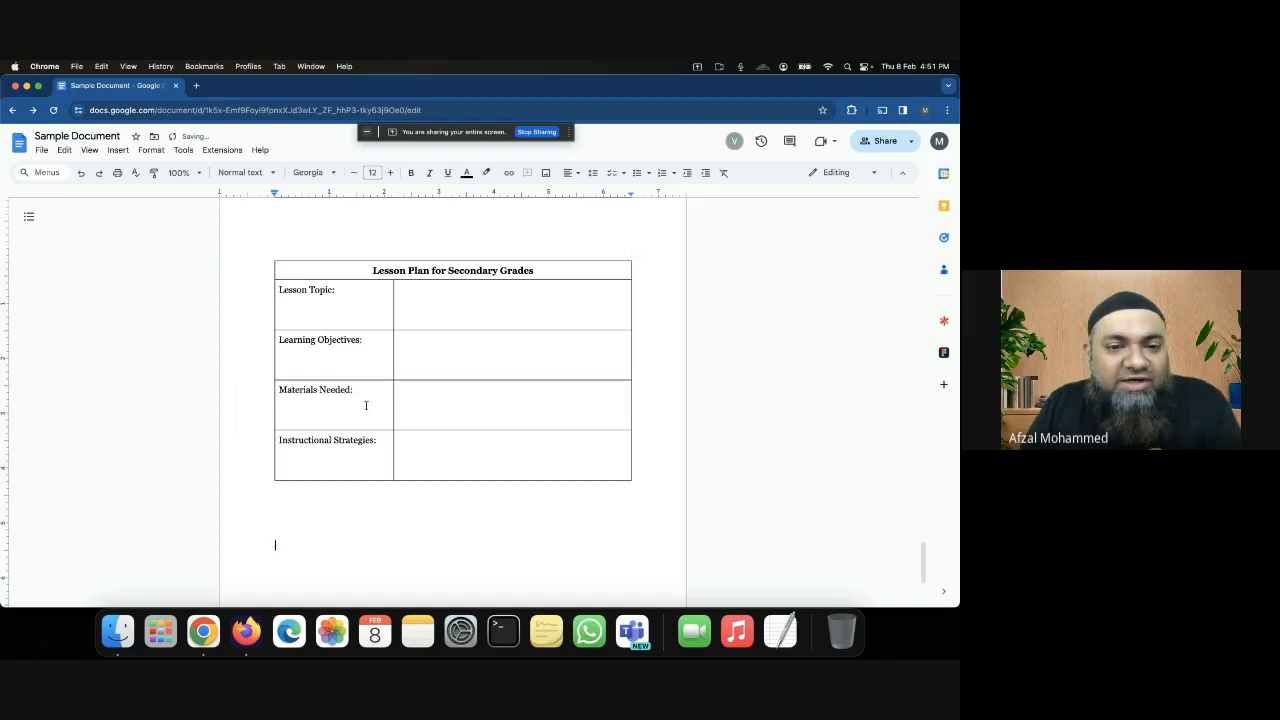
# Create a new blank document from the current document
pyautogui.scroll(-3, 355, 400)
pyautogui.scroll(3, 367, 386)
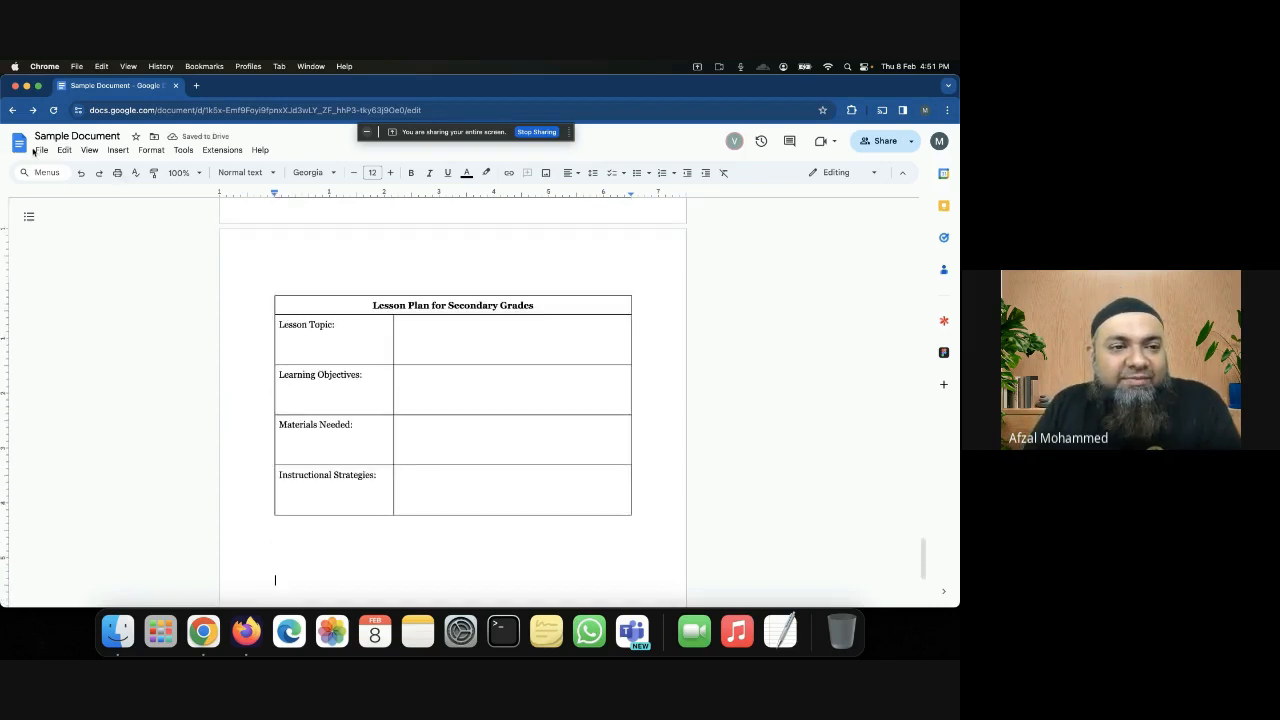
pyautogui.click(41, 150)
pyautogui.moveTo(61, 170)
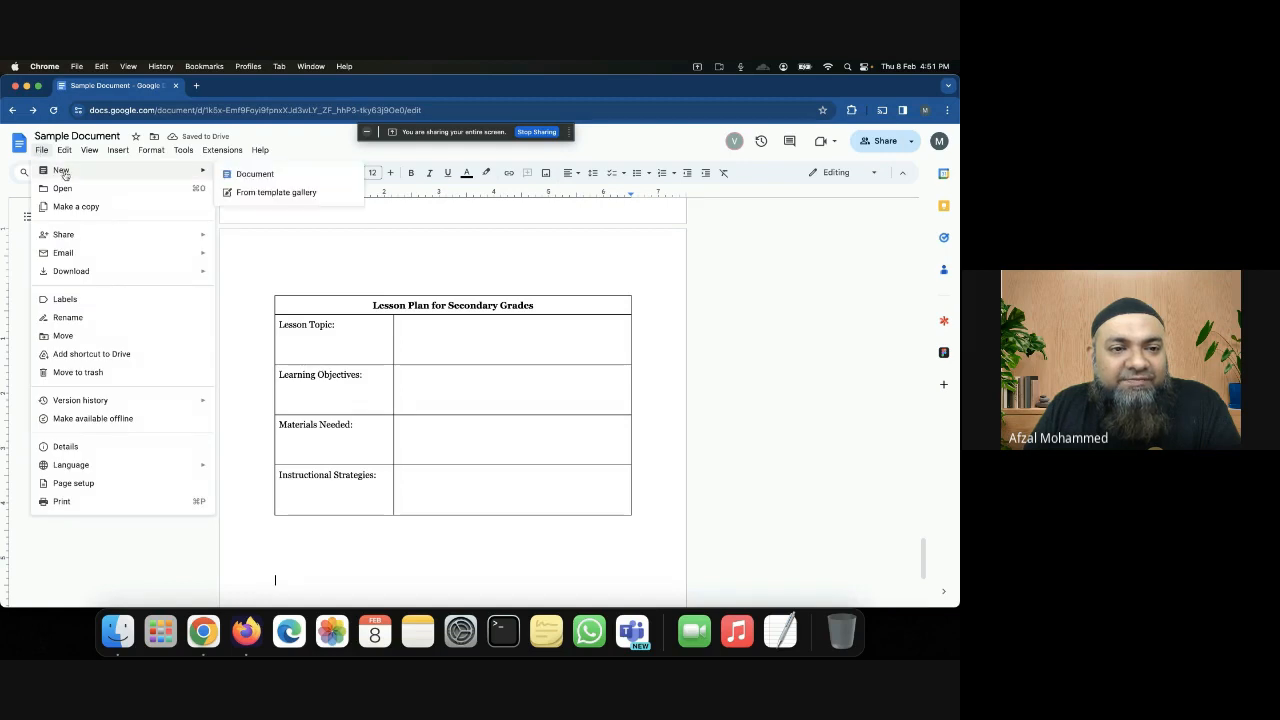
pyautogui.click(266, 172)
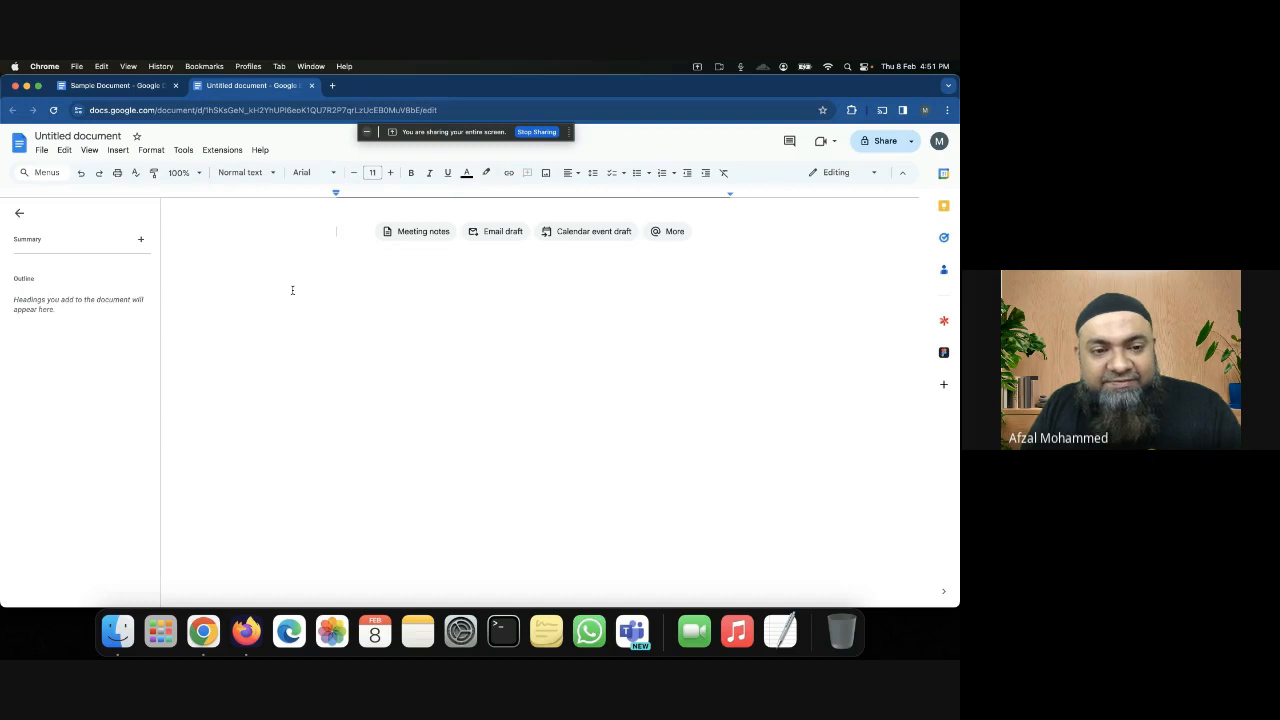
# Insert the custom building block "Lesson Plan - Secondary Grades" into the blank document and place the cursor in its empty Lesson Topic cell
pyautogui.write('@')
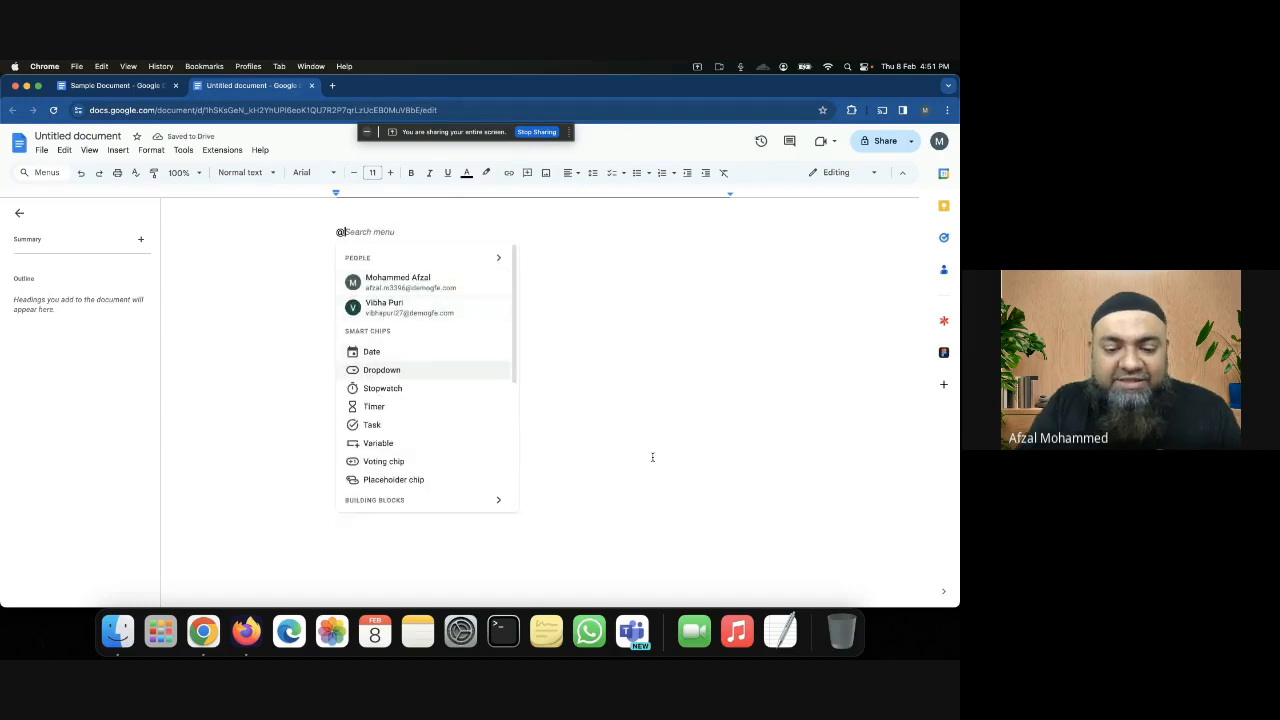
pyautogui.write('le')
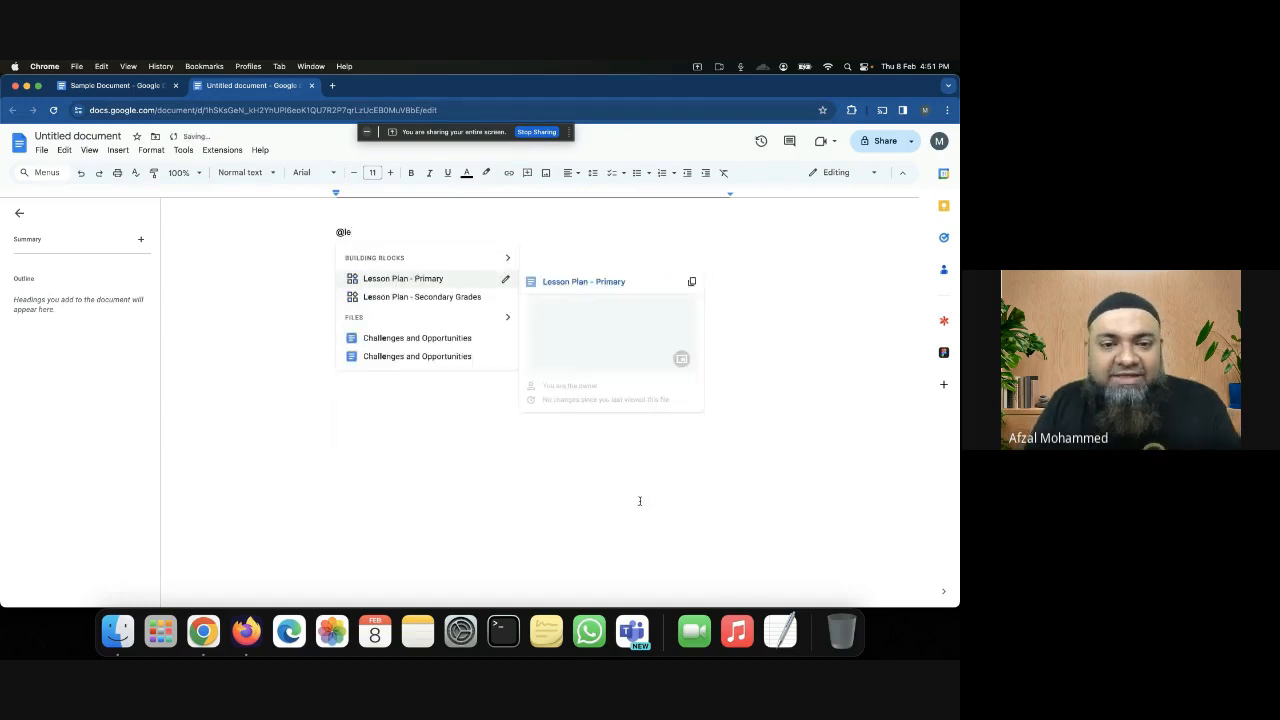
pyautogui.click(443, 297)
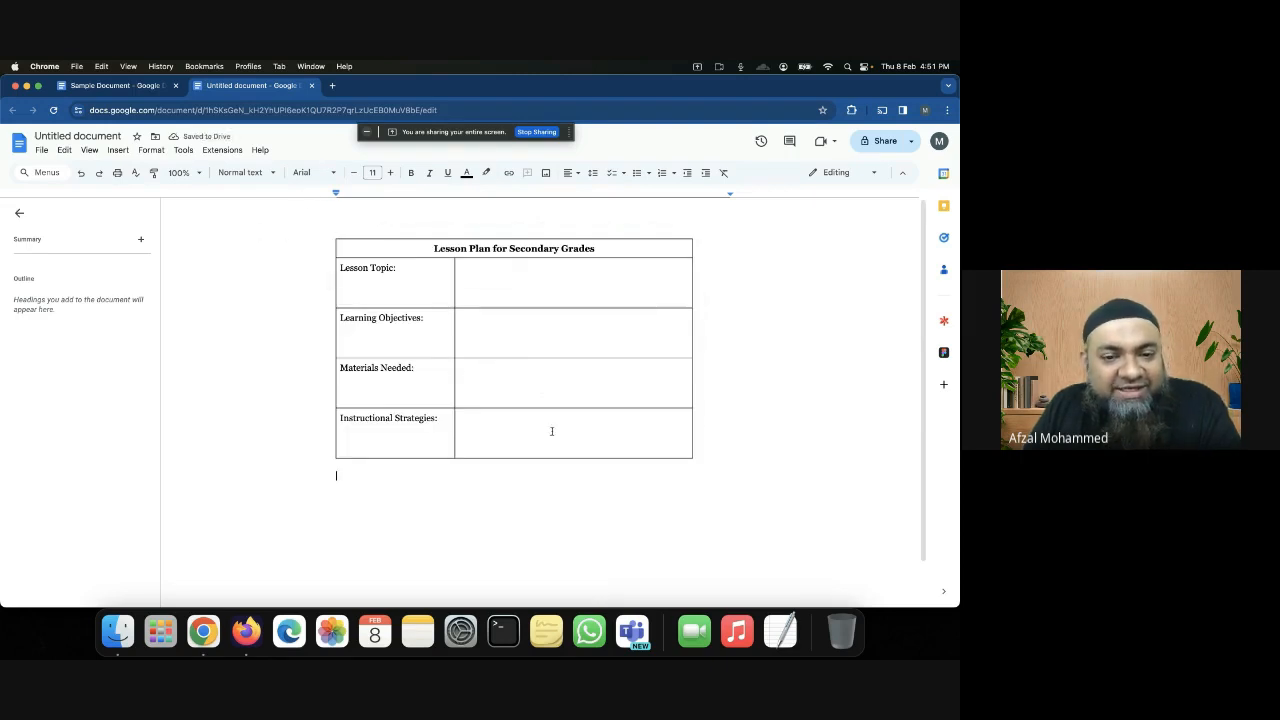
pyautogui.click(510, 271)
pyautogui.click(485, 330)
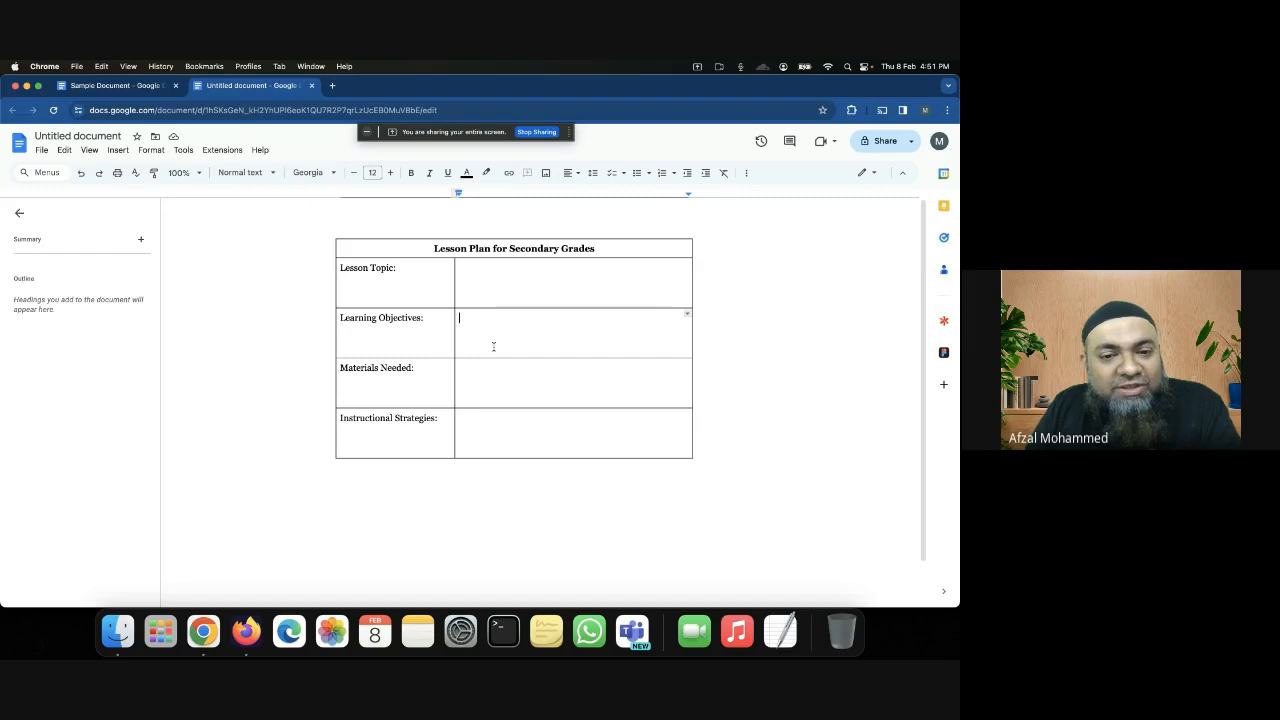
pyautogui.click(488, 277)
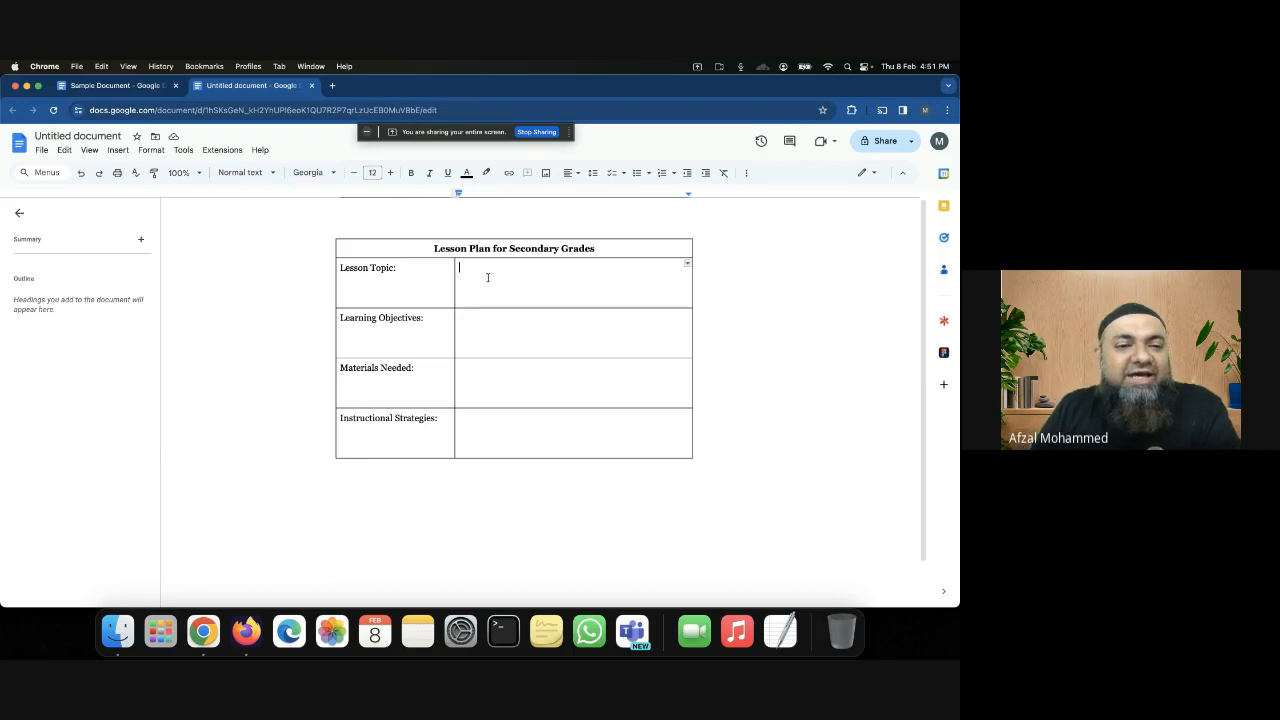
# Go to the Docs home page and open the "Lesson Plan - Secondary Grades" file from the recent documents
pyautogui.click(41, 150)
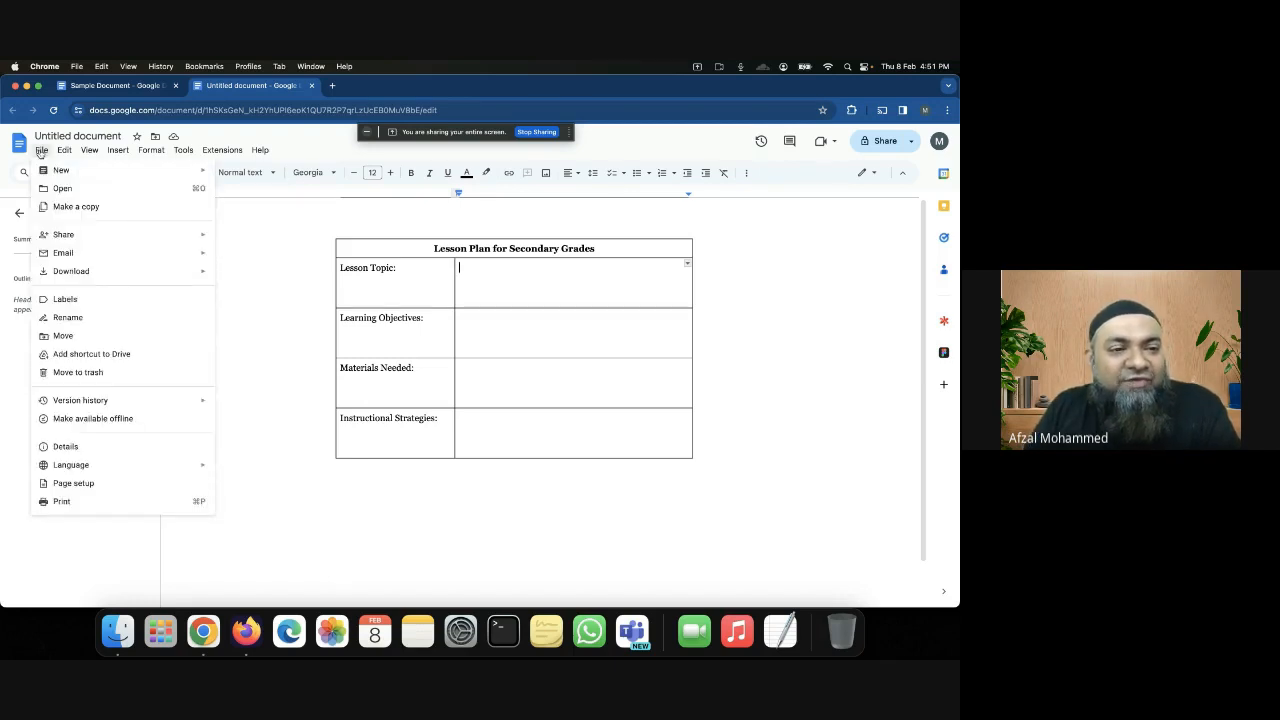
pyautogui.click(18, 148)
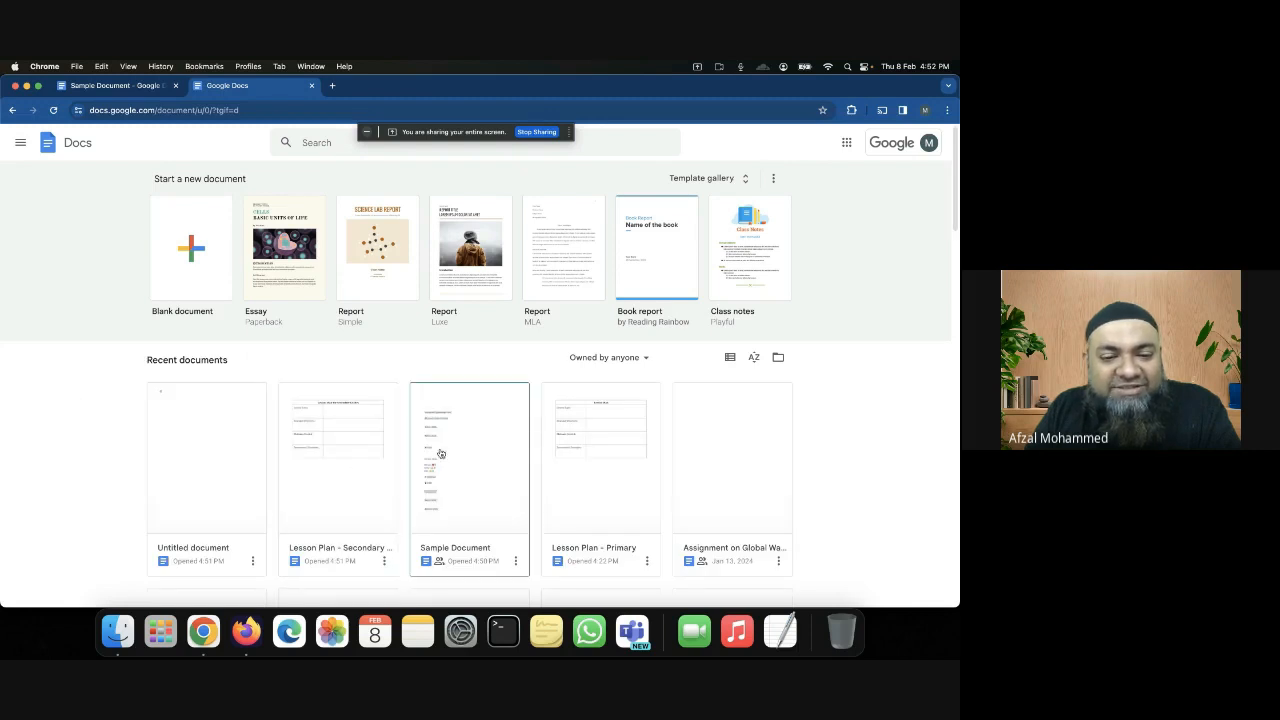
pyautogui.click(354, 472)
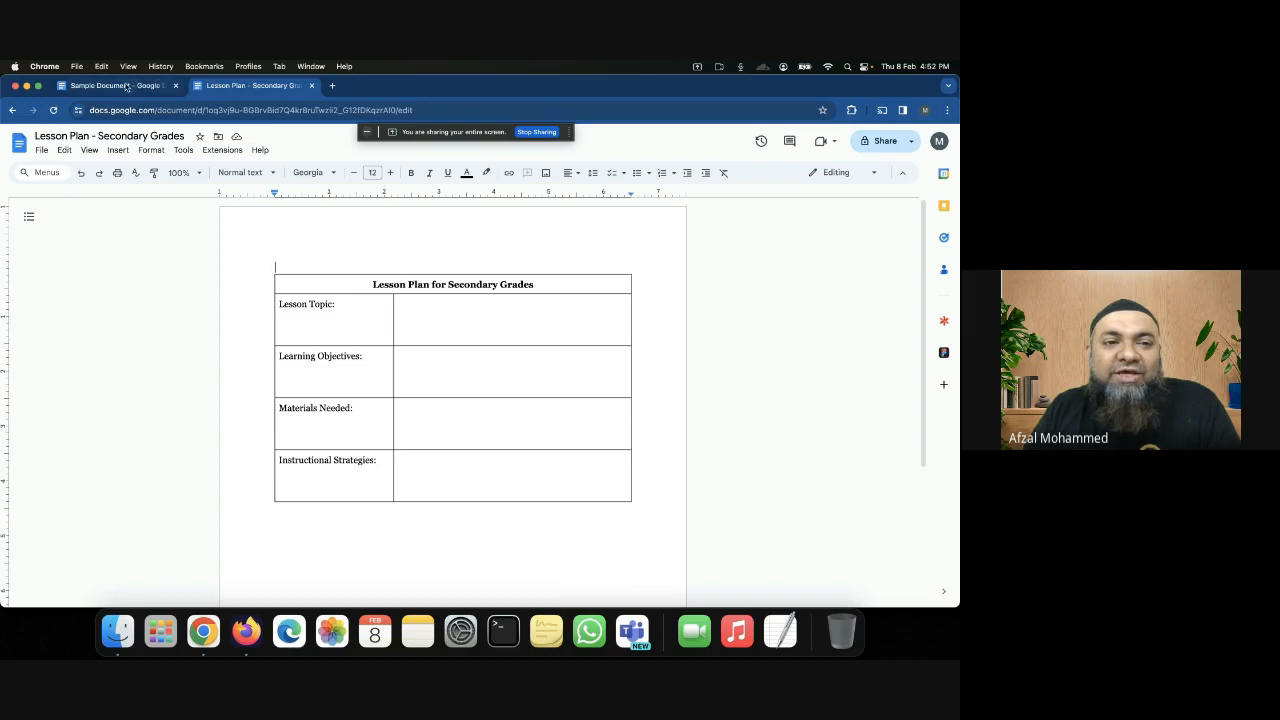
# Compare the lesson plan table in Sample Document with the one in the "Lesson Plan - Secondary Grades" file, and minimize the browser window
pyautogui.click(126, 86)
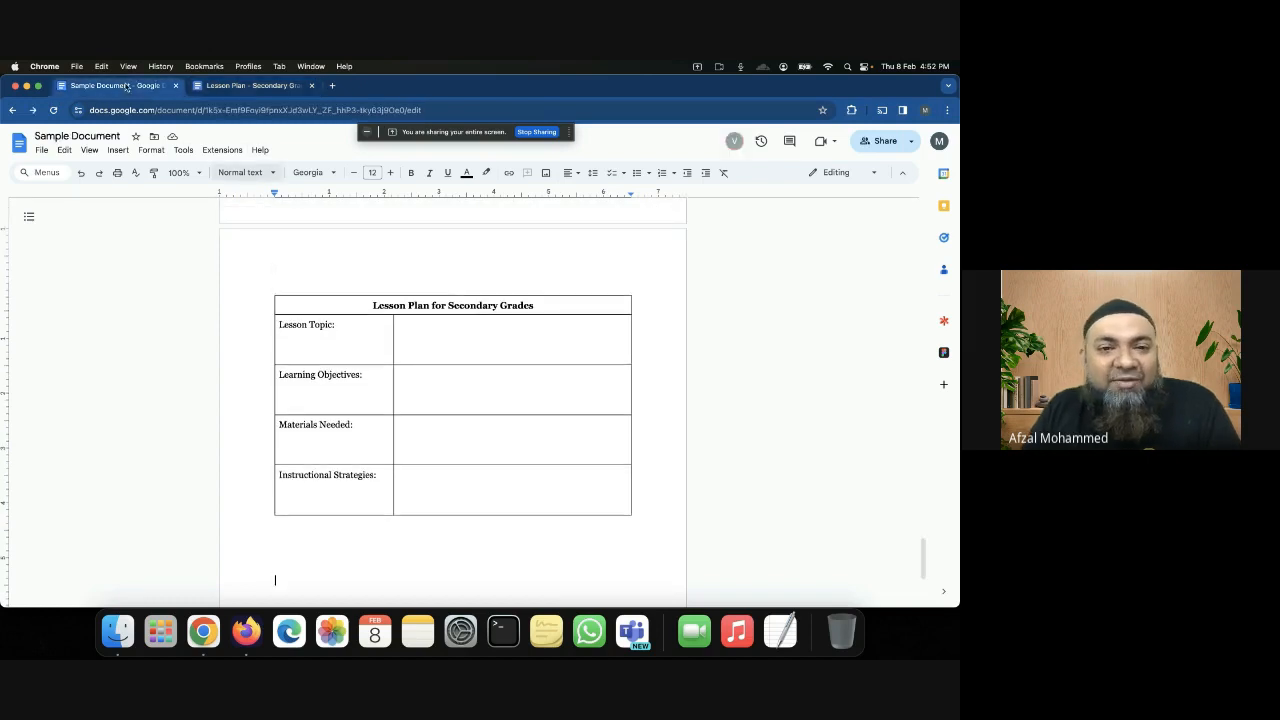
pyautogui.click(224, 87)
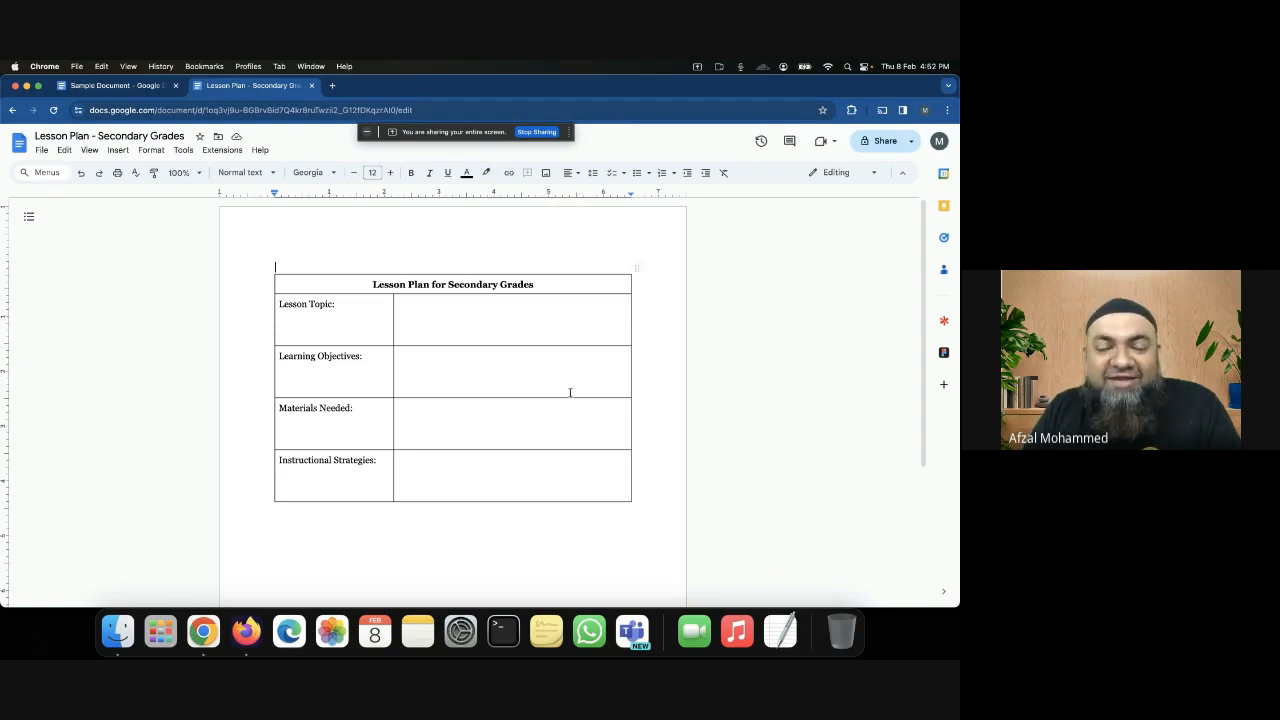
pyautogui.click(27, 87)
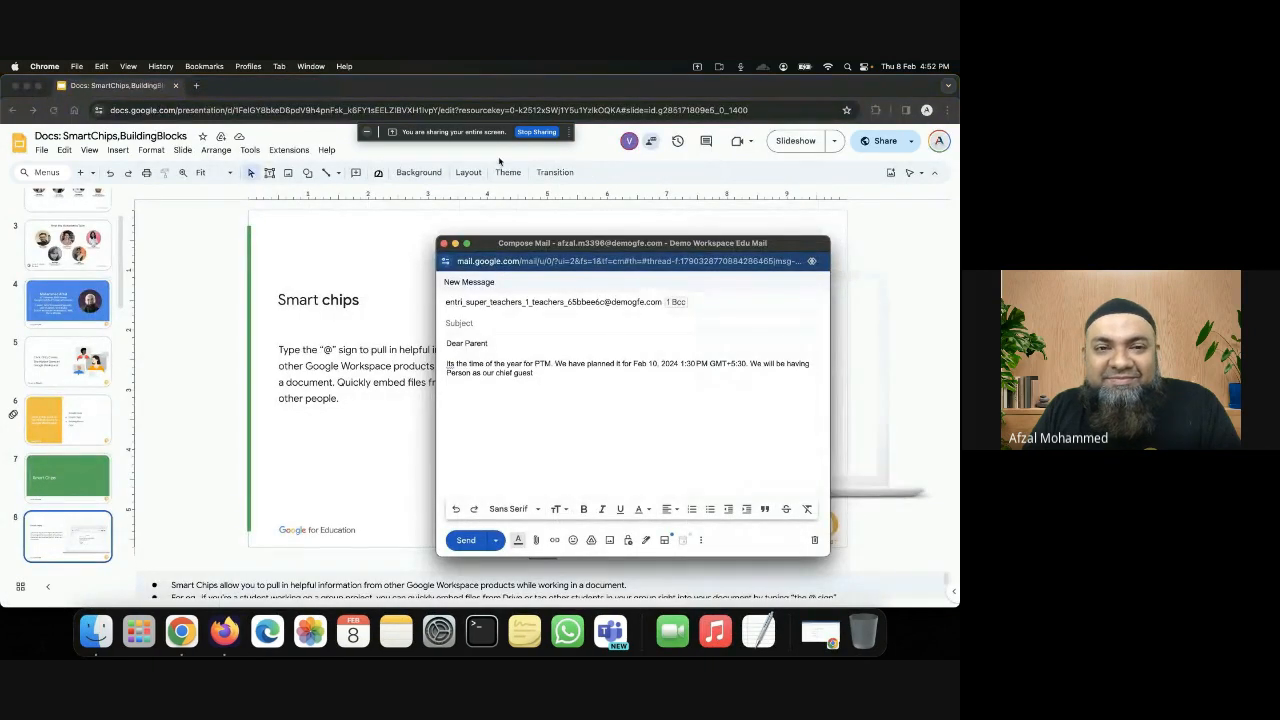